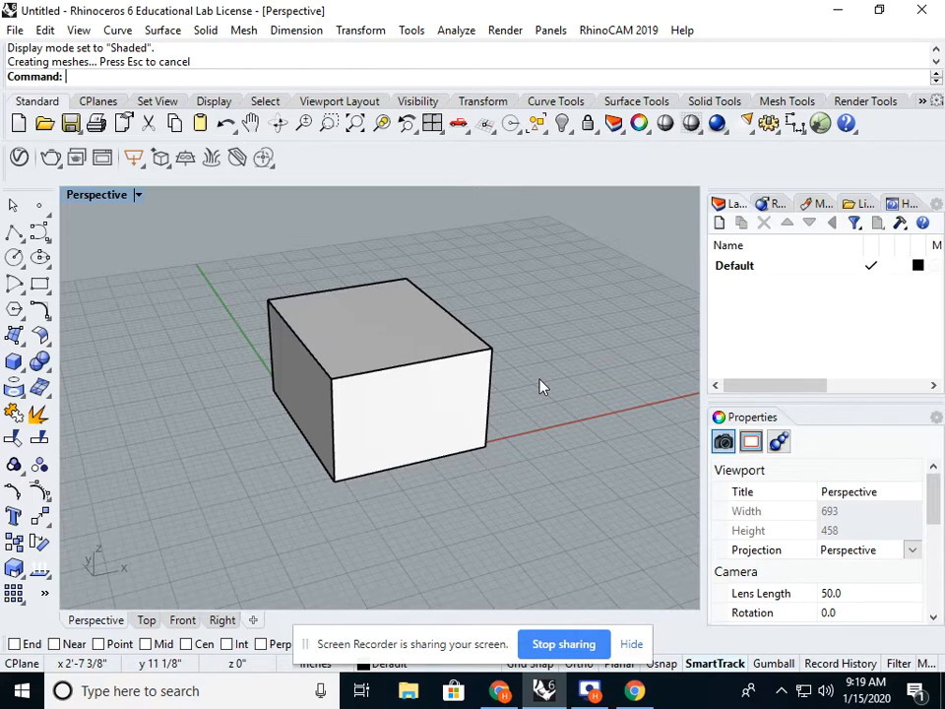
Delete the existing box from the perspective view.
click(377, 374)
right_drag(378, 375, 413, 381)
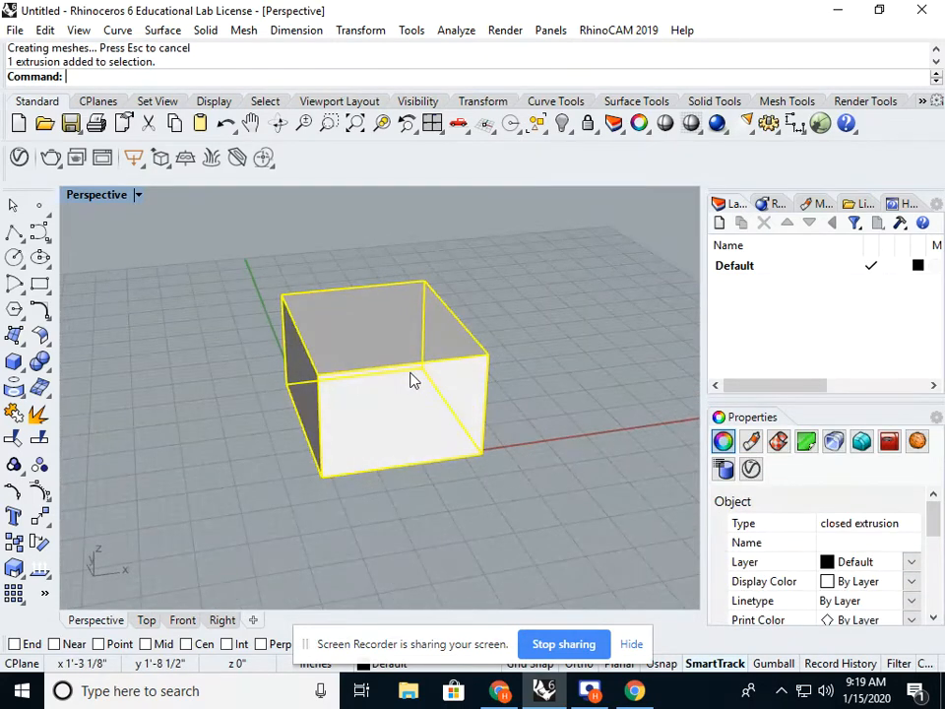
key(Delete)
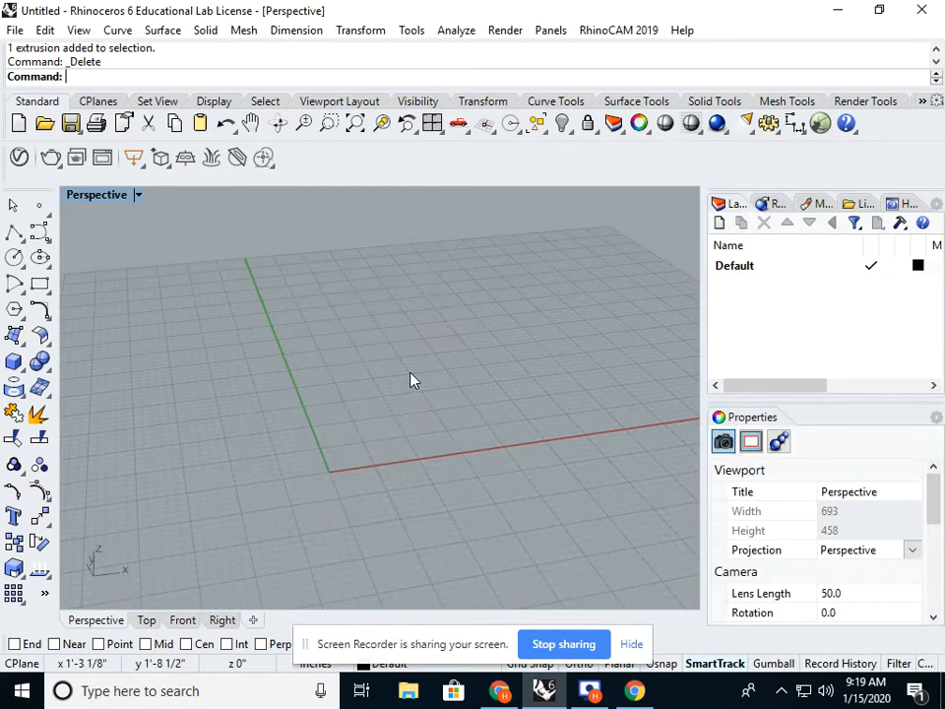
Draw a corner-to-corner box with its base starting near the origin and the opposite base corner at about x 1'-7", y 2'-0".
click(14, 363)
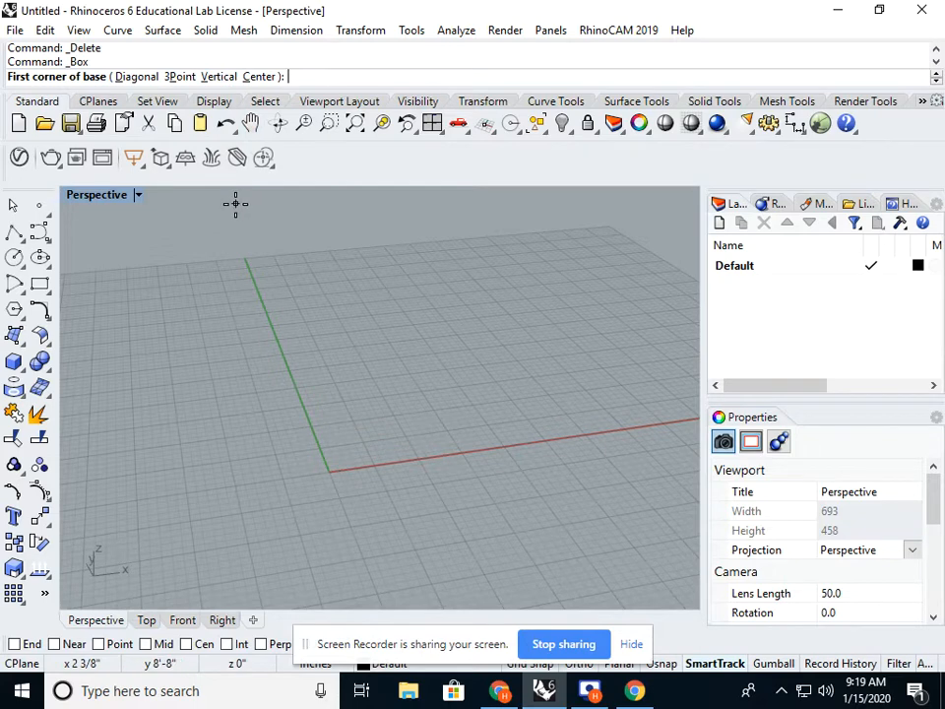
click(334, 467)
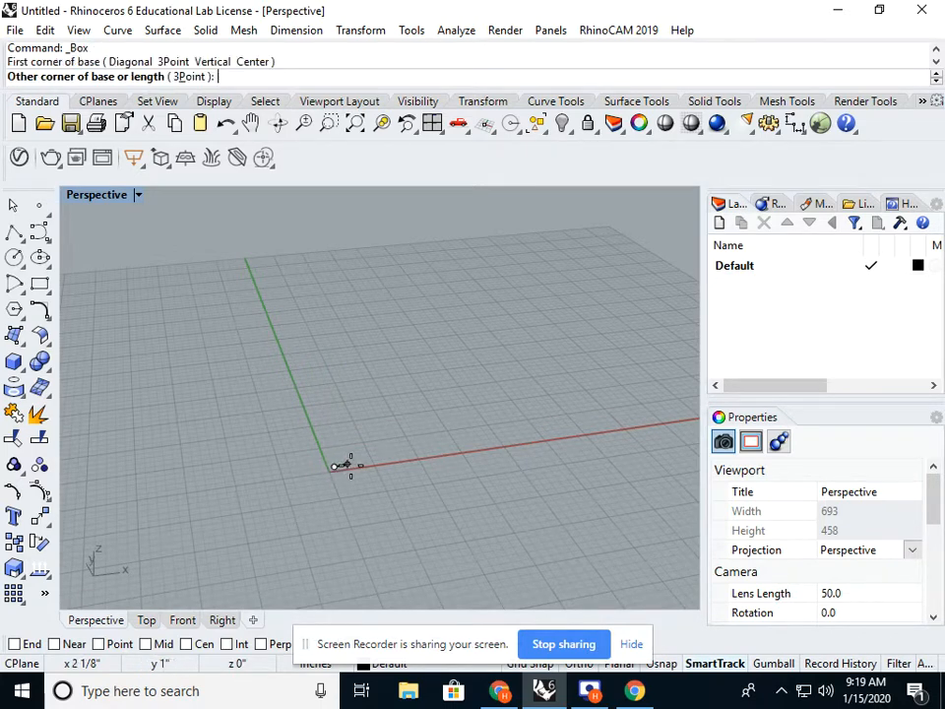
click(432, 356)
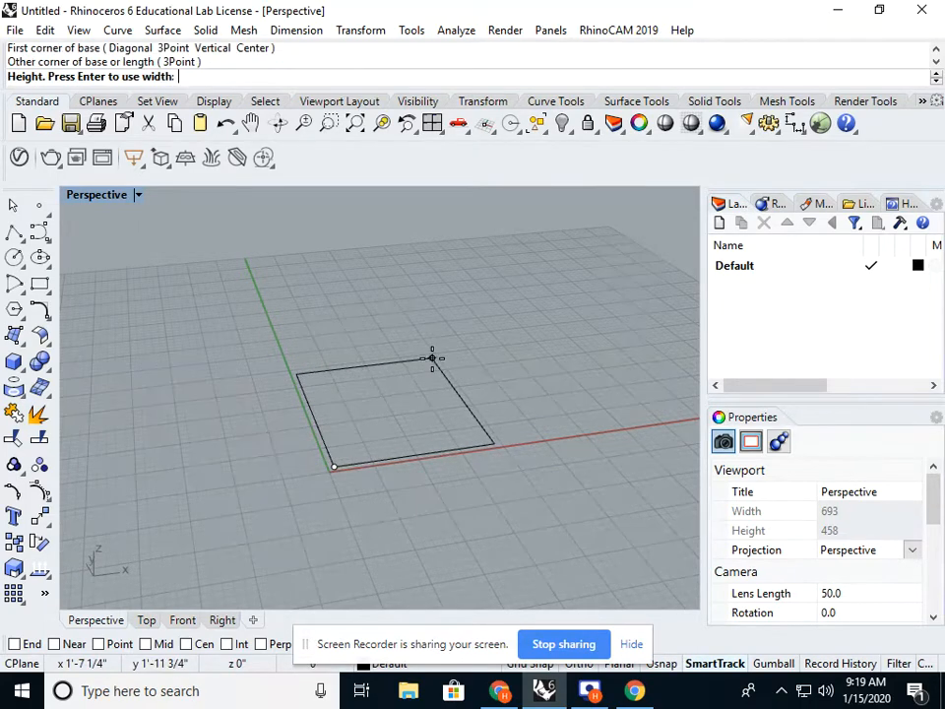
click(440, 273)
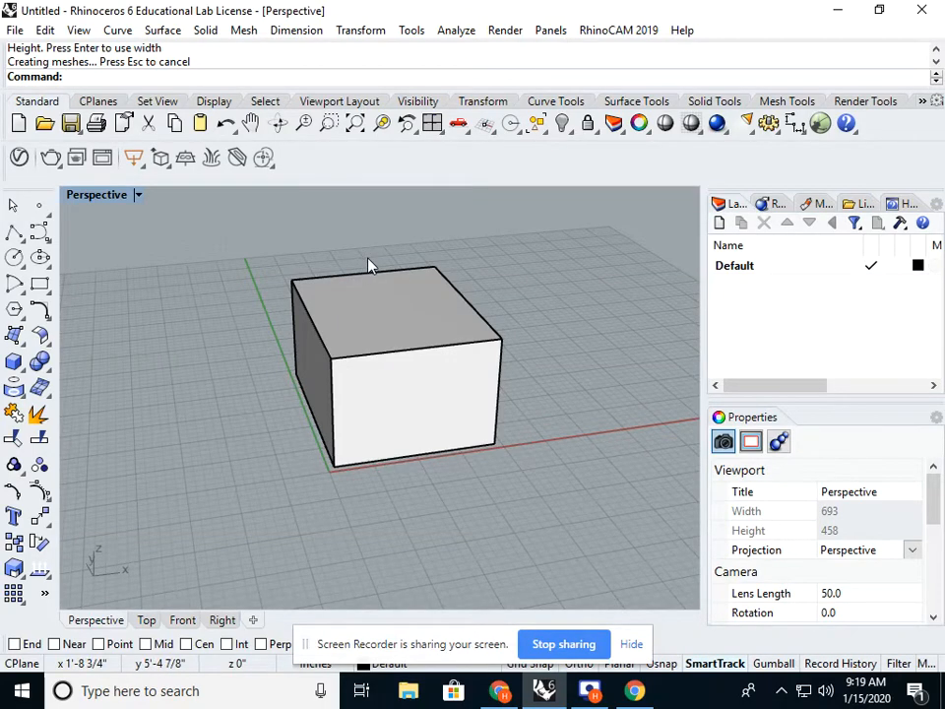
Examine the new box from different sides, positions and distances in the perspective view.
scroll(370, 263, down, 5)
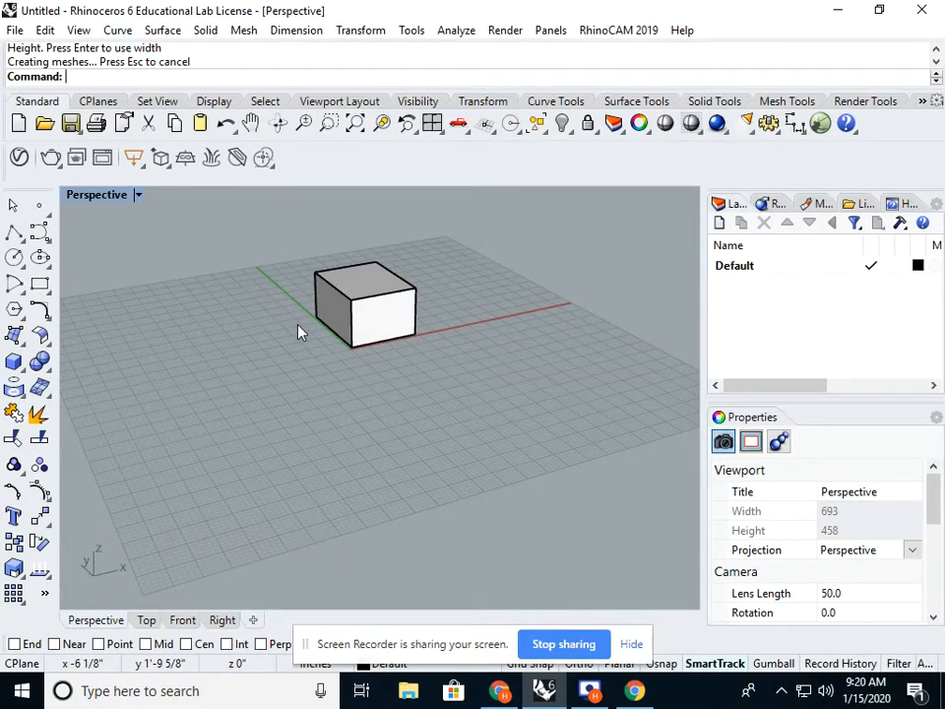
right_drag(397, 277, 359, 307)
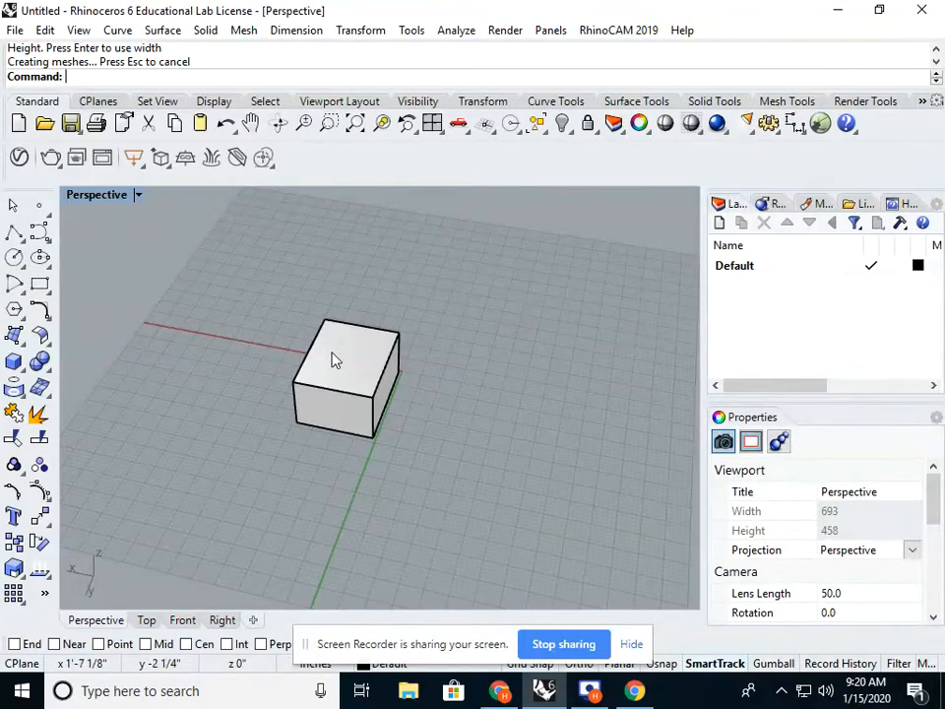
shift+right_drag(336, 371, 380, 399)
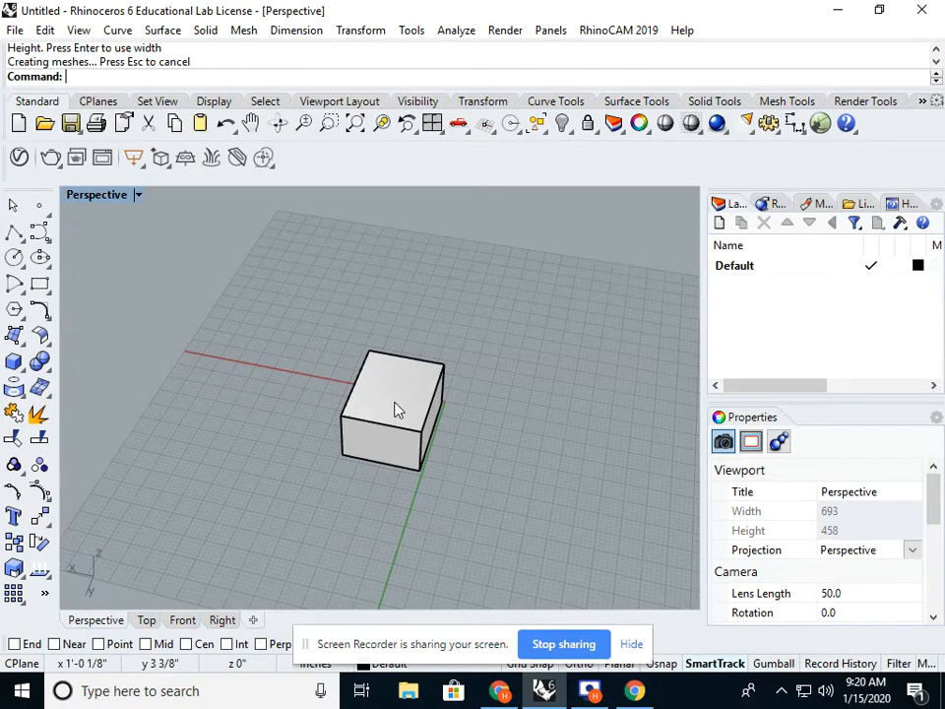
ctrl+right_drag(395, 410, 401, 382)
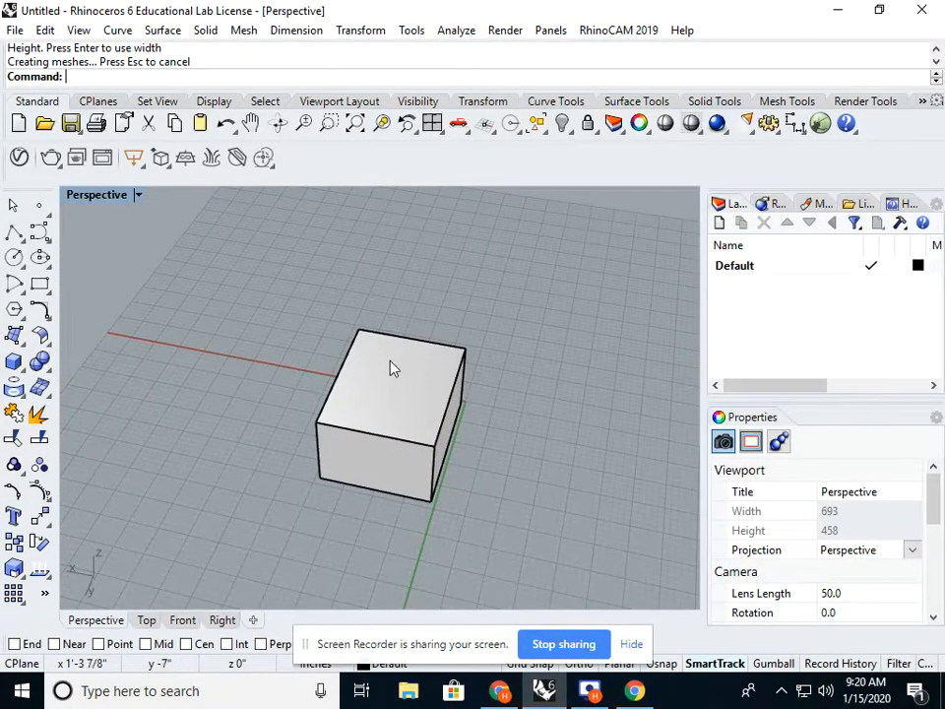
scroll(376, 364, down, 2)
scroll(373, 360, up, 3)
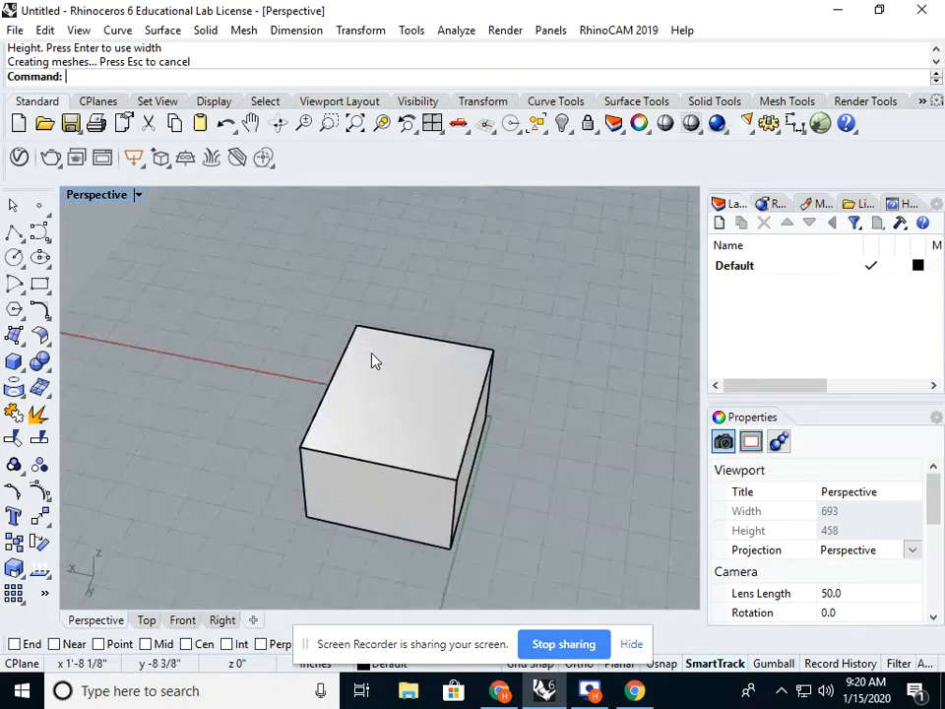
scroll(374, 358, down, 3)
scroll(379, 359, up, 2)
scroll(385, 357, down, 3)
scroll(385, 357, down, 2)
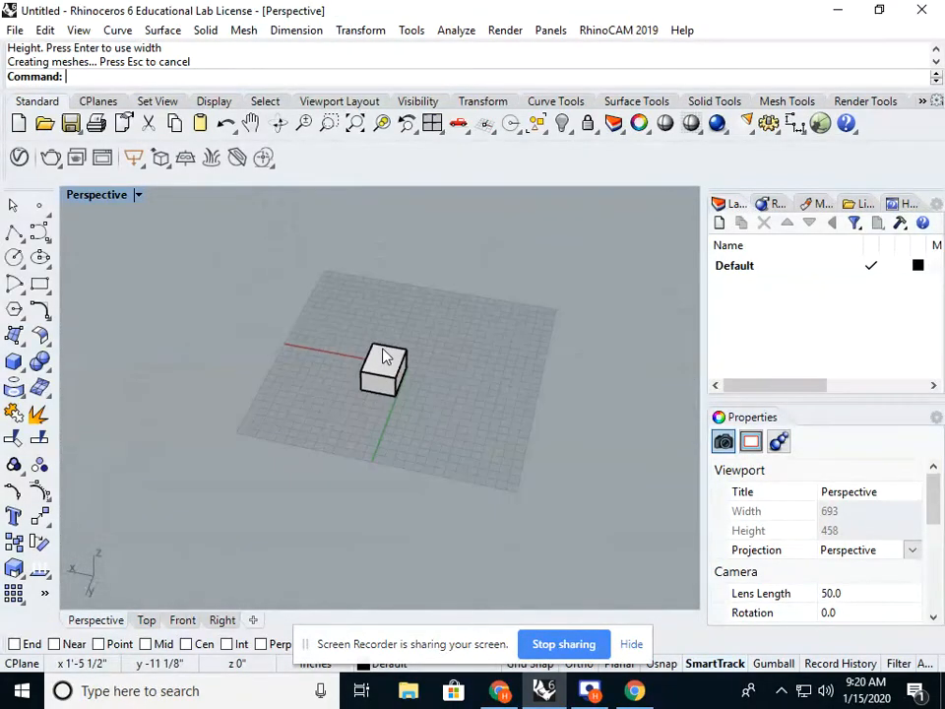
scroll(386, 359, up, 5)
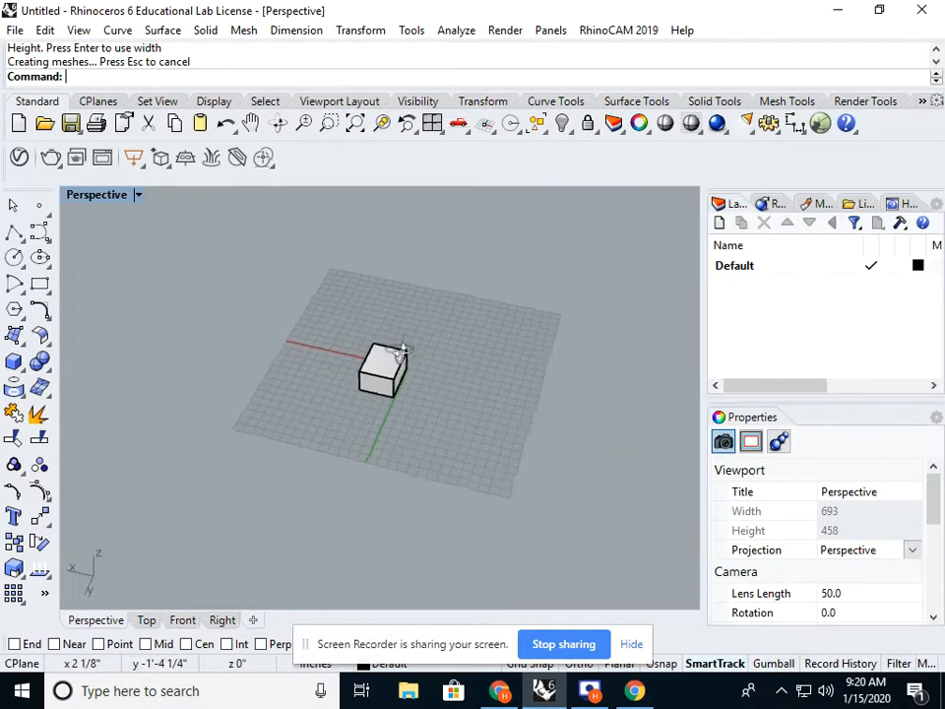
right_drag(319, 344, 343, 367)
scroll(304, 362, up, 1)
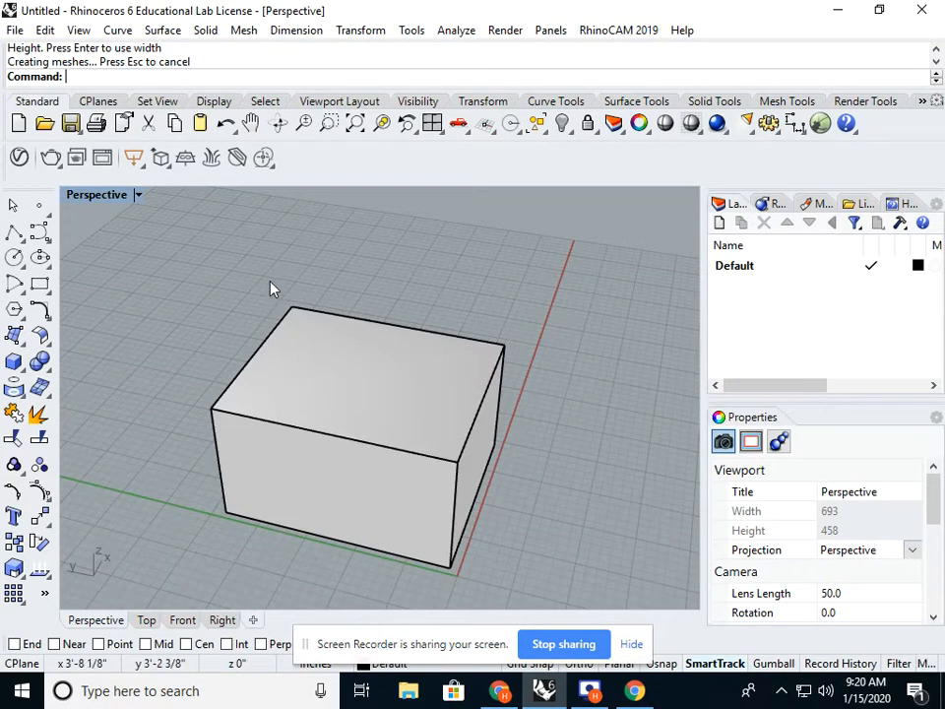
scroll(272, 285, down, 5)
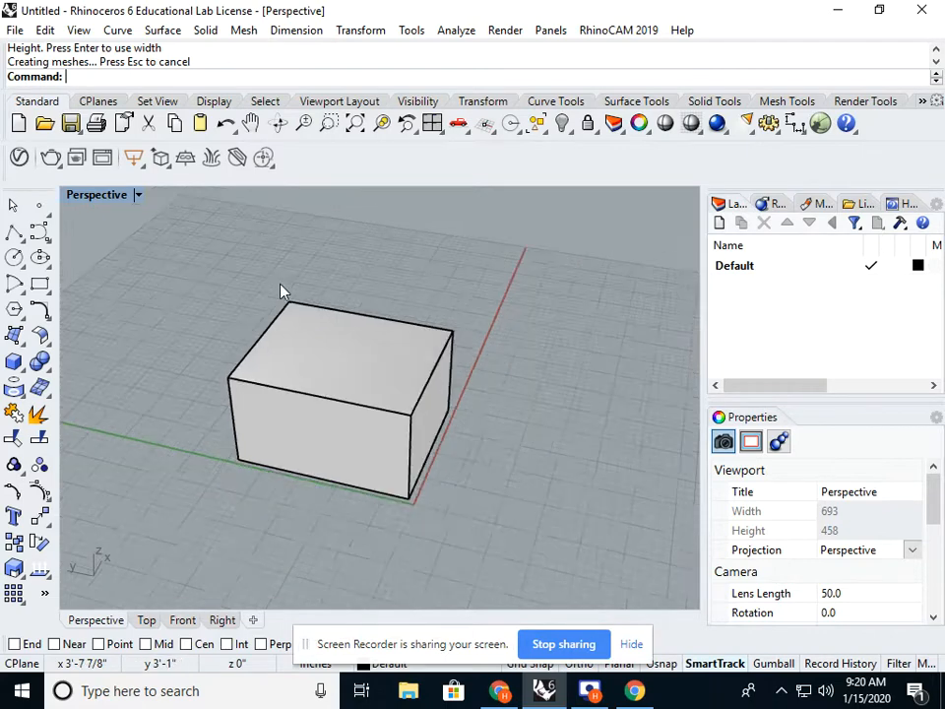
Select the box directly and clear the selection, then select it with an enclosing window and clear it again.
click(305, 374)
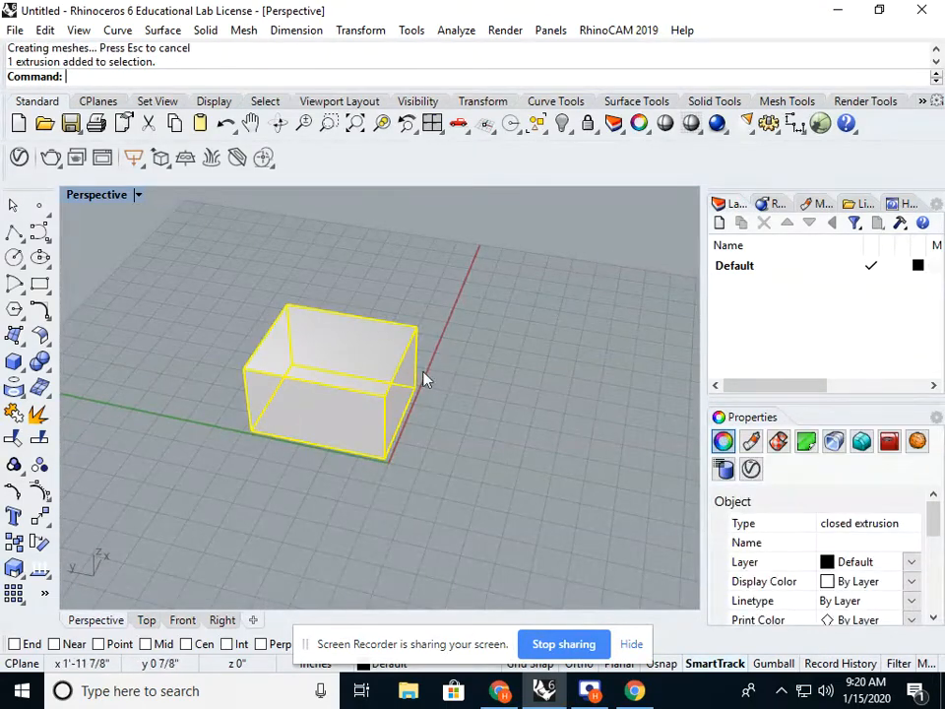
click(492, 377)
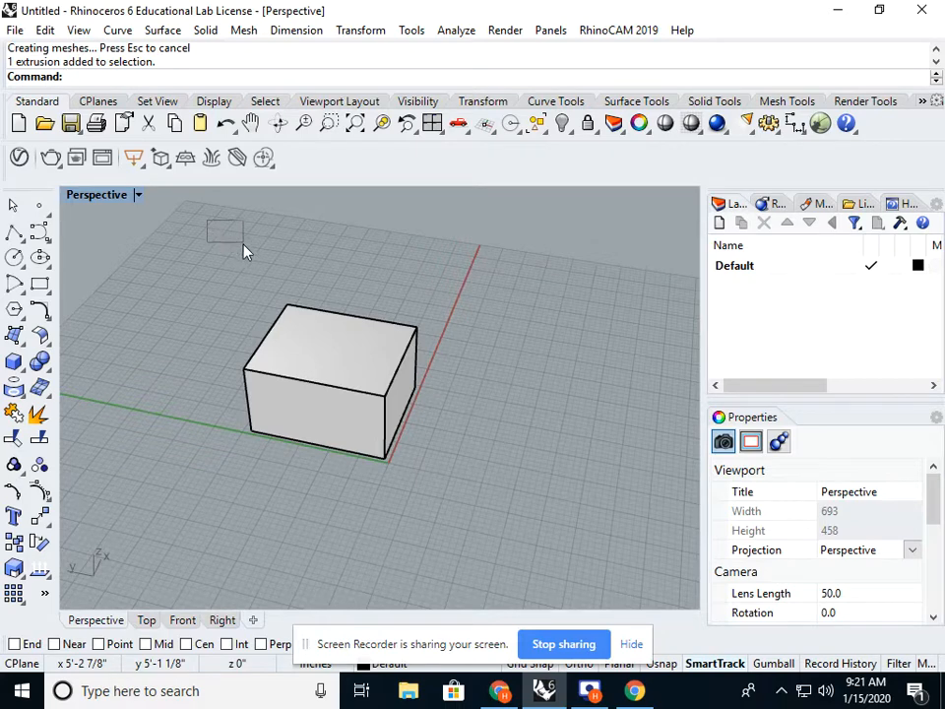
drag(266, 253, 400, 356)
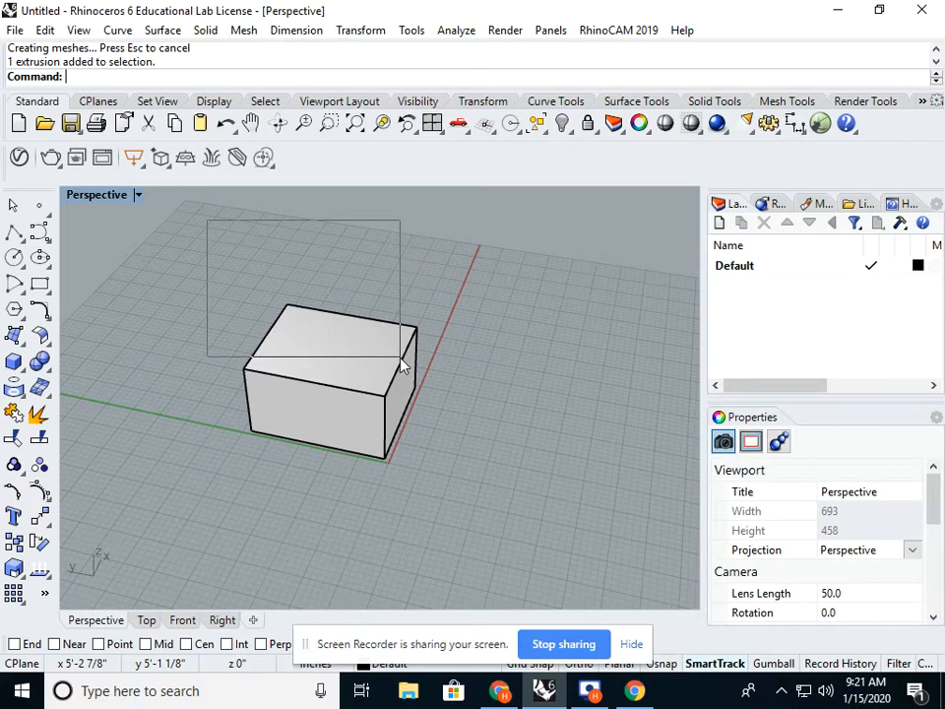
drag(400, 356, 413, 439)
drag(177, 239, 467, 407)
drag(214, 272, 454, 509)
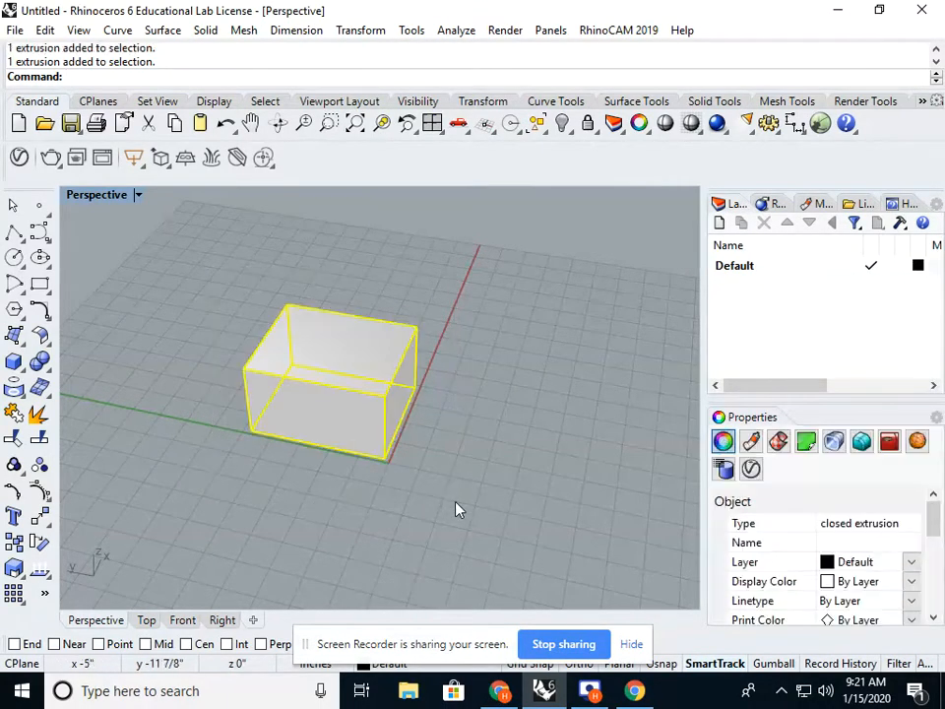
click(460, 443)
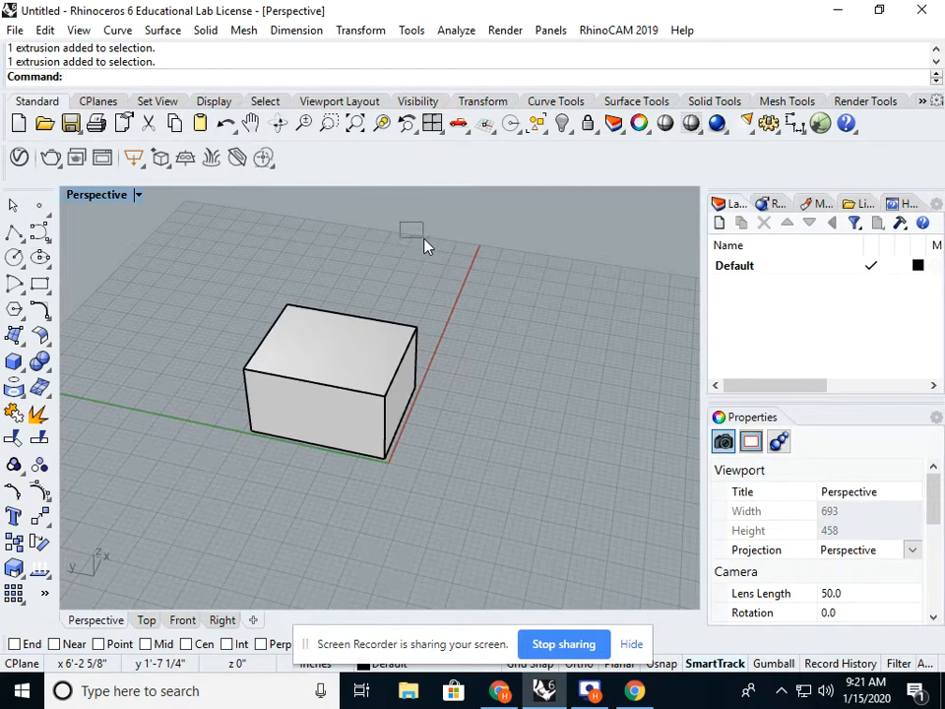
Select the box with a crossing window that covers only part of it, then clear the selection.
drag(455, 274, 396, 293)
drag(348, 304, 292, 360)
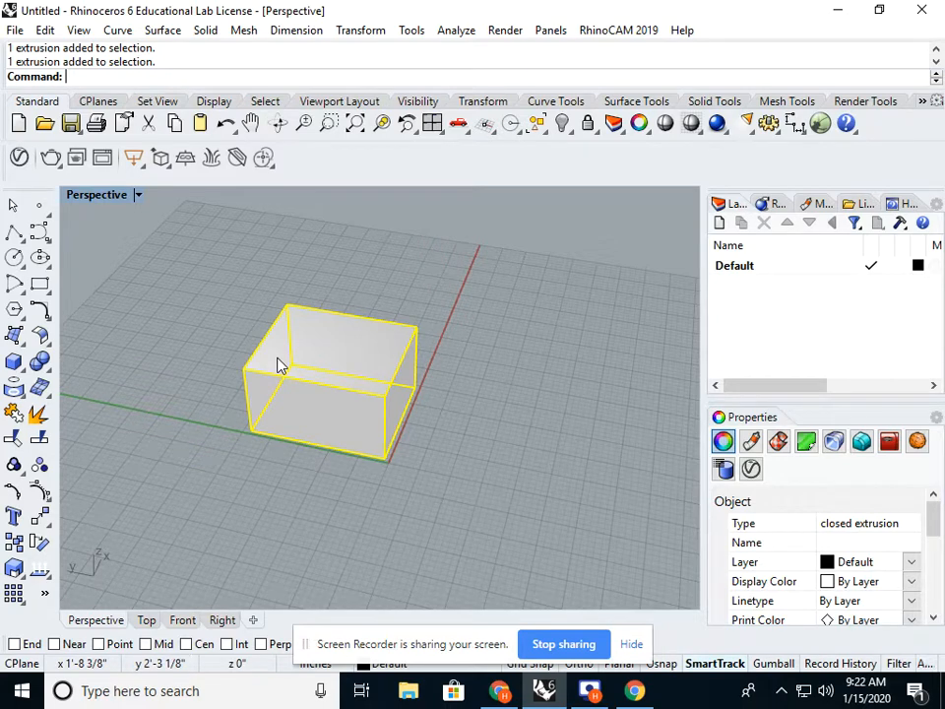
click(349, 282)
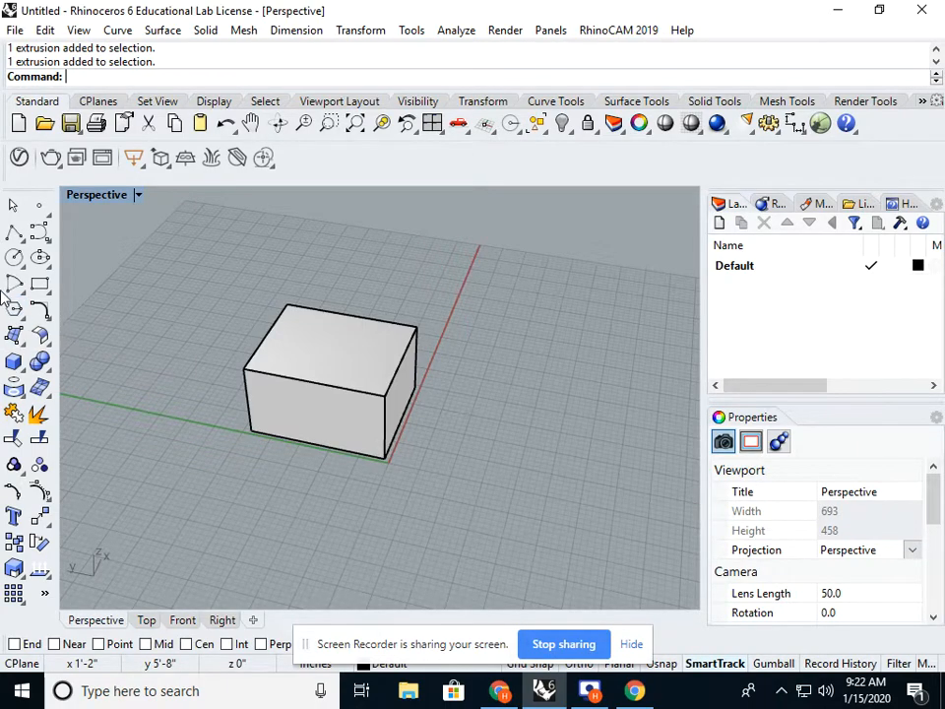
Copy the box a short distance along the red axis so that the copy overlaps the original.
click(276, 353)
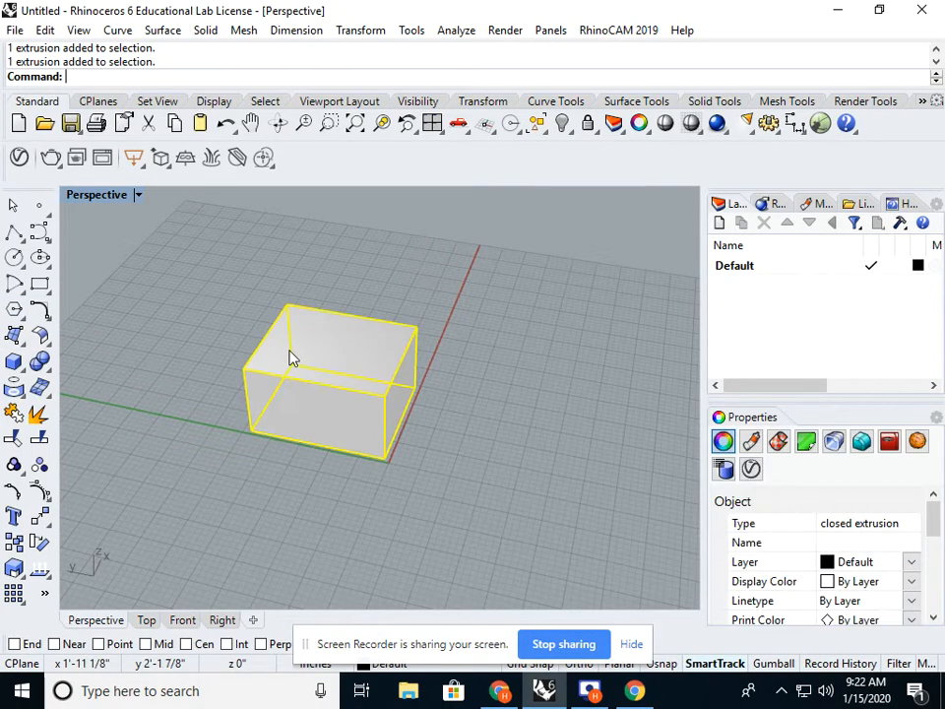
text(Copy)
key(Return)
click(408, 479)
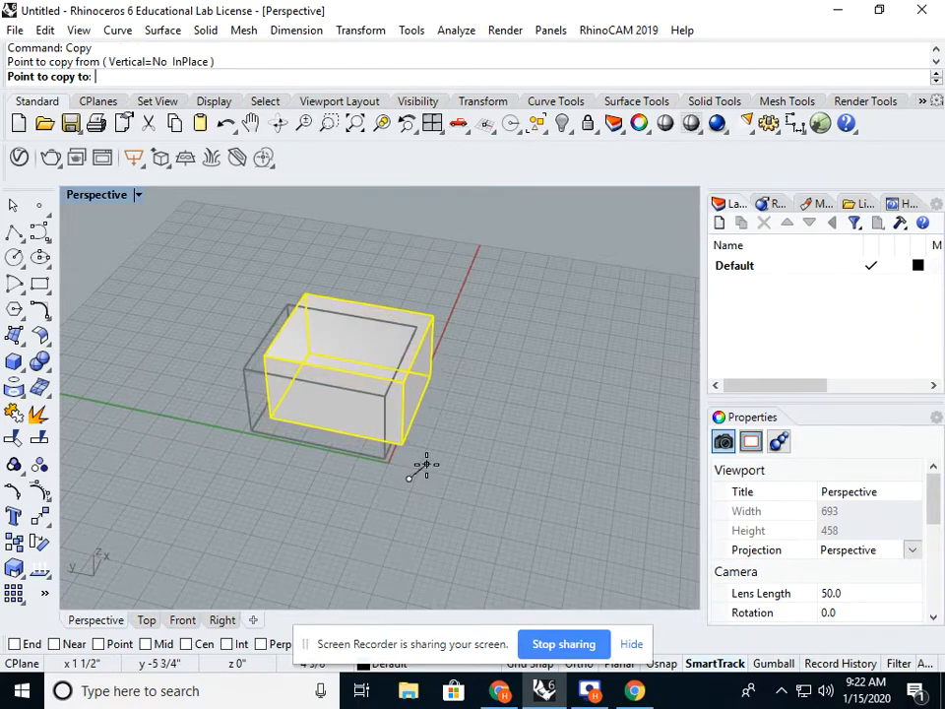
click(413, 460)
key(Return)
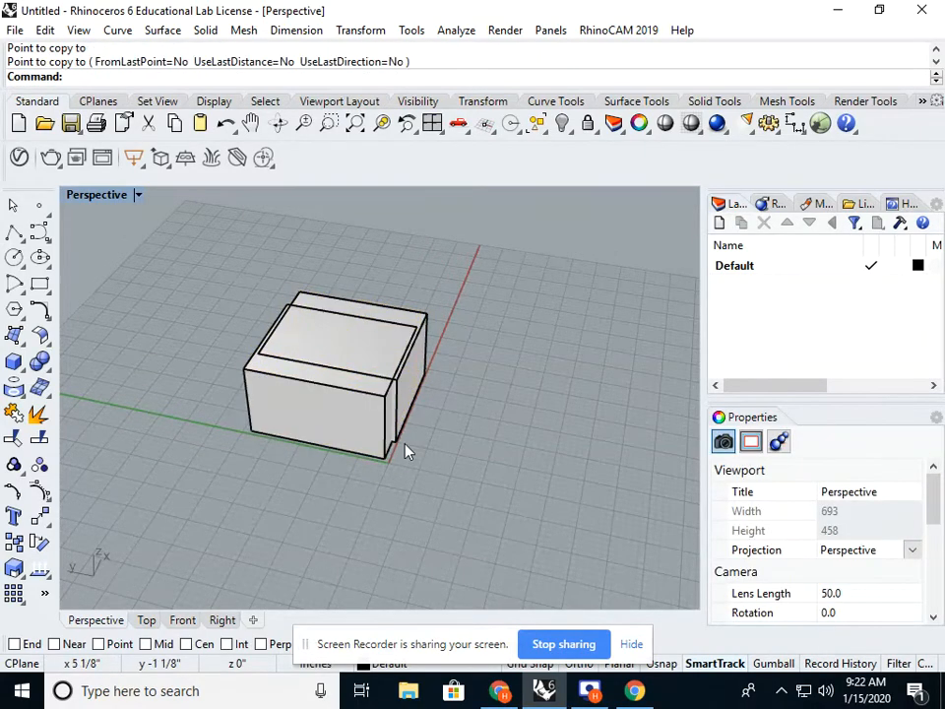
Try selecting the overlapping boxes individually, with a crossing window and with an enclosing window, clearing the selection each time.
click(323, 342)
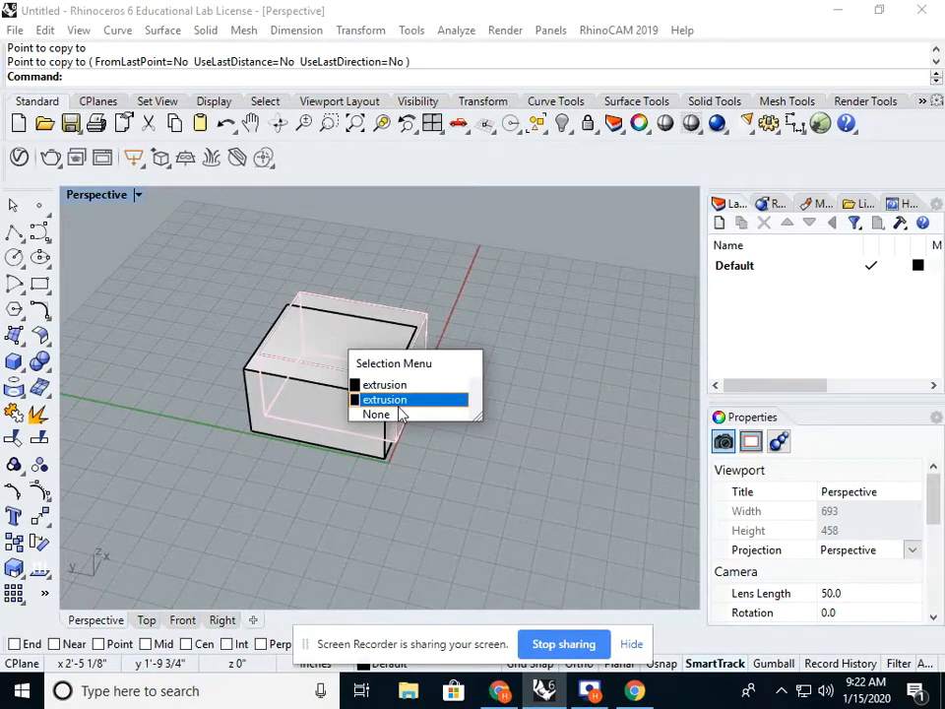
click(467, 302)
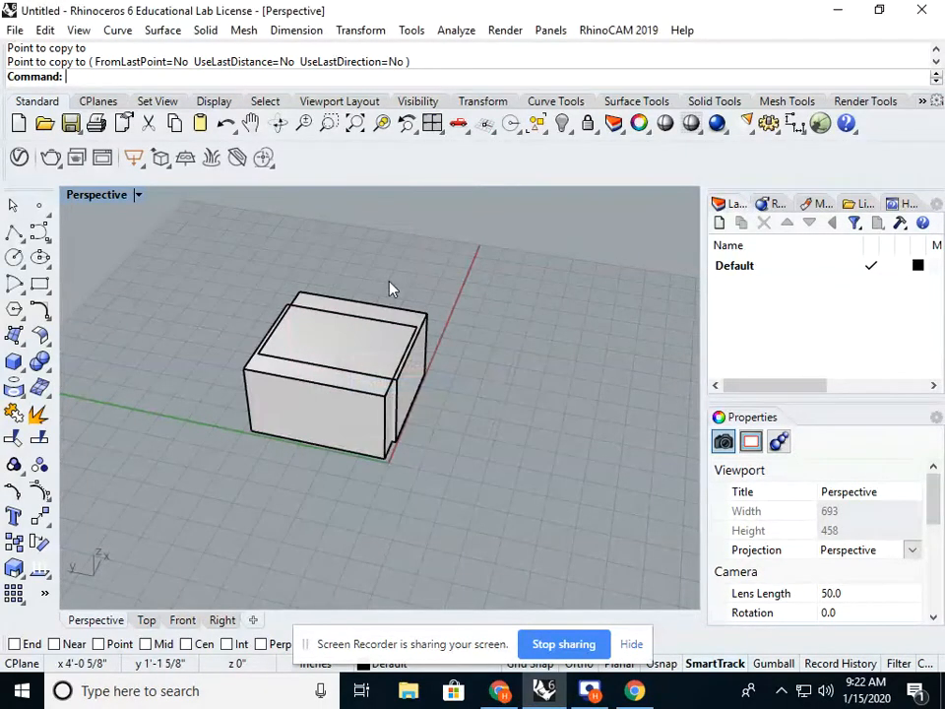
drag(390, 281, 312, 366)
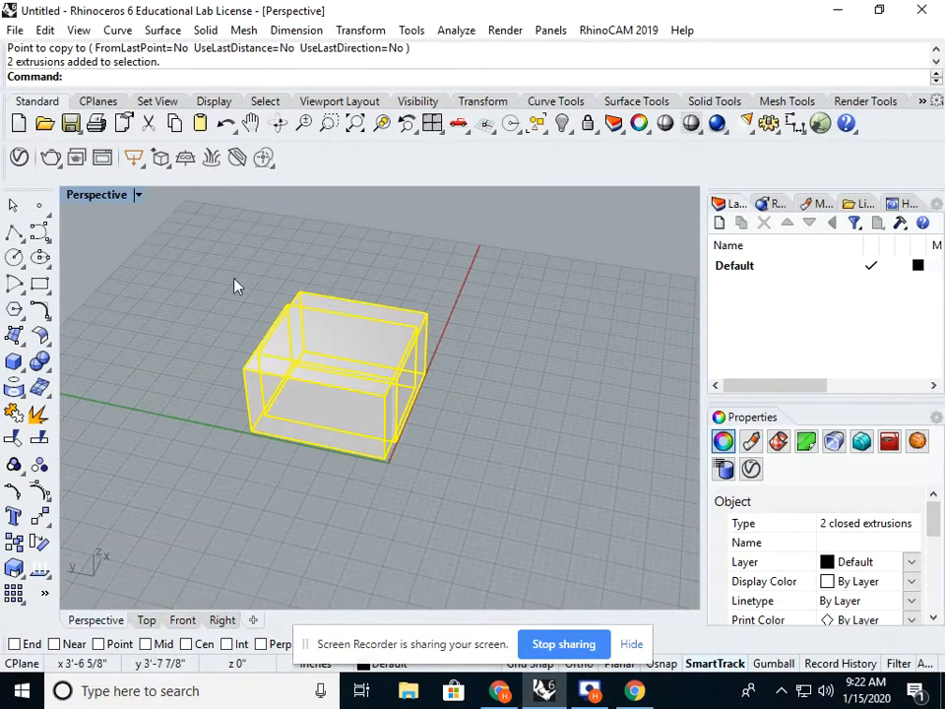
drag(194, 252, 493, 527)
click(533, 541)
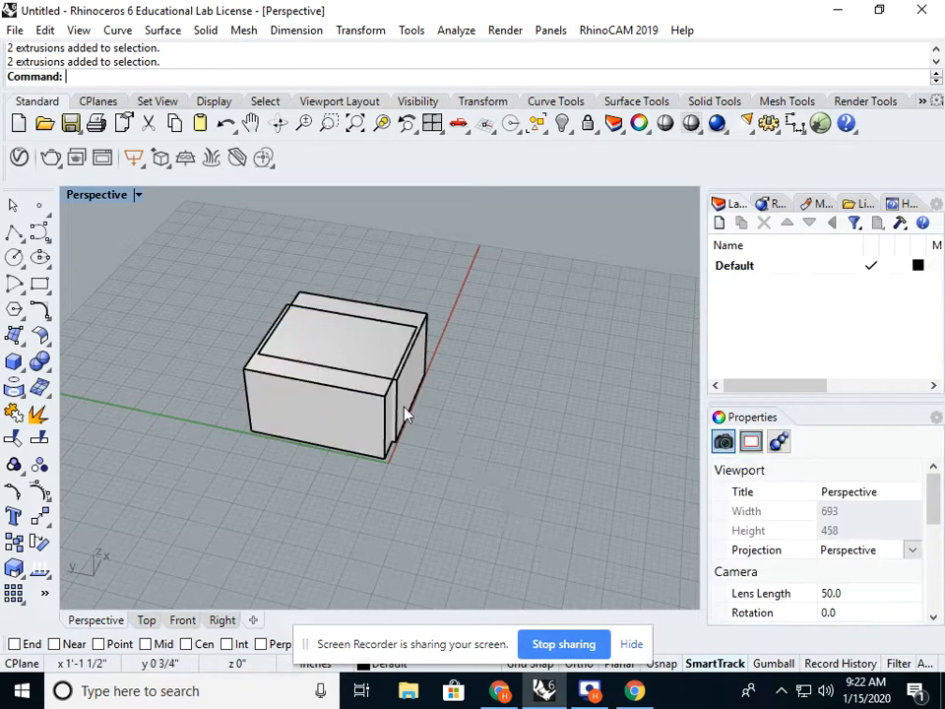
click(358, 373)
click(415, 512)
Move the original box from its far top corner onto the copy's matching corner with the End object snap, then deselect it.
click(358, 366)
click(375, 374)
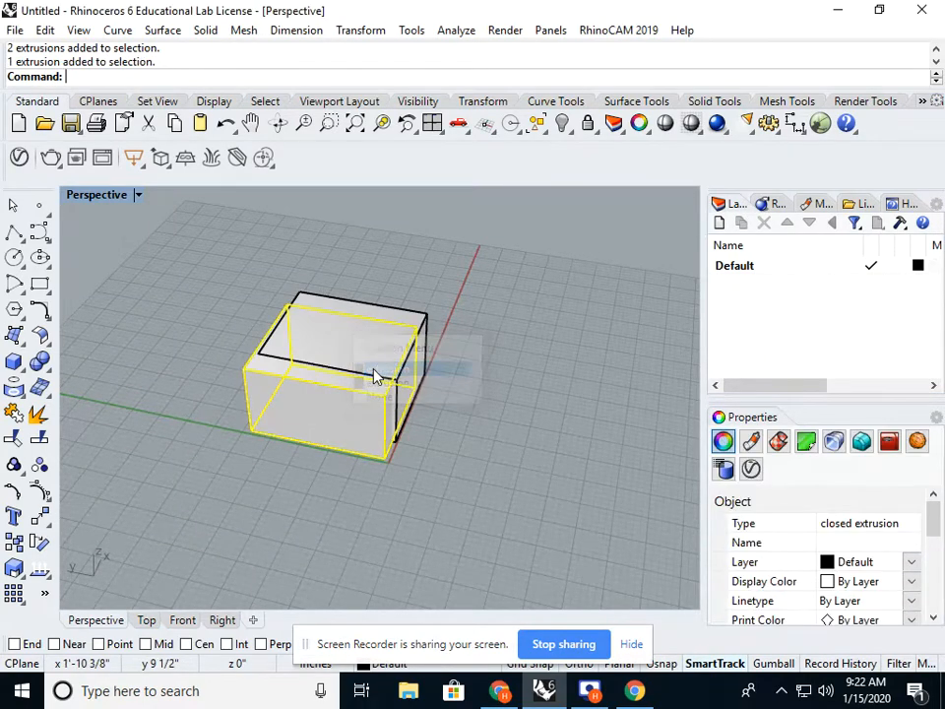
text(m)
key(Return)
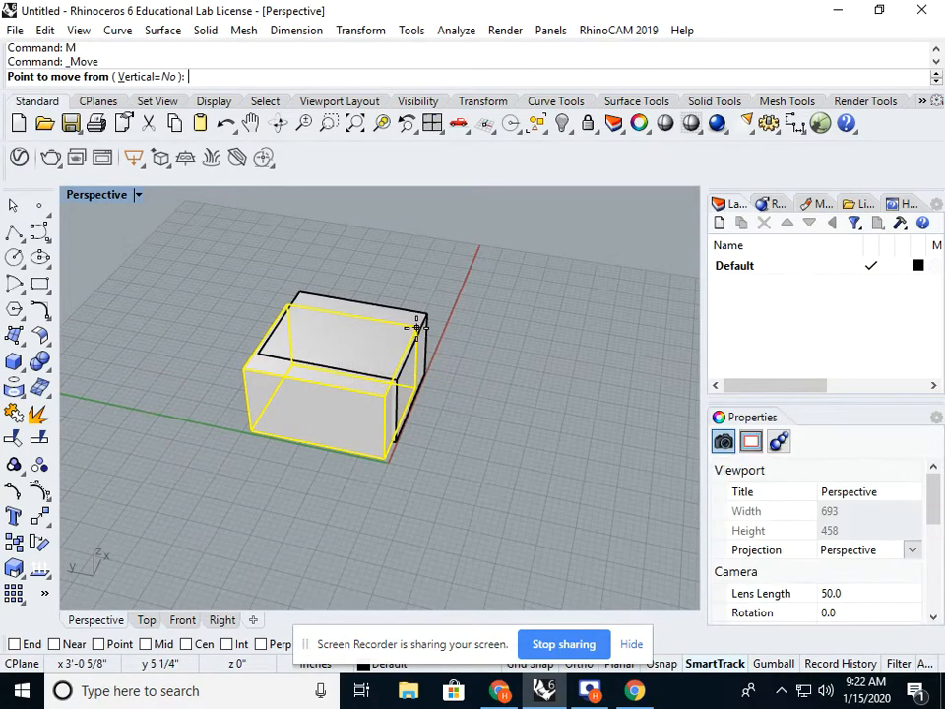
click(13, 643)
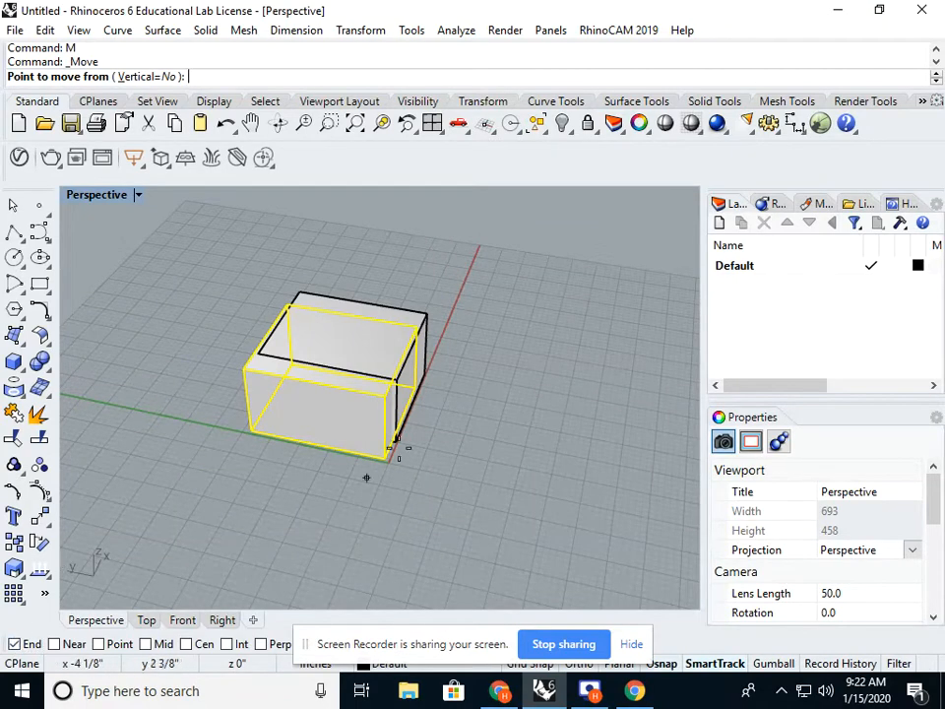
click(419, 327)
click(426, 315)
key(Escape)
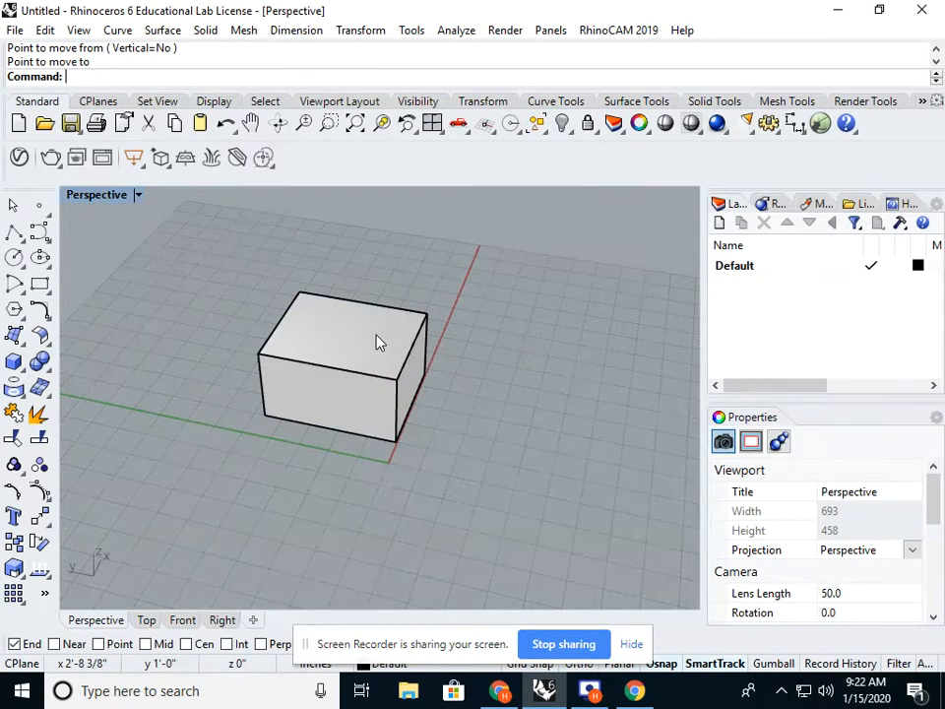
Select one of the two coinciding boxes from the overlapping candidates.
scroll(375, 339, up, 3)
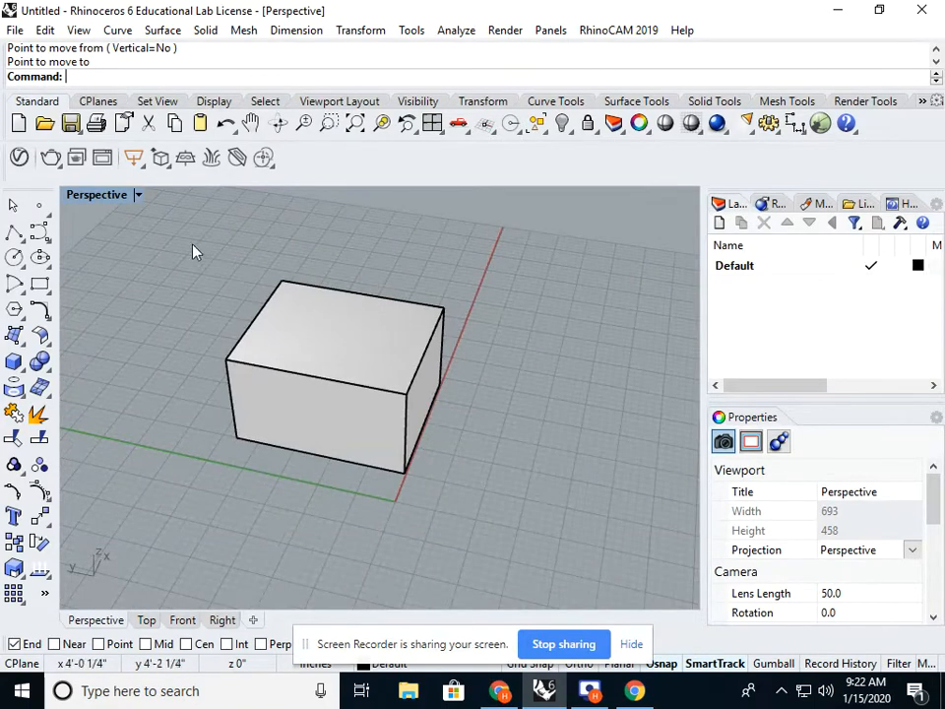
click(339, 347)
click(402, 389)
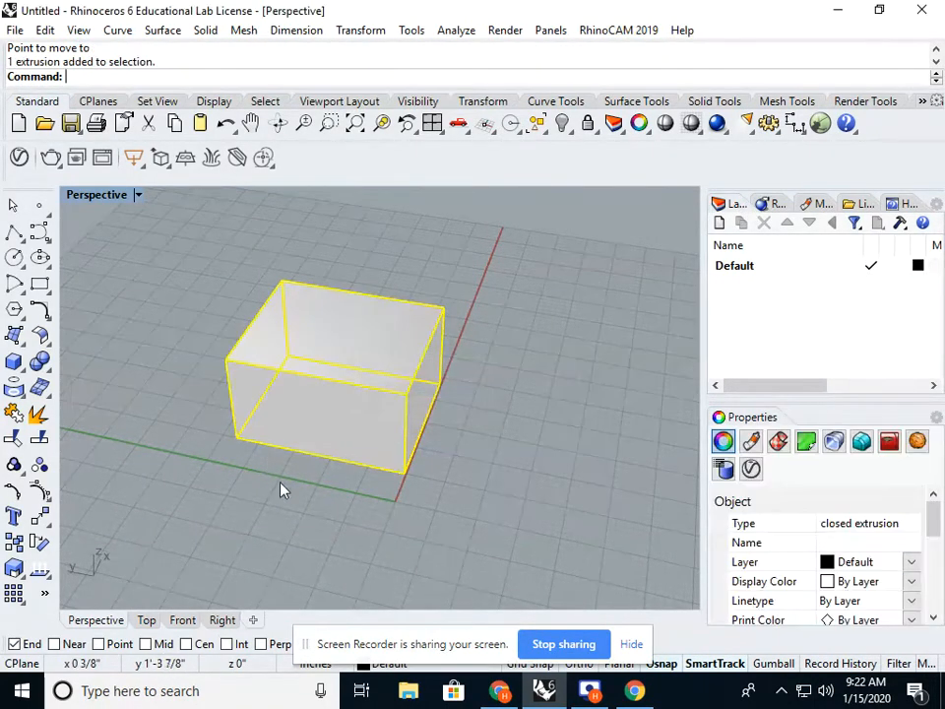
Select the duplicate of the two coinciding boxes with the Duplicate Objects selection and delete it.
click(355, 361)
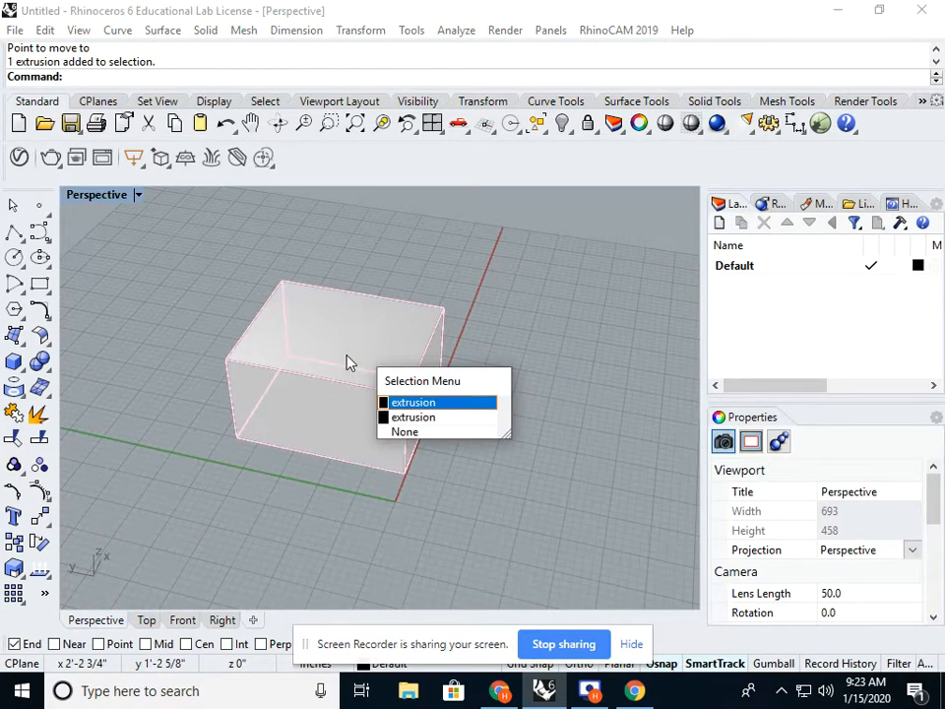
click(517, 304)
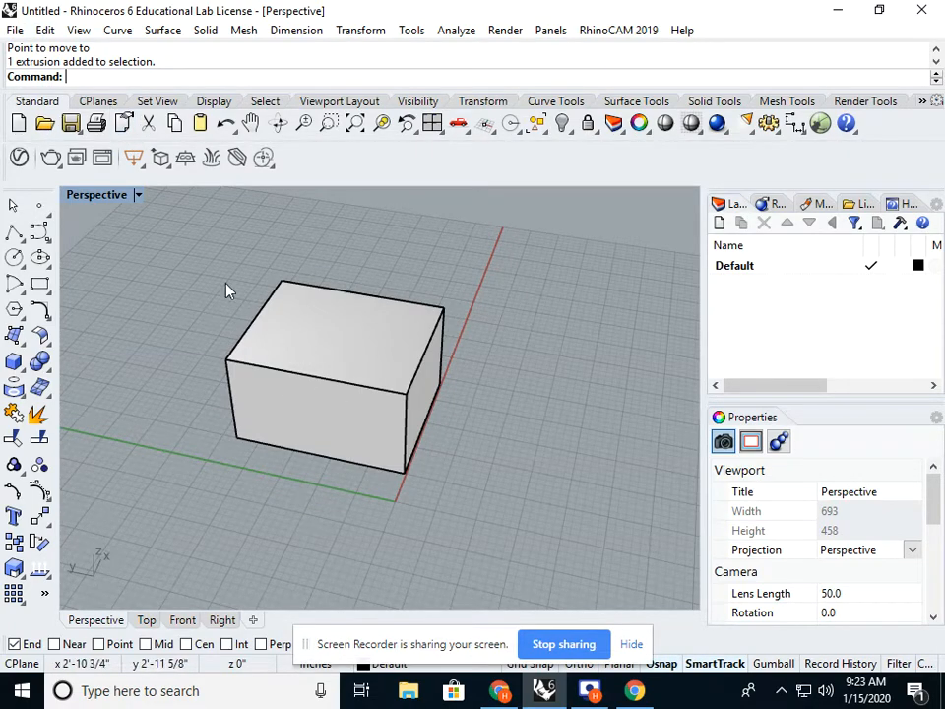
click(45, 31)
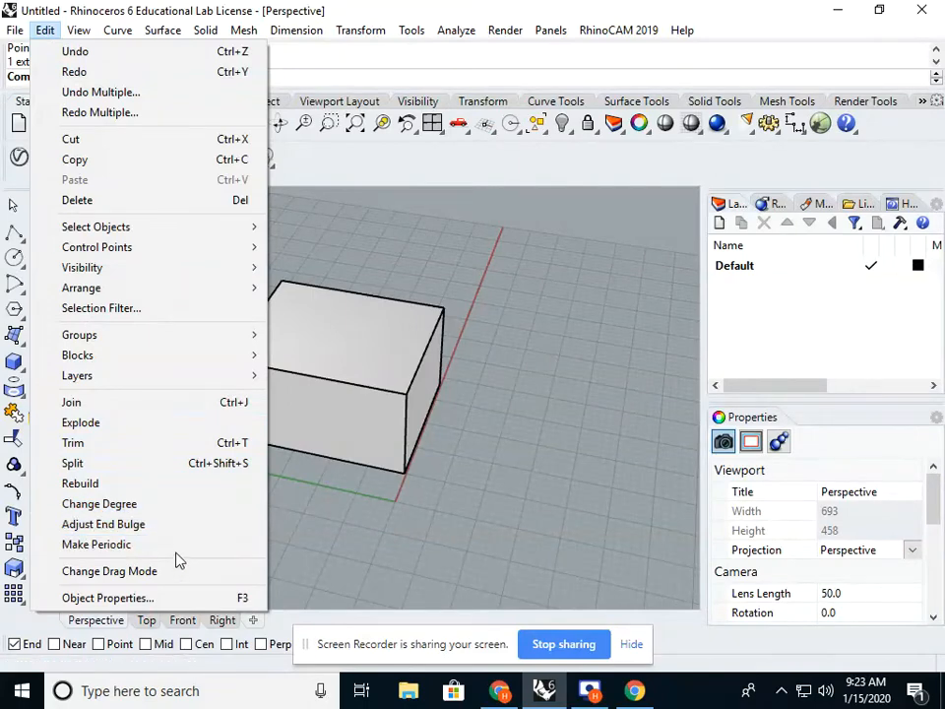
mouse_move(166, 234)
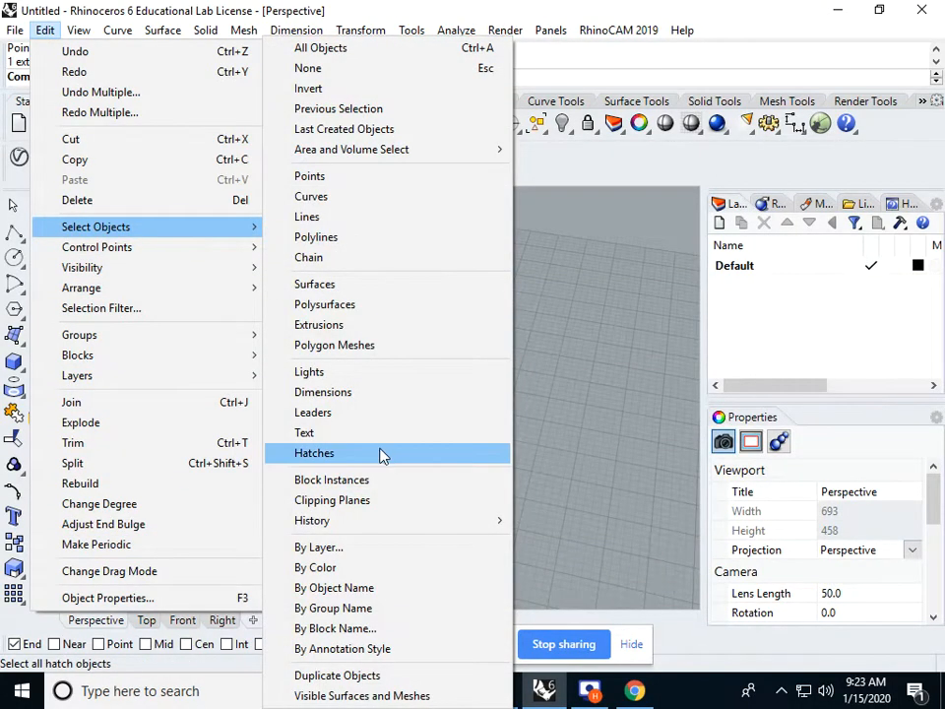
click(370, 677)
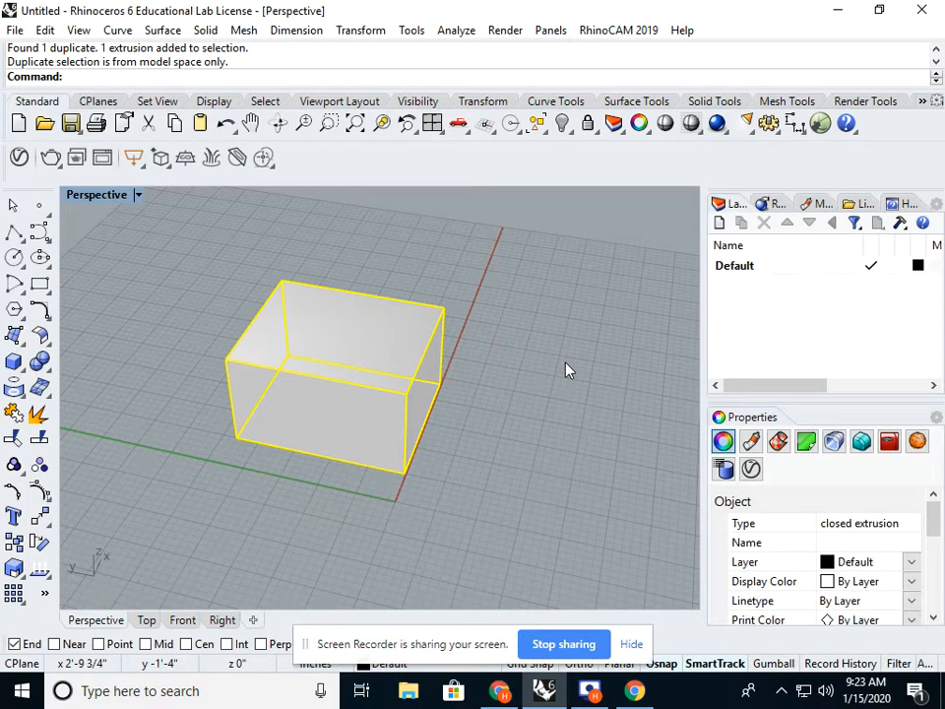
key(Delete)
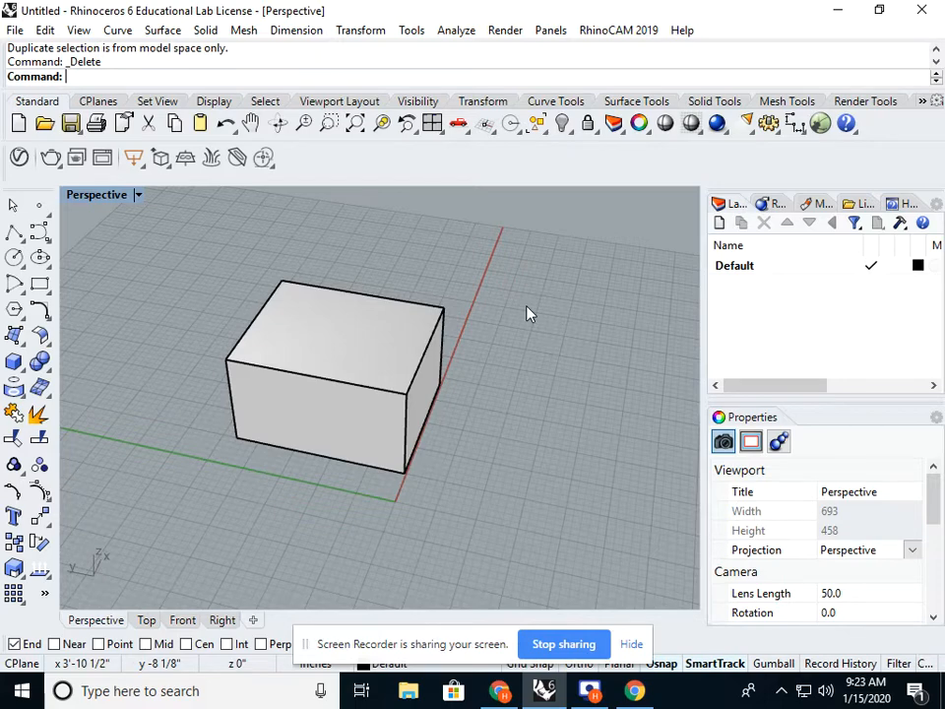
Draw an open zigzag polyline of five straight segments on the ground plane beside the box, and select it.
right_drag(511, 314, 198, 425)
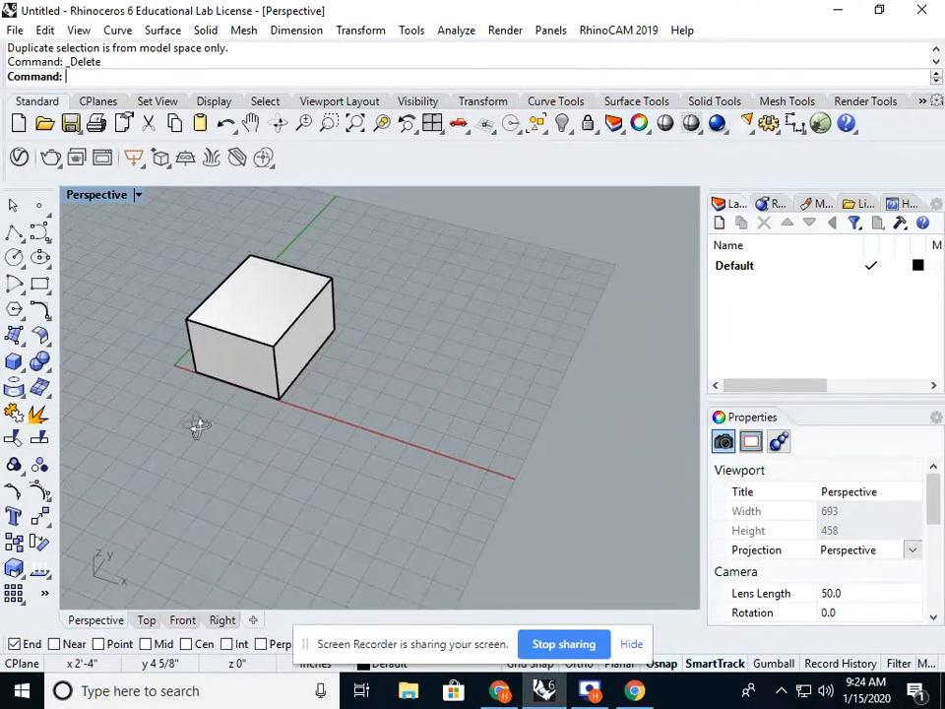
click(14, 233)
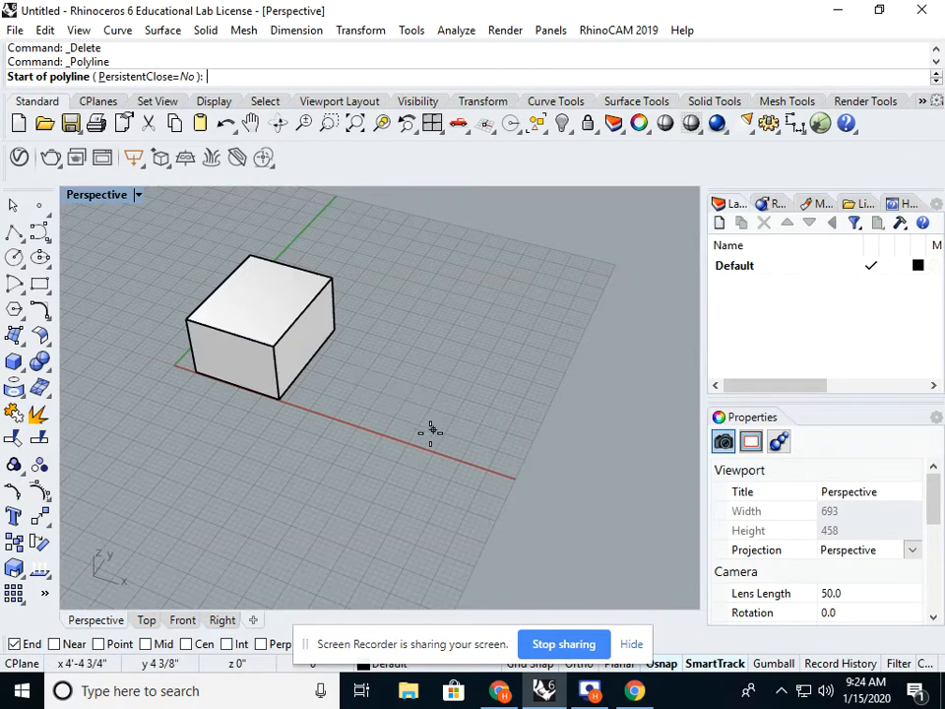
click(459, 473)
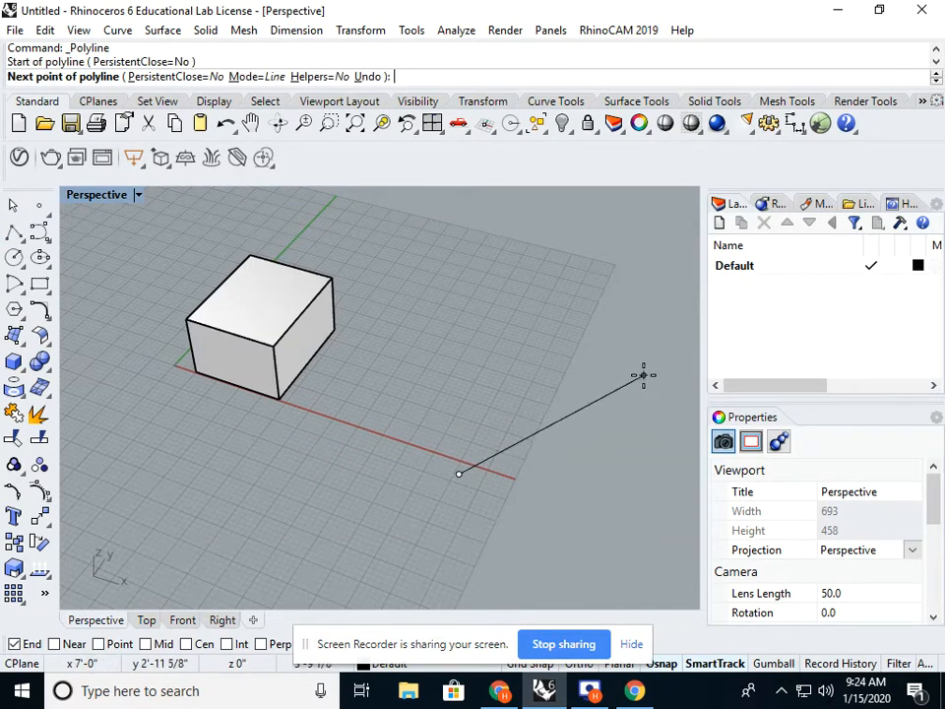
click(647, 369)
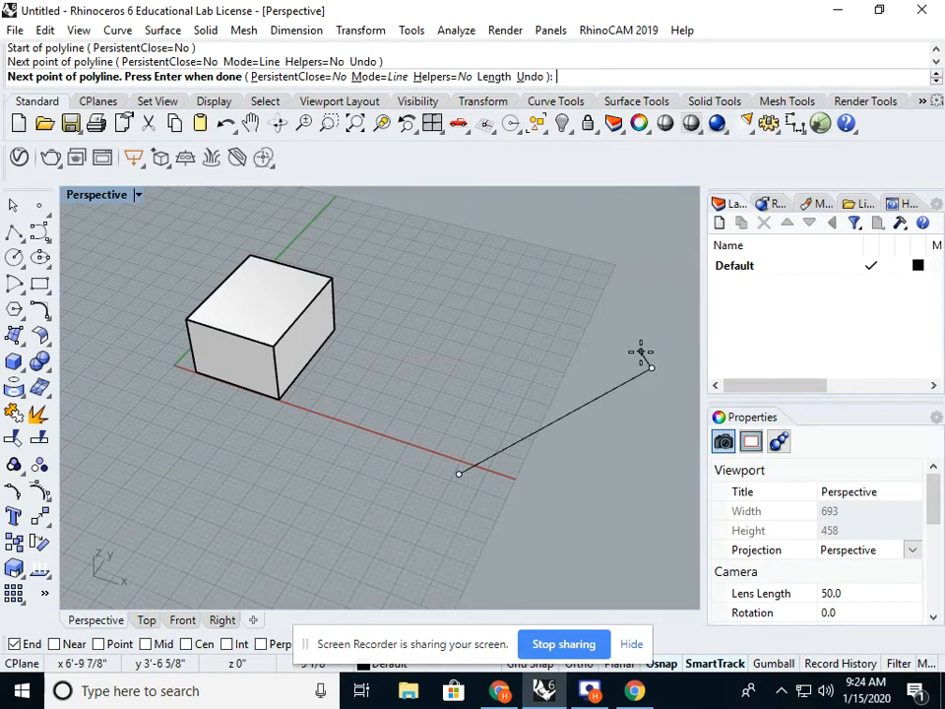
click(591, 301)
click(515, 318)
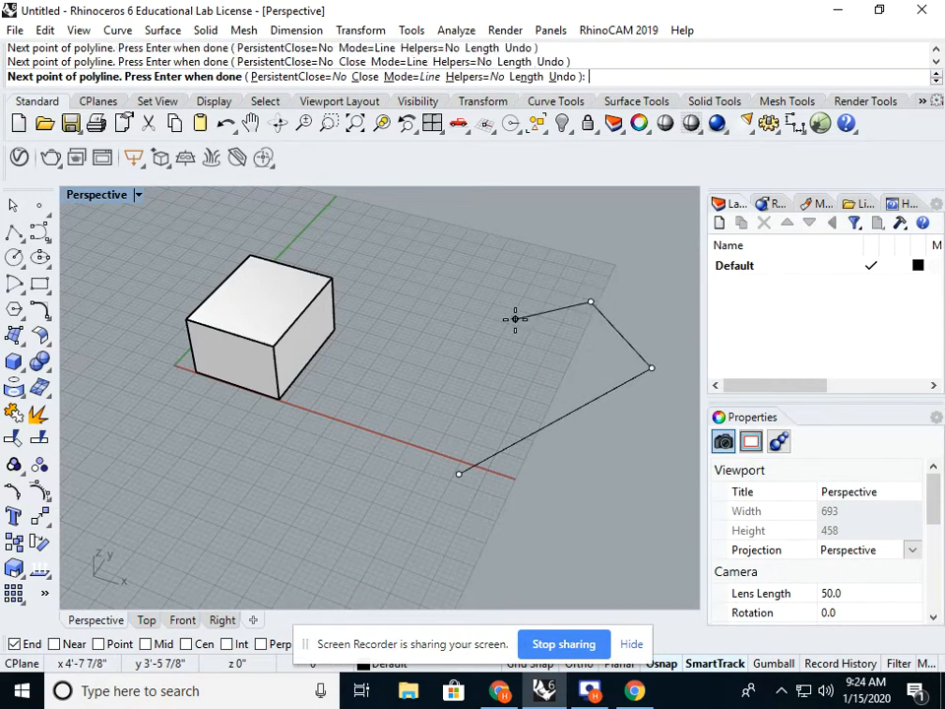
click(487, 282)
click(414, 298)
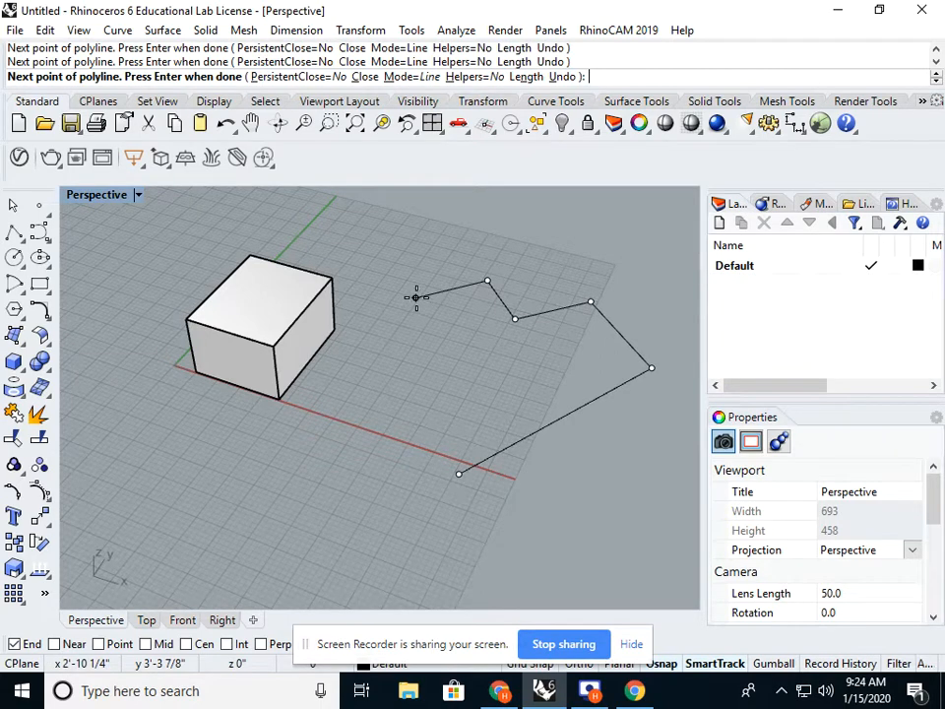
key(Return)
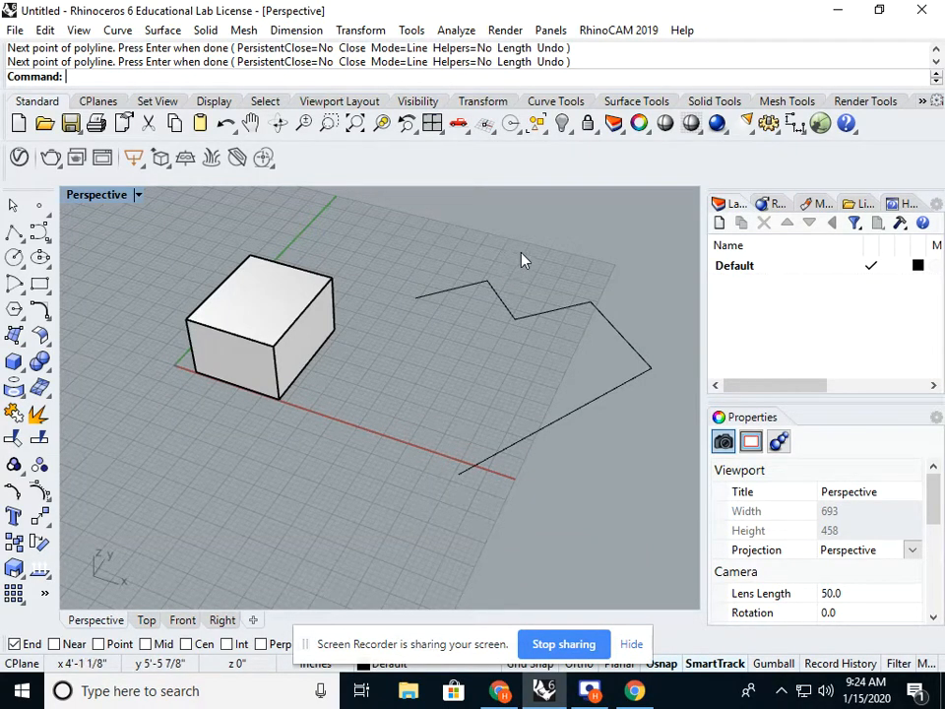
key(Return)
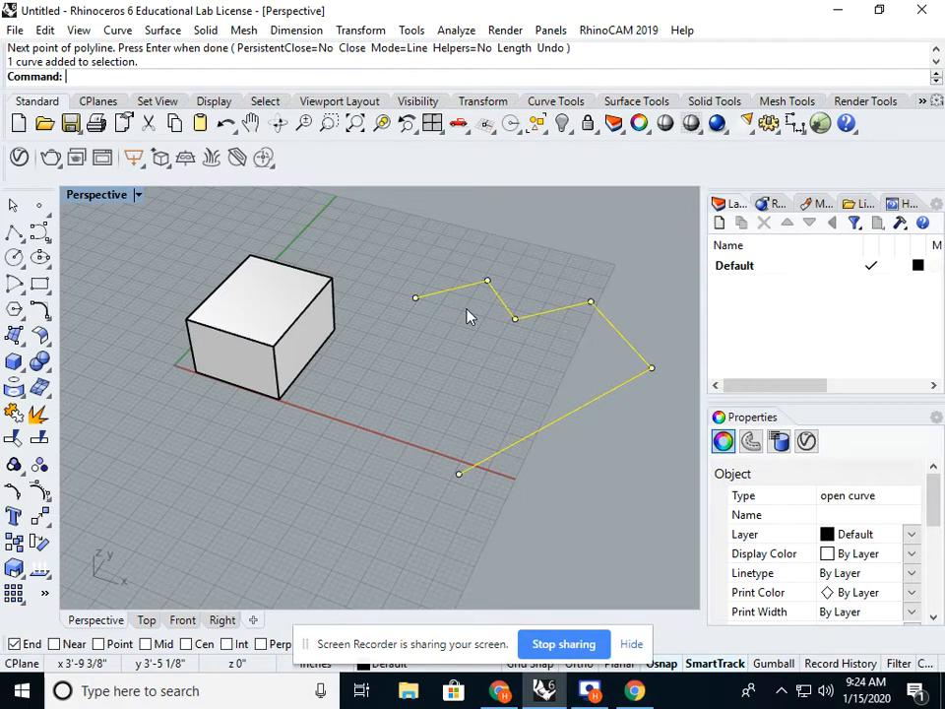
text(Extrude)
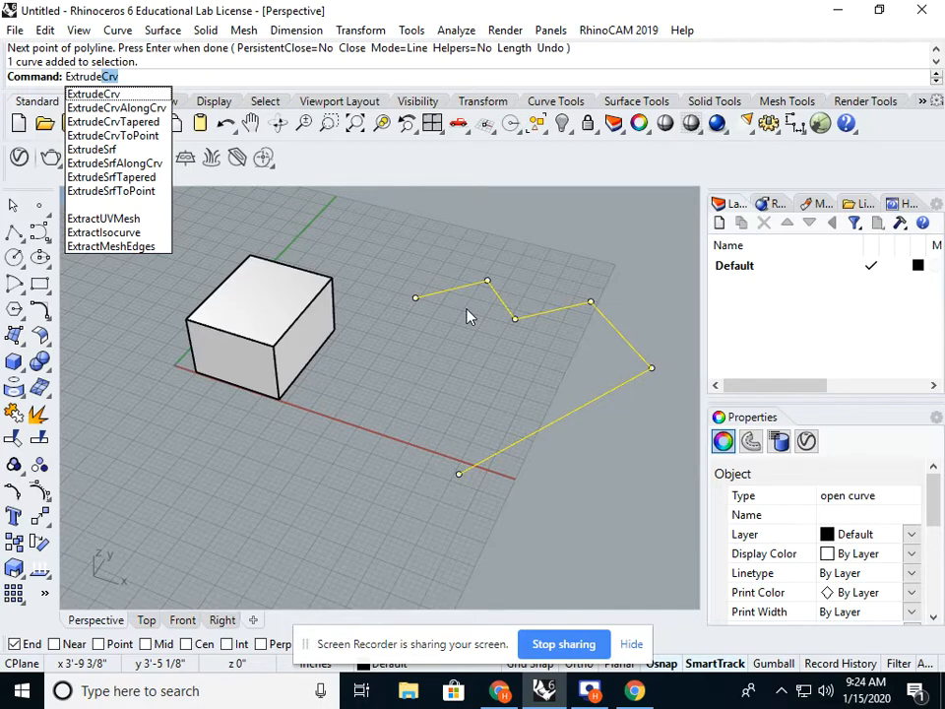
key(BackSpace)
key(BackSpace)
key(BackSpace)
key(BackSpace)
key(BackSpace)
key(BackSpace)
key(BackSpace)
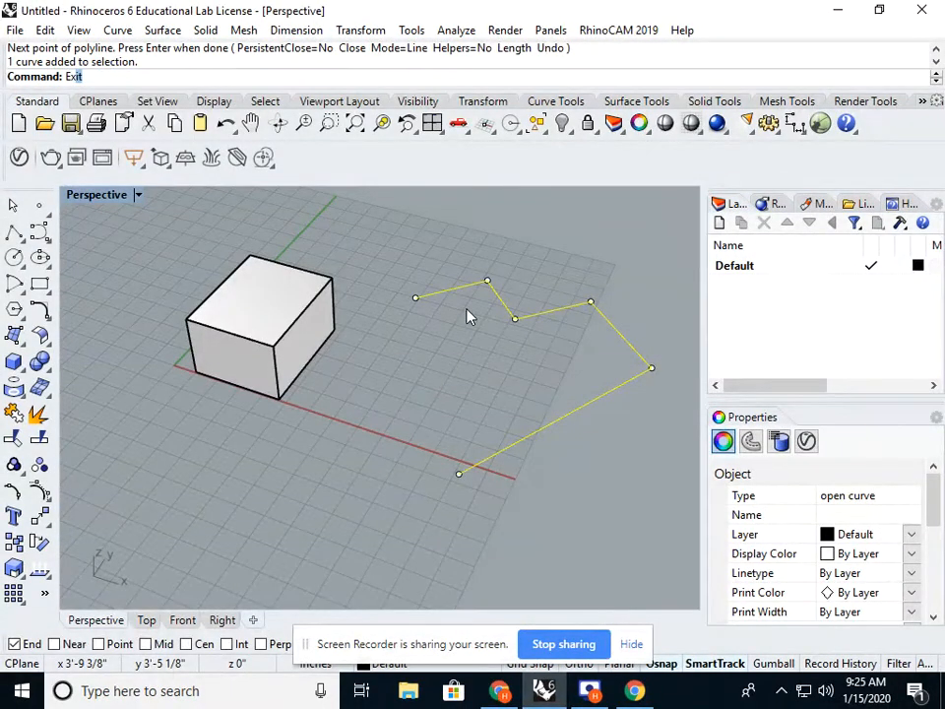
Try extruding the selected polyline with ExtrudeCrv, previewing it with BothSides set to Yes.
text(xtr)
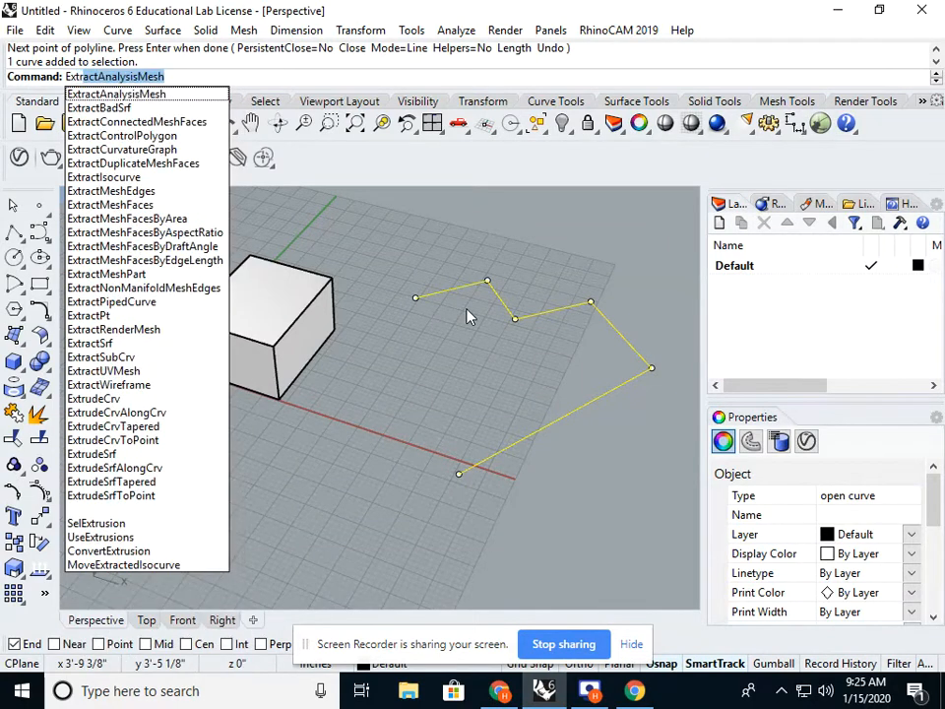
text(udeCrv)
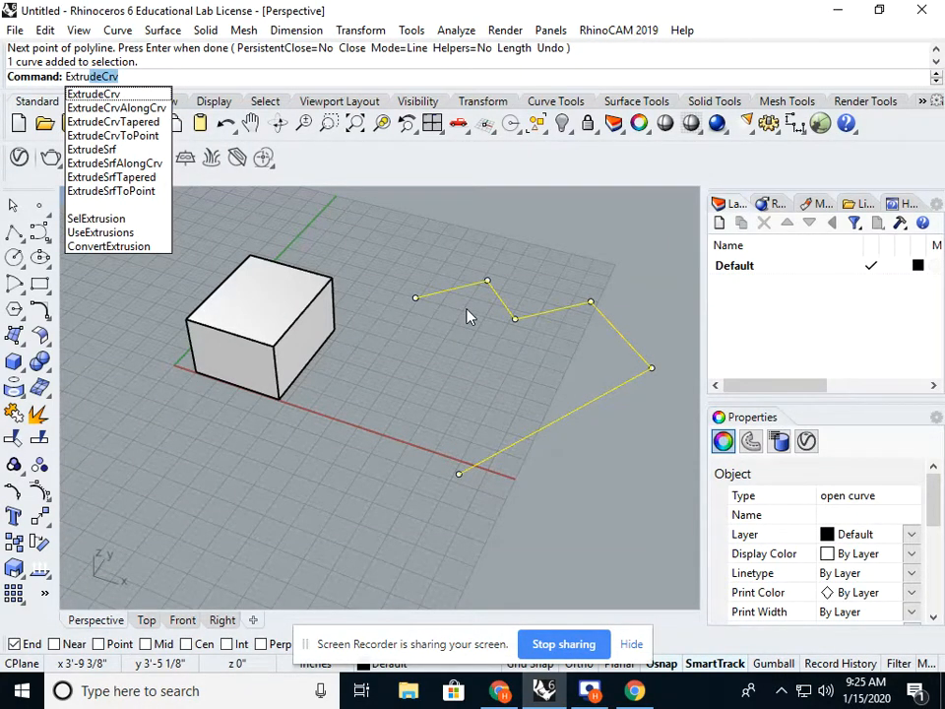
key(Return)
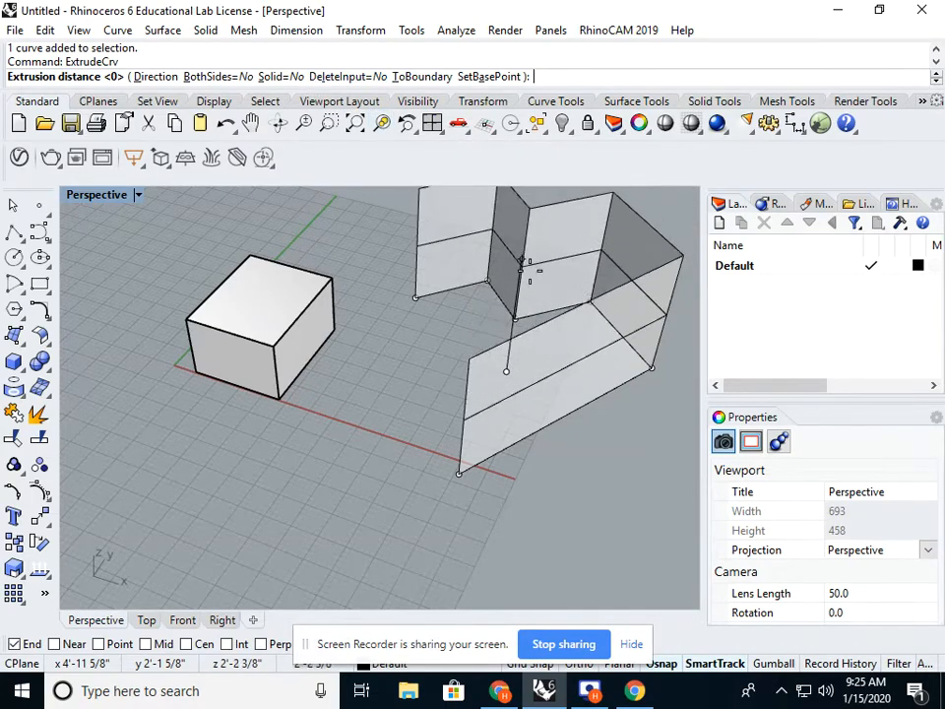
scroll(522, 263, down, 5)
scroll(493, 296, up, 6)
scroll(463, 296, down, 3)
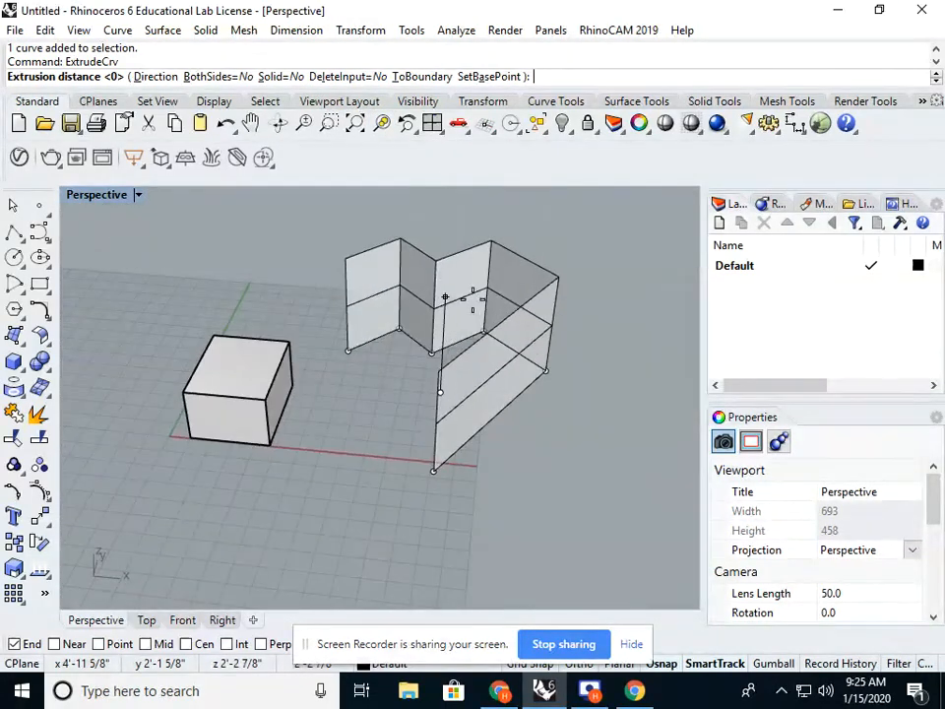
click(218, 76)
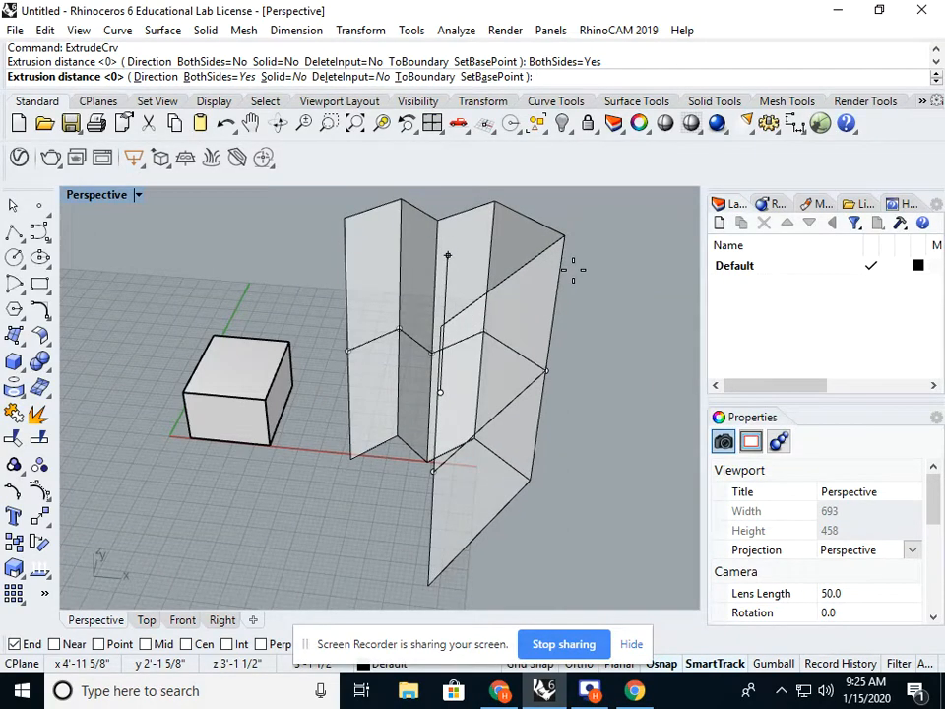
key(Escape)
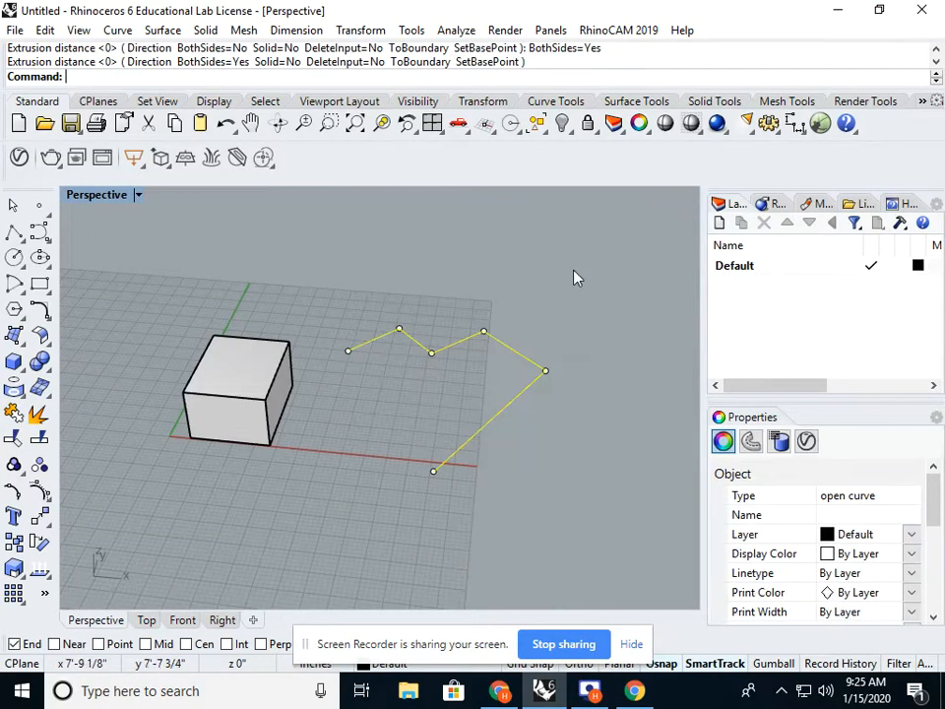
Create a second box behind the first one by placing two opposite base corners and a height freehand.
click(13, 360)
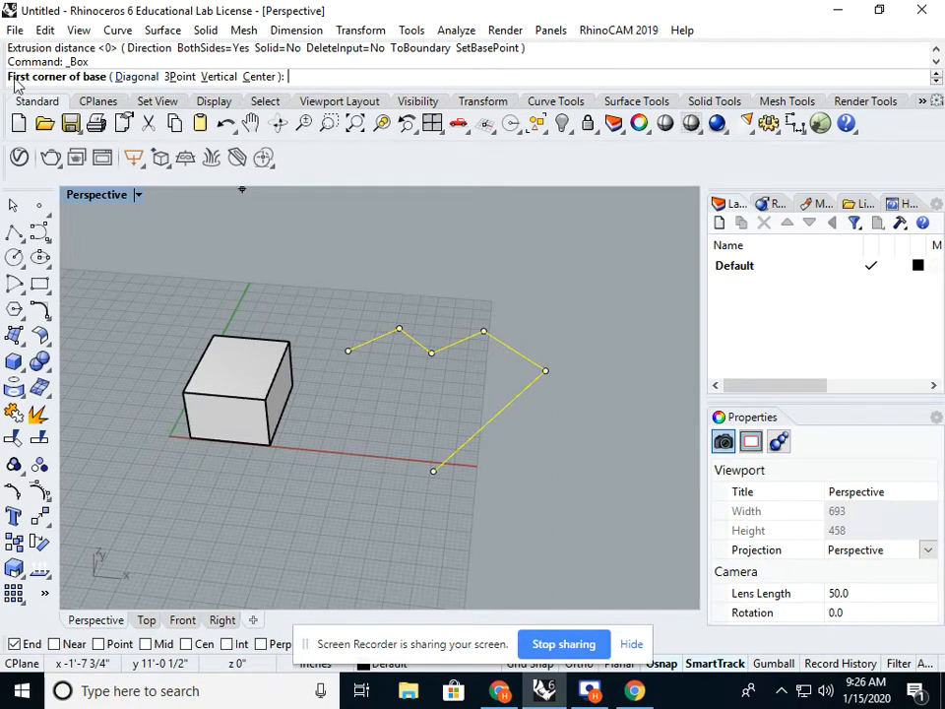
click(291, 296)
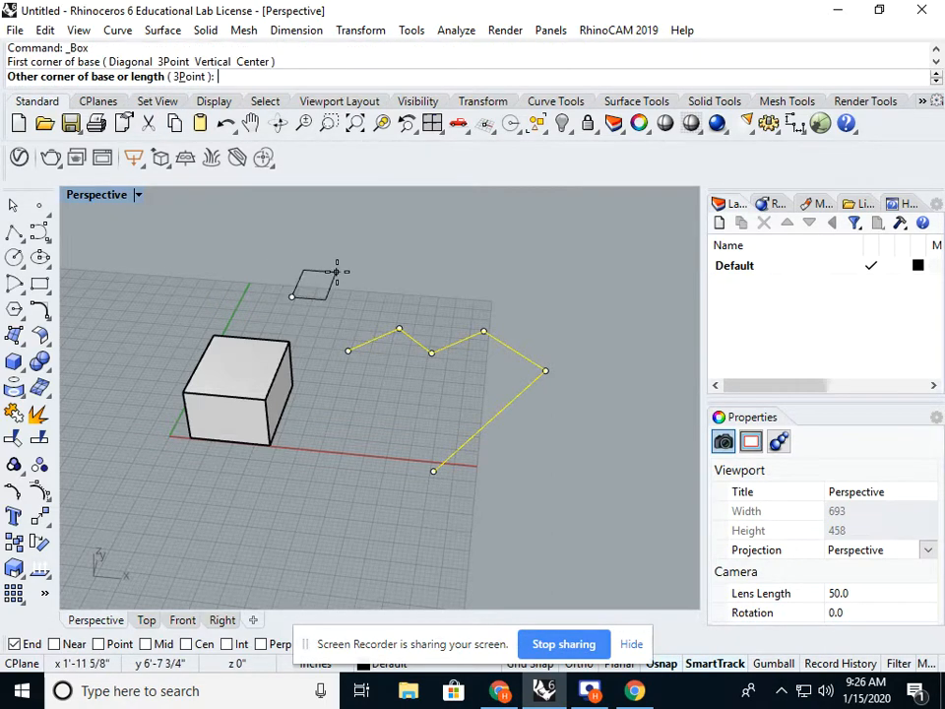
click(385, 246)
click(385, 212)
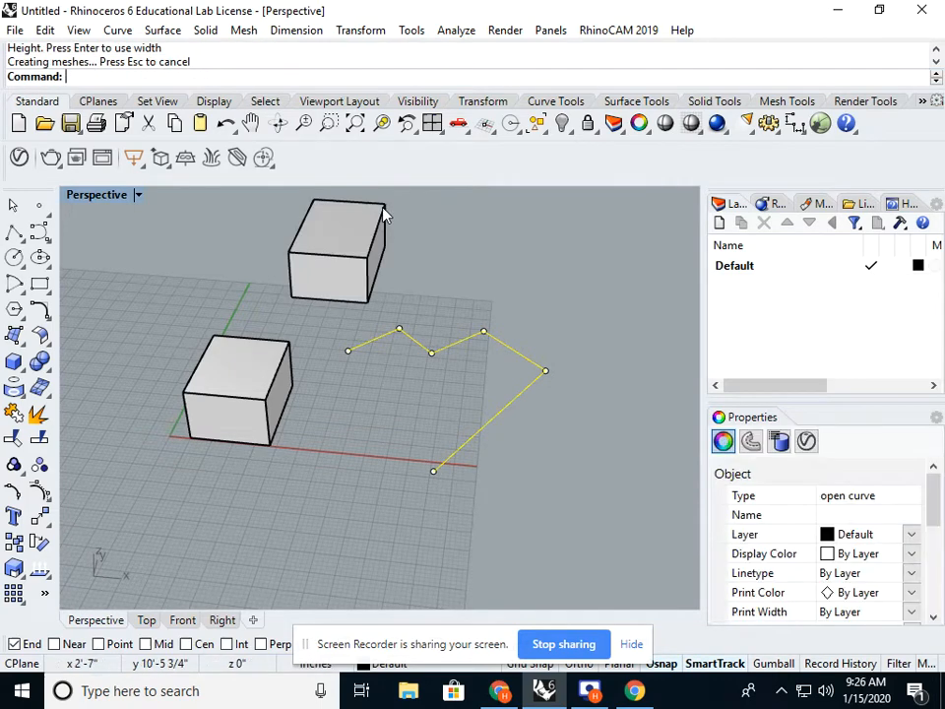
Create a tilted box with the Vertical option, its edge running from the first box's lower corner to the second box's near top corner.
key(Return)
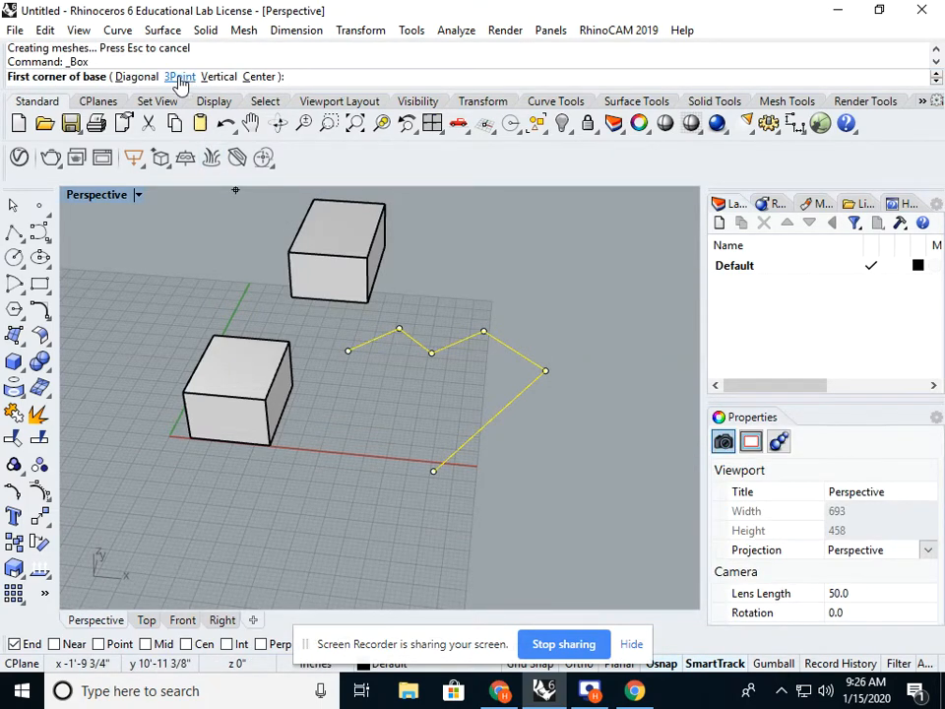
click(217, 78)
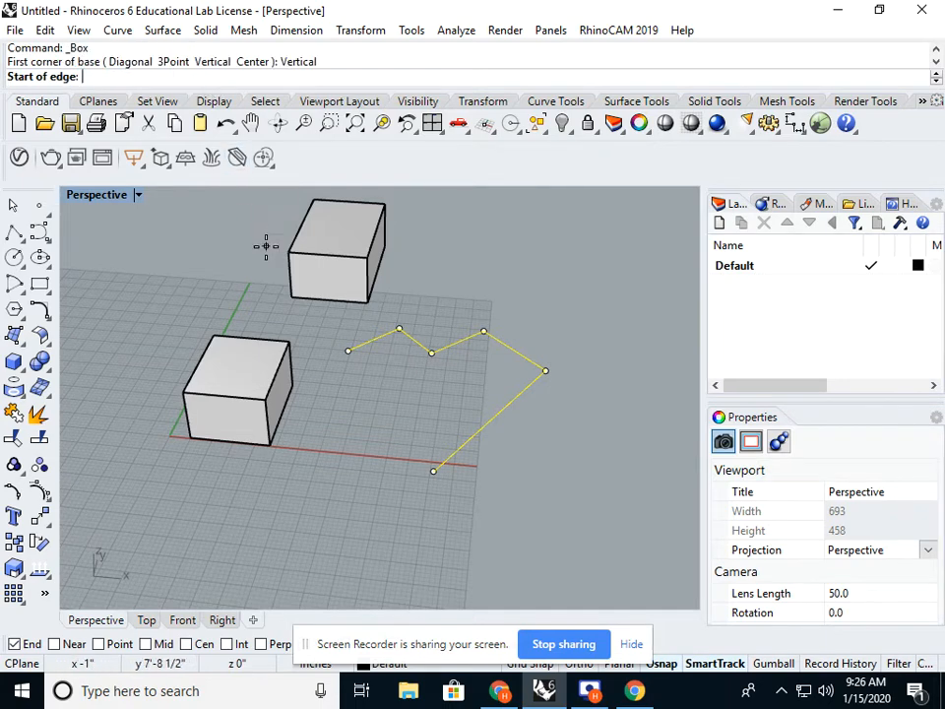
right_drag(264, 247, 238, 304)
click(321, 357)
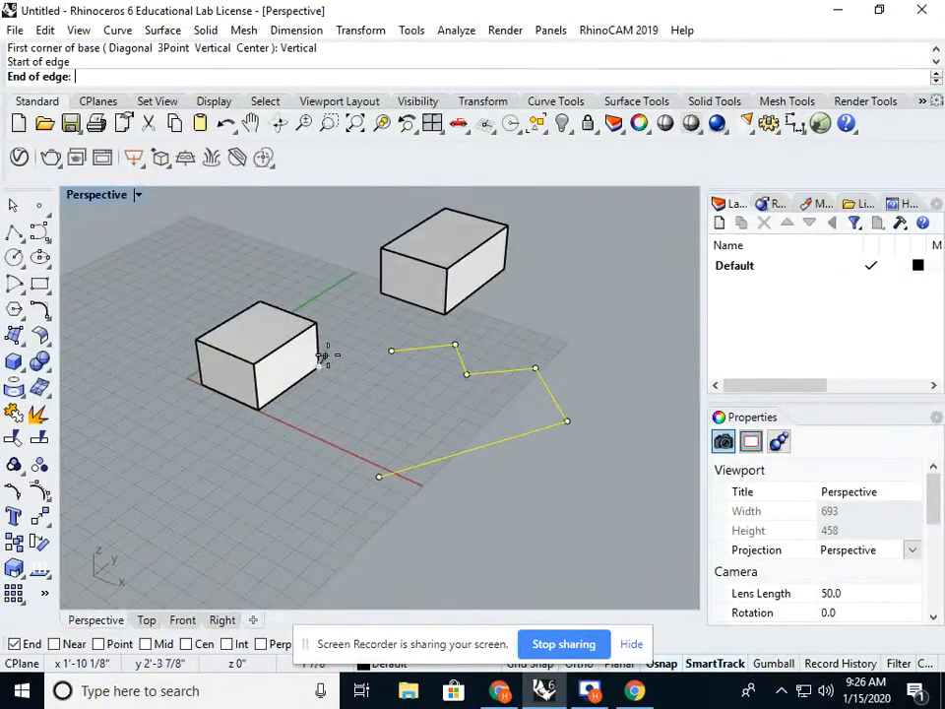
click(380, 250)
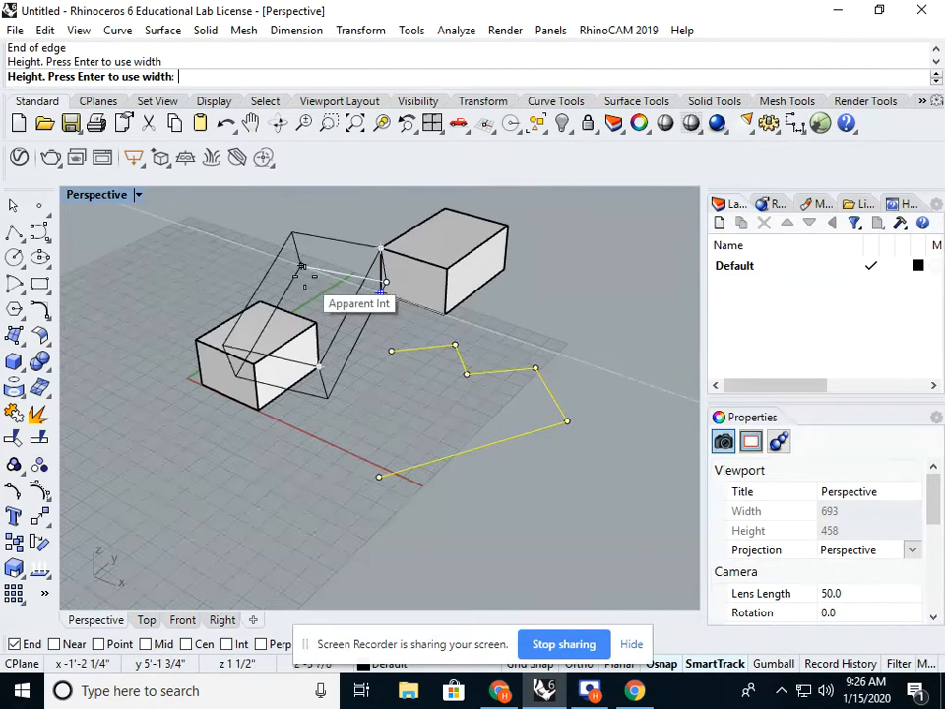
click(380, 283)
right_drag(358, 306, 281, 305)
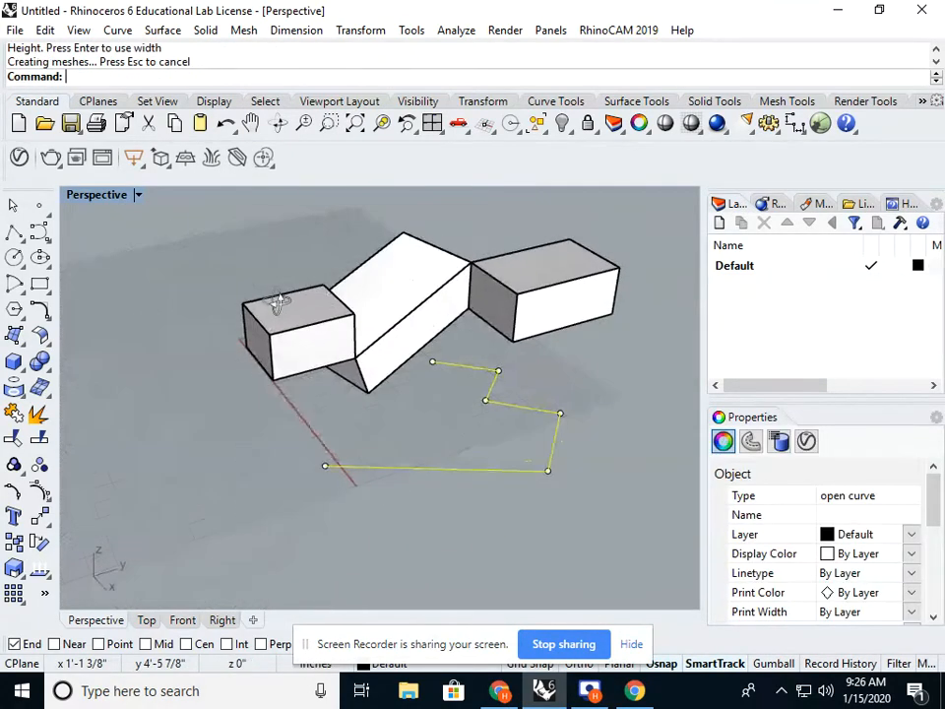
Create a box with the Diagonal option from the second box's lower front corner to the first box's upper back corner.
right_click(211, 227)
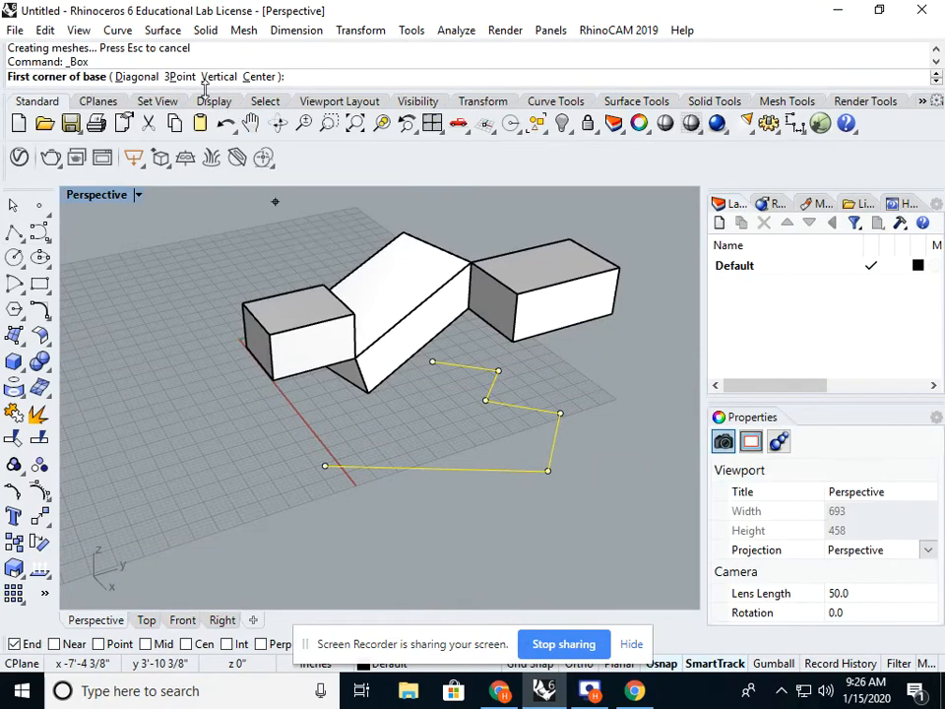
click(138, 77)
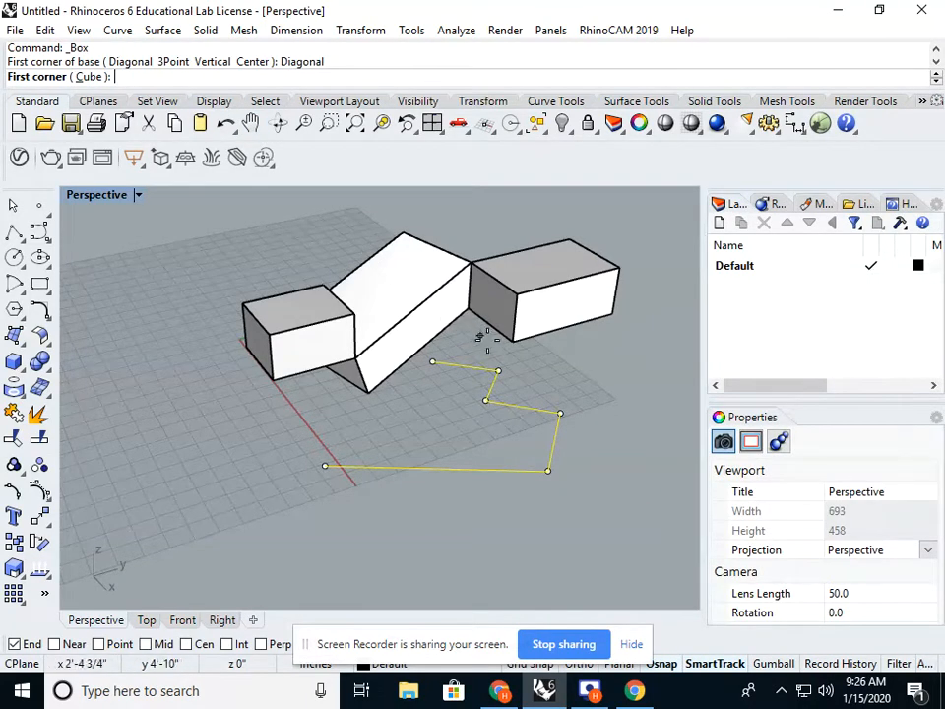
click(510, 342)
click(326, 285)
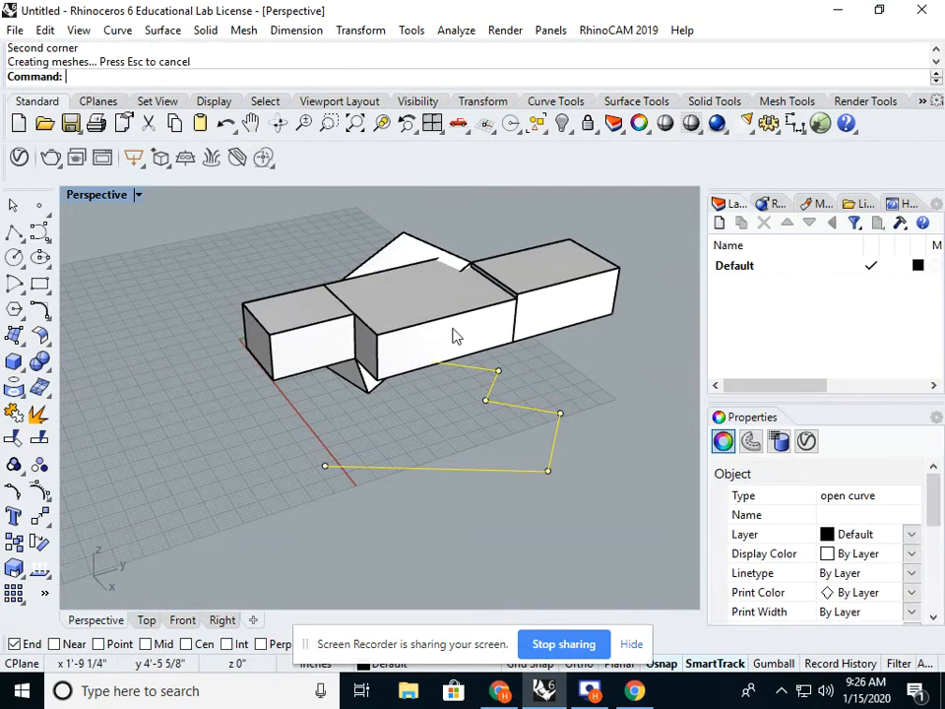
Delete the two connecting boxes and the polyline, keeping only the original box and the second box.
right_drag(453, 336, 363, 320)
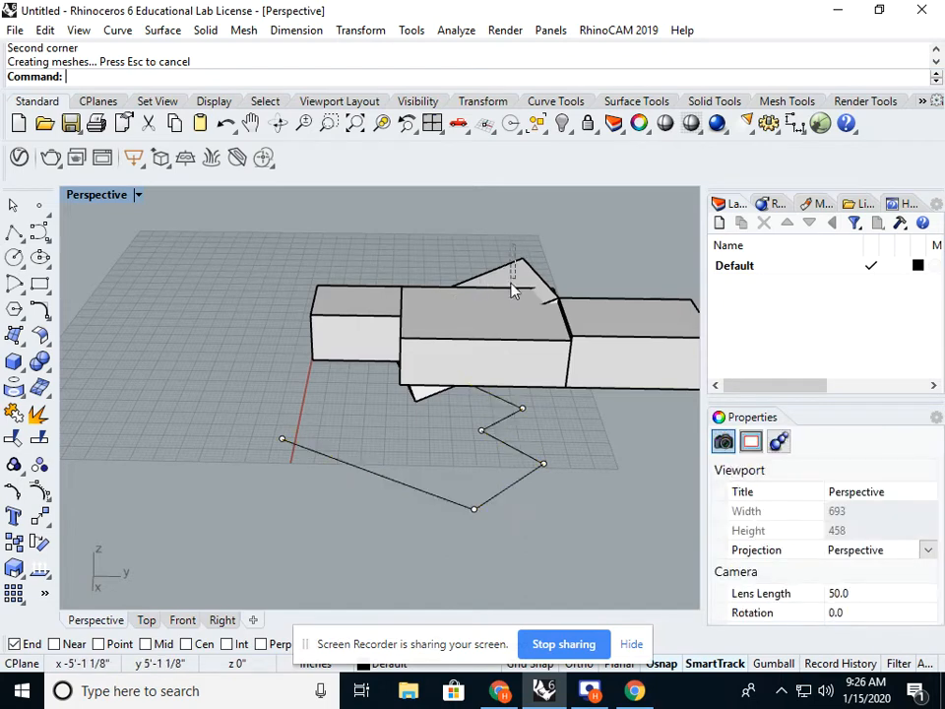
drag(513, 280, 500, 307)
key(Delete)
click(498, 395)
key(Delete)
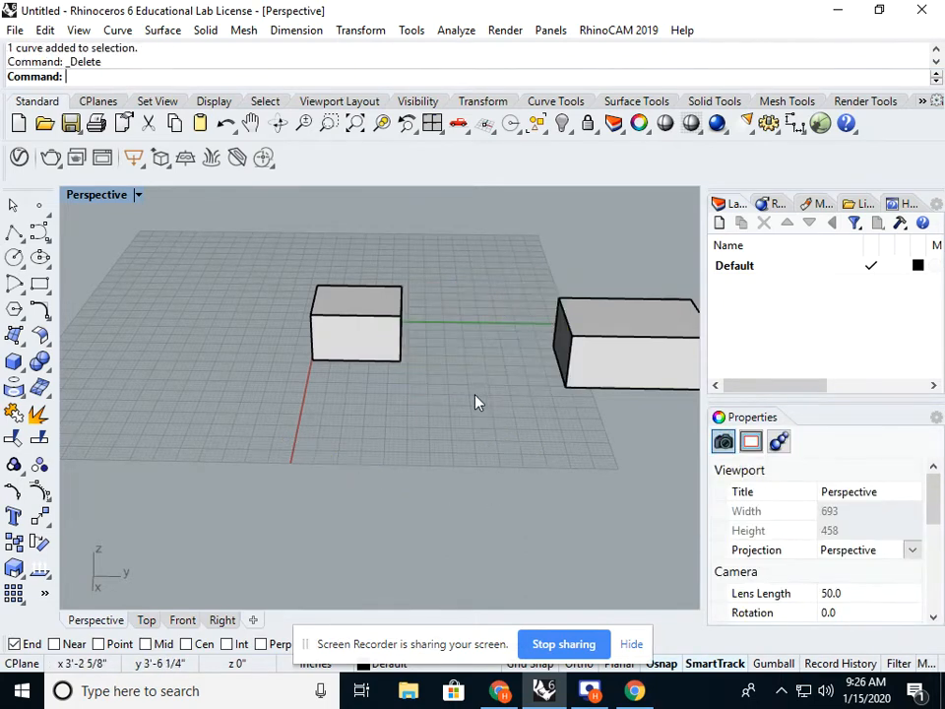
Delete the larger second box, keeping only the original box near the origin.
right_drag(450, 430, 540, 473)
drag(506, 390, 429, 268)
key(Delete)
right_drag(395, 354, 335, 408)
scroll(357, 412, up, 4)
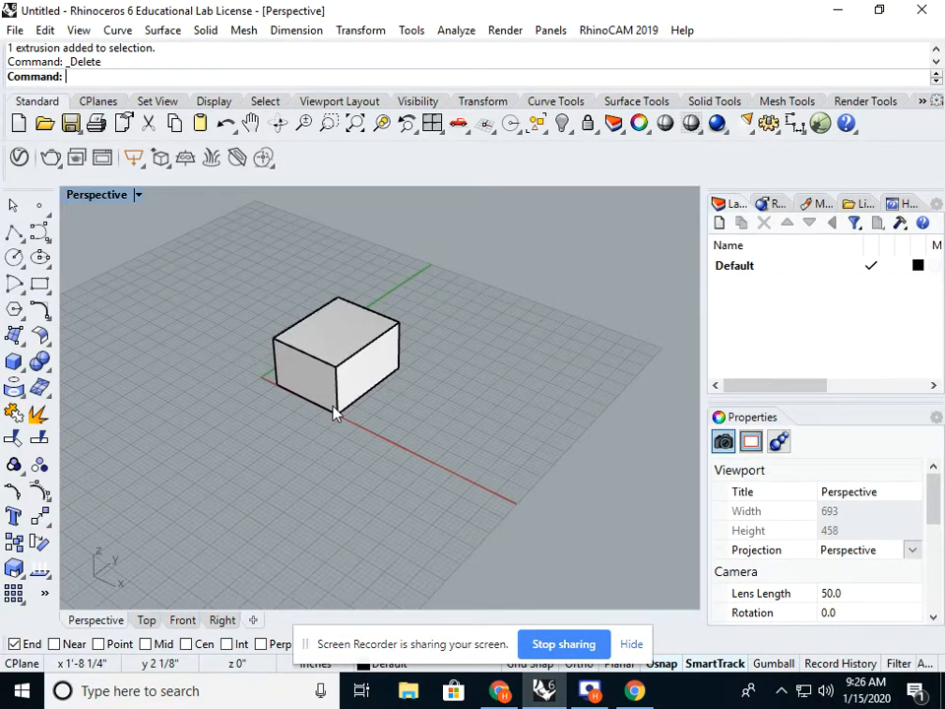
Create a sphere with a radius of about 1'-0 5/8" beside the box by placing its center and radius freehand.
click(14, 364)
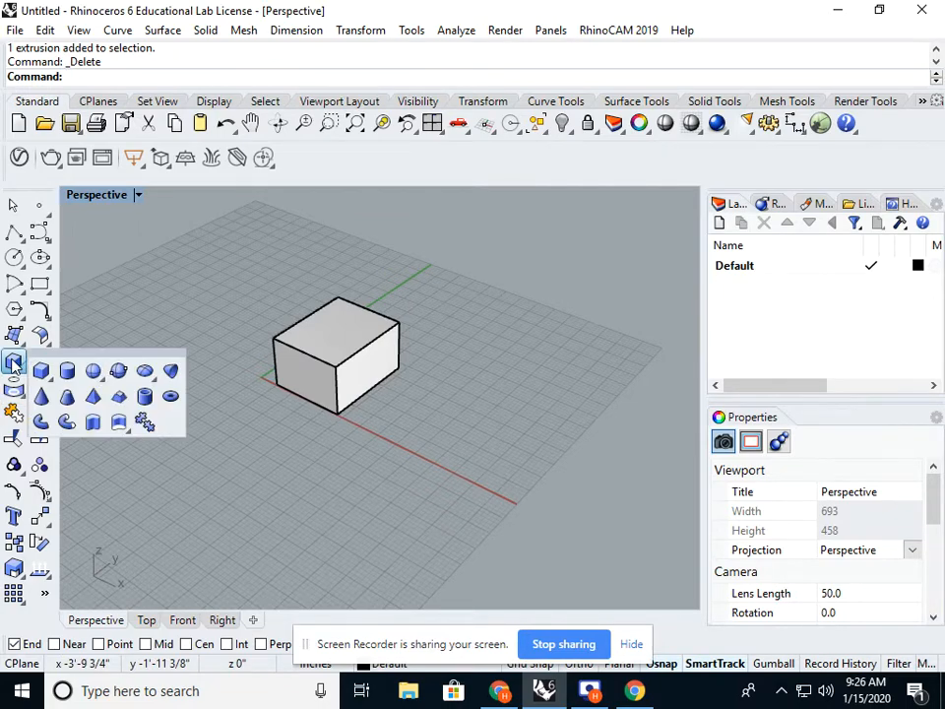
click(92, 370)
click(462, 421)
click(513, 421)
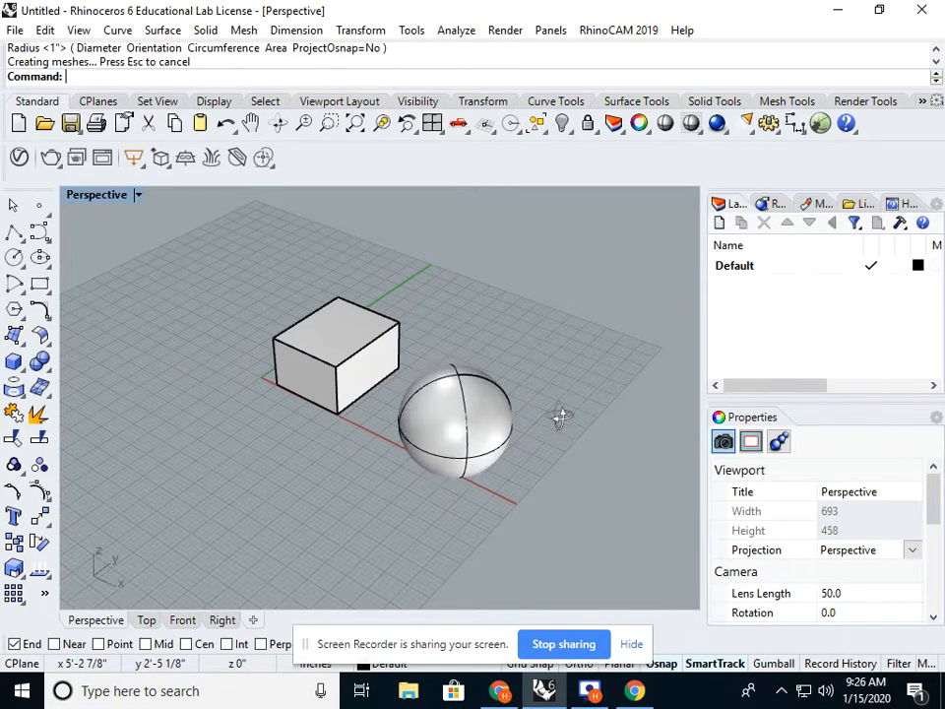
right_drag(559, 415, 576, 400)
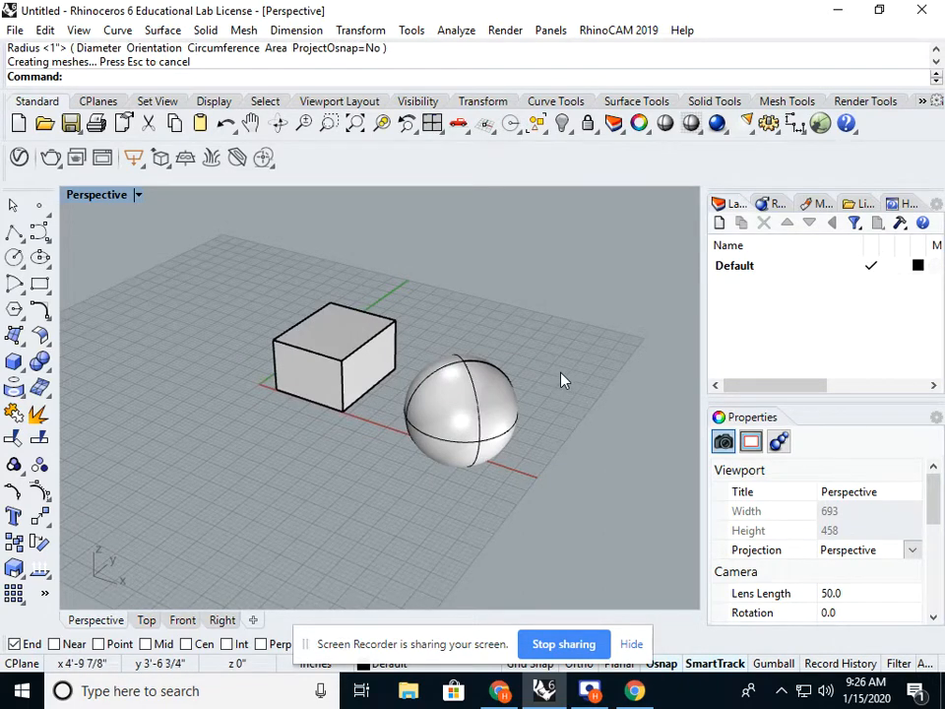
Repeat the Sphere command to add three more freehand spheres, one beyond the first and two in front of the box.
right_click(561, 374)
click(591, 425)
click(631, 449)
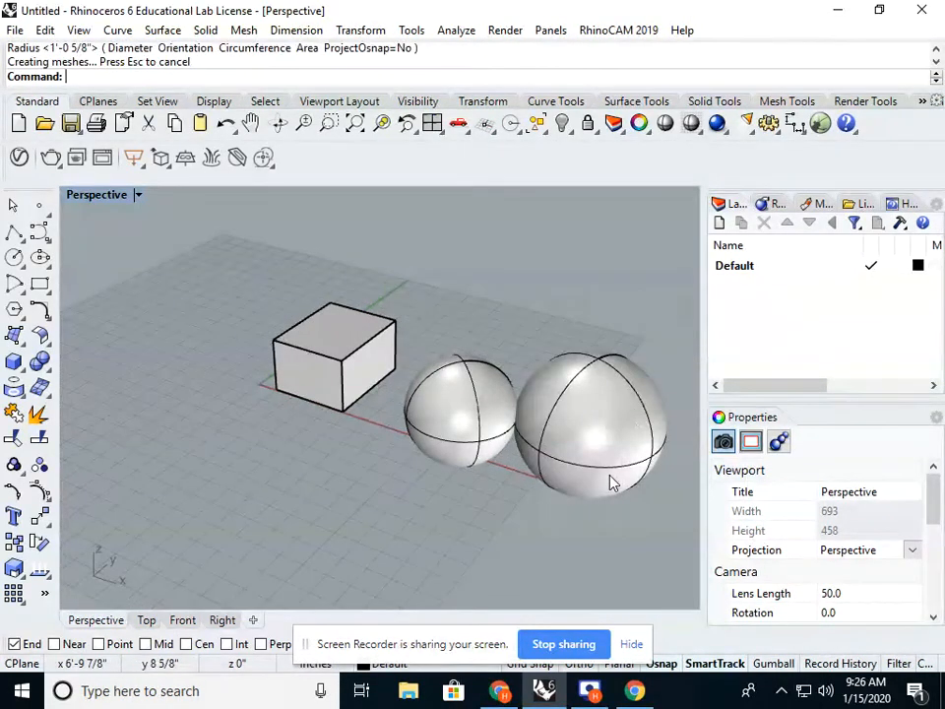
right_click(542, 481)
click(504, 493)
click(442, 493)
right_click(430, 494)
click(390, 495)
click(328, 506)
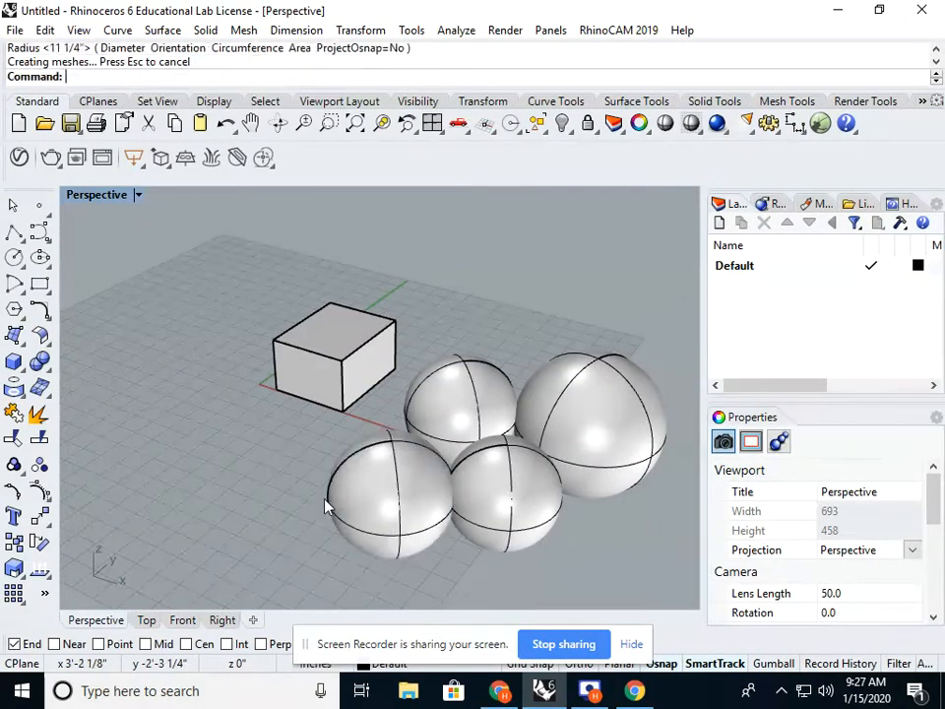
Repeat the Sphere command to add three smaller spheres that continue the row around the box's other side.
right_click(320, 504)
click(292, 491)
click(245, 491)
right_click(241, 486)
click(223, 469)
click(174, 460)
right_click(170, 450)
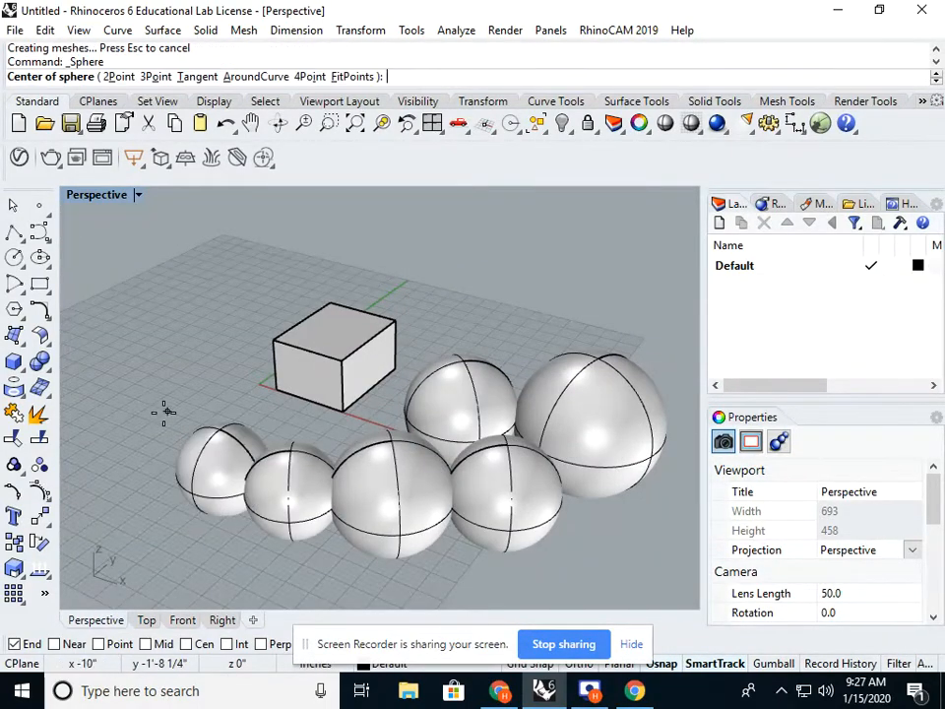
click(136, 421)
click(169, 393)
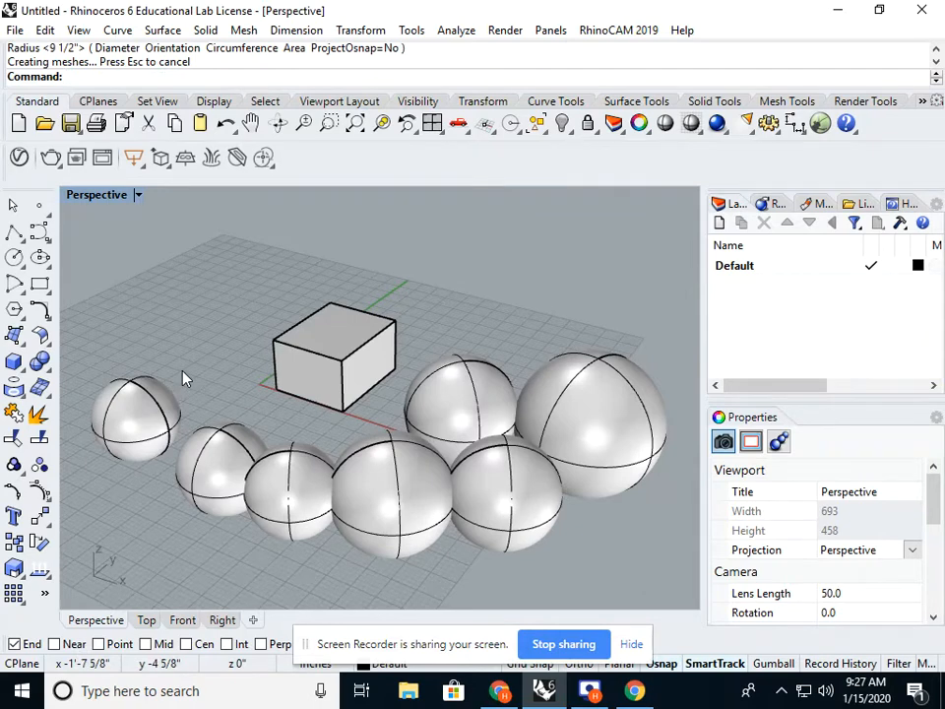
click(14, 363)
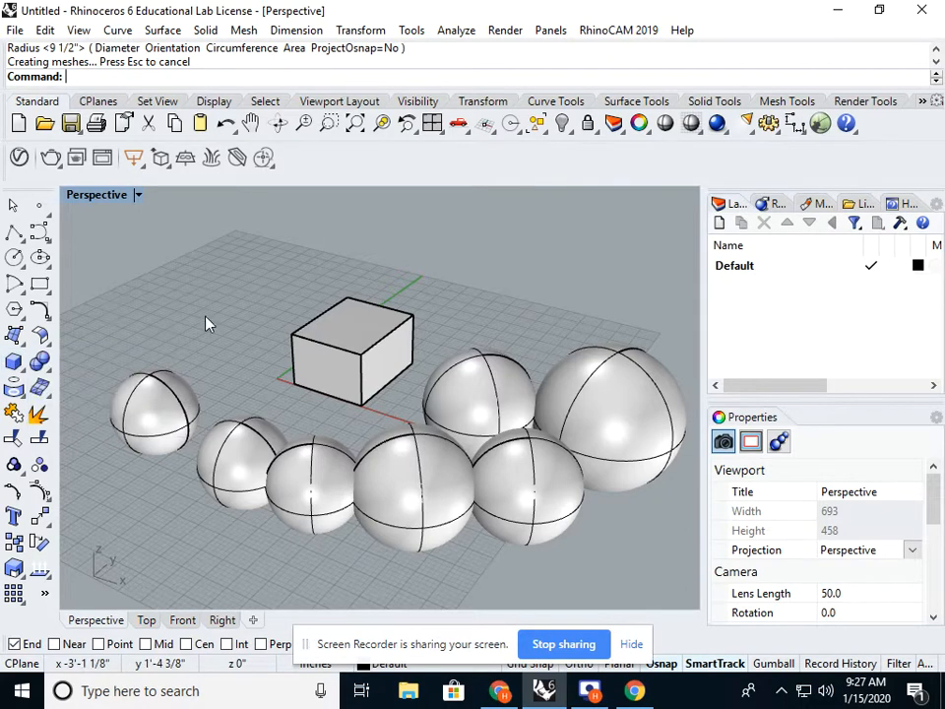
Delete all seven spheres, keeping only the box.
scroll(218, 313, down, 5)
right_drag(218, 313, 375, 418)
drag(412, 502, 360, 398)
key(Delete)
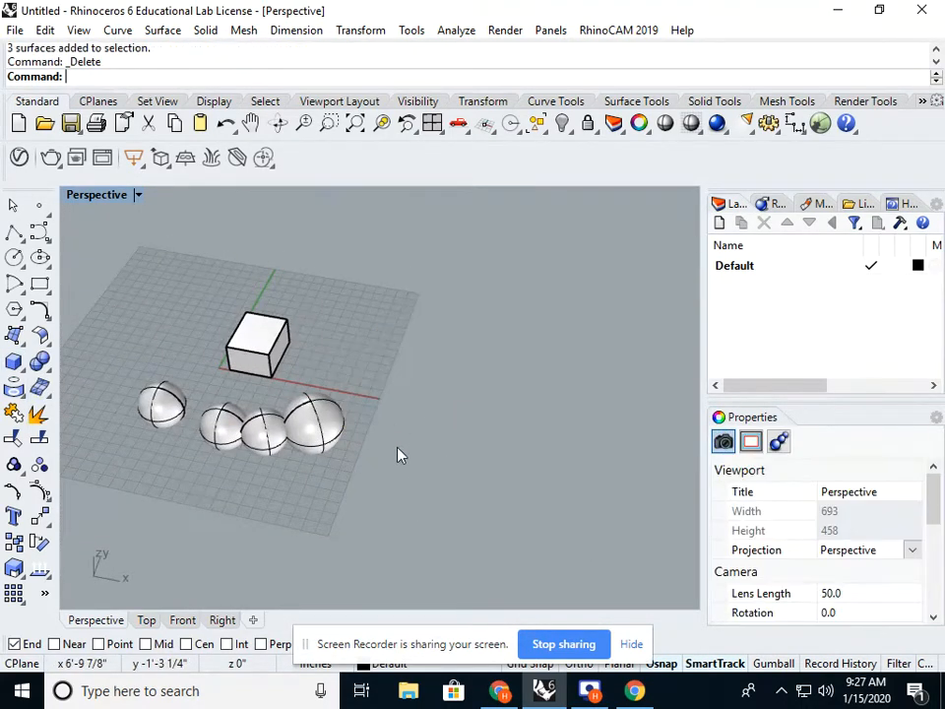
drag(379, 497, 195, 446)
key(Delete)
click(163, 406)
key(Delete)
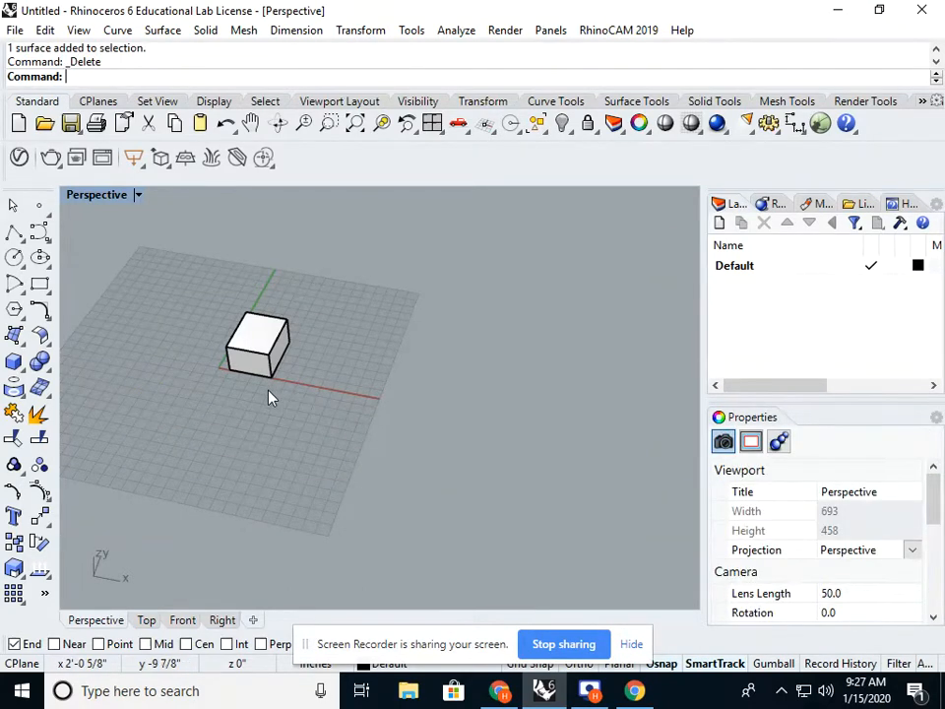
Delete the remaining box and undo the deletion.
right_drag(272, 425, 303, 444)
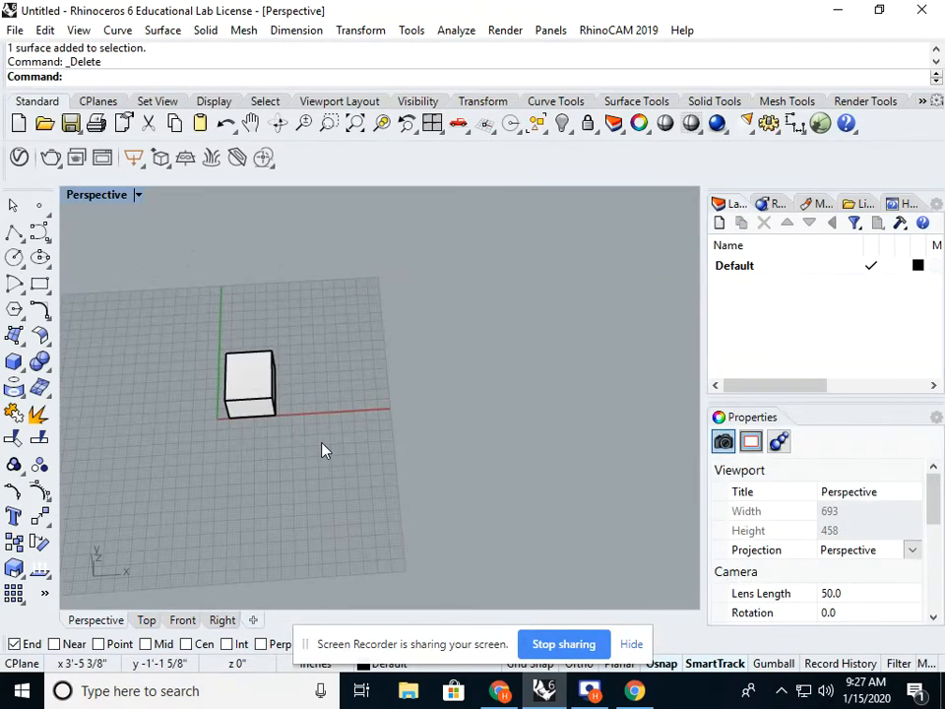
click(269, 400)
key(Delete)
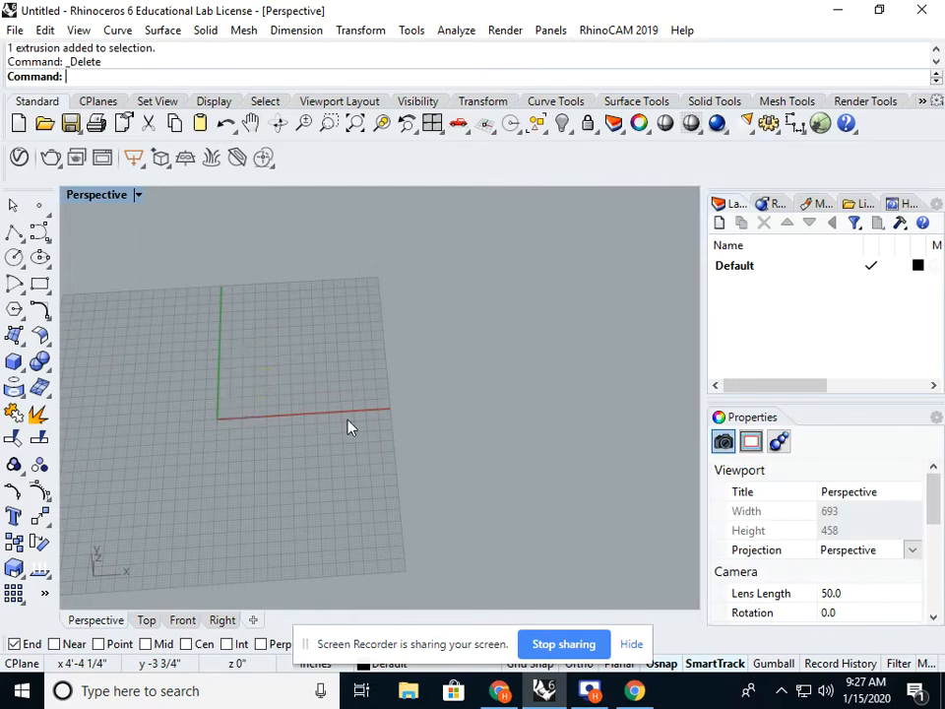
key(ctrl+z)
Lengthen the box along the X axis by moving its end face outward freehand with the MoveFace command.
click(328, 415)
mouse_move(328, 415)
shift+right_down()
mouse_move(386, 439)
mouse_move(327, 404)
shift+right_up()
scroll(327, 404, up, 6)
shift+right_drag(323, 402, 355, 415)
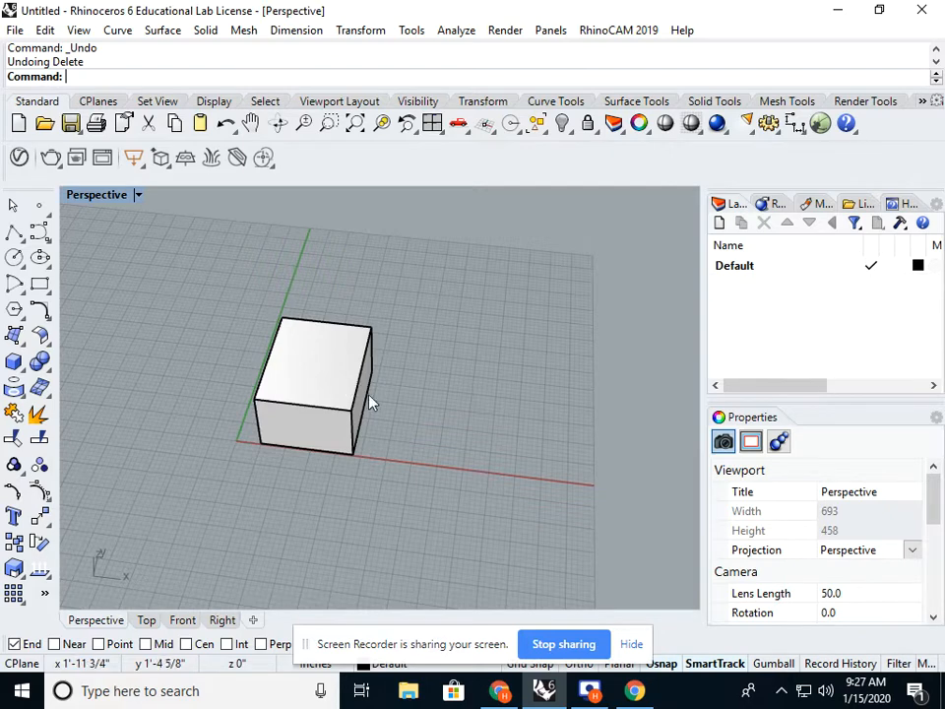
right_drag(369, 401, 330, 374)
text(MoveFace)
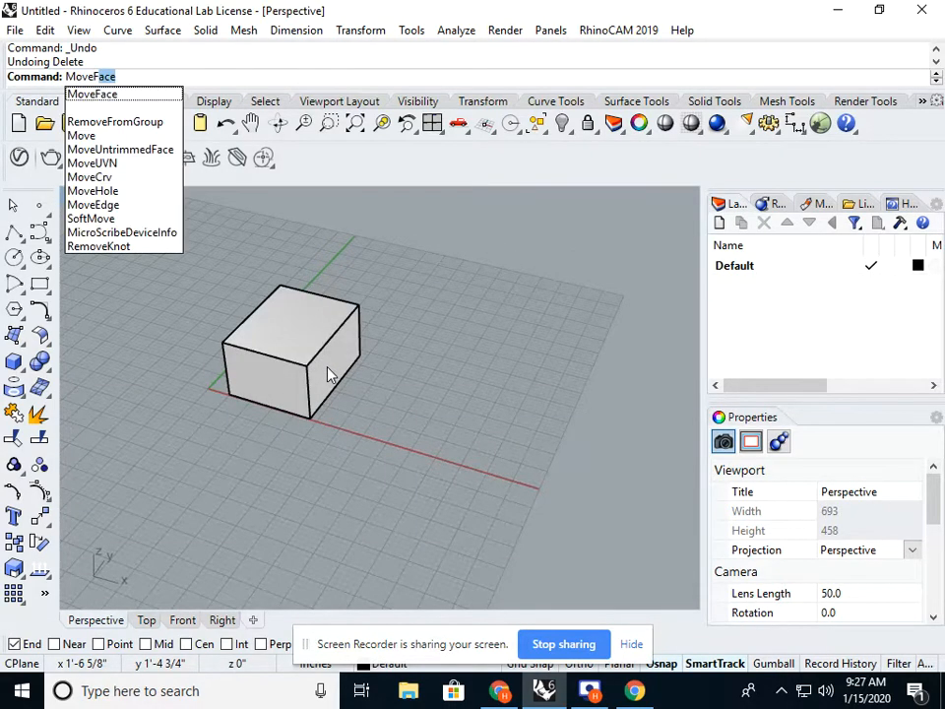
key(Return)
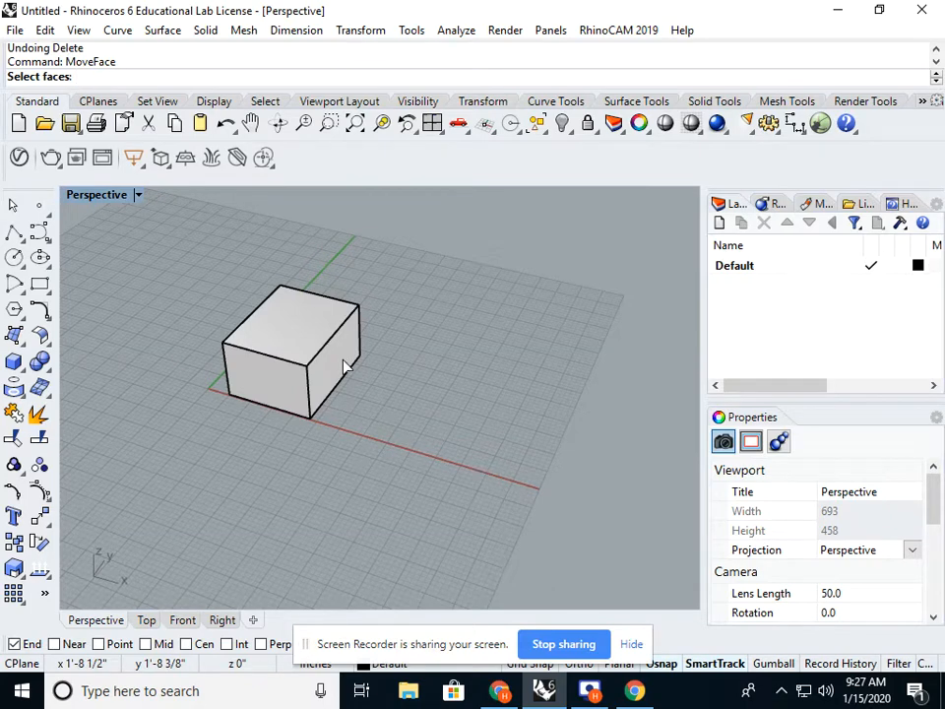
scroll(343, 366, up, 2)
click(344, 369)
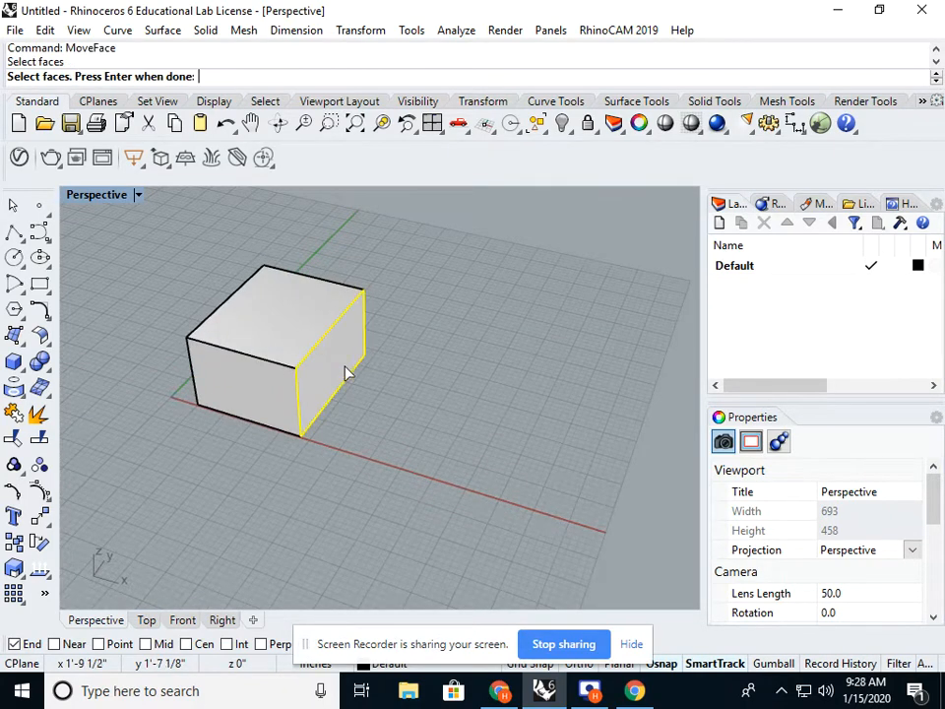
key(Return)
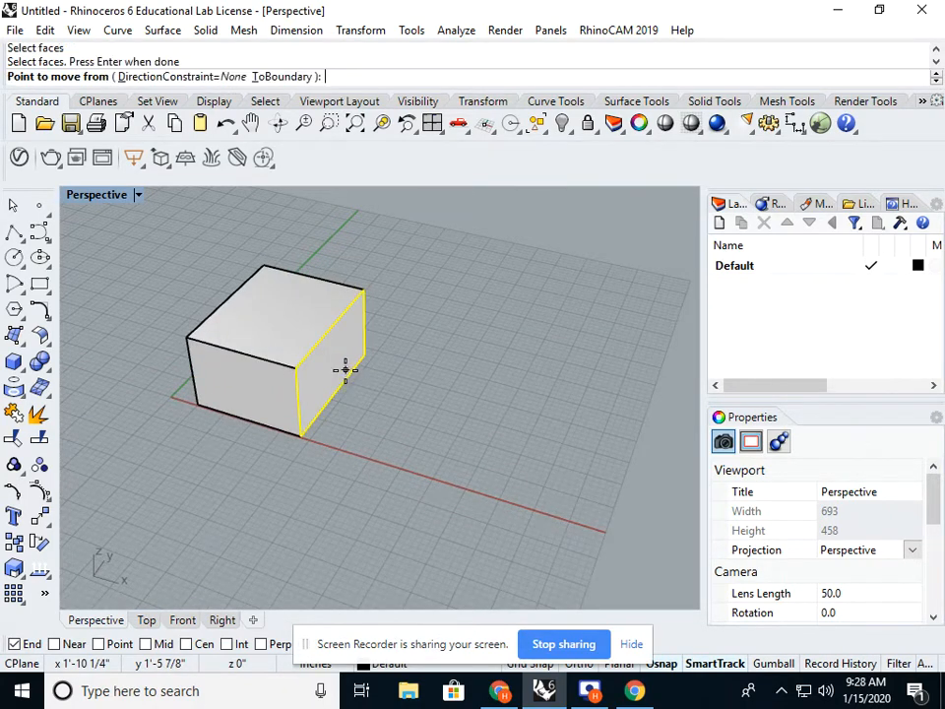
click(347, 487)
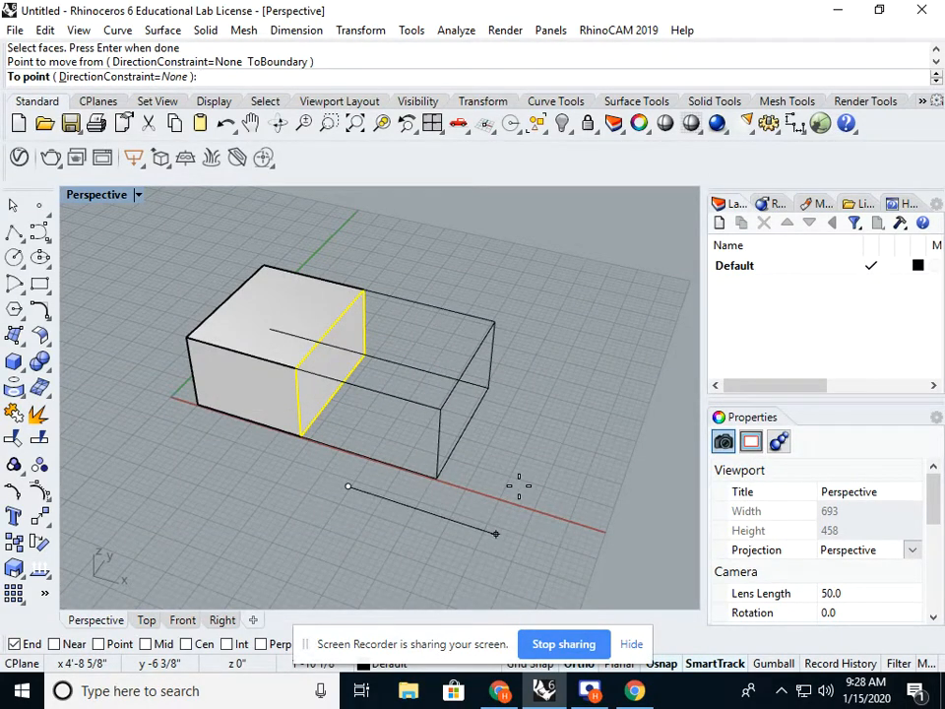
click(520, 488)
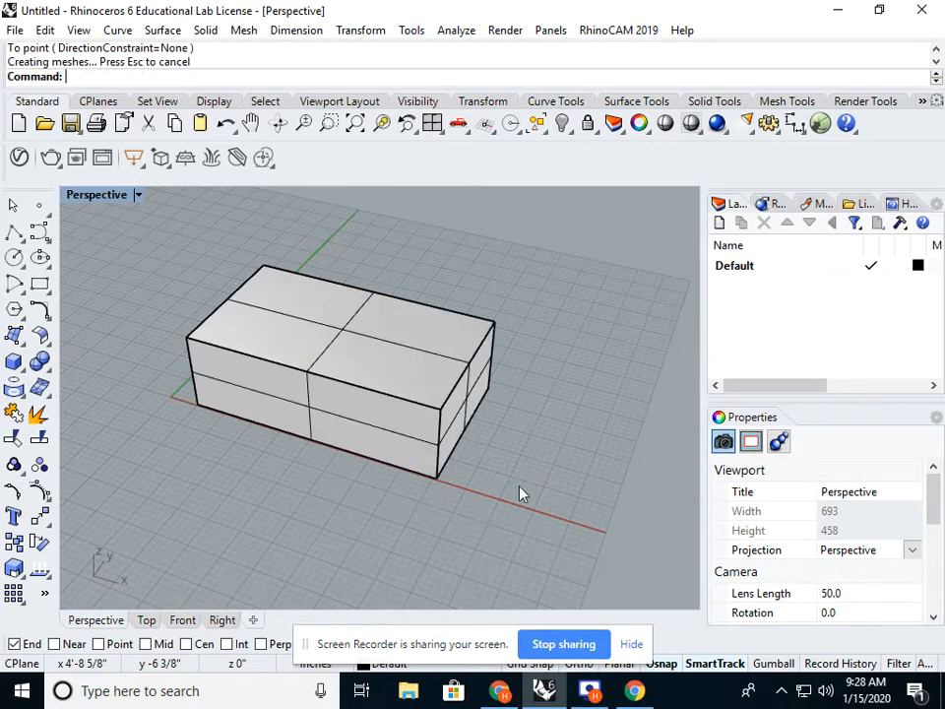
Raise the top edge of the extended end by the box's height with MoveEdge, using the end face's lower and upper corners.
right_drag(548, 482, 484, 477)
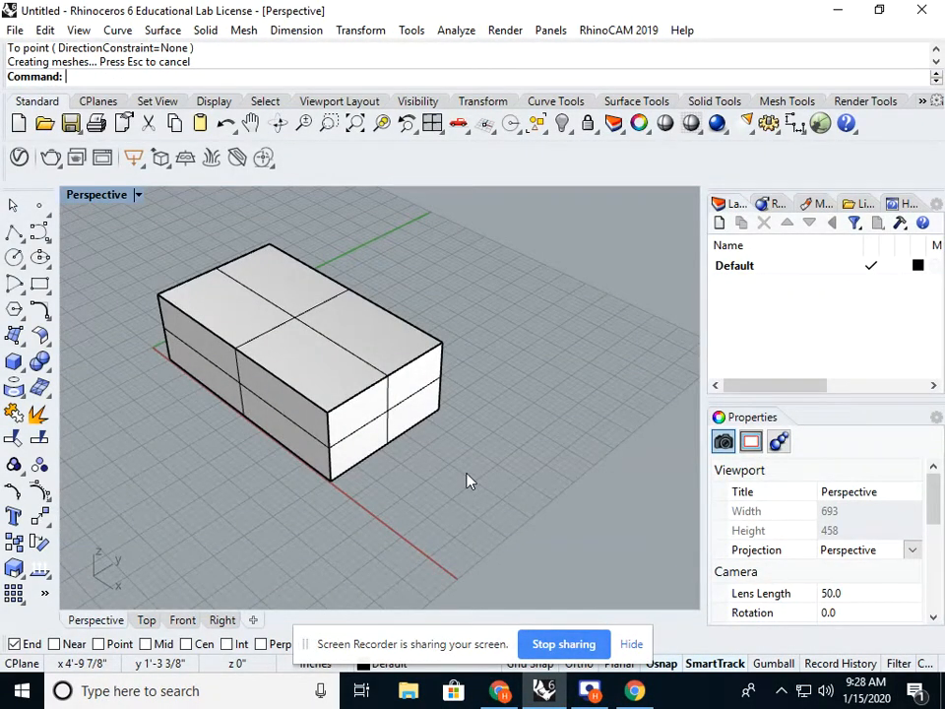
text(MoveEE)
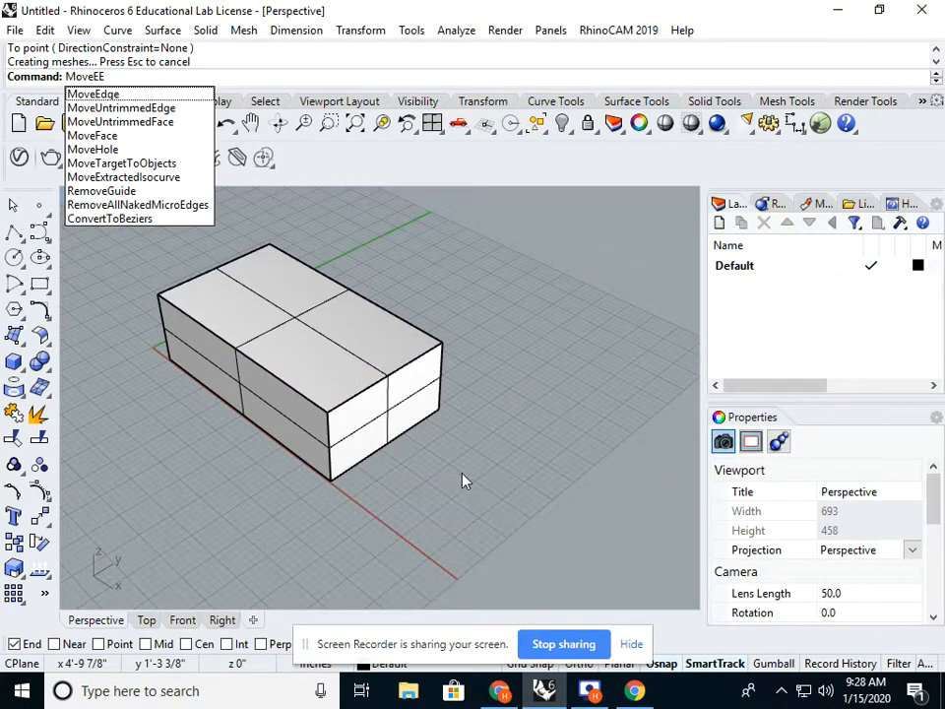
click(116, 94)
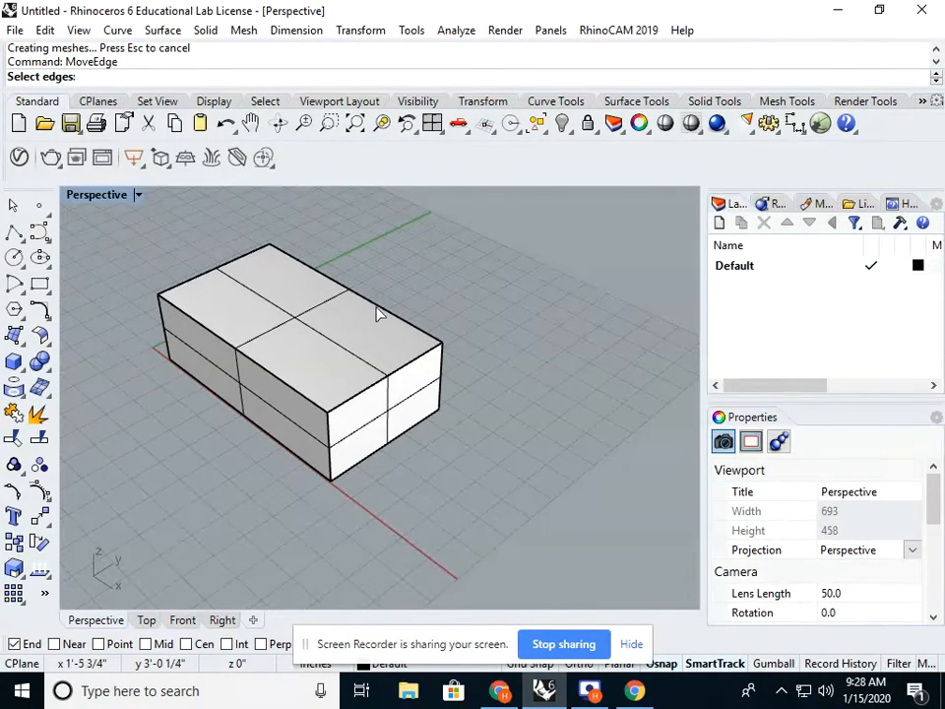
click(404, 366)
right_drag(440, 415, 495, 390)
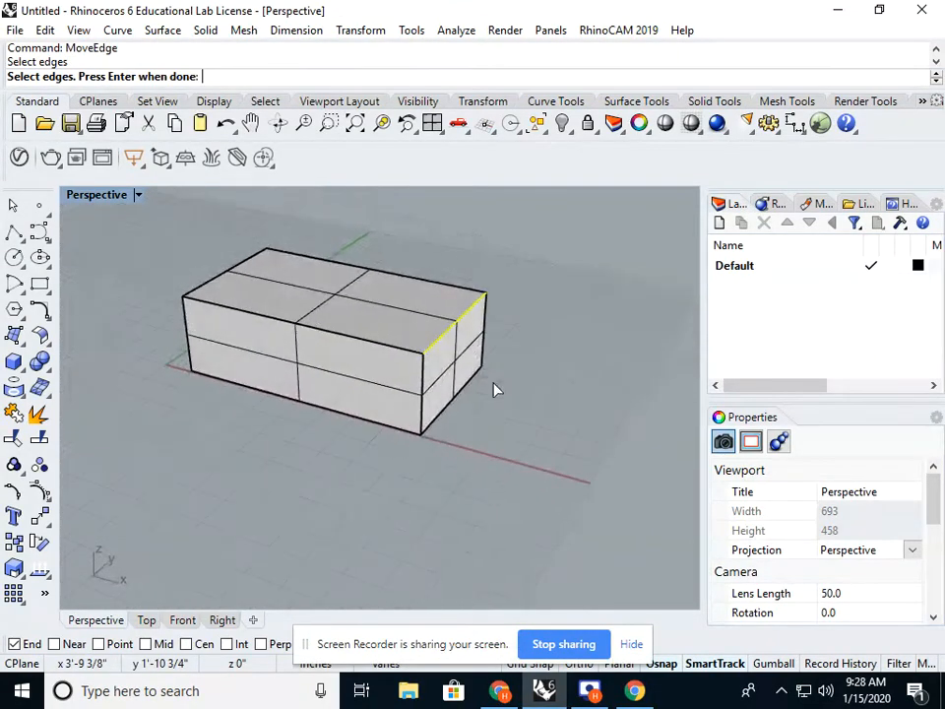
key(Return)
click(485, 372)
click(486, 295)
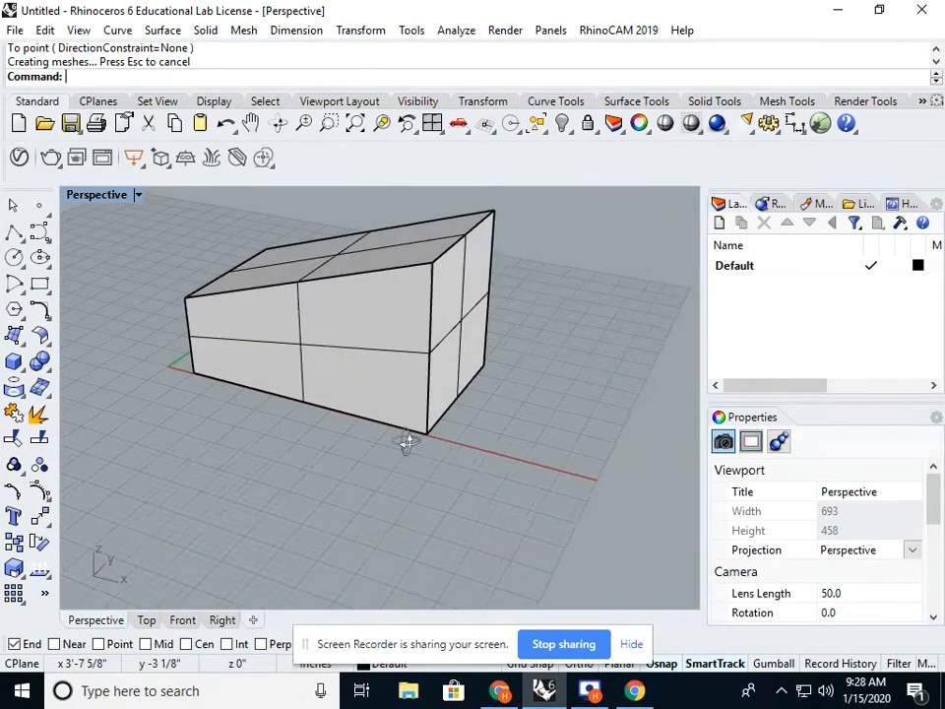
right_drag(407, 443, 485, 434)
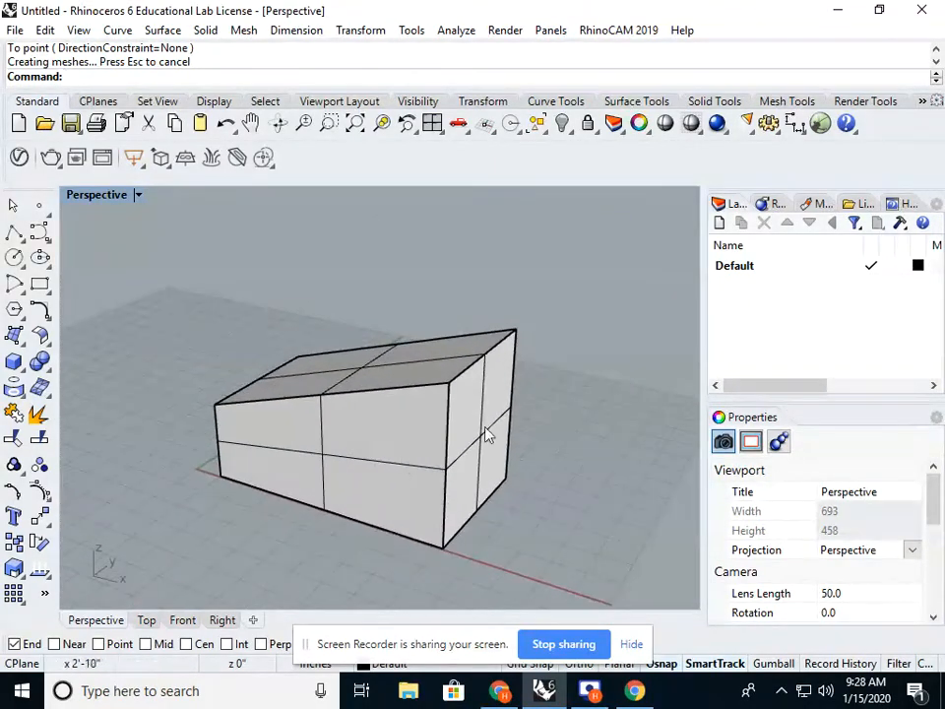
right_drag(565, 403, 420, 423)
scroll(347, 413, down, 7)
scroll(343, 411, up, 7)
right_drag(342, 412, 365, 408)
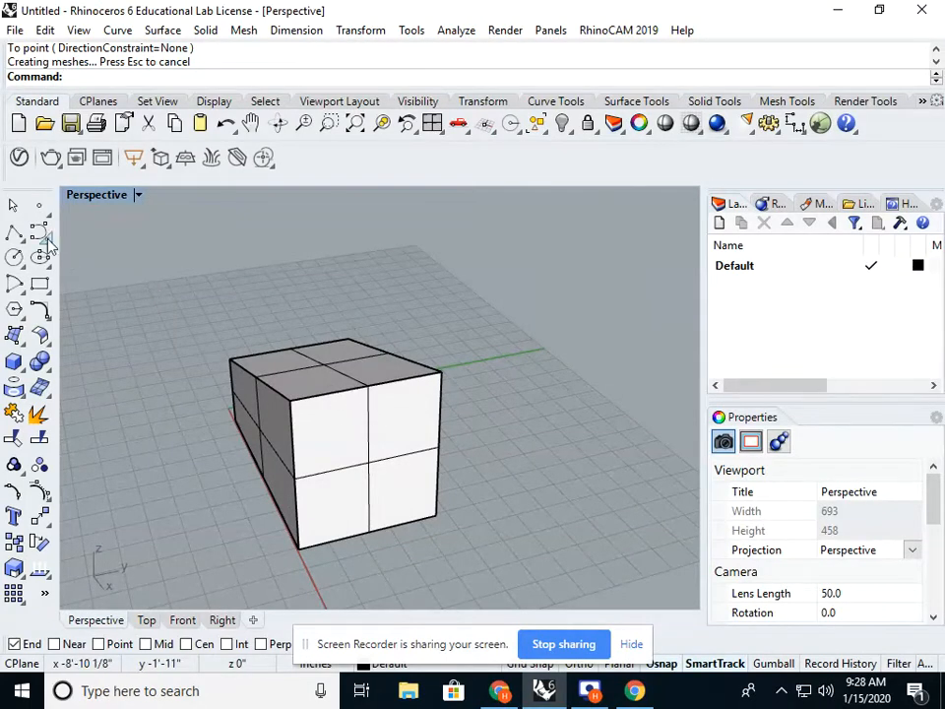
Draw an open zigzag polyline of five segments freehand on the ground plane beside the sloped box.
click(13, 232)
right_drag(229, 281, 211, 333)
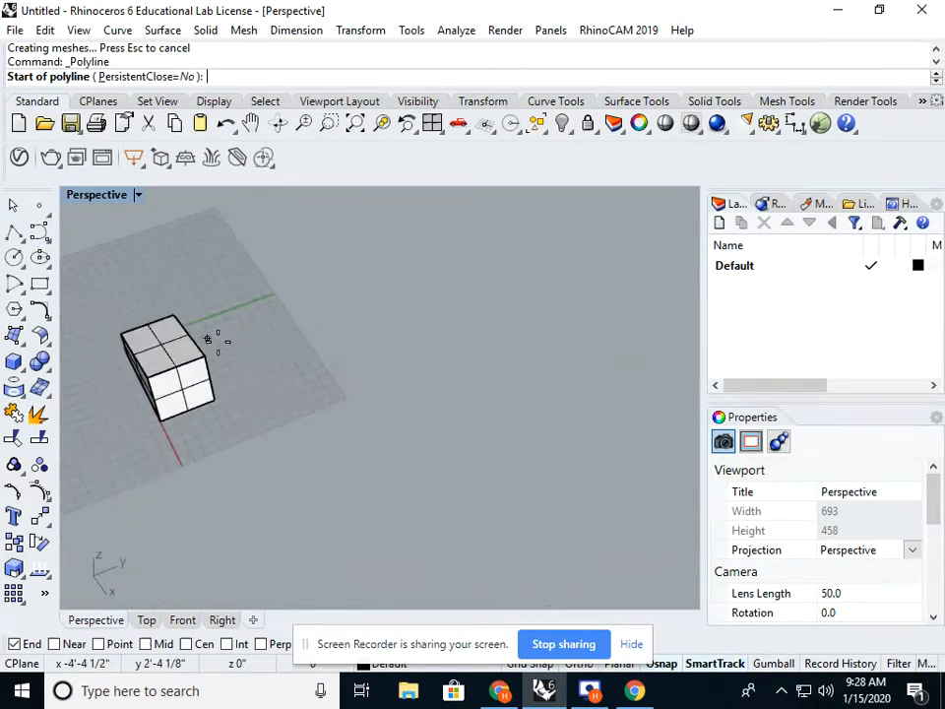
click(348, 320)
click(254, 356)
click(337, 491)
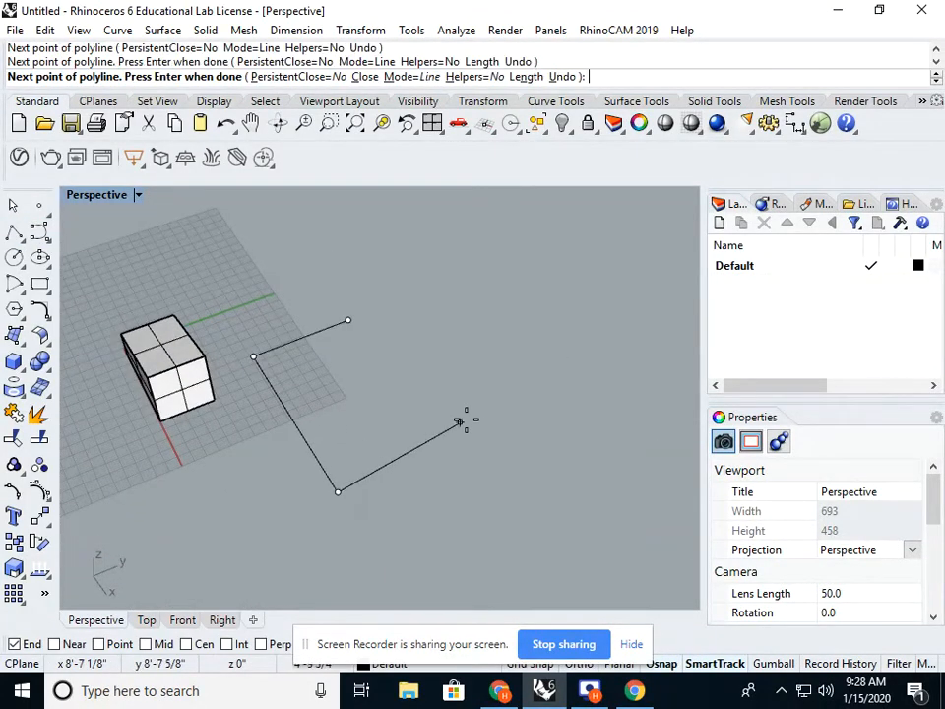
click(468, 418)
click(408, 345)
click(520, 266)
key(Return)
right_drag(423, 335, 461, 378)
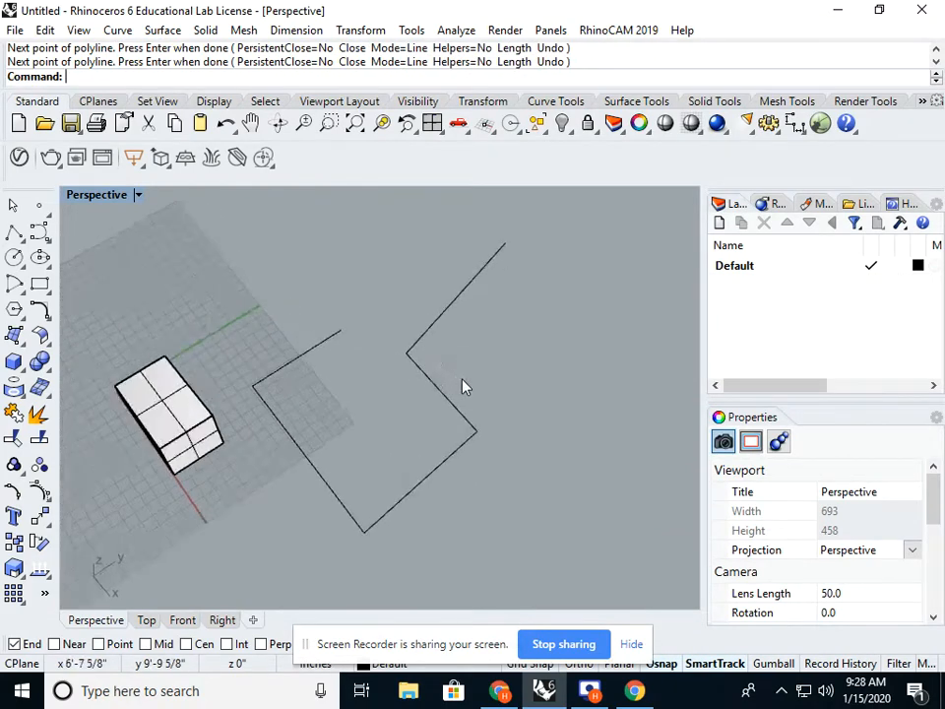
Select the zigzag polyline and turn on its edit points.
drag(462, 379, 390, 310)
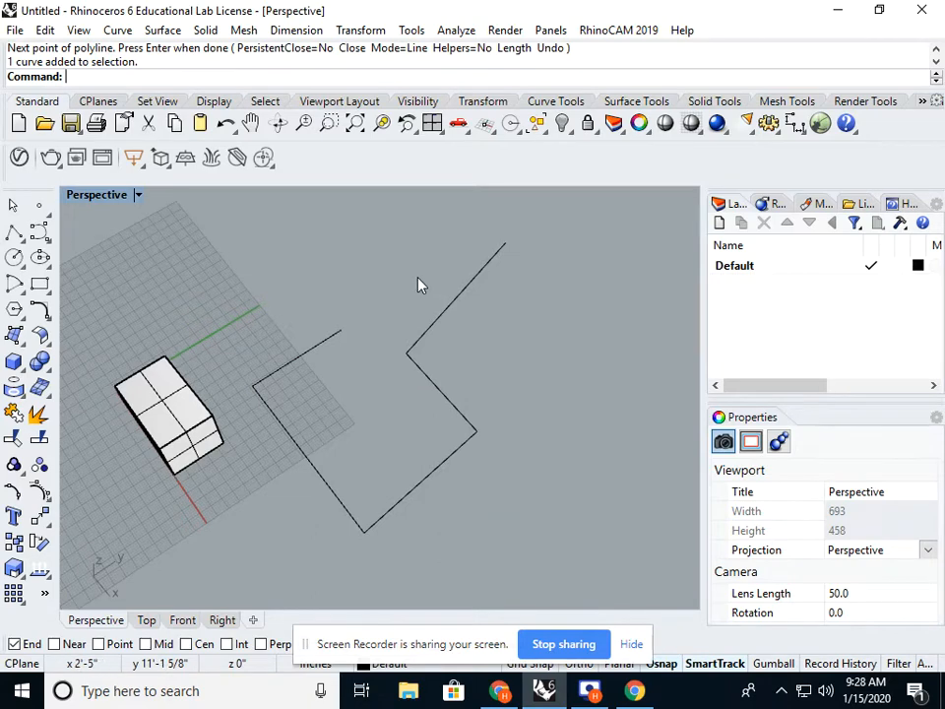
click(462, 299)
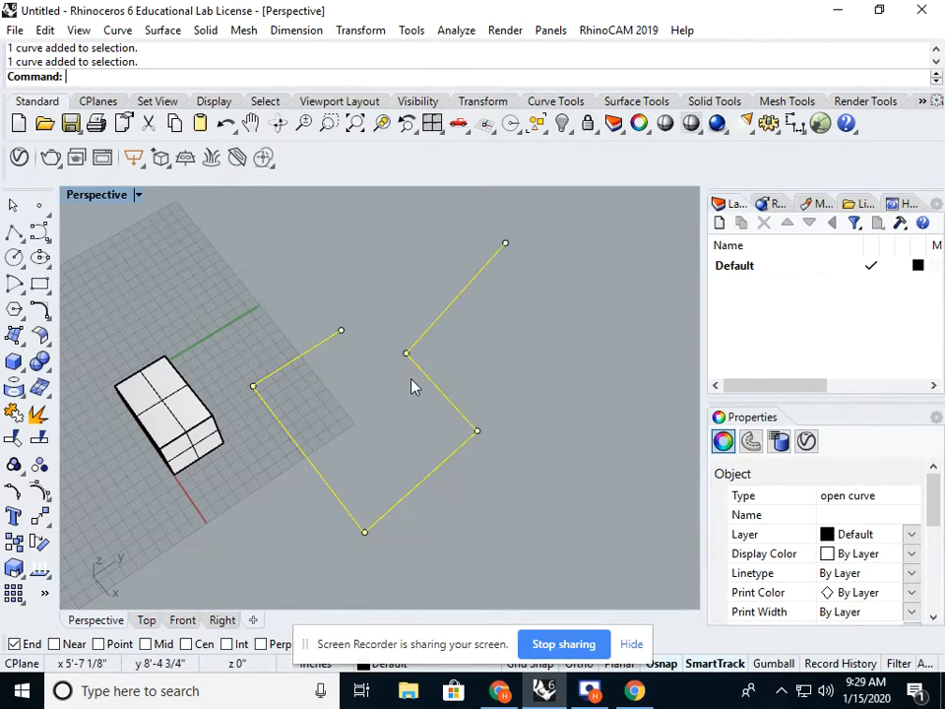
click(11, 497)
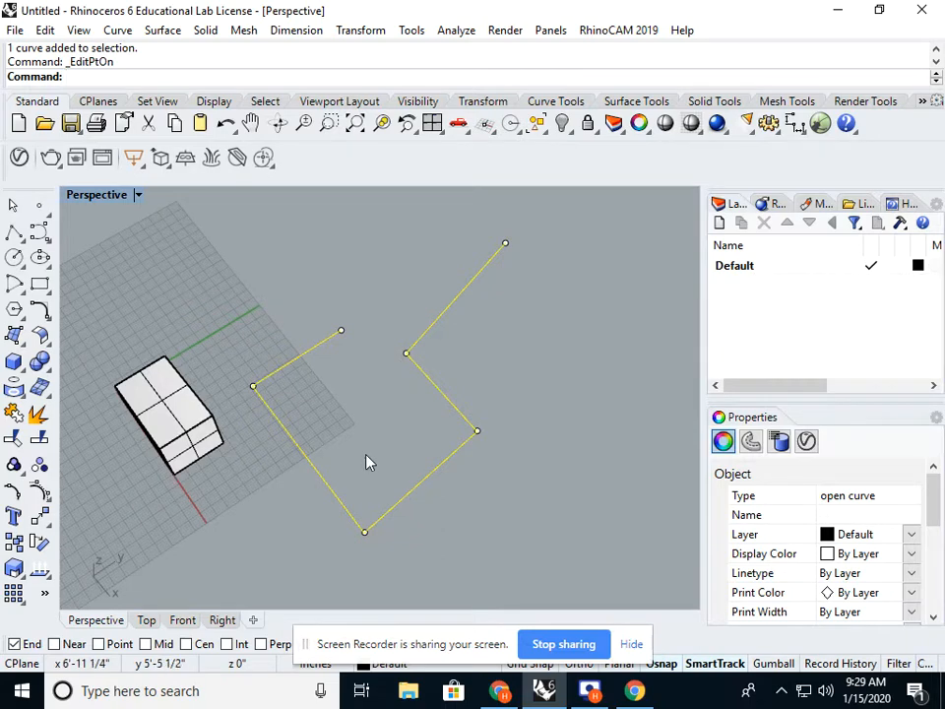
Move the polyline's corner edit point farthest from the box outward to reshape the two adjoining segments.
click(459, 373)
drag(460, 363, 519, 459)
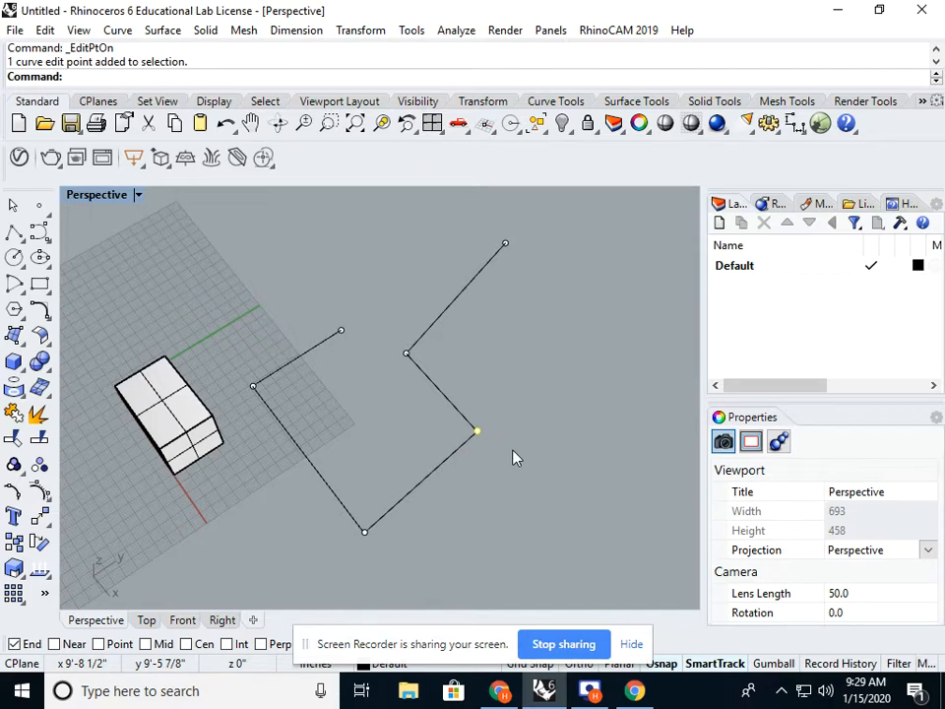
drag(463, 473, 519, 501)
right_drag(532, 543, 502, 517)
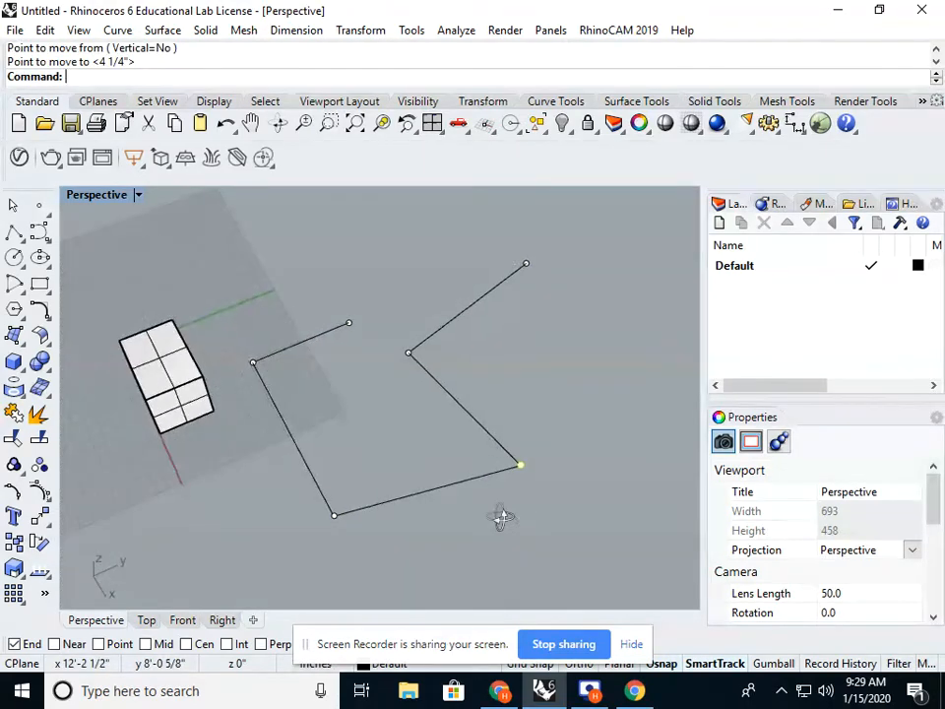
Move the zigzag polyline's inner corner edit point outward freehand, and reposition another of its edit points.
click(408, 353)
drag(407, 352, 512, 372)
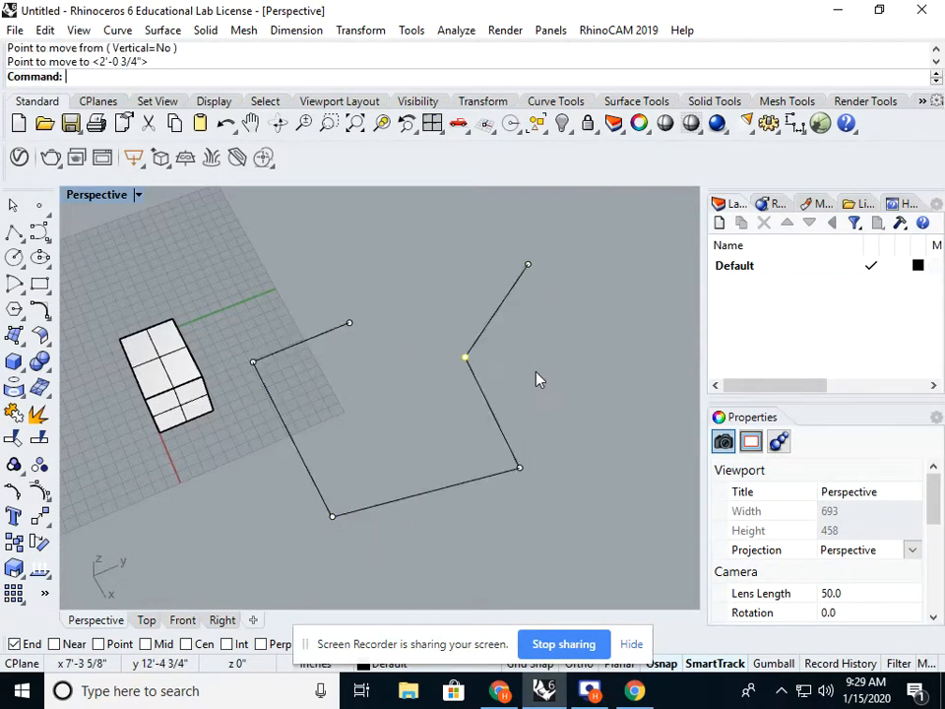
mouse_move(536, 380)
right_down()
mouse_move(566, 410)
mouse_move(521, 386)
right_up()
click(573, 323)
drag(573, 323, 611, 500)
Delete three edit points of the polyline: the inner corner, the end point near the box, and the lower corner between the long segments.
right_drag(437, 491, 522, 424)
drag(423, 292, 490, 370)
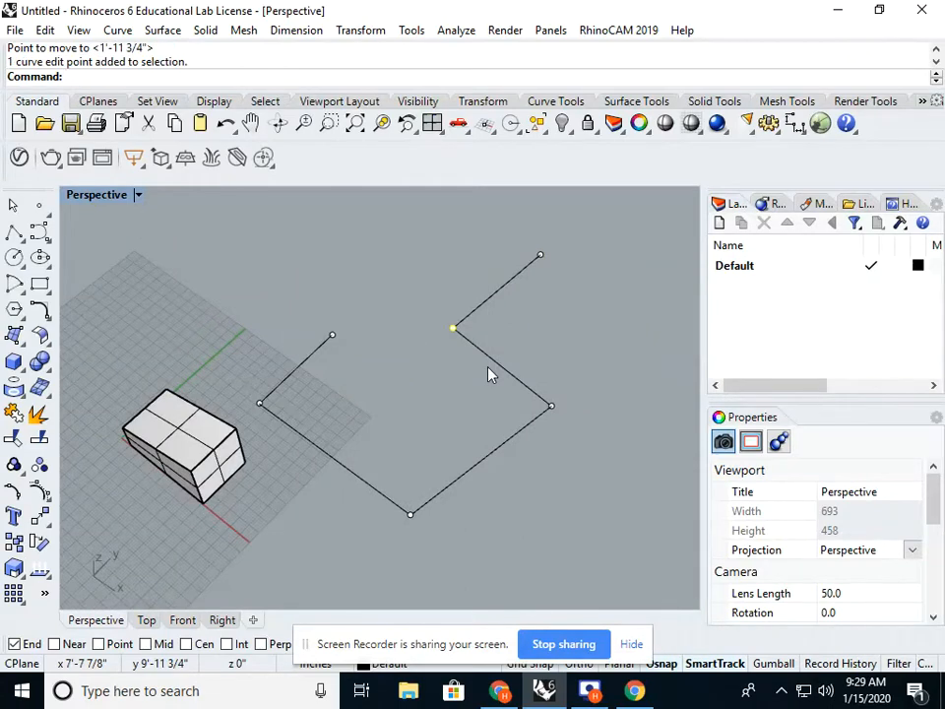
key(Delete)
drag(324, 316, 343, 363)
key(Delete)
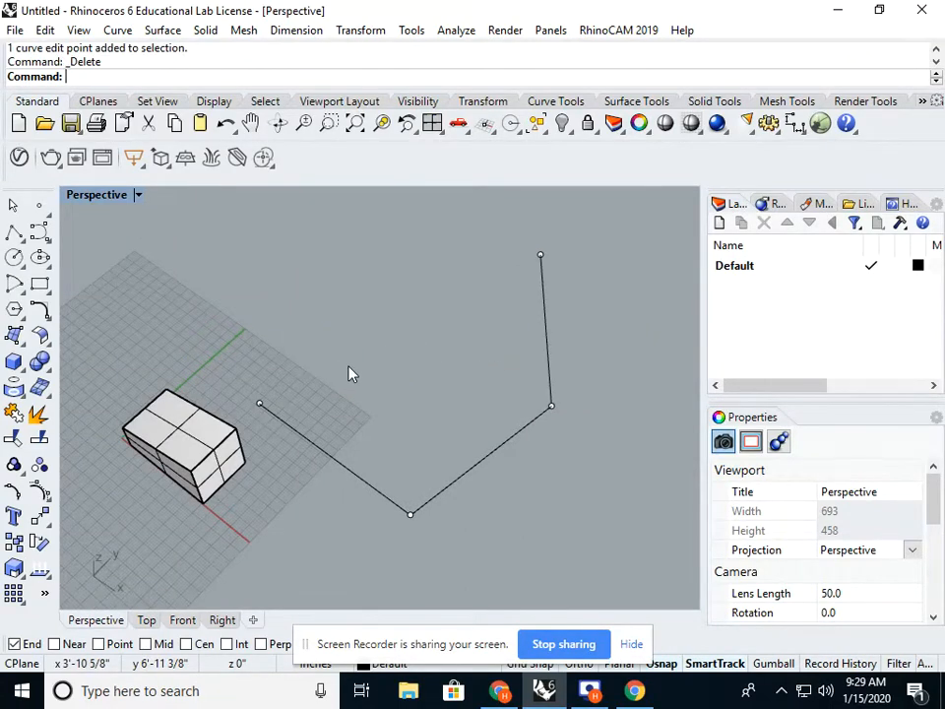
drag(367, 401, 430, 560)
key(Delete)
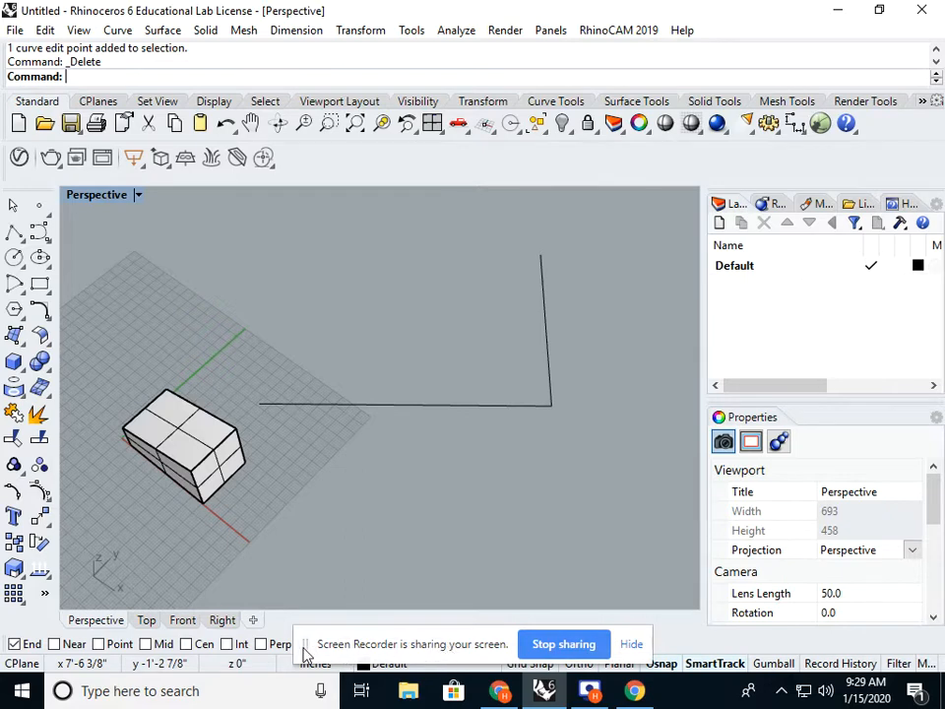
Turn off the End object snap and draw a slanted single-segment polyline freehand in the Top view, beside the box.
drag(306, 655, 560, 642)
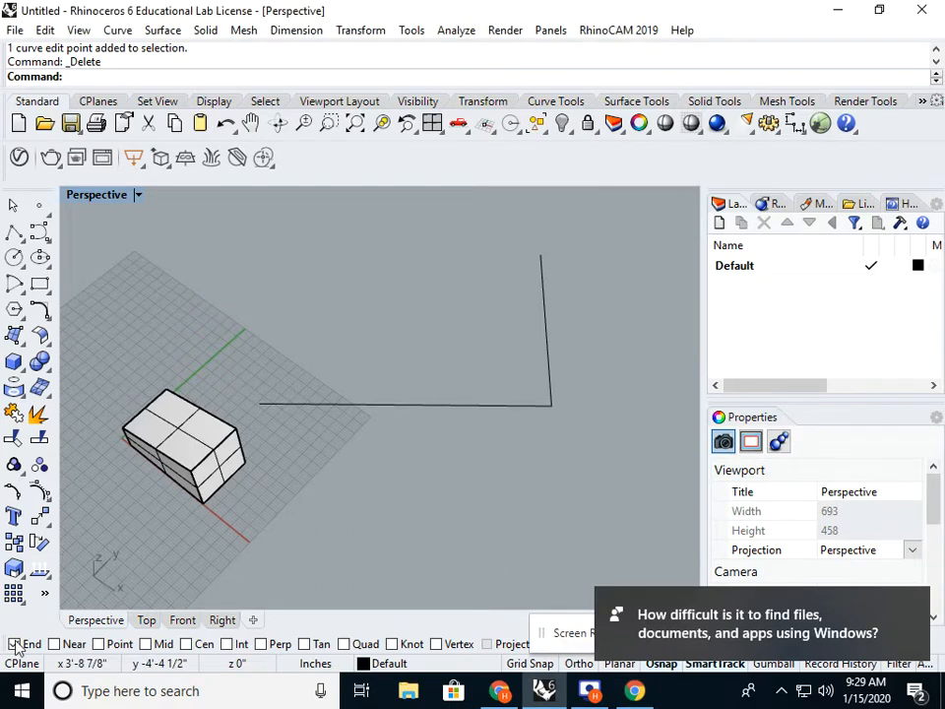
click(14, 644)
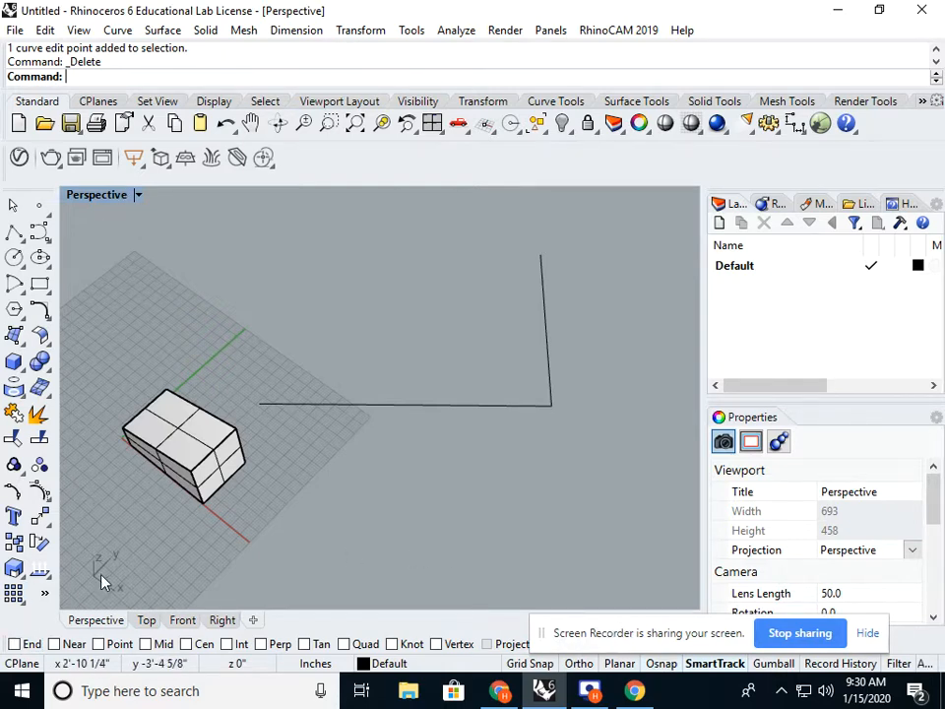
click(146, 620)
scroll(370, 404, down, 8)
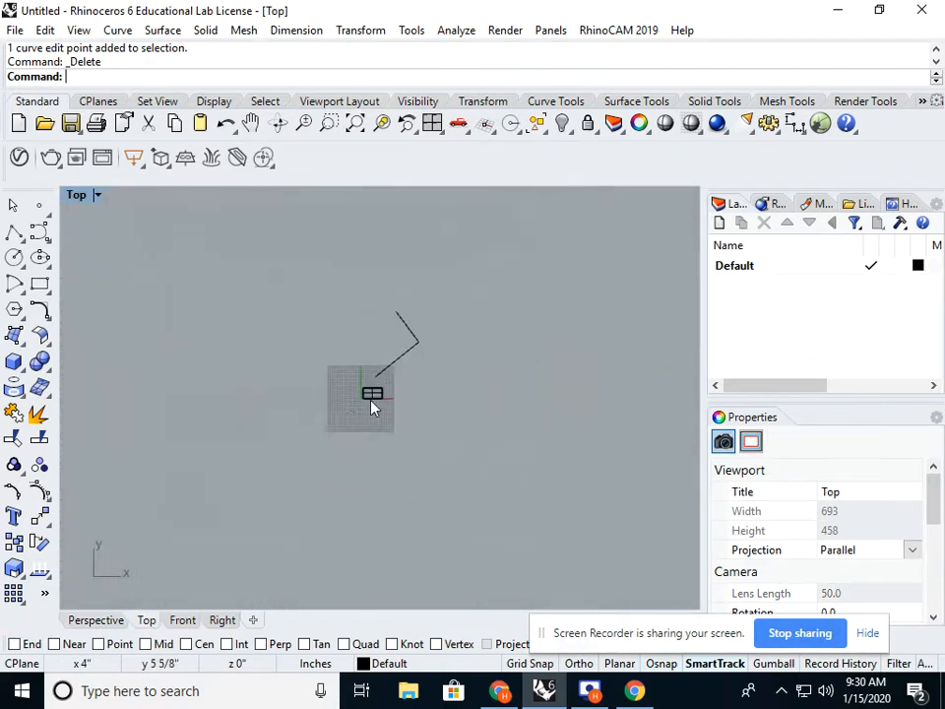
click(13, 232)
scroll(308, 375, up, 3)
click(382, 412)
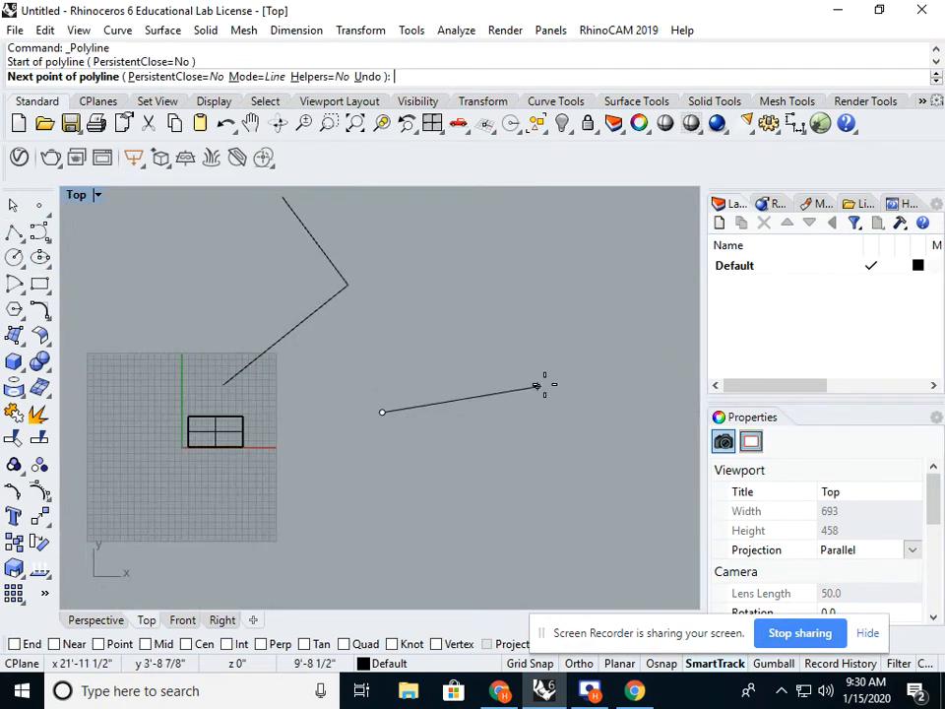
click(547, 350)
right_click(547, 351)
right_drag(402, 464, 321, 442)
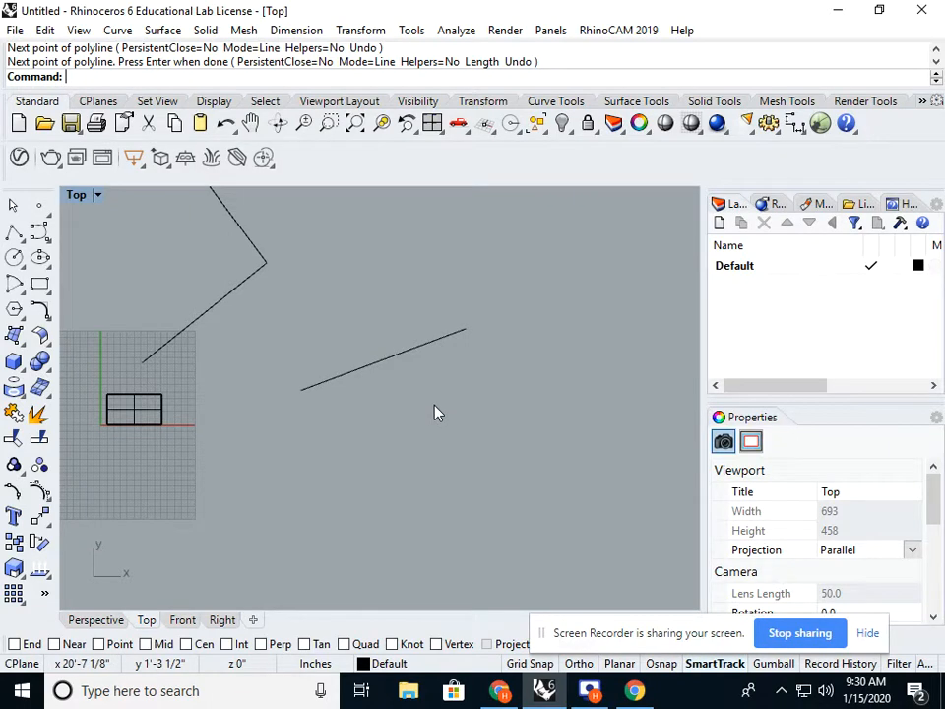
Draw a second single-segment polyline from below, ending by eye at the first line's end nearest the box.
right_click(436, 411)
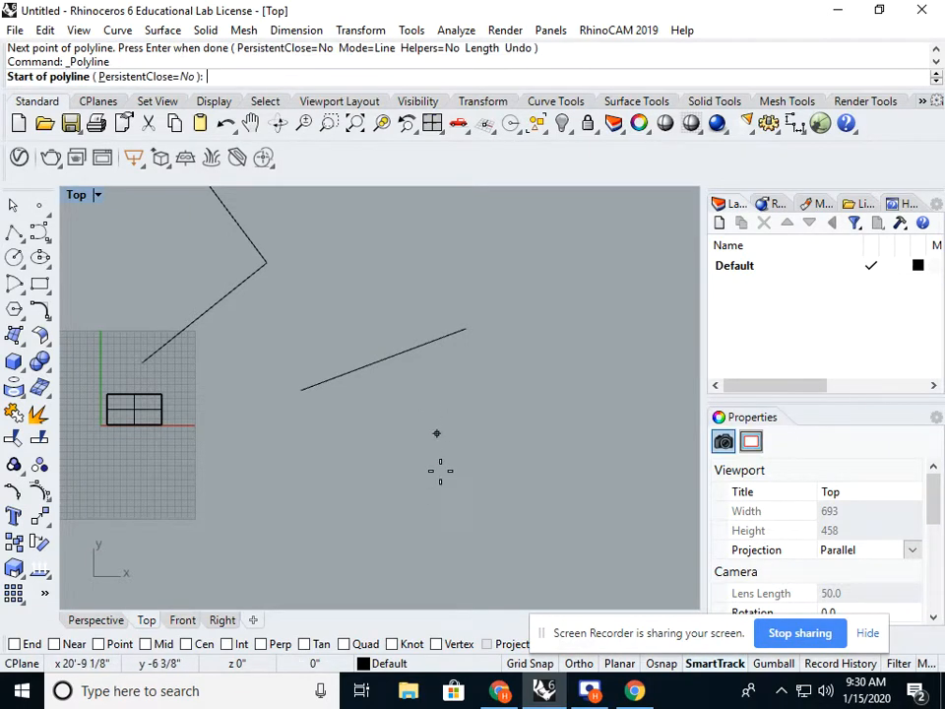
click(421, 517)
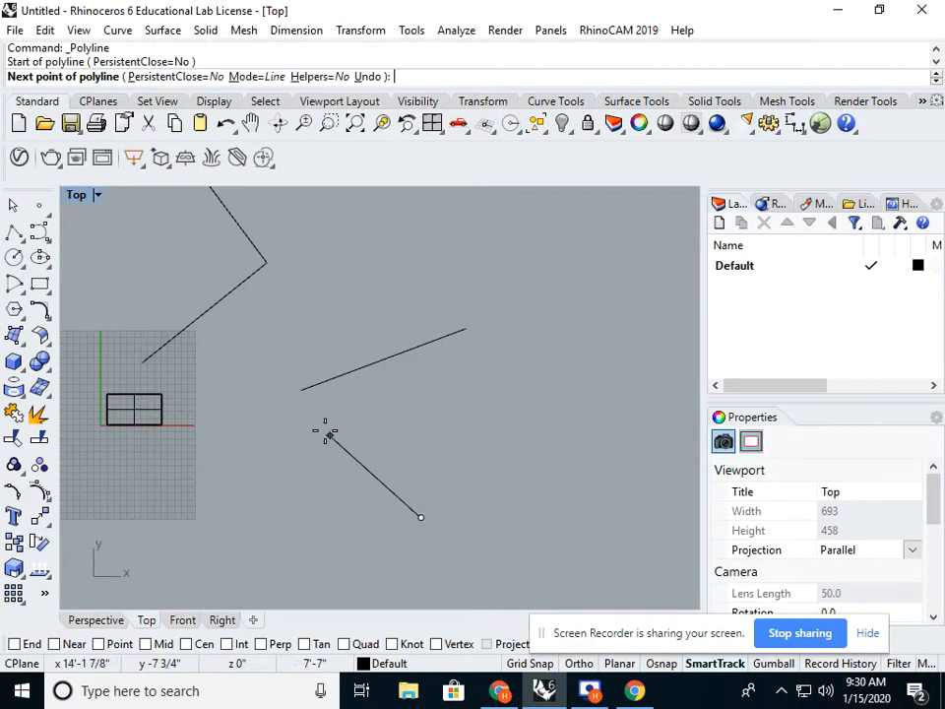
click(303, 391)
right_click(301, 483)
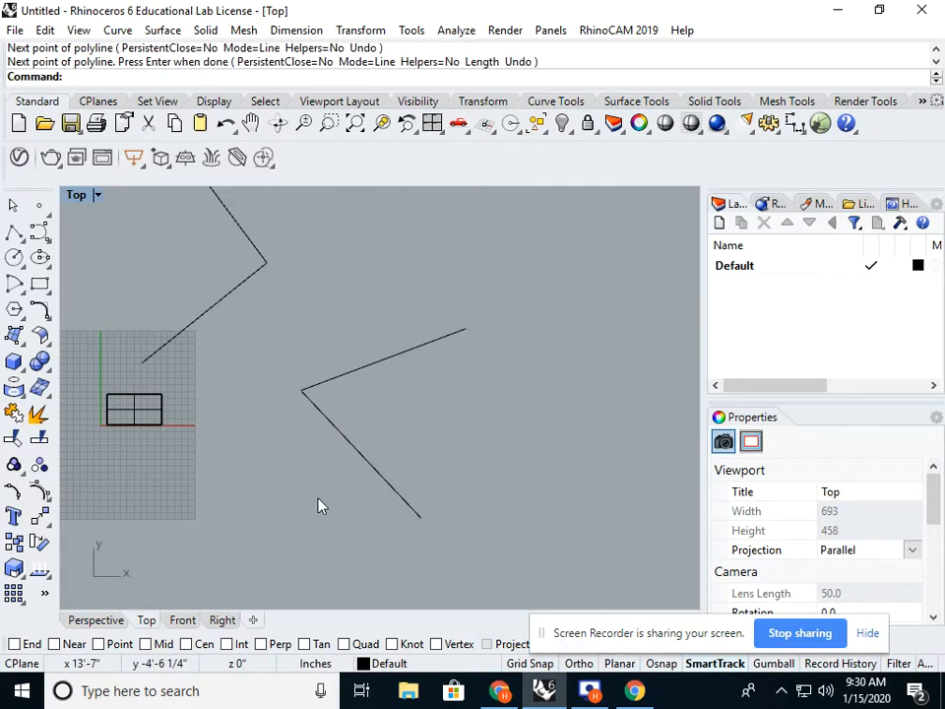
Move the second line's upper end point by eye onto the end of the first line.
scroll(310, 397, up, 5)
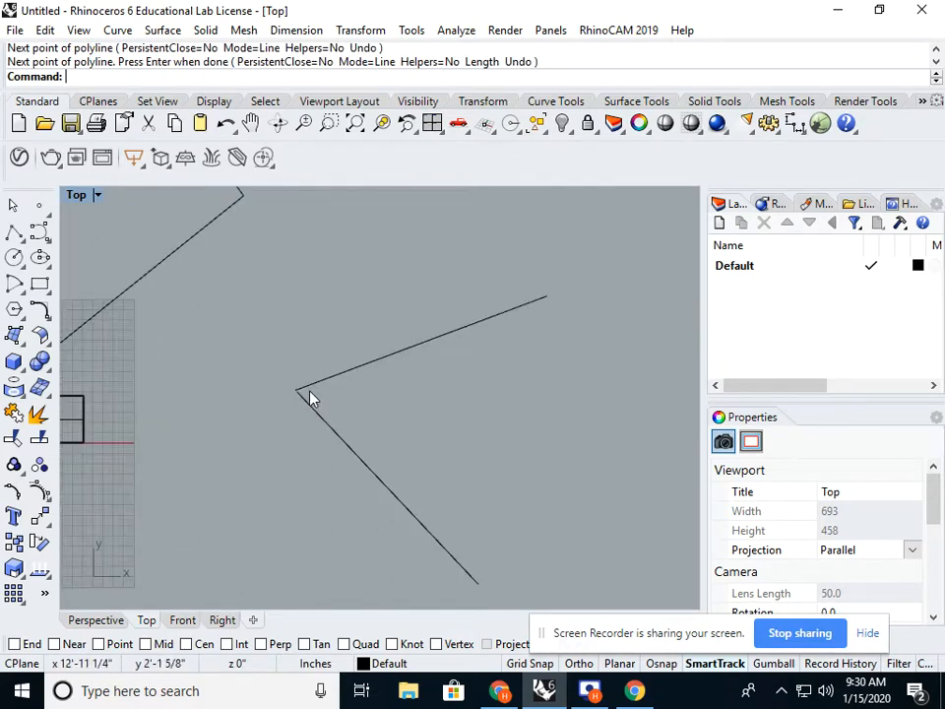
scroll(365, 403, up, 8)
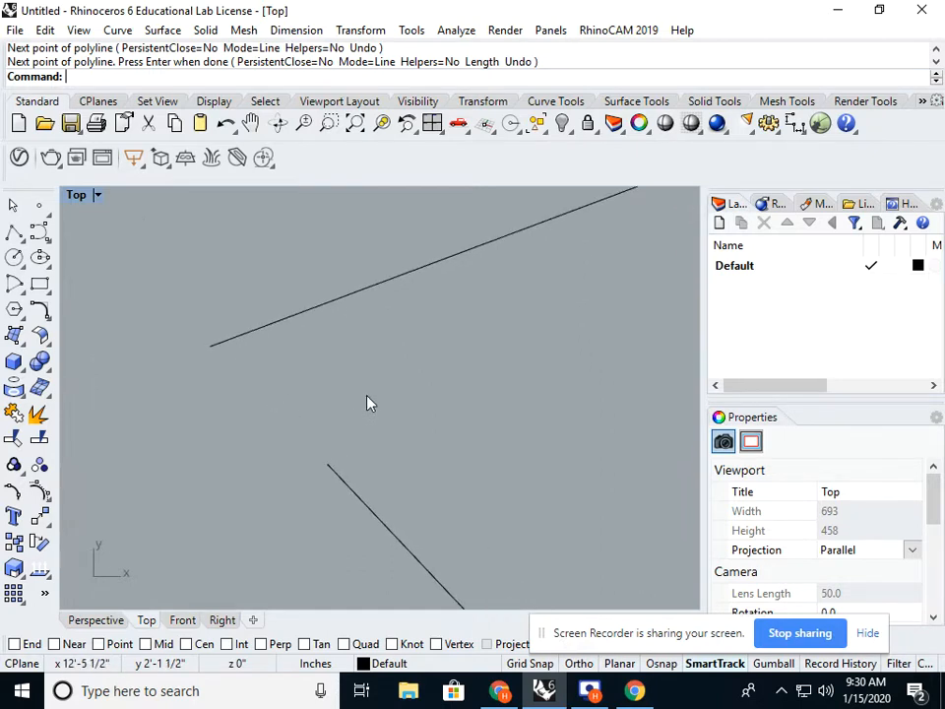
click(334, 471)
drag(328, 464, 211, 346)
click(211, 404)
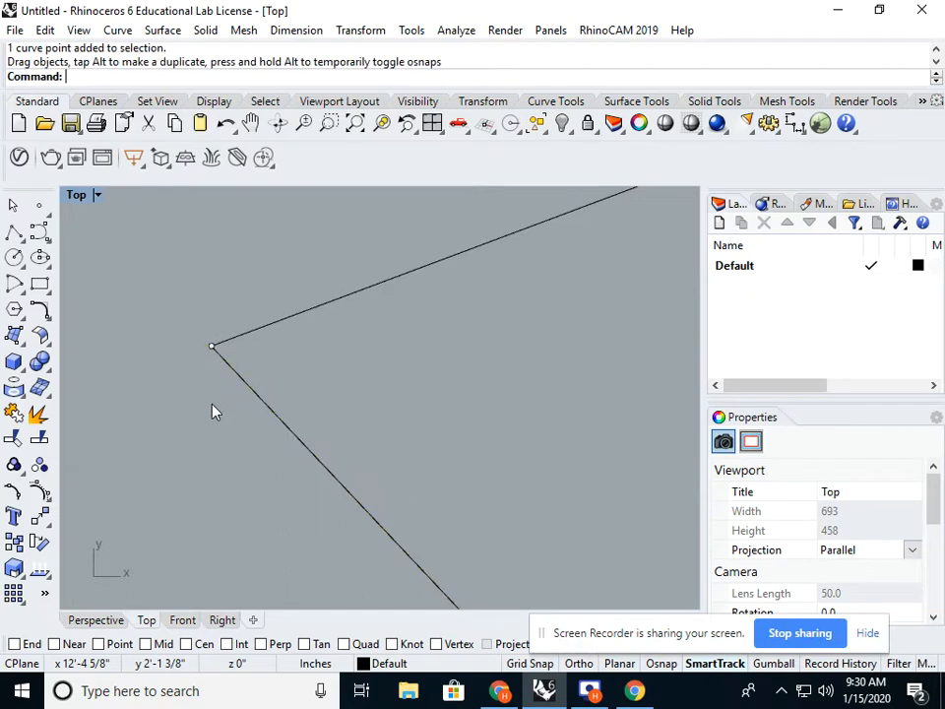
click(210, 405)
Close the remaining gap by nudging the second line's end point toward the first line's end without snapping.
scroll(211, 347, up, 15)
scroll(210, 323, up, 3)
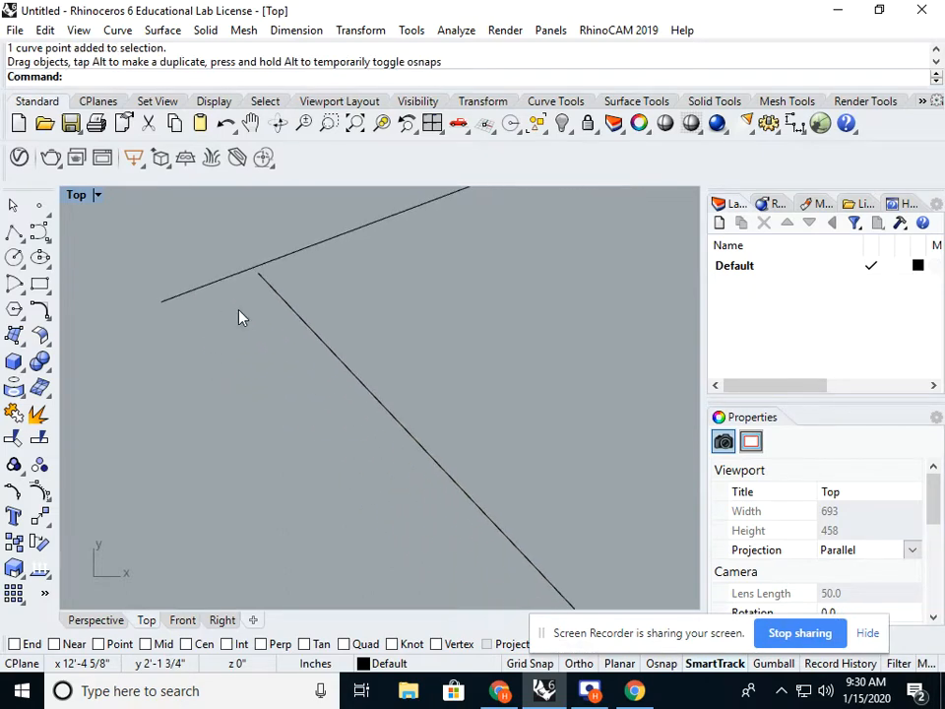
click(266, 282)
drag(226, 230, 163, 302)
scroll(161, 307, up, 5)
scroll(164, 306, up, 12)
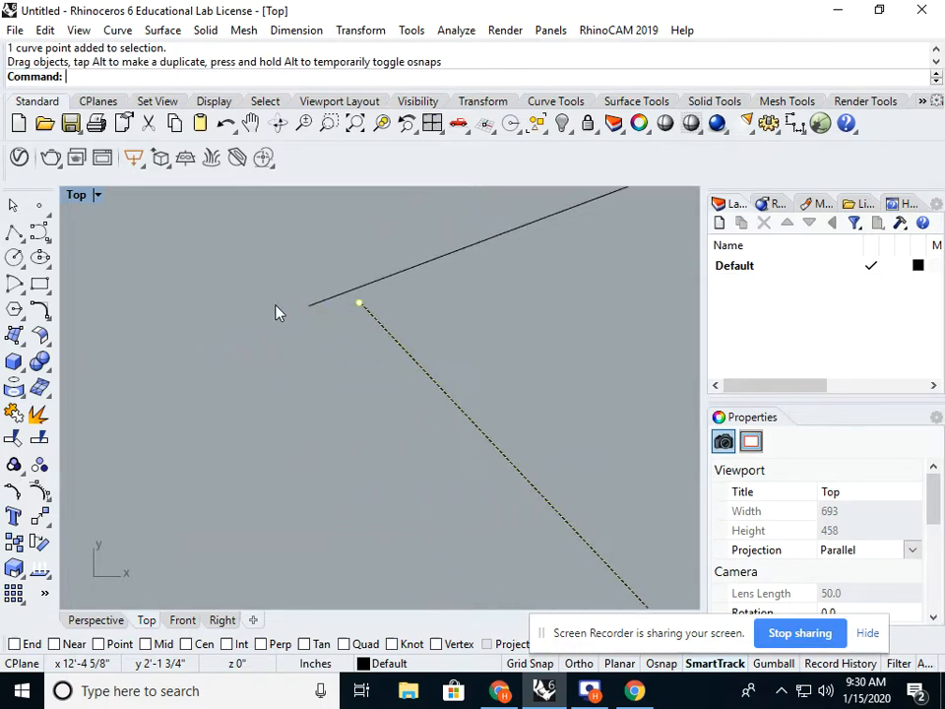
drag(373, 241, 473, 357)
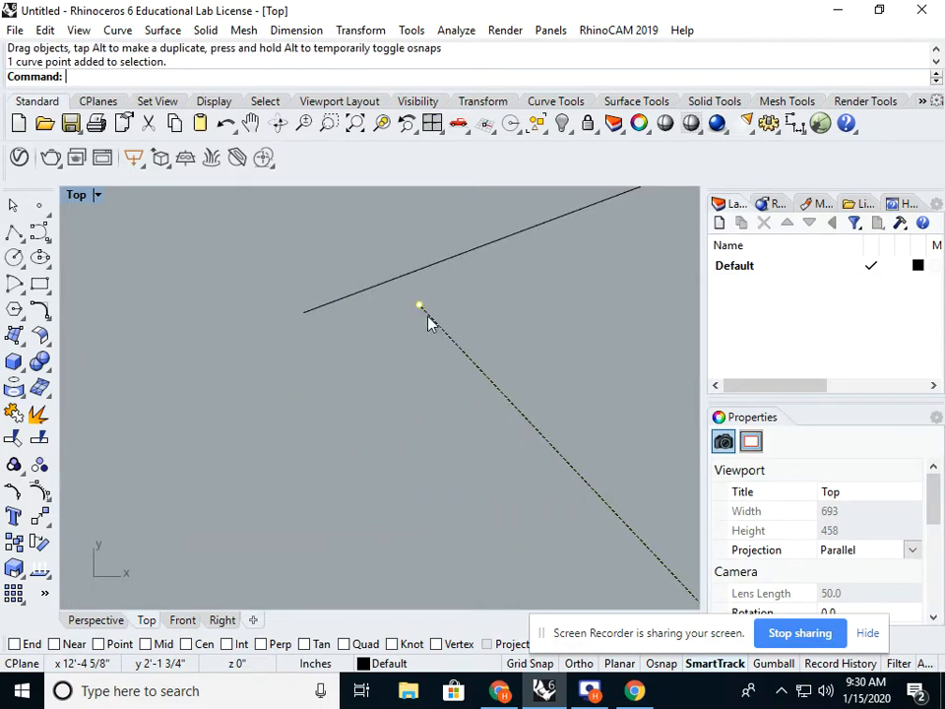
drag(421, 307, 307, 319)
scroll(362, 332, down, 8)
right_drag(363, 340, 420, 348)
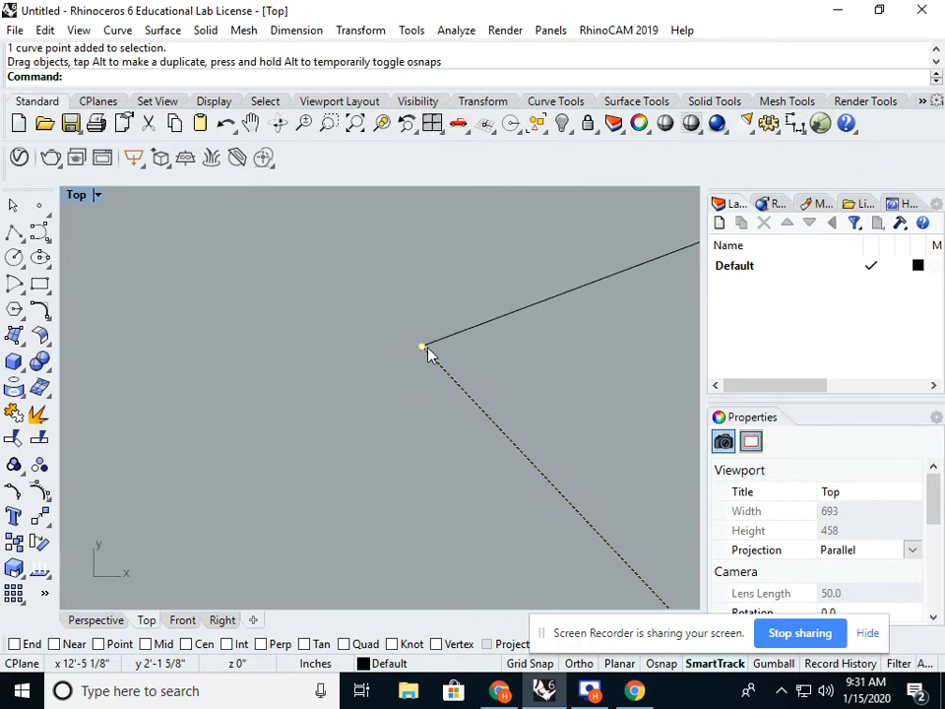
scroll(434, 354, down, 8)
scroll(463, 375, up, 3)
scroll(458, 374, up, 5)
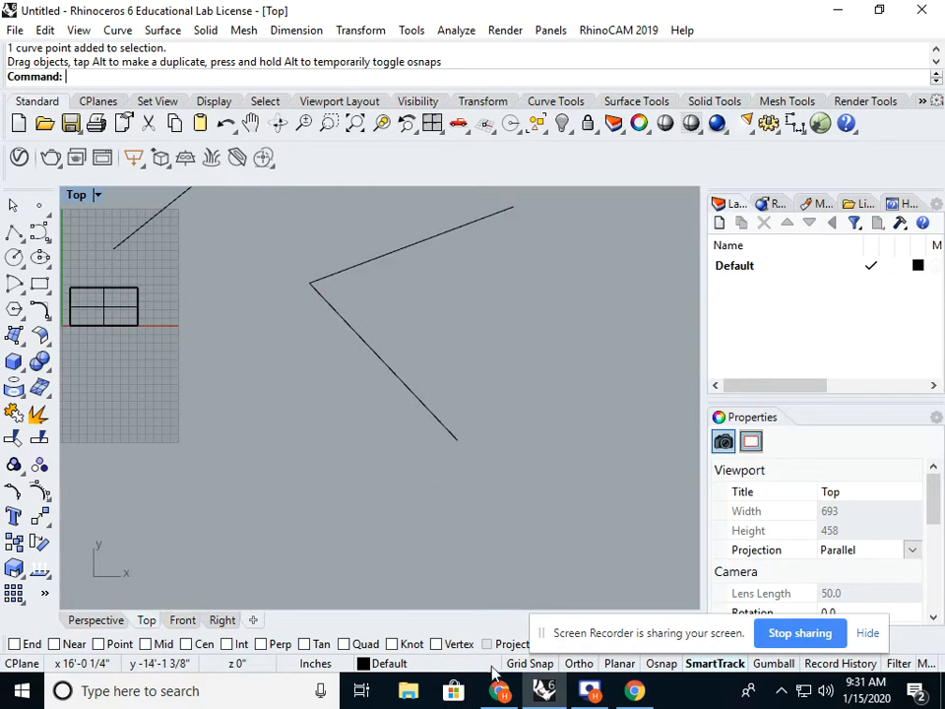
Toggle the display of the object snap options off and on, and enable the End snap.
click(662, 669)
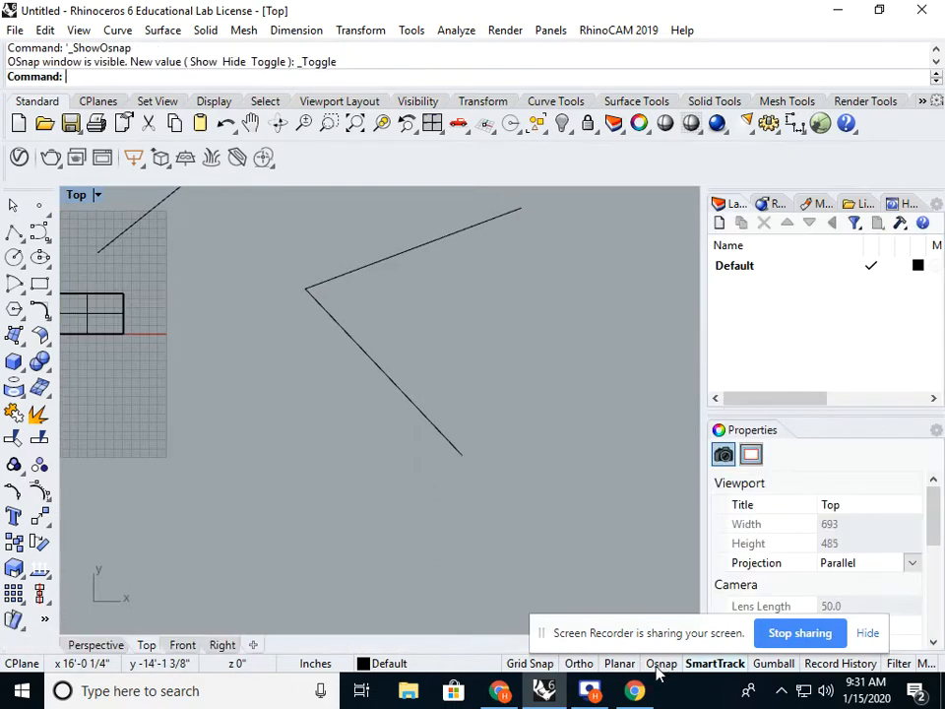
click(662, 670)
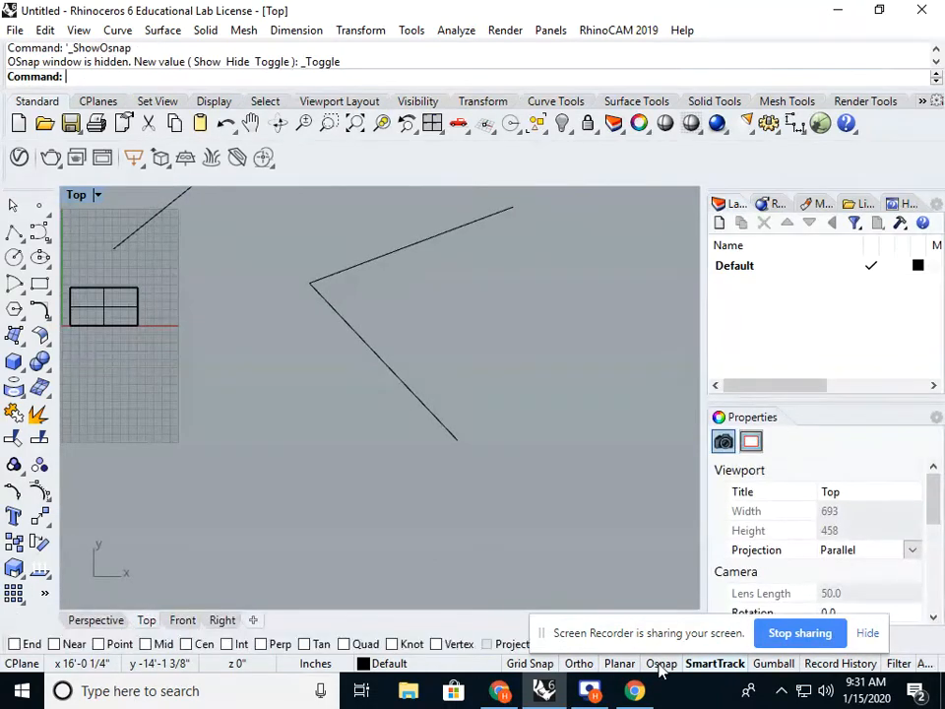
click(662, 669)
click(662, 670)
click(14, 644)
Draw a single-segment polyline snapped to the first line's free end, running down away from the box, and inspect the joint.
click(13, 232)
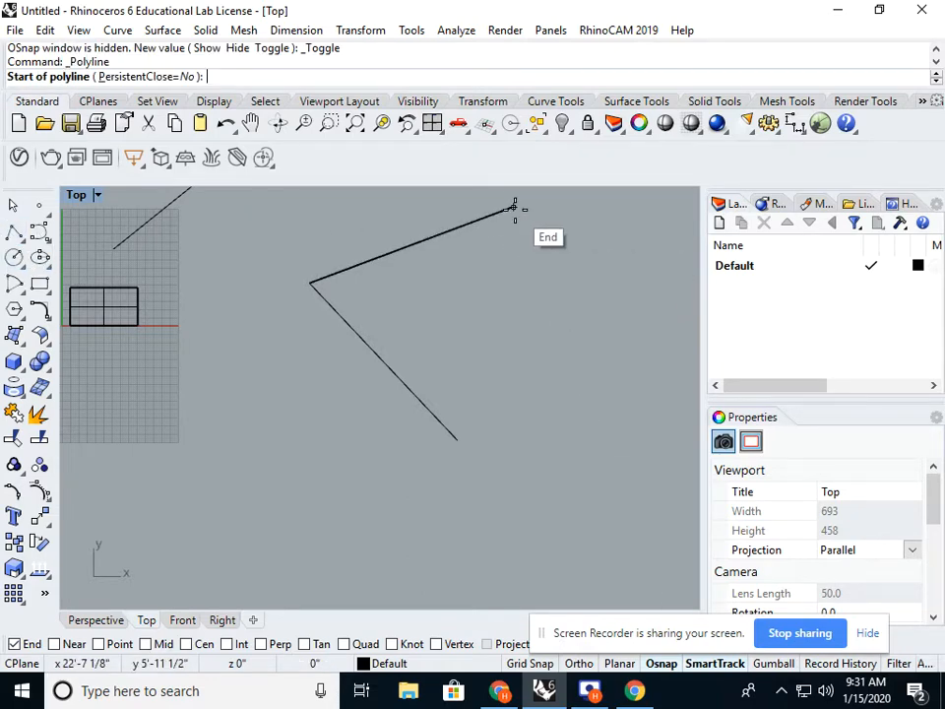
click(514, 209)
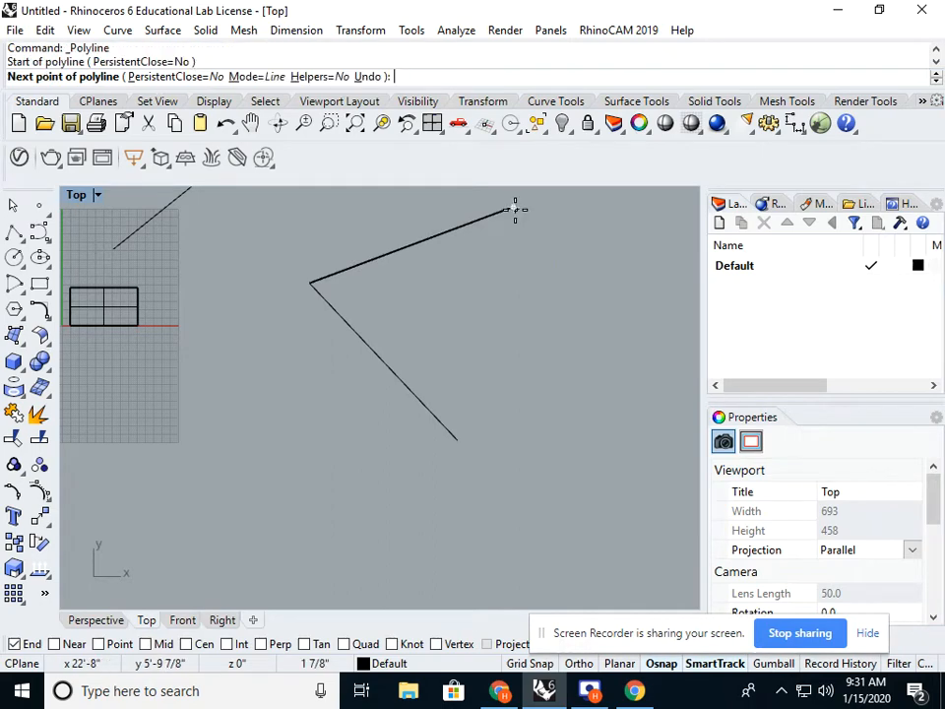
click(608, 359)
key(Return)
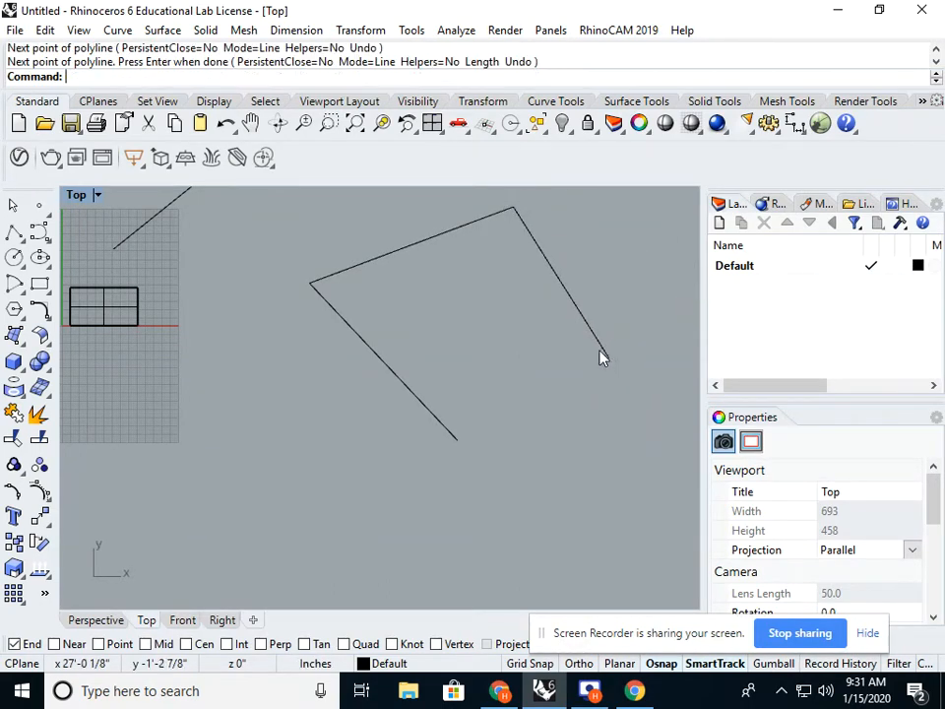
scroll(513, 205, up, 3)
right_drag(517, 205, 462, 290)
scroll(462, 291, down, 4)
click(495, 340)
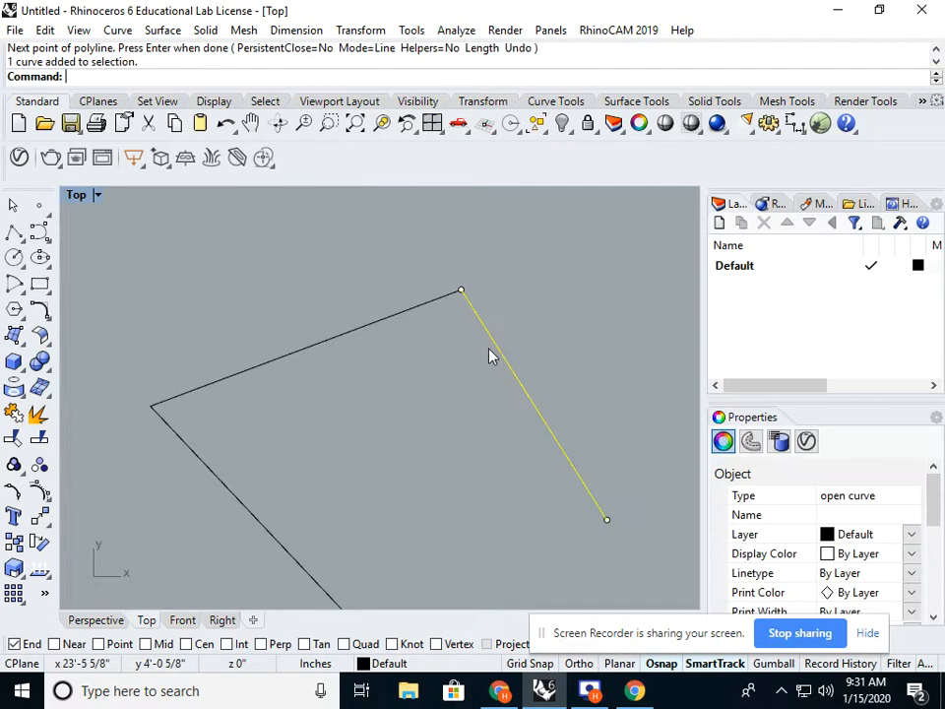
click(443, 393)
Select the three connected practice lines and delete them.
scroll(419, 401, down, 6)
scroll(399, 411, up, 5)
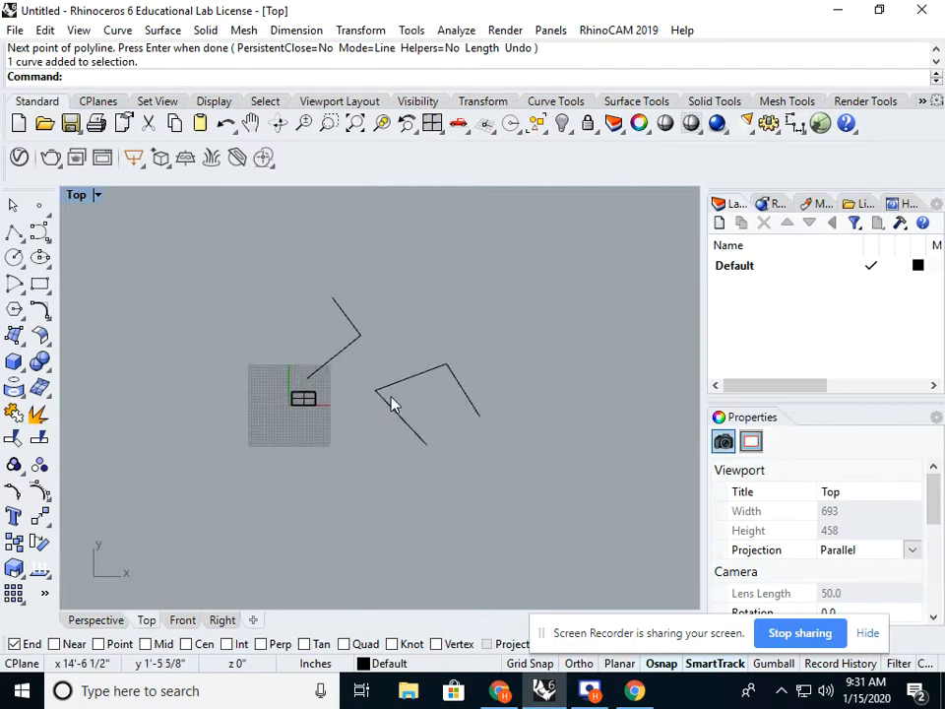
drag(479, 316, 350, 471)
key(Delete)
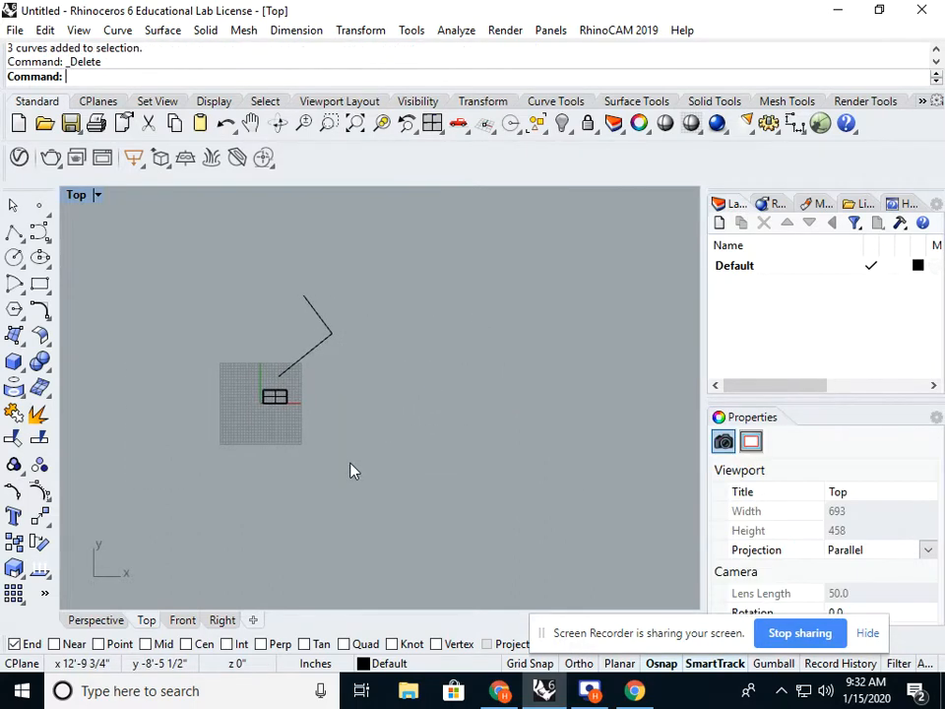
Enable the Int and Perp snaps and try a polyline perpendicular to the remaining polyline's lower segment.
click(228, 645)
click(262, 645)
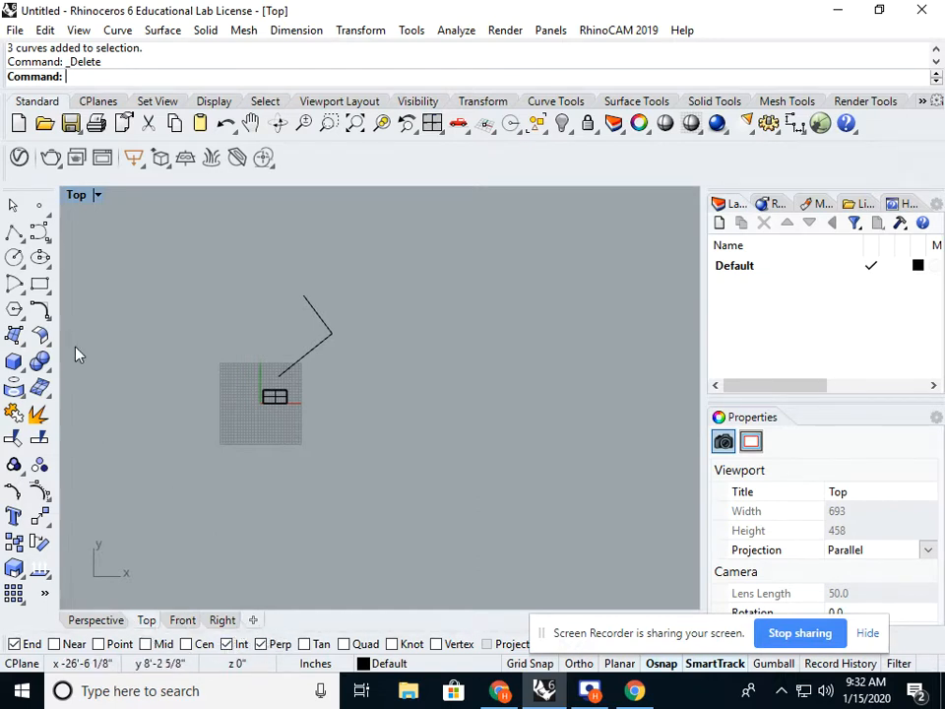
click(14, 231)
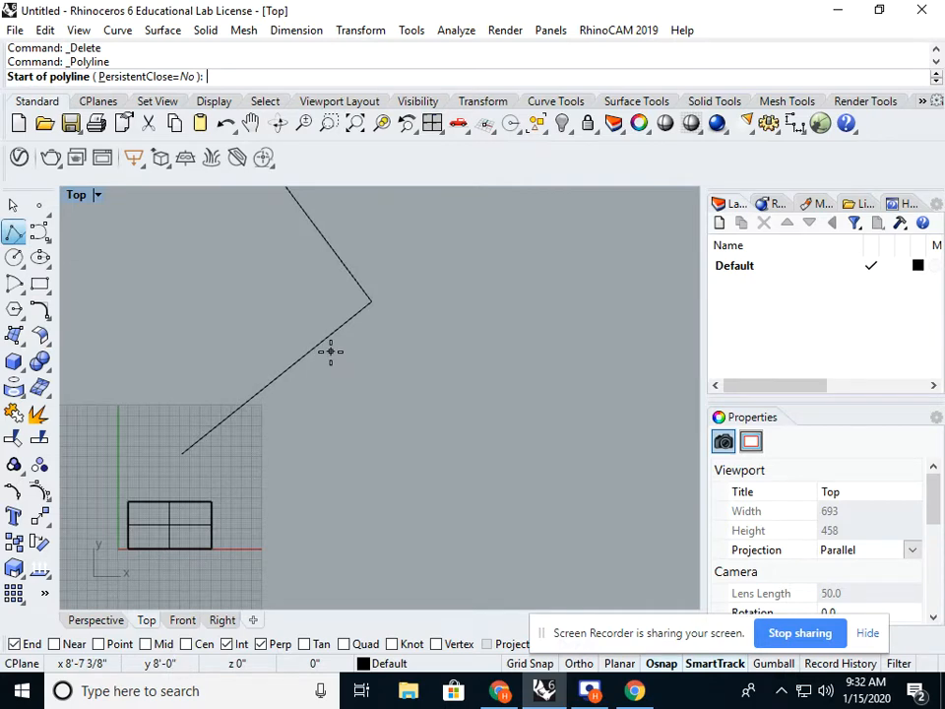
click(425, 453)
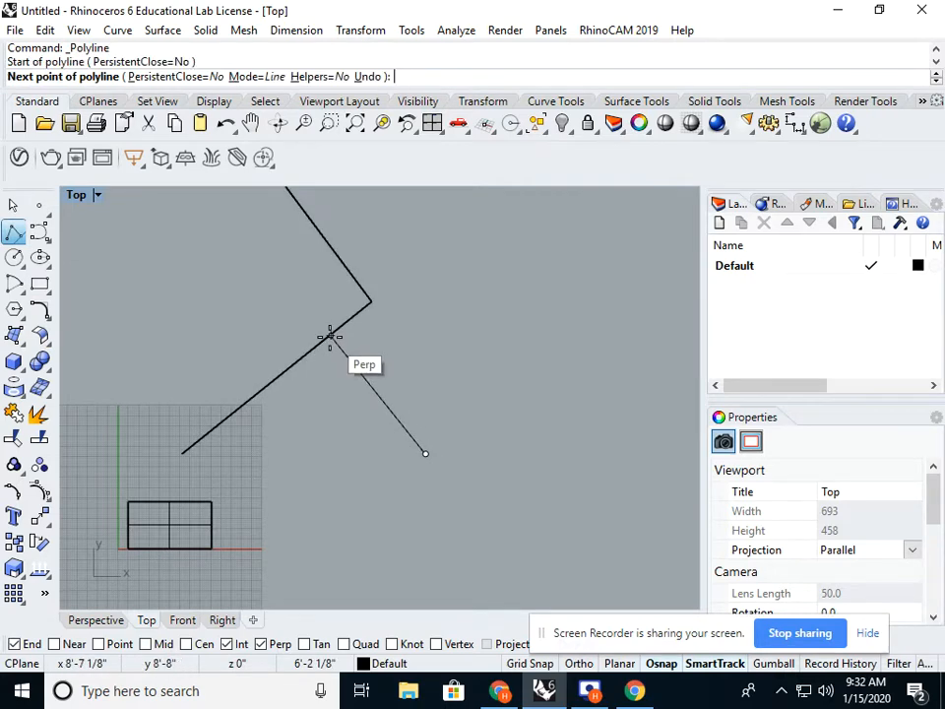
key(Escape)
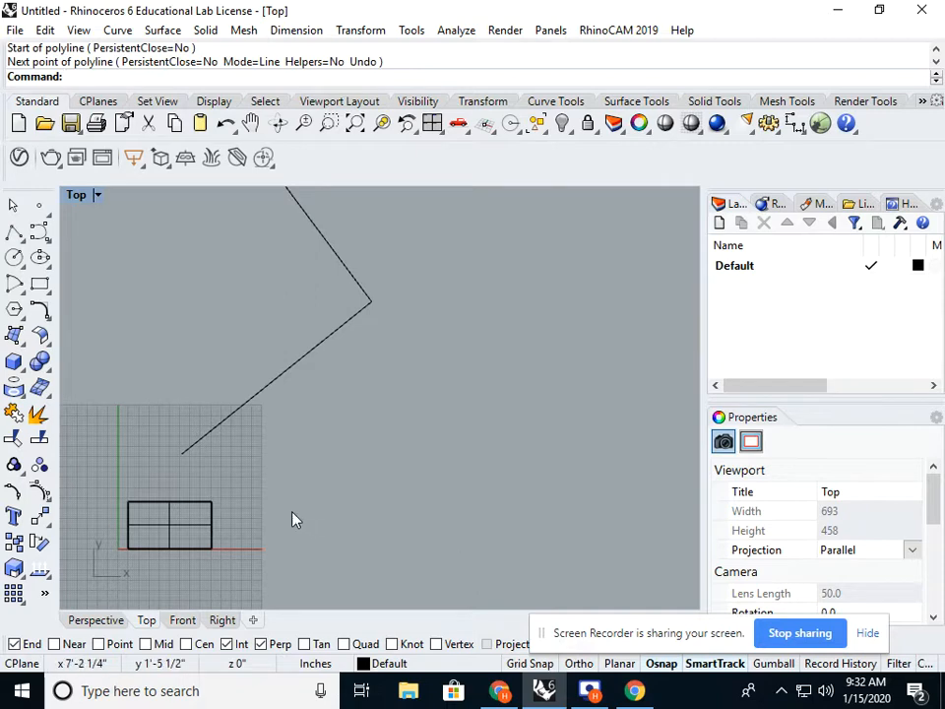
Draw a large circle by centre and radius freehand beside the remaining polyline.
click(15, 257)
click(503, 459)
click(650, 495)
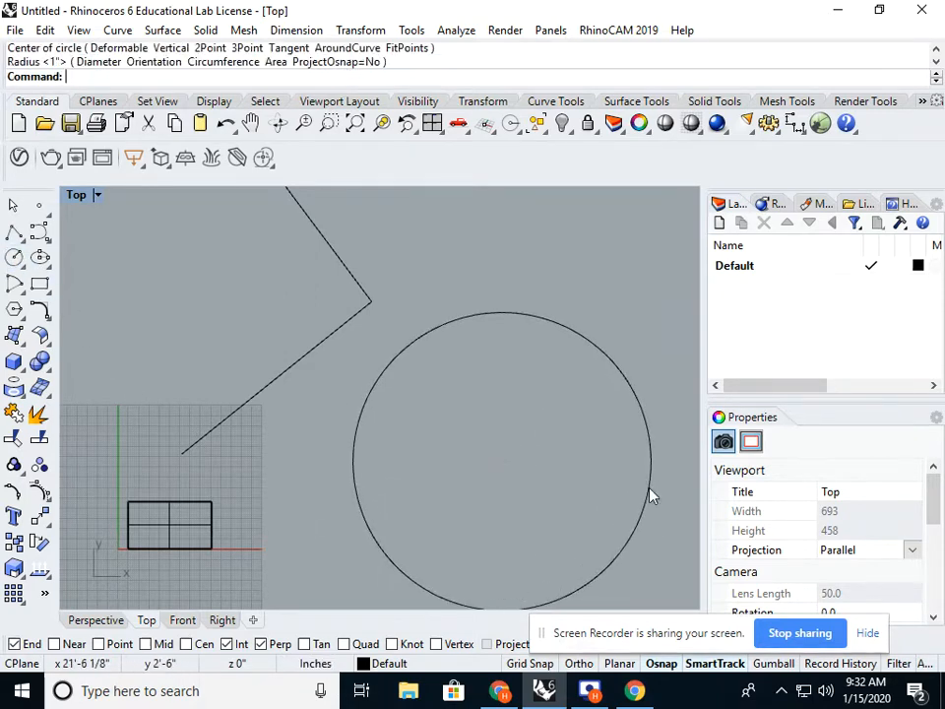
Enable the Cen snap and try it by finding the existing circle's centre with a repeated Circle command.
key(Return)
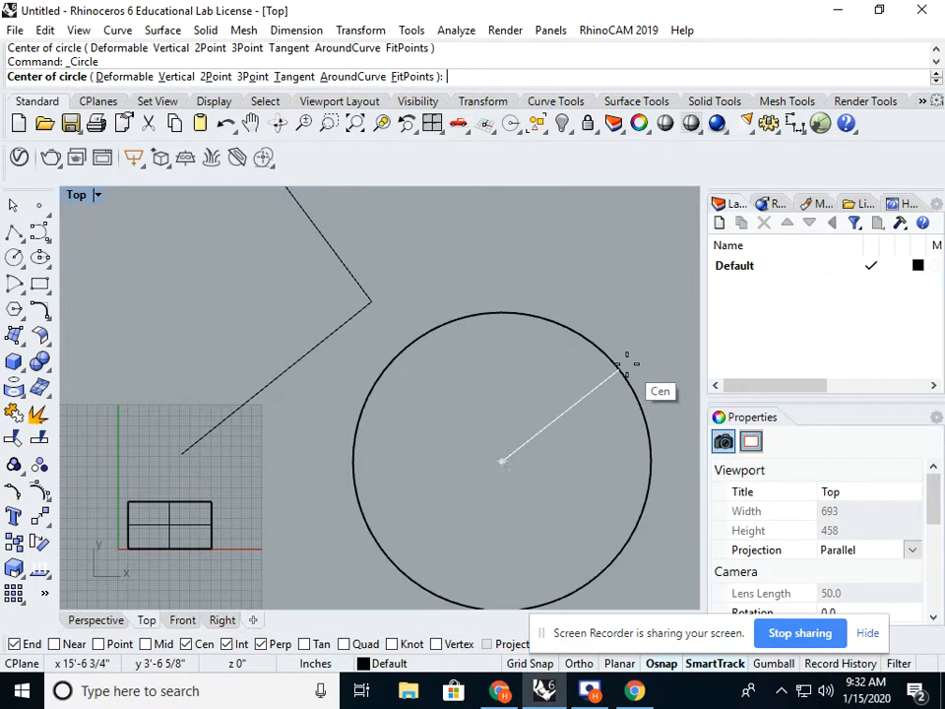
key(Escape)
scroll(628, 375, down, 4)
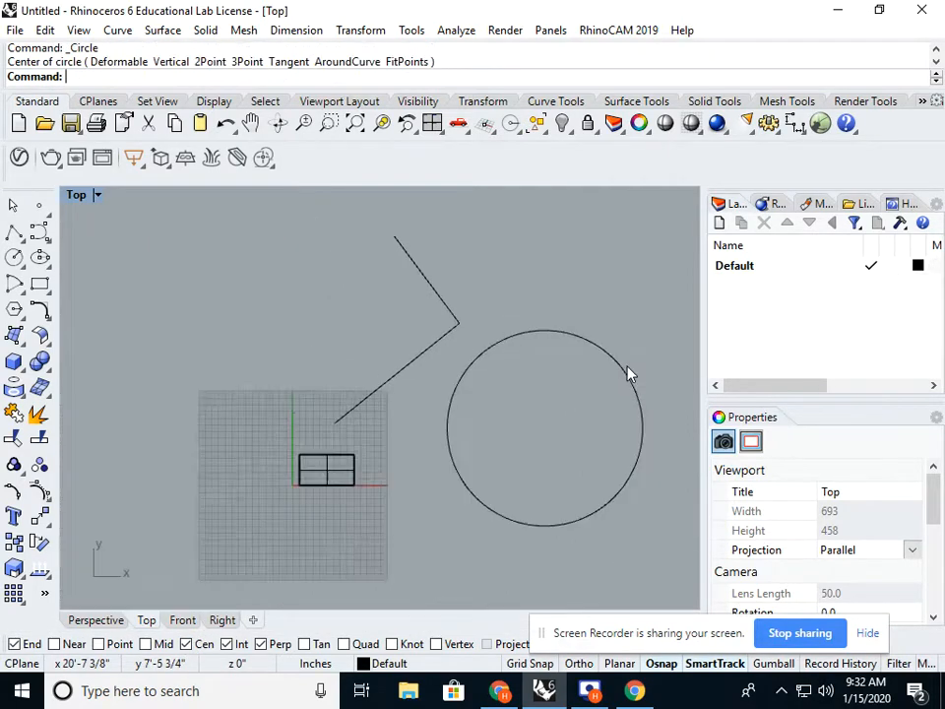
Delete the remaining polyline and circle in the Top view and return to the Perspective view of the box.
drag(639, 331, 499, 418)
key(Delete)
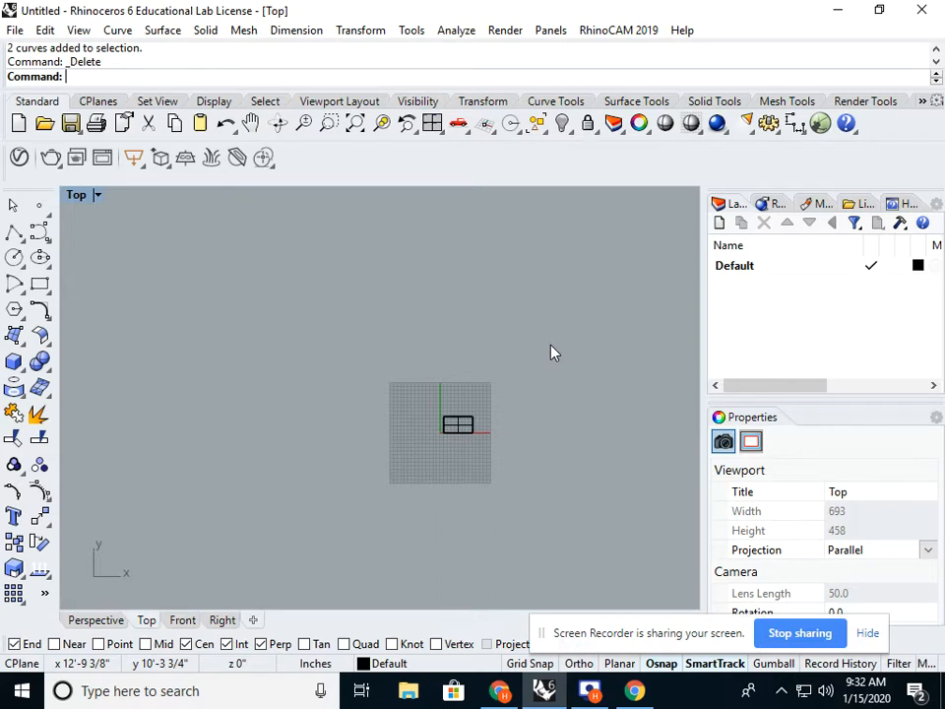
click(78, 619)
scroll(152, 434, up, 5)
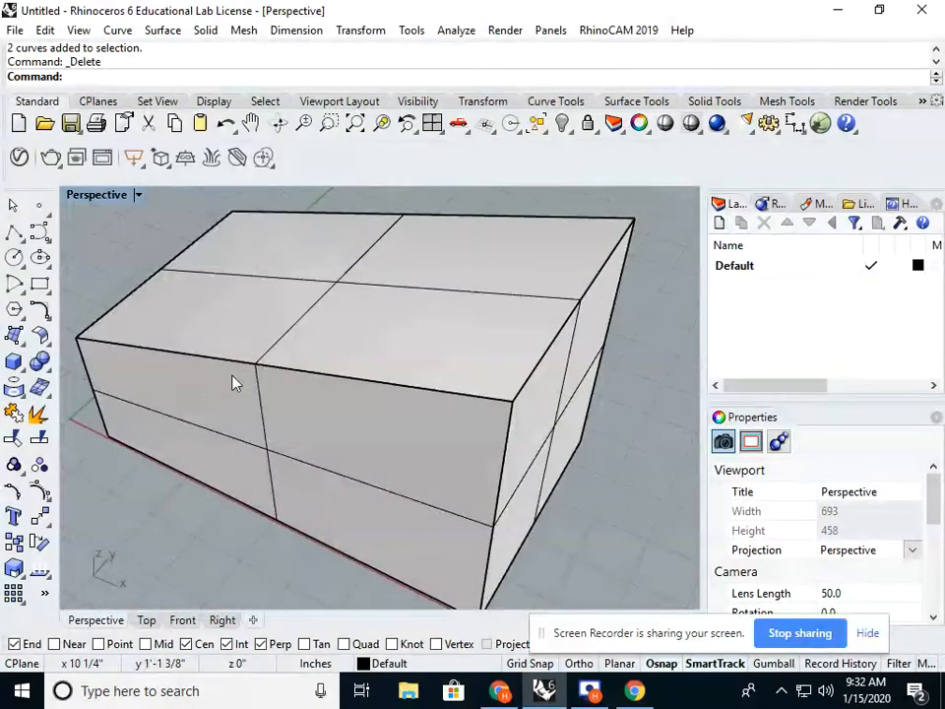
scroll(225, 394, down, 3)
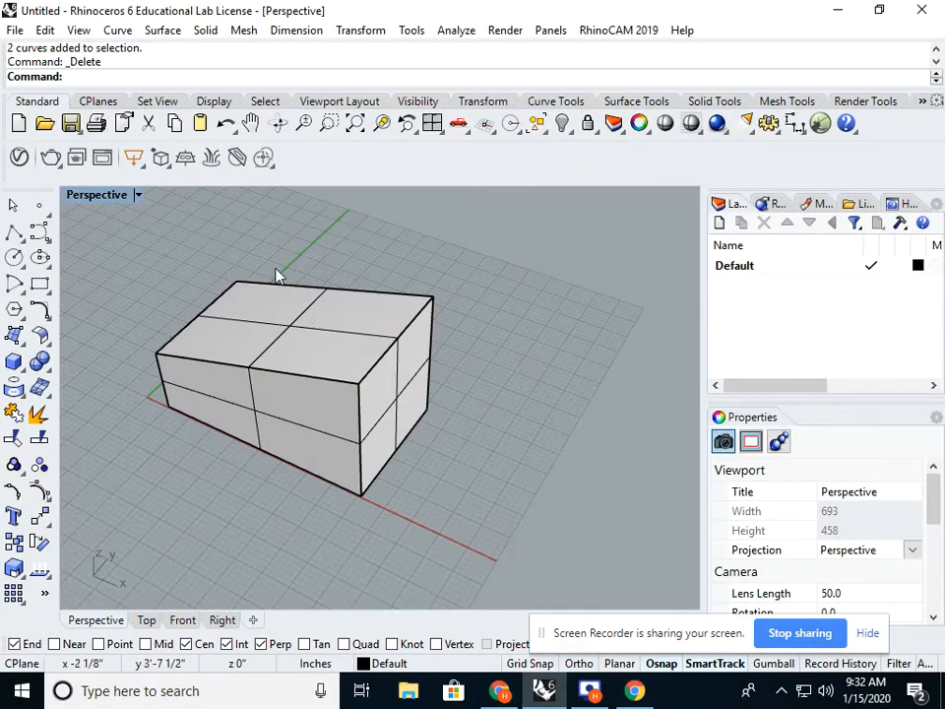
Try the Wireframe display mode in the Perspective viewport, followed by Ghosted, to see through the box.
click(112, 202)
click(222, 87)
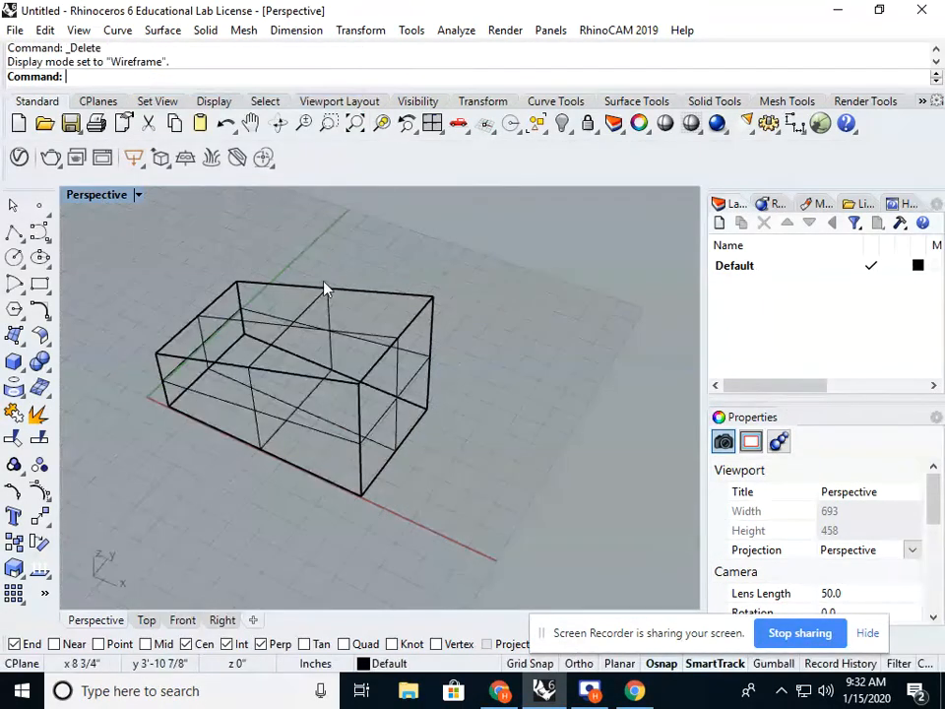
click(138, 194)
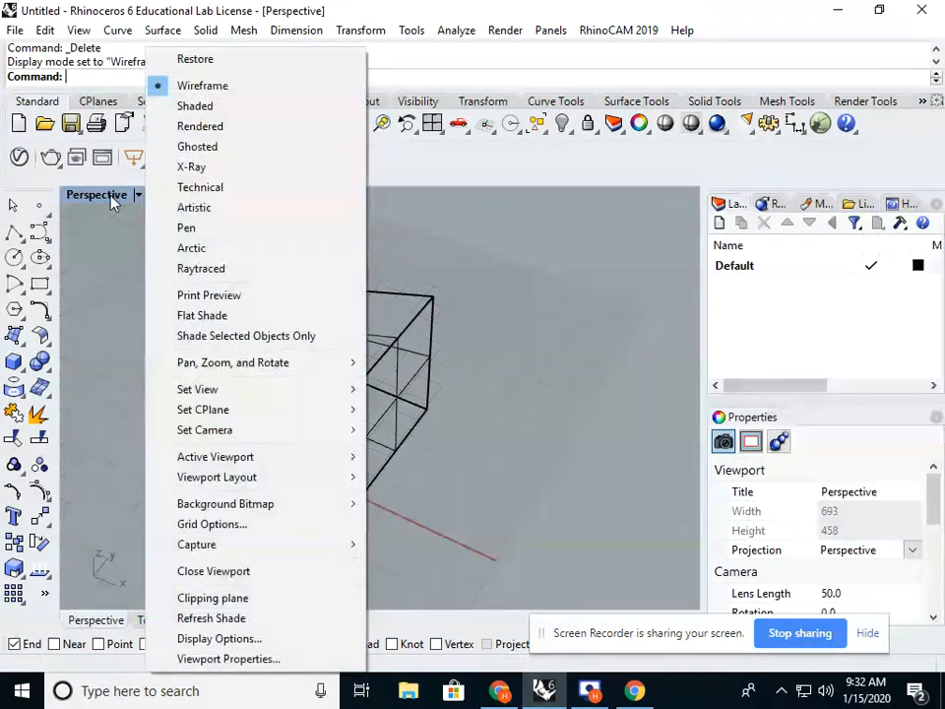
click(208, 147)
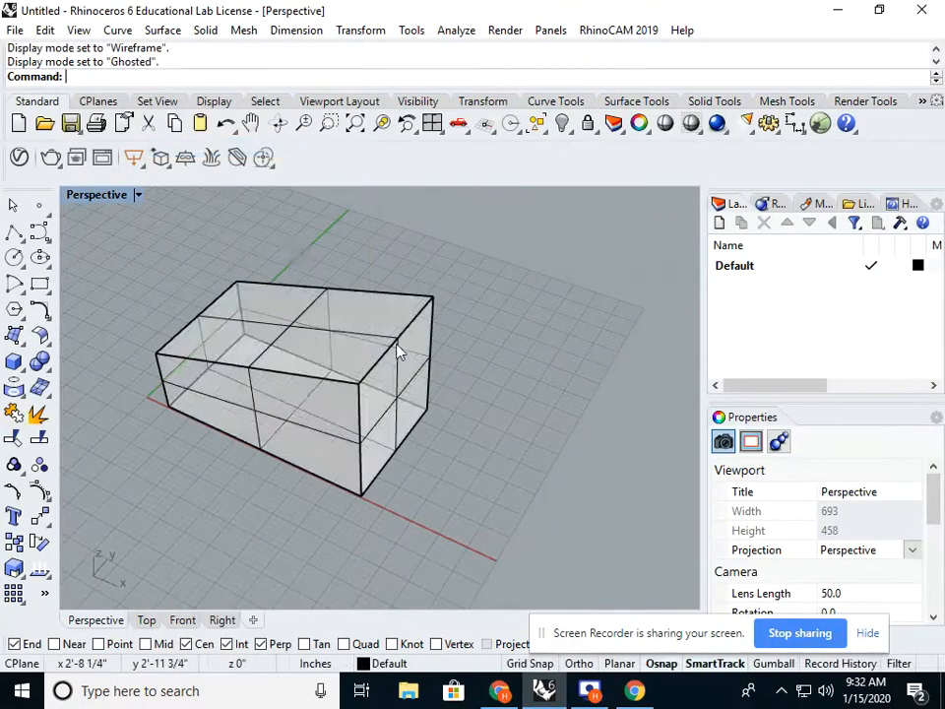
scroll(226, 328, up, 3)
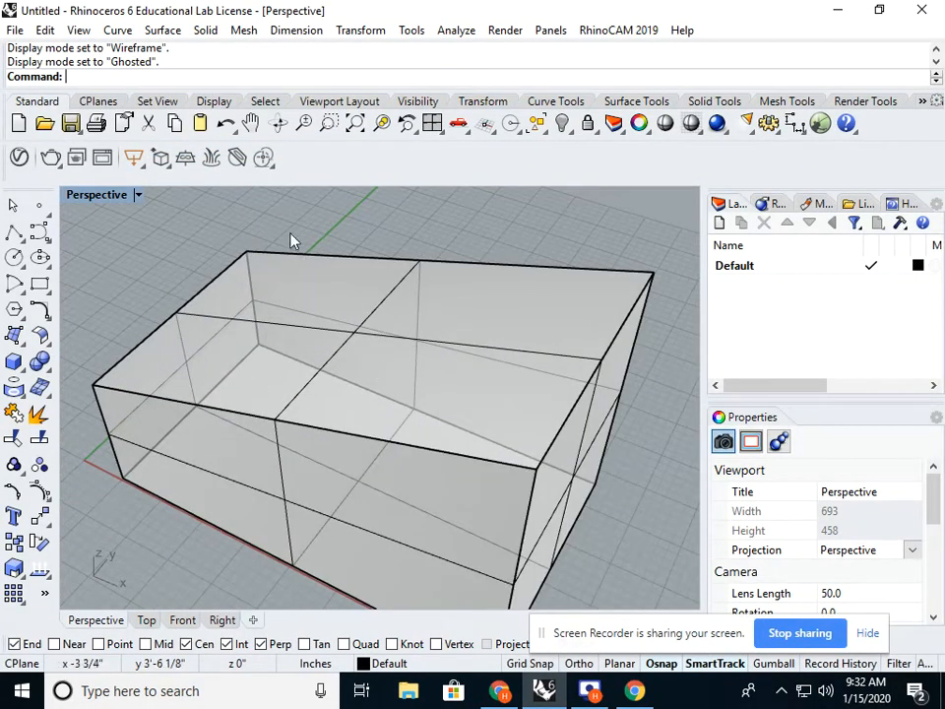
Try the Rendered display mode in the Perspective viewport and inspect the box from different angles.
click(110, 198)
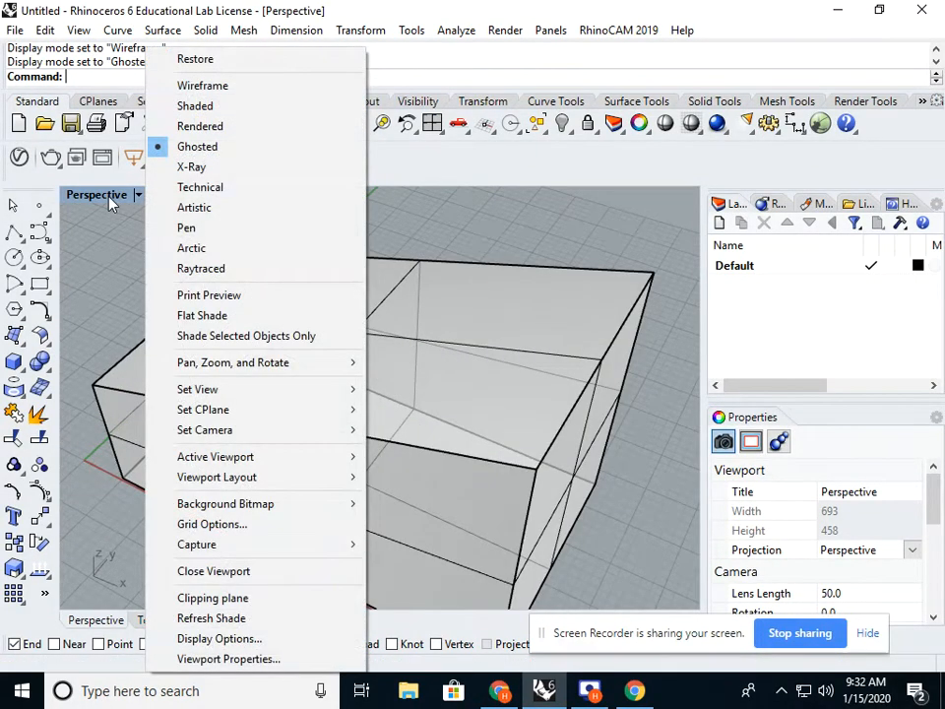
click(200, 126)
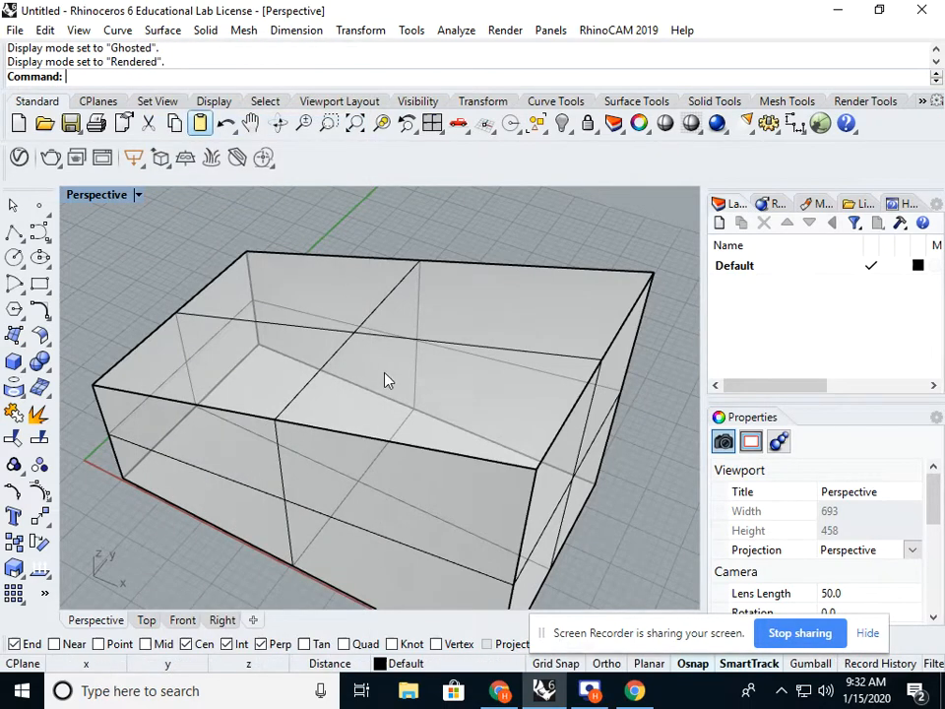
mouse_move(386, 381)
right_down()
mouse_move(378, 390)
mouse_move(327, 372)
mouse_move(381, 383)
mouse_move(392, 398)
right_up()
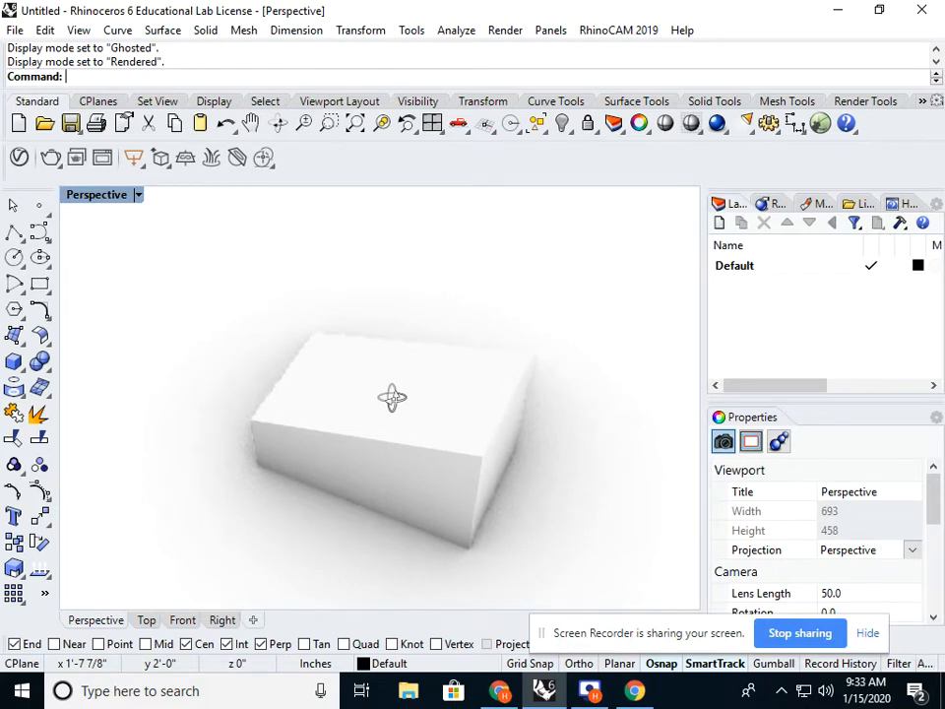
right_drag(392, 398, 369, 386)
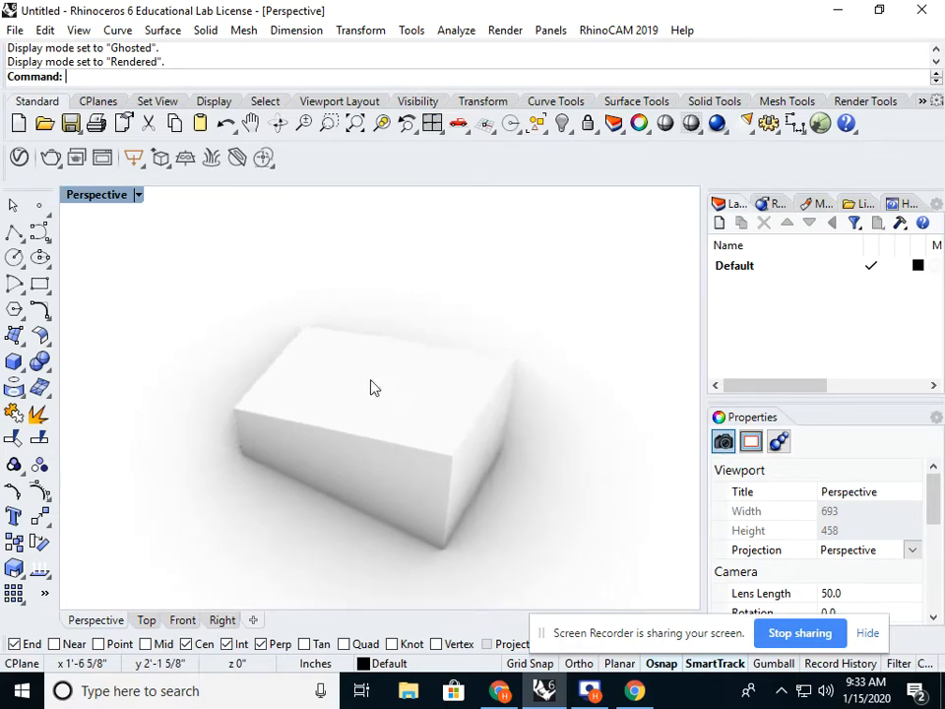
Set the Perspective viewport's display mode to Shaded and check the box selected and unselected.
click(109, 196)
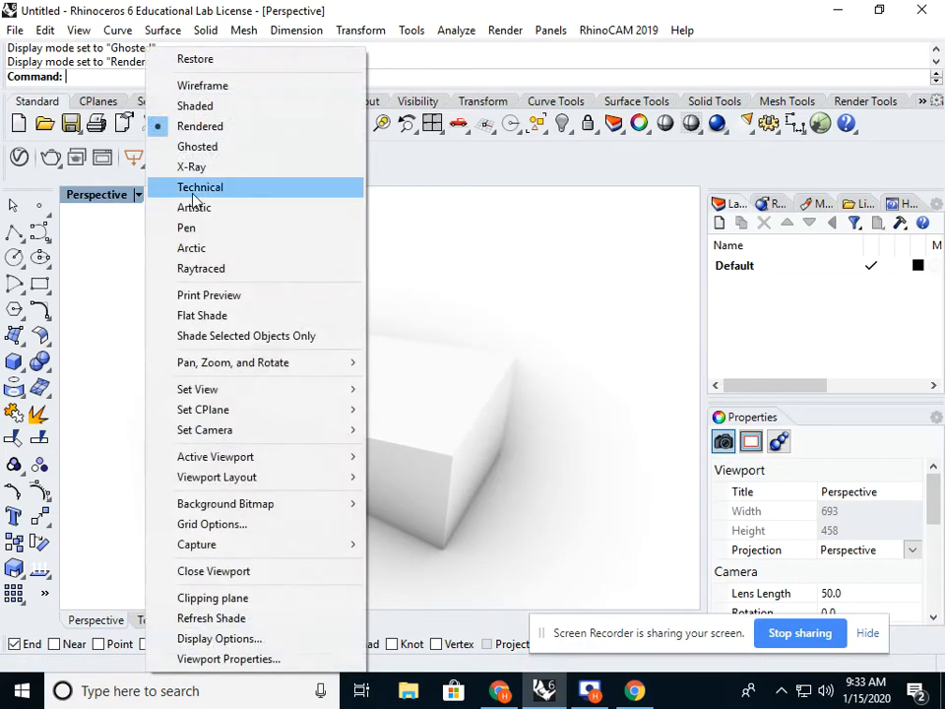
click(197, 106)
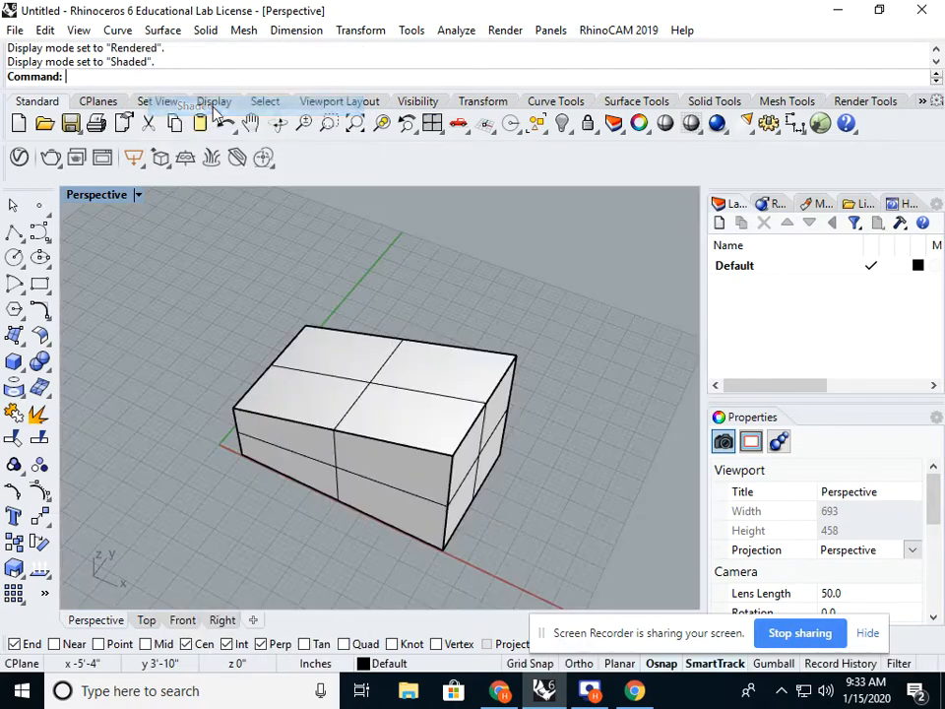
click(429, 410)
right_drag(543, 489, 500, 478)
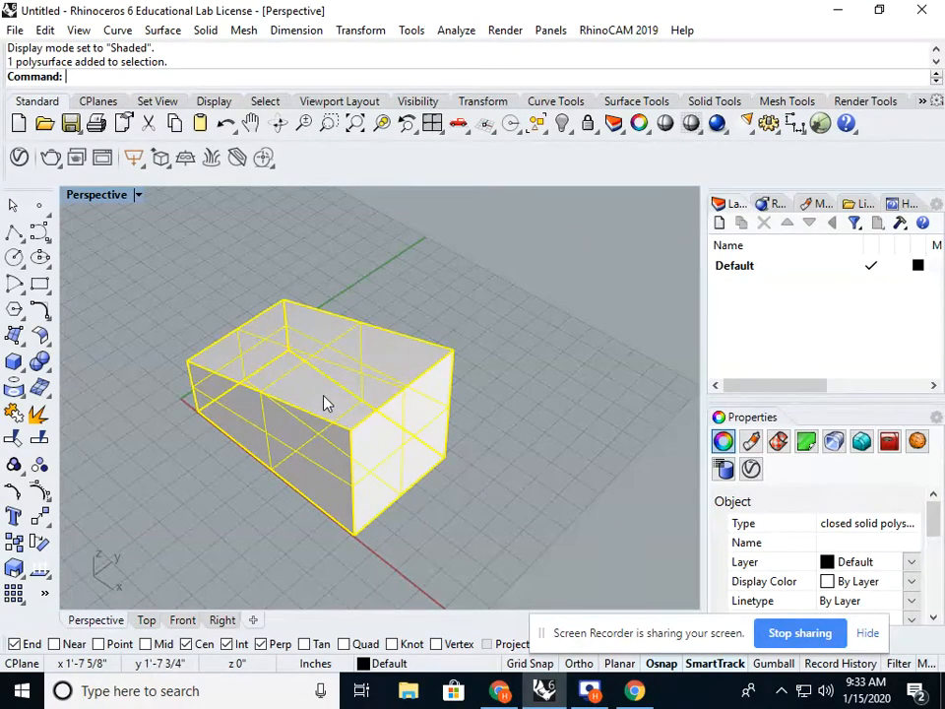
click(446, 268)
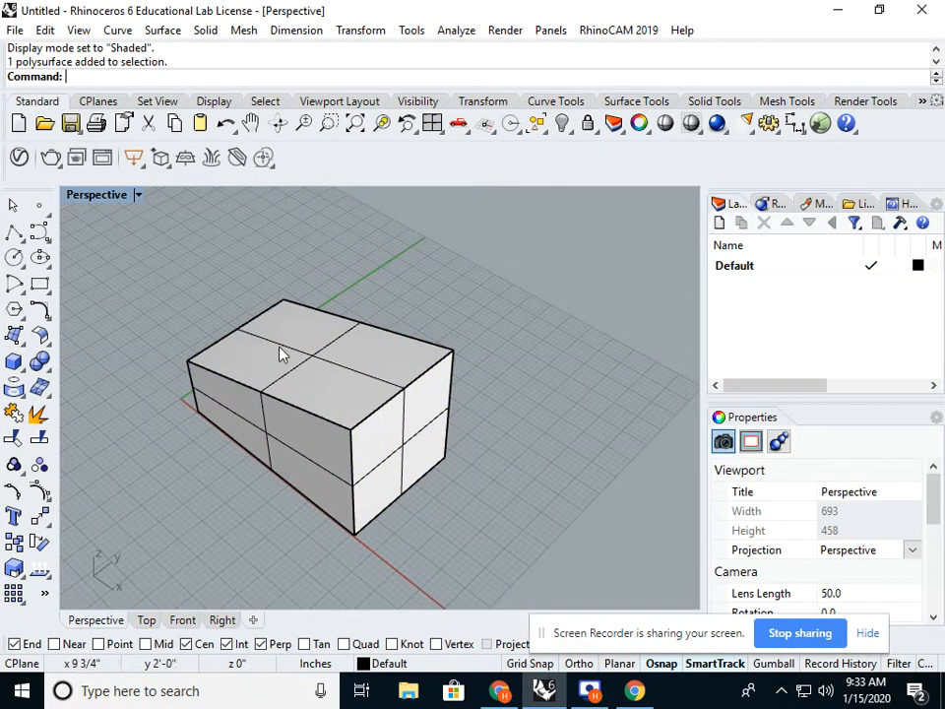
Raise the box's isocurve density to 14 and reselect the box to review that setting.
click(307, 381)
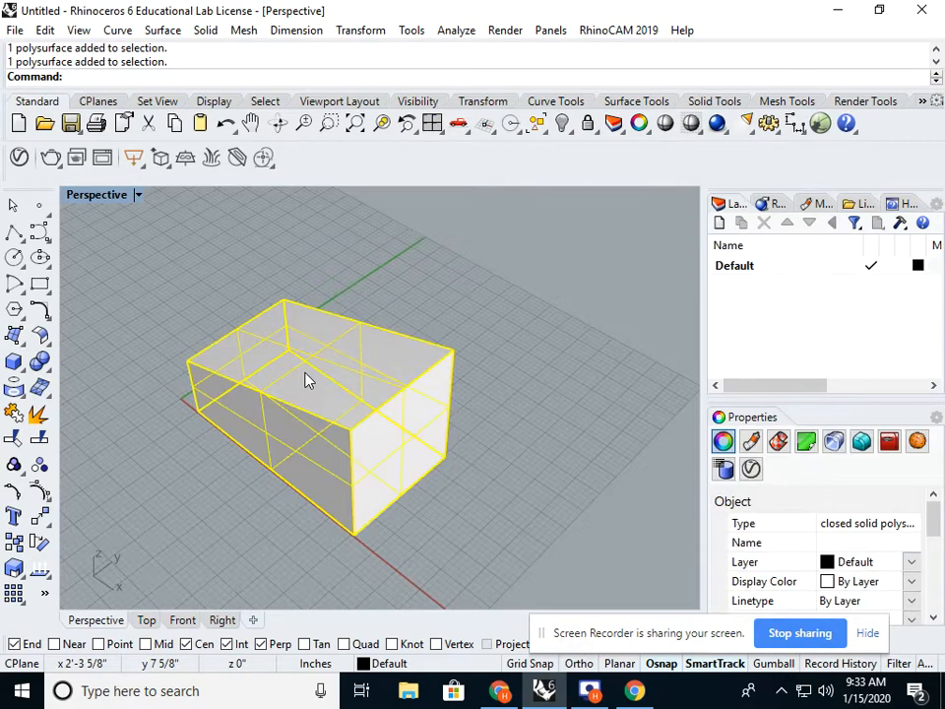
click(440, 287)
click(327, 392)
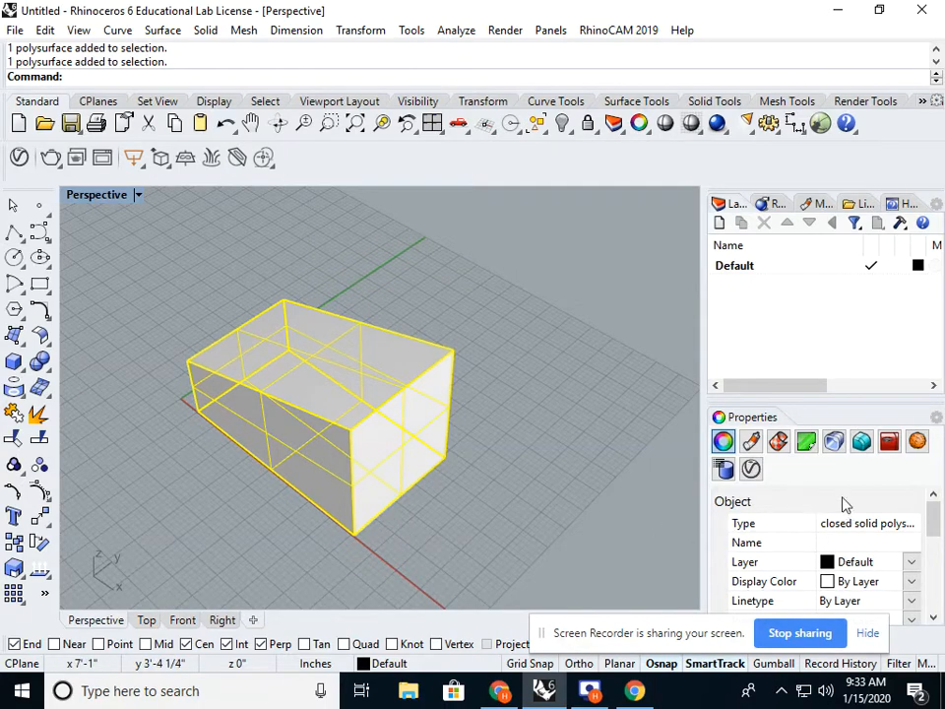
drag(936, 512, 935, 593)
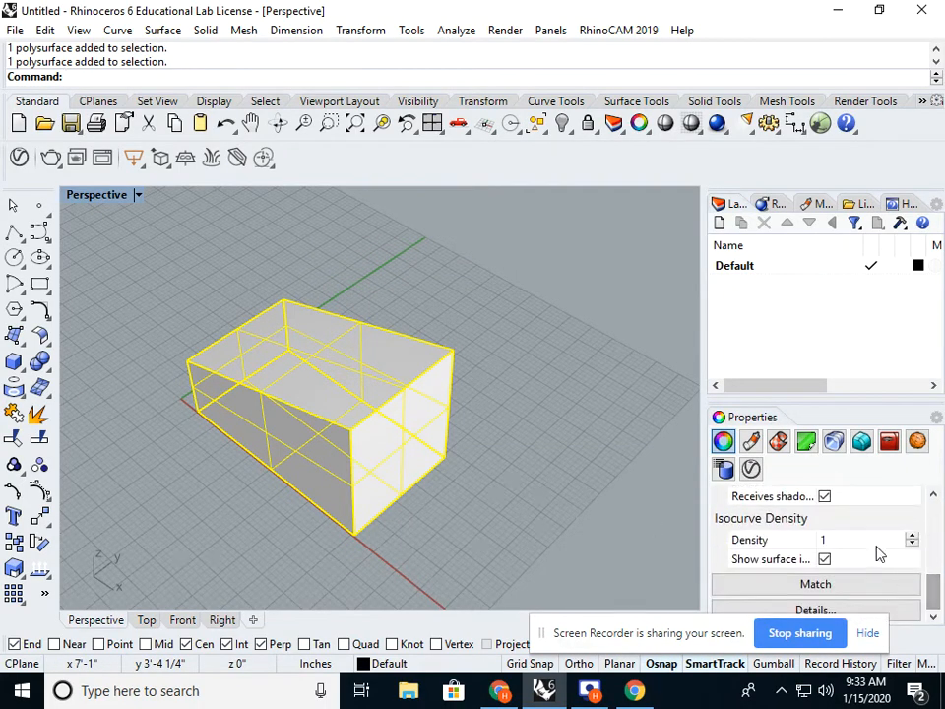
click(910, 536)
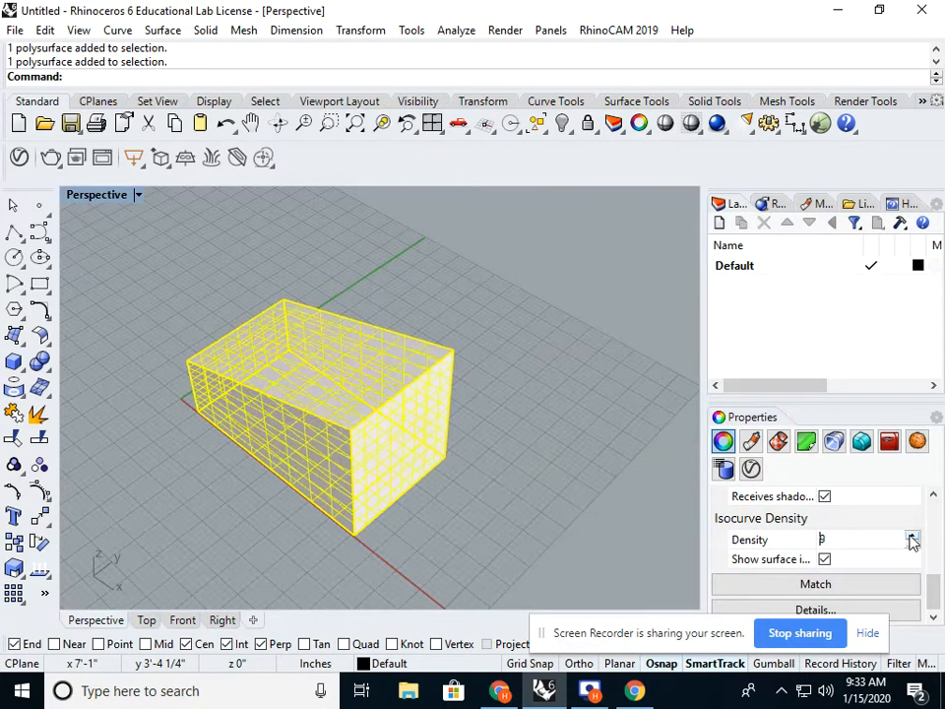
click(498, 490)
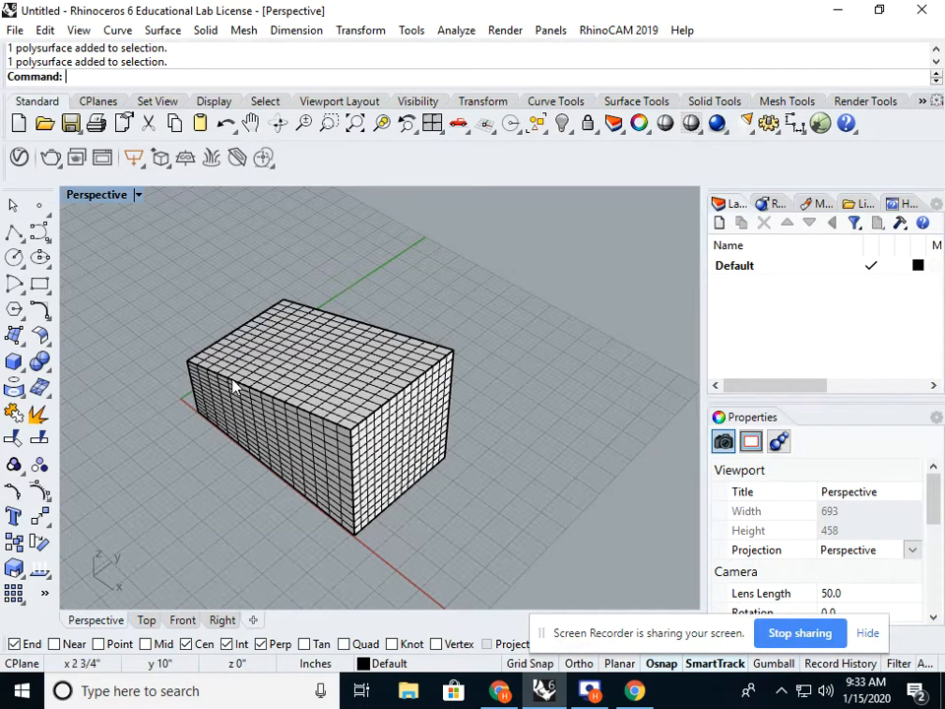
click(283, 377)
drag(932, 522, 932, 589)
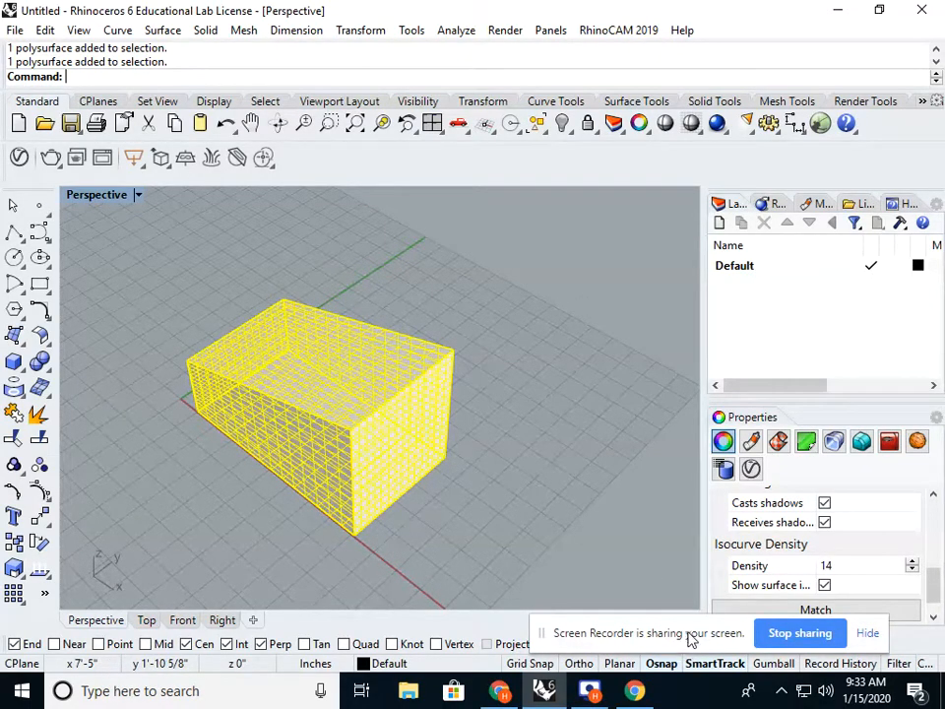
Try docking the Properties panel among the Layers tabs, float it, and dock it again below the Layers panel.
drag(742, 416, 719, 204)
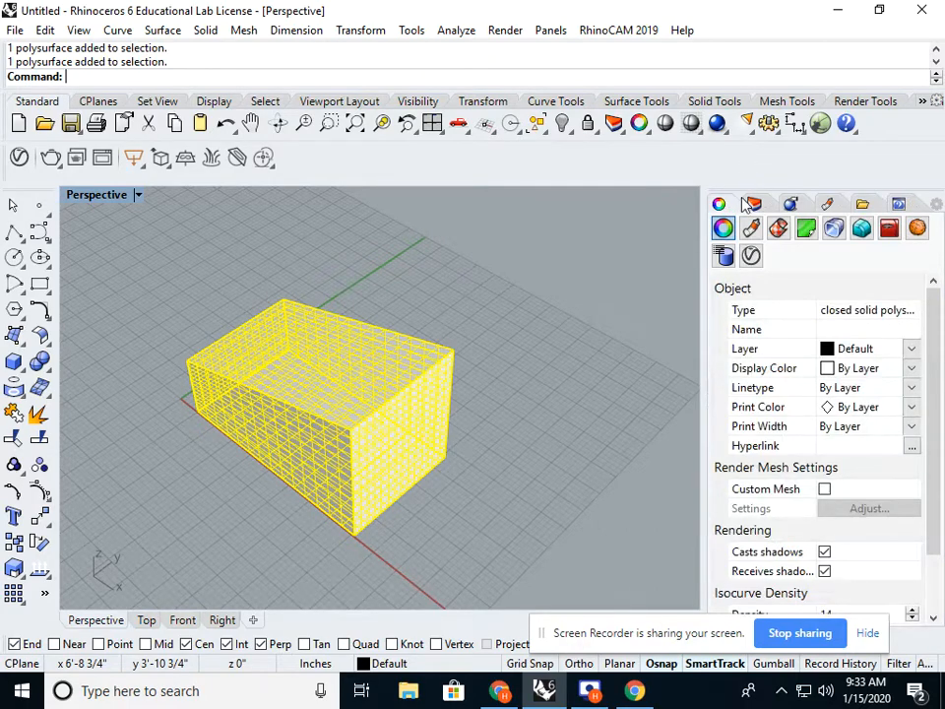
click(592, 265)
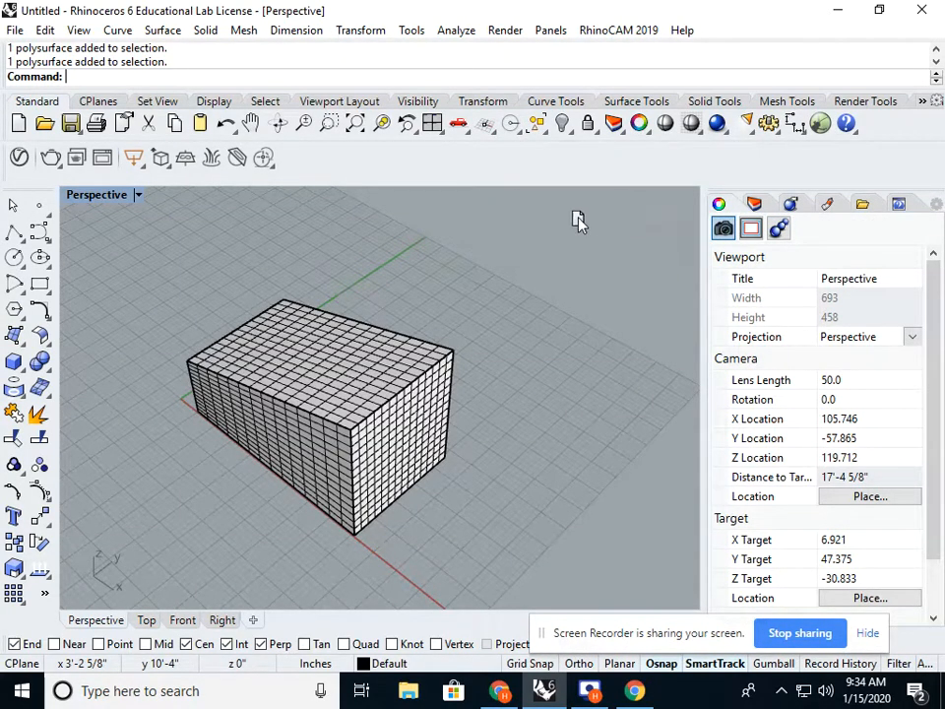
drag(533, 228, 339, 220)
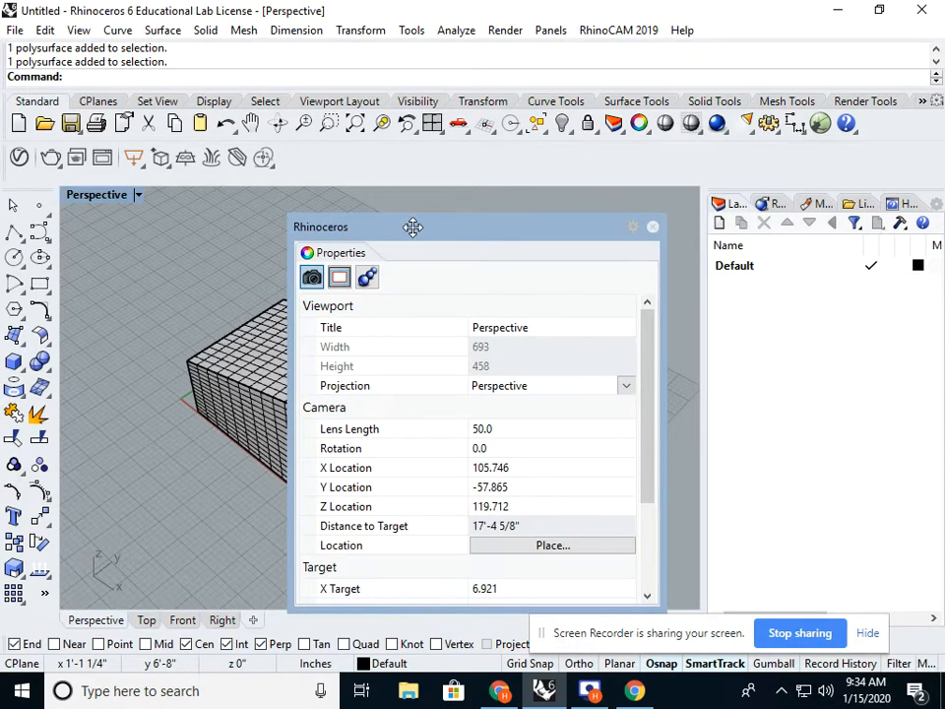
drag(398, 232, 838, 554)
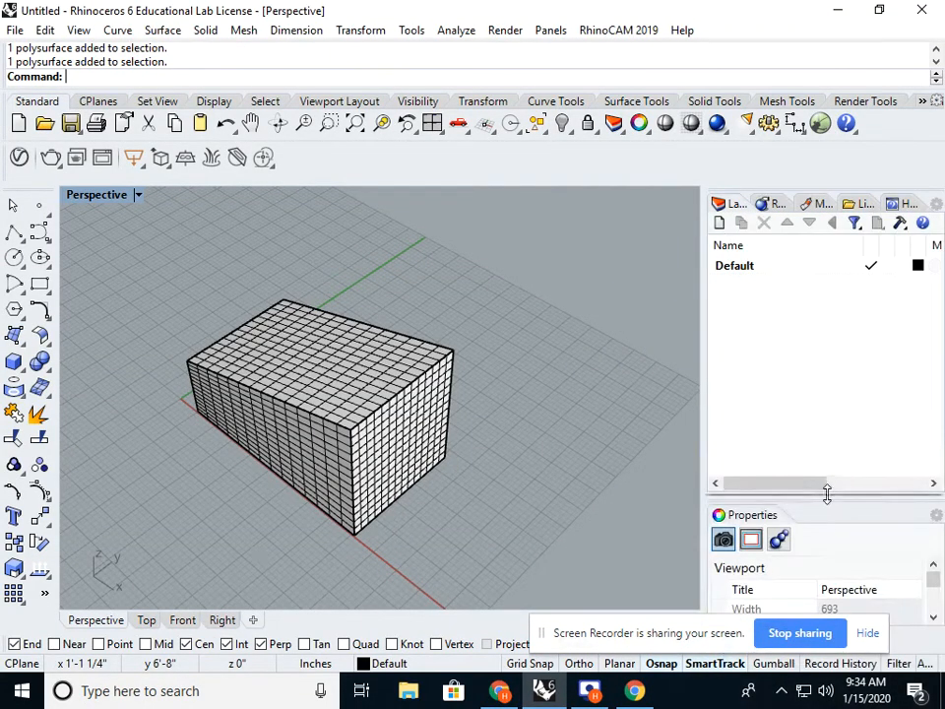
drag(827, 494, 828, 400)
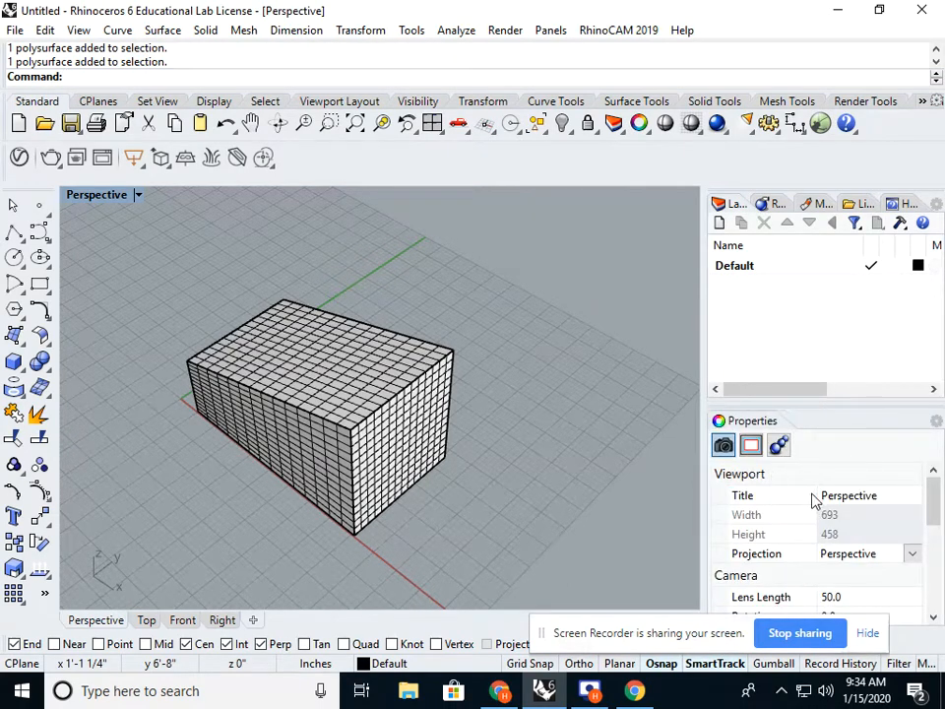
Set the box's isocurve density to 1.
click(300, 365)
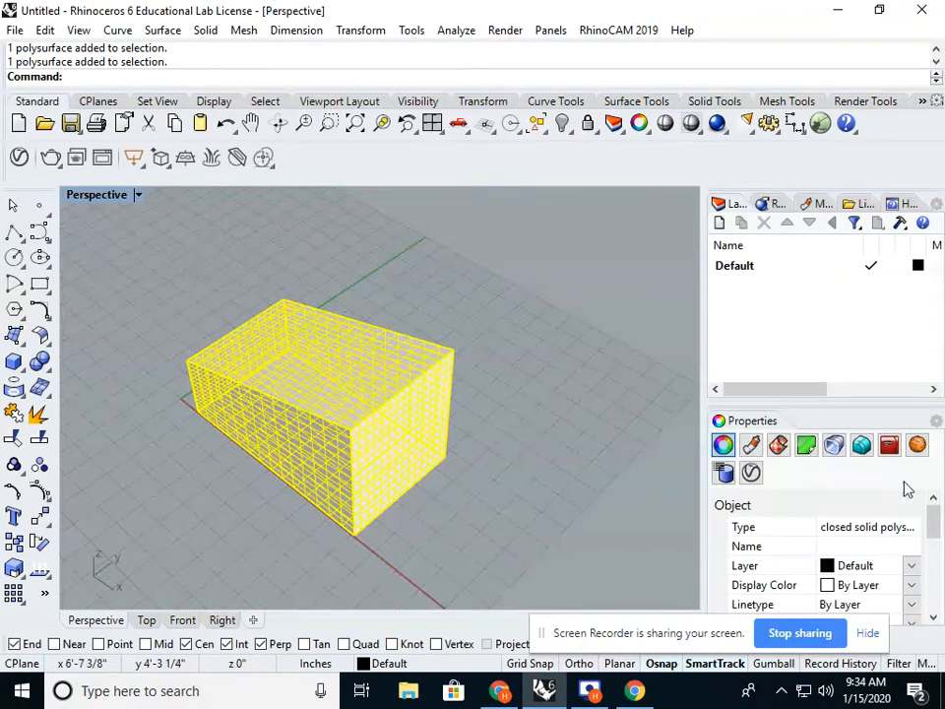
drag(939, 522, 935, 611)
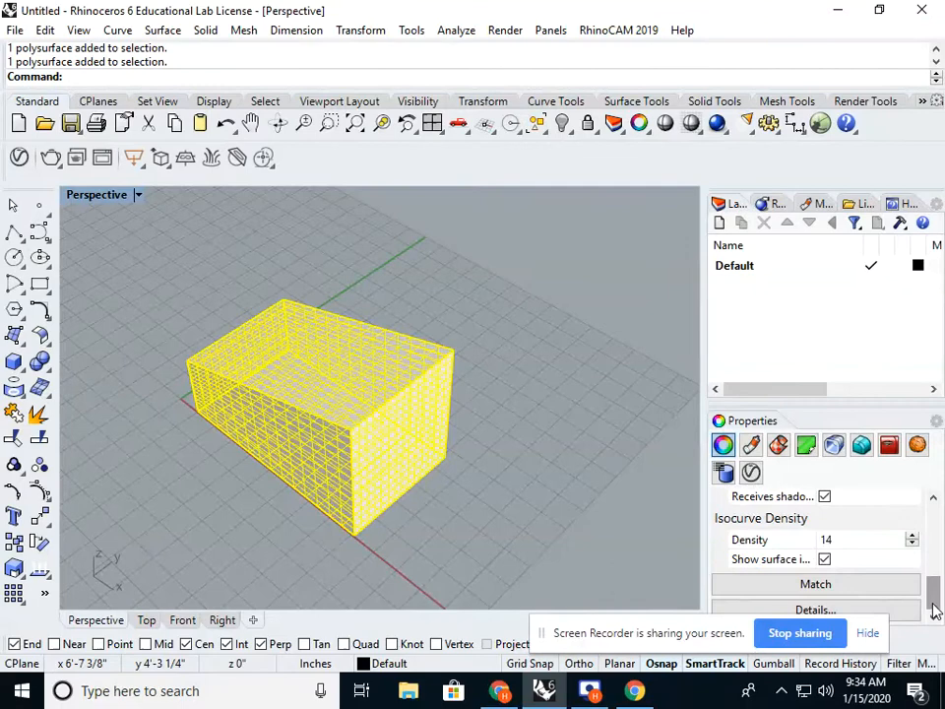
click(843, 540)
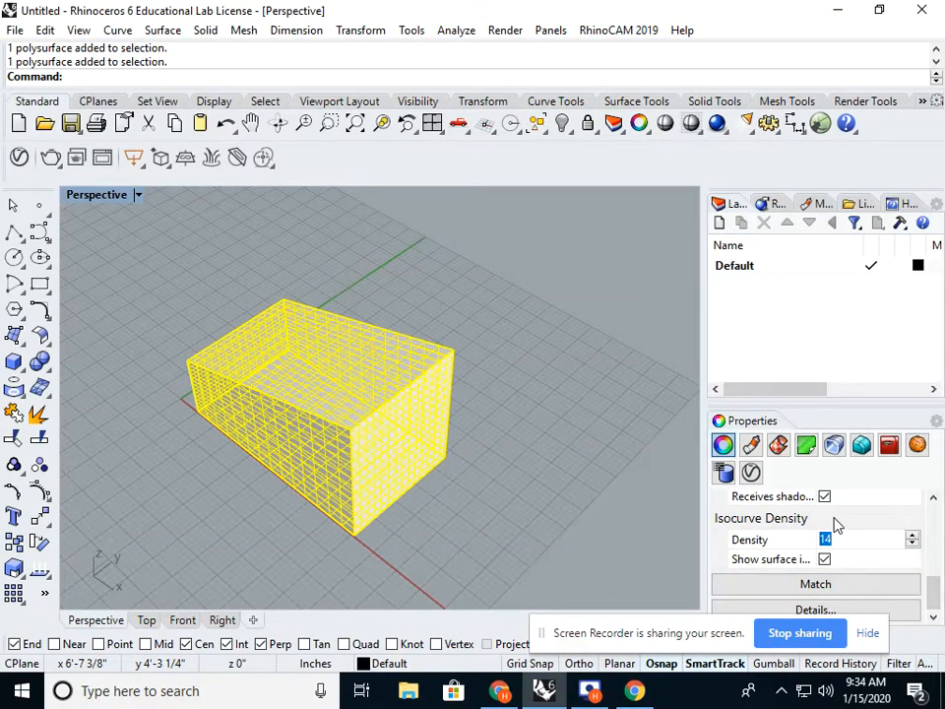
text(1)
key(Return)
click(560, 487)
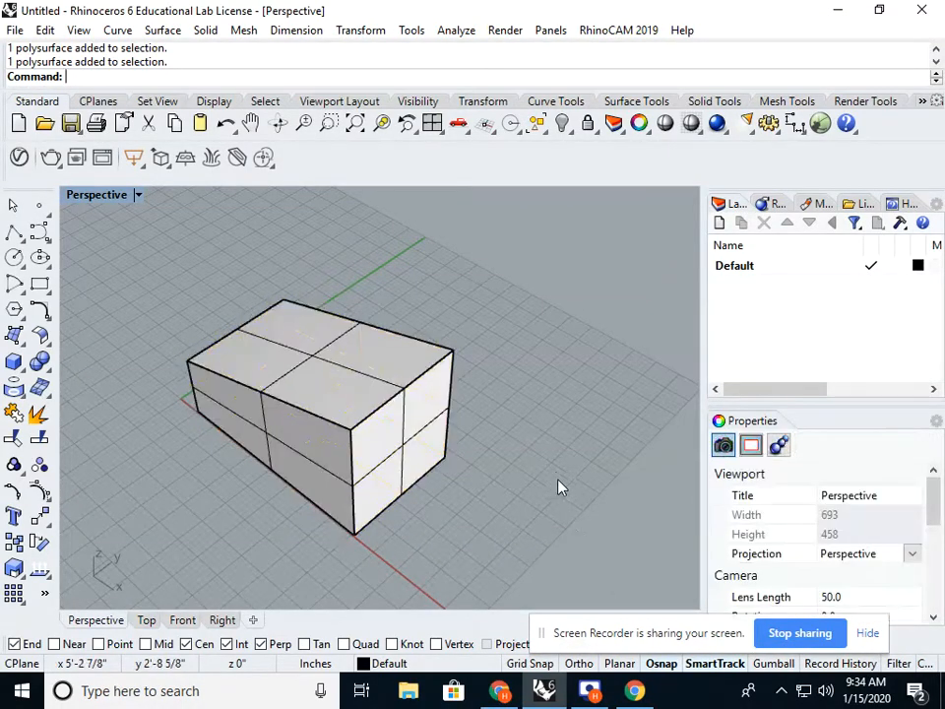
Turn off the display of surface isocurves on the box.
click(285, 375)
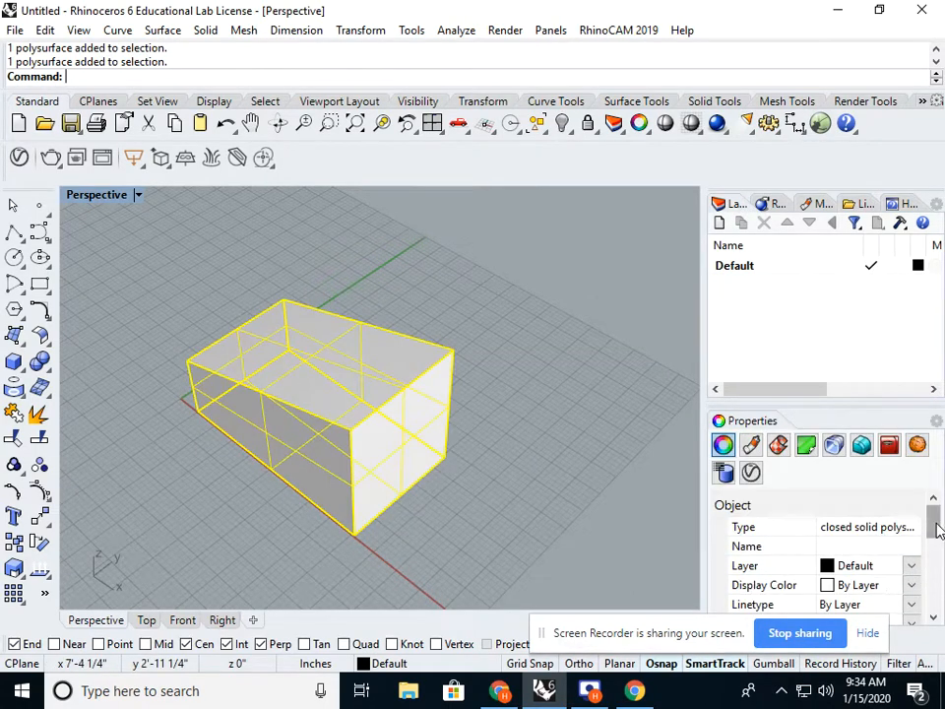
drag(933, 517, 933, 595)
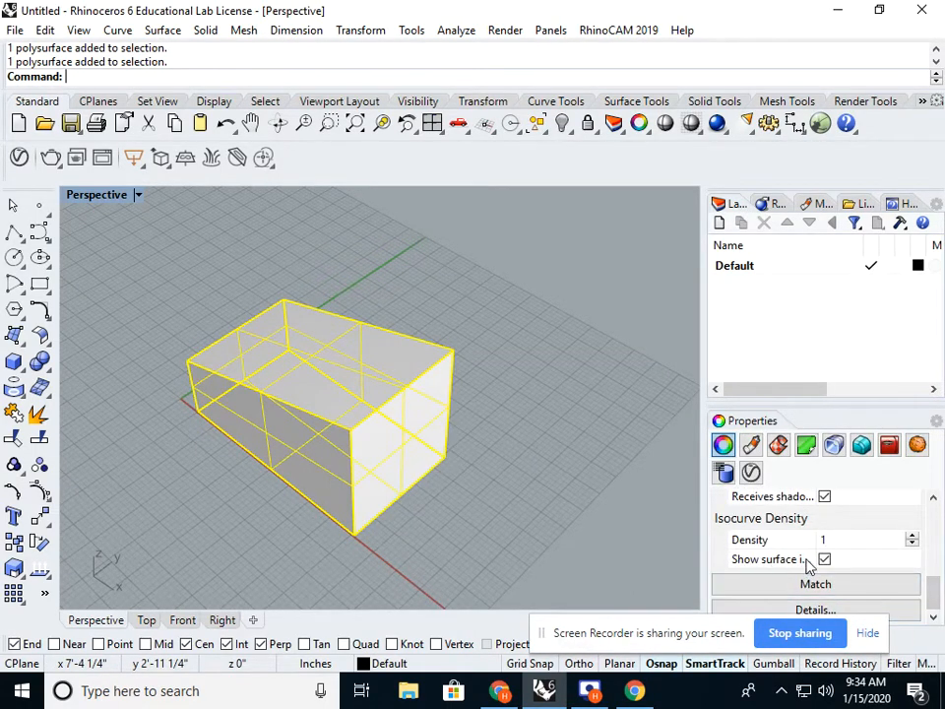
click(593, 513)
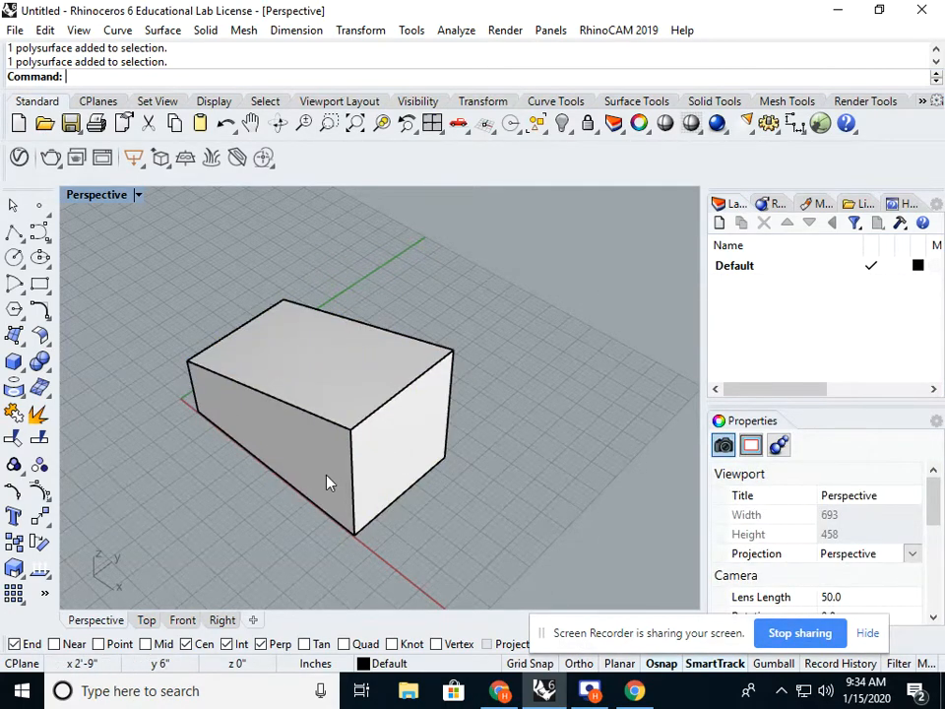
mouse_move(327, 481)
right_down()
mouse_move(363, 456)
mouse_move(353, 449)
mouse_move(317, 483)
right_up()
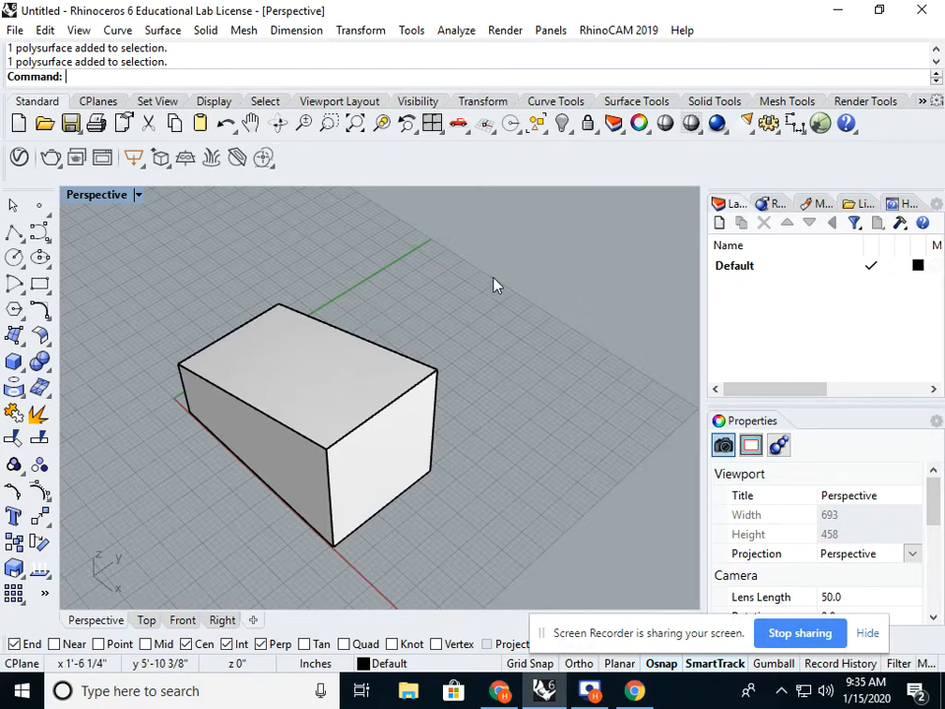
Create a new layer named WALL.
right_click(743, 317)
click(773, 323)
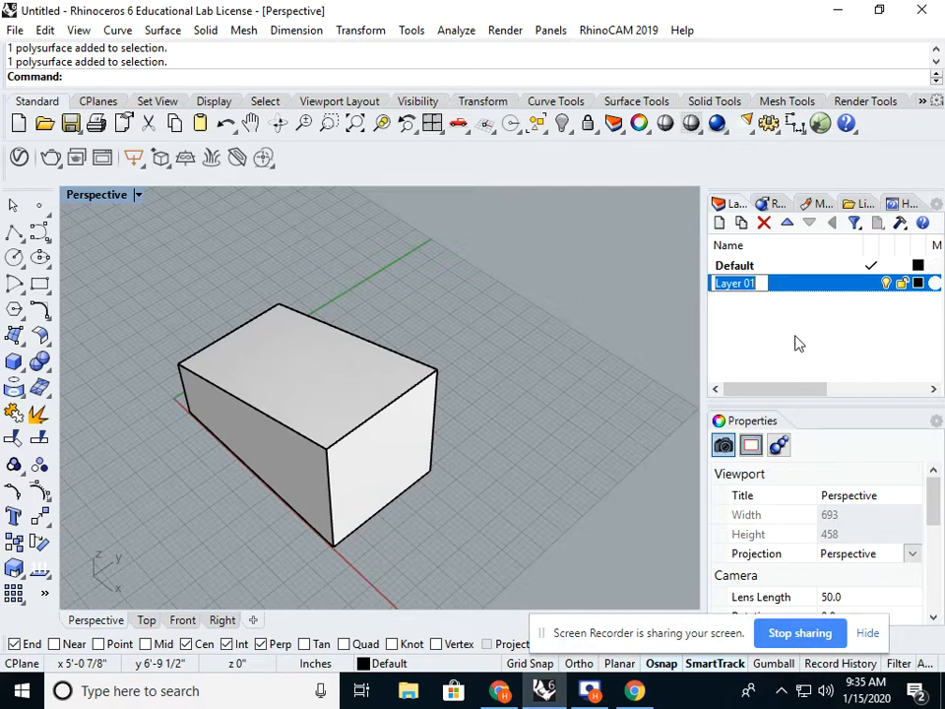
text(WALL)
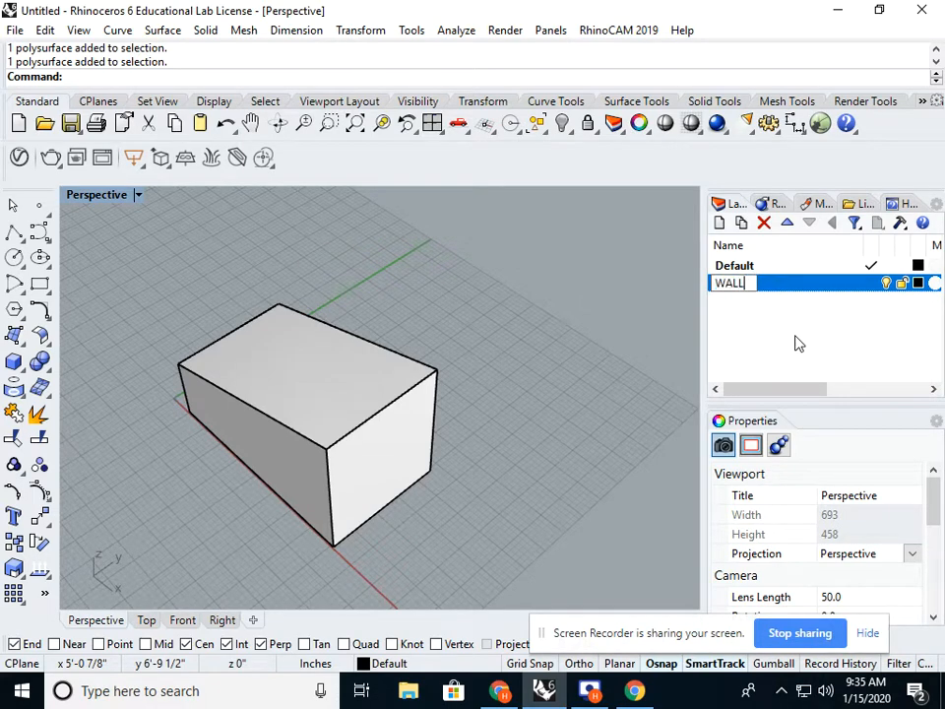
key(Return)
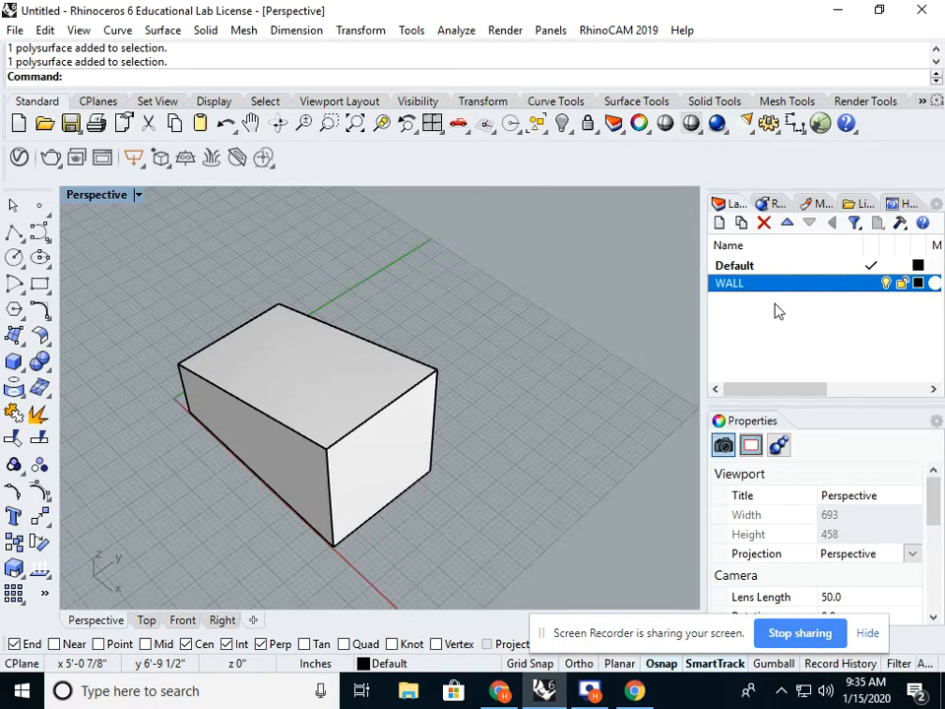
Set the WALL layer's color to Red.
click(887, 285)
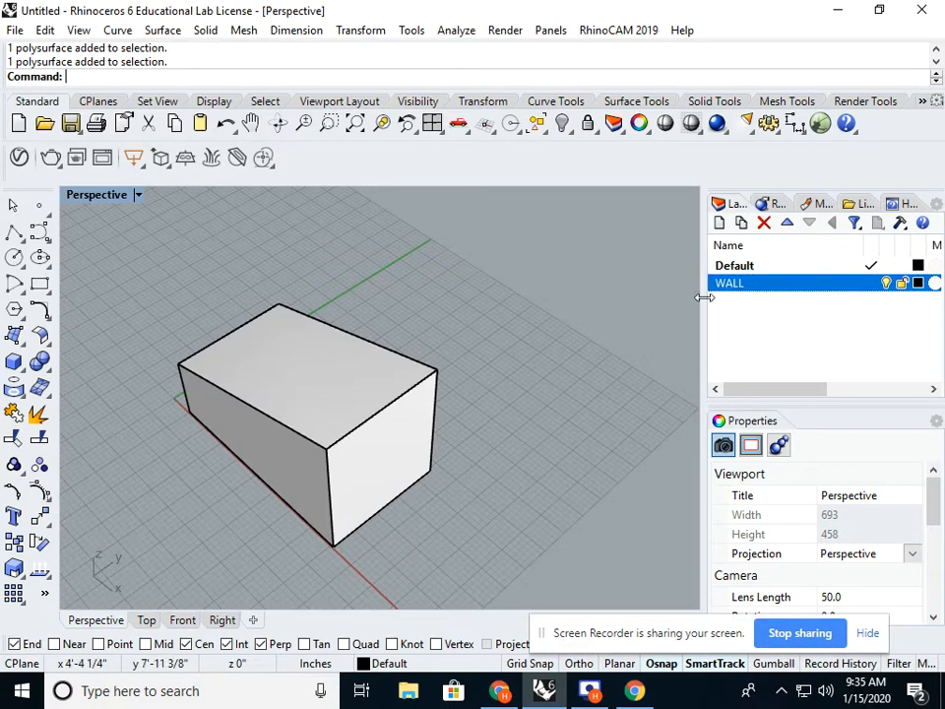
click(918, 284)
click(266, 226)
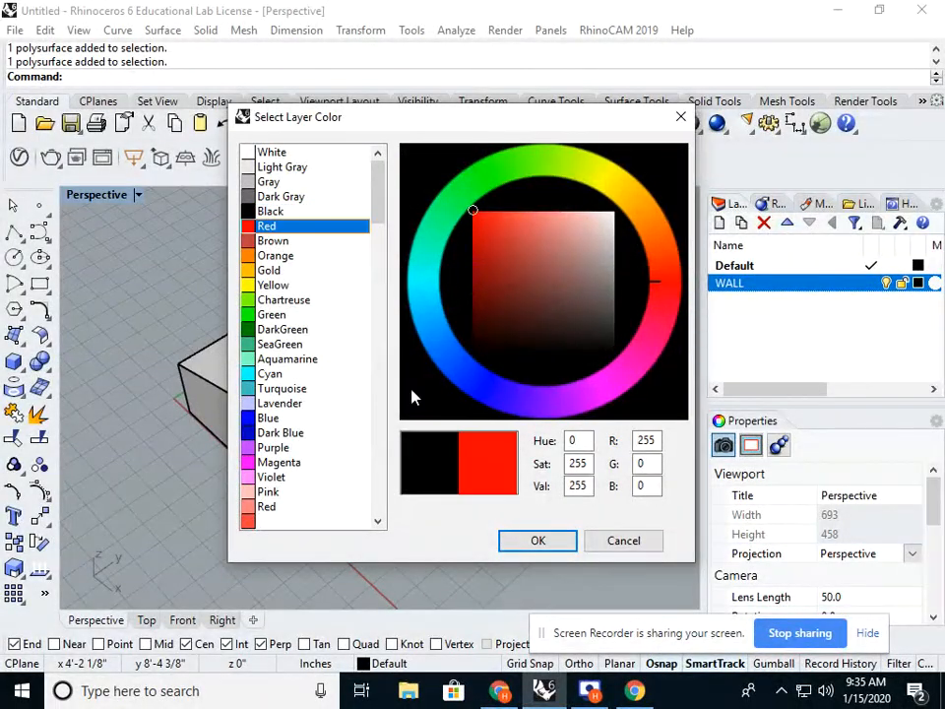
click(537, 540)
Assign the box to the WALL layer.
click(384, 392)
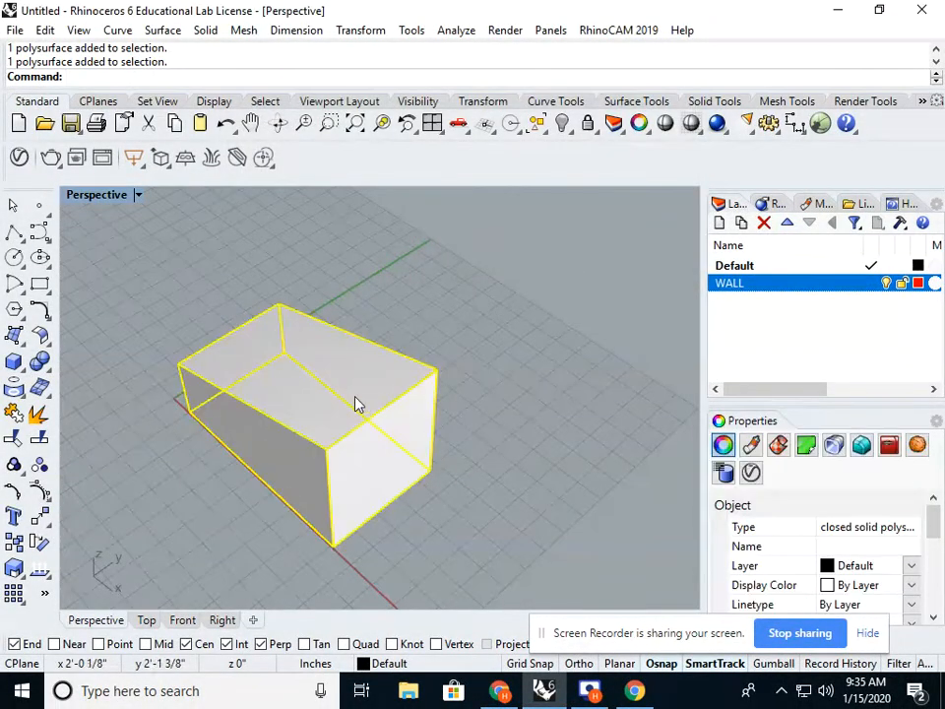
right_click(745, 288)
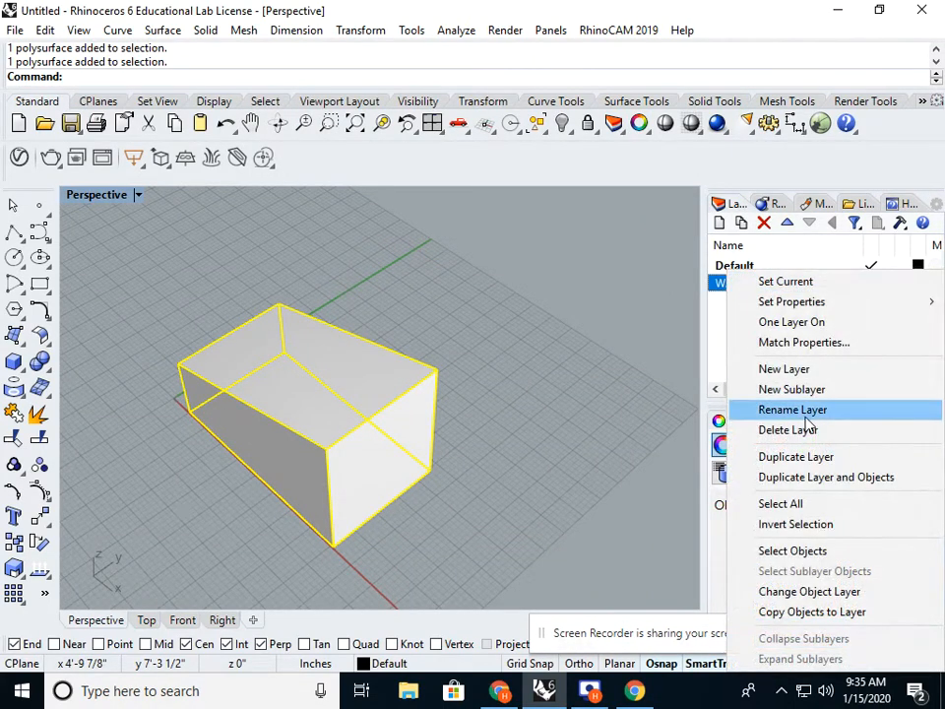
click(814, 591)
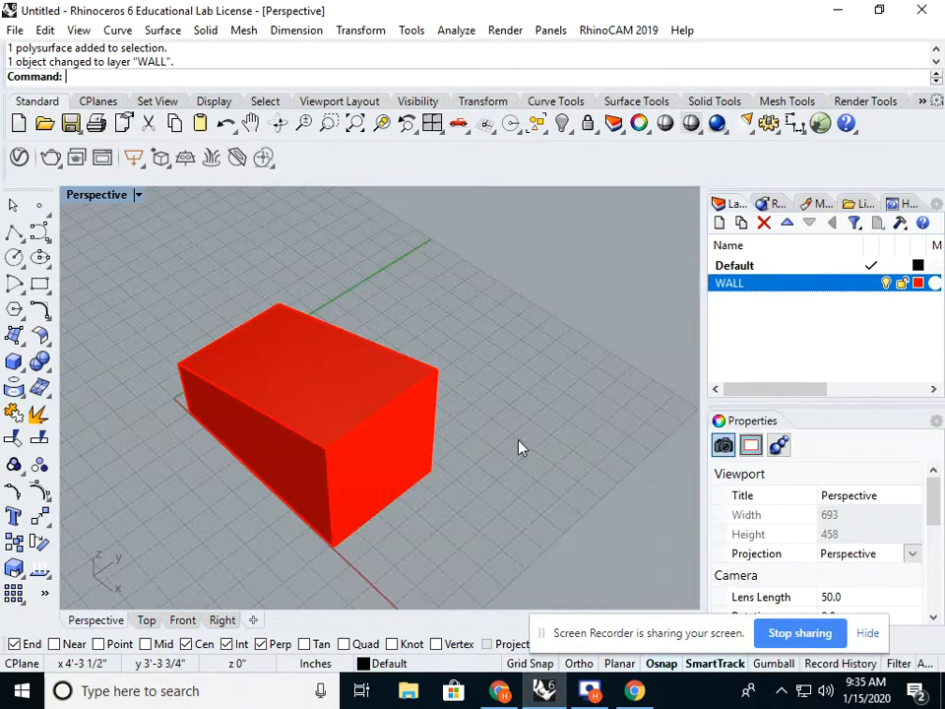
Turn the WALL layer's visibility off and back on, and lock the layer.
mouse_move(519, 448)
right_down()
mouse_move(502, 416)
mouse_move(363, 442)
mouse_move(255, 426)
mouse_move(367, 490)
mouse_move(492, 439)
mouse_move(500, 445)
right_up()
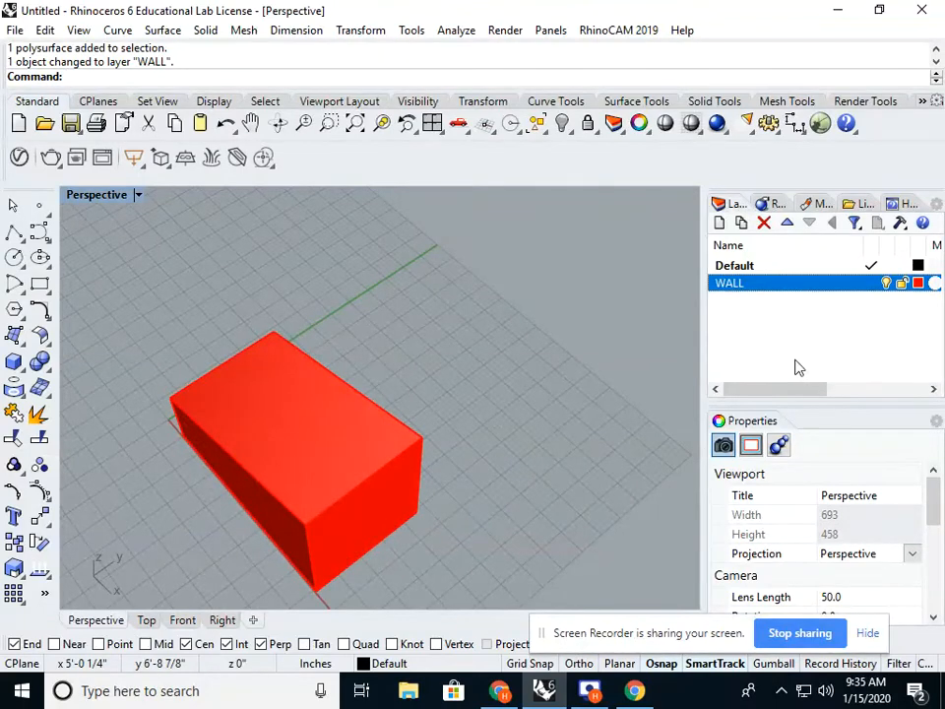
click(887, 284)
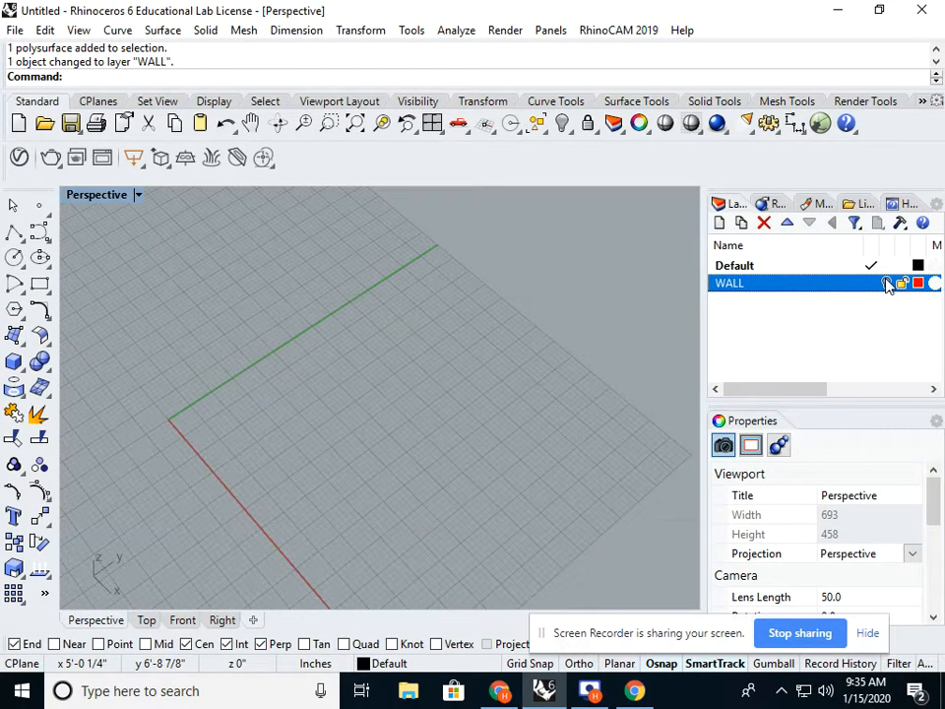
click(888, 283)
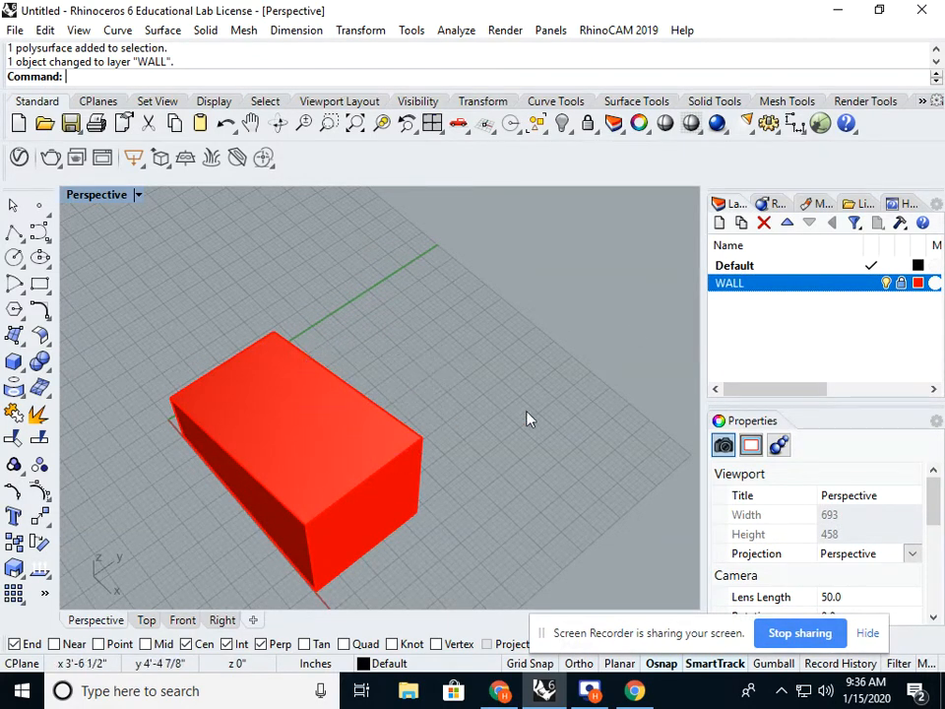
Change the WALL layer's color to Green and unlock the layer.
click(918, 283)
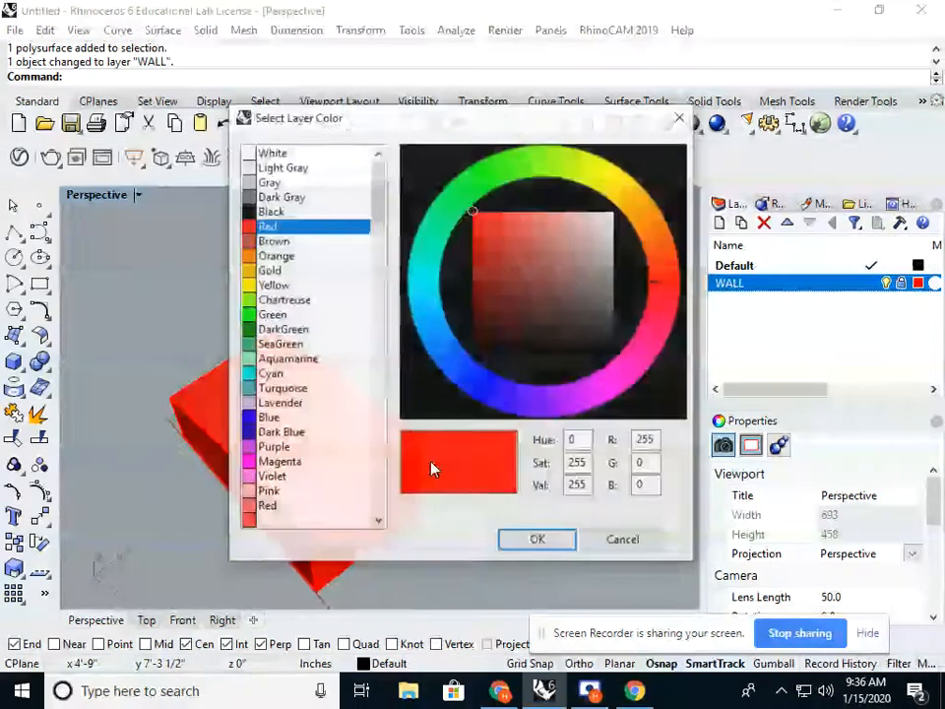
click(280, 315)
click(504, 542)
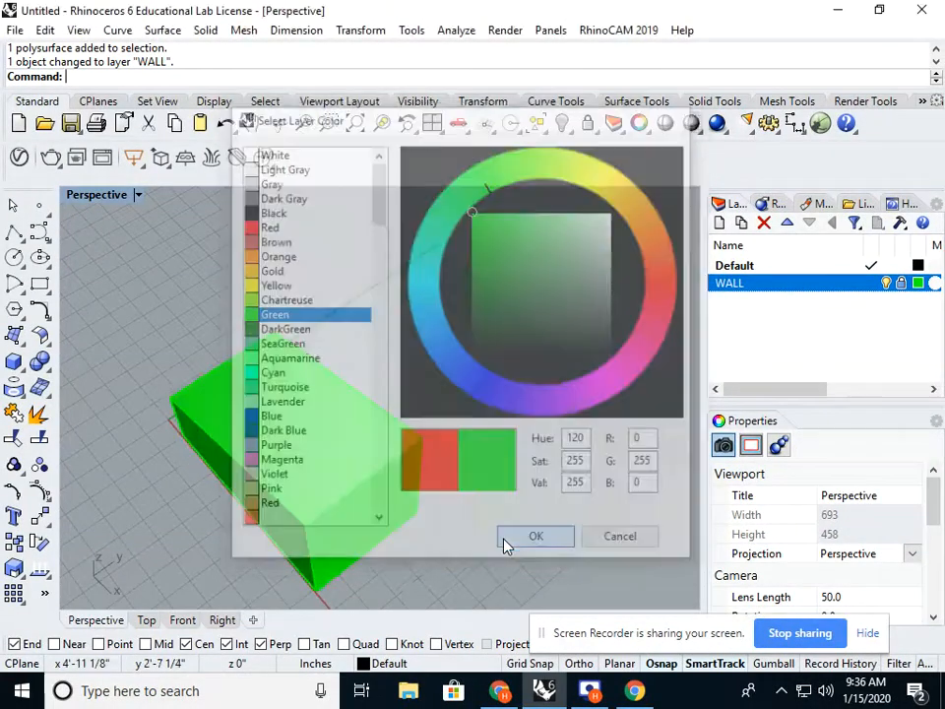
drag(395, 401, 421, 406)
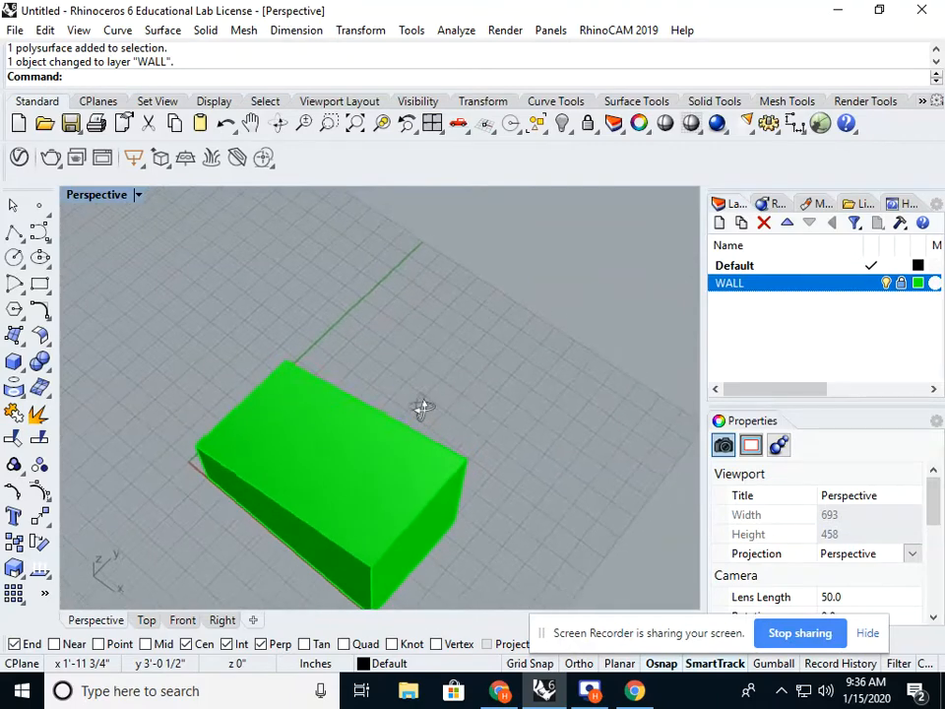
right_drag(422, 408, 386, 401)
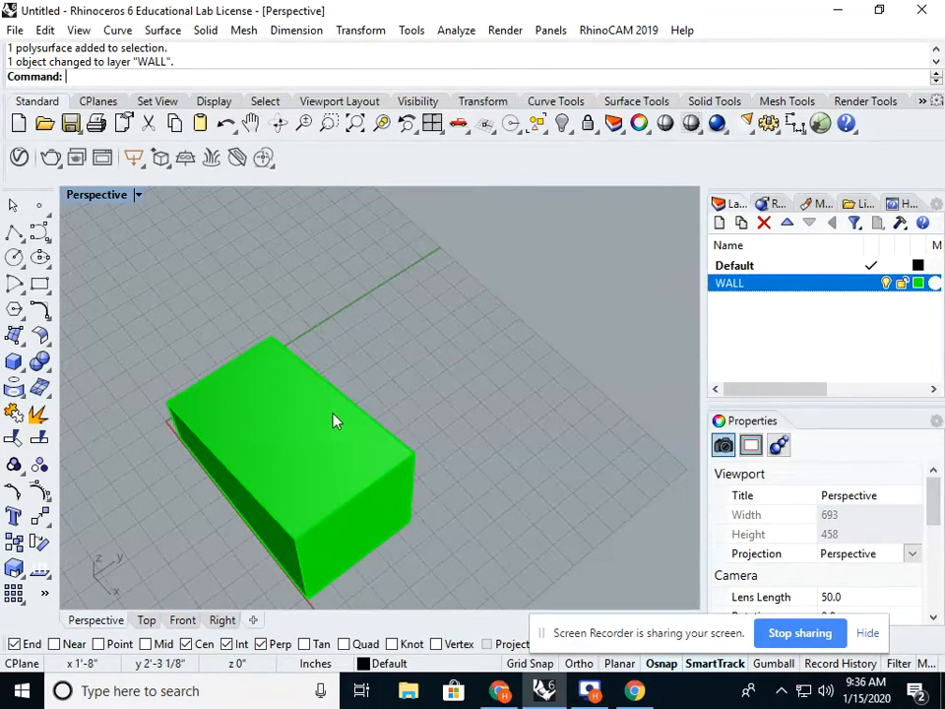
Move the green box a short distance across the grid and copy it to the Default layer.
drag(333, 422, 314, 443)
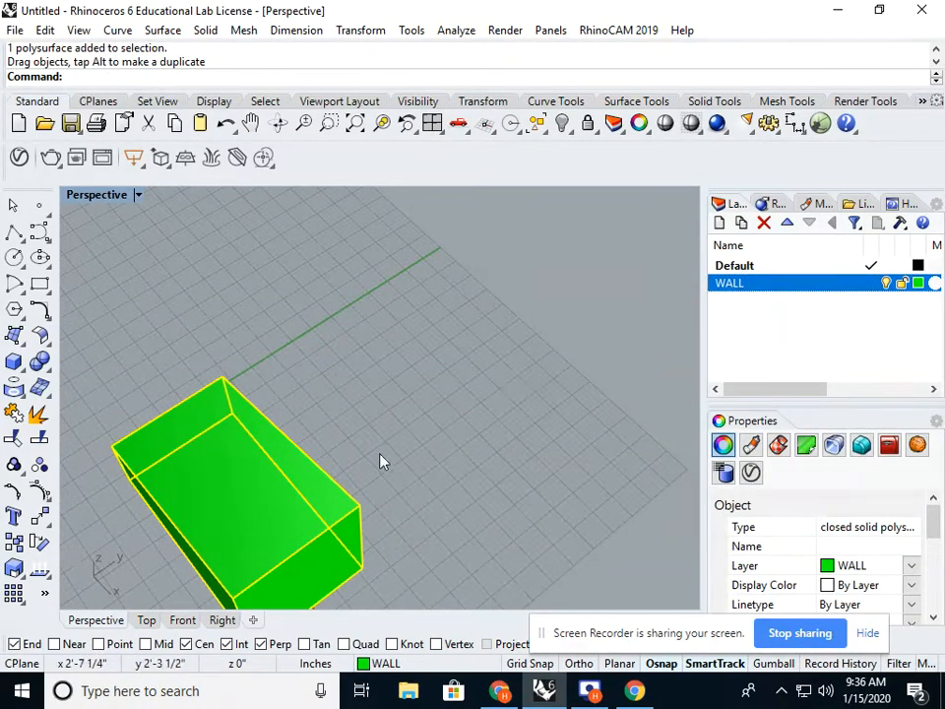
right_click(734, 266)
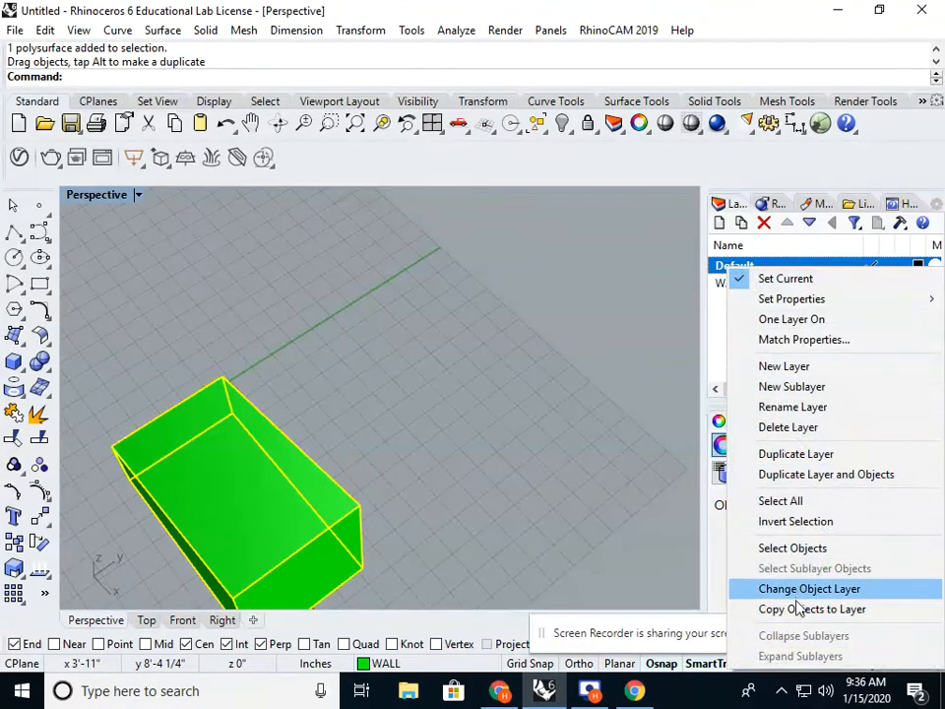
click(798, 609)
click(527, 460)
right_drag(526, 459, 479, 419)
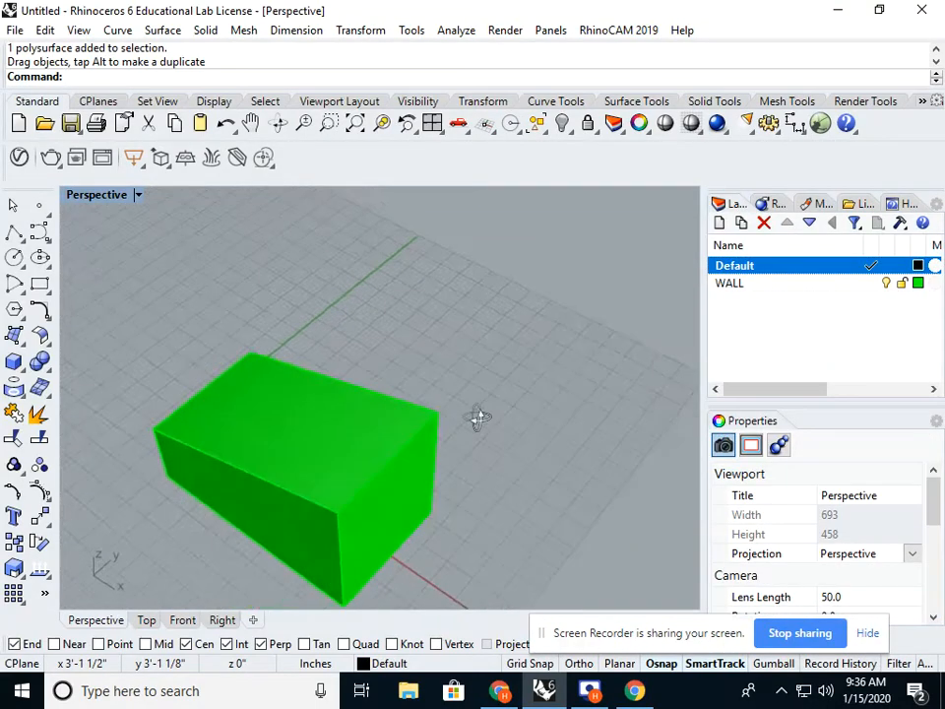
Delete the black box copy on the Default layer and the green box on the WALL layer.
click(376, 449)
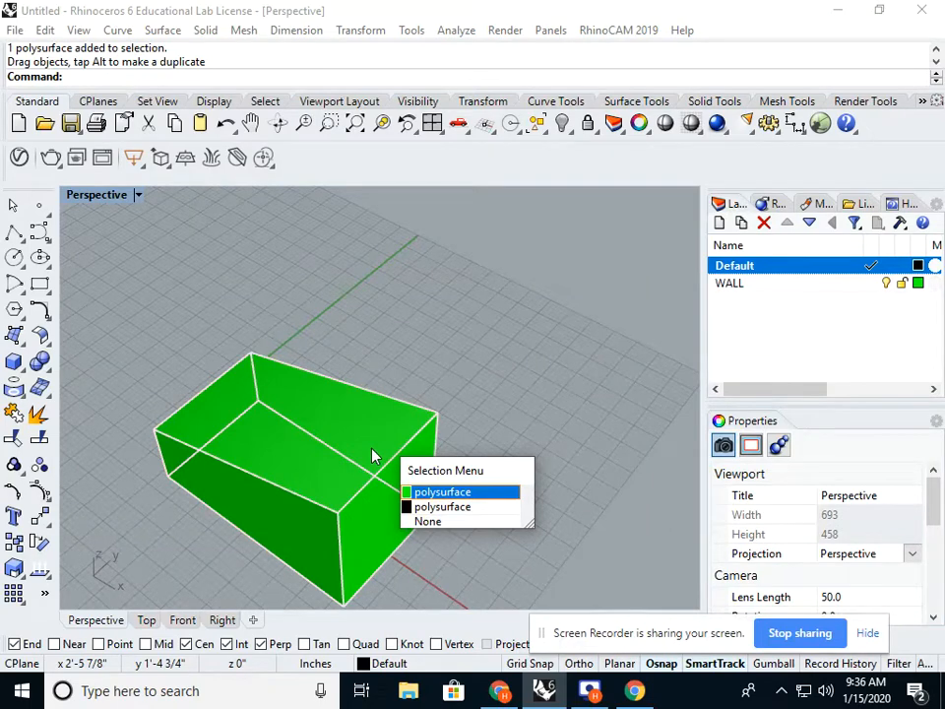
click(418, 506)
key(Delete)
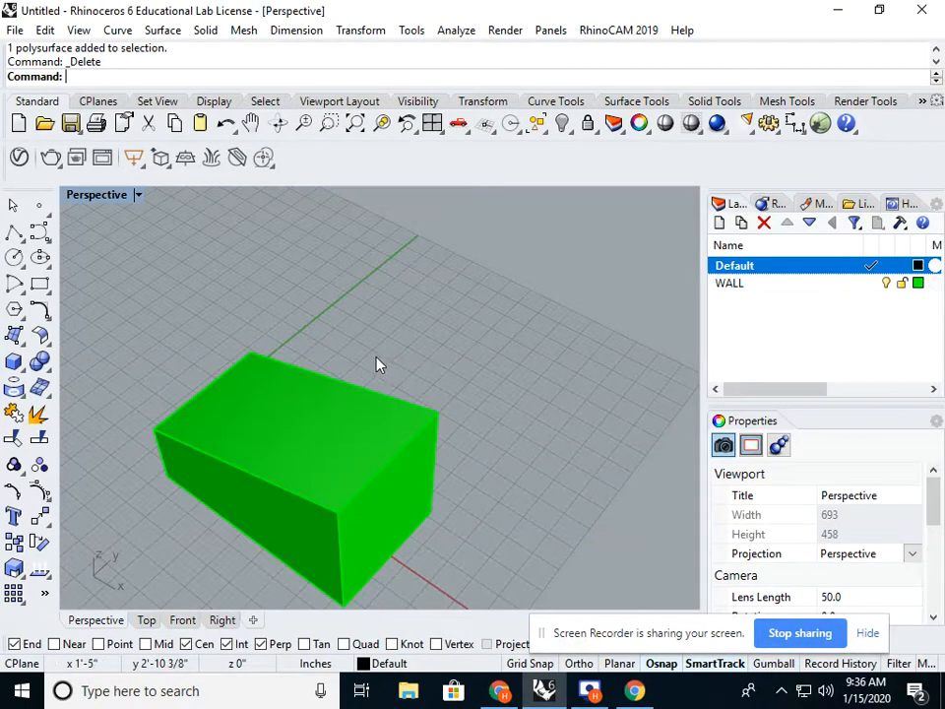
click(365, 447)
key(Delete)
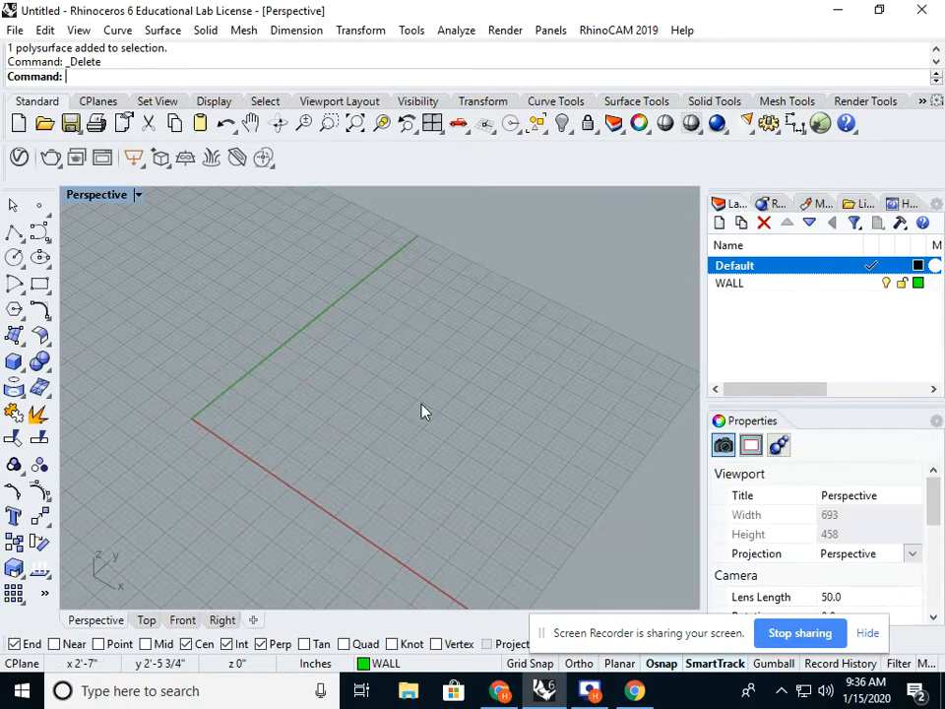
right_drag(404, 332, 508, 414)
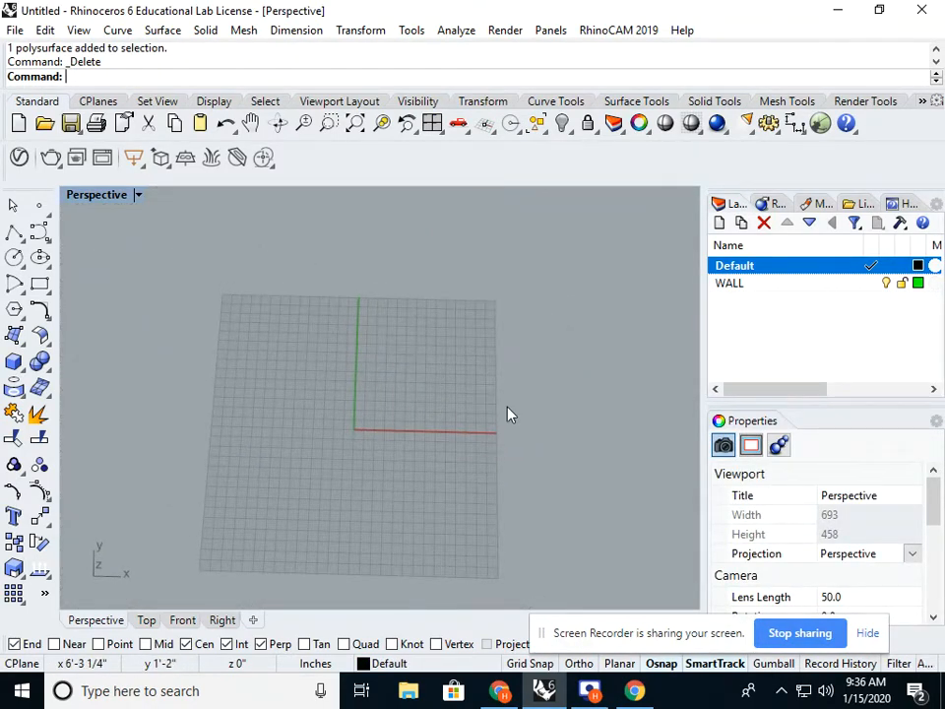
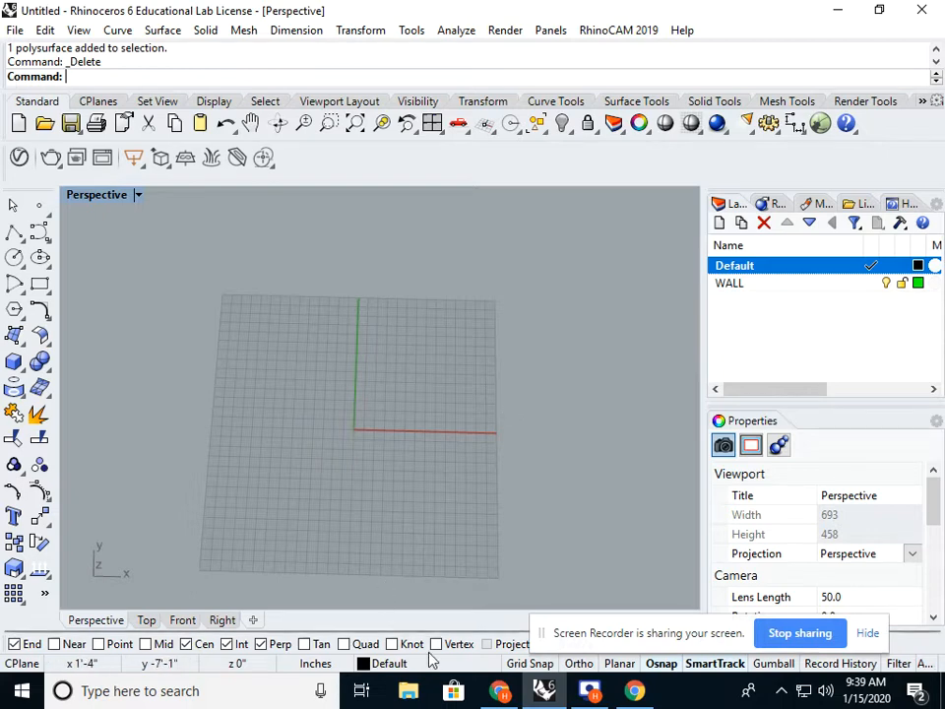
Switch to Google Drive in Chrome and close the sydney opera2.jpg preview.
click(500, 690)
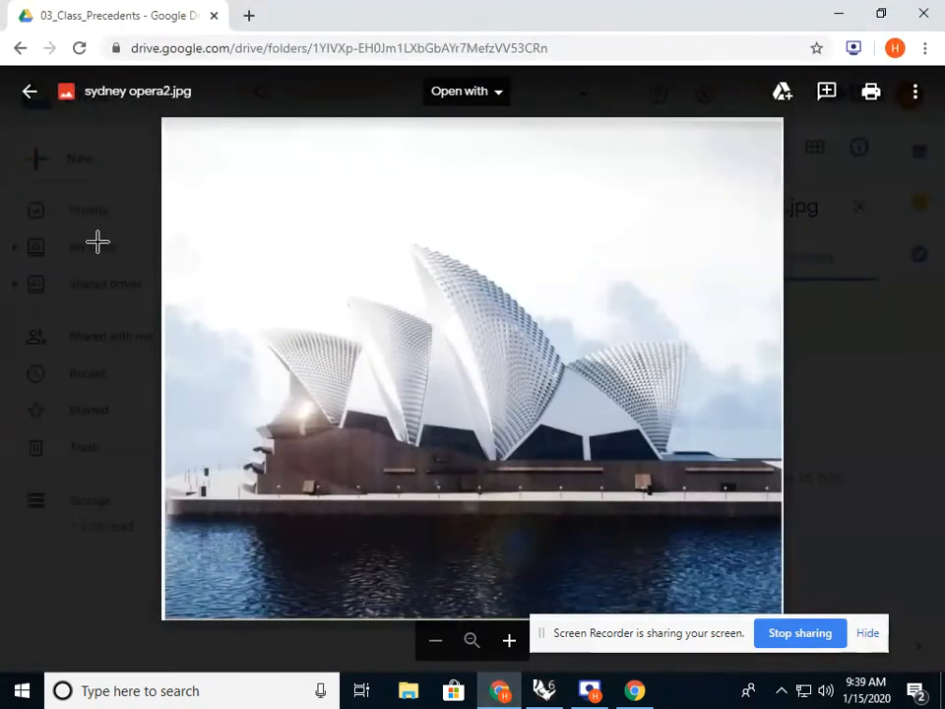
click(30, 91)
click(435, 268)
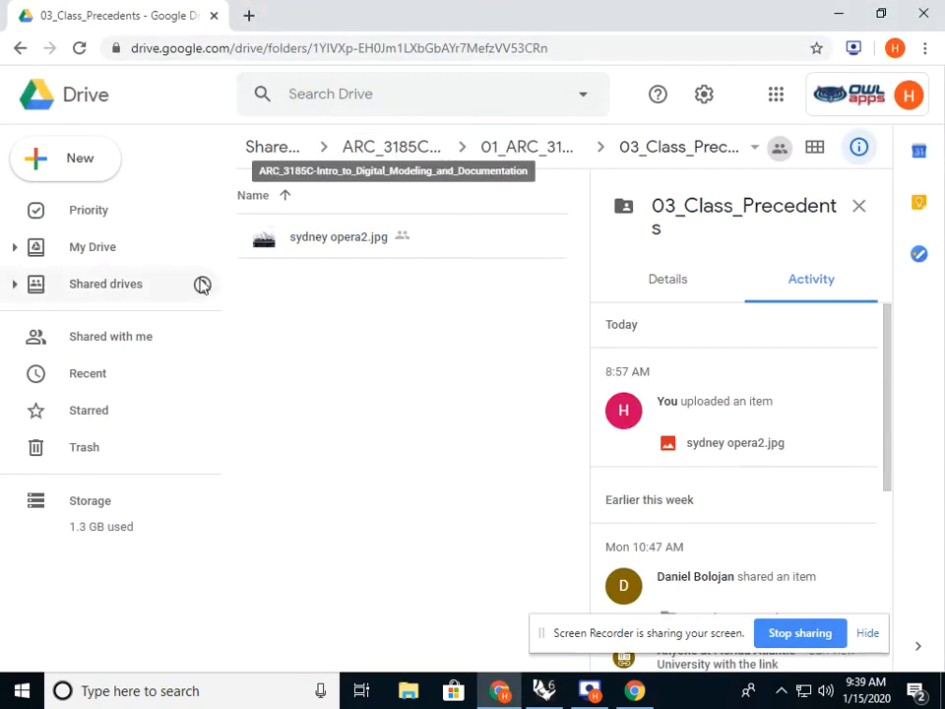
Open 04_Precedent_Pool inside the shared ARC_3185C-Intro_to_Digital_Modeling_and_Documentation folder and look through its list of precedent folders.
click(129, 343)
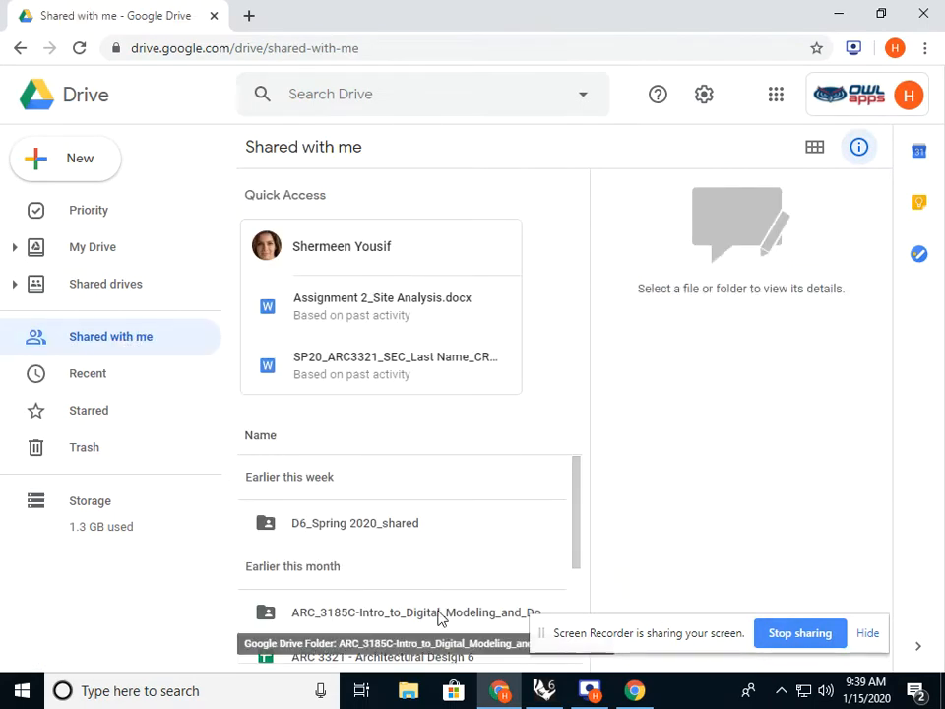
drag(574, 515, 575, 542)
double_click(483, 559)
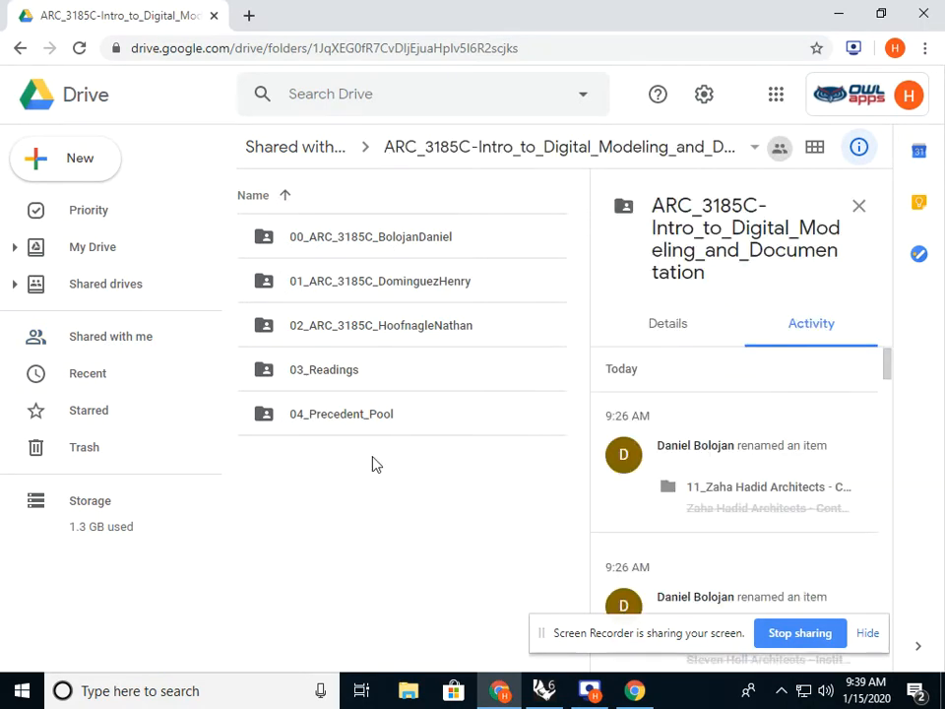
double_click(358, 414)
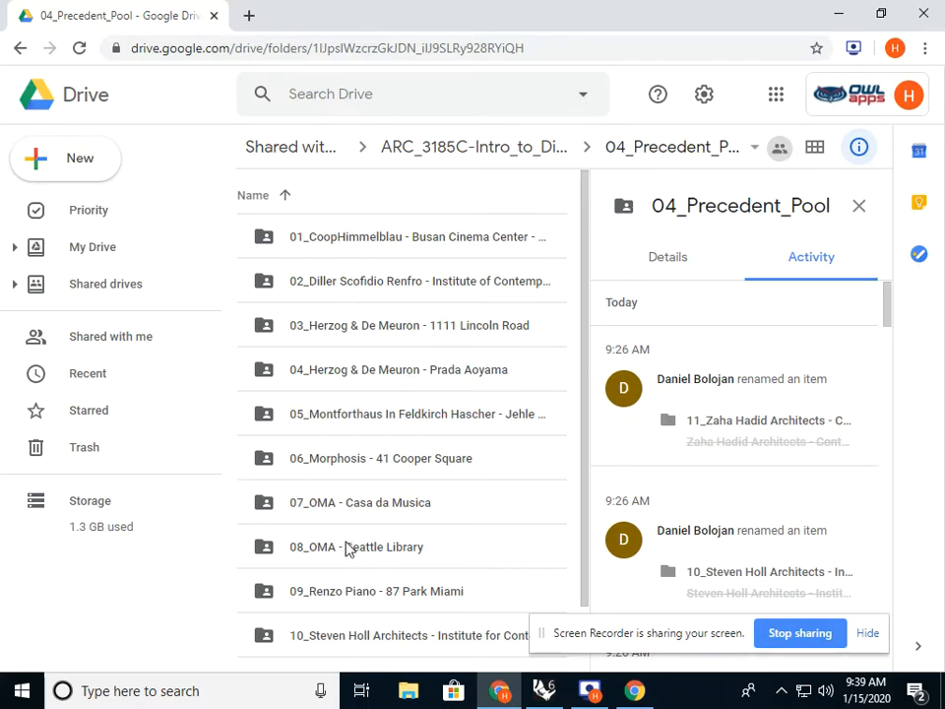
scroll(346, 532, down, 1)
scroll(347, 526, up, 1)
scroll(508, 435, down, 1)
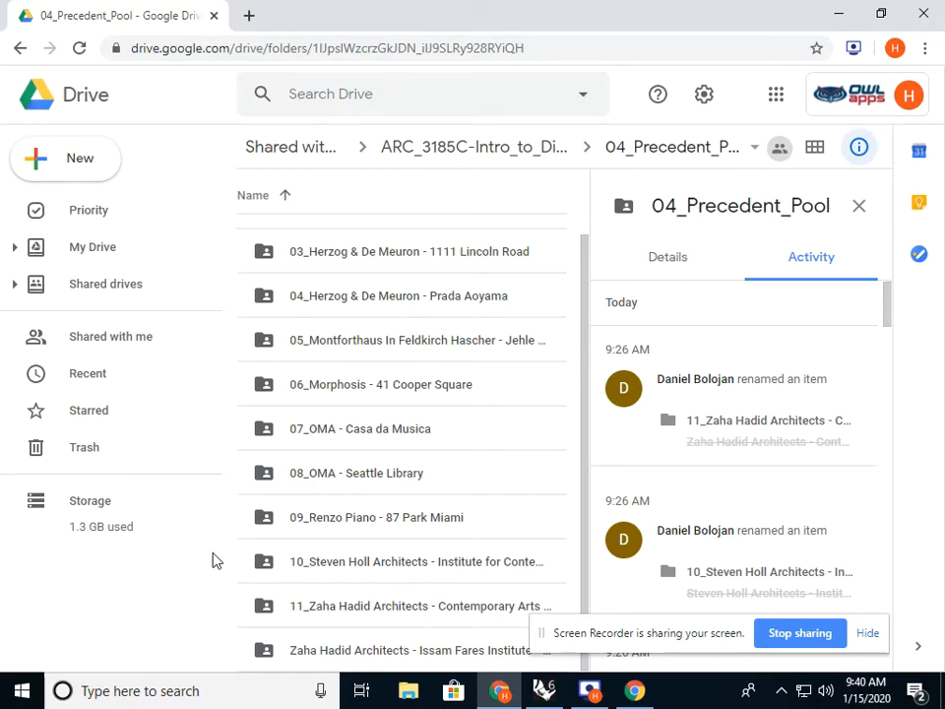
Return to the items shared with the account, reopen the ARC_3185C course folder, and review the precedents in 04_Precedent_Pool again.
click(115, 349)
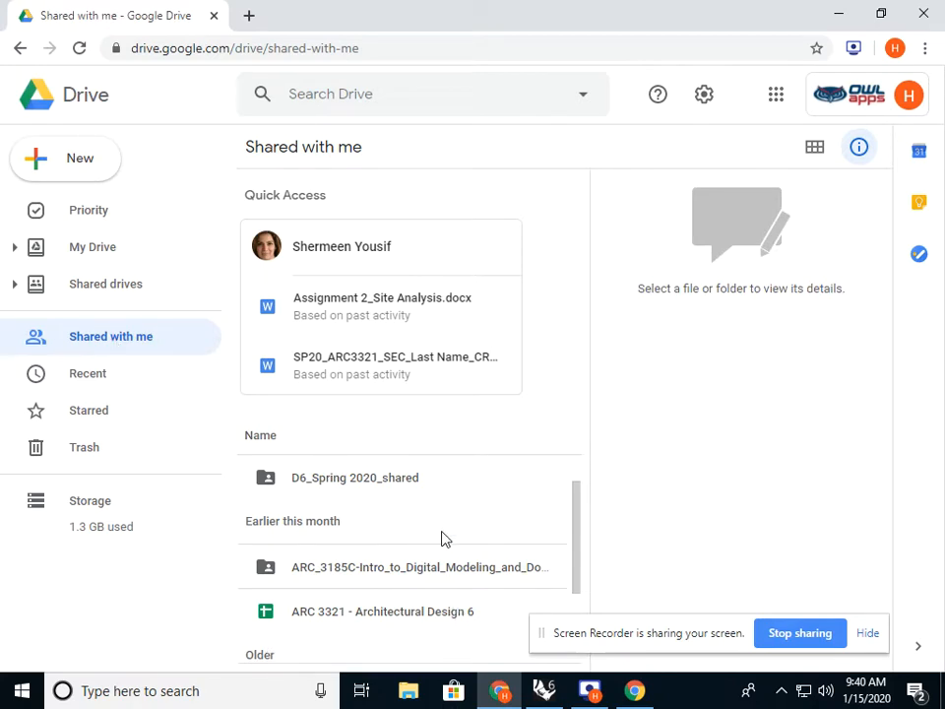
scroll(443, 538, down, 2)
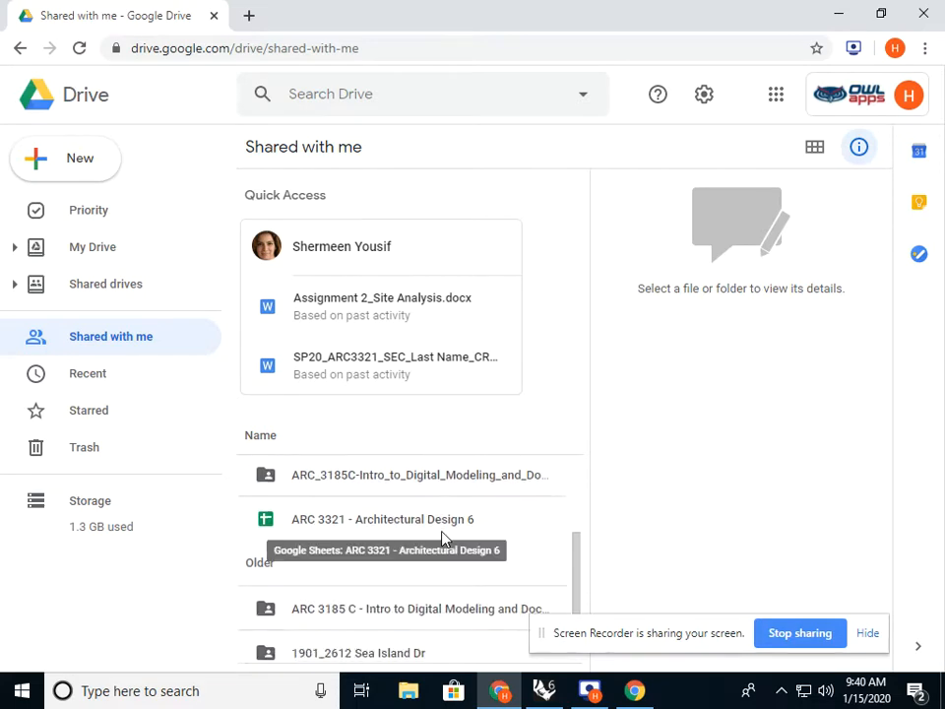
double_click(339, 476)
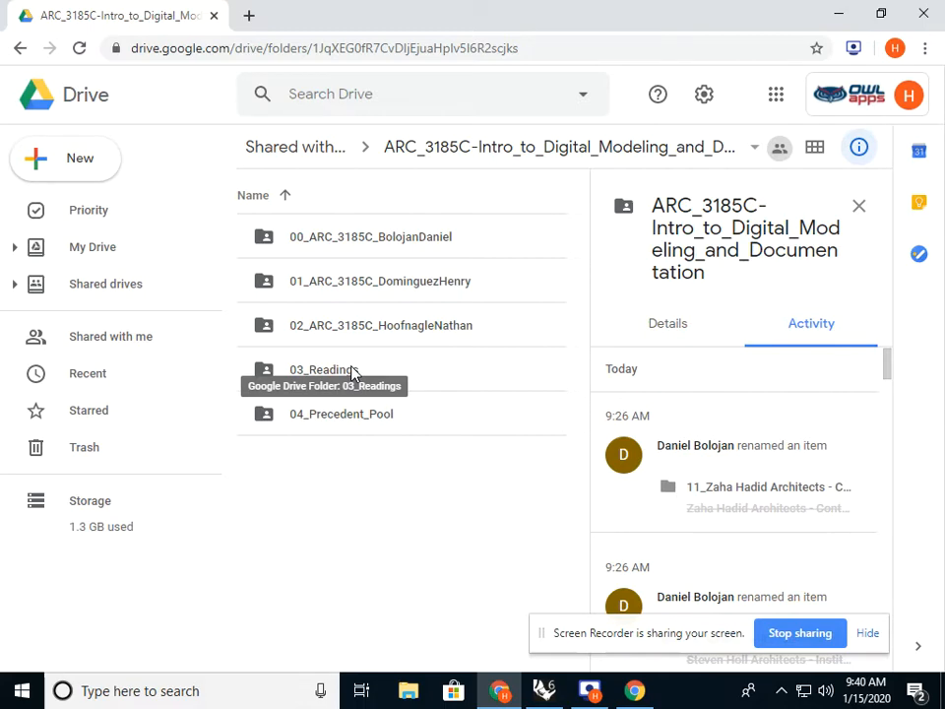
double_click(346, 418)
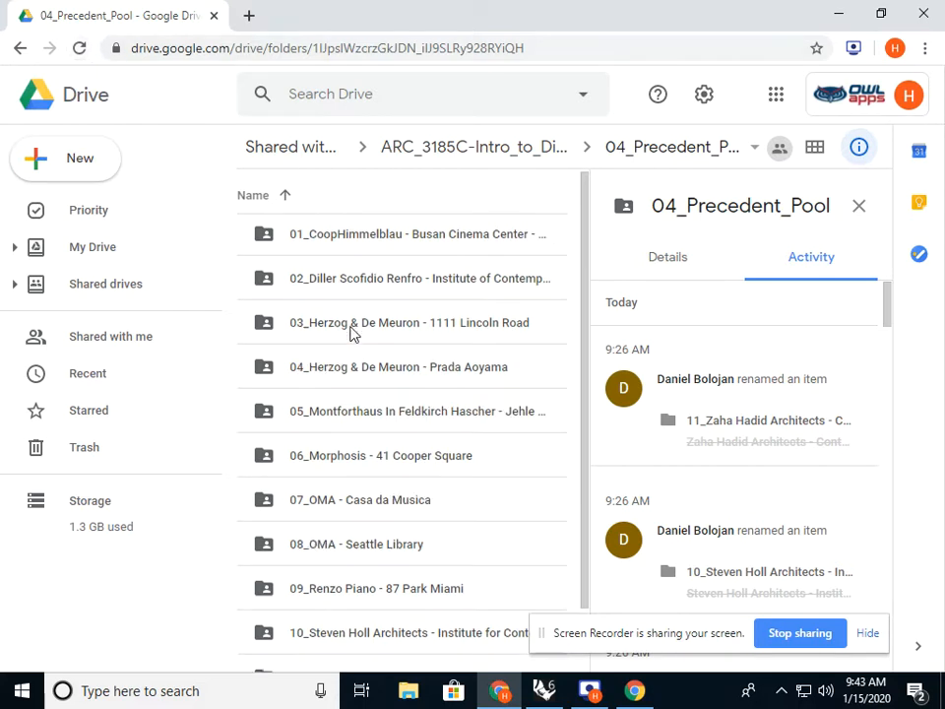
scroll(355, 336, down, 1)
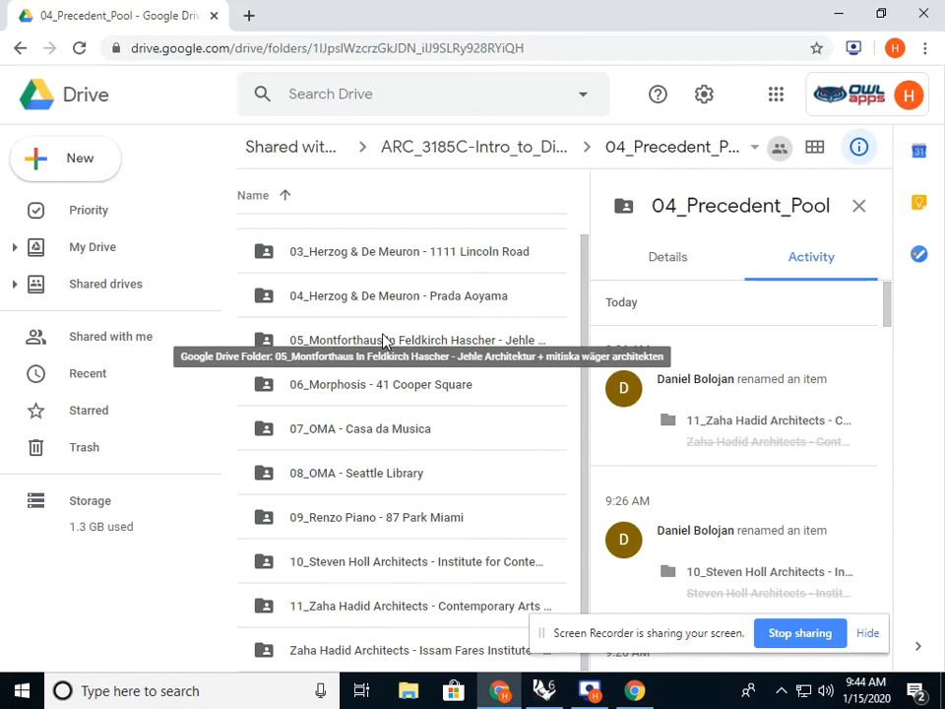
click(591, 687)
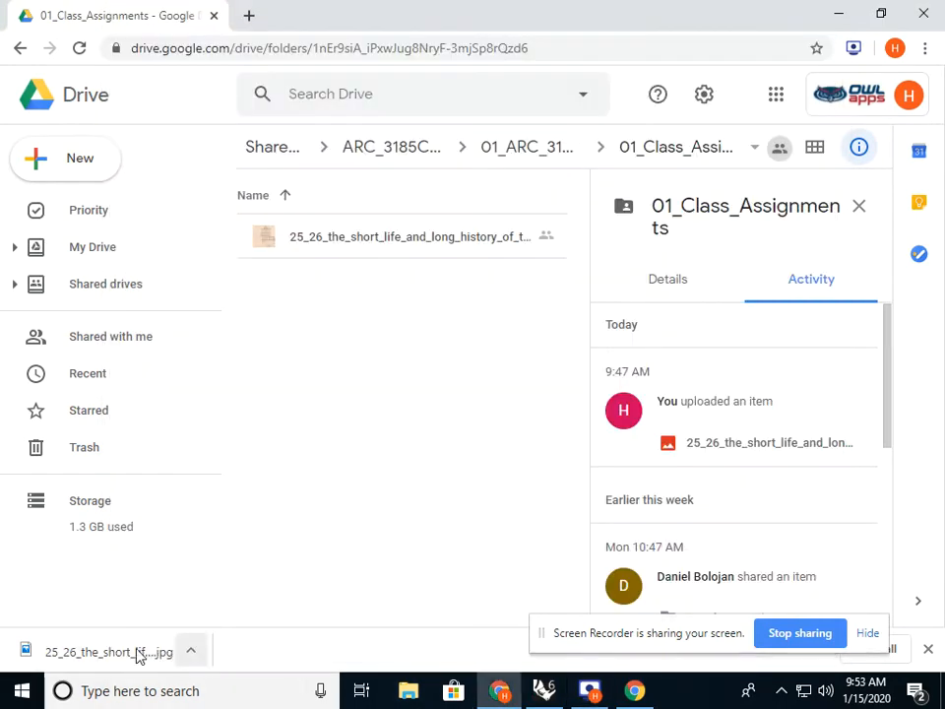
Show the downloaded pagoda section JPG in the Downloads folder and look through the actions available for the file.
click(192, 654)
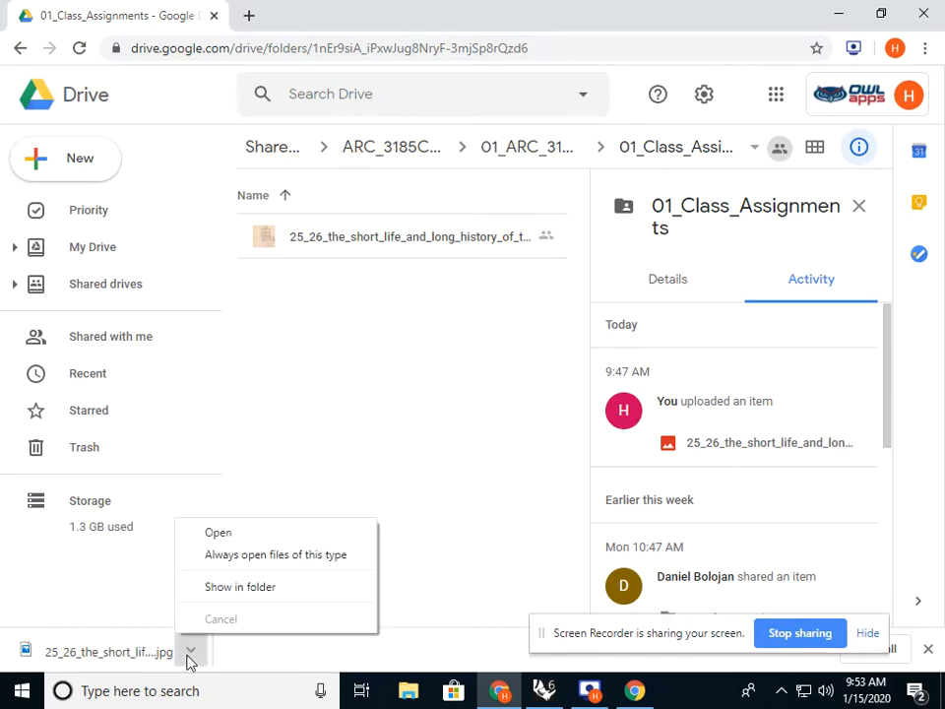
click(226, 595)
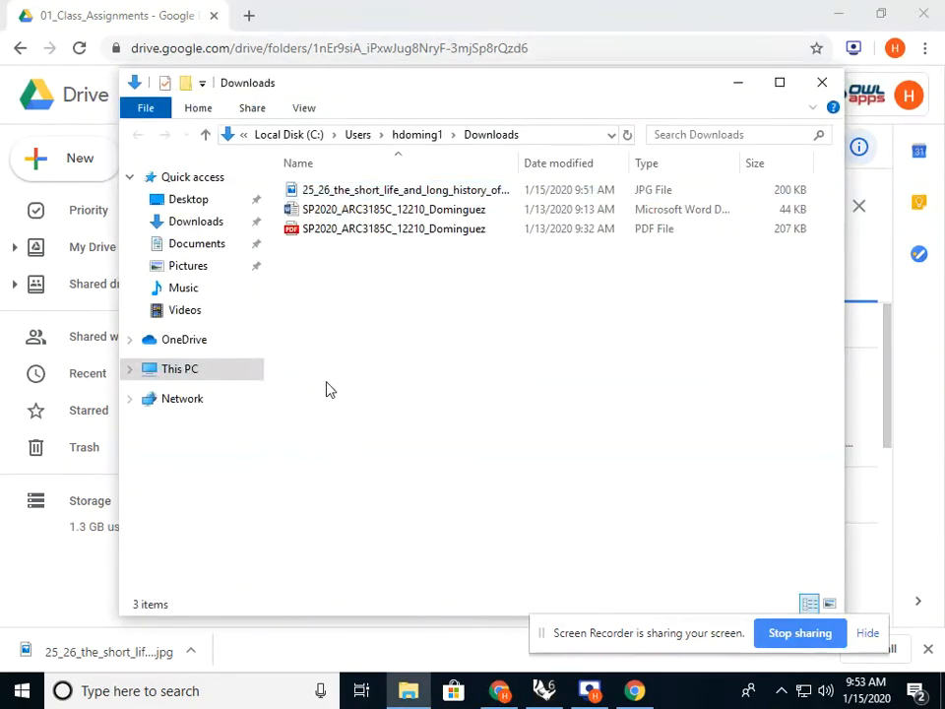
right_click(338, 188)
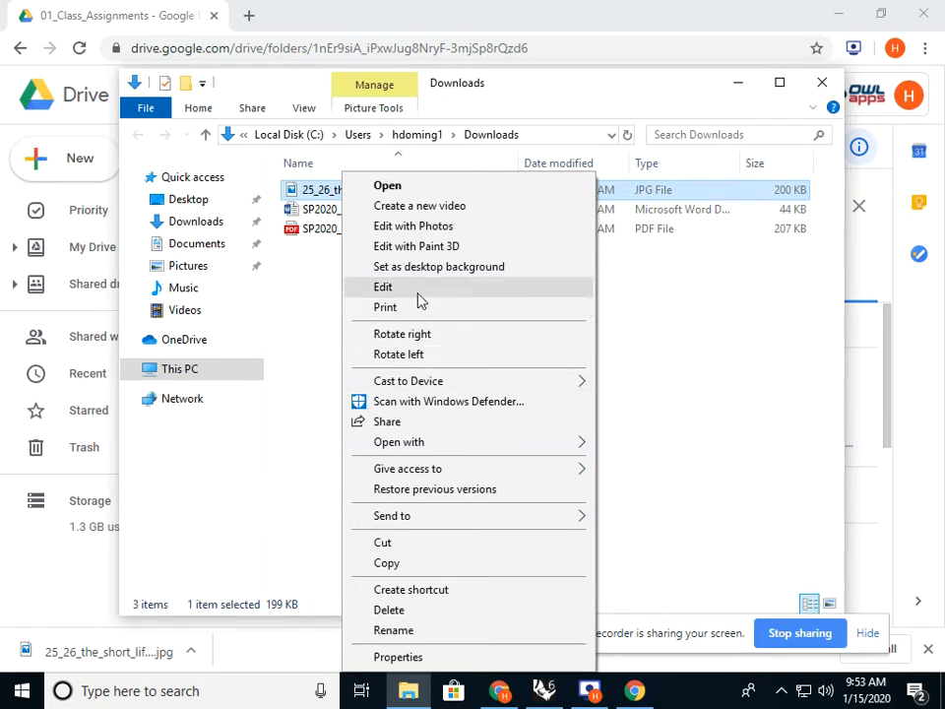
click(670, 328)
Search Windows for Photoshop, launch Adobe Photoshop CC 2019, and dismiss its notice about undo shortcuts.
click(161, 691)
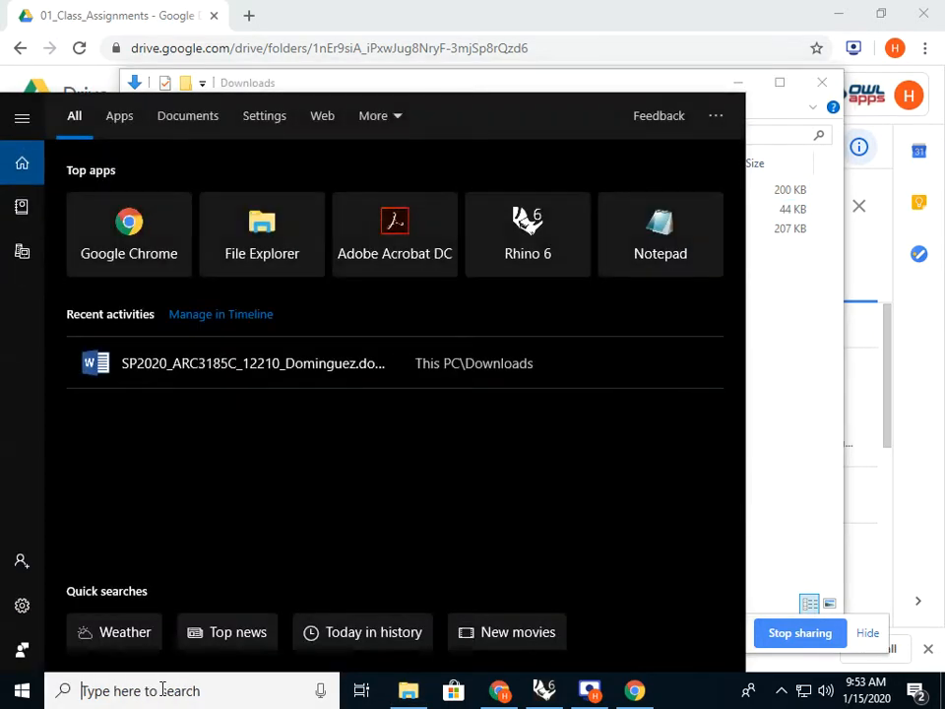
text(PHOTO)
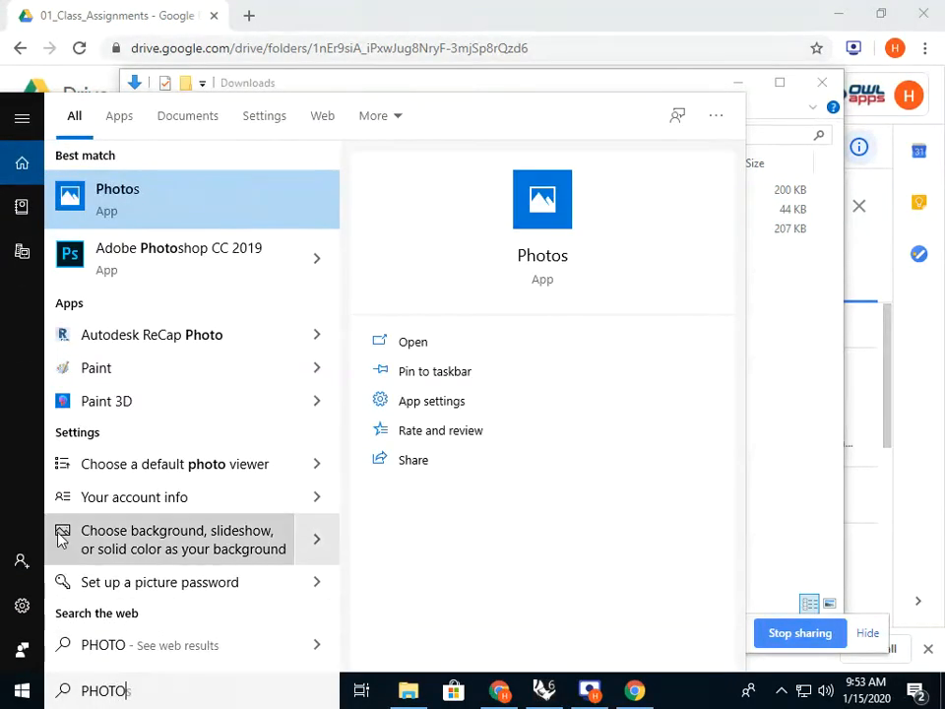
click(138, 276)
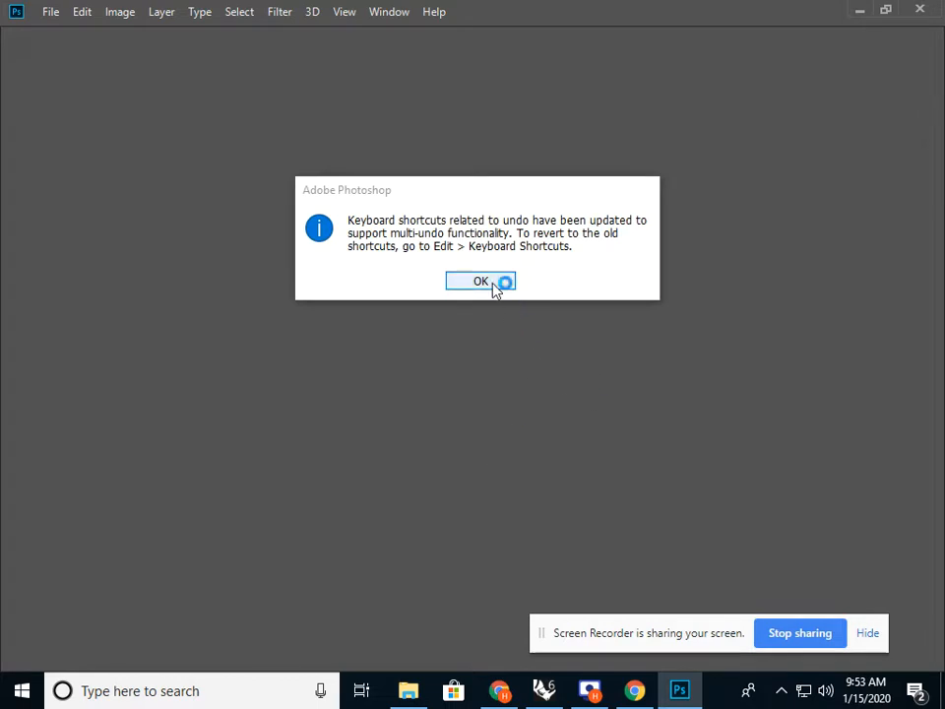
click(495, 287)
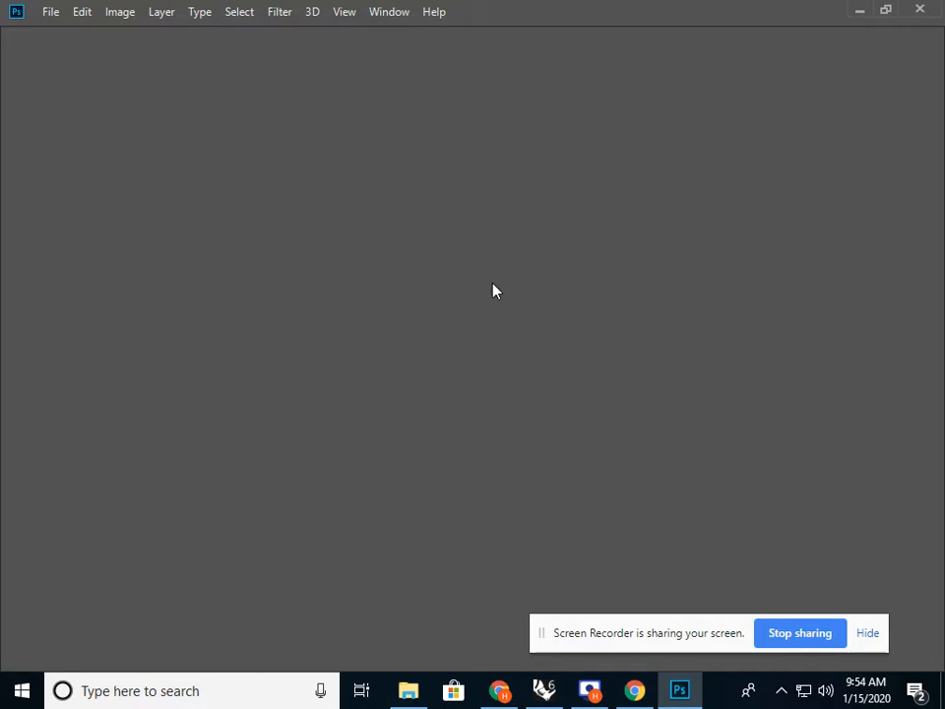
Open 25_26_the_short_life_and_long_history_of_the_pagoda_08.jpg from the Downloads folder in Photoshop, checking the file's location from the Chrome download.
click(49, 12)
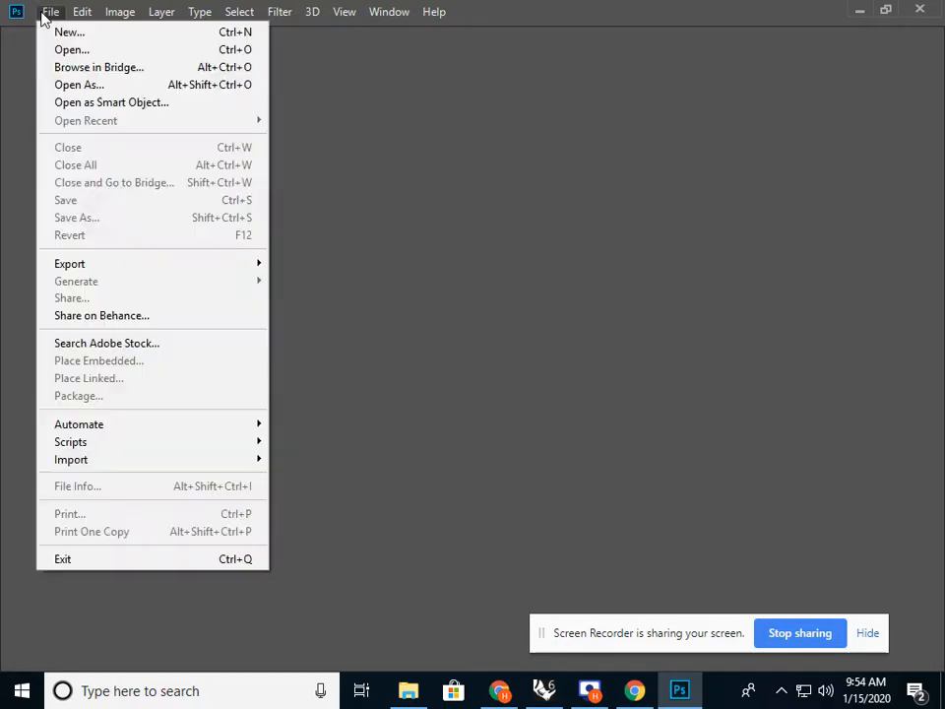
click(61, 52)
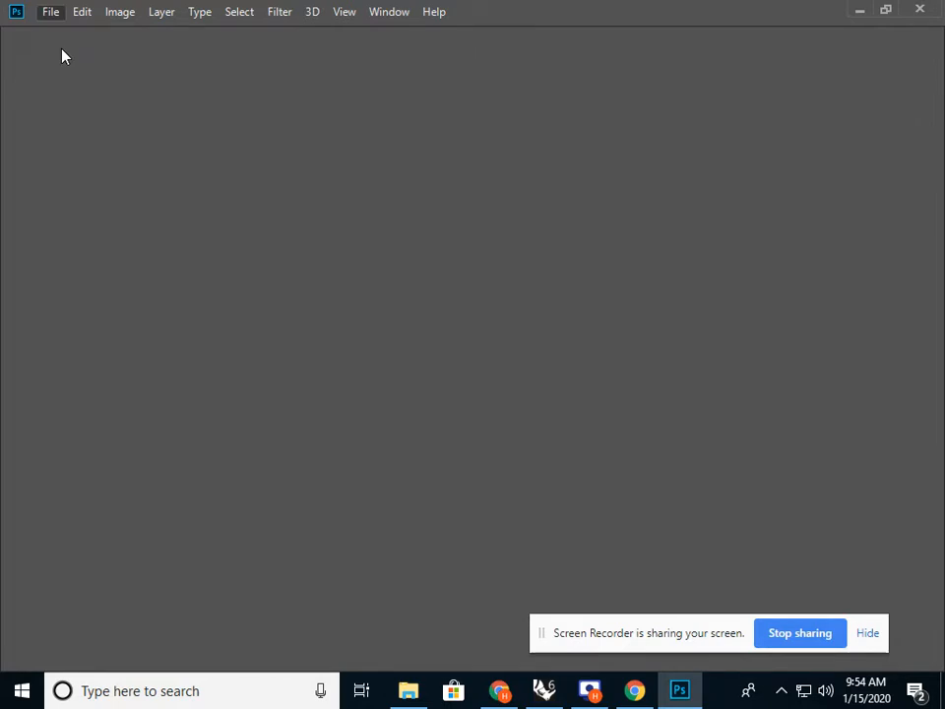
key(ctrl+o)
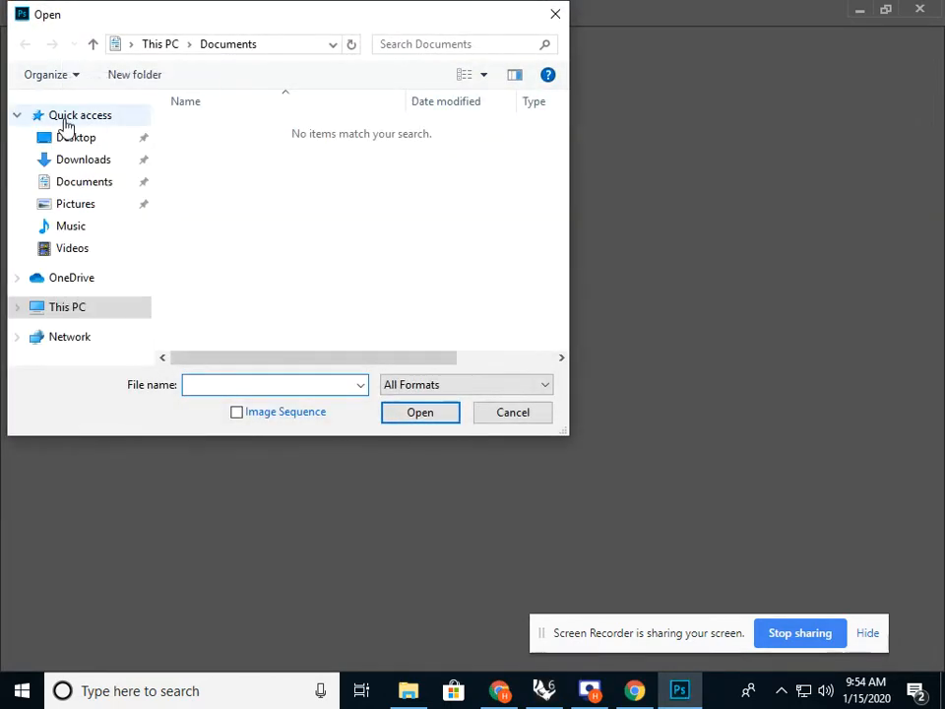
click(71, 161)
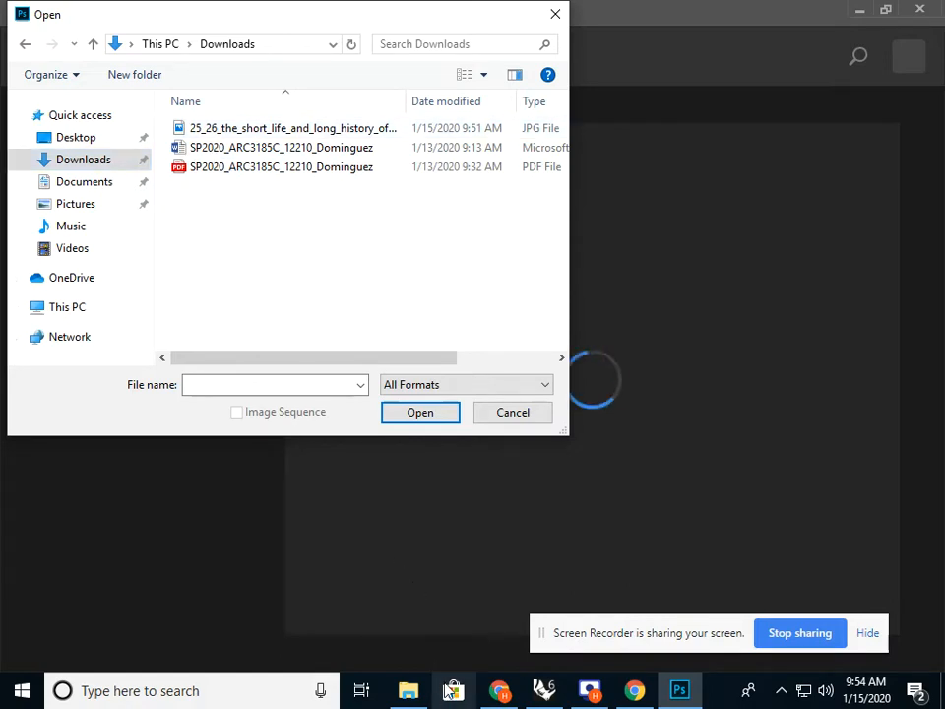
click(500, 691)
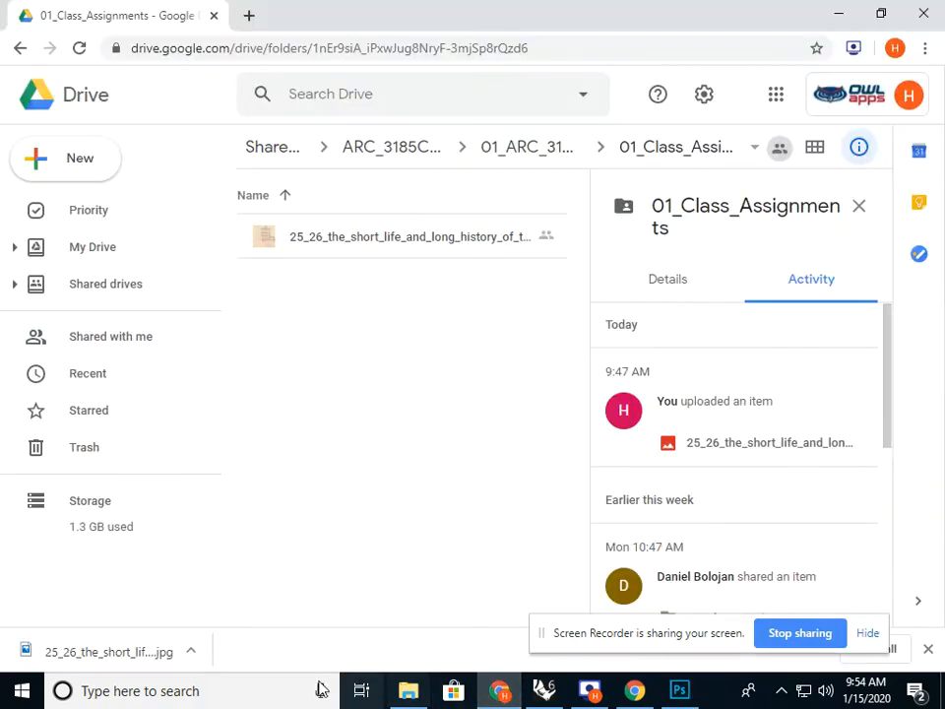
click(196, 656)
click(233, 589)
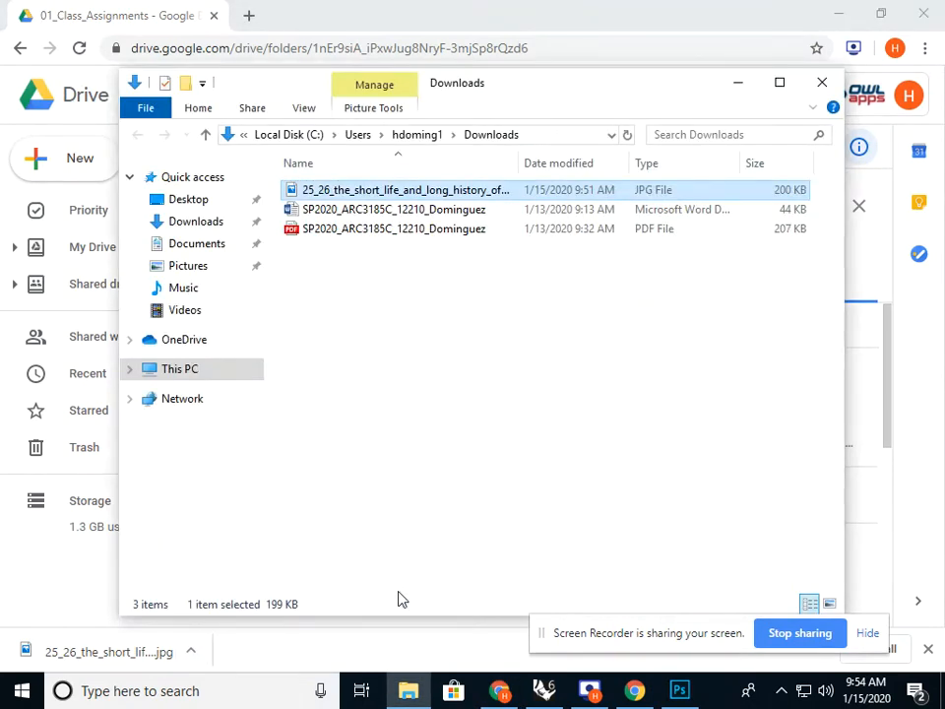
click(678, 691)
click(258, 129)
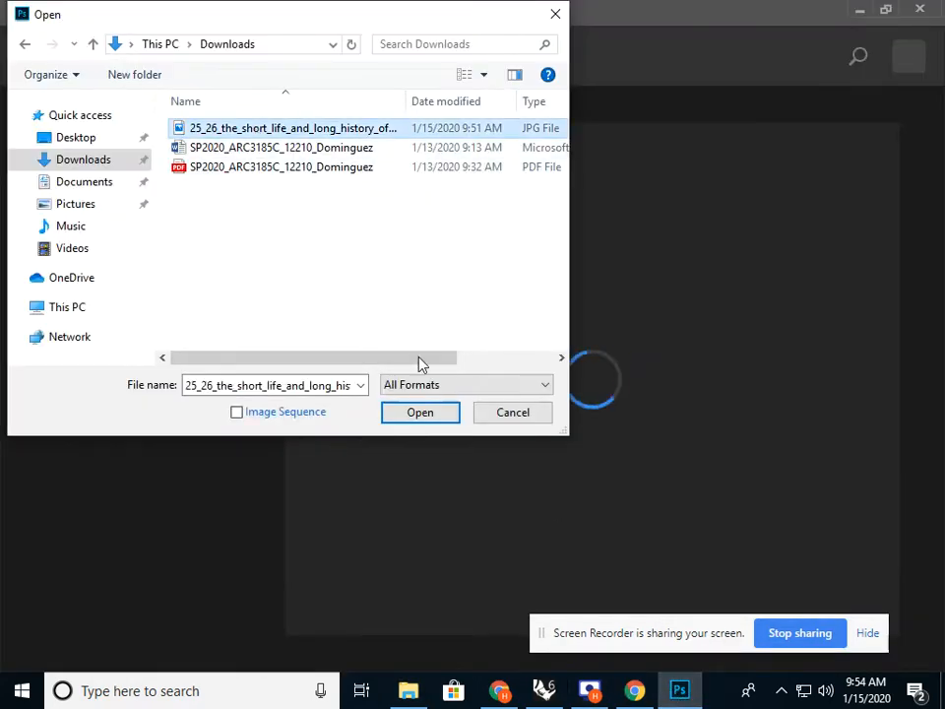
click(420, 412)
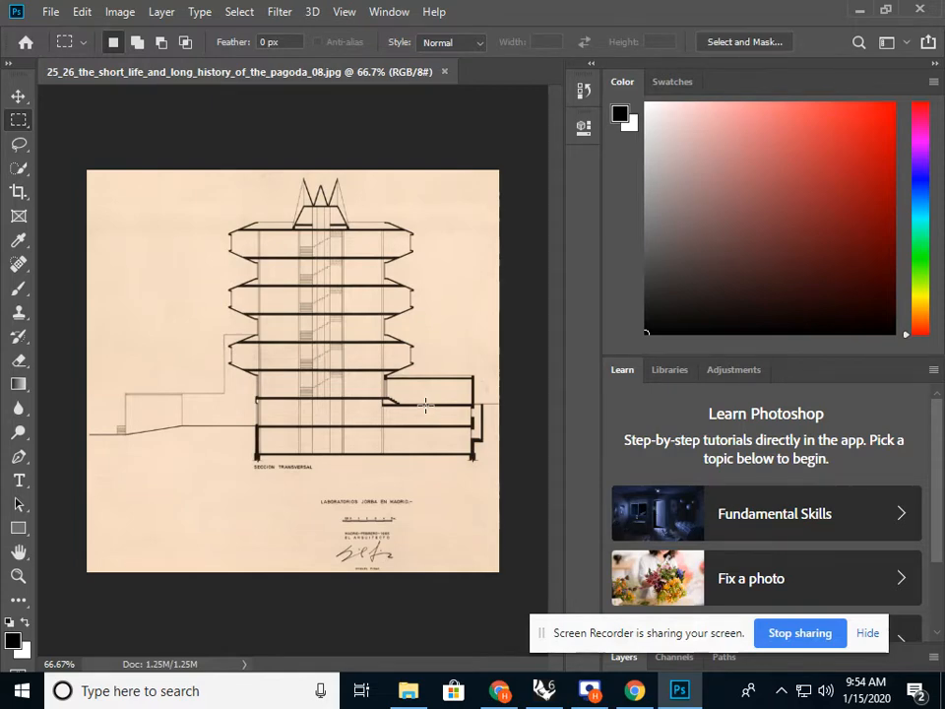
Invert the colors of the pagoda section image to get light linework on a dark background.
key(ctrl+i)
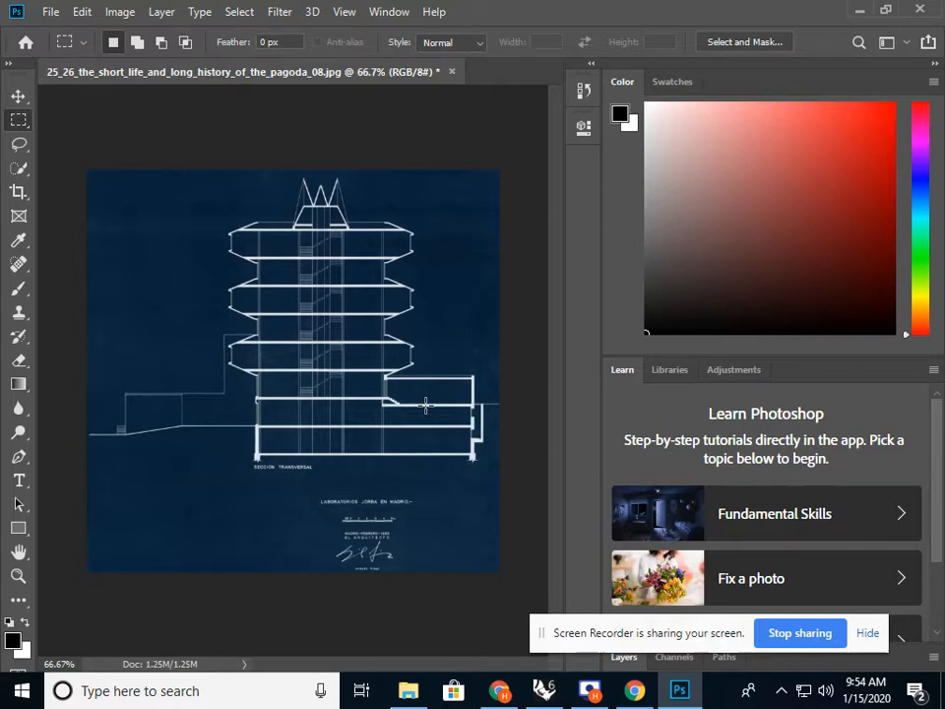
click(48, 14)
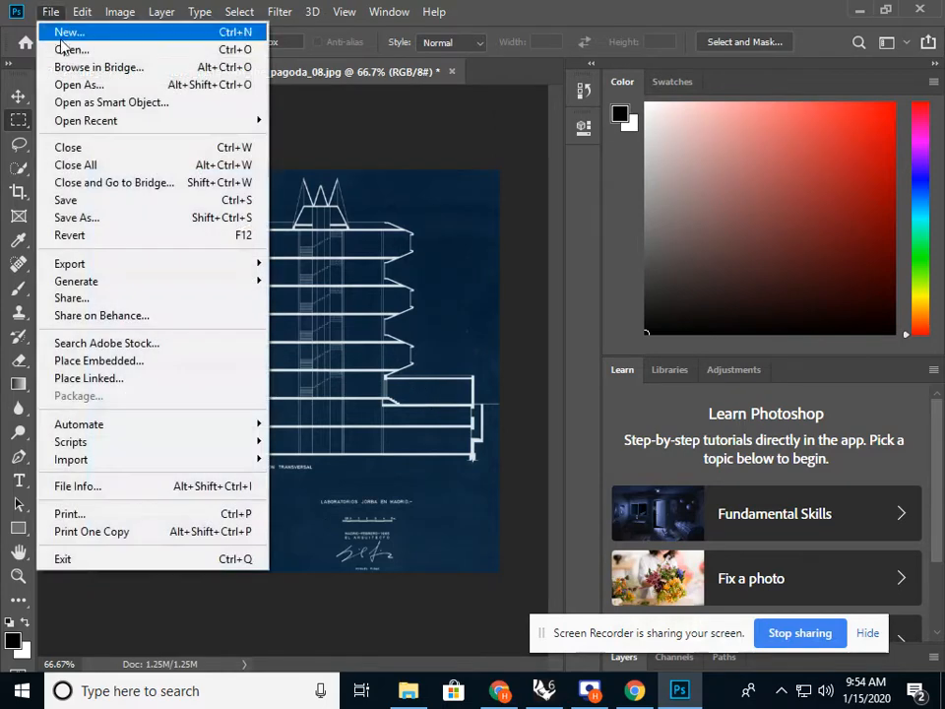
click(481, 92)
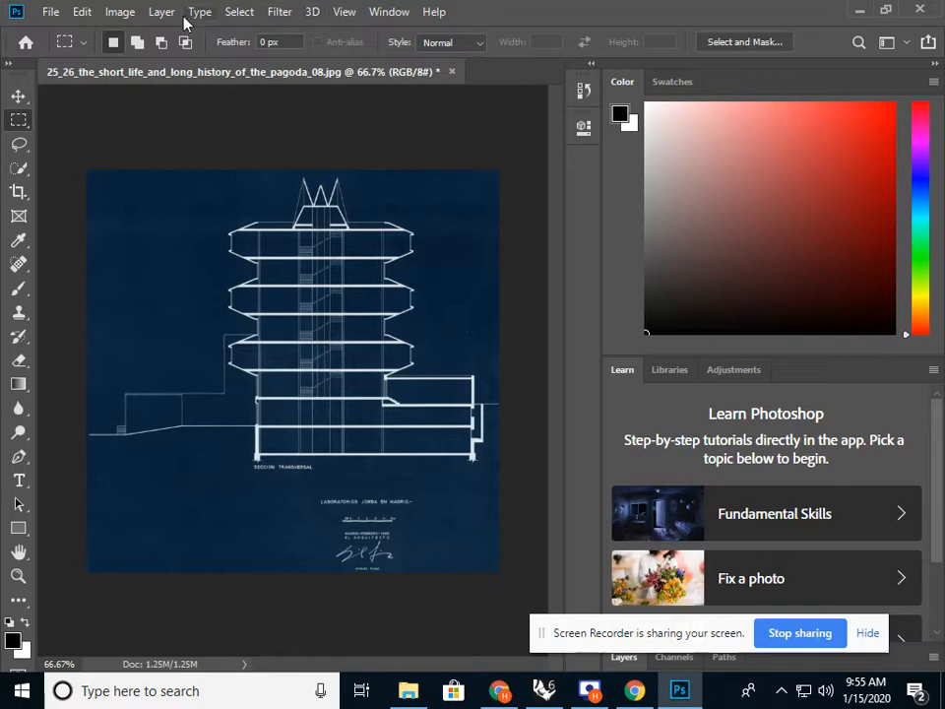
Adjust the image's RGB Levels with input black point 9 and white point 181, keeping the midtones at 1.00.
click(110, 11)
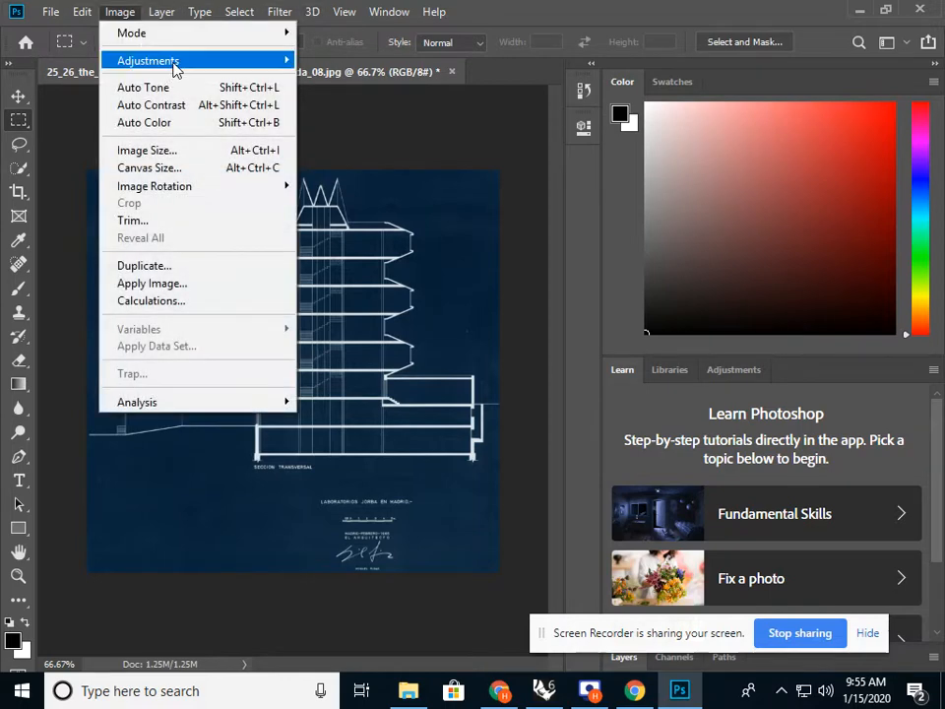
mouse_move(148, 60)
click(339, 79)
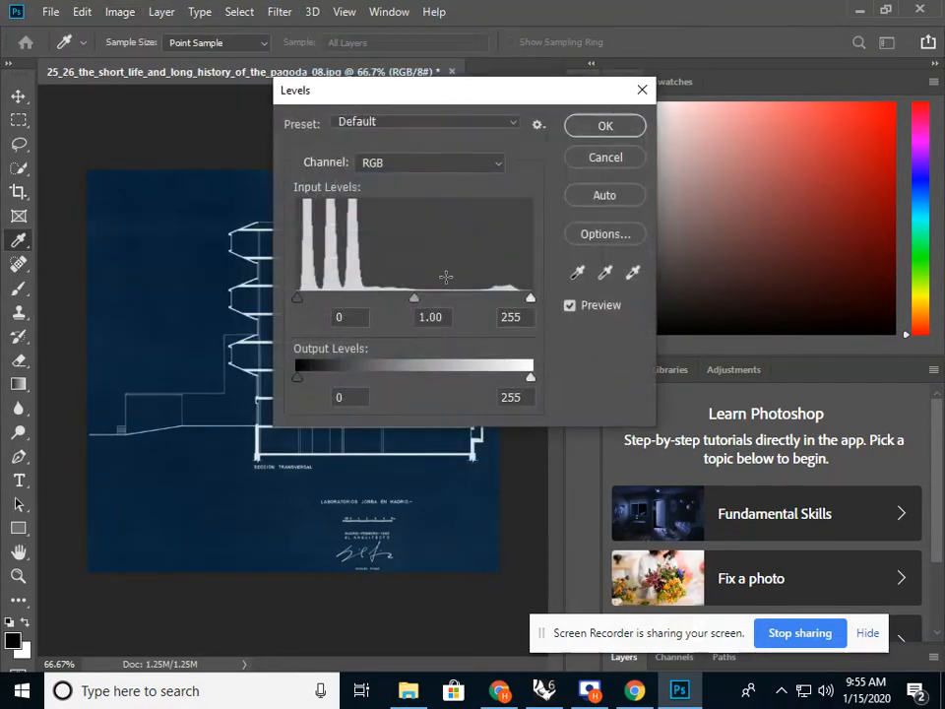
drag(447, 94, 708, 135)
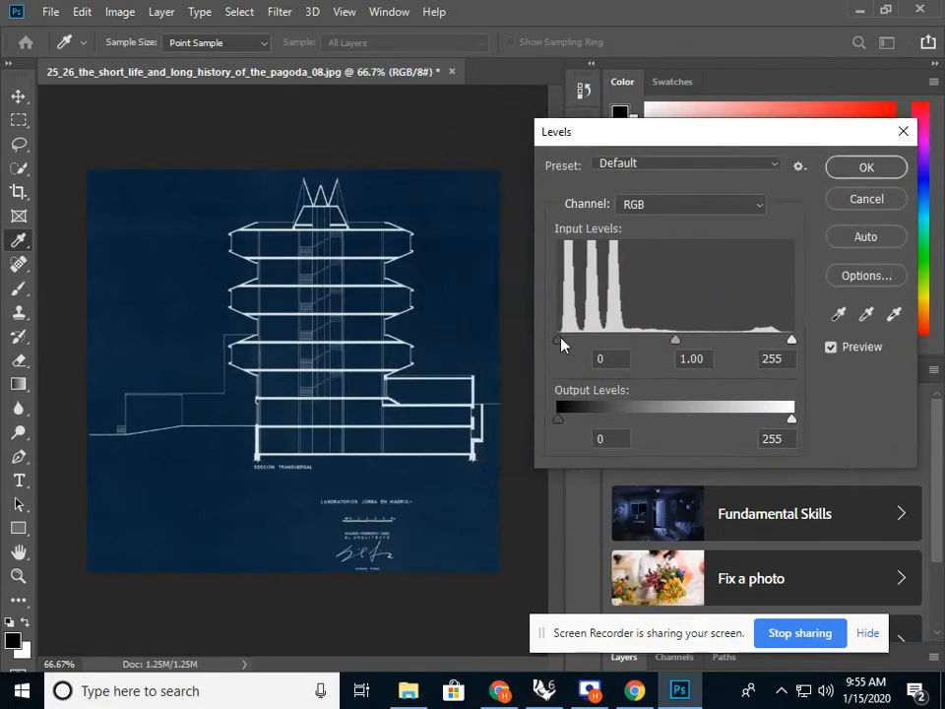
mouse_move(558, 339)
mouse_down()
mouse_move(595, 339)
mouse_move(559, 340)
mouse_move(578, 340)
mouse_up()
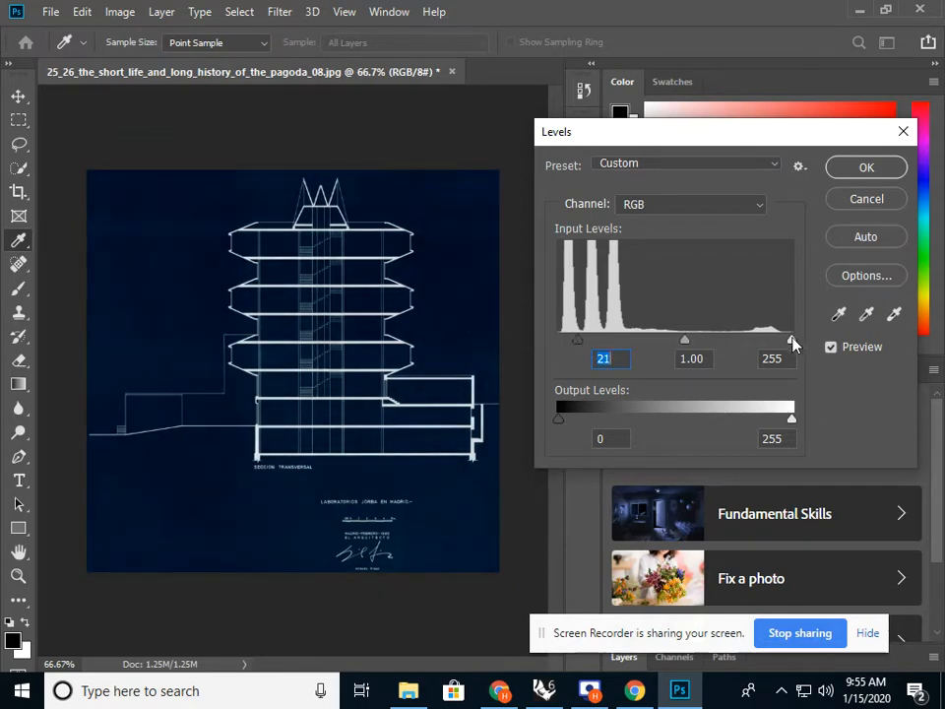
drag(793, 341, 726, 343)
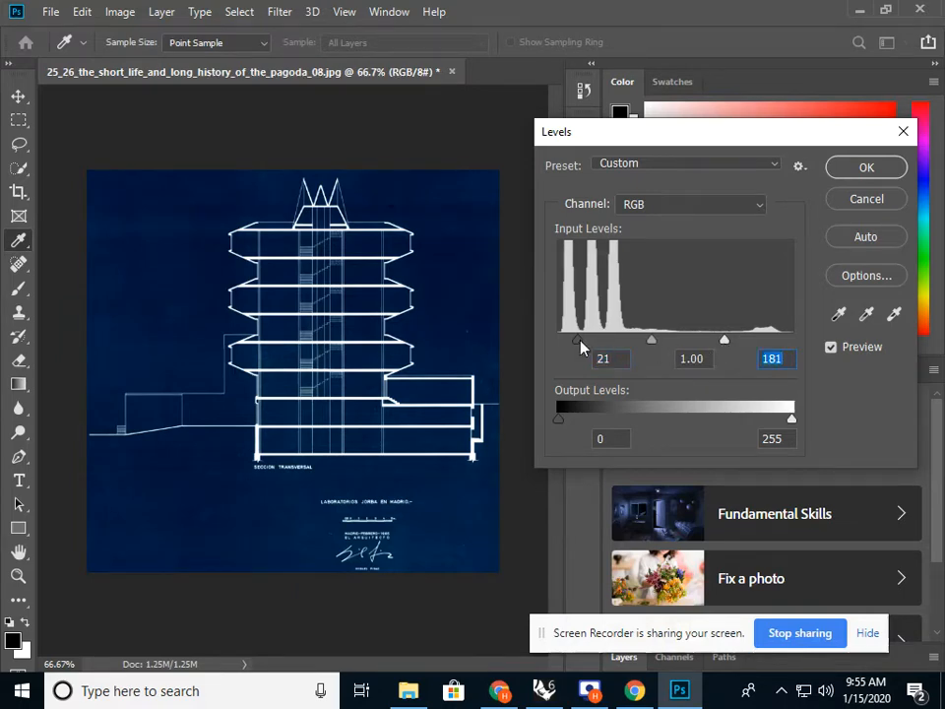
mouse_move(580, 341)
mouse_down()
mouse_move(602, 347)
mouse_move(561, 346)
mouse_move(620, 346)
mouse_move(545, 343)
mouse_move(569, 345)
mouse_up()
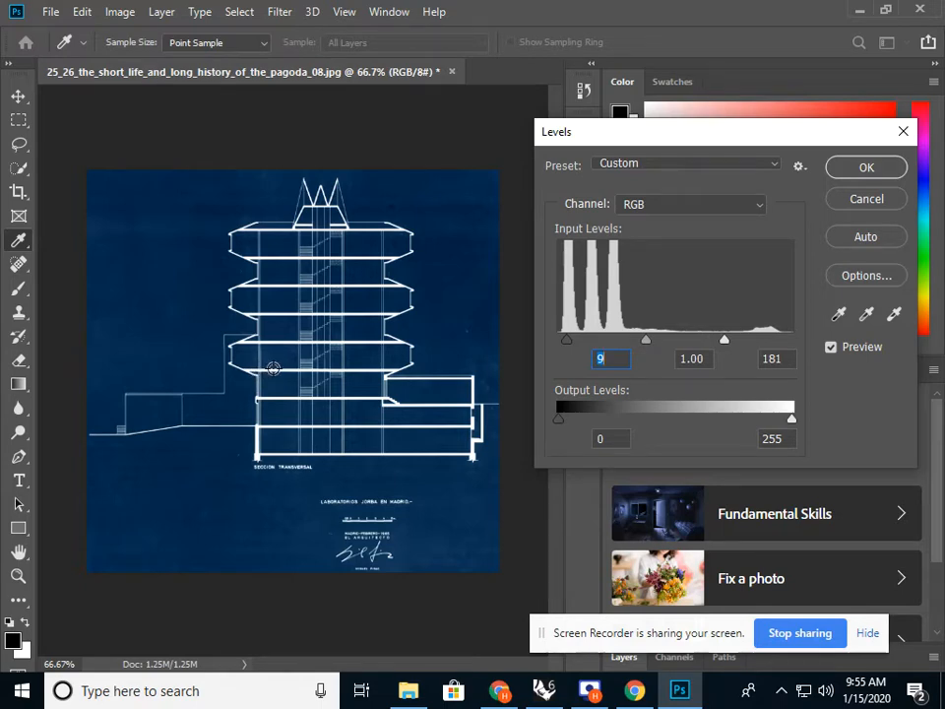
click(865, 167)
key(m)
Save the adjusted image in Downloads as a JPEG named SECTION, with maximum quality 12 and the Baseline ("Standard") format.
click(51, 12)
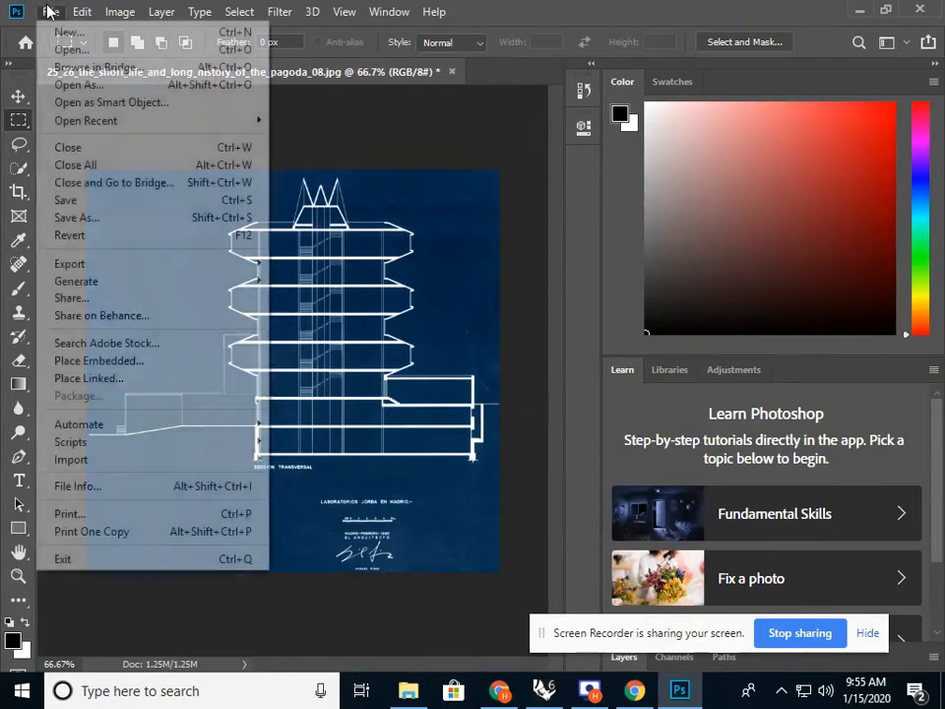
click(77, 218)
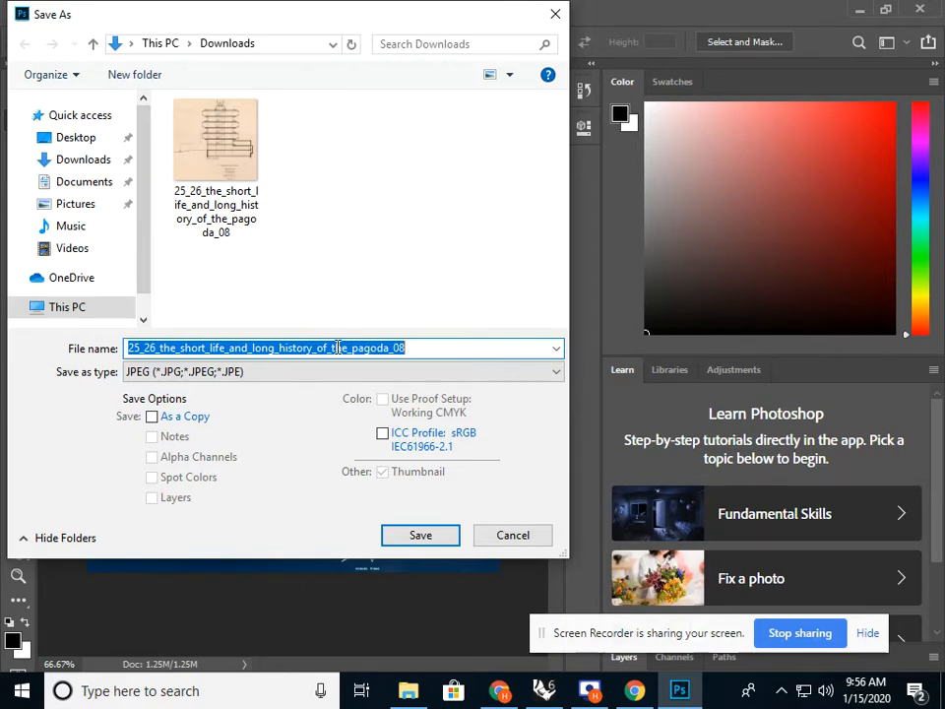
text(sECIOP)
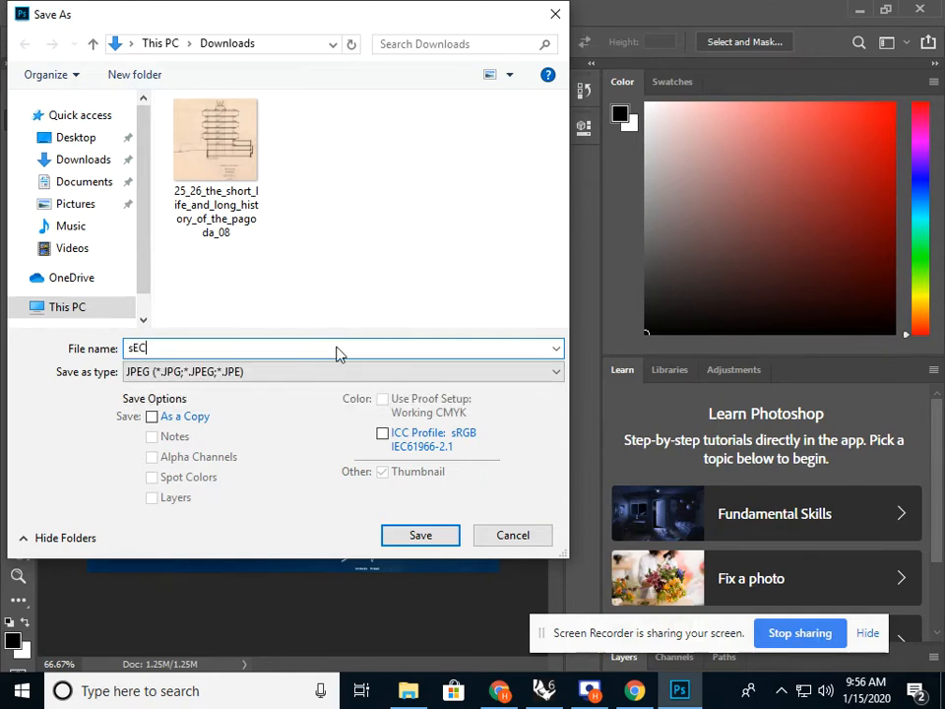
key(BackSpace)
key(BackSpace)
key(BackSpace)
key(BackSpace)
key(BackSpace)
key(BackSpace)
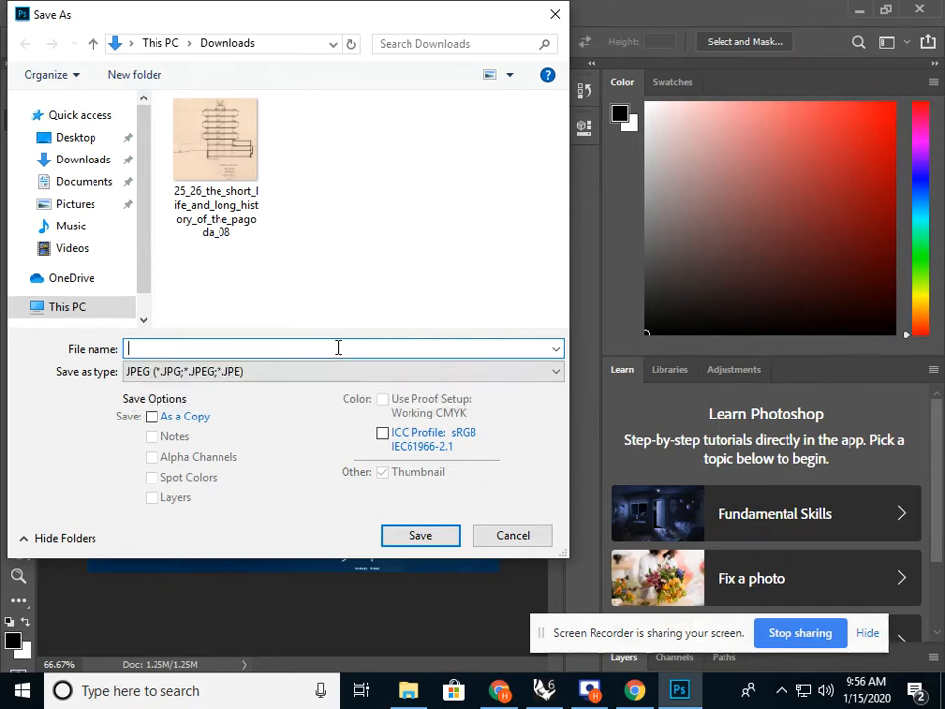
text(SECTION)
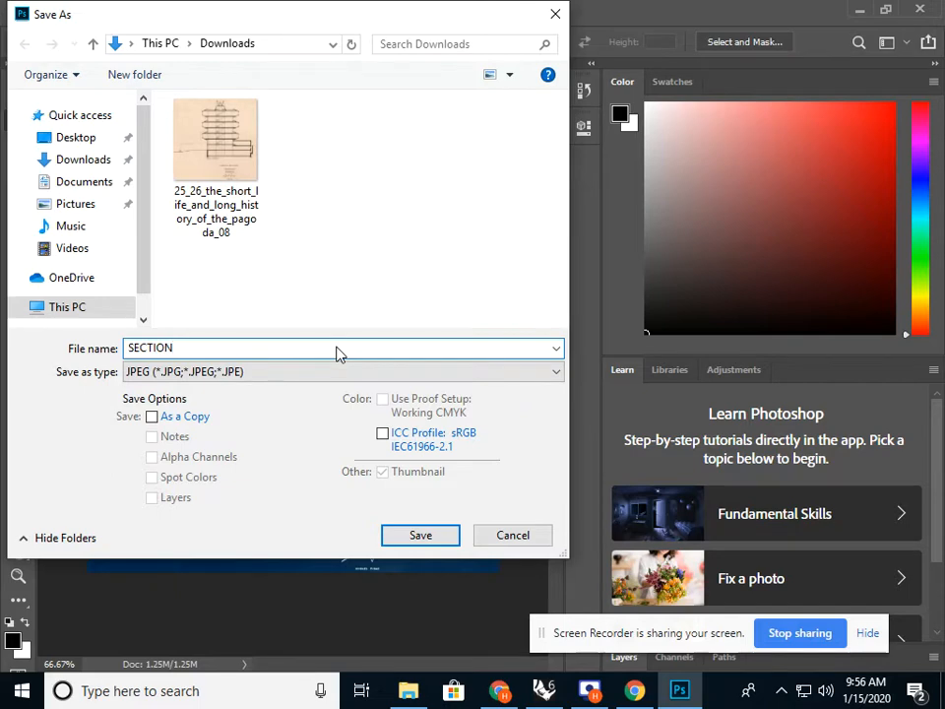
click(439, 543)
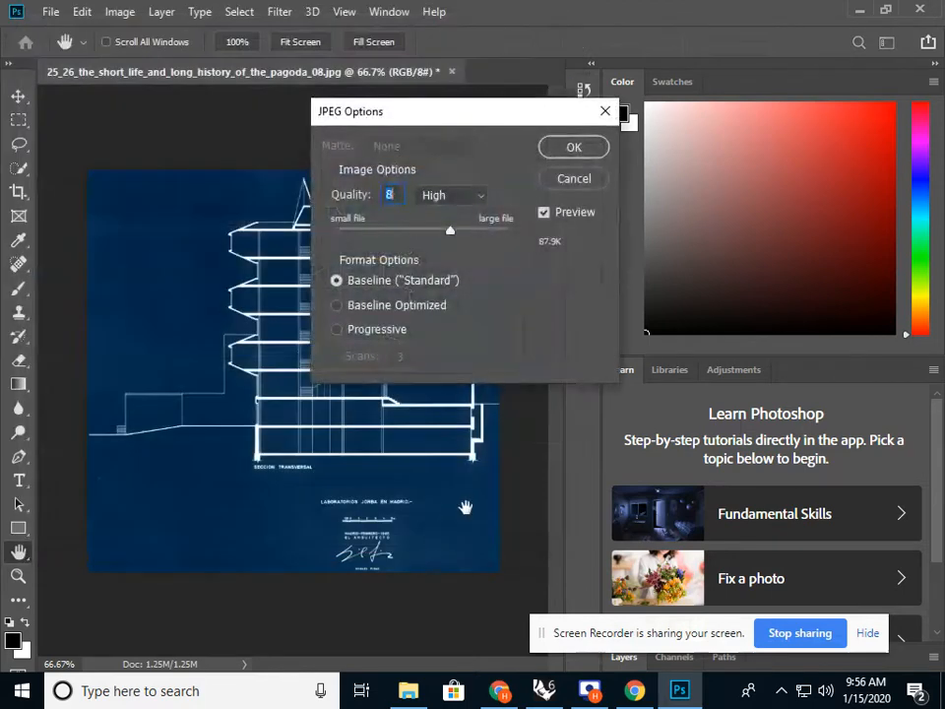
drag(447, 229, 536, 240)
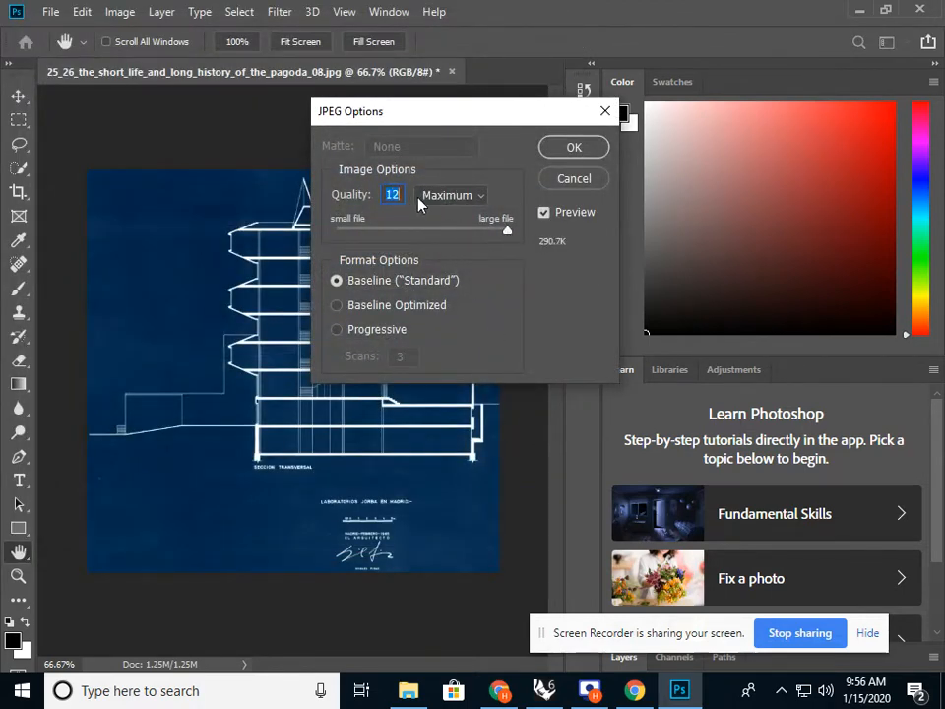
click(570, 152)
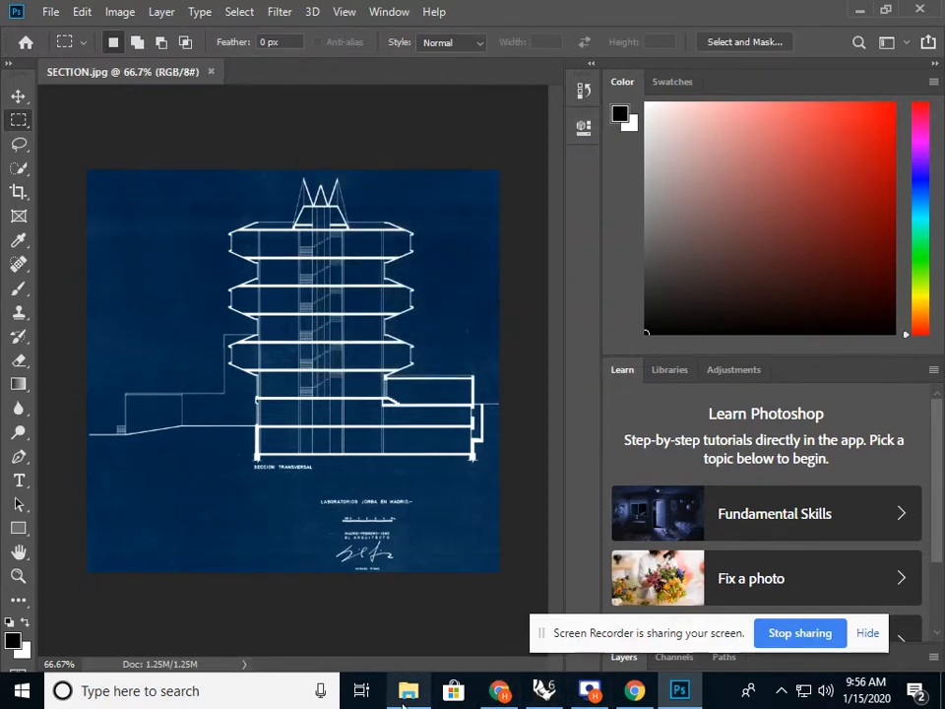
Switch to Rhino, return to the four-viewport layout, and maximize the Top viewport.
click(544, 690)
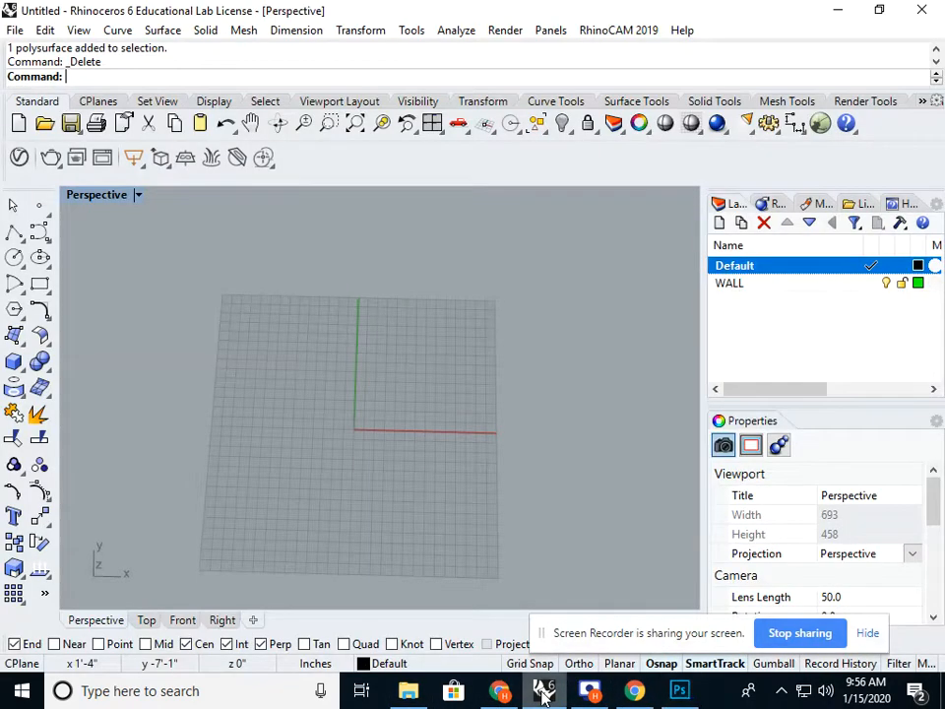
double_click(96, 197)
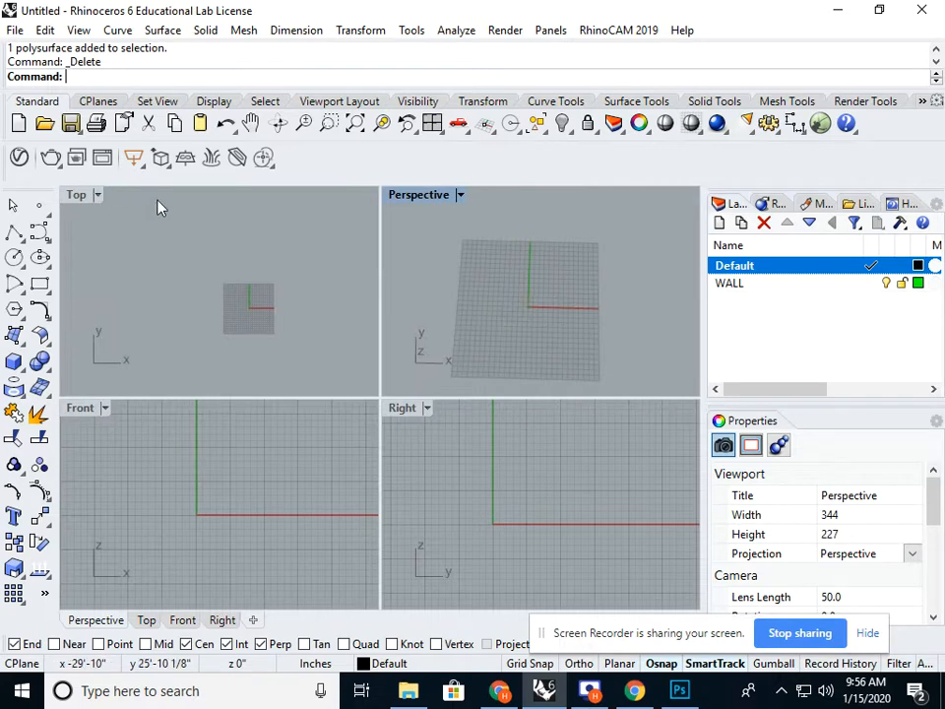
double_click(402, 200)
double_click(81, 200)
double_click(81, 196)
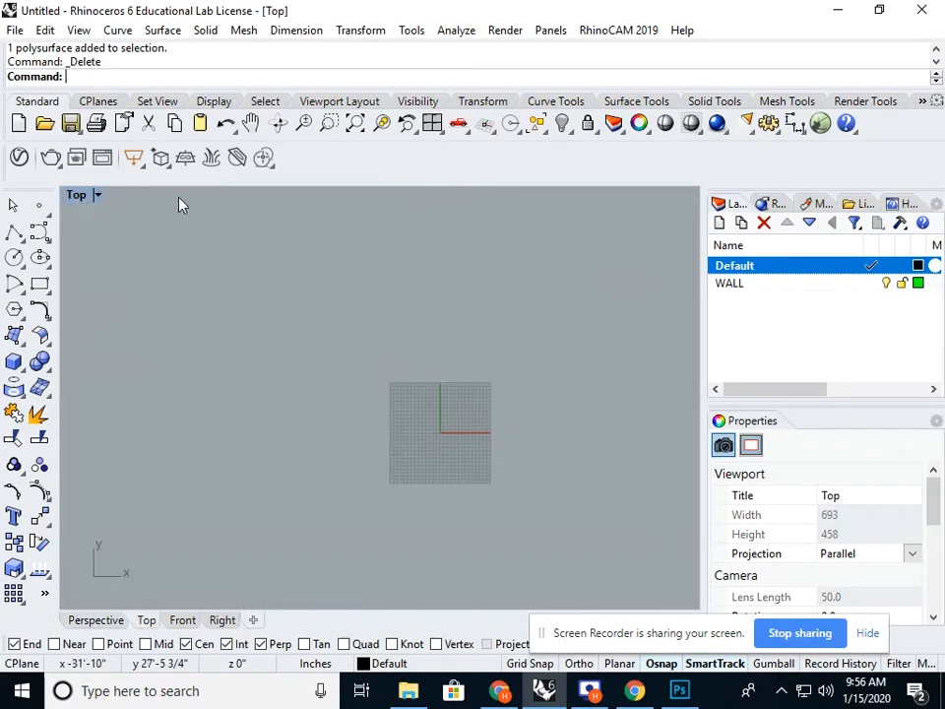
click(121, 623)
click(144, 622)
click(106, 623)
click(144, 620)
scroll(353, 474, down, 6)
scroll(323, 454, up, 12)
right_drag(439, 451, 352, 443)
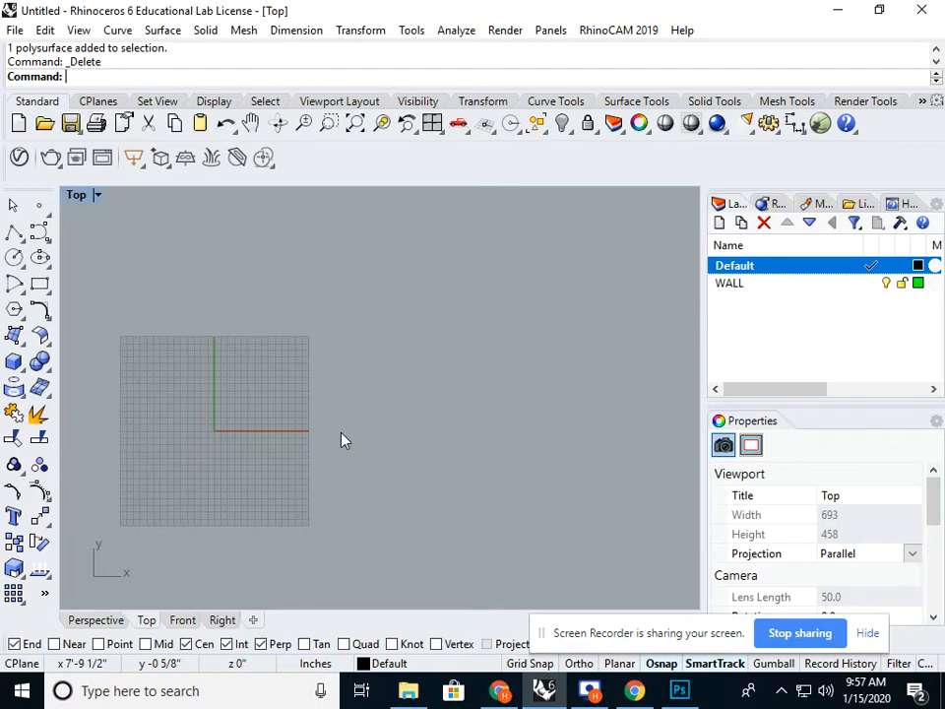
Insert the SECTION image from Downloads as a picture about 42 feet wide, beside the grid in the Top viewport.
text(Pictu)
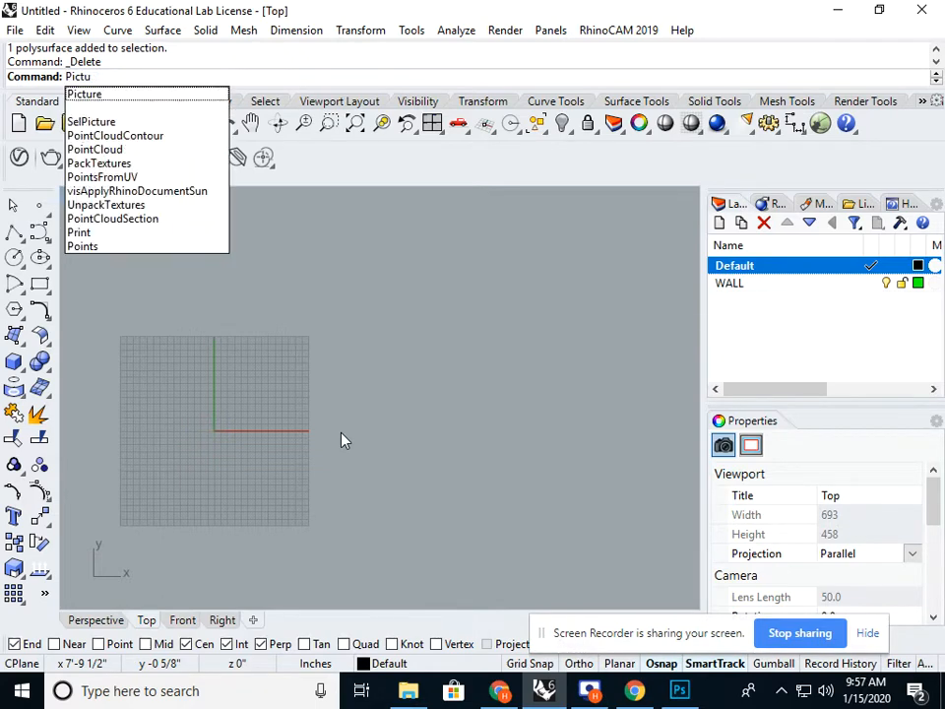
click(123, 95)
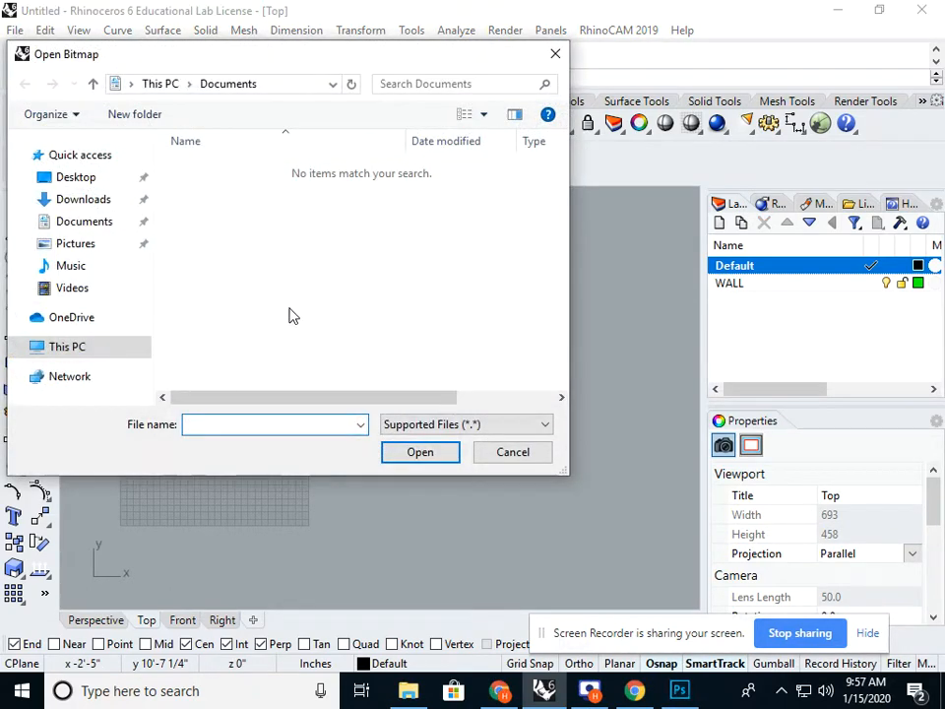
click(83, 198)
click(313, 181)
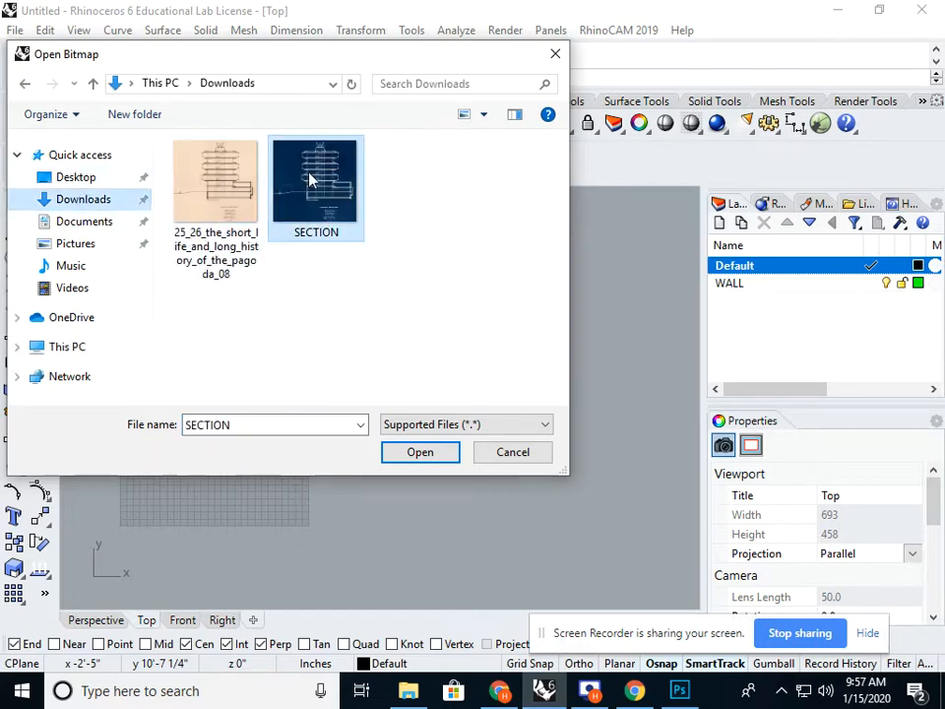
click(415, 452)
scroll(421, 420, down, 8)
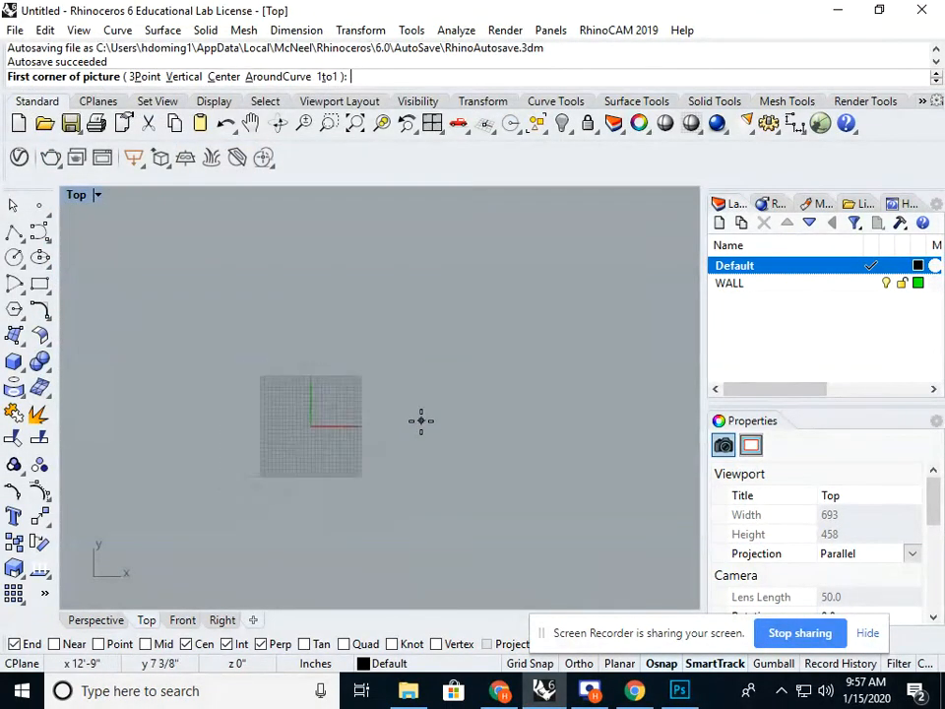
right_drag(443, 421, 357, 443)
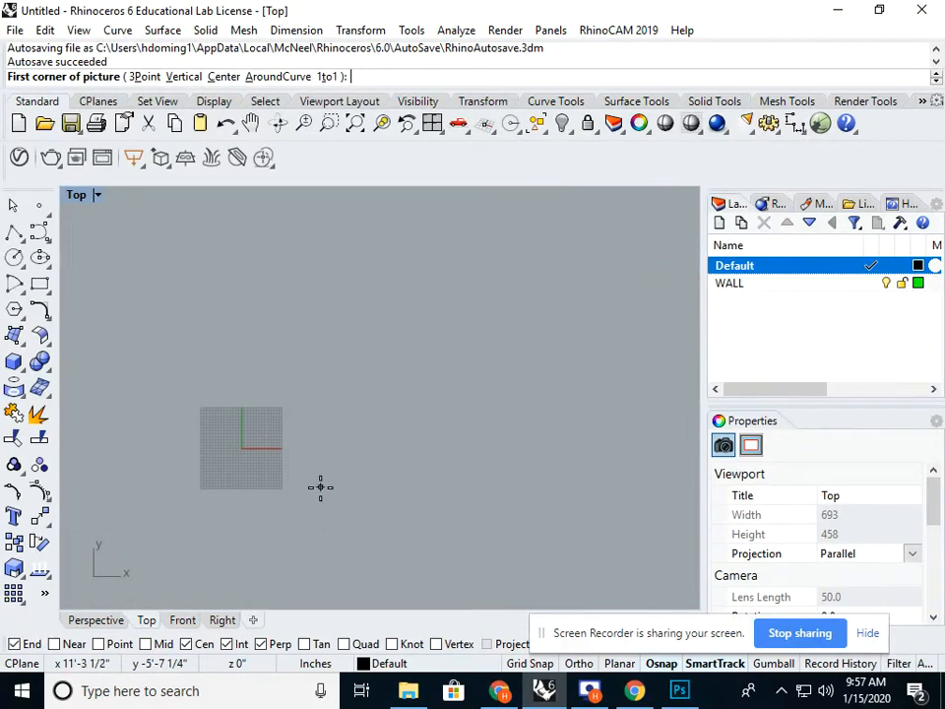
click(321, 486)
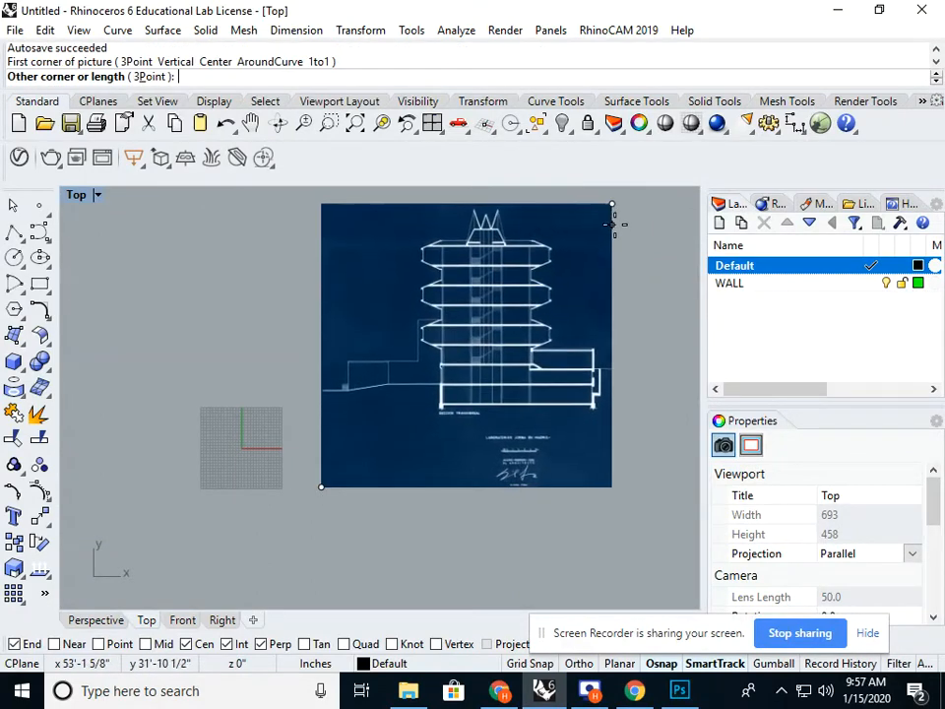
click(614, 224)
Delete the placed SECTION picture after checking the drawing's scale bar.
right_drag(597, 383, 396, 442)
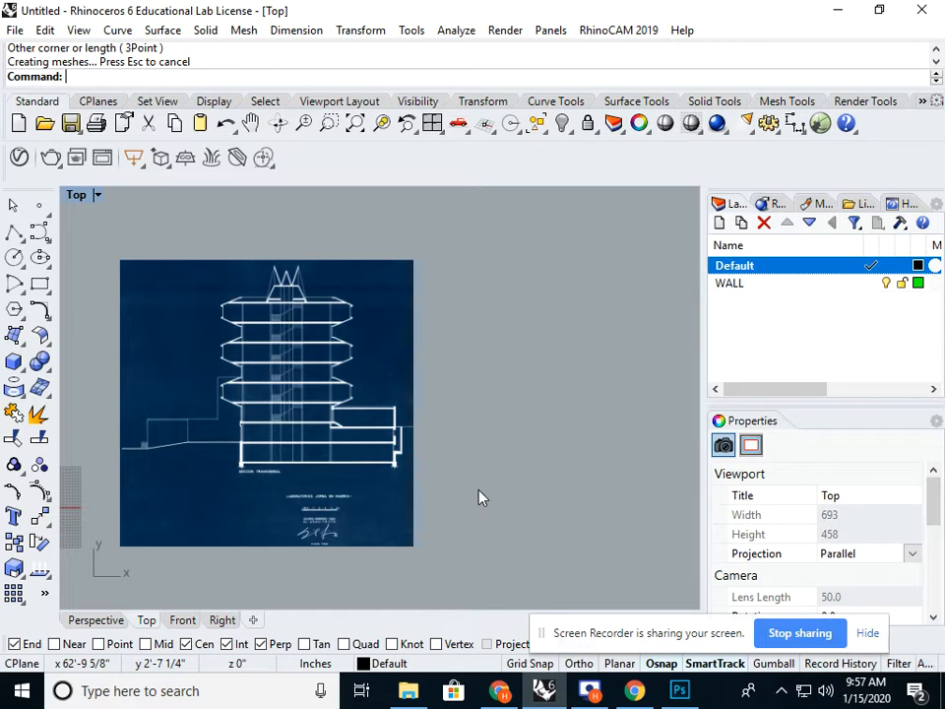
scroll(315, 532, up, 5)
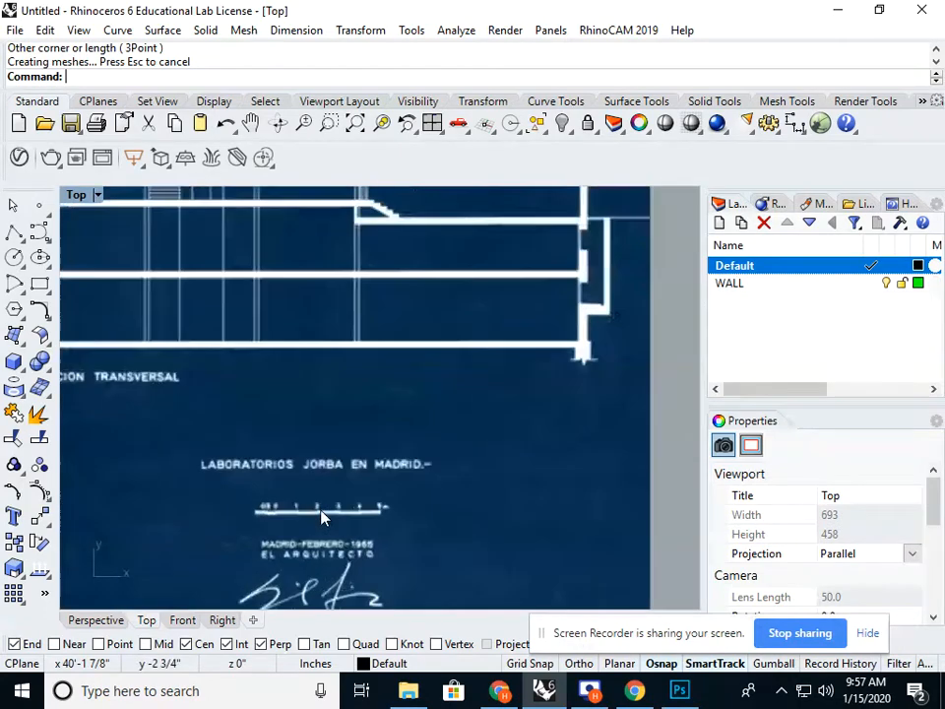
scroll(312, 522, down, 3)
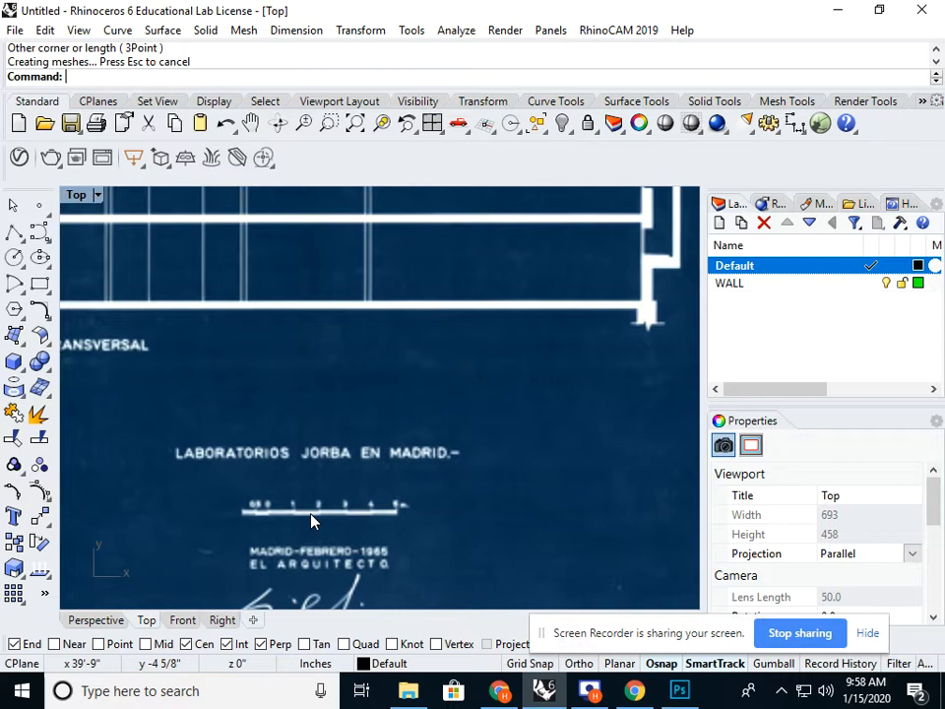
scroll(314, 482, down, 8)
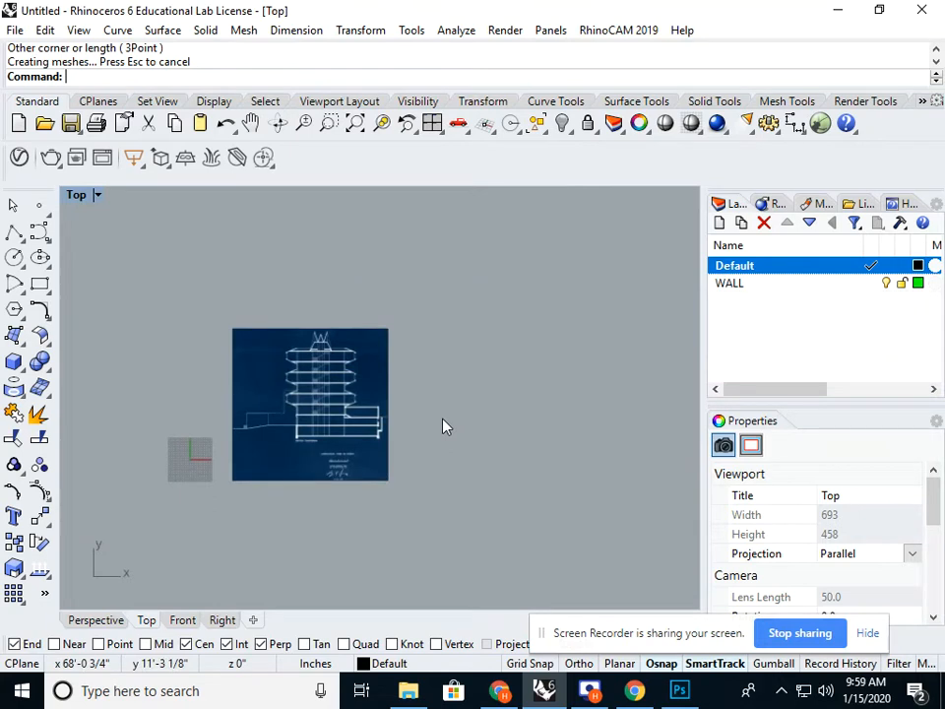
click(388, 438)
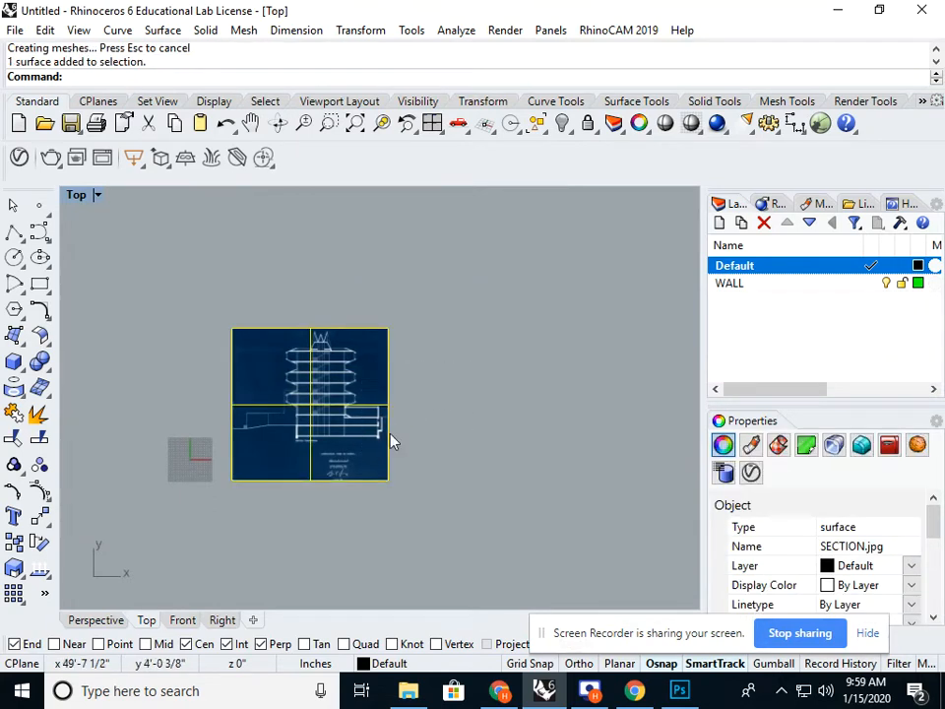
key(Delete)
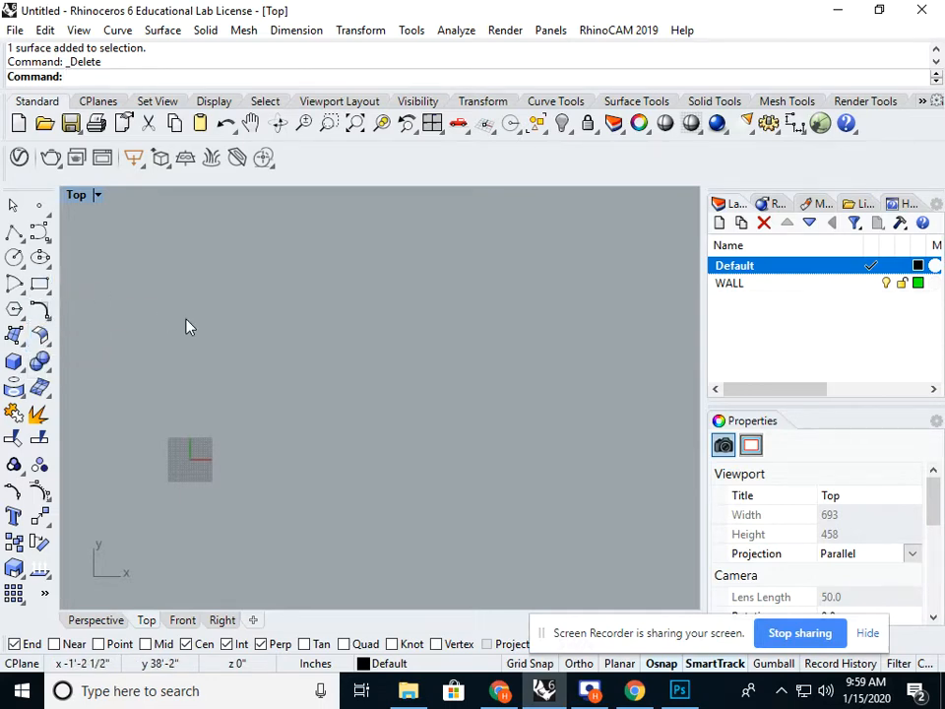
Insert the SECTION image from Downloads again as a larger picture beside the grid in the Top viewport.
text(Picture)
key(Return)
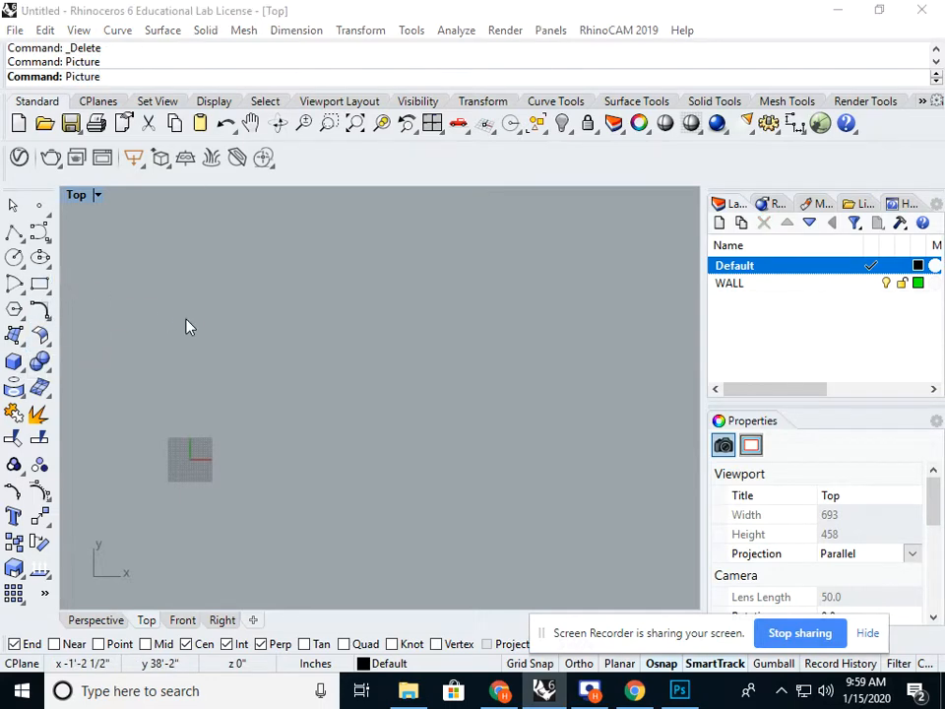
click(295, 163)
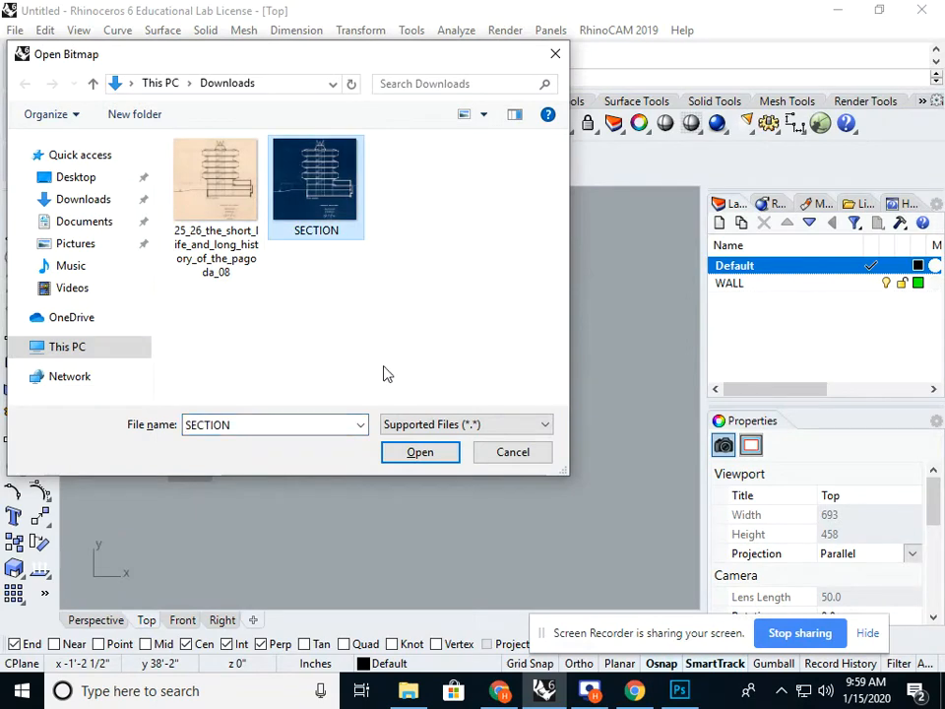
click(408, 452)
click(318, 501)
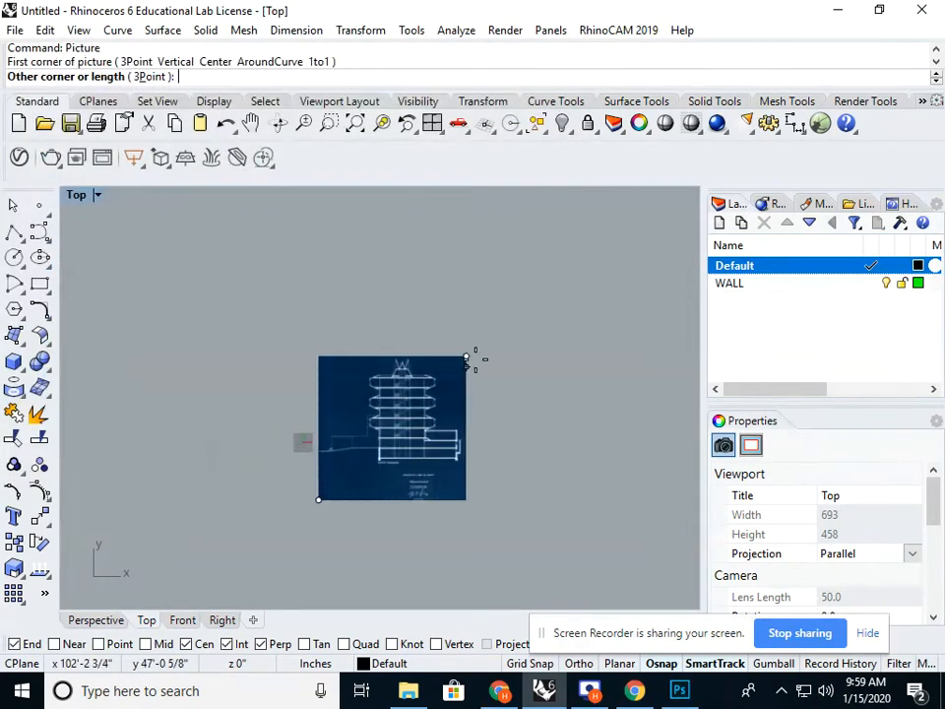
click(540, 284)
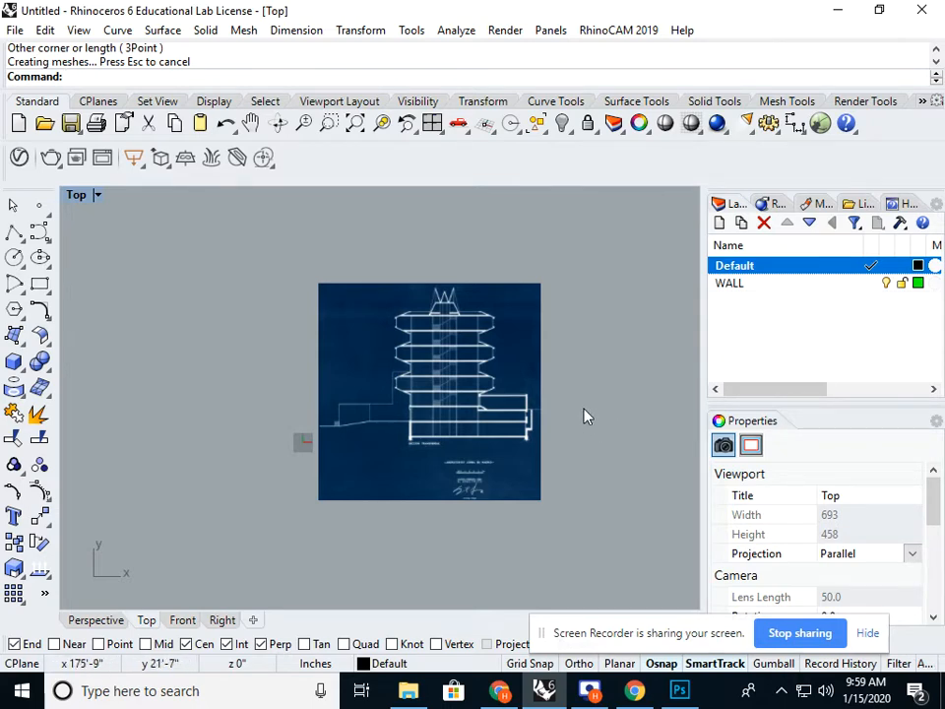
click(500, 691)
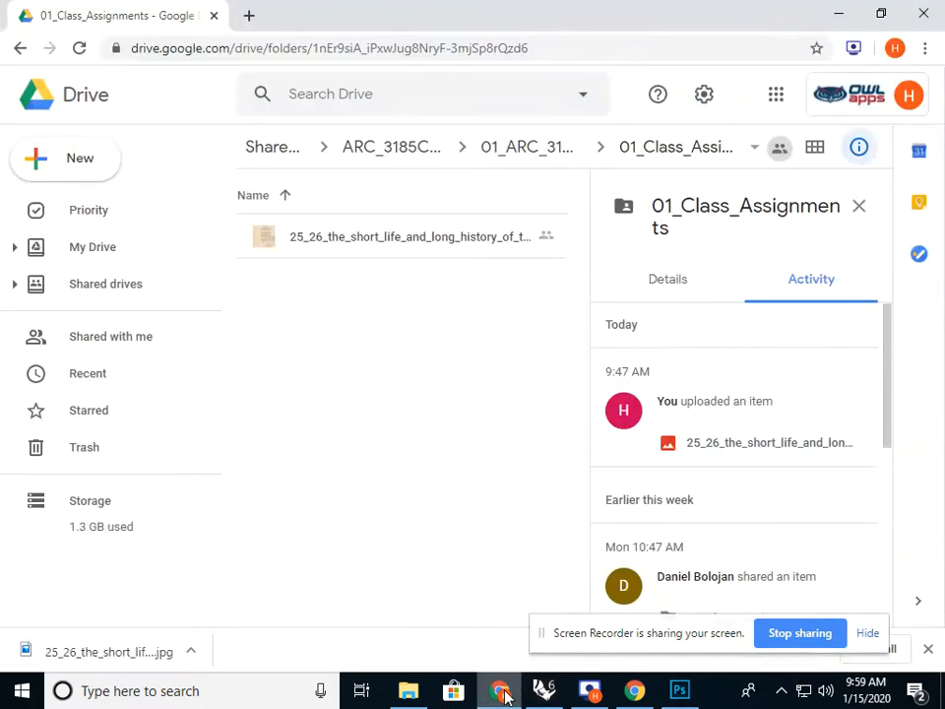
click(591, 693)
click(595, 281)
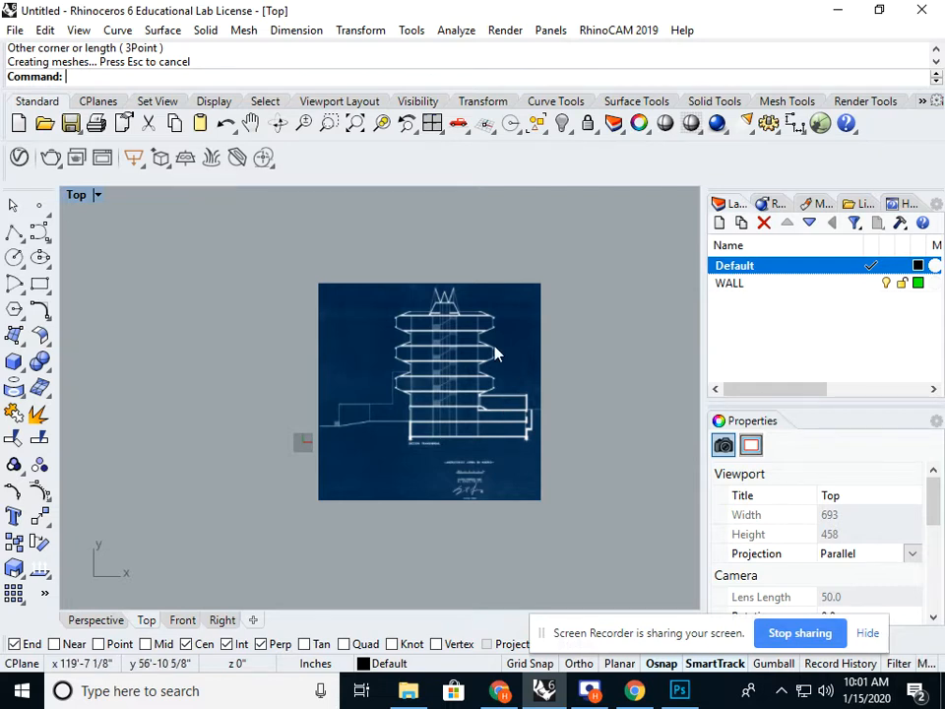
Switch to Chrome, search Google in a new tab for 3.24 meters in feet, and return to Rhino.
key(alt+Tab)
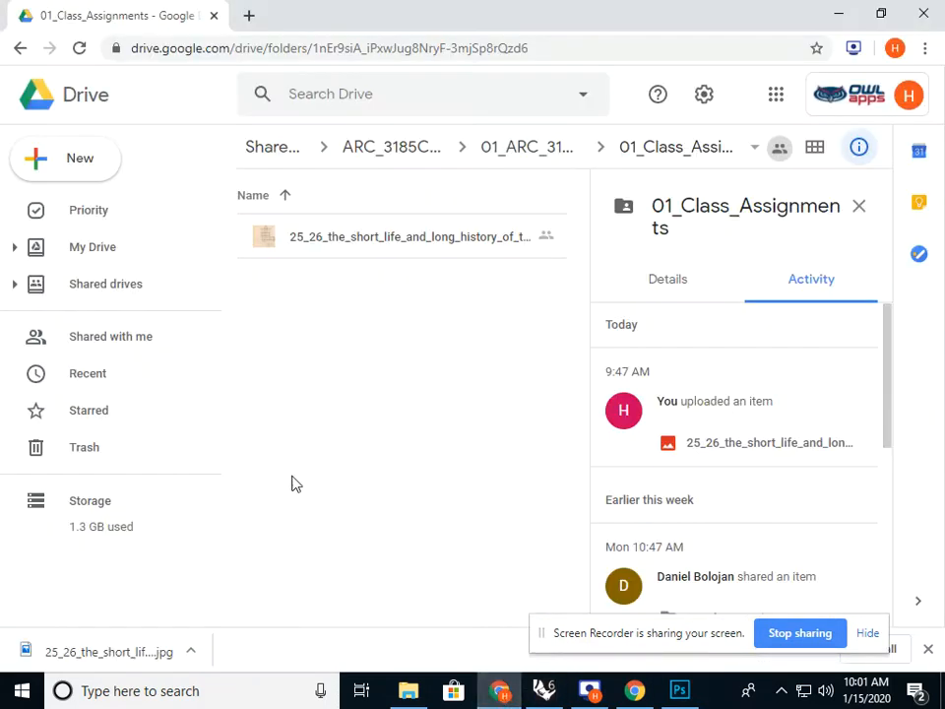
click(250, 22)
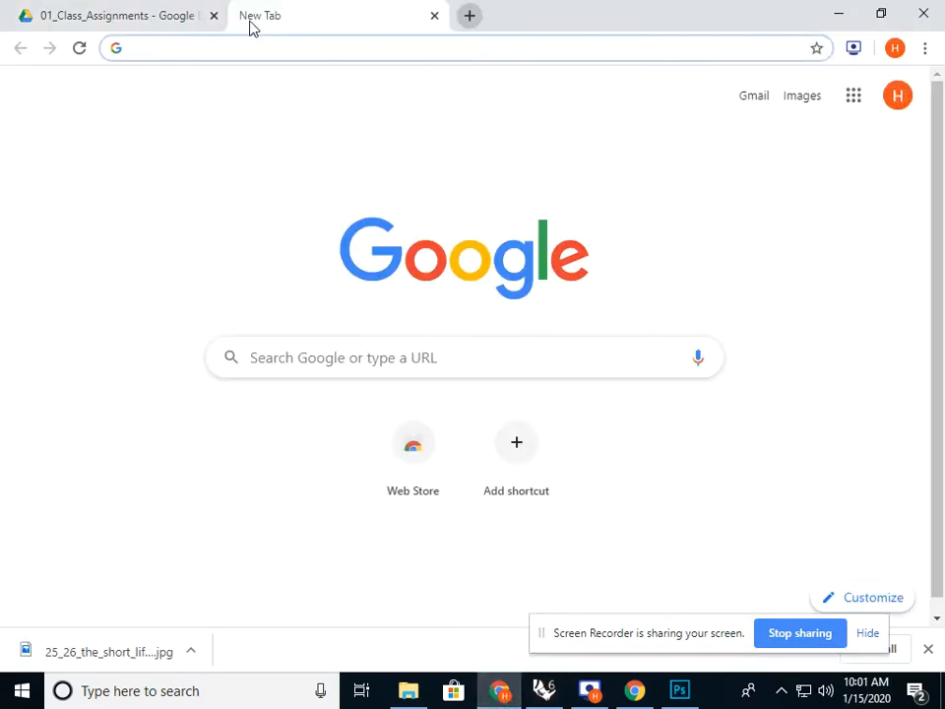
text(3)
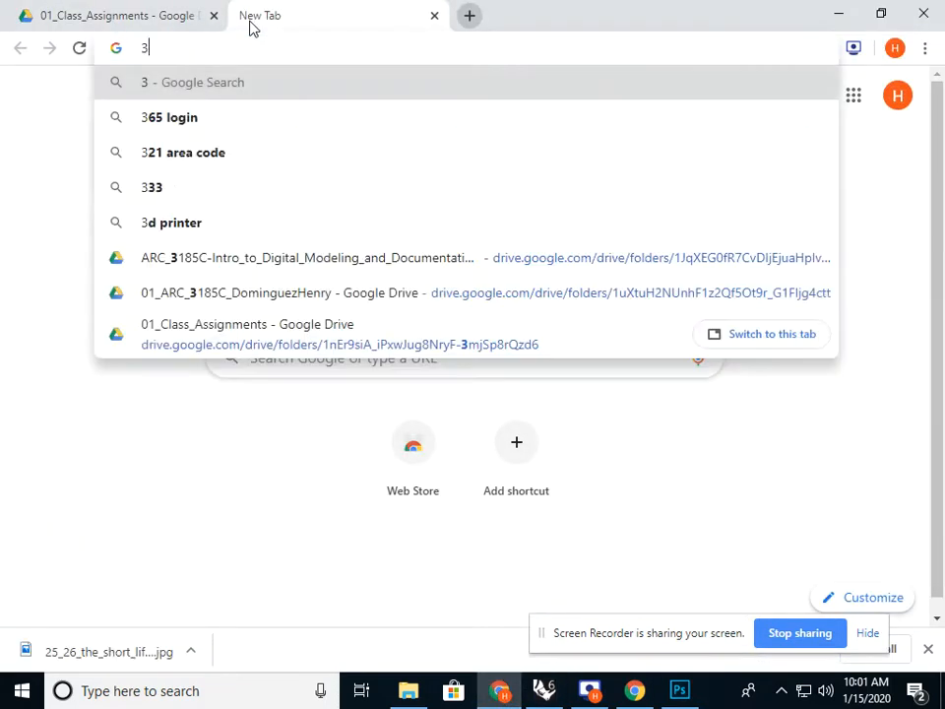
text(.24)
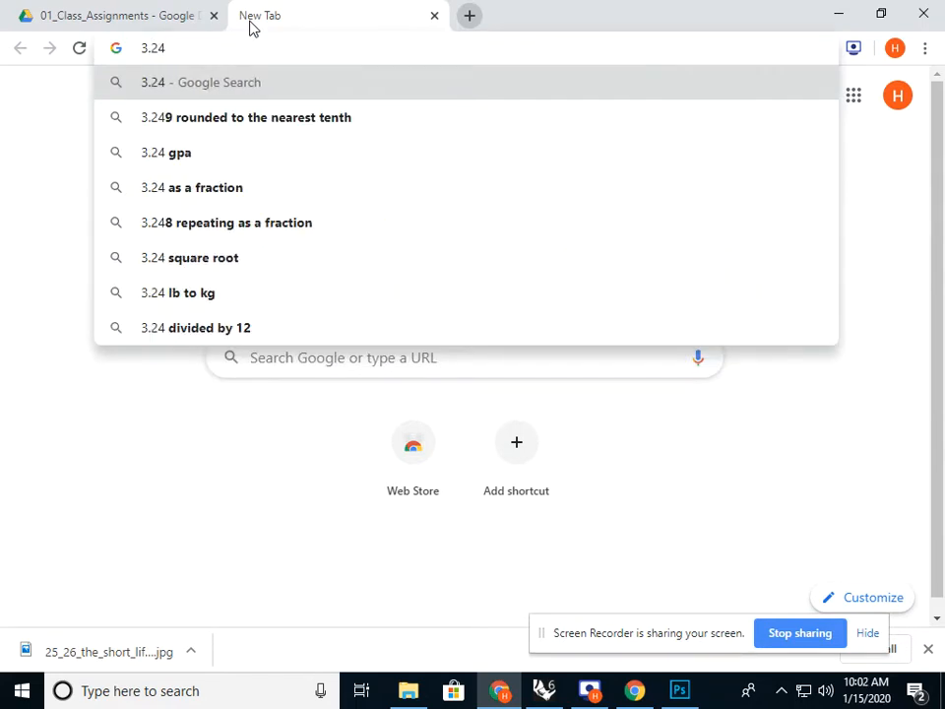
text( MTERS IN)
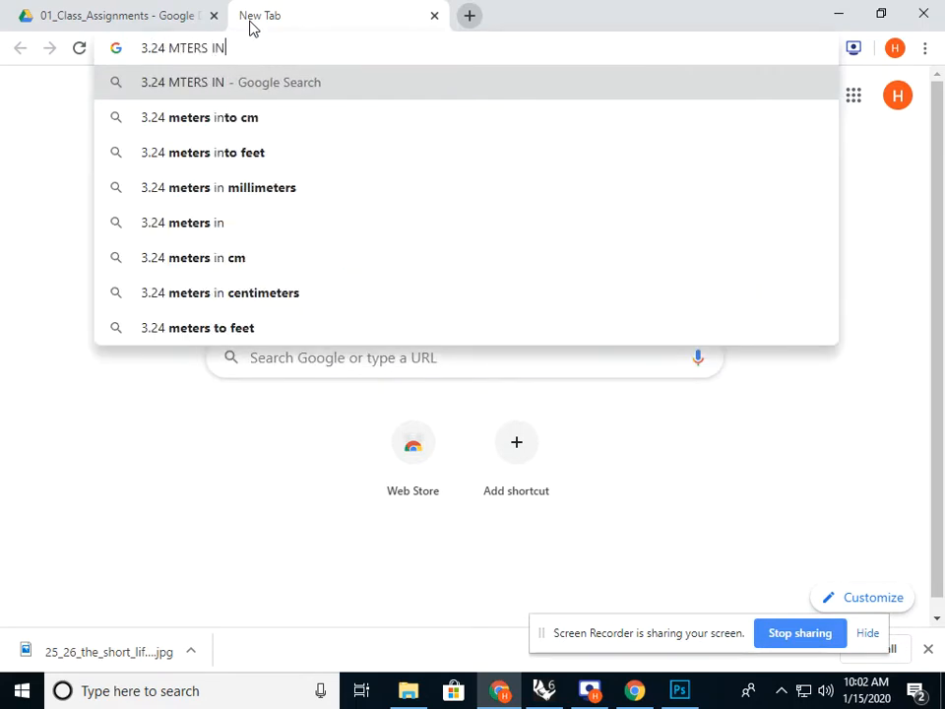
text( FEET)
key(Return)
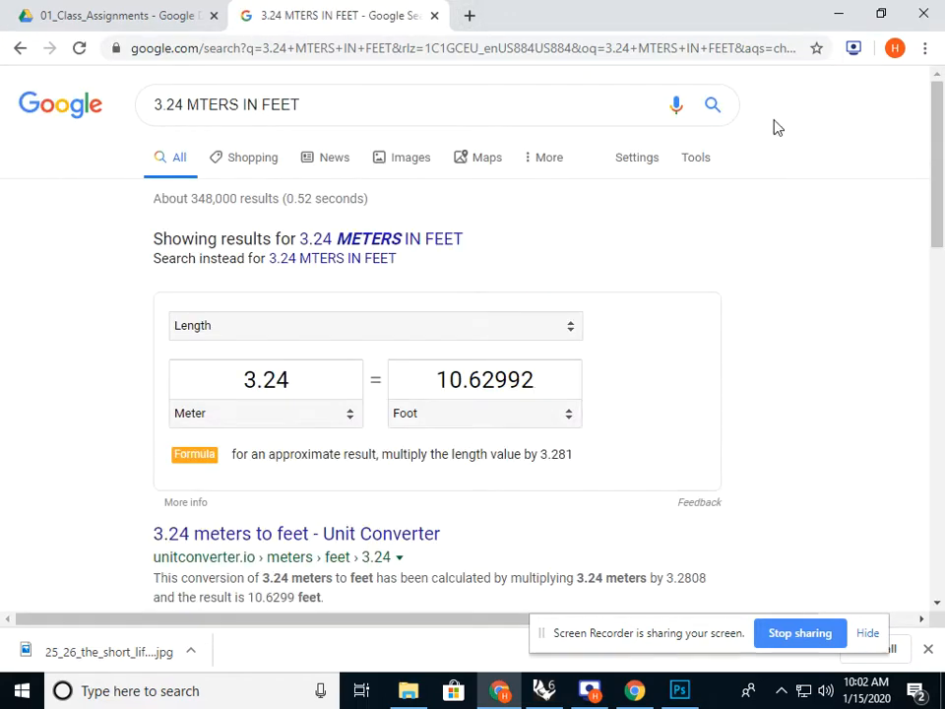
click(839, 13)
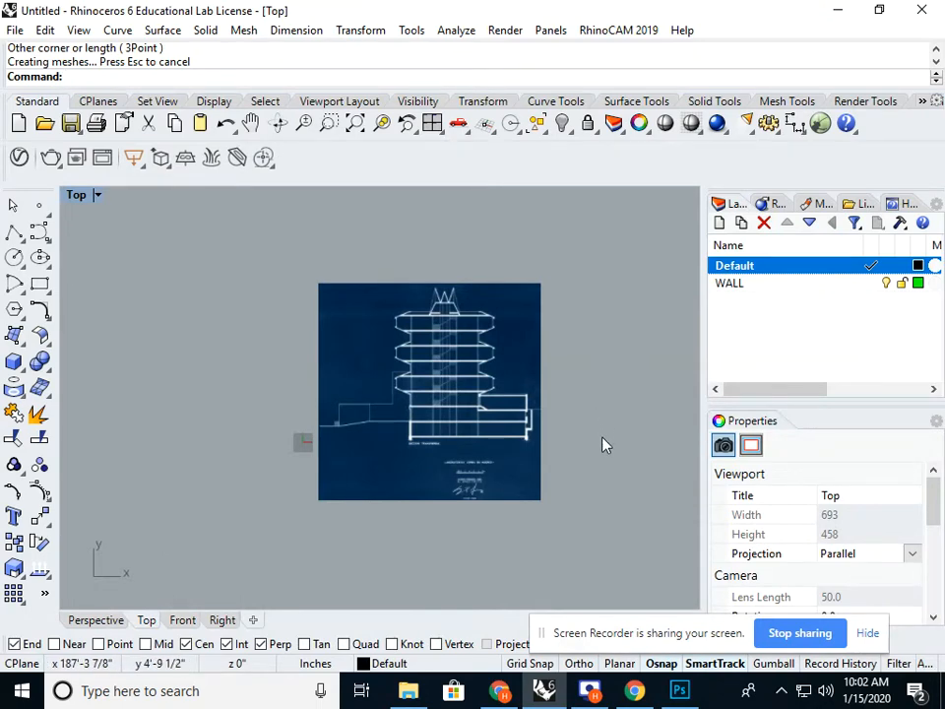
Select the placed SECTION picture and examine its side wing, scale bar and roof spires up close.
scroll(563, 432, up, 1)
drag(578, 370, 460, 475)
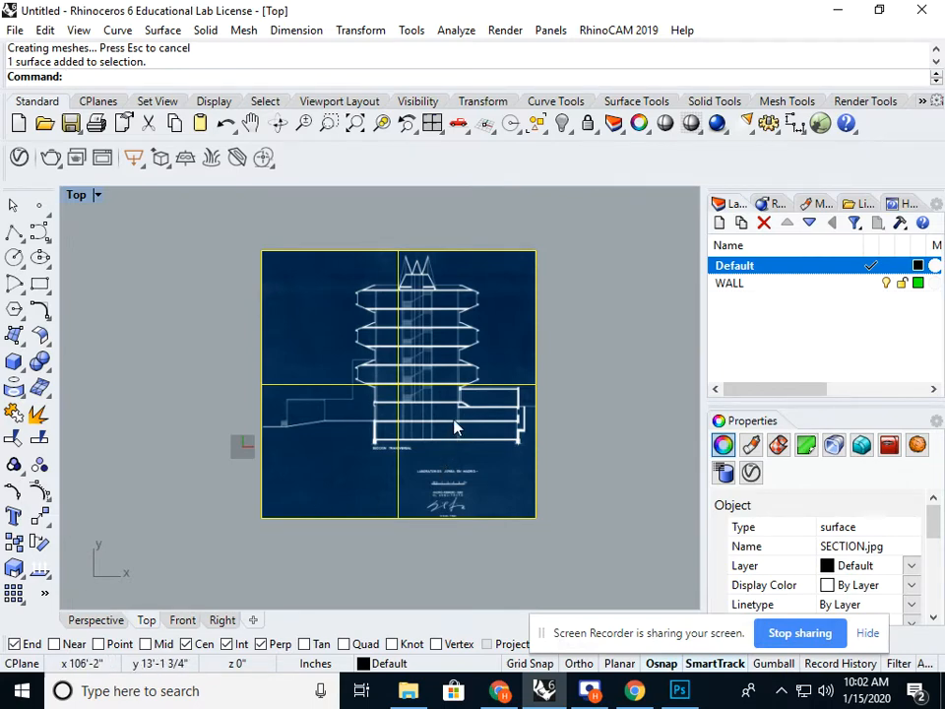
scroll(507, 408, up, 10)
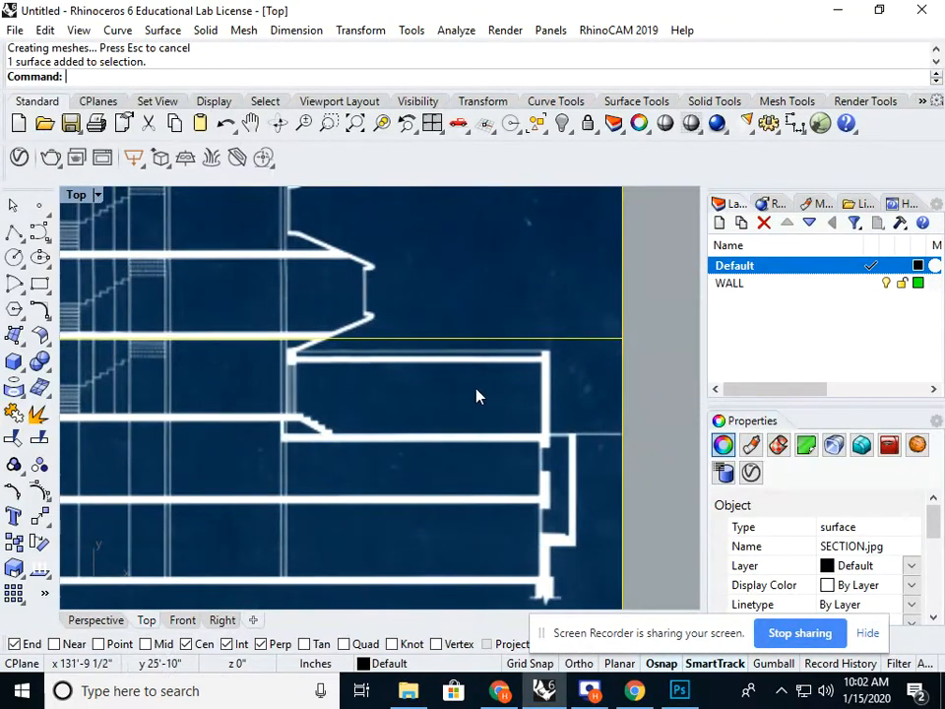
scroll(441, 373, down, 10)
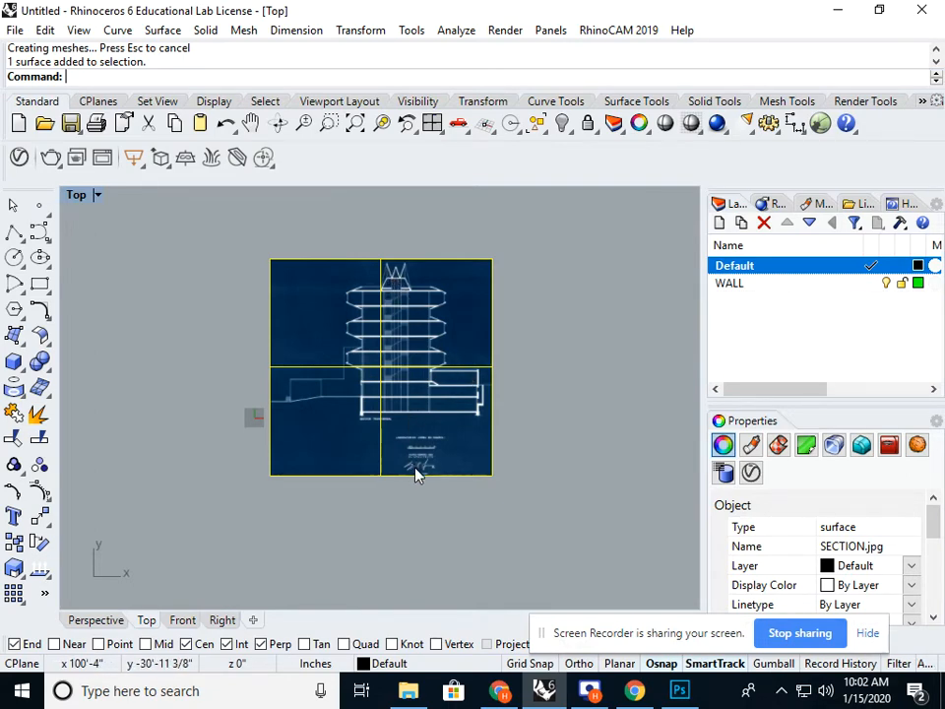
scroll(415, 476, up, 8)
scroll(415, 475, down, 5)
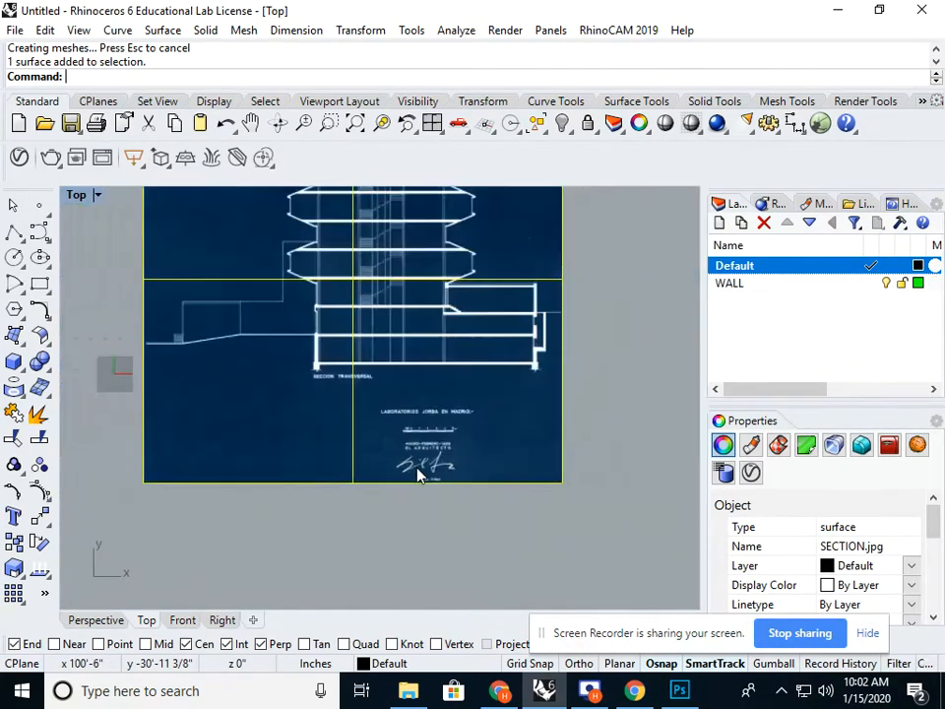
scroll(416, 342, down, 5)
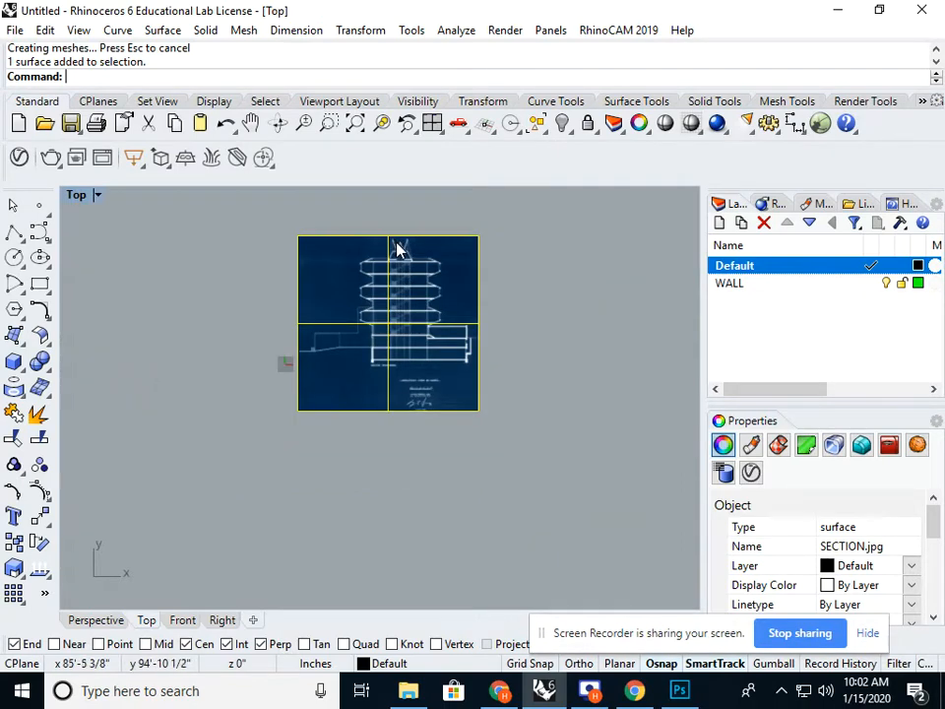
scroll(399, 249, up, 12)
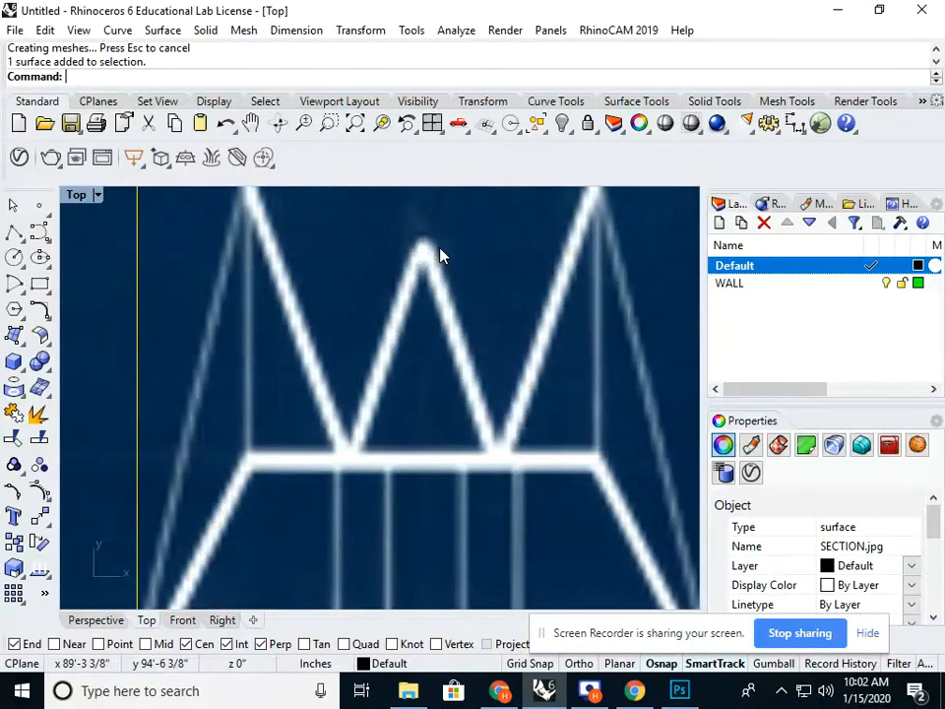
scroll(443, 255, down, 10)
mouse_move(460, 275)
right_down()
mouse_move(357, 285)
mouse_move(252, 276)
right_up()
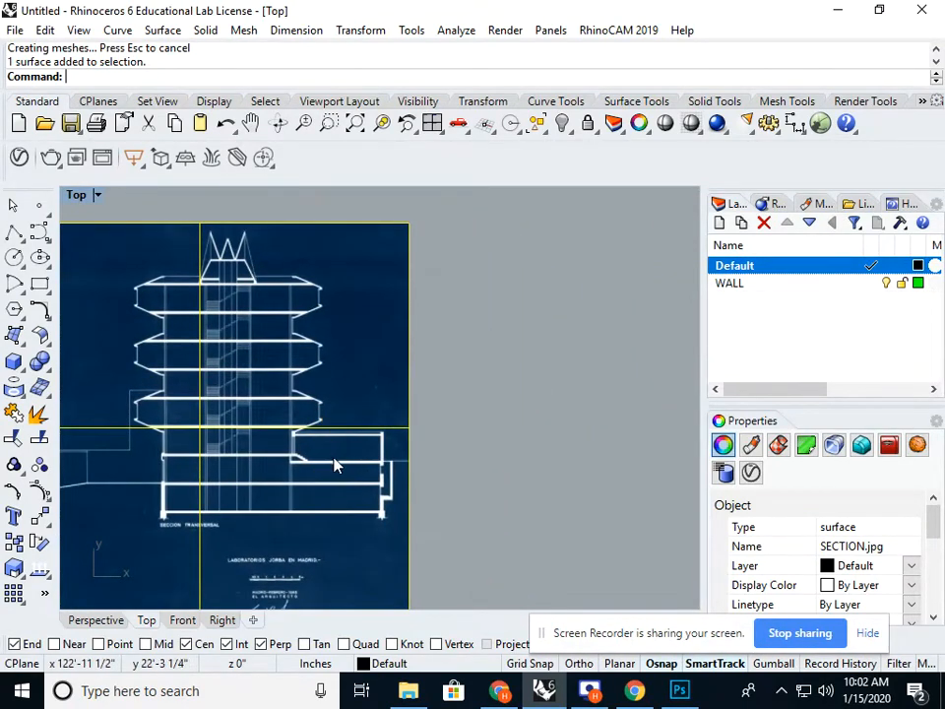
scroll(335, 466, up, 5)
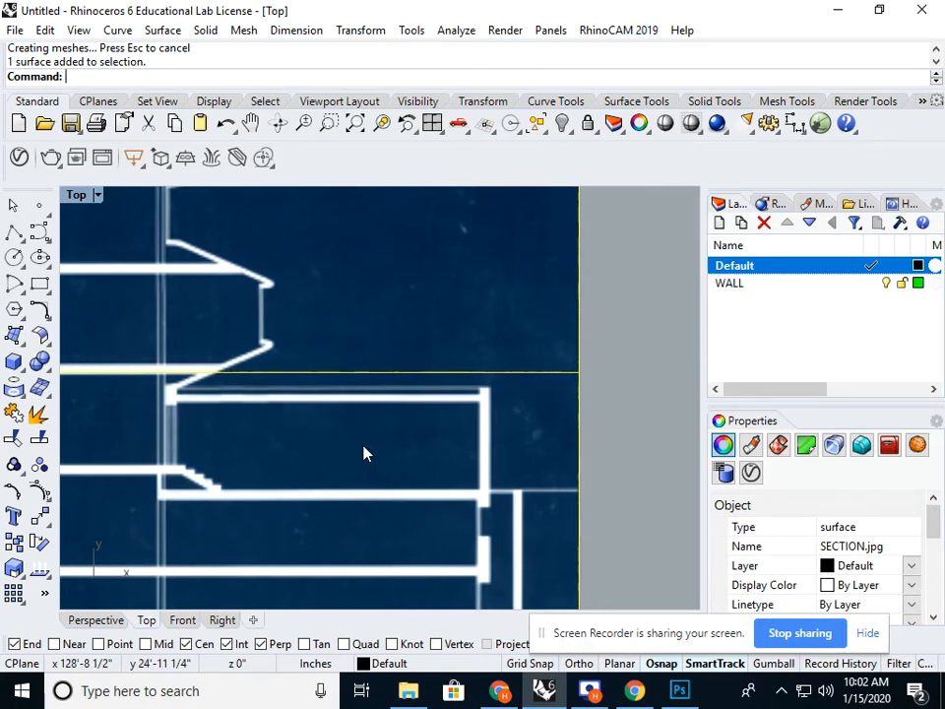
Begin scaling the selected SECTION picture from a base point on the side wing's floor slab, and toggle Ortho.
text(sc)
key(Return)
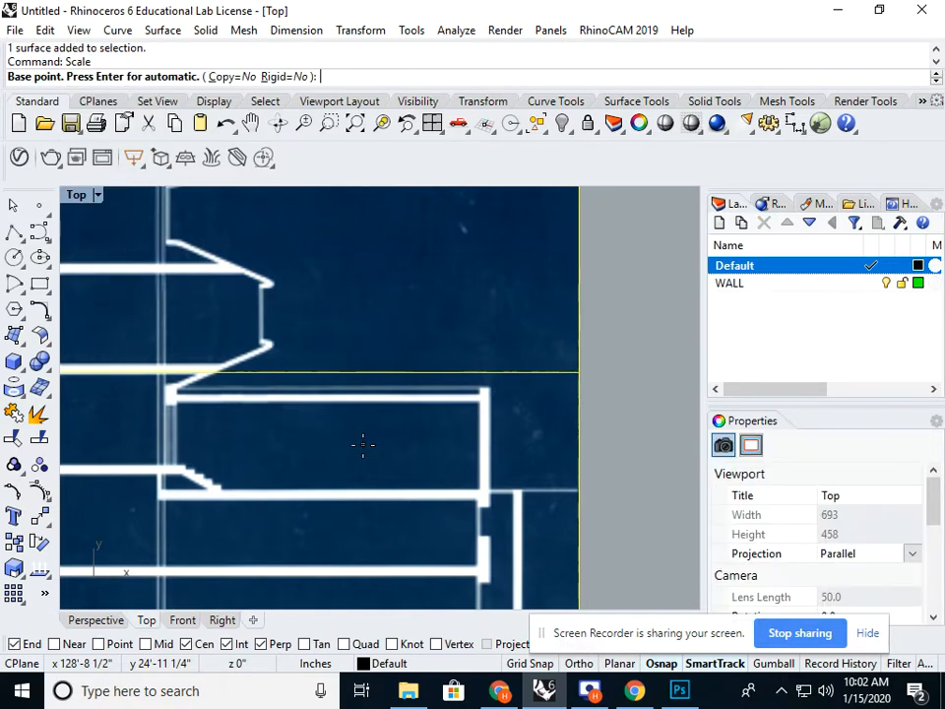
click(346, 496)
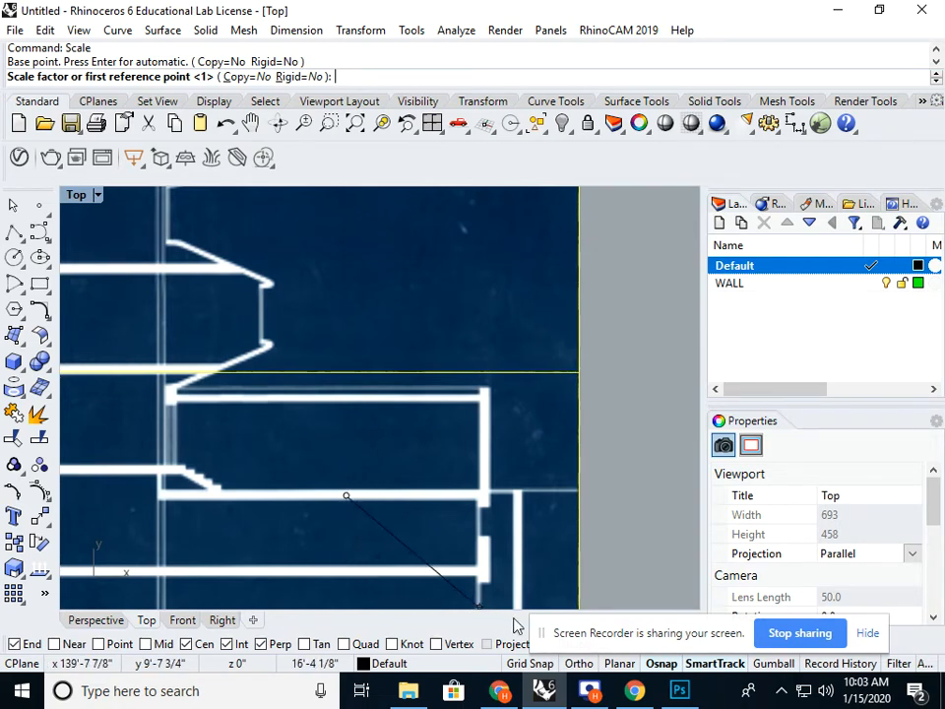
click(581, 666)
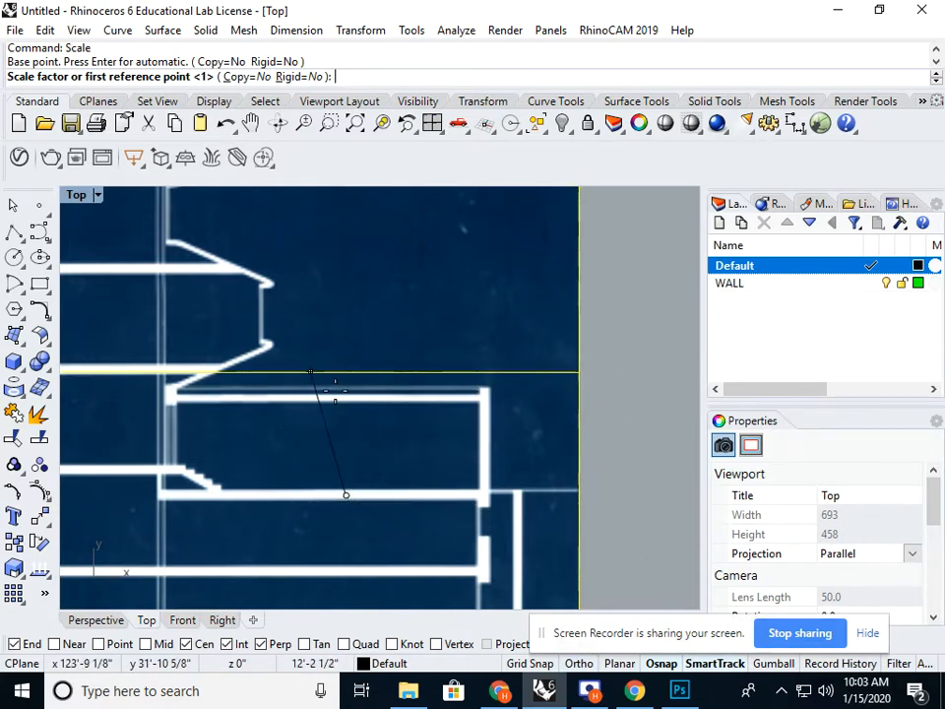
Scale the section image by reference so the height between the low wing's floor and roof slabs becomes 10.6'.
key(F8)
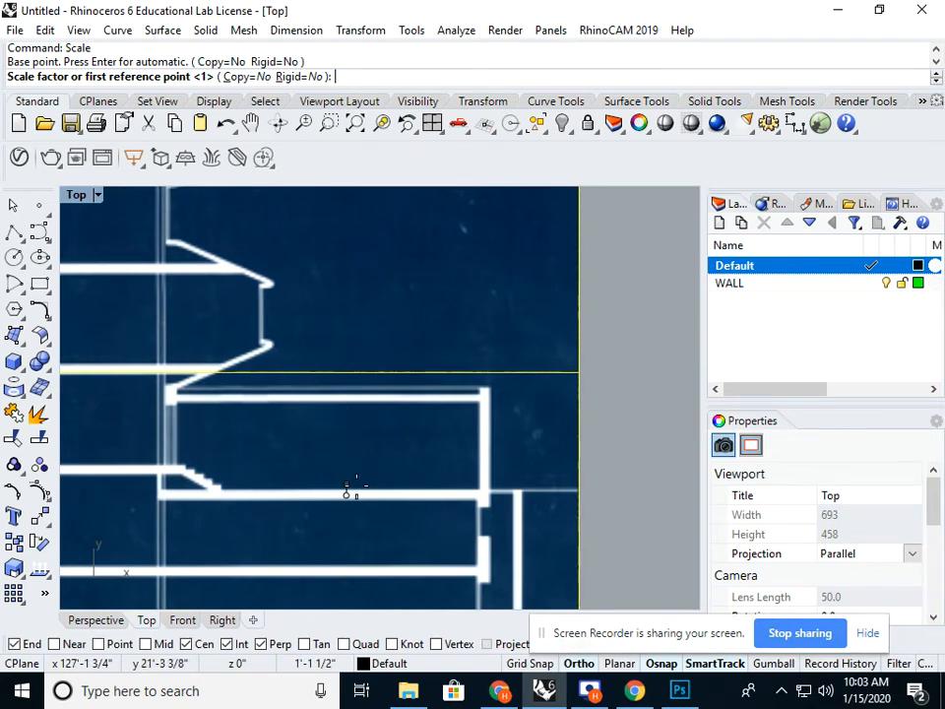
click(346, 398)
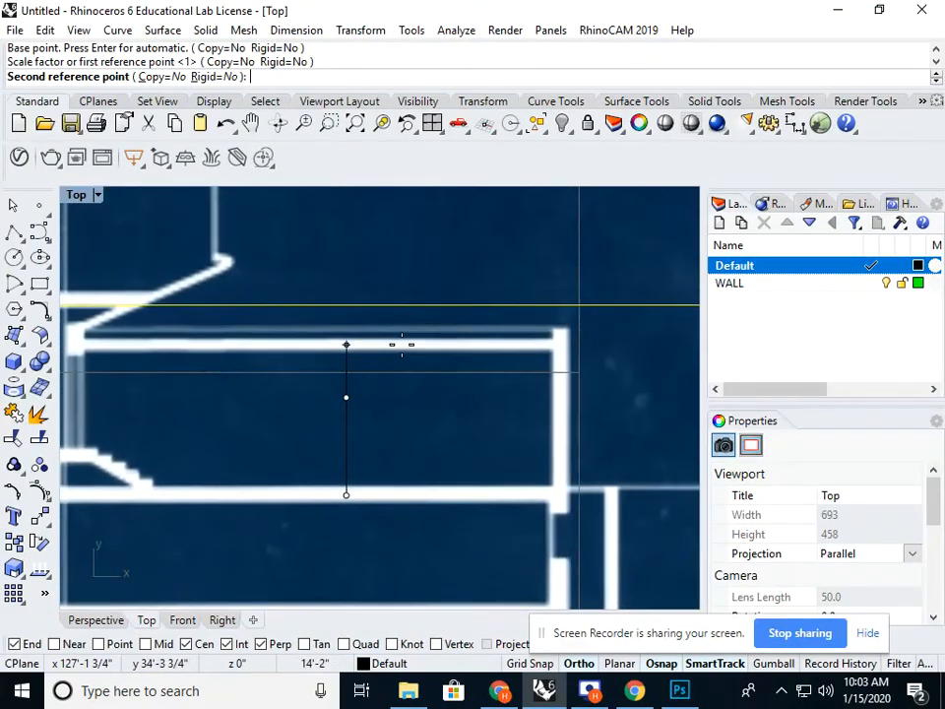
text(10.)
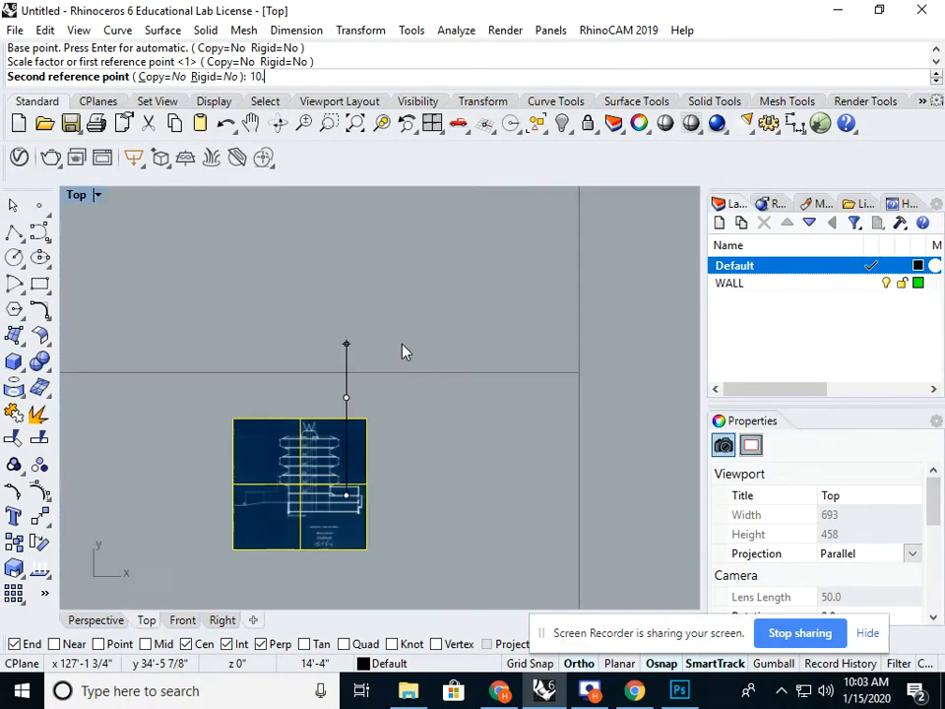
text(6)
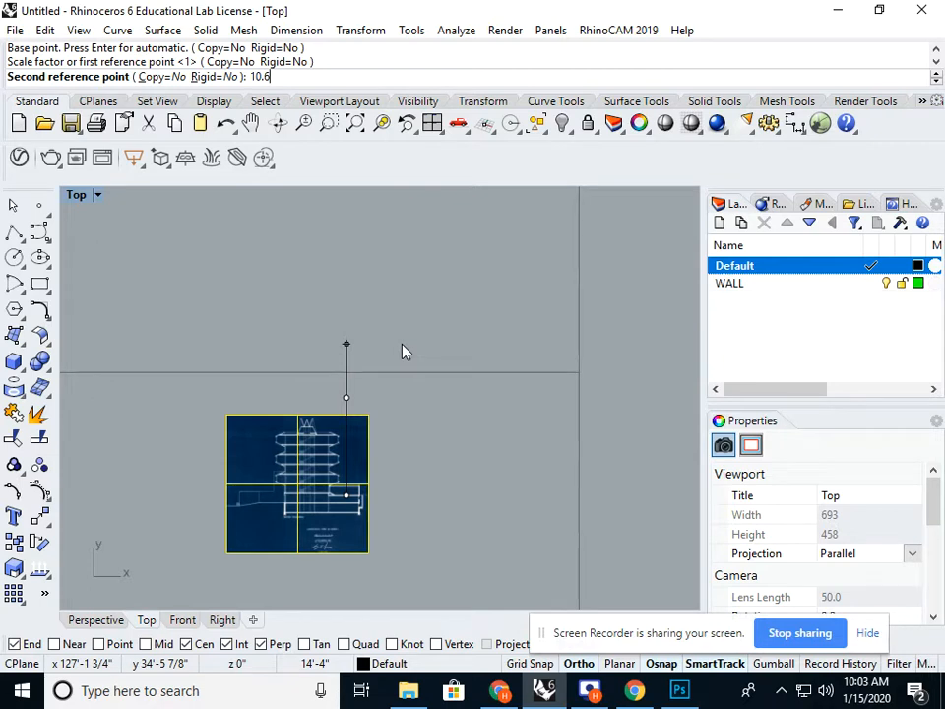
text(')
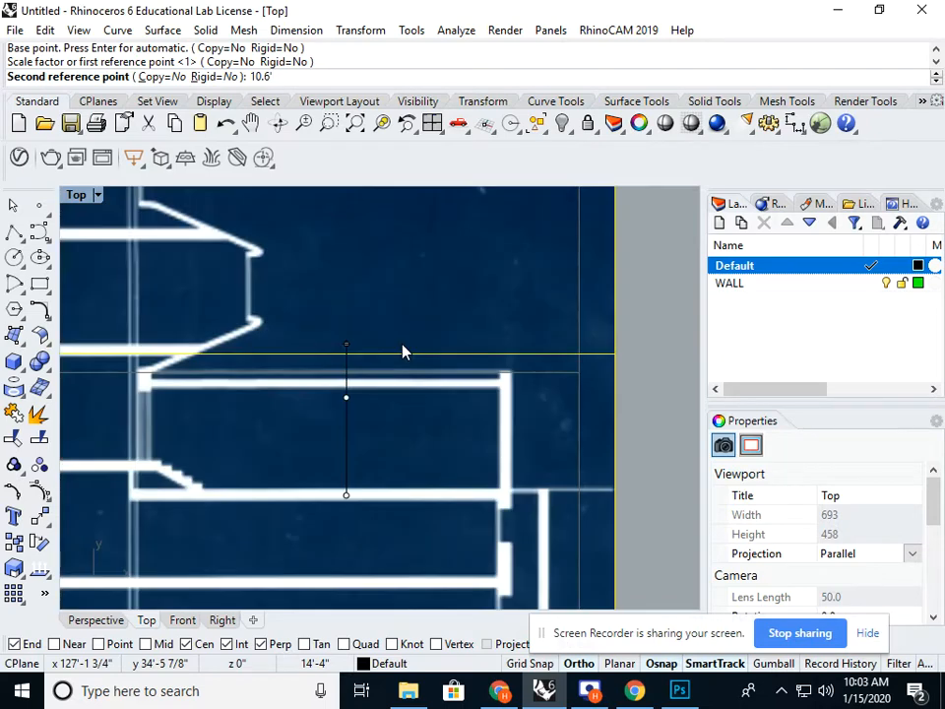
key(Return)
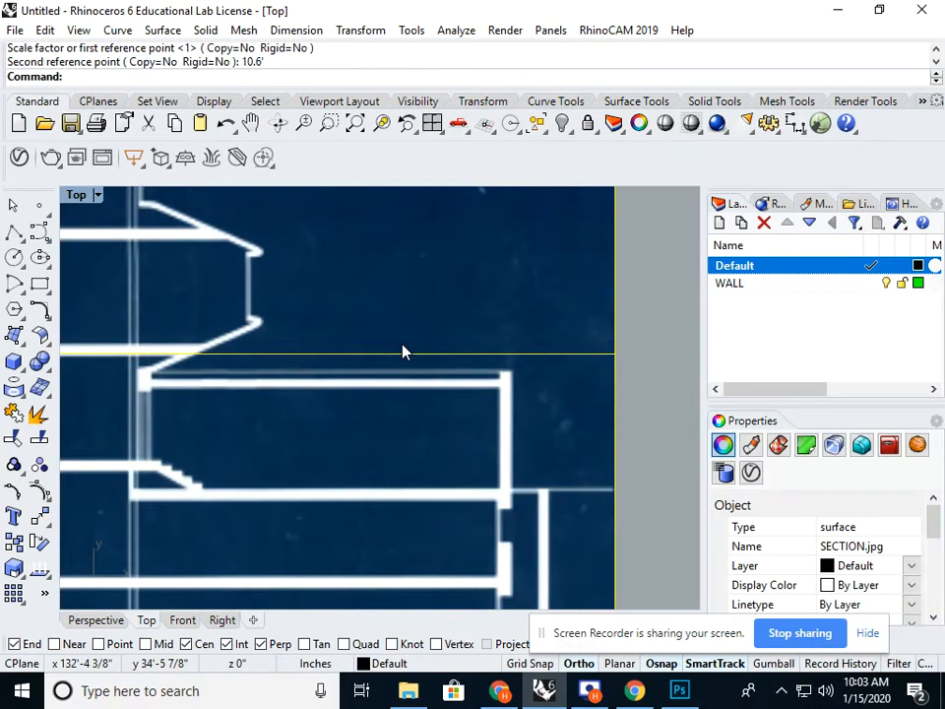
scroll(394, 350, down, 10)
click(463, 420)
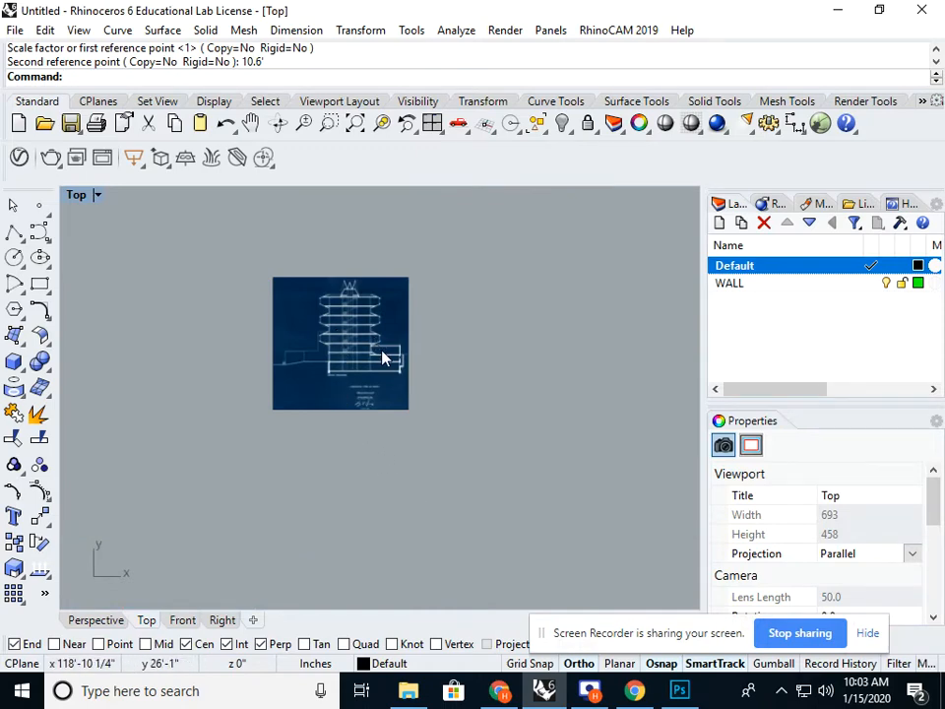
Measure the vertical distance between the low wing's floor slab and roof slab in the scaled section.
scroll(385, 353, up, 15)
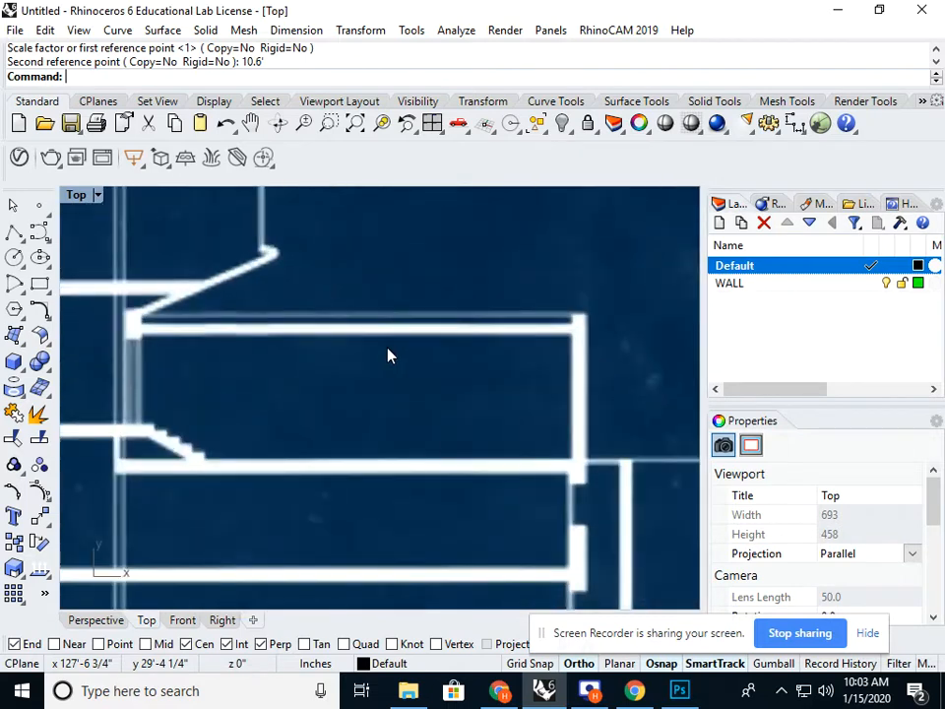
right_drag(389, 357, 336, 370)
text(Distance)
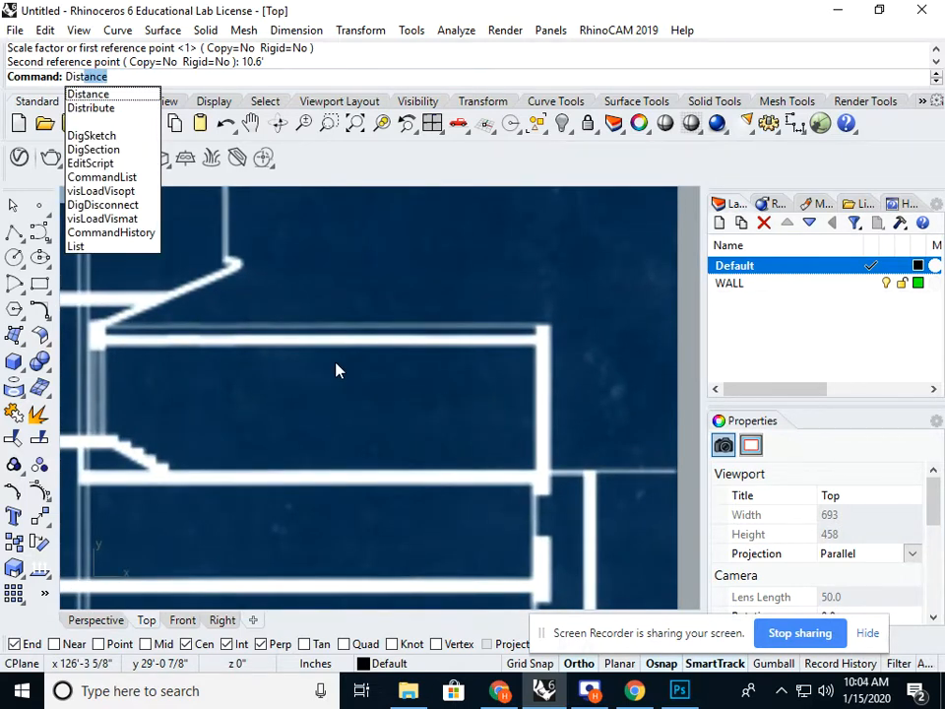
key(Return)
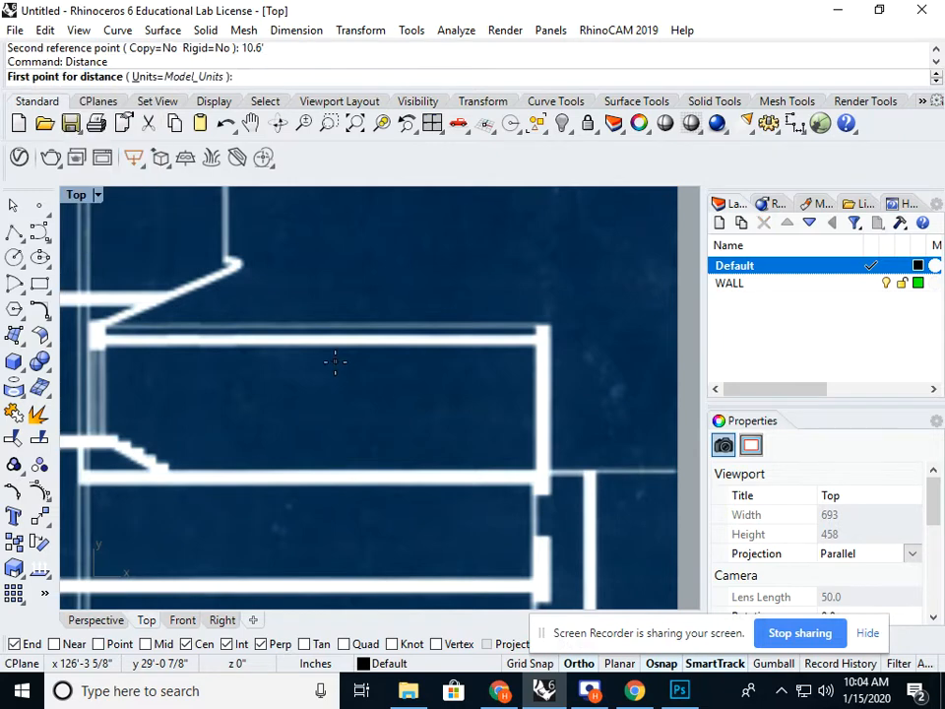
click(330, 477)
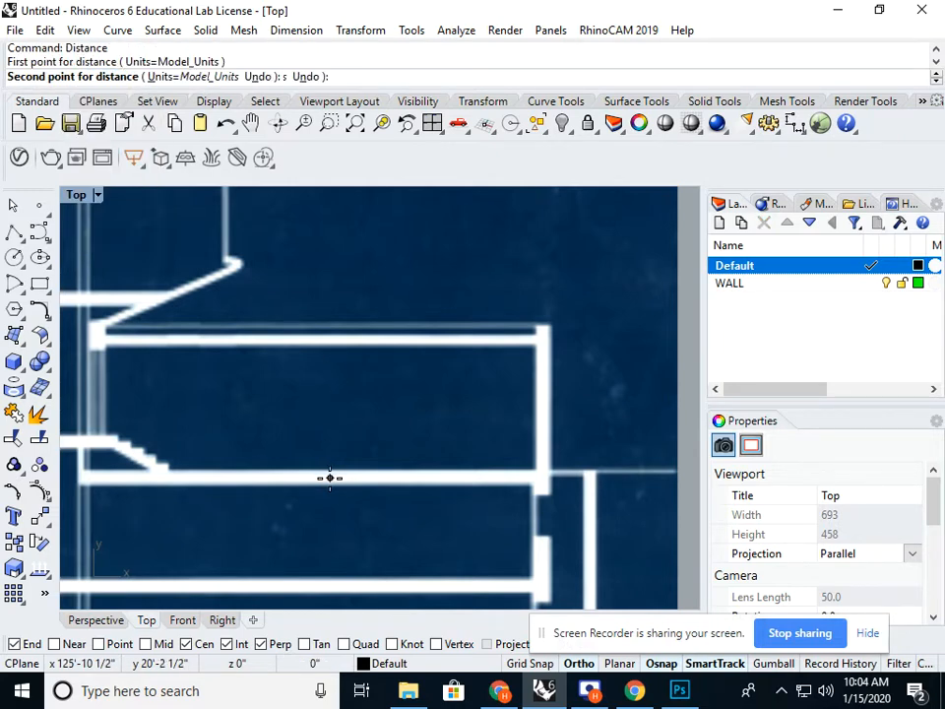
click(331, 343)
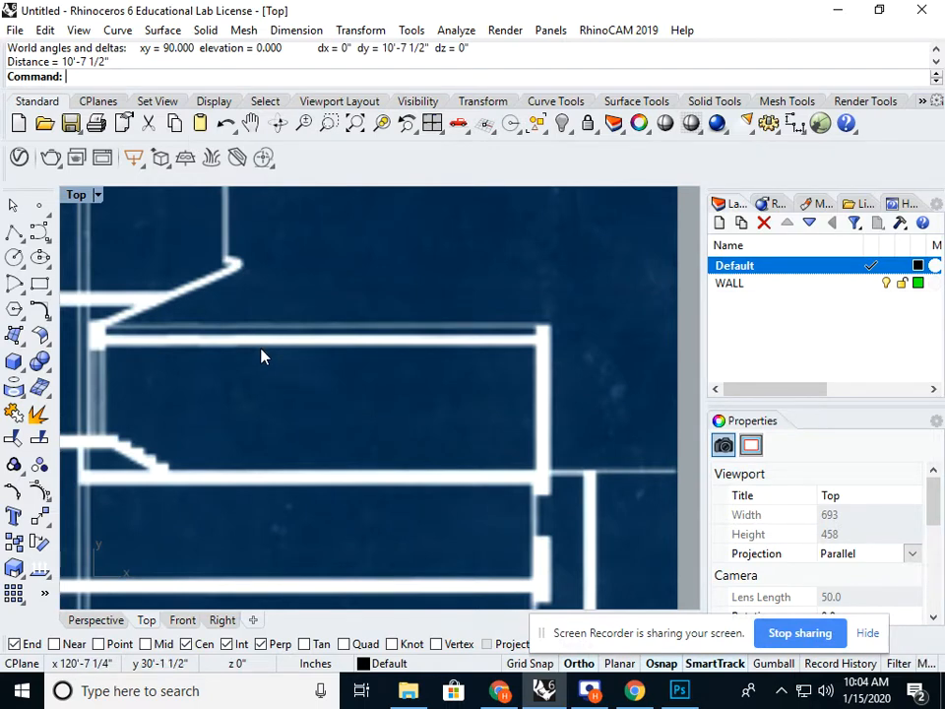
scroll(263, 350, down, 13)
mouse_move(272, 350)
right_down()
mouse_move(457, 409)
mouse_move(462, 468)
right_up()
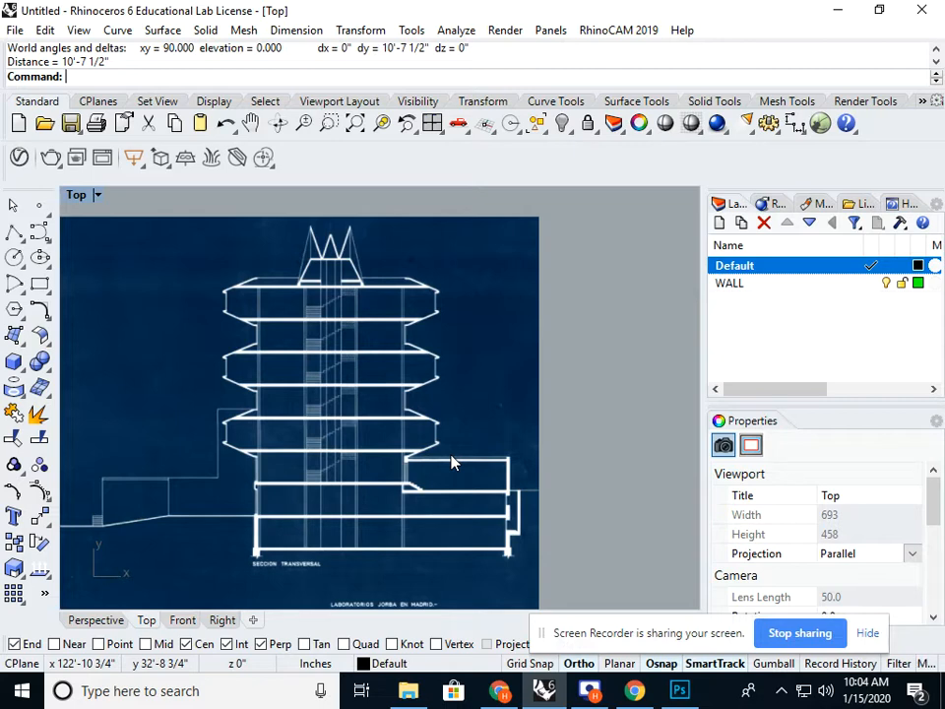
click(589, 690)
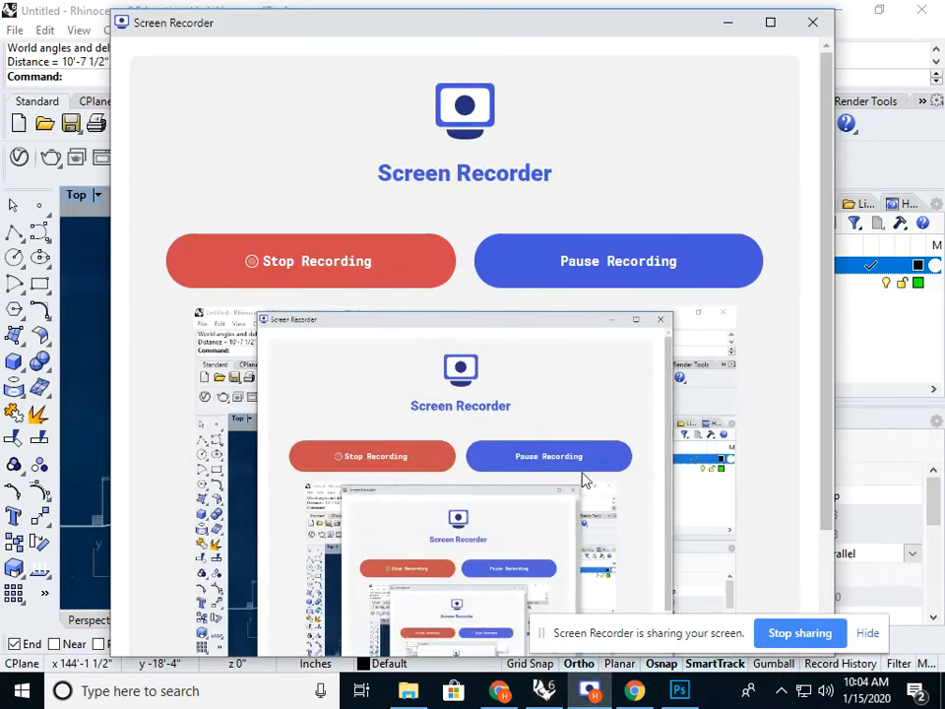
click(638, 262)
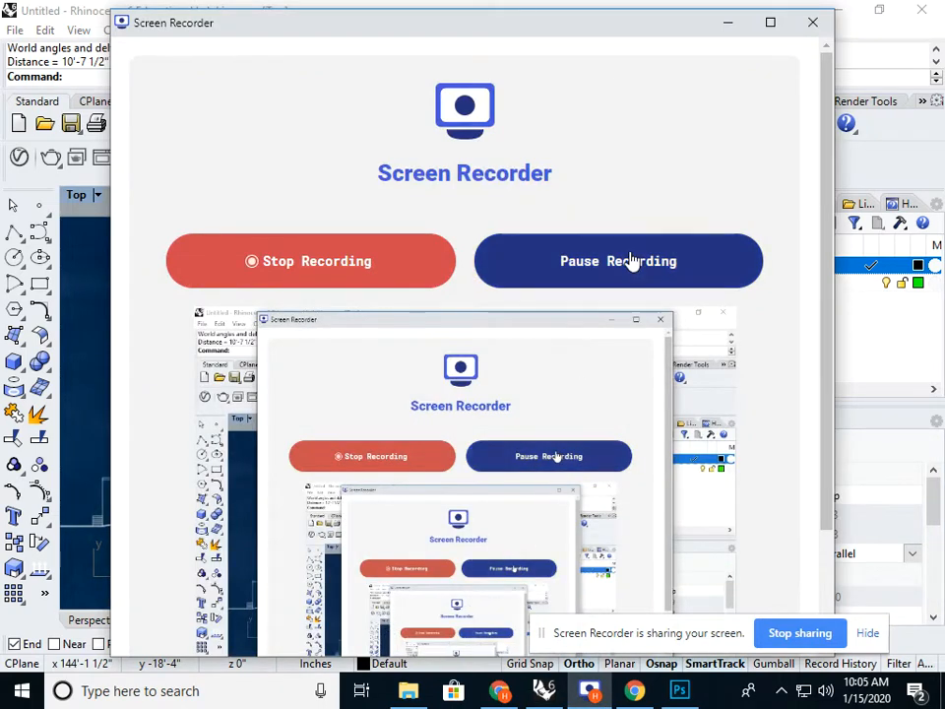
click(728, 23)
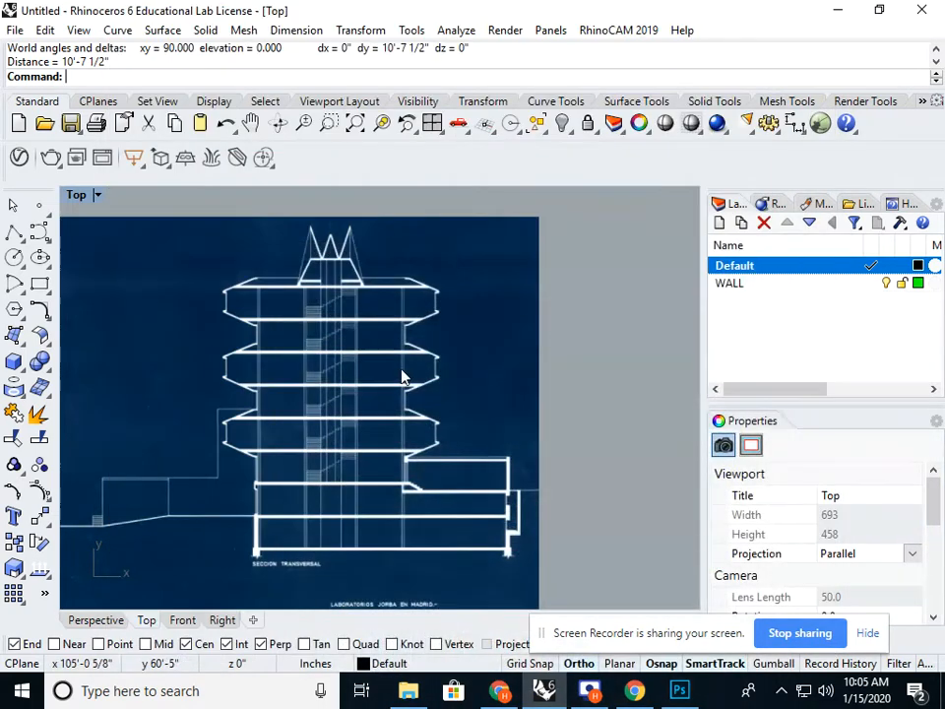
scroll(502, 353, down, 5)
right_drag(496, 355, 521, 364)
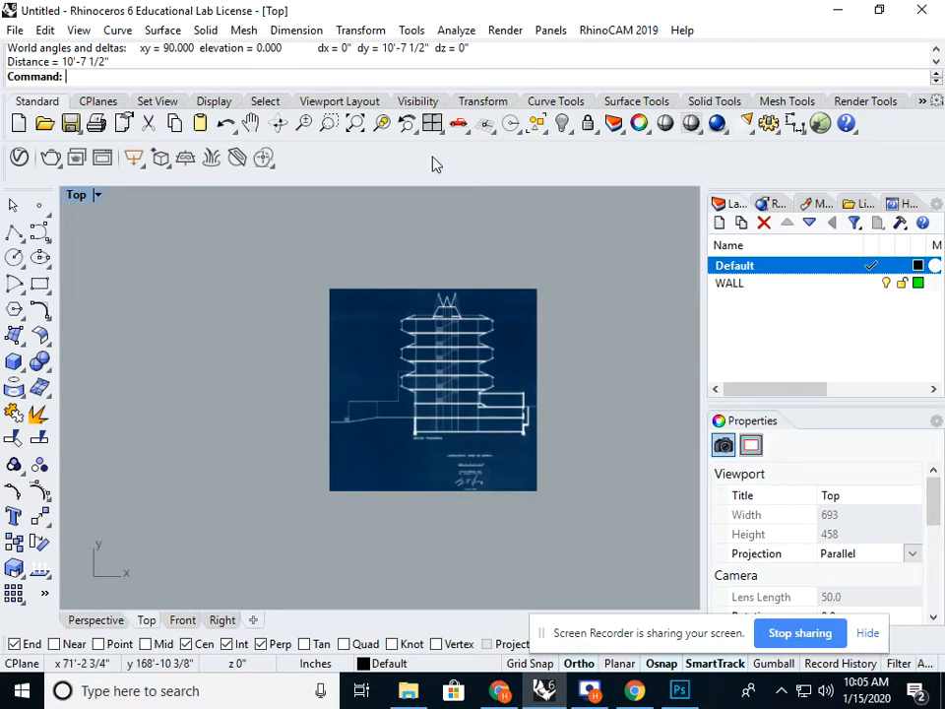
click(14, 32)
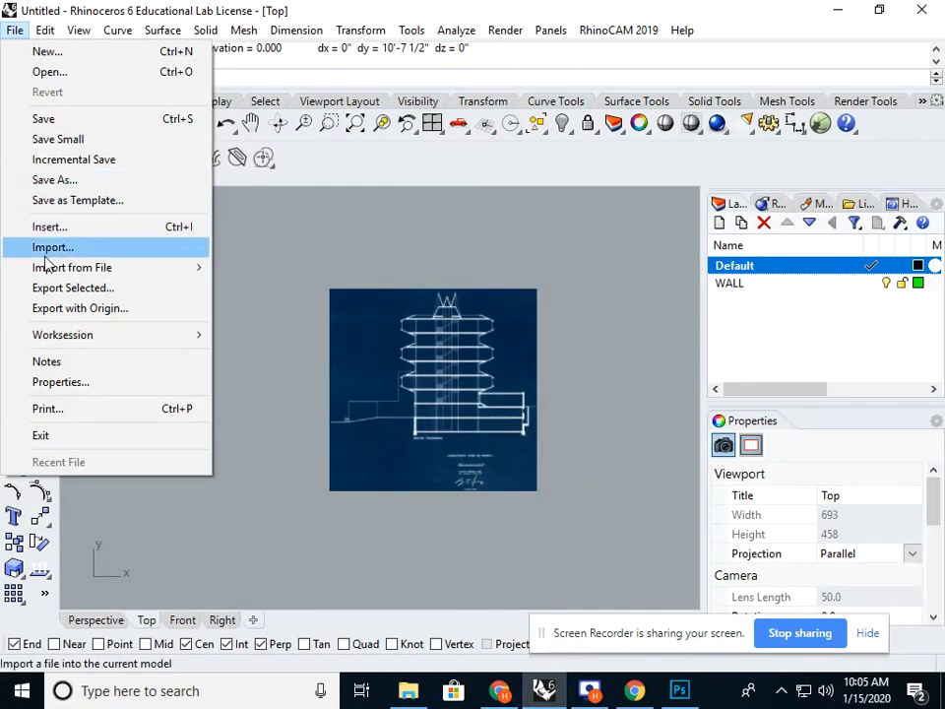
mouse_move(45, 31)
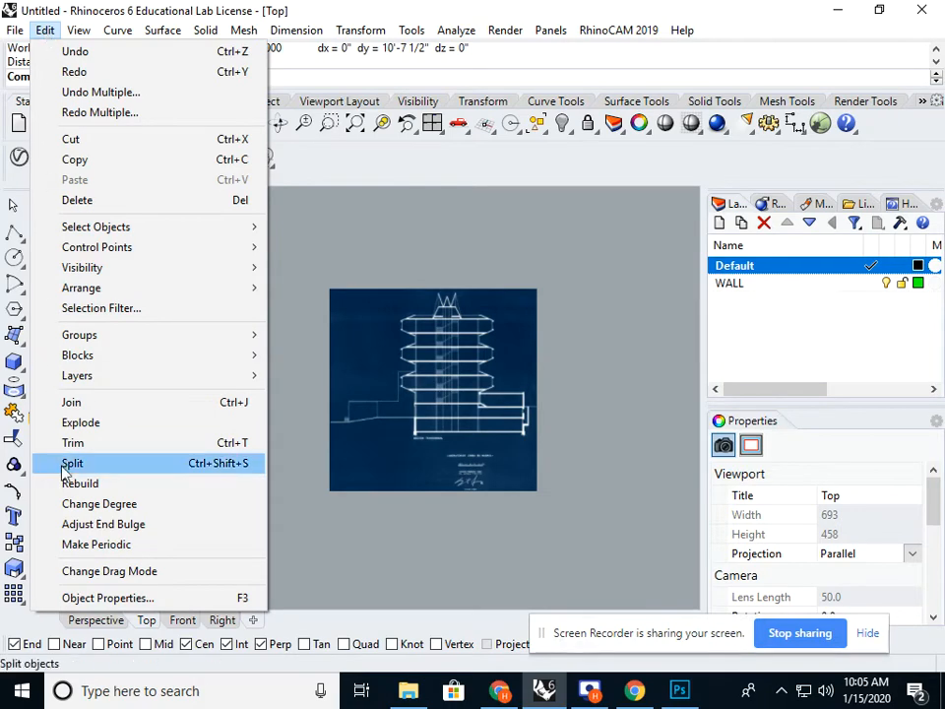
mouse_move(15, 31)
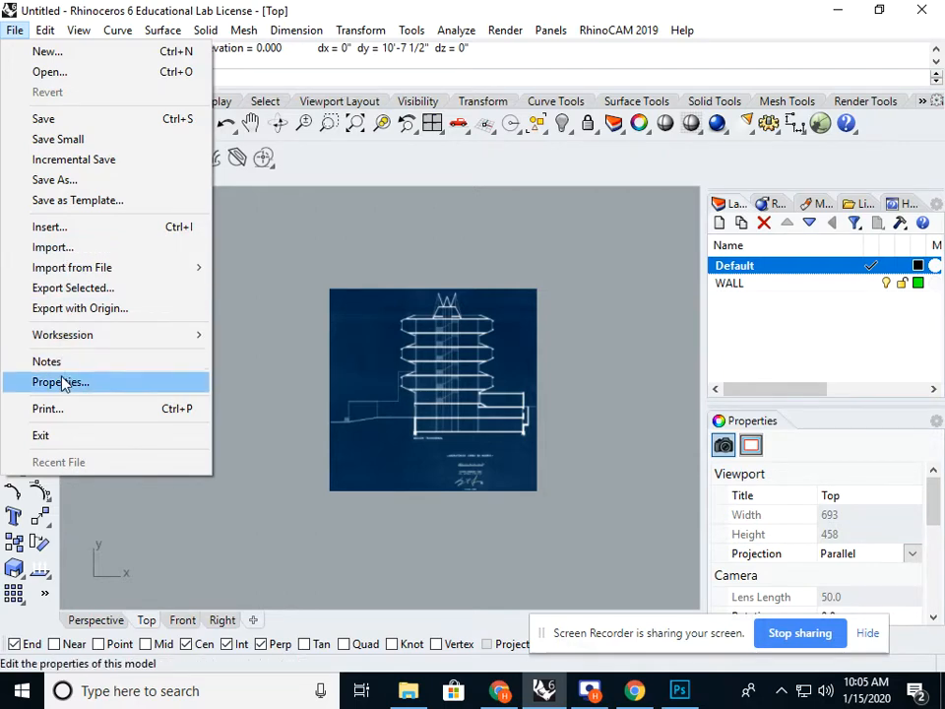
click(264, 369)
Open the Rhino options and bring up the settings of the Shaded display mode.
text(S)
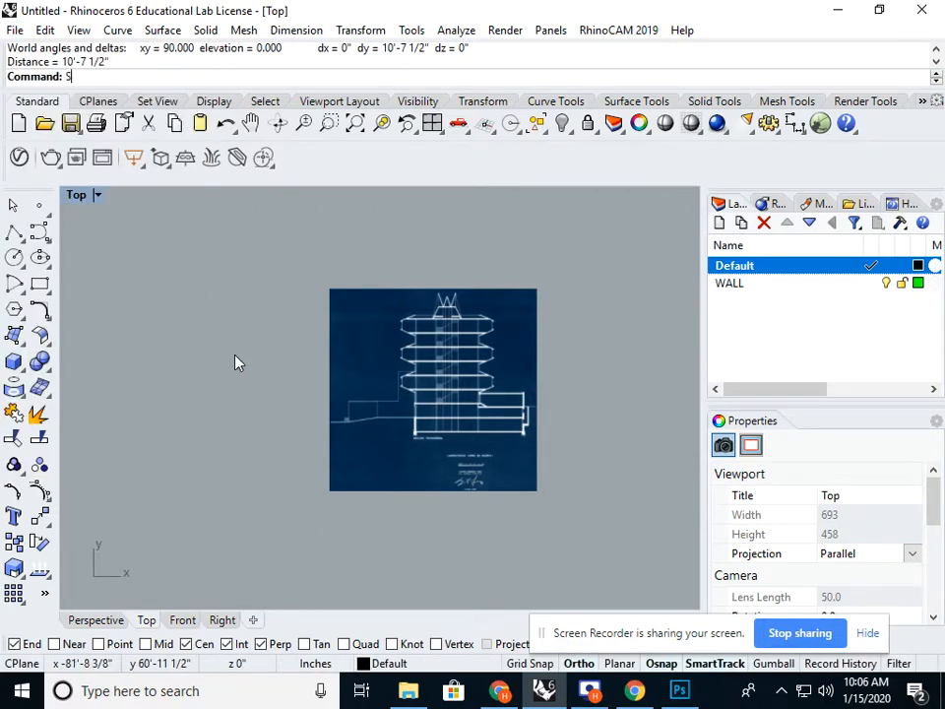
text(etTING)
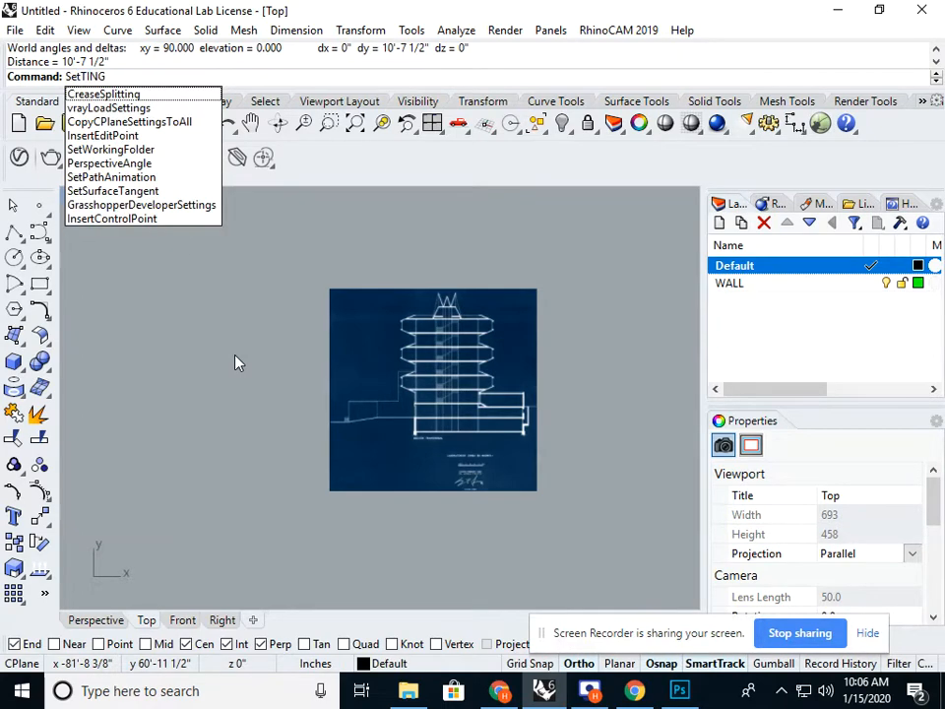
text(S)
key(Return)
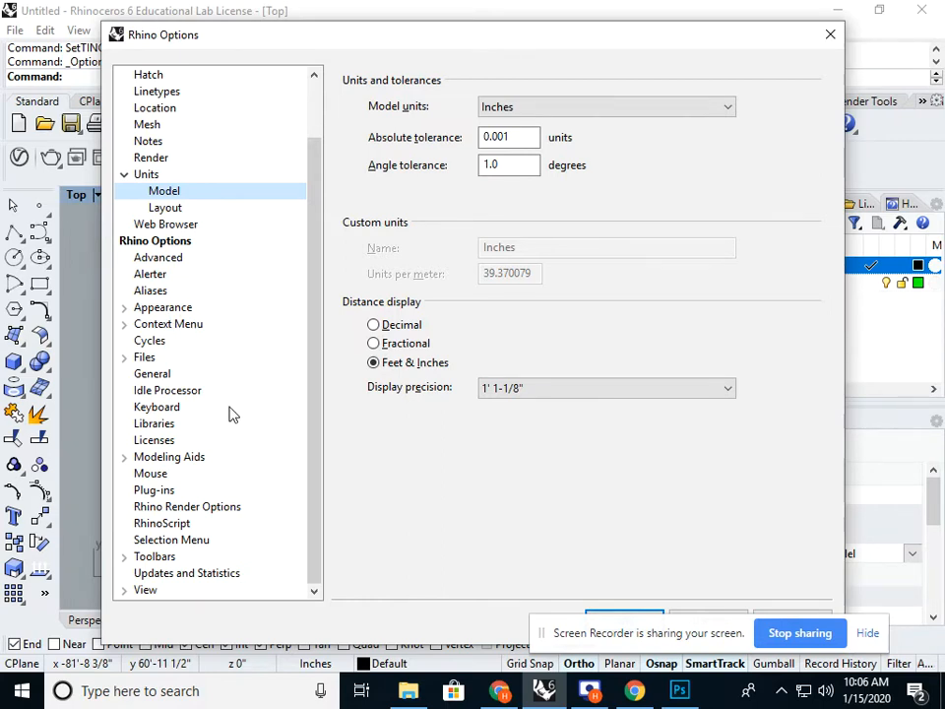
click(125, 590)
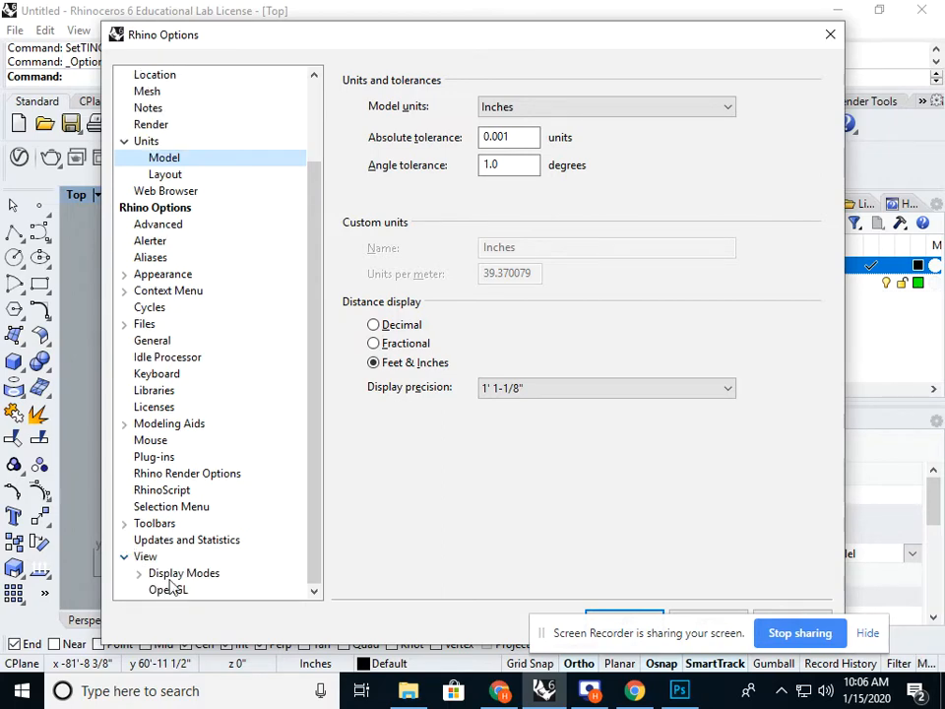
click(150, 557)
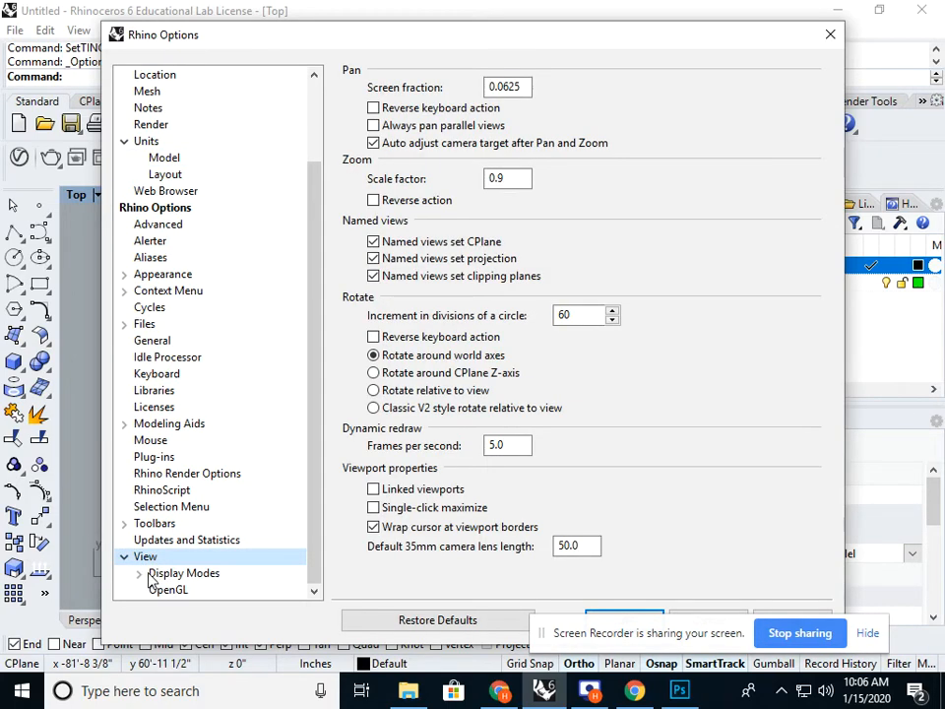
click(140, 573)
click(184, 423)
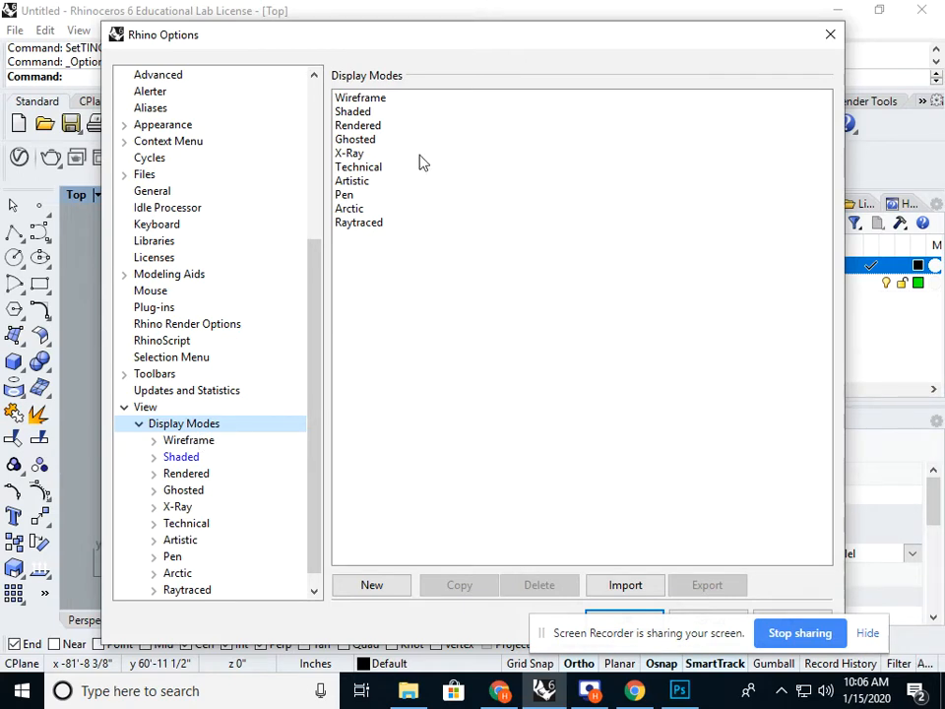
click(362, 113)
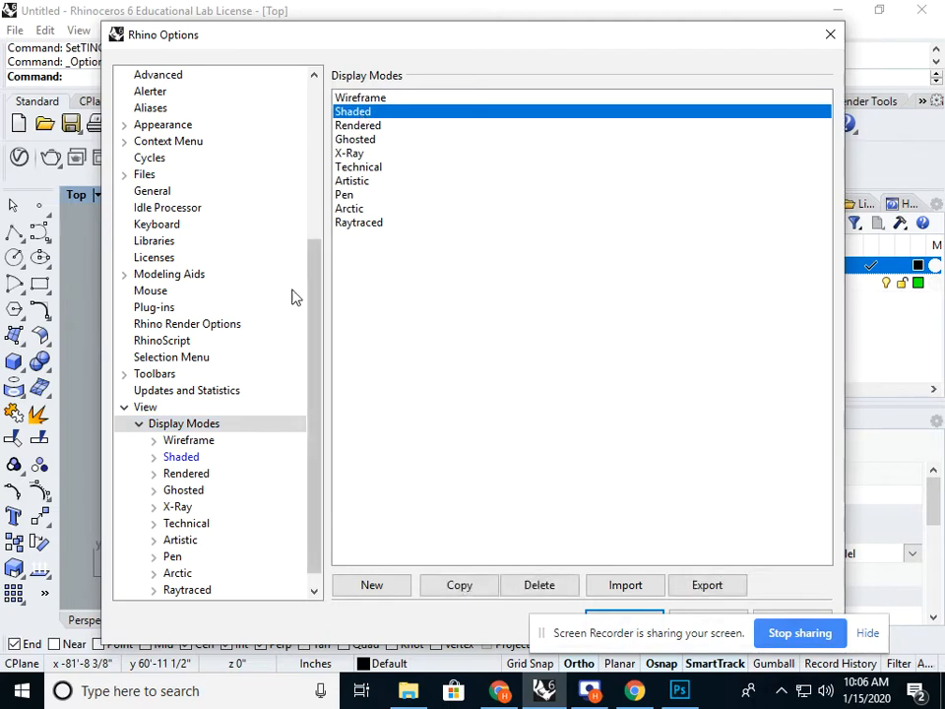
click(173, 456)
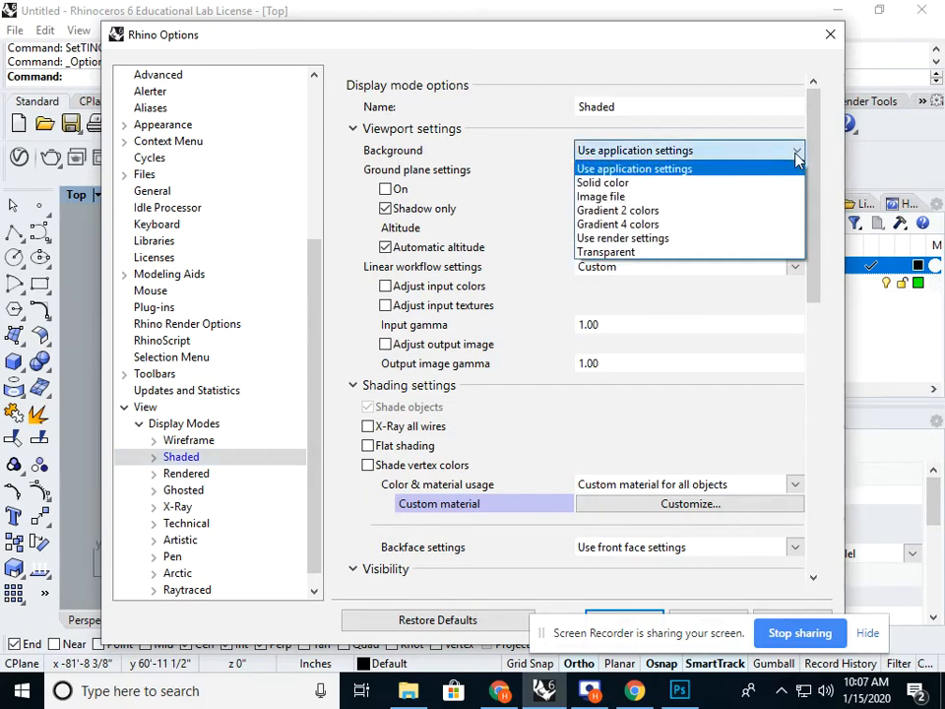
Set the Shaded mode's viewport background to a solid dark gray with RGB 65, 65, 65.
click(652, 180)
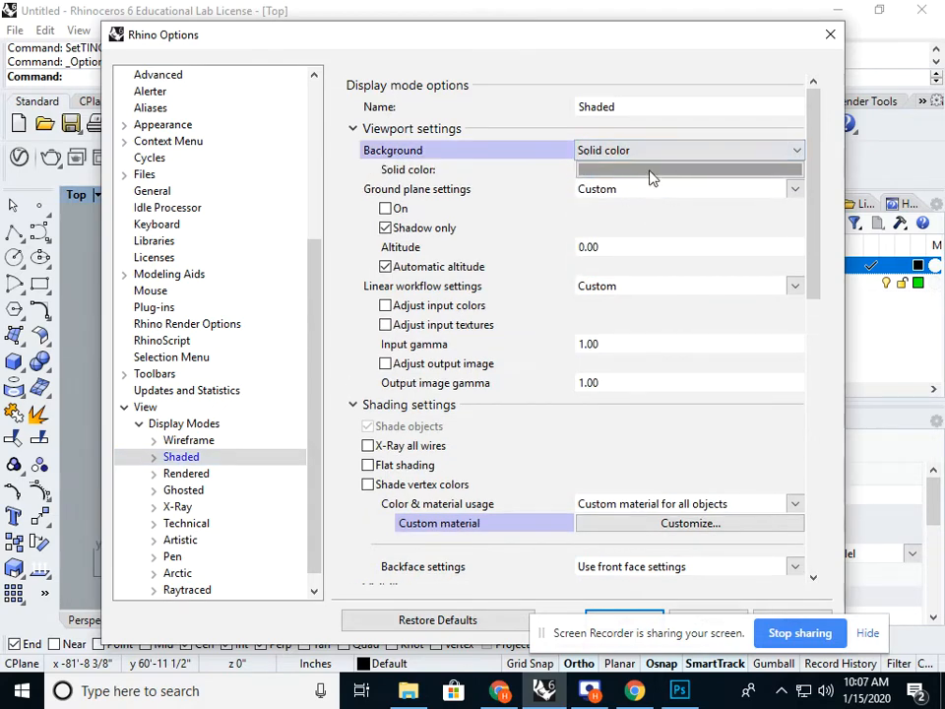
click(648, 171)
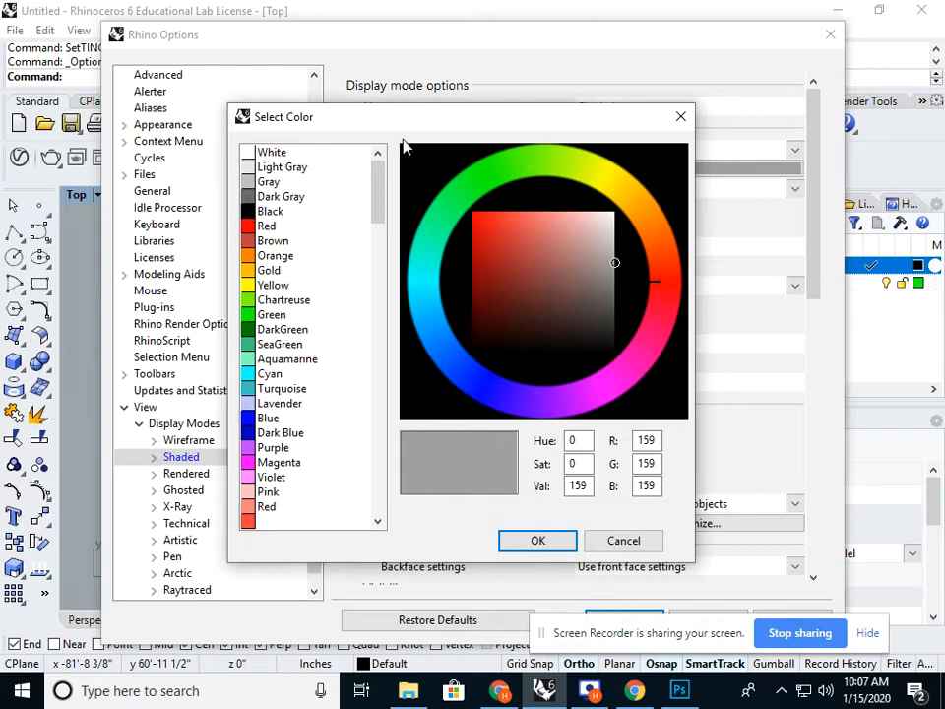
drag(379, 188, 374, 469)
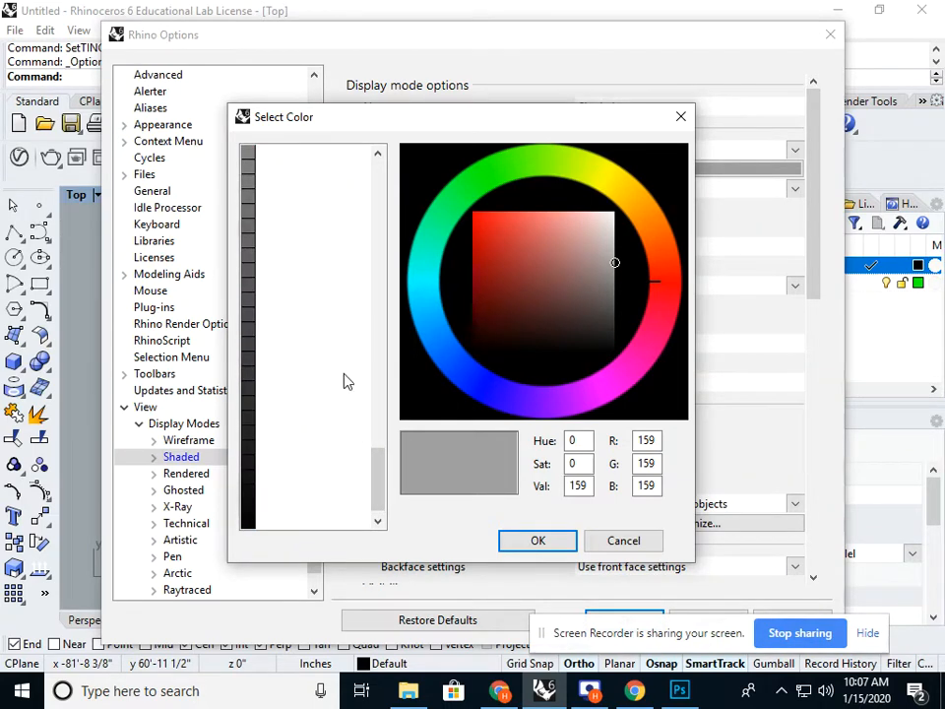
click(288, 256)
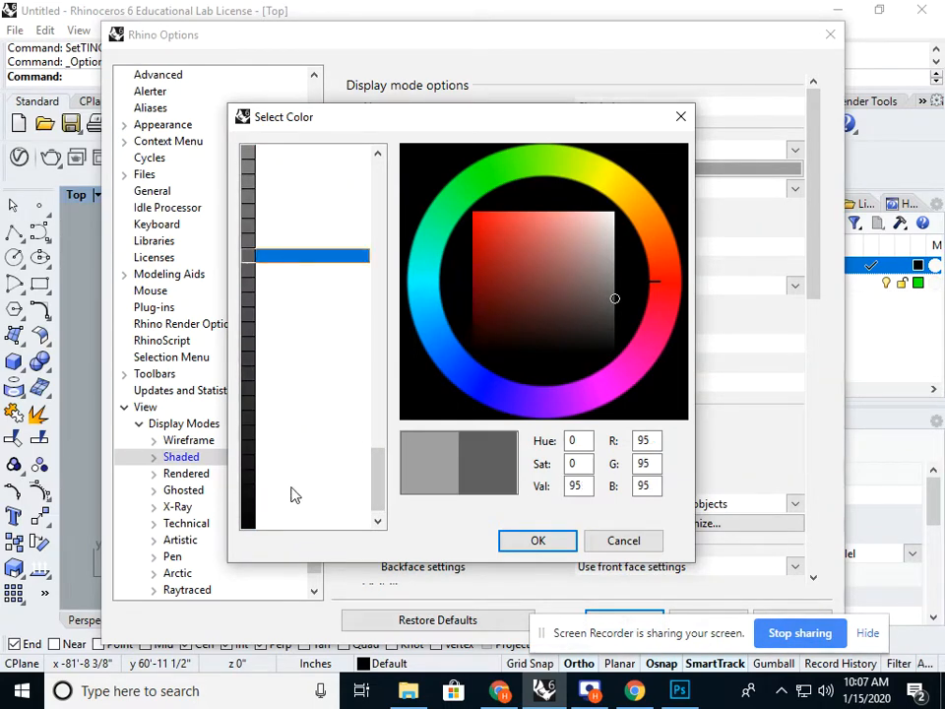
click(291, 344)
click(286, 416)
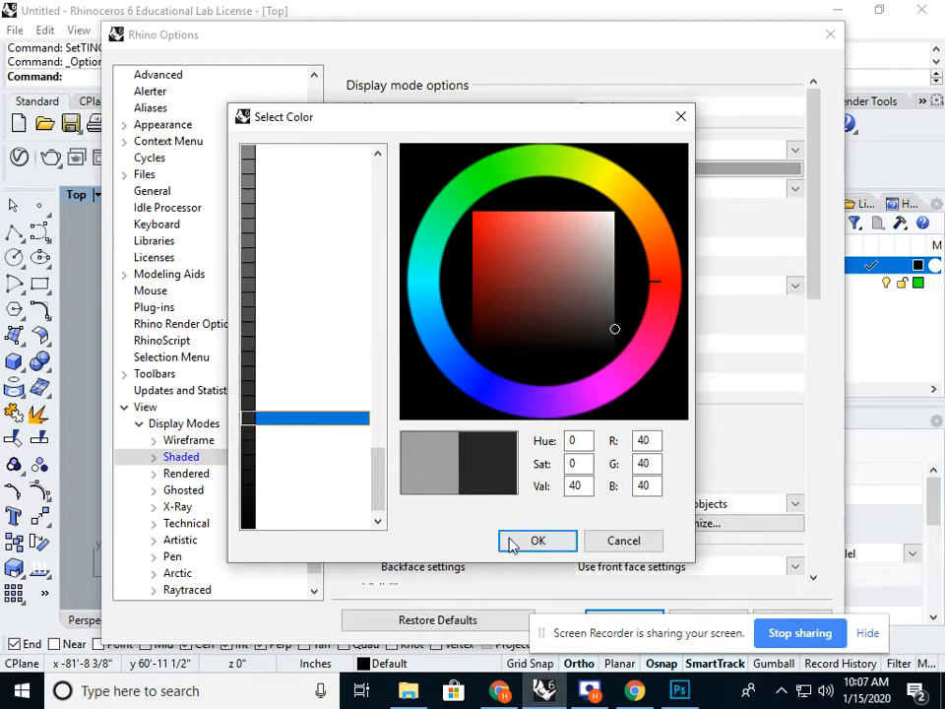
click(285, 376)
click(291, 345)
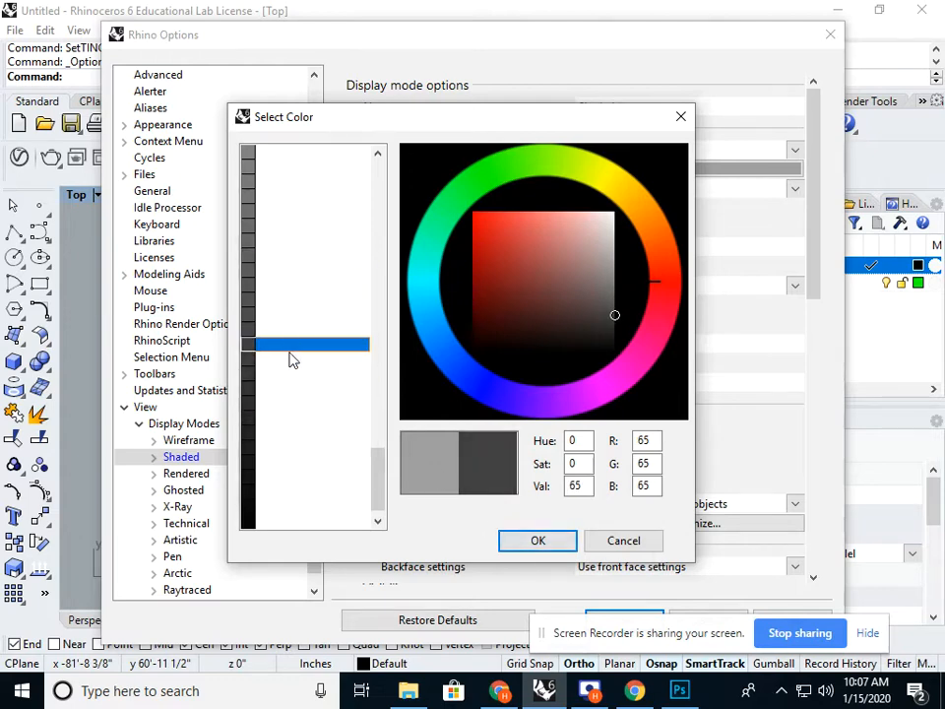
click(534, 542)
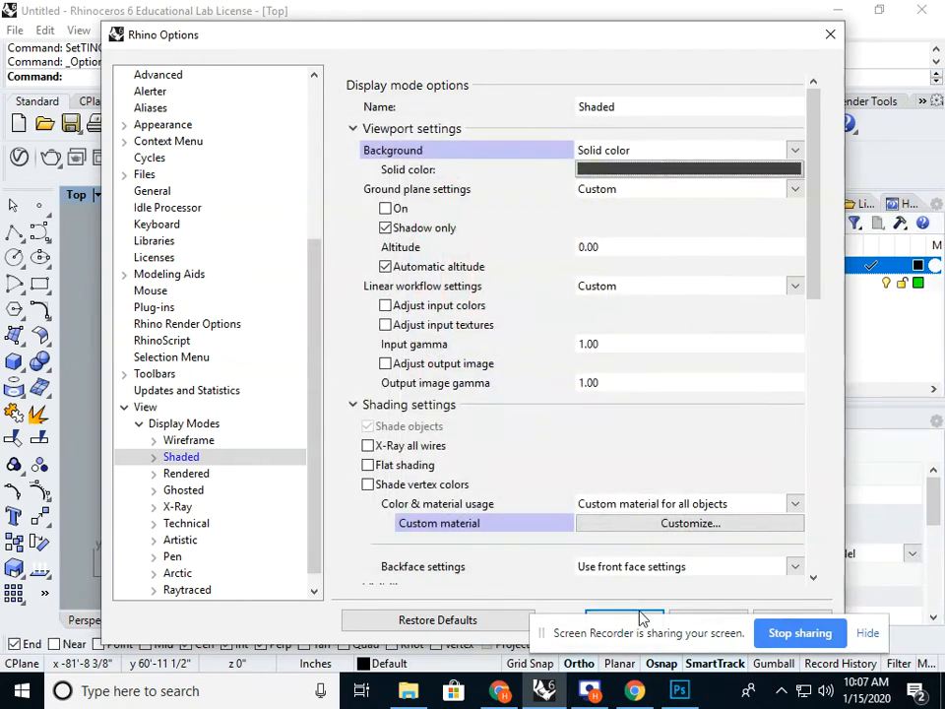
Examine the background type choices and the solid color selection of the Shaded display mode, leaving the settings as they are.
drag(566, 45, 486, 31)
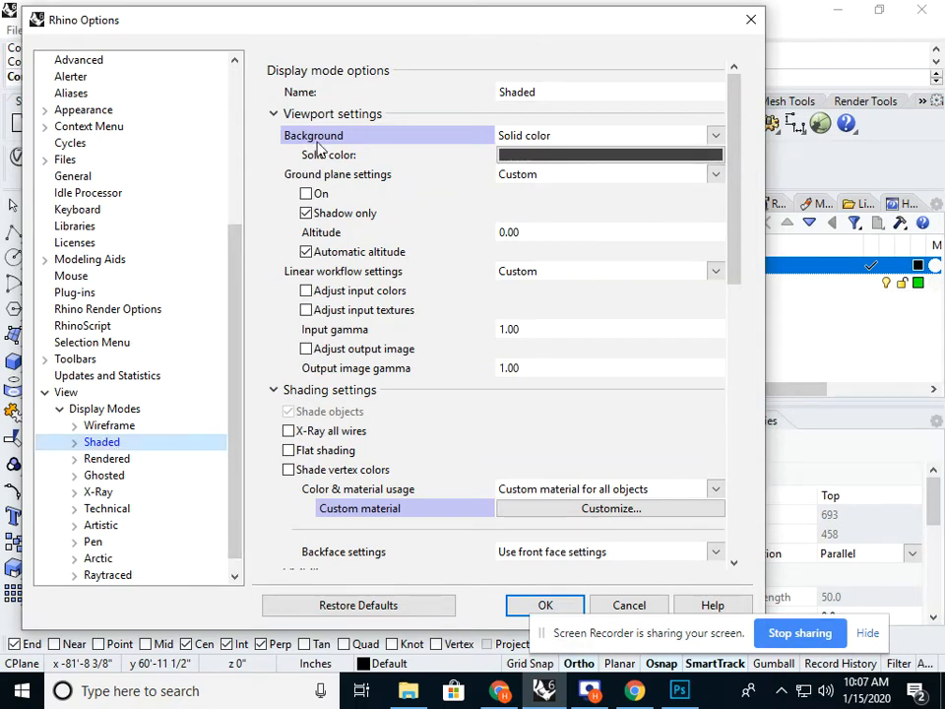
click(551, 138)
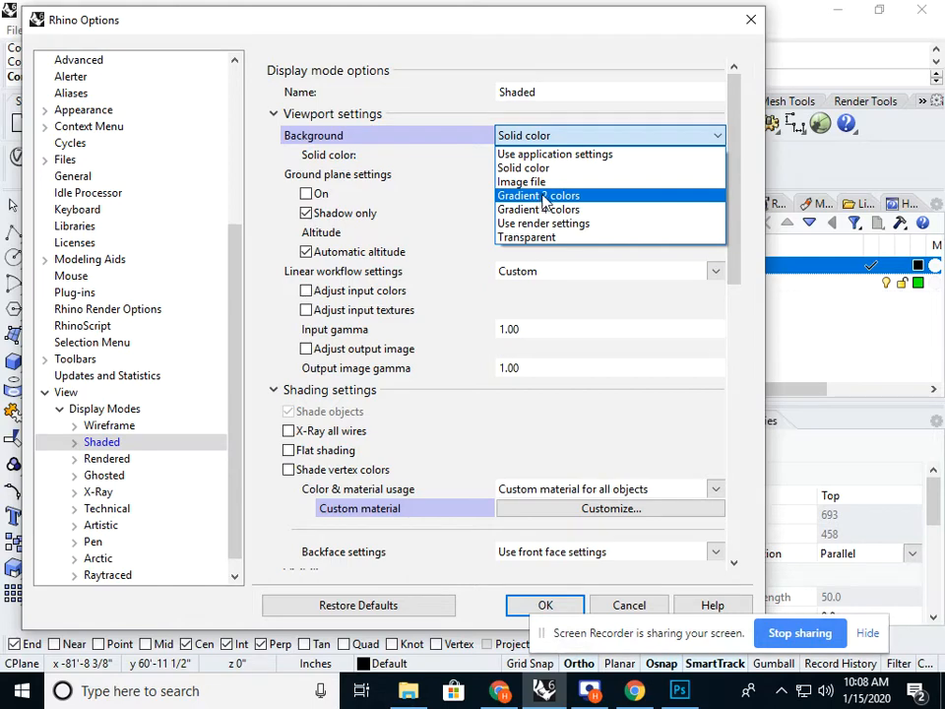
click(458, 190)
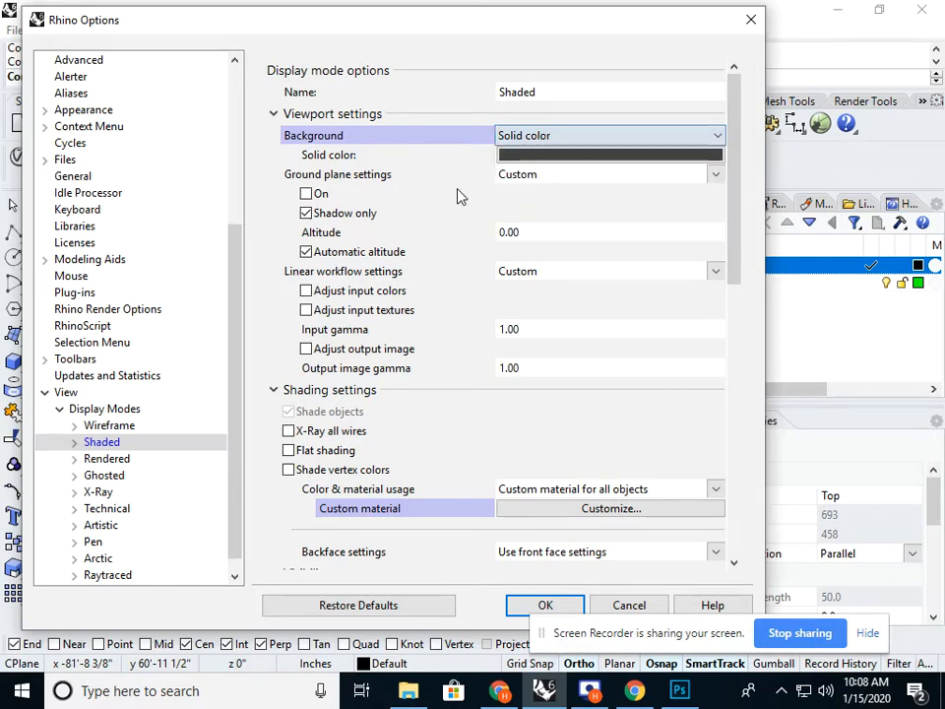
click(561, 157)
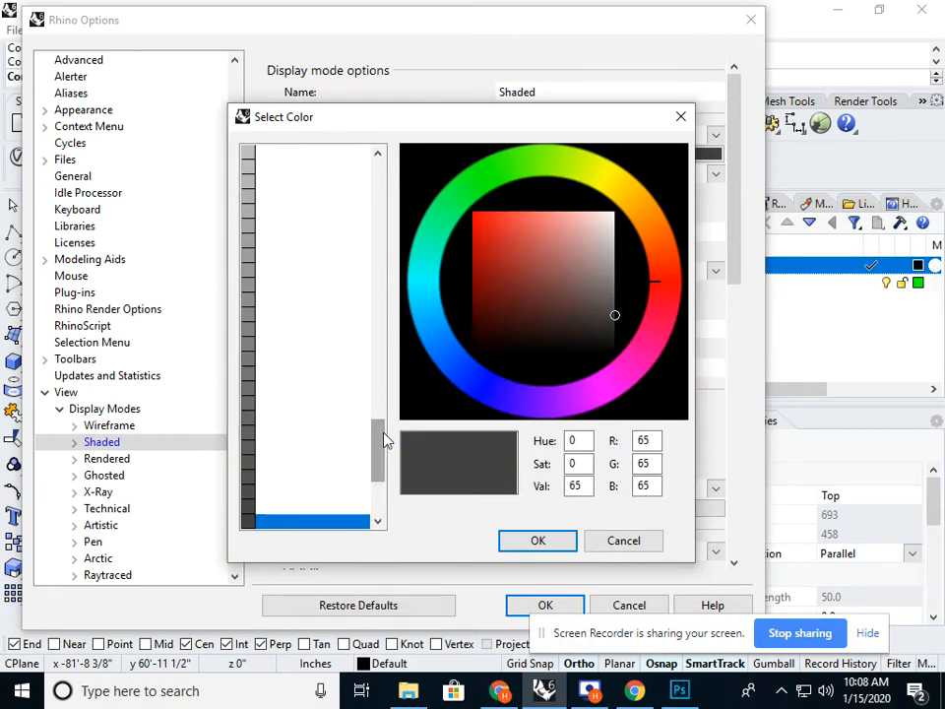
drag(386, 442, 365, 428)
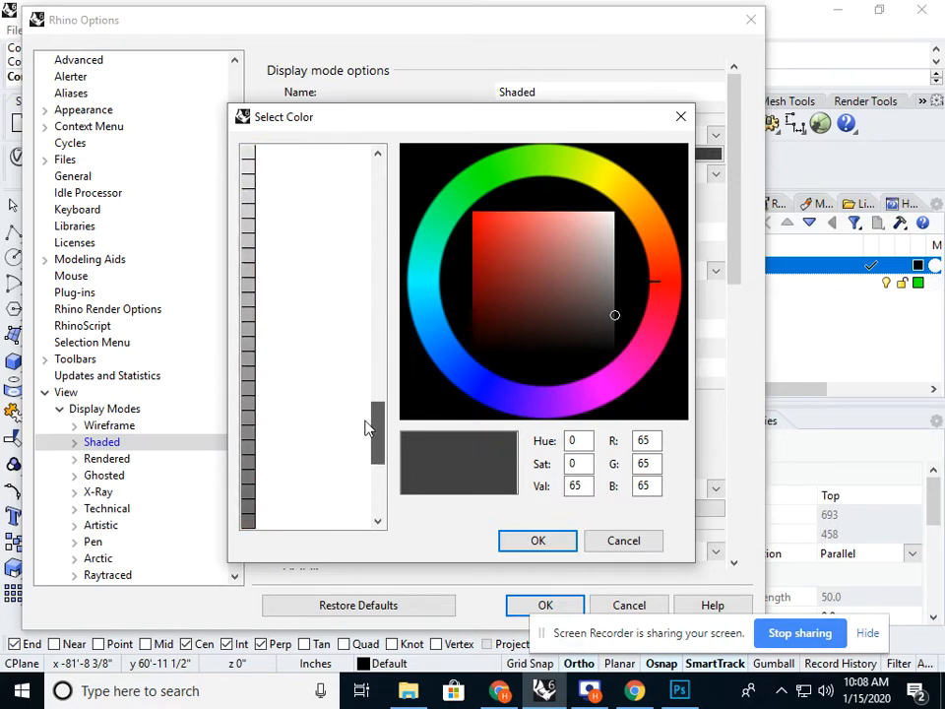
click(296, 359)
click(604, 544)
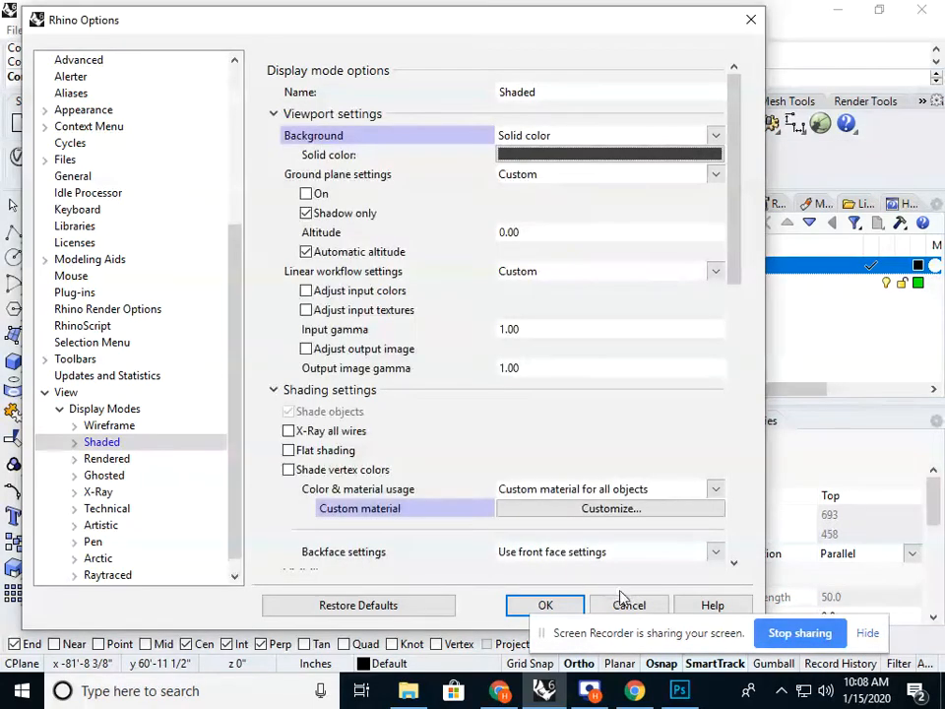
Accept the Rhino options and set the Top viewport's display mode to Shaded.
click(562, 606)
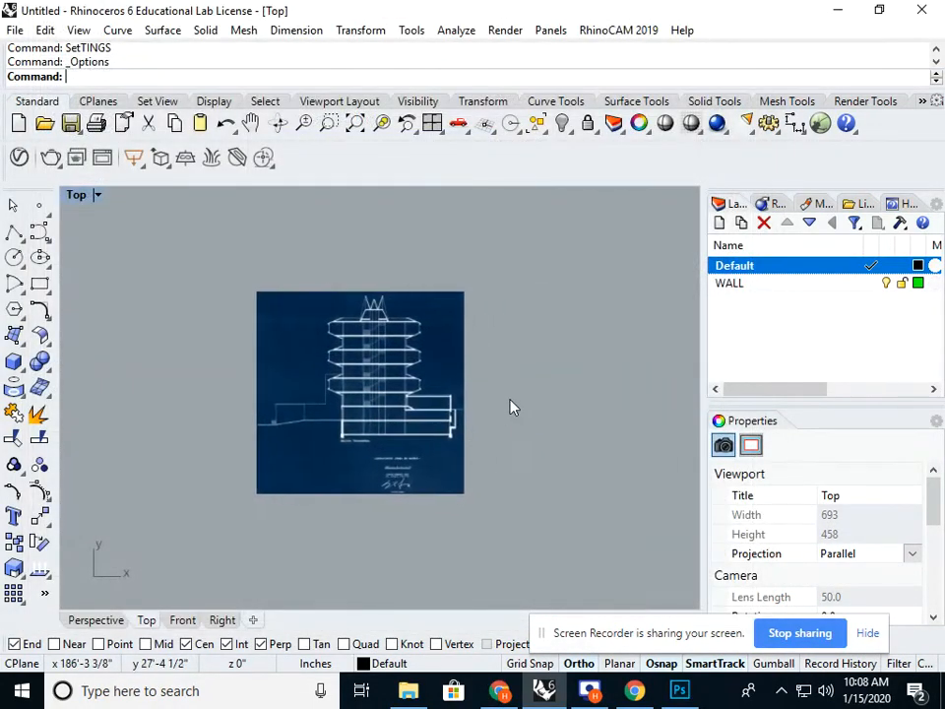
click(79, 195)
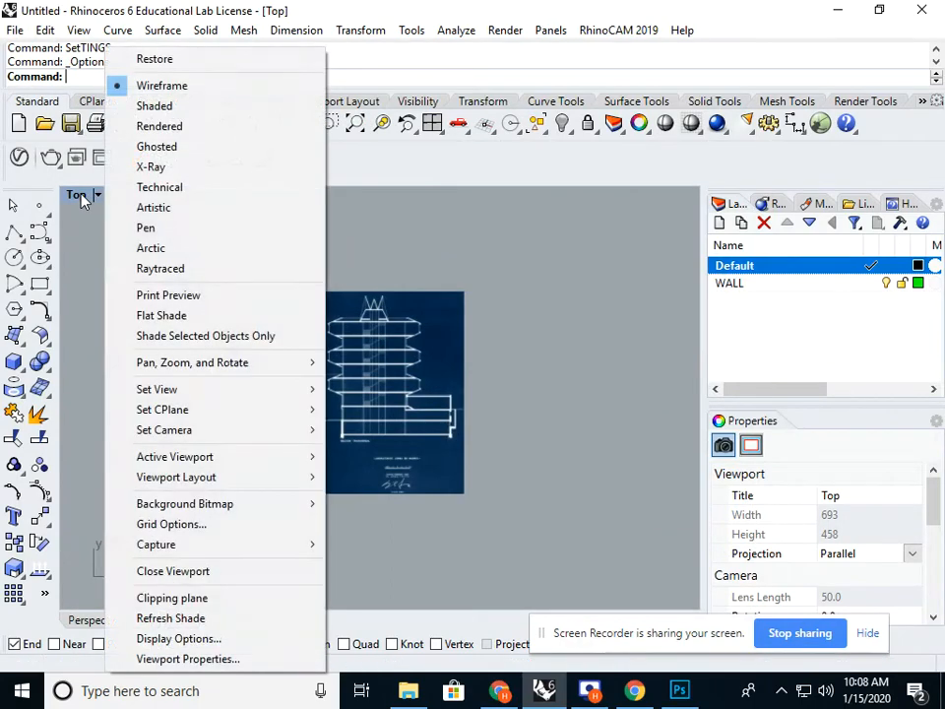
click(157, 106)
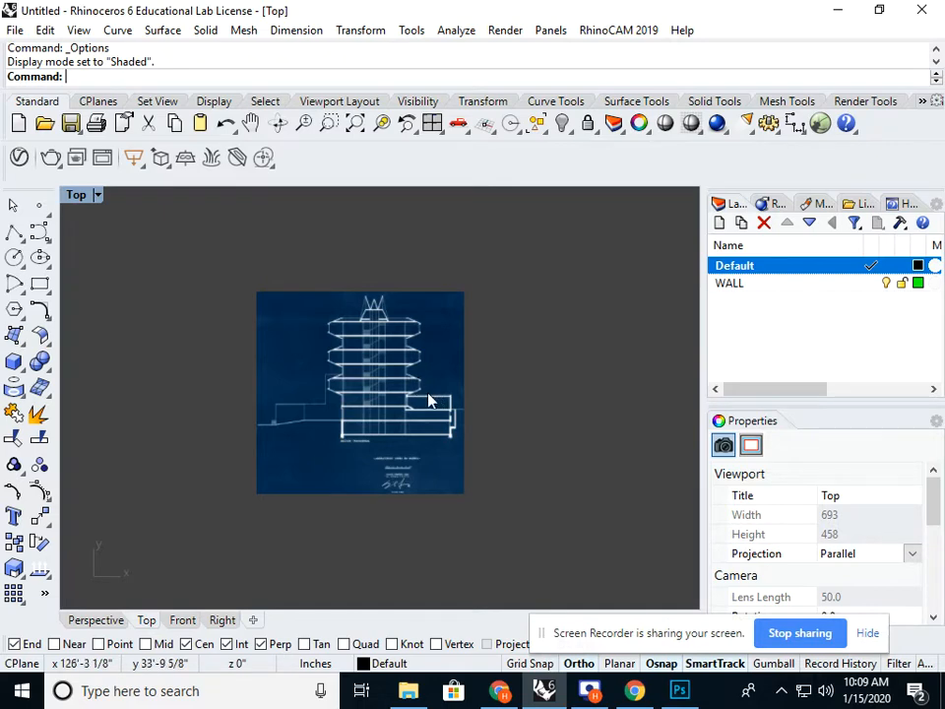
Examine the section image from several angles in the Perspective view and return to the Top view.
click(96, 620)
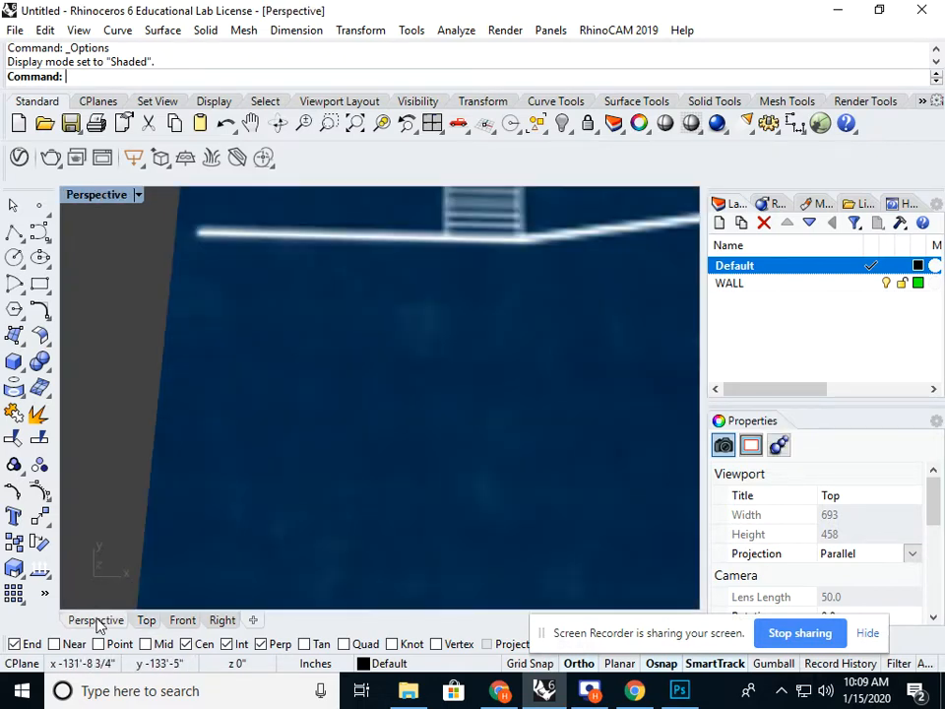
scroll(365, 400, down, 3)
scroll(366, 397, down, 10)
right_drag(389, 401, 375, 396)
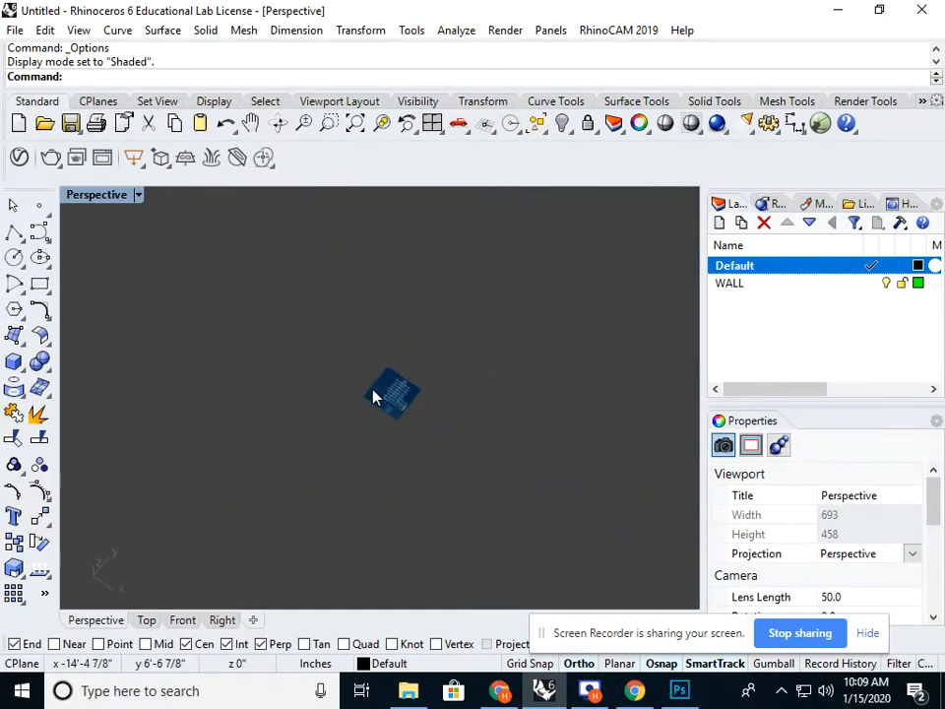
scroll(388, 394, up, 10)
right_drag(446, 402, 275, 301)
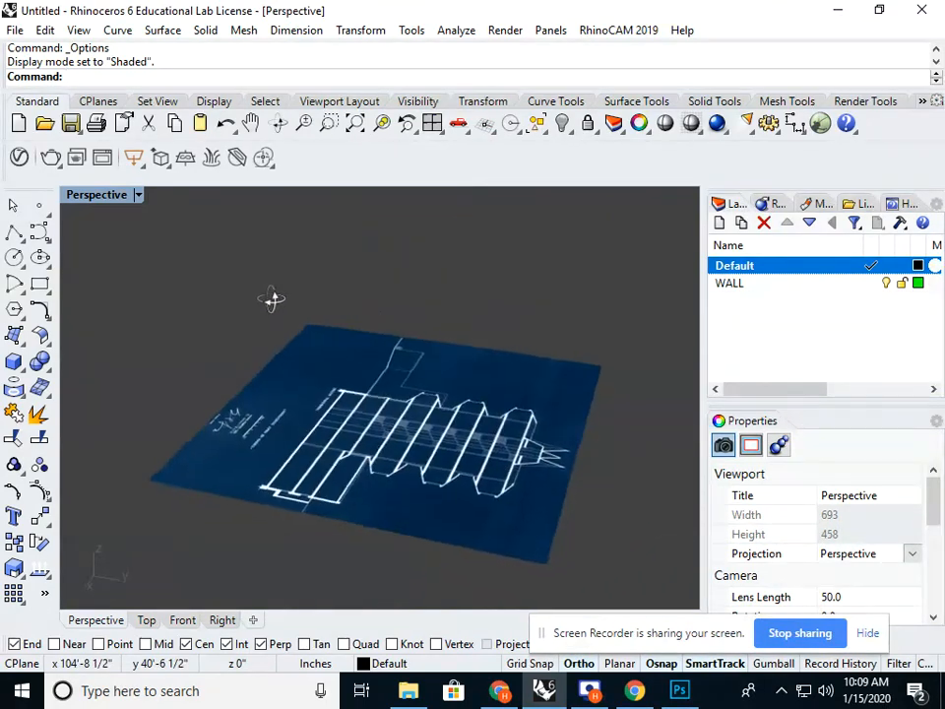
mouse_move(393, 401)
right_down()
mouse_move(334, 343)
mouse_move(415, 355)
mouse_move(358, 355)
mouse_move(327, 373)
right_up()
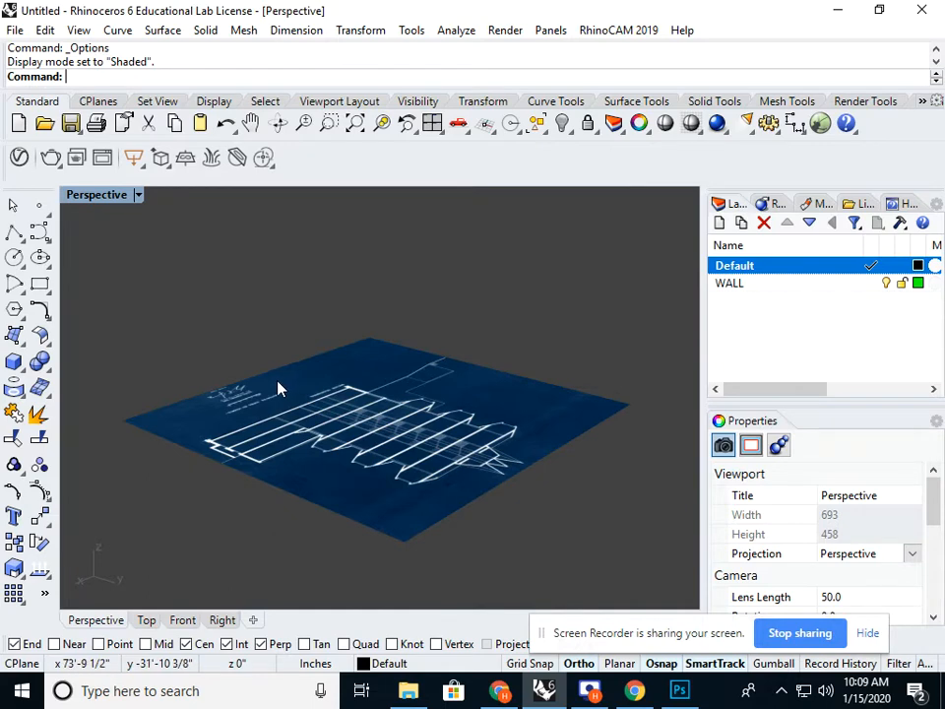
right_drag(253, 384, 493, 397)
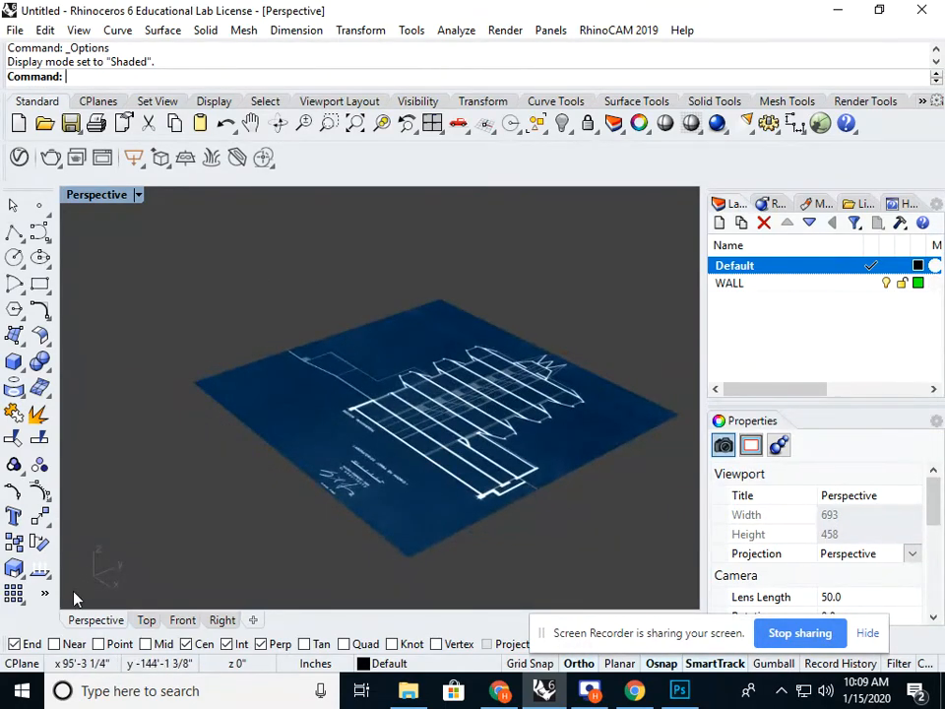
click(145, 620)
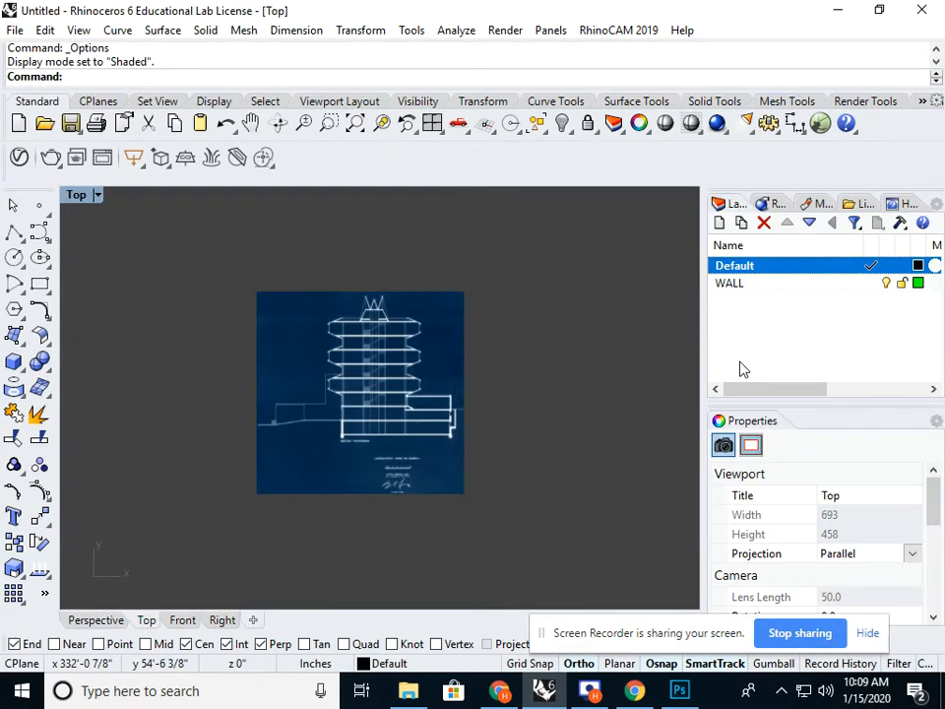
View the section image in the four-viewport layout, in the maximized Perspective viewport and again in the Top view.
click(781, 304)
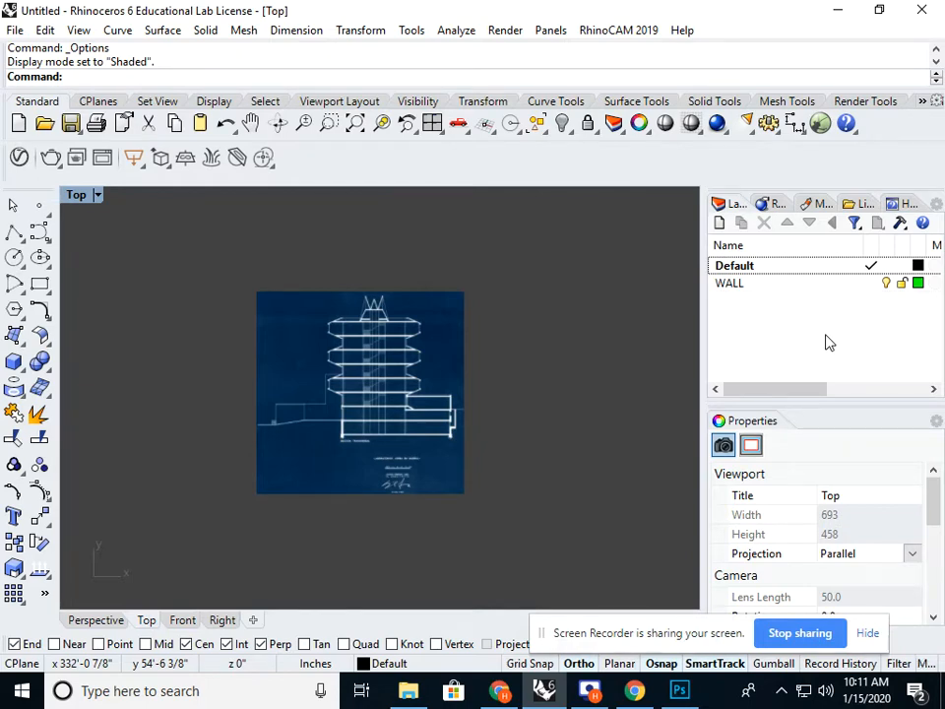
click(97, 619)
double_click(95, 196)
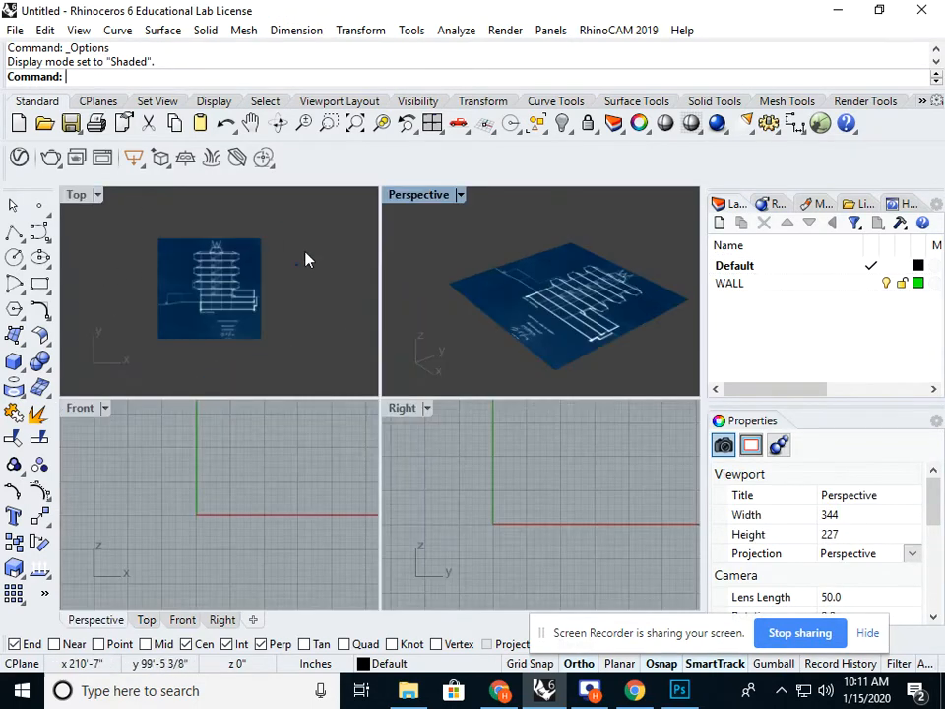
double_click(419, 197)
scroll(460, 330, down, 5)
right_drag(462, 338, 272, 334)
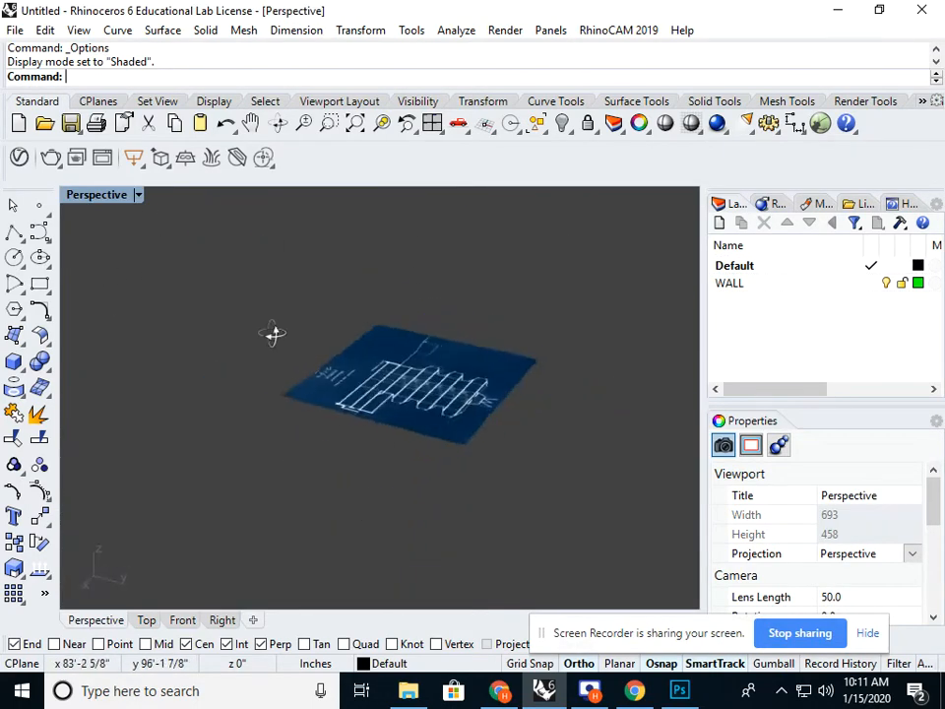
right_drag(477, 374, 315, 374)
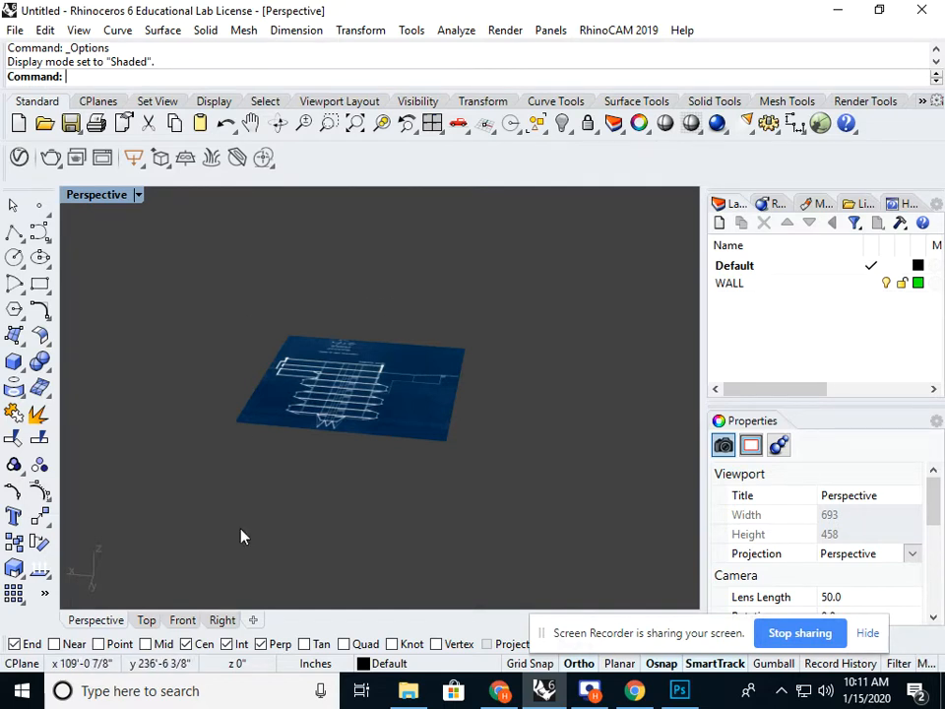
click(147, 620)
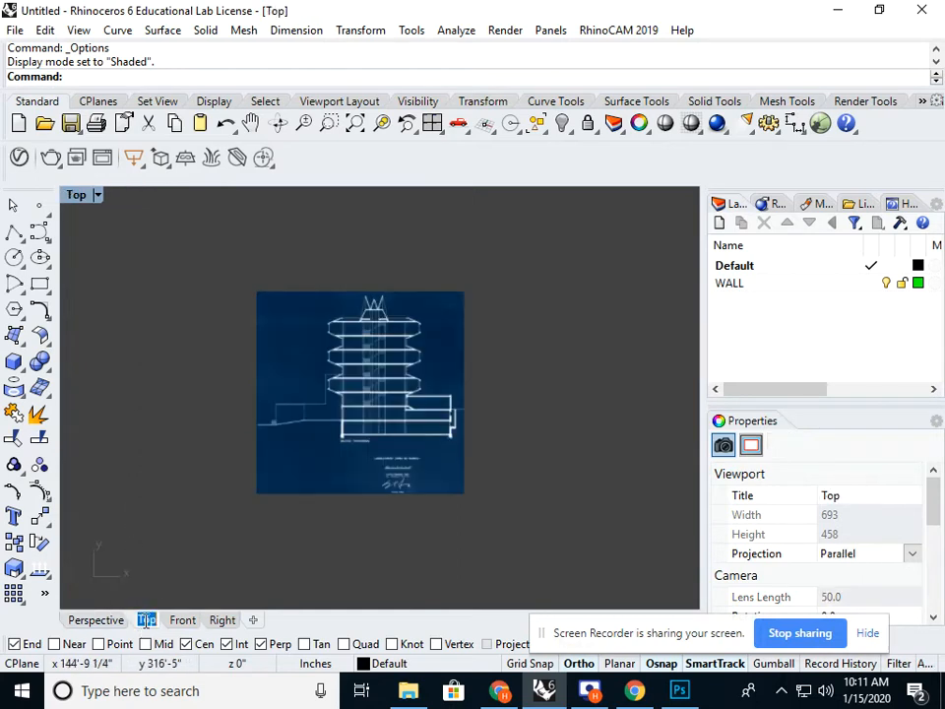
scroll(396, 386, down, 6)
right_drag(445, 389, 348, 406)
scroll(291, 398, up, 8)
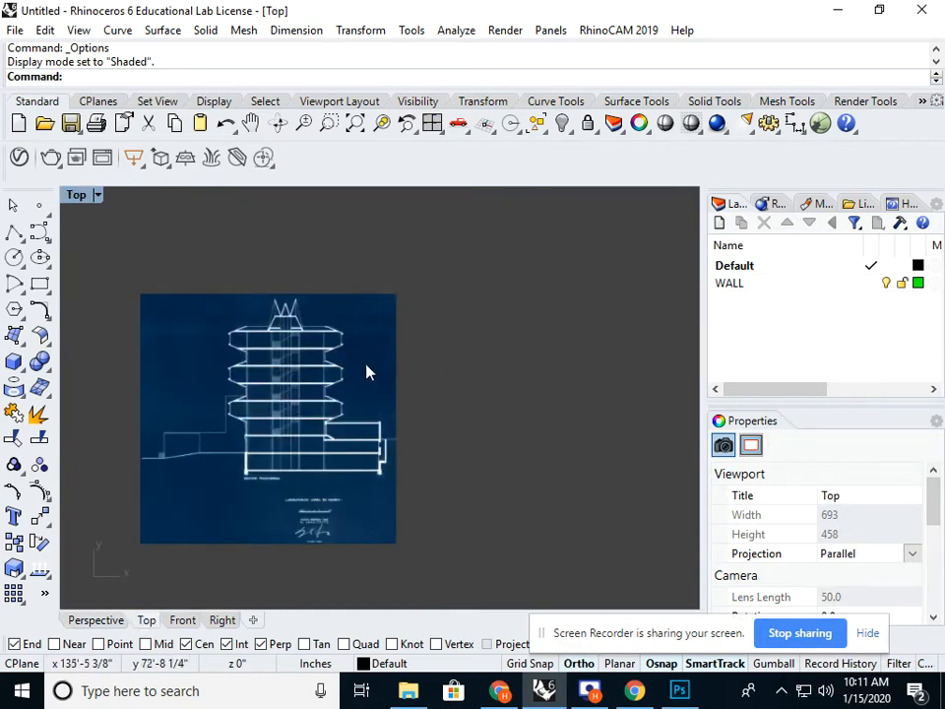
right_drag(349, 407, 388, 410)
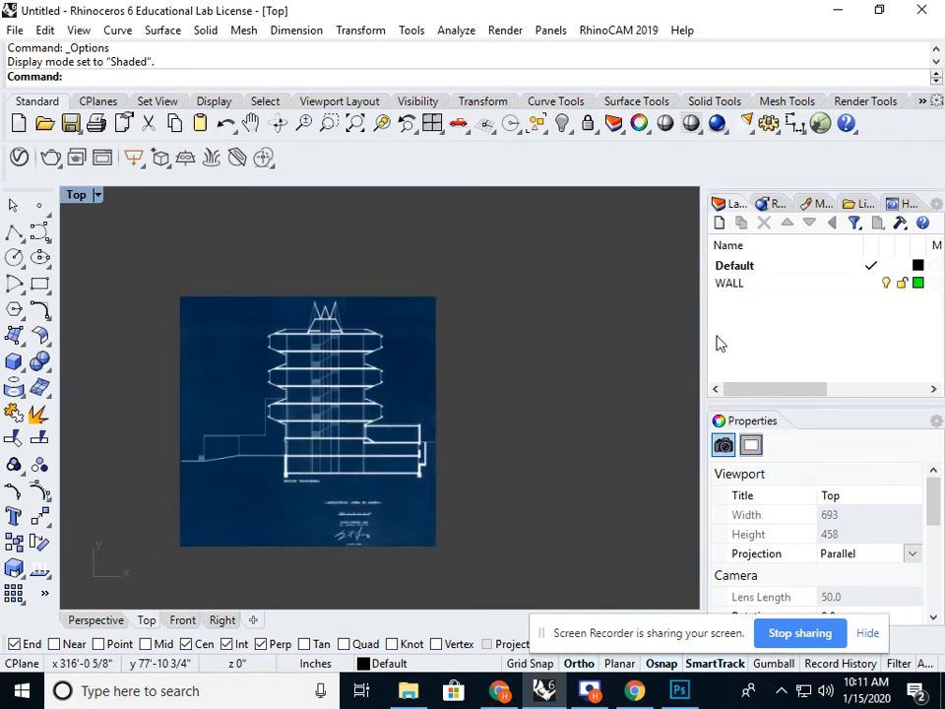
Create a new layer named PICTURE REF.
click(746, 266)
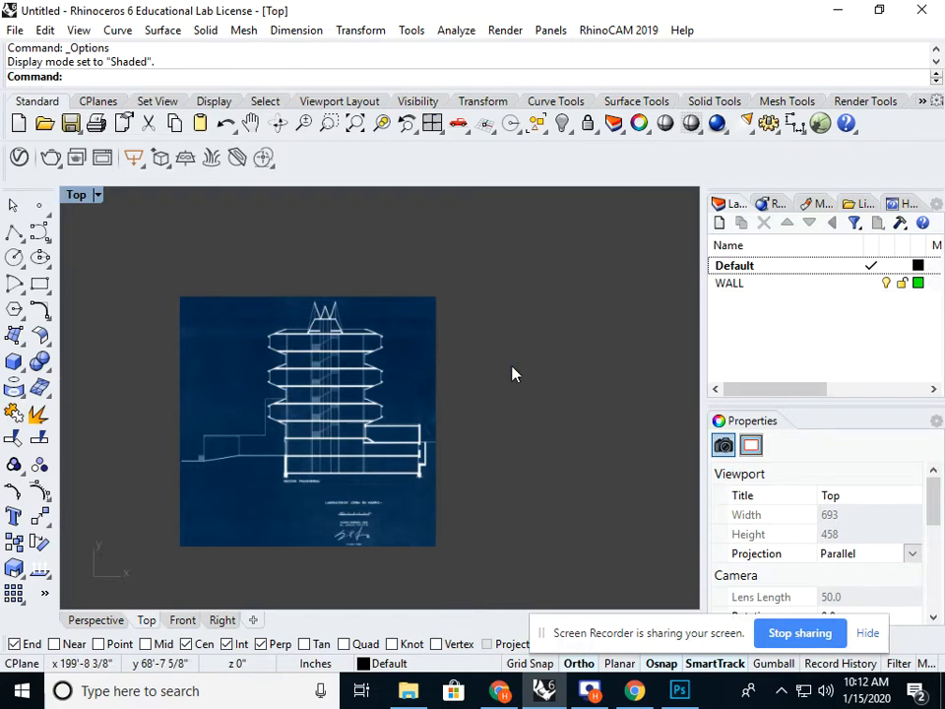
right_click(749, 324)
click(783, 333)
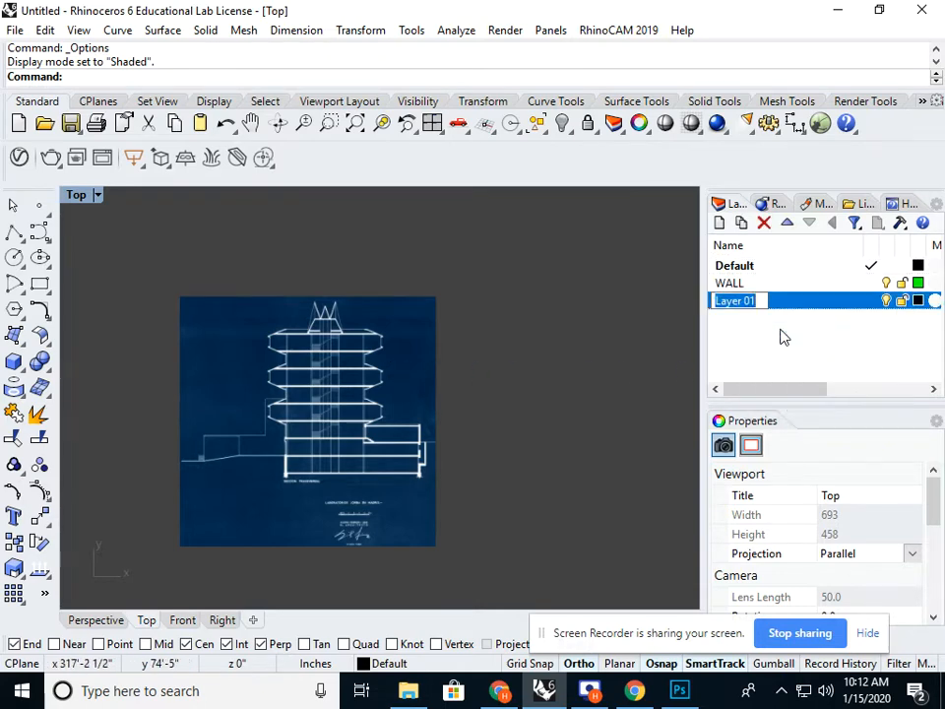
text(PICTU)
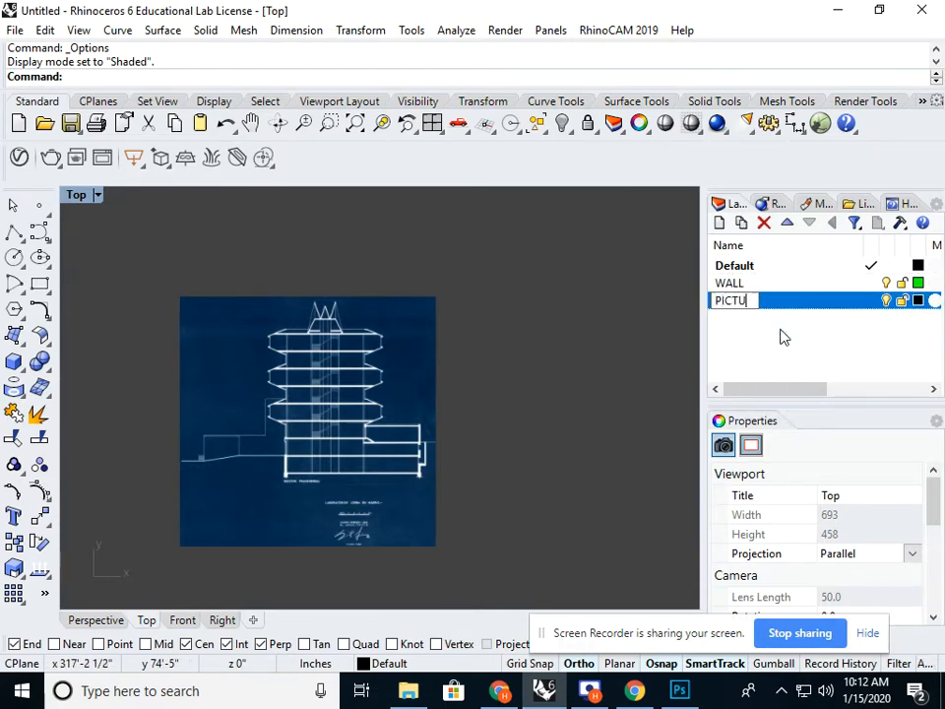
text(RE REF)
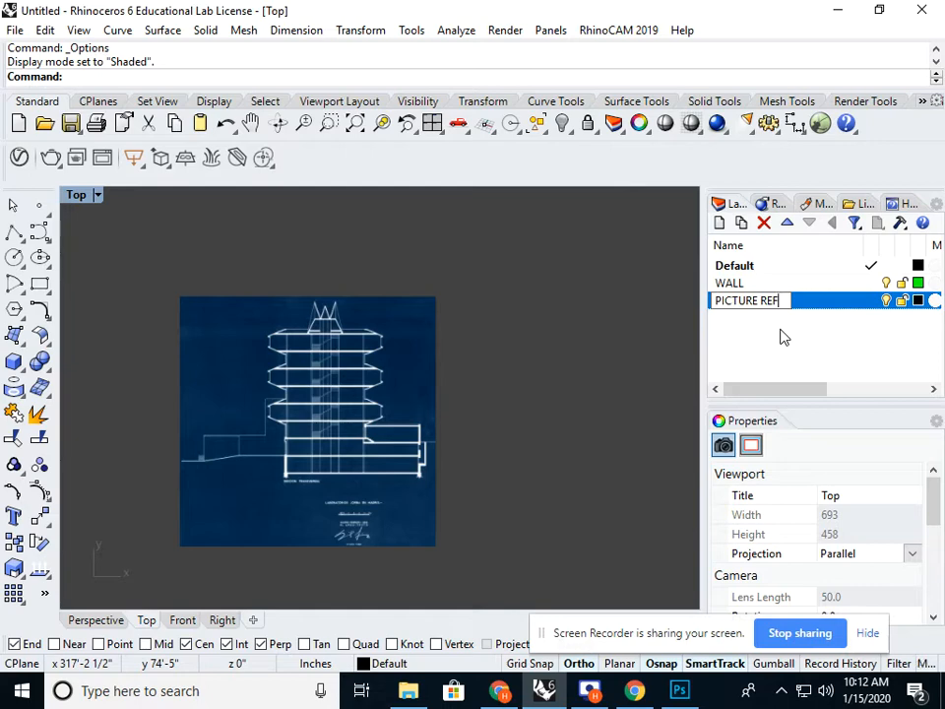
key(Return)
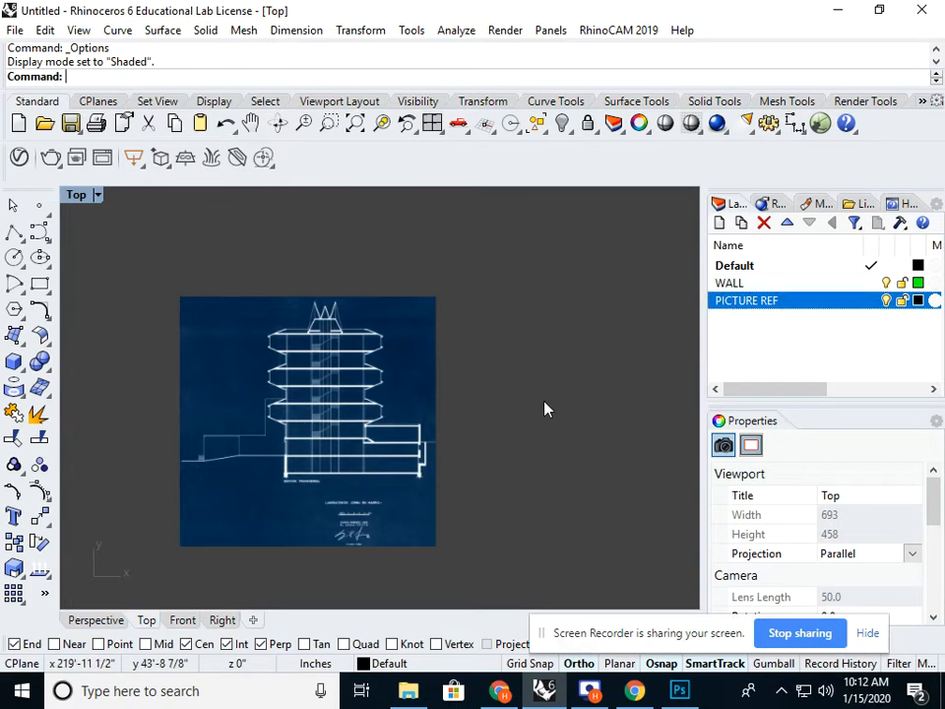
Move the section image onto the PICTURE REF layer and check the assignment by hiding and showing that layer.
drag(527, 269, 366, 382)
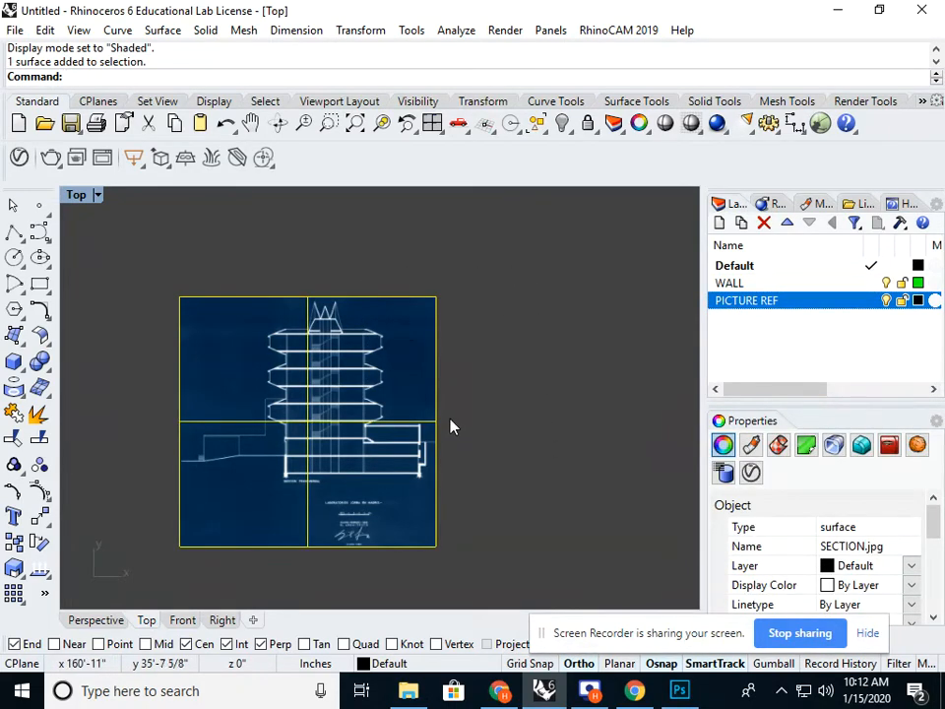
right_click(775, 305)
click(786, 591)
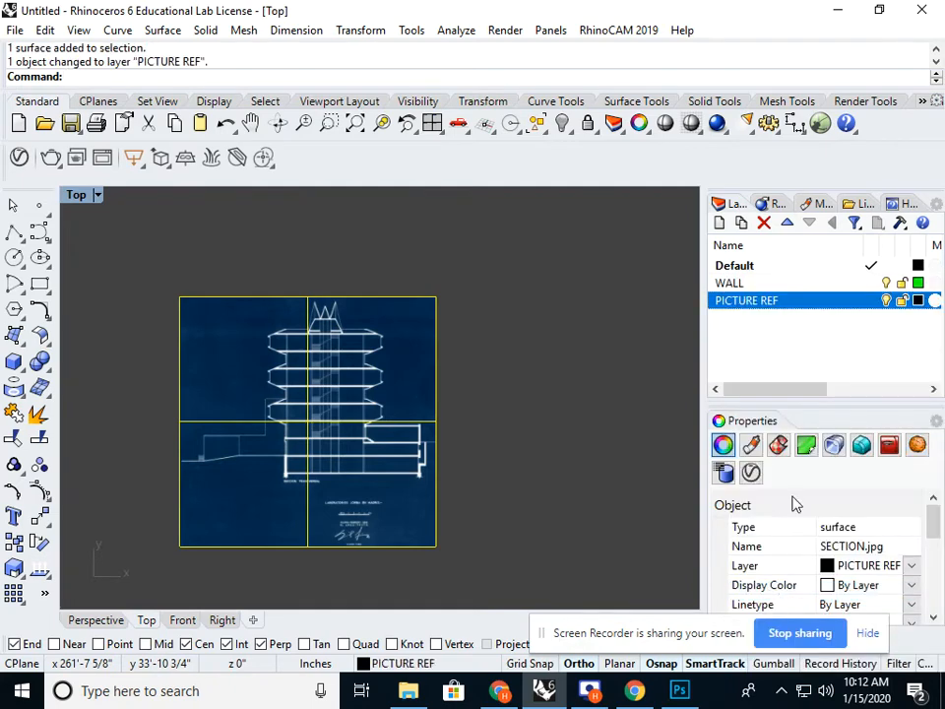
click(567, 411)
click(887, 301)
click(888, 302)
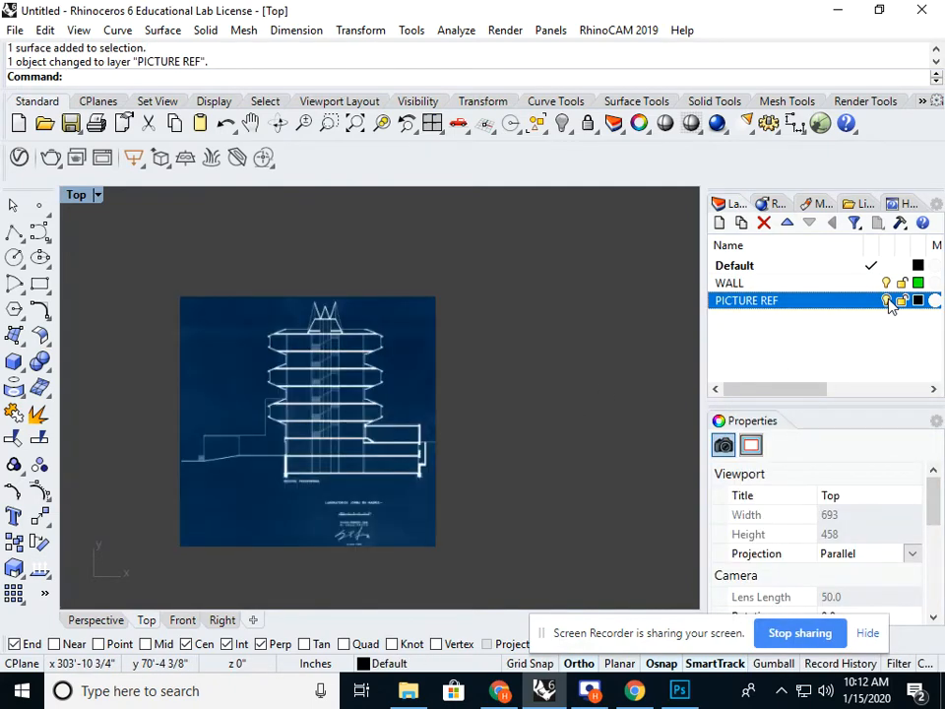
click(887, 302)
click(887, 301)
Make WALL the current layer and lock the PICTURE REF layer.
click(871, 286)
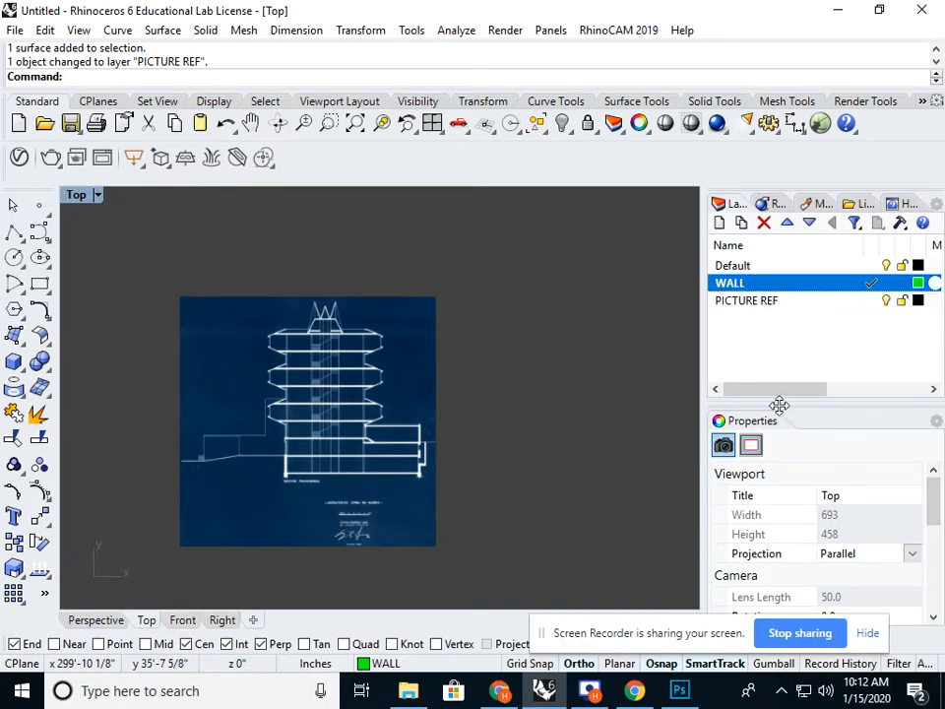
click(898, 304)
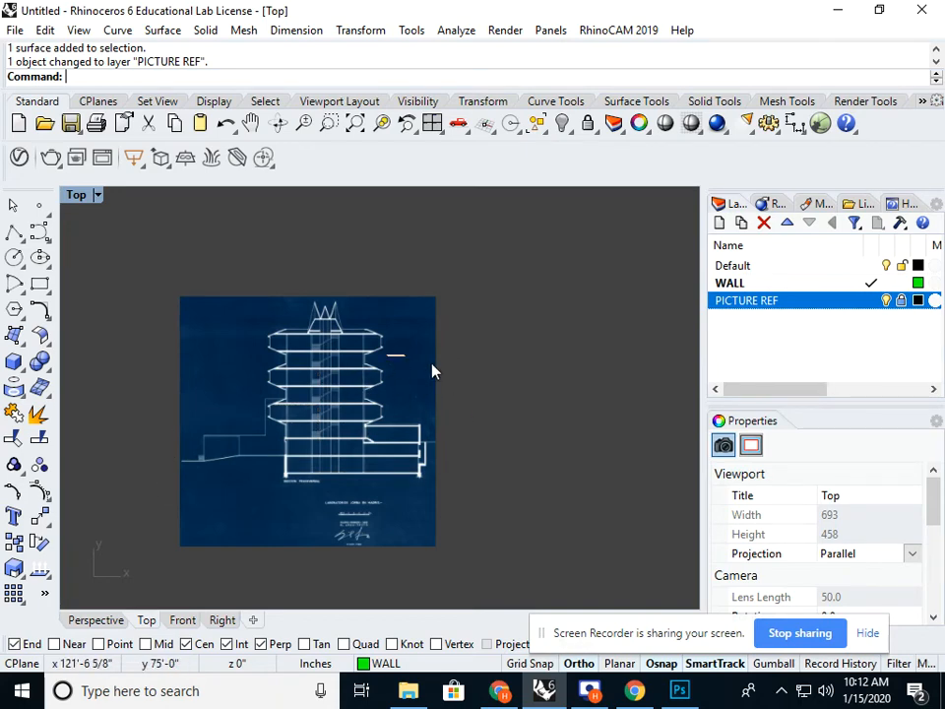
right_drag(445, 403, 474, 422)
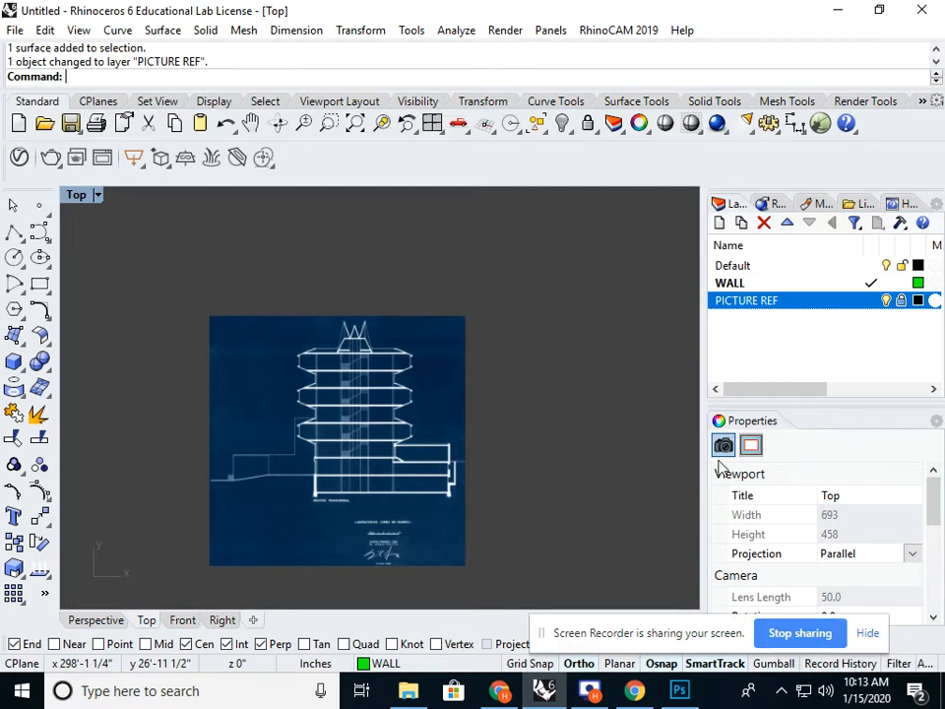
right_drag(474, 460, 492, 422)
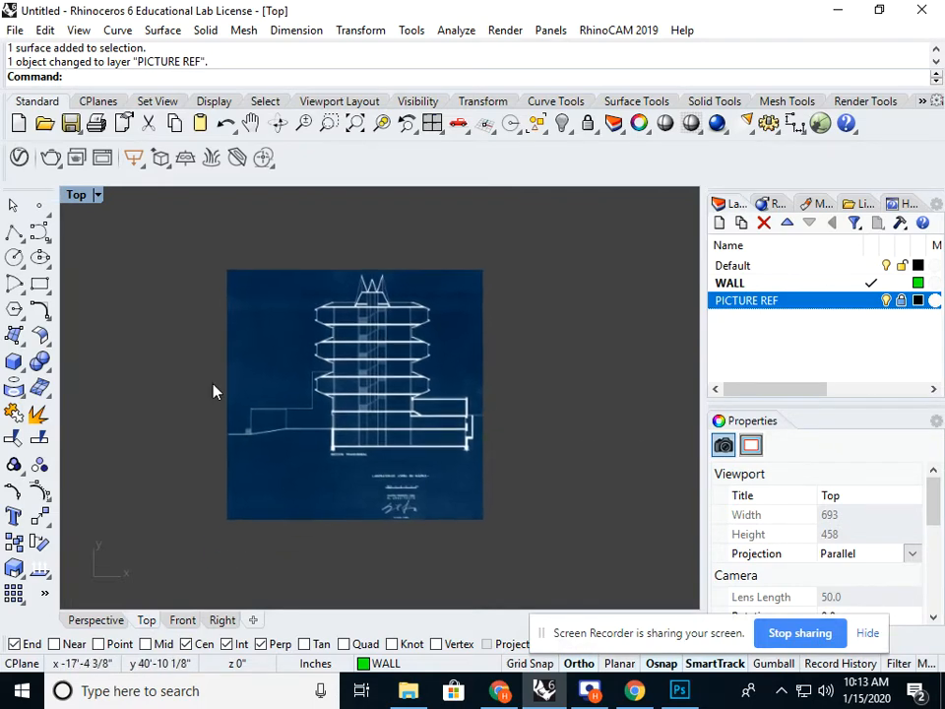
click(12, 233)
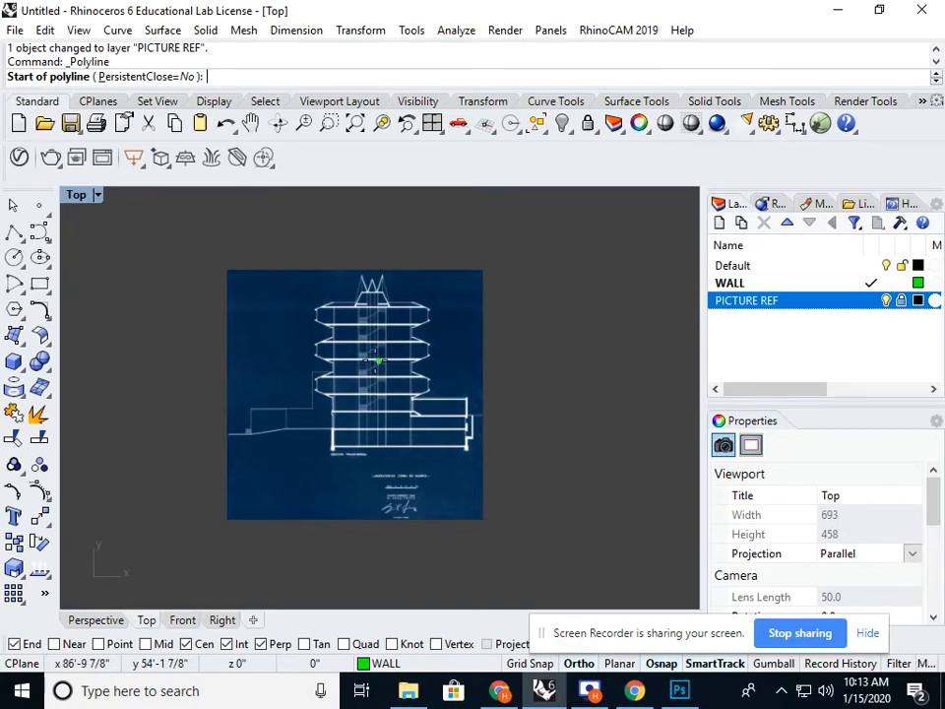
click(40, 229)
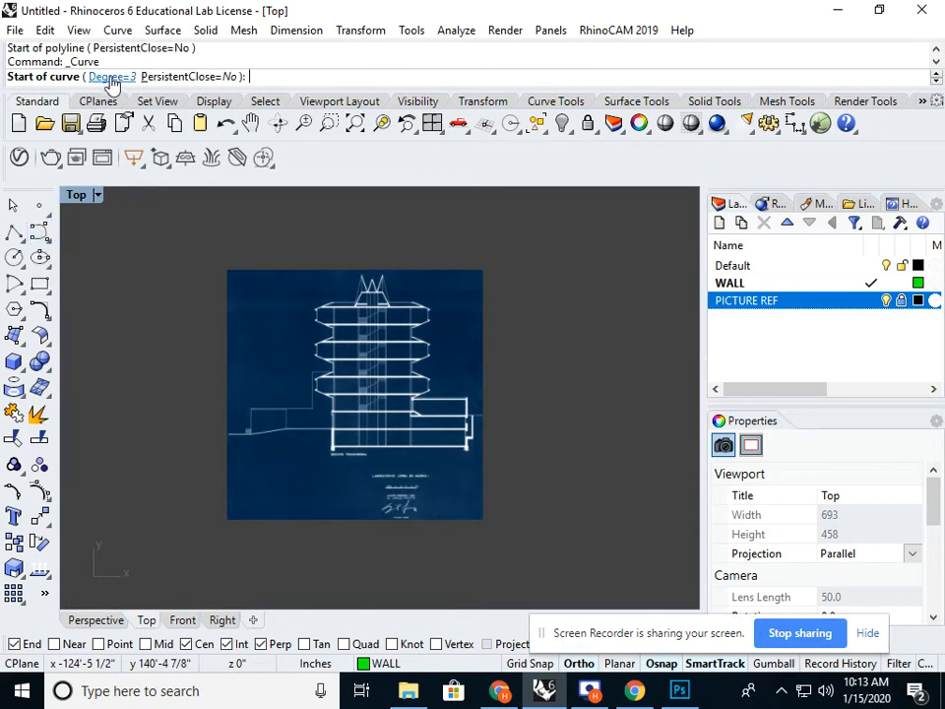
key(Escape)
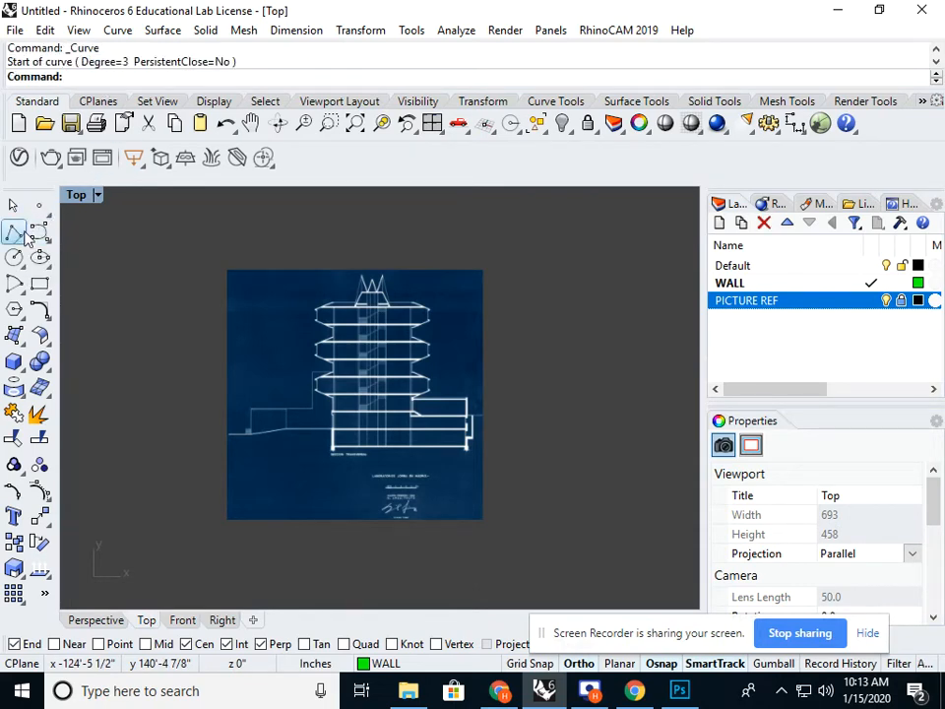
Start the Polyline command over the section's lower floors and disable the Cen object snap.
click(17, 232)
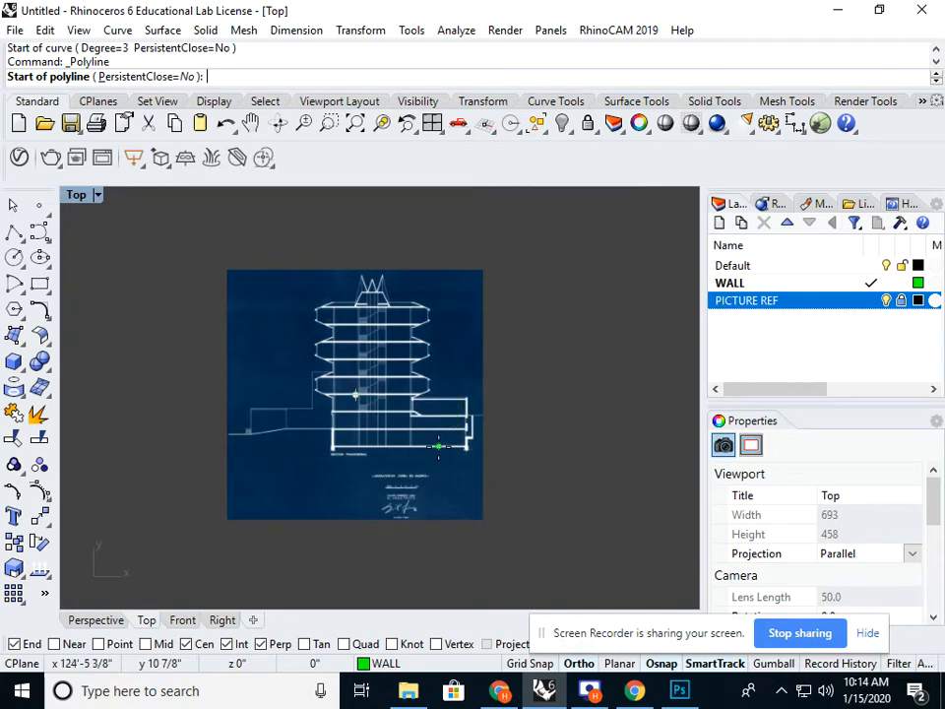
scroll(462, 434, up, 4)
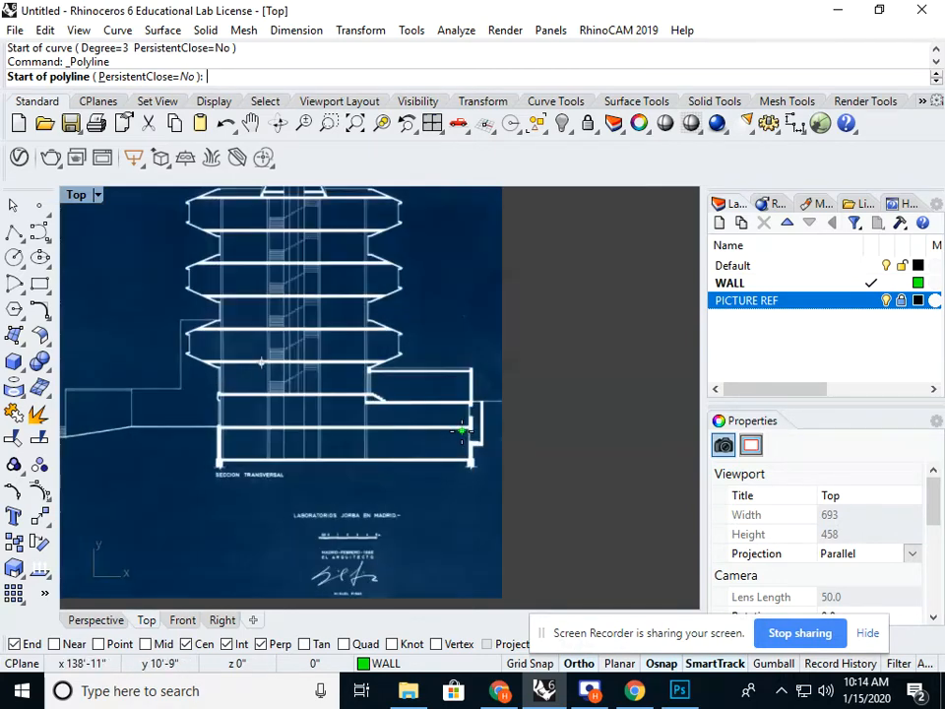
click(186, 644)
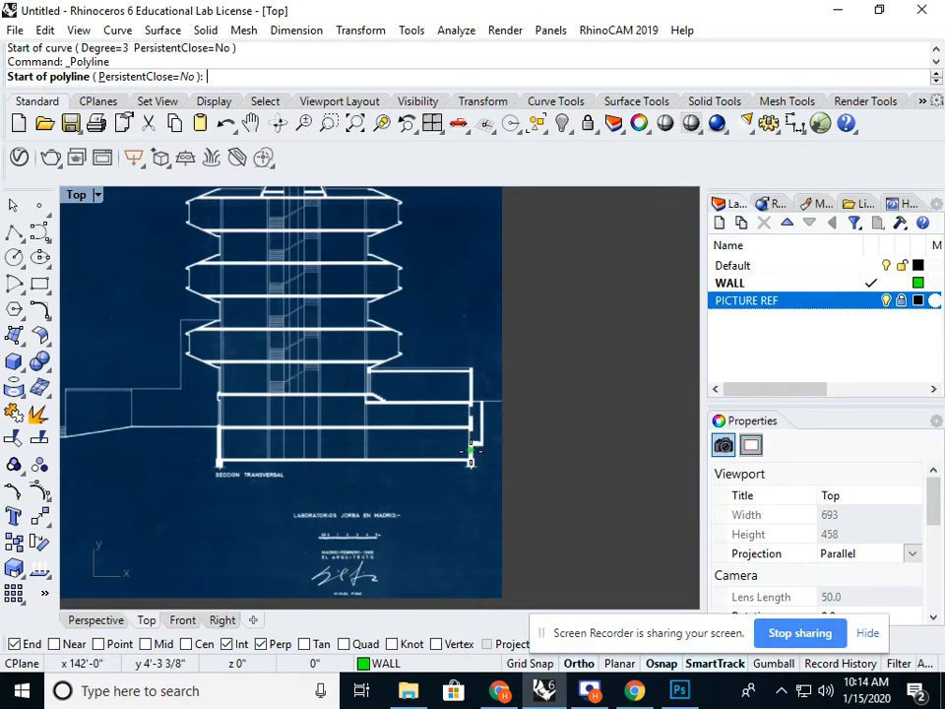
right_drag(473, 401, 489, 469)
scroll(490, 470, up, 10)
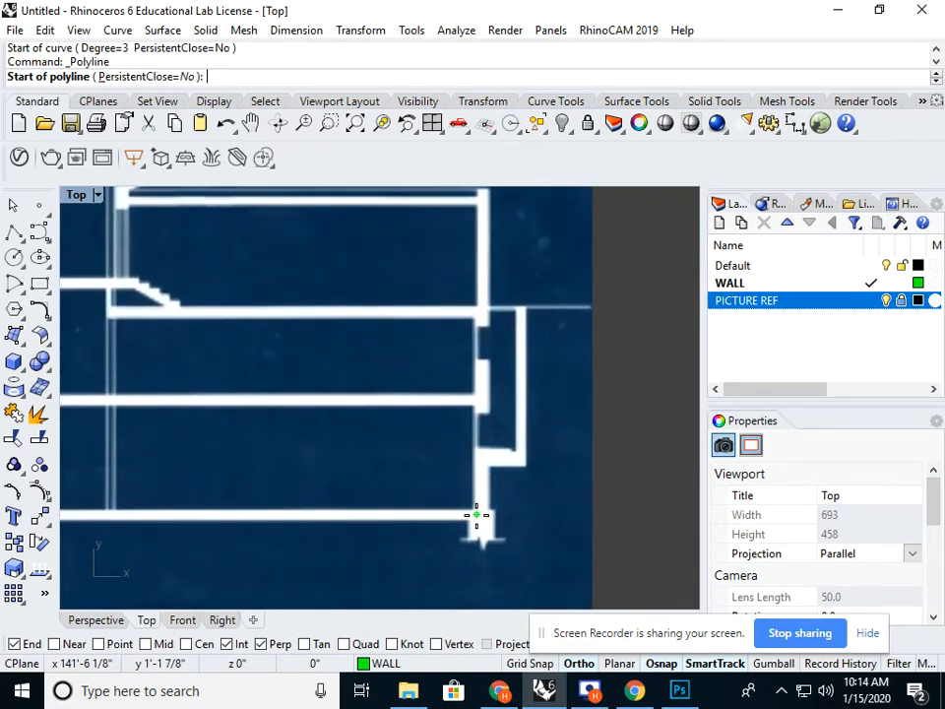
scroll(481, 511, down, 6)
right_drag(481, 511, 525, 559)
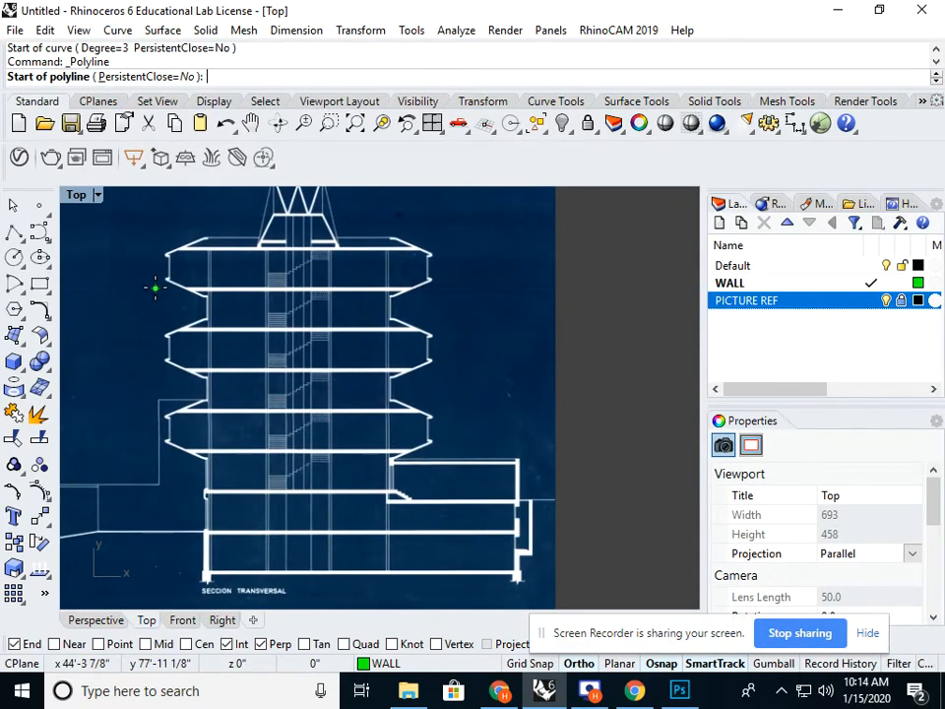
scroll(155, 288, up, 2)
right_drag(207, 292, 133, 307)
scroll(135, 307, up, 2)
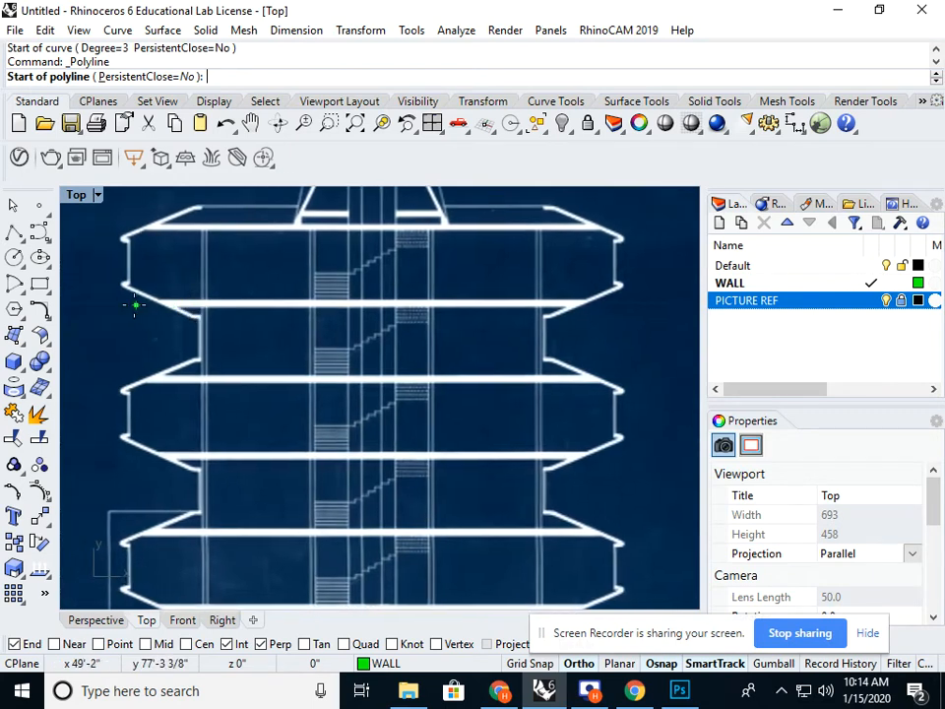
click(111, 304)
scroll(277, 305, down, 3)
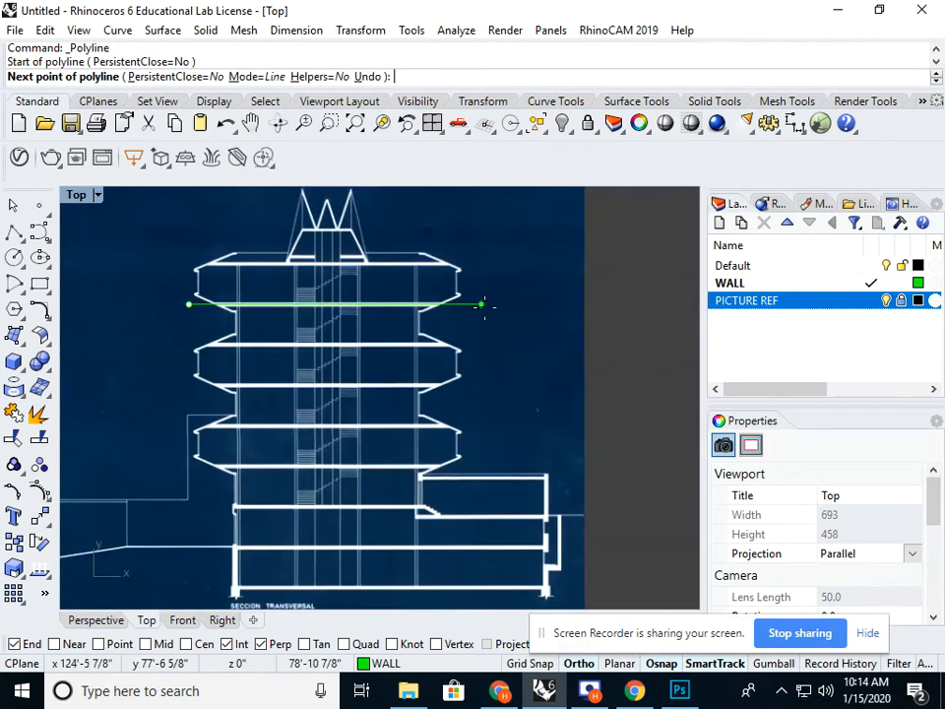
key(Escape)
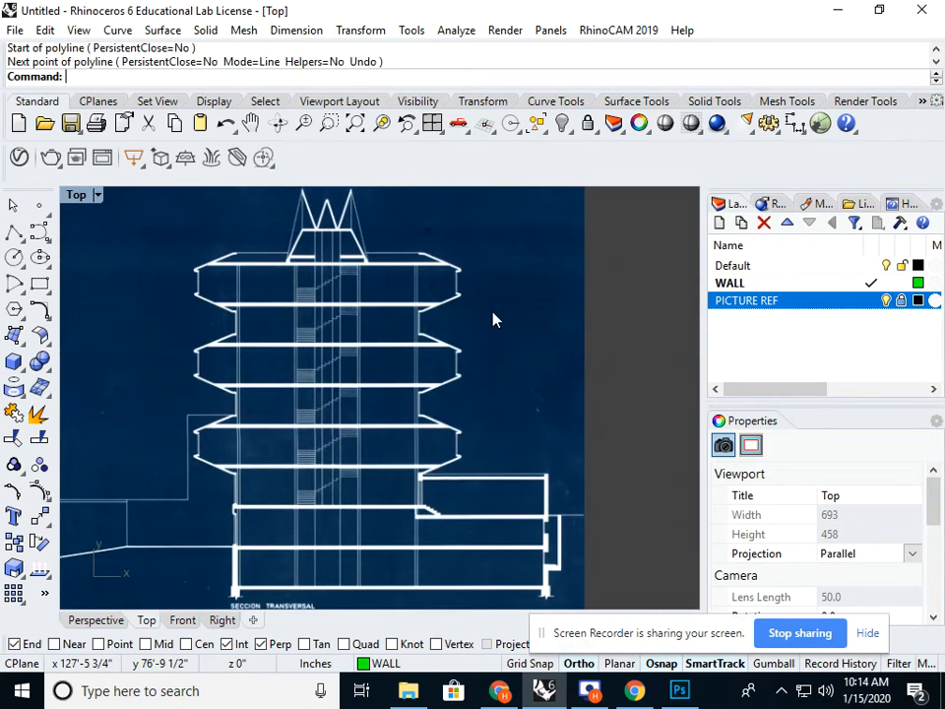
right_drag(486, 326, 473, 285)
right_drag(461, 360, 444, 299)
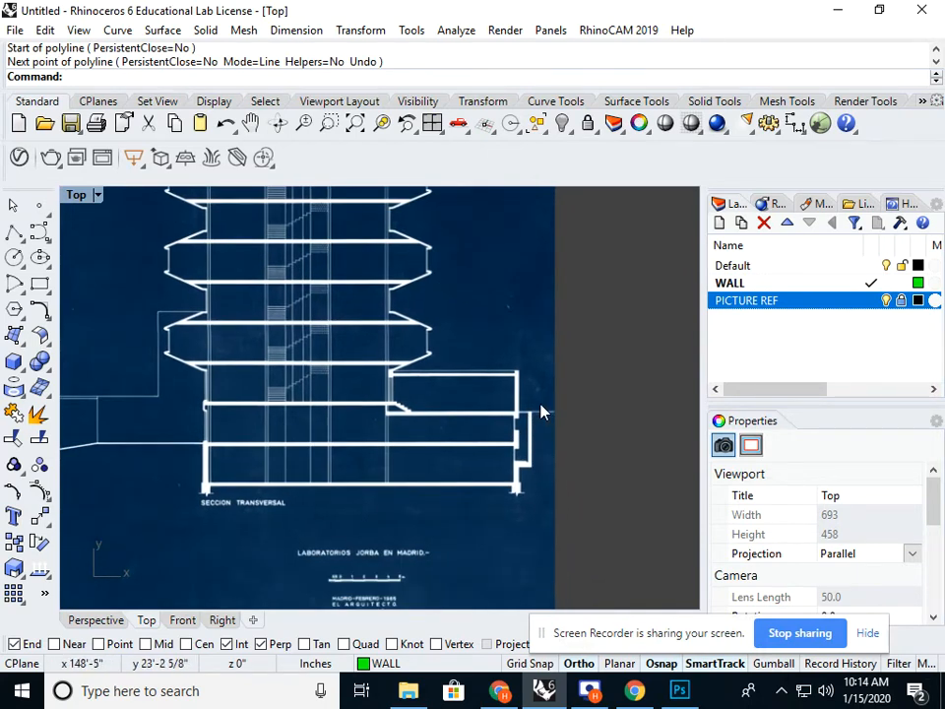
scroll(531, 482, up, 3)
key(Return)
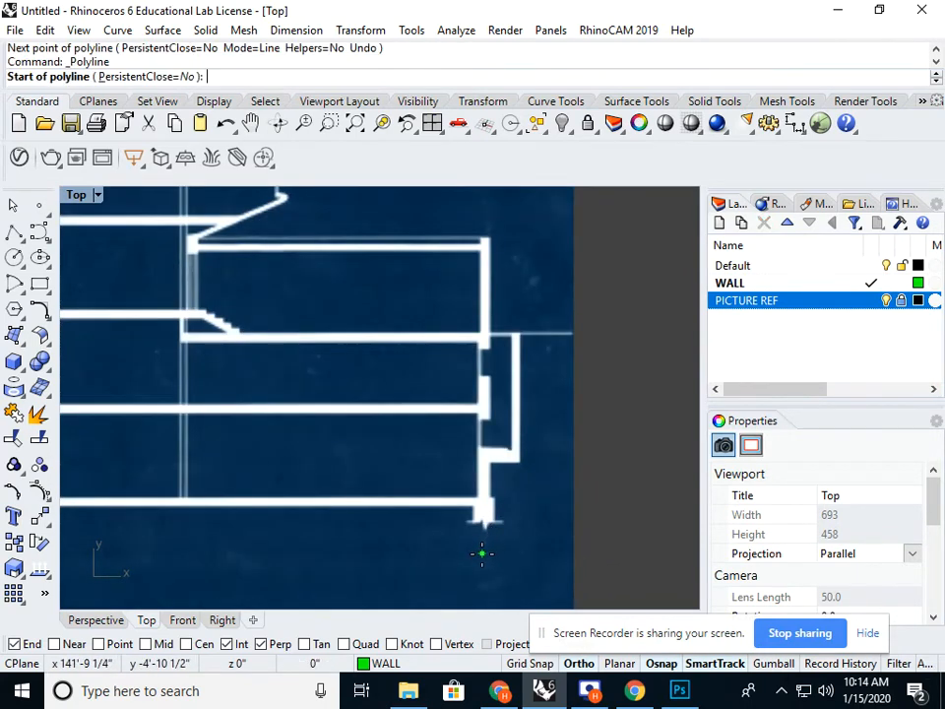
click(483, 553)
key(Escape)
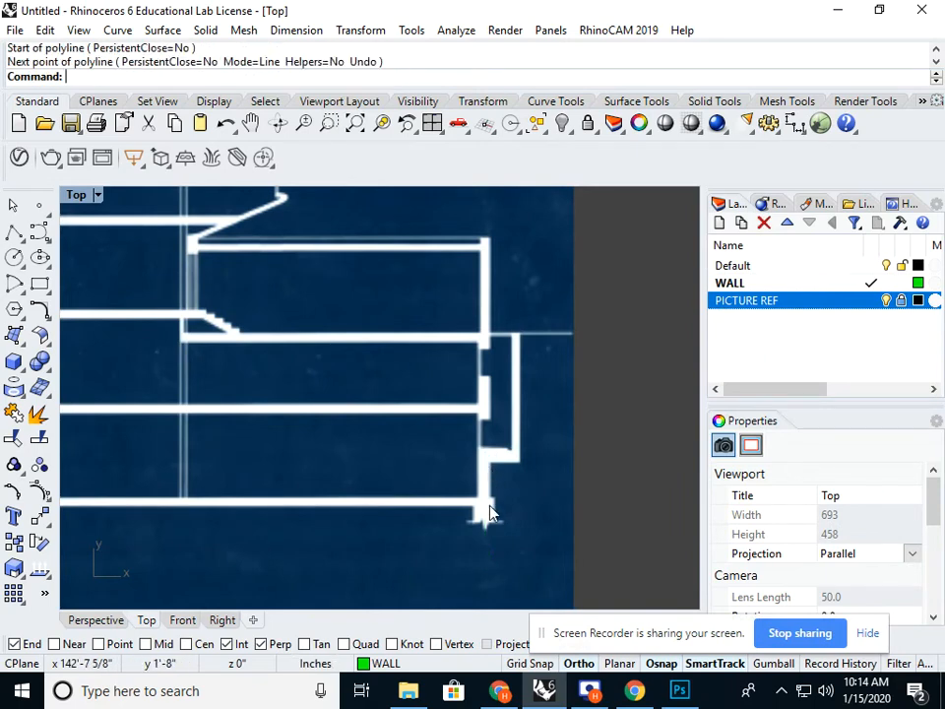
Trace the outer face of the stepped basement wall with a three-segment open polyline, rising about 7'-8" from the footing before stepping outward.
key(Return)
click(489, 532)
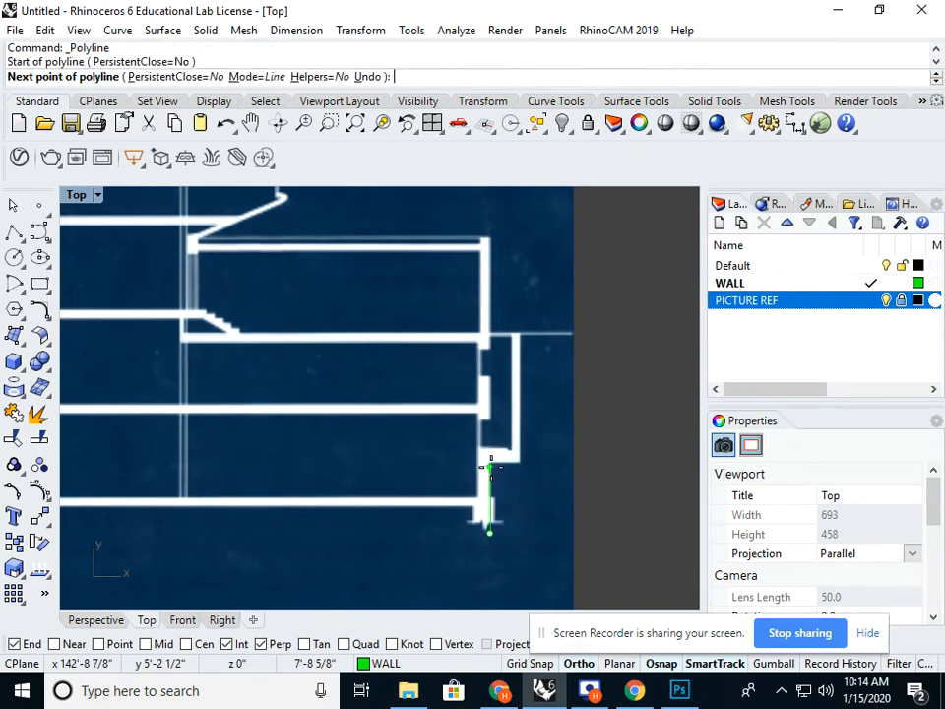
click(489, 467)
click(519, 467)
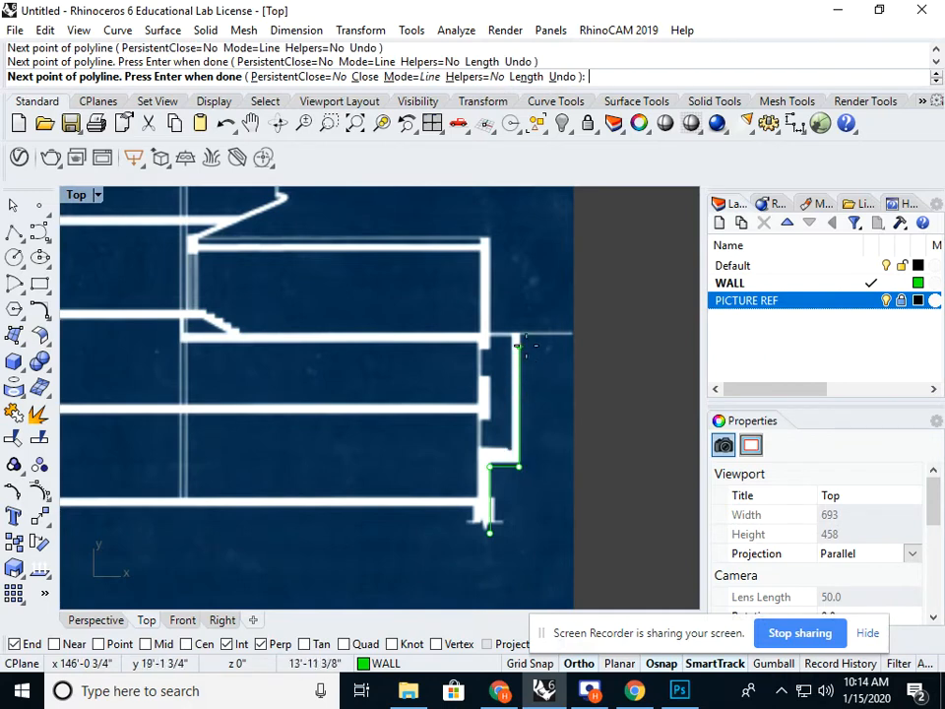
click(521, 337)
key(Return)
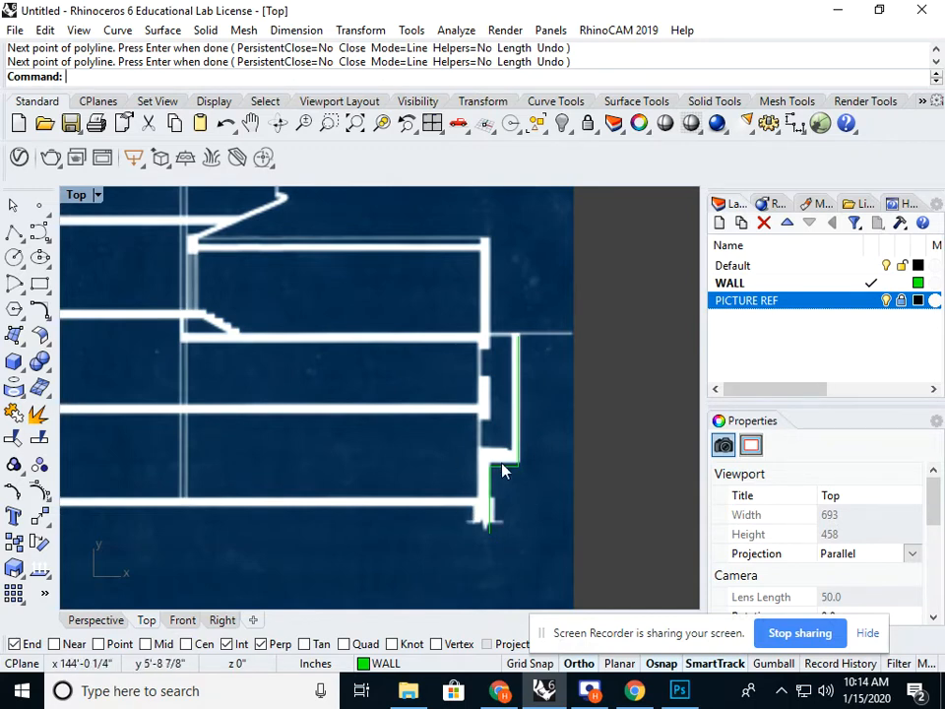
Move the traced polyline's two corner points up about 7 1/2" onto the underside of the wall step.
right_drag(515, 463, 481, 469)
scroll(482, 469, up, 6)
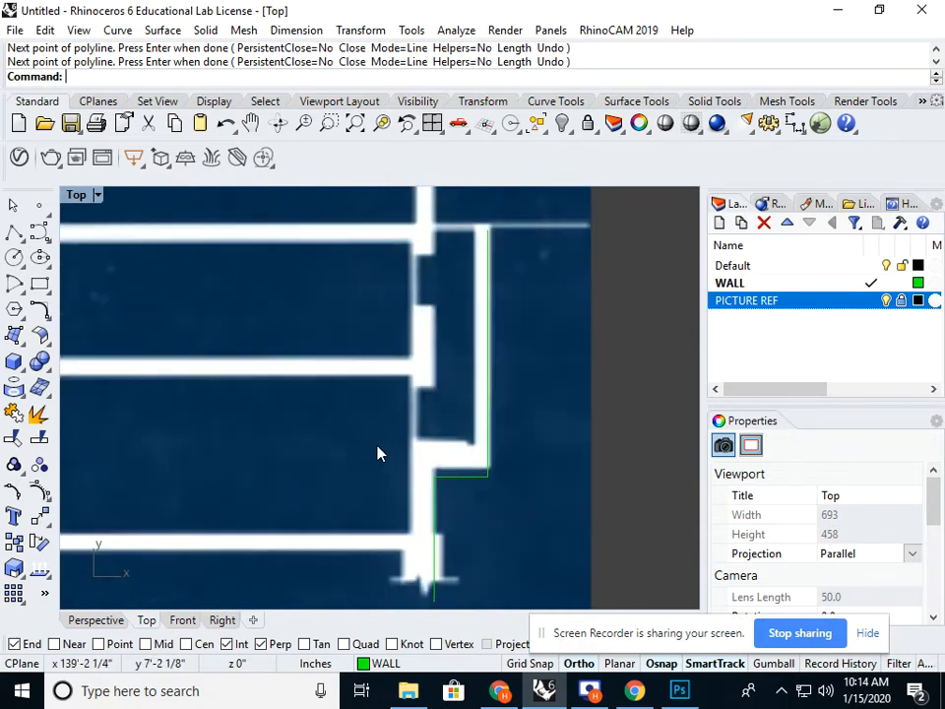
click(482, 476)
drag(401, 442, 511, 493)
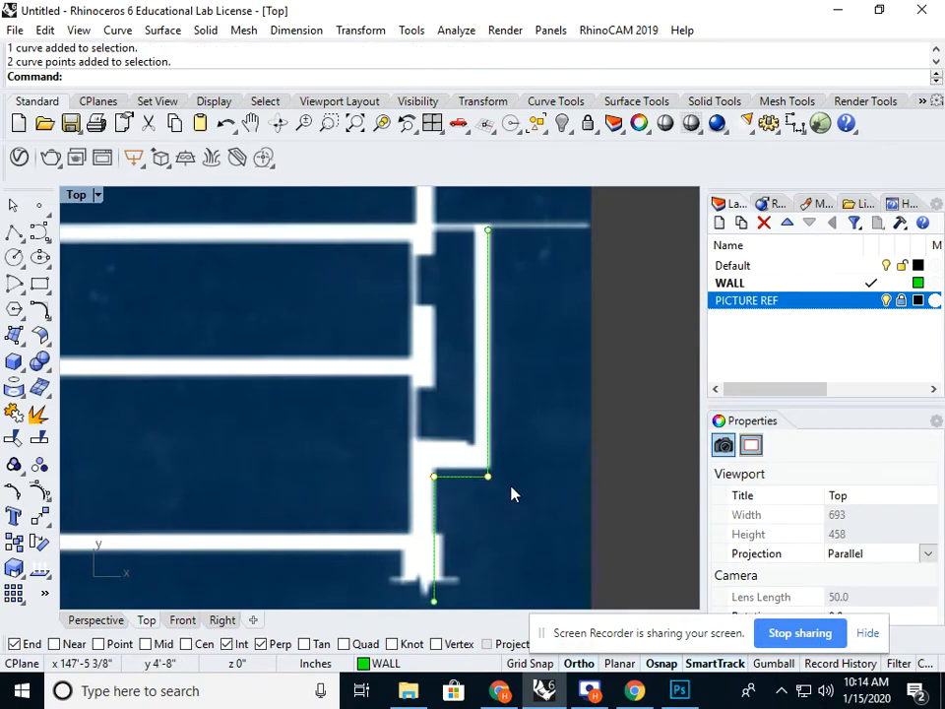
right_click(511, 493)
click(525, 500)
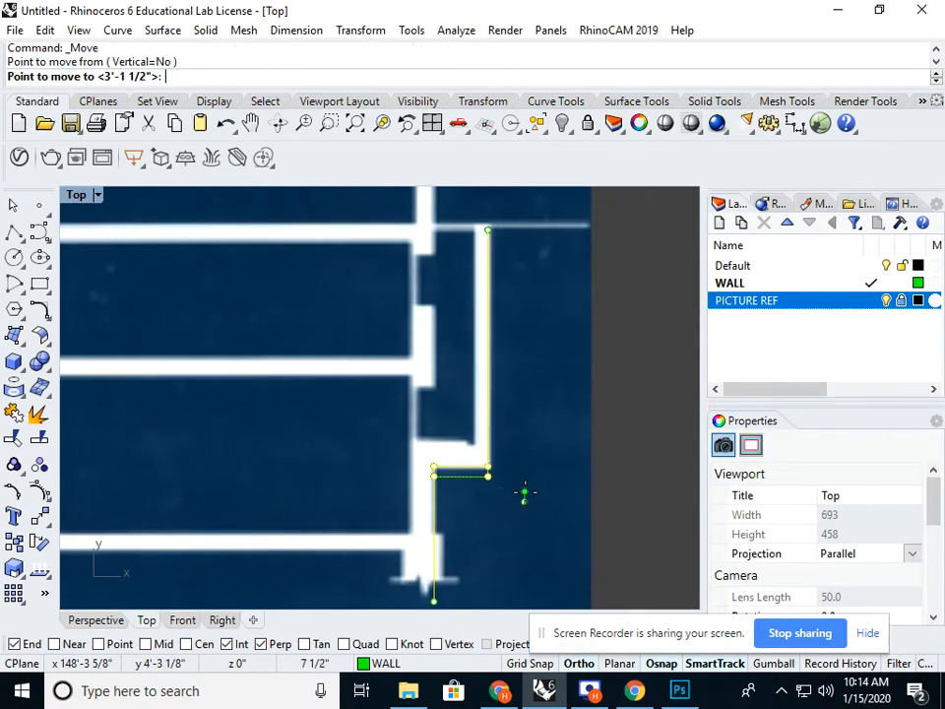
click(526, 492)
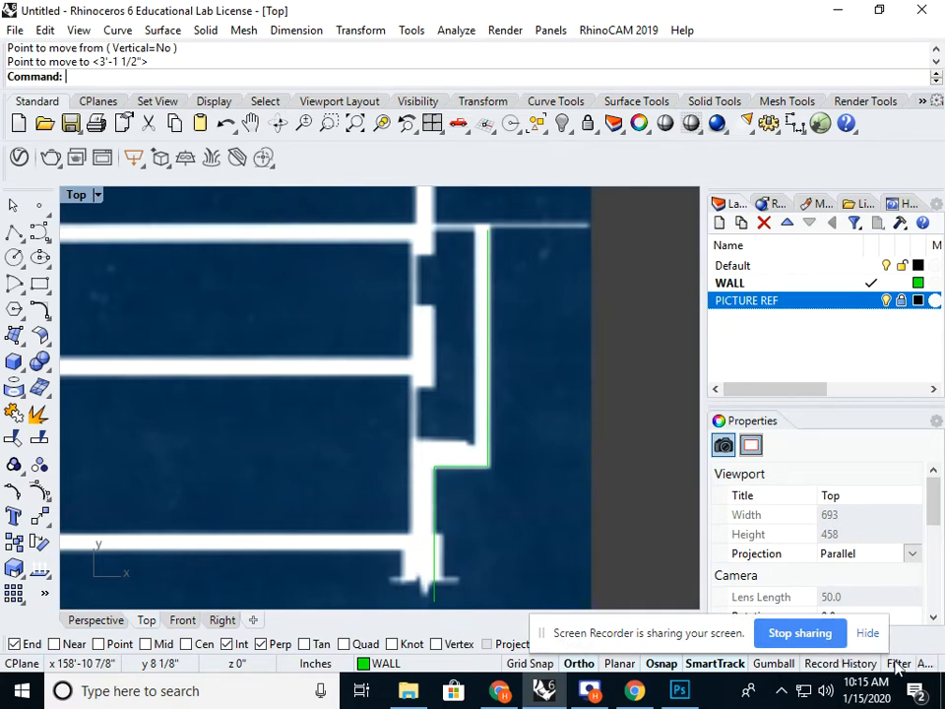
Select the polyline's two corner points at the wall step and enable the Gumball.
click(780, 661)
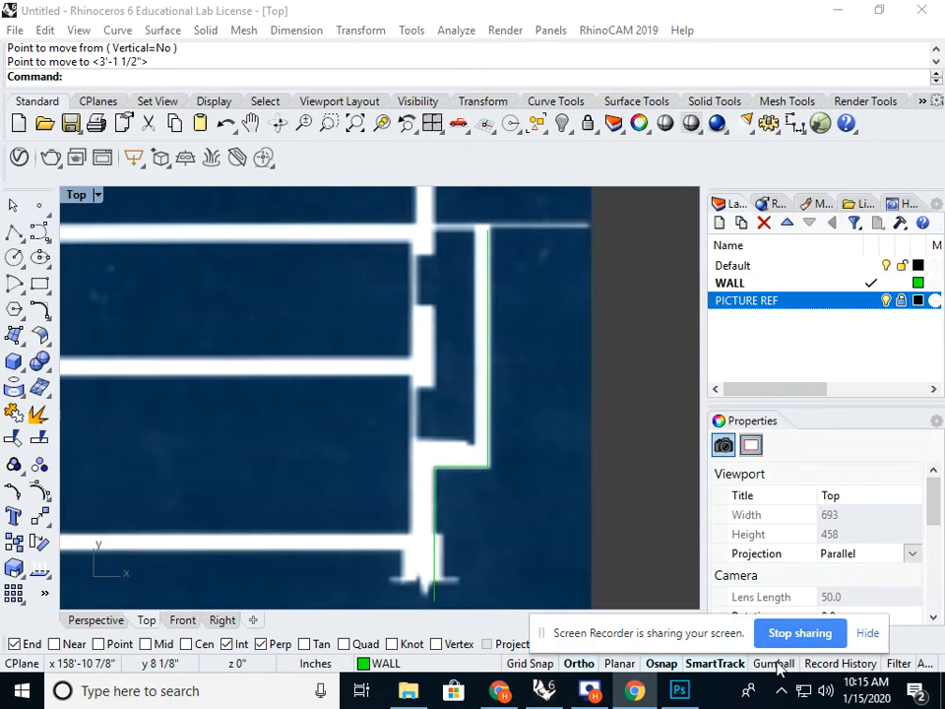
click(435, 493)
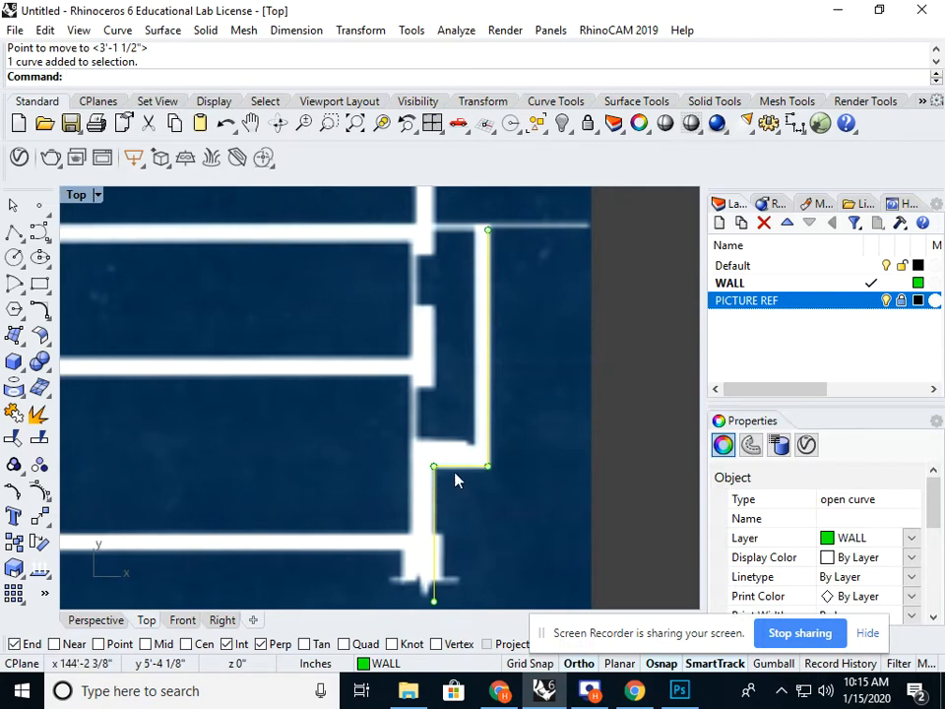
drag(378, 433, 502, 492)
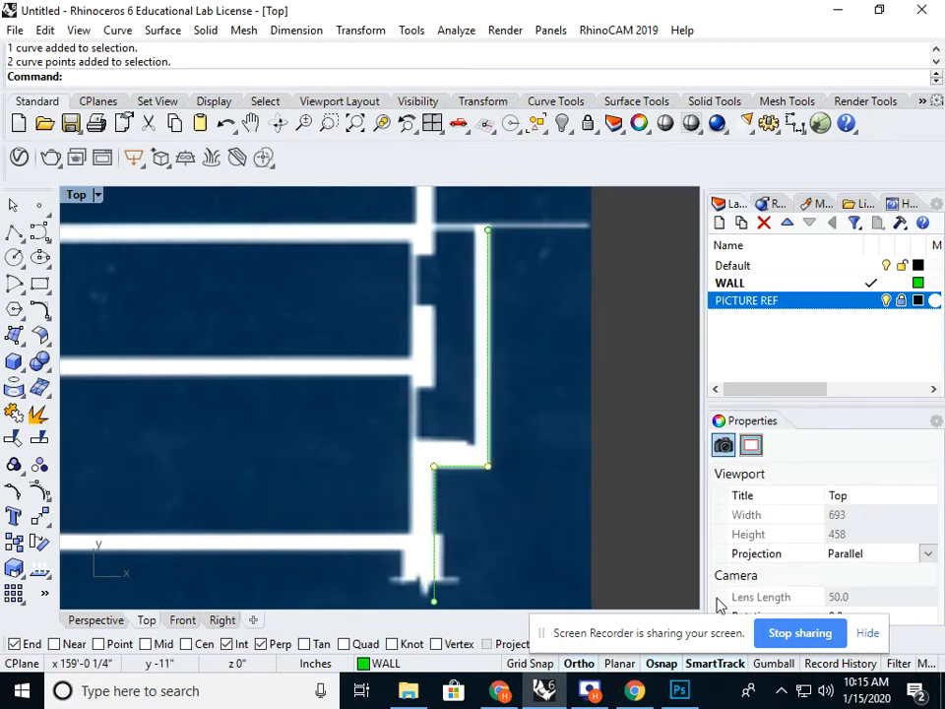
click(774, 662)
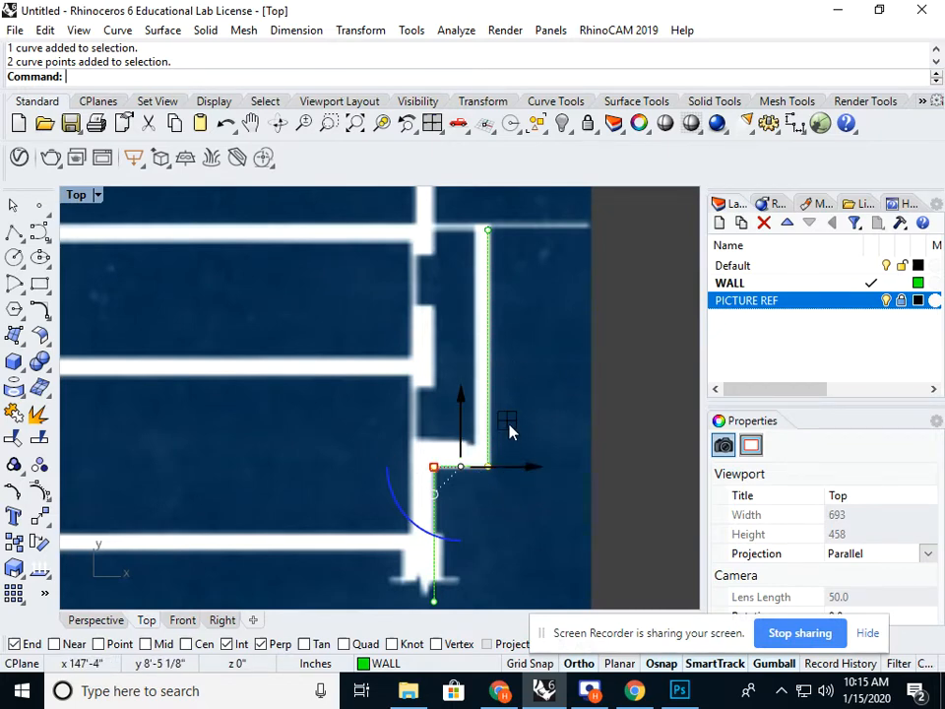
Try moving the two corner points freely and along single axes with the Gumball, undo the moves and clear the selection.
drag(508, 426, 550, 366)
key(ctrl+z)
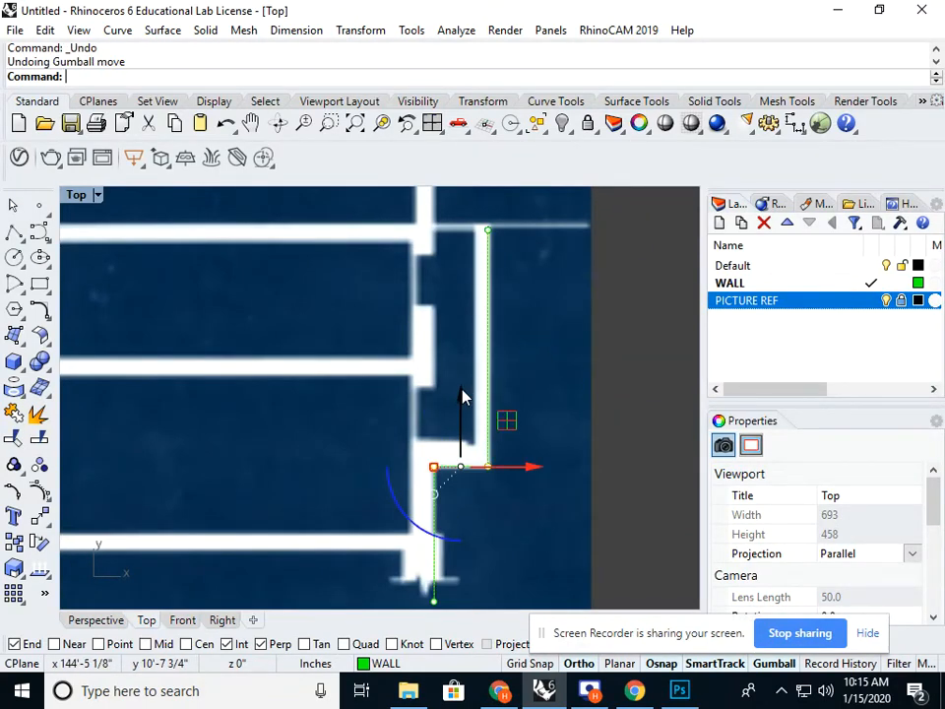
mouse_move(463, 399)
mouse_down()
mouse_move(461, 362)
mouse_move(460, 397)
mouse_up()
drag(544, 469, 583, 470)
drag(564, 427, 530, 396)
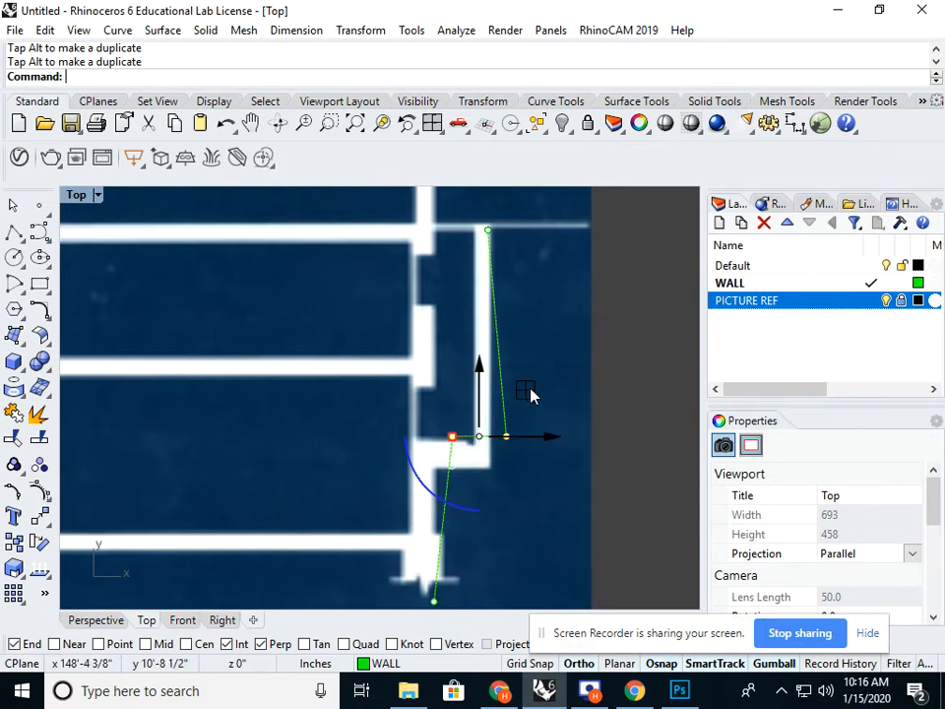
drag(530, 395, 558, 416)
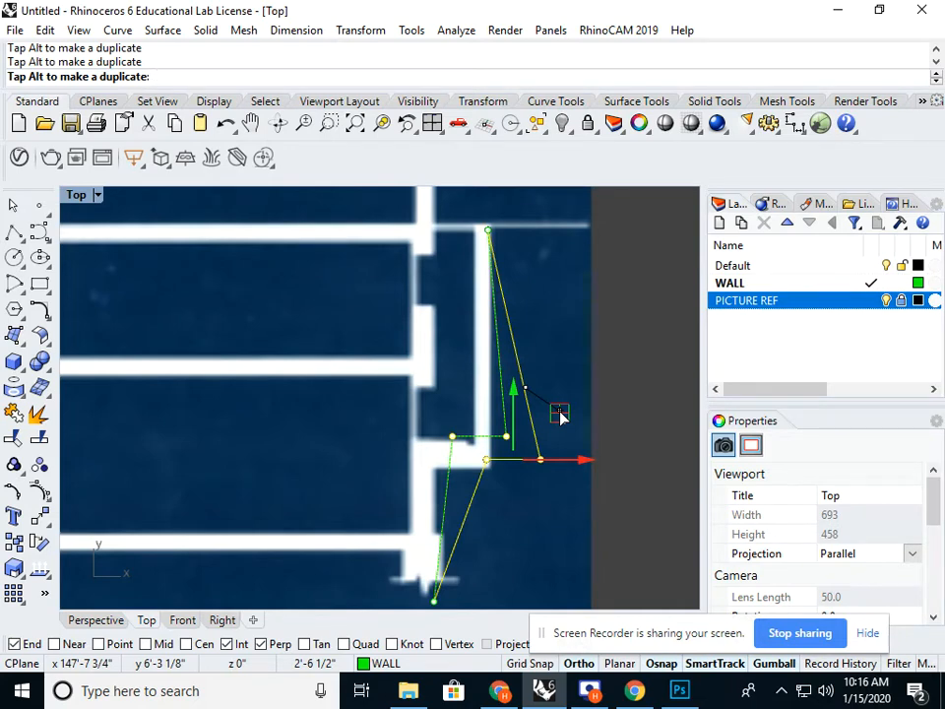
drag(558, 416, 560, 419)
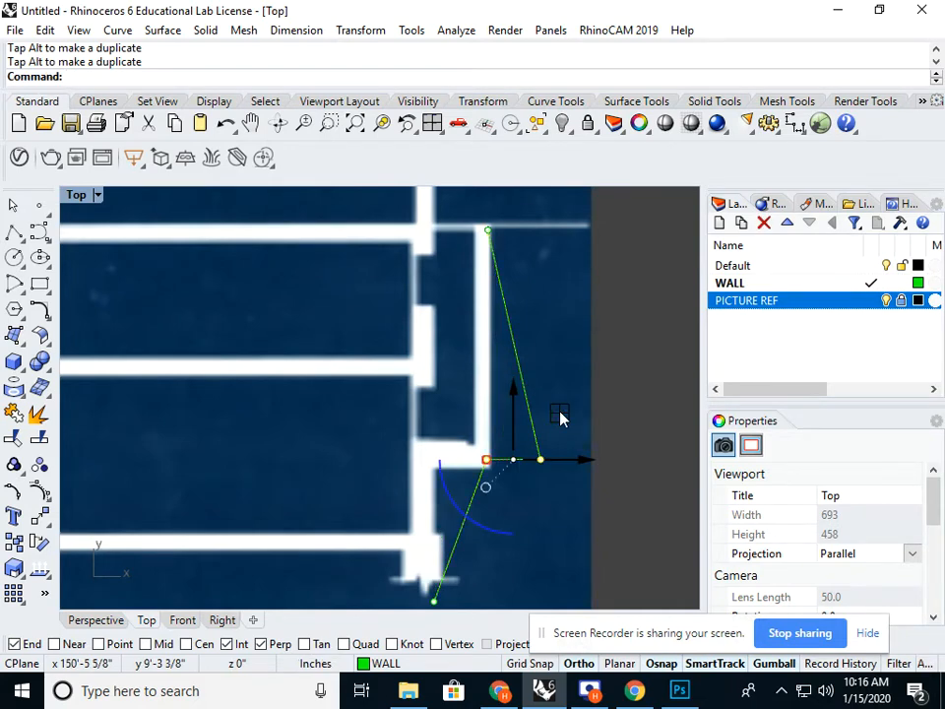
key(ctrl+z)
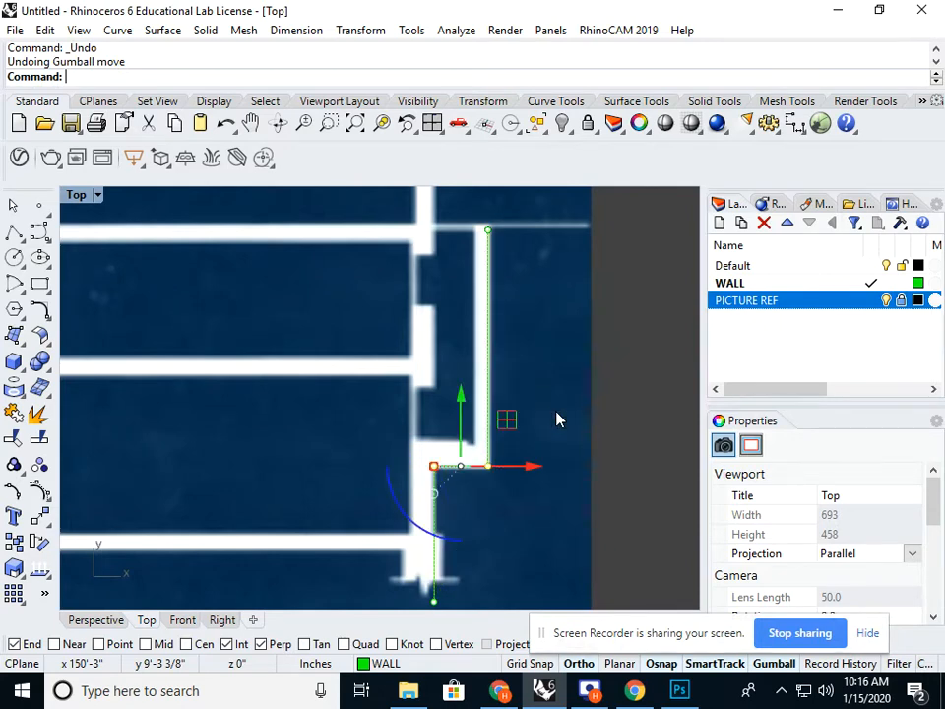
key(Escape)
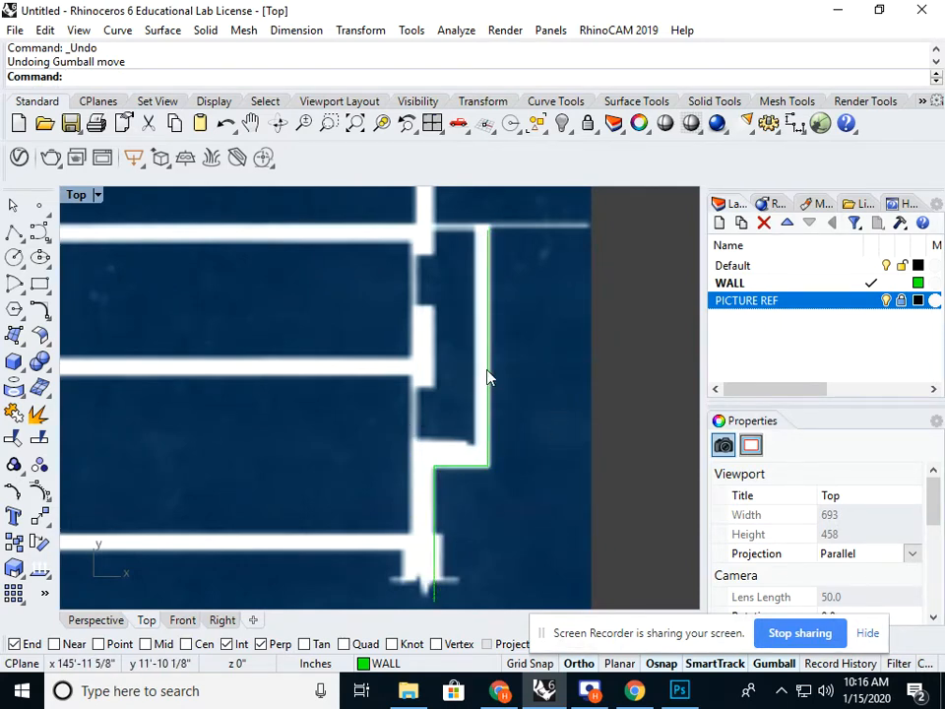
Reselect the polyline's two corner points and shift them horizontally toward the building with the Gumball.
click(488, 377)
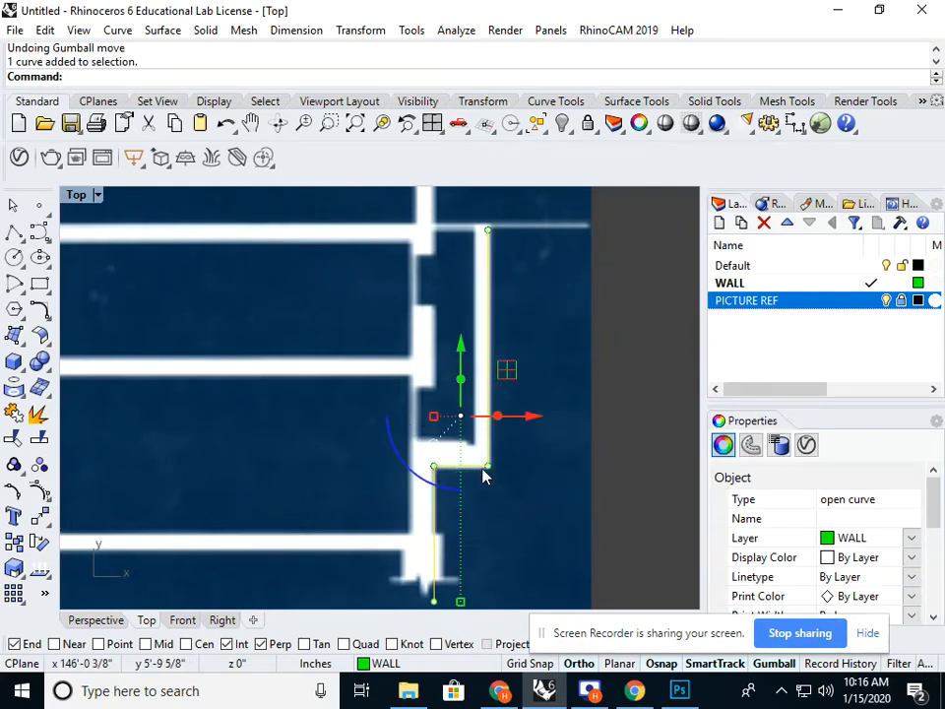
drag(342, 444, 503, 486)
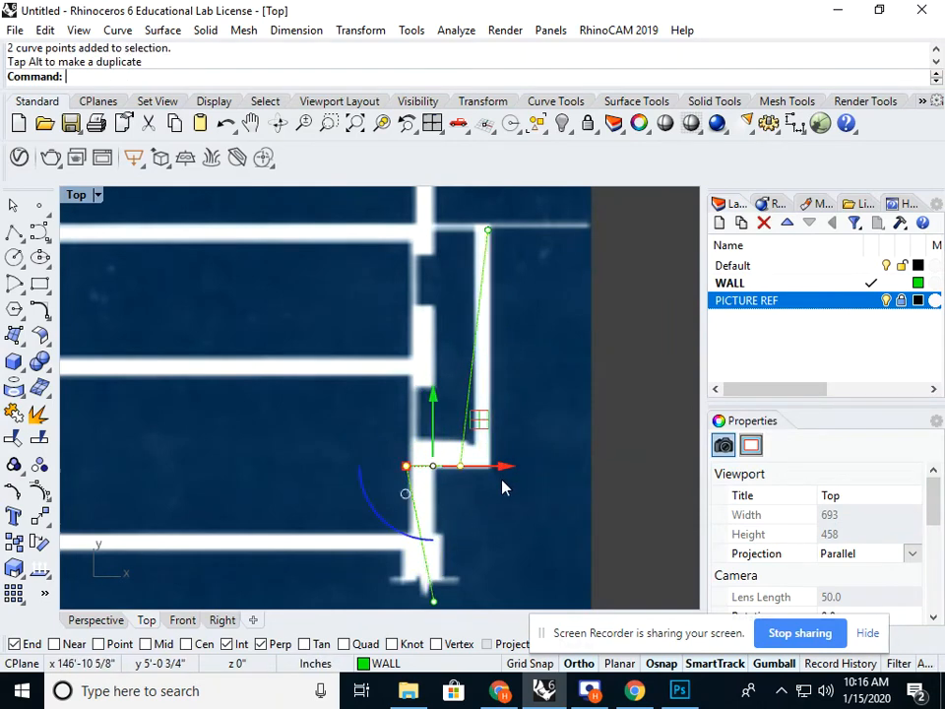
Undo the last Gumball move of the polyline's two corner points.
key(ctrl+z)
right_drag(565, 390, 553, 452)
scroll(553, 454, down, 3)
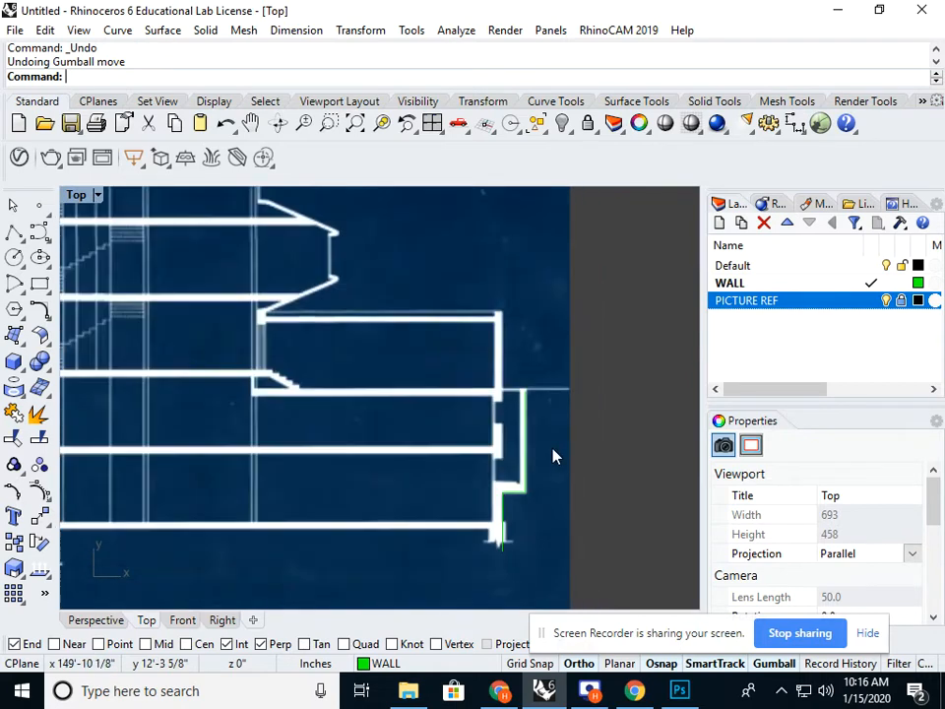
scroll(554, 456, down, 2)
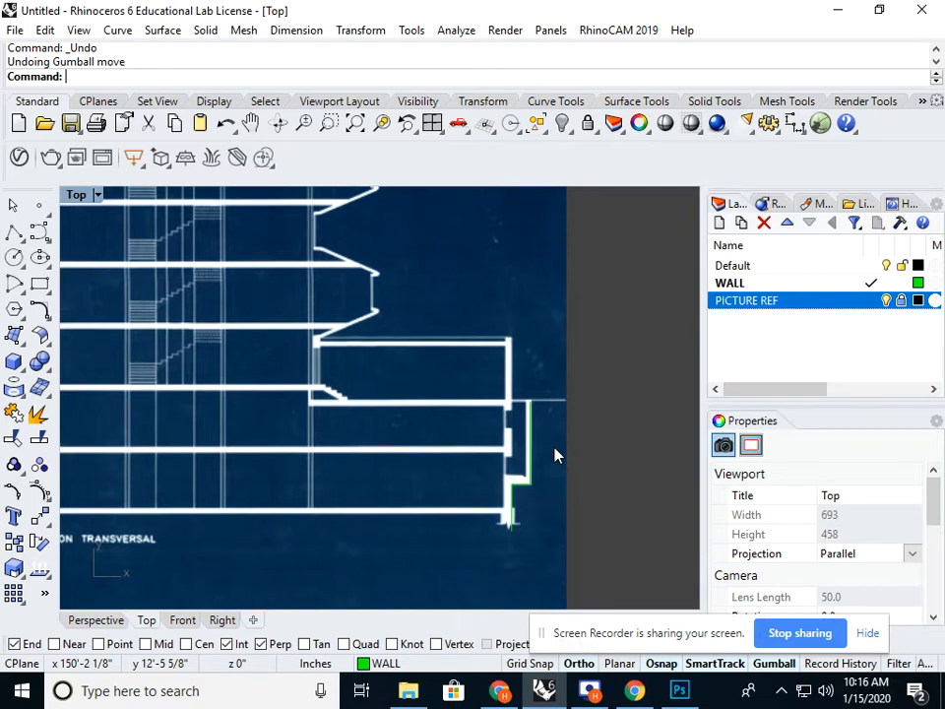
Start a polyline at the upper outer wall's lower corner and trace it up about 13'-1 3/8" and around the parapet top.
click(13, 232)
scroll(528, 401, up, 3)
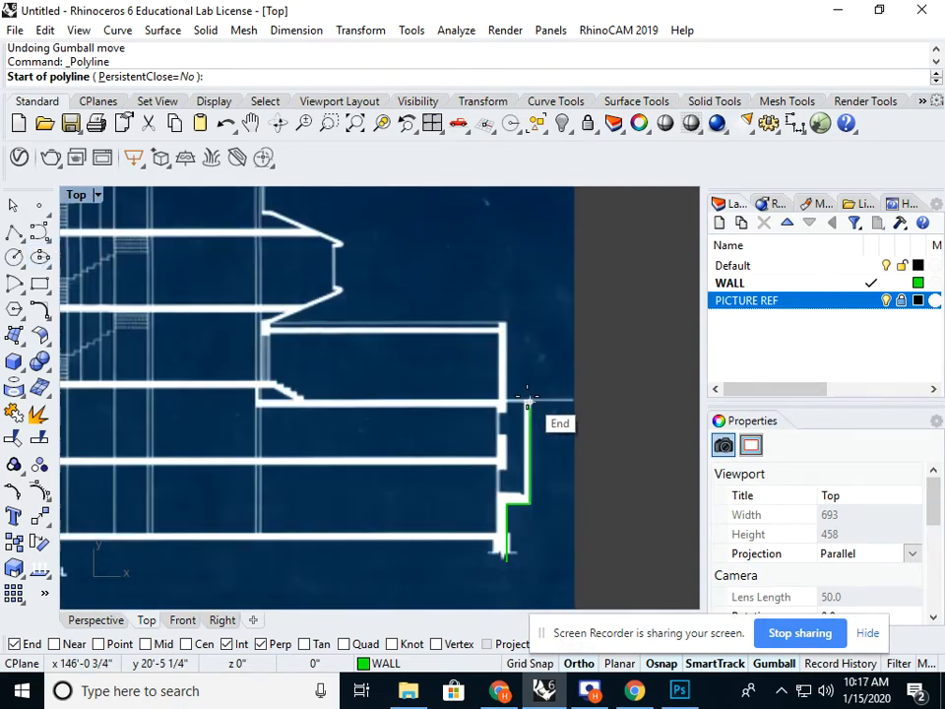
scroll(514, 390, up, 2)
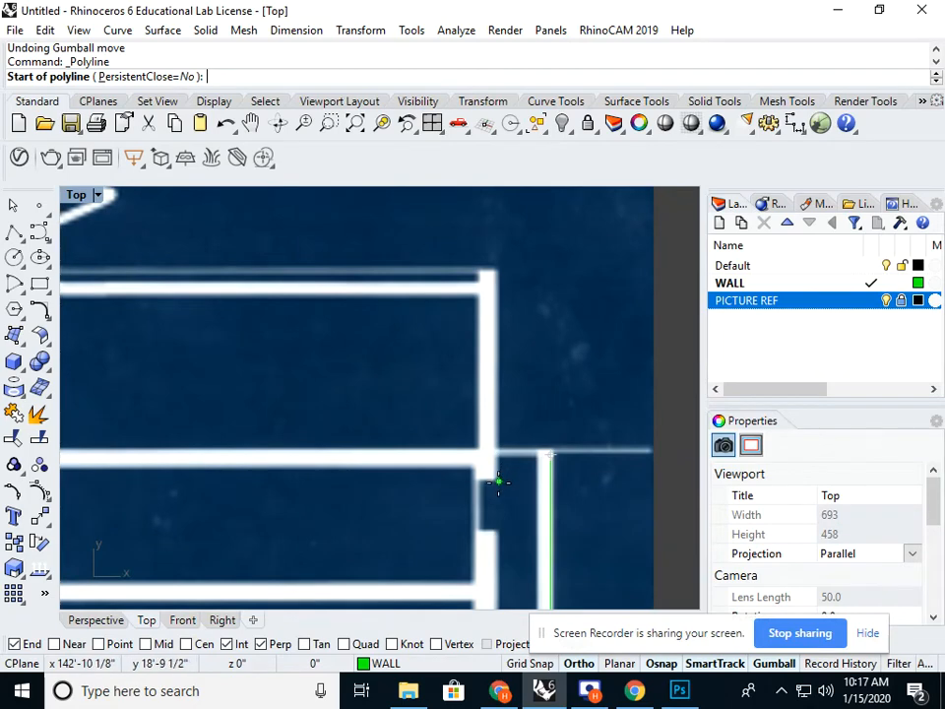
click(499, 480)
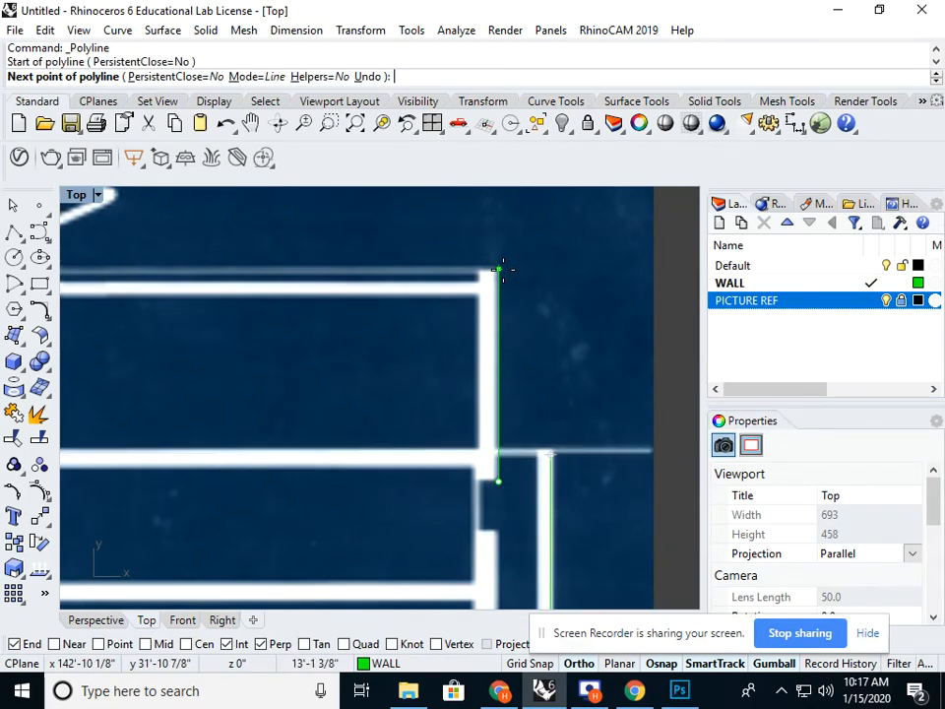
click(498, 269)
click(480, 269)
click(480, 280)
Continue the polyline about 32'-7 1/4" along the low roof's top edge to the tower wall and add a short upward segment.
scroll(481, 281, down, 6)
right_drag(504, 297, 591, 334)
scroll(291, 314, up, 12)
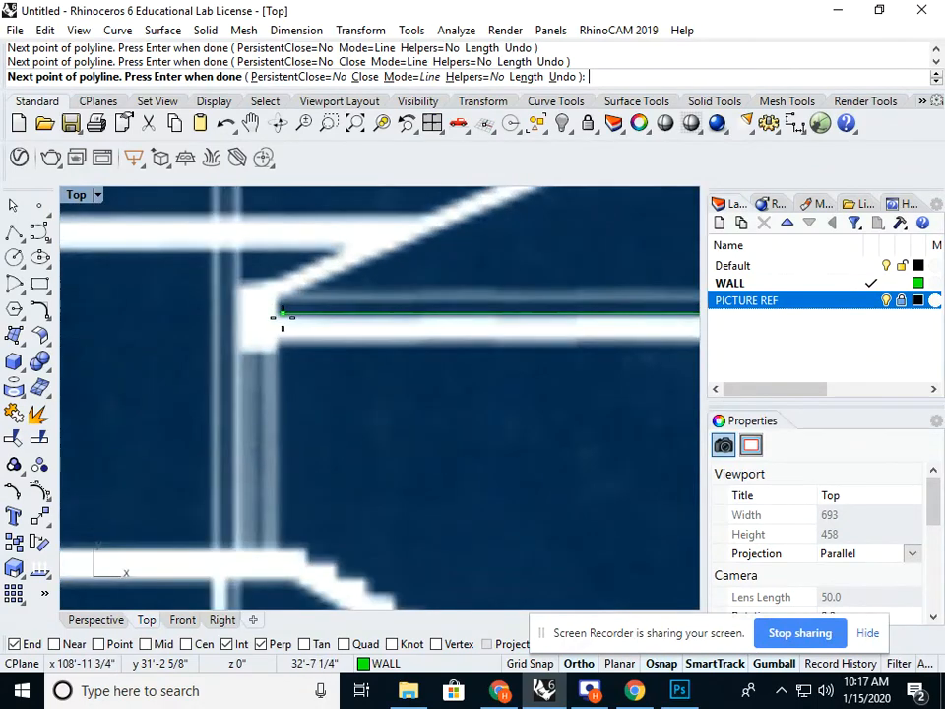
click(281, 315)
click(282, 298)
Trace the sloped underside of the tower's lowest overhang, about 11'-1 5/8" out to its tip.
scroll(285, 298, down, 13)
right_drag(305, 313, 267, 391)
scroll(290, 335, up, 5)
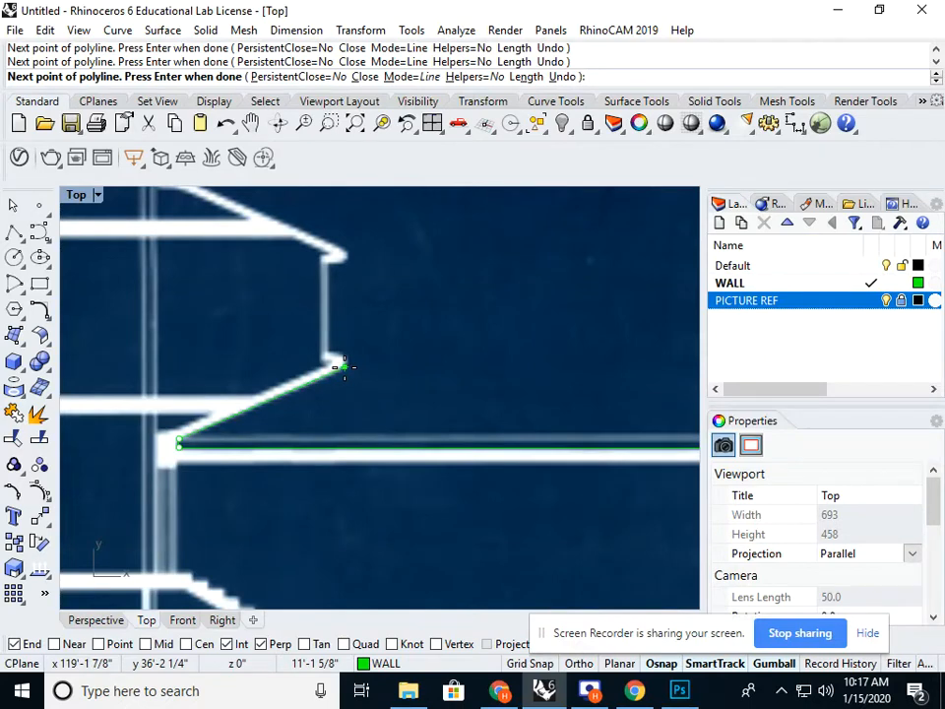
scroll(343, 366, up, 2)
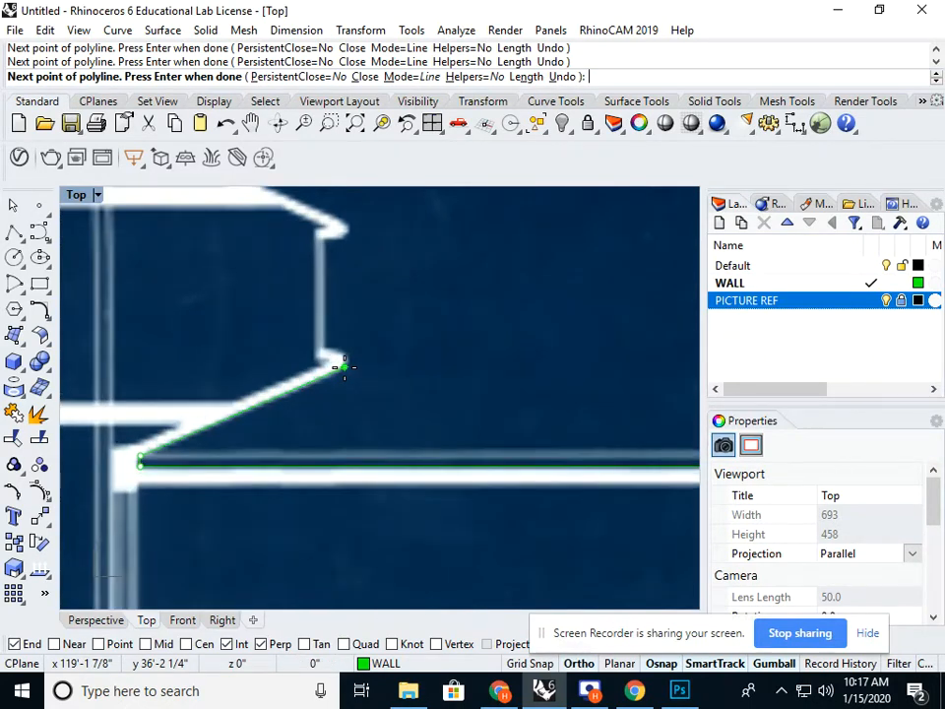
scroll(344, 367, up, 4)
click(343, 367)
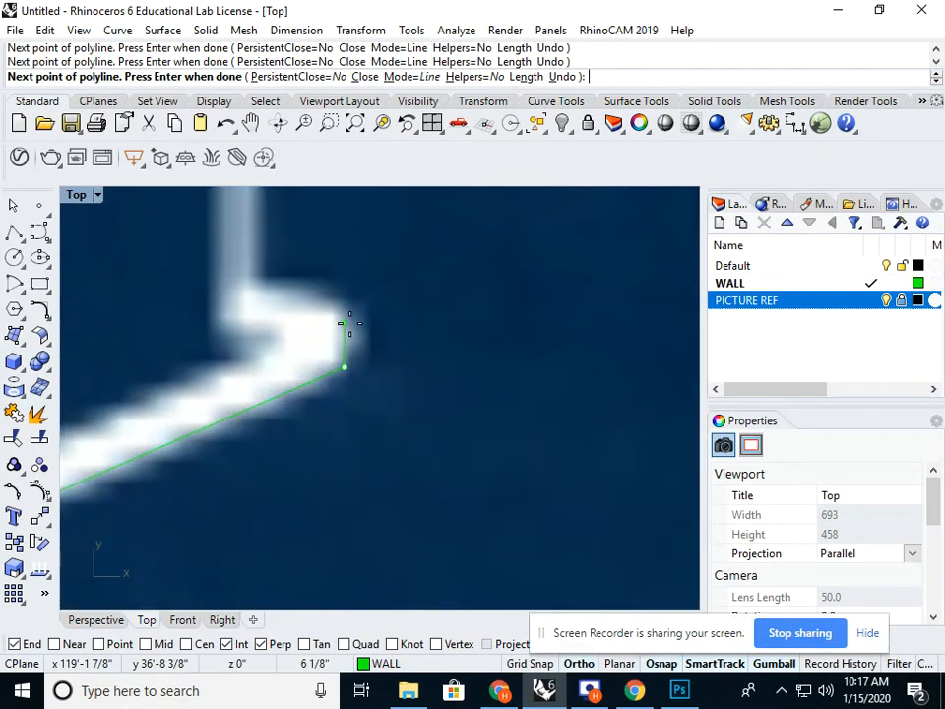
Trace the overhang's tip back to the window line and continue about 5'-3" up to the underside of the overhang above.
shift+click(351, 312)
scroll(352, 312, down, 5)
right_drag(355, 321, 350, 409)
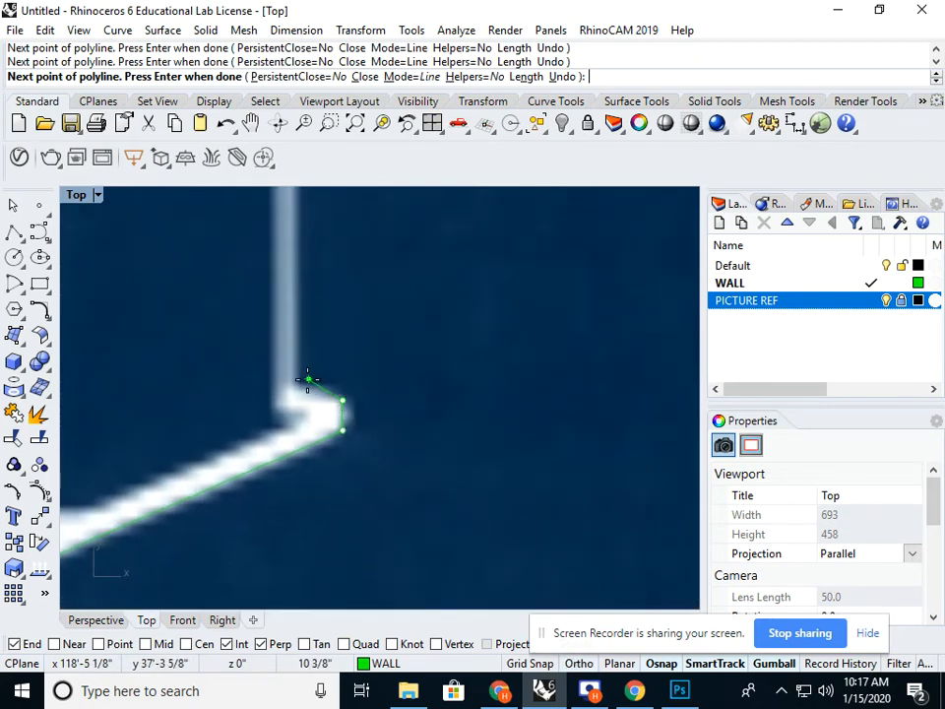
shift+click(296, 384)
scroll(310, 378, down, 6)
right_drag(321, 358, 311, 414)
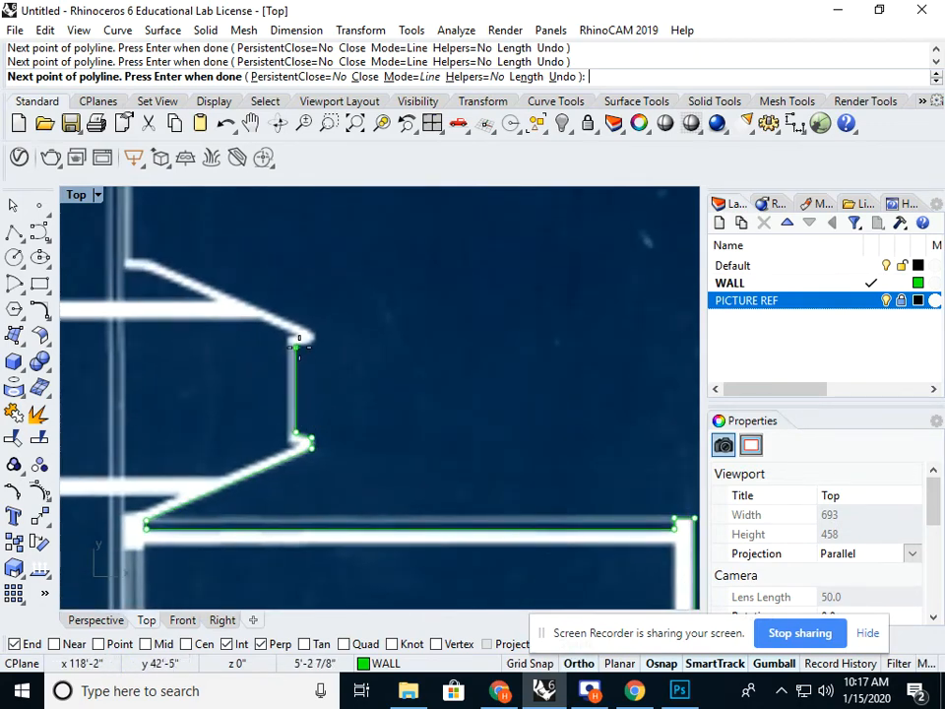
click(299, 344)
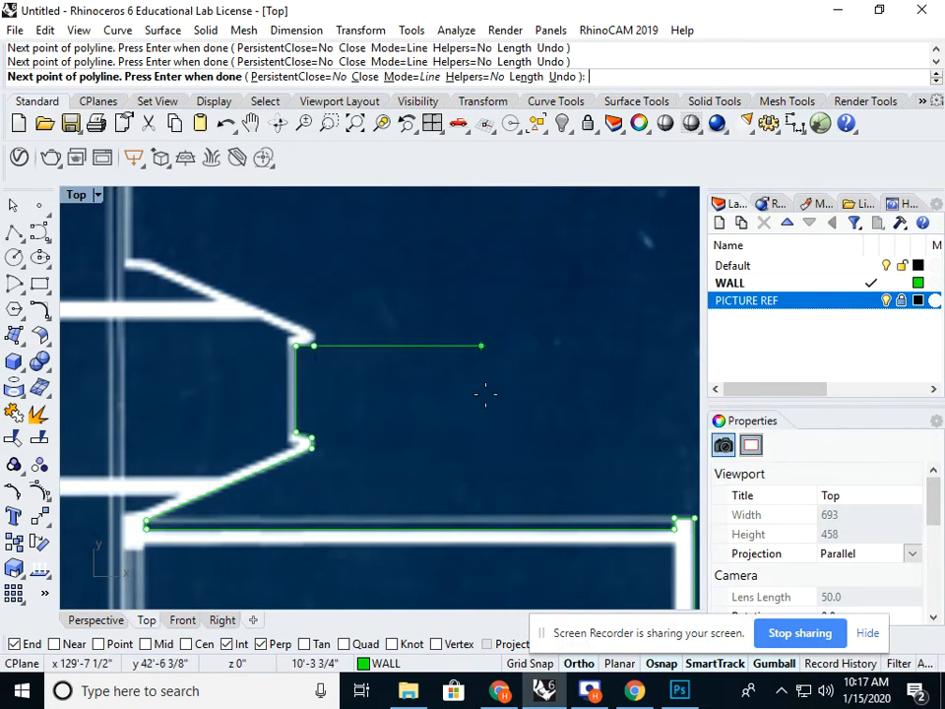
Examine how the polyline's last point lines up with the lower overhang tip and the floors above.
scroll(469, 393, down, 2)
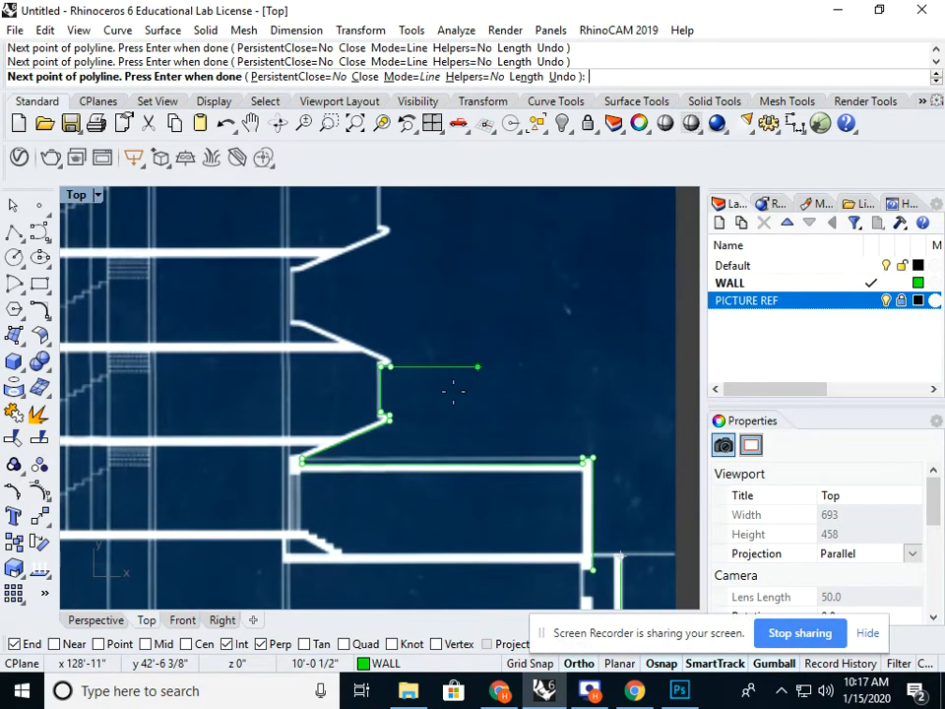
scroll(394, 377, up, 5)
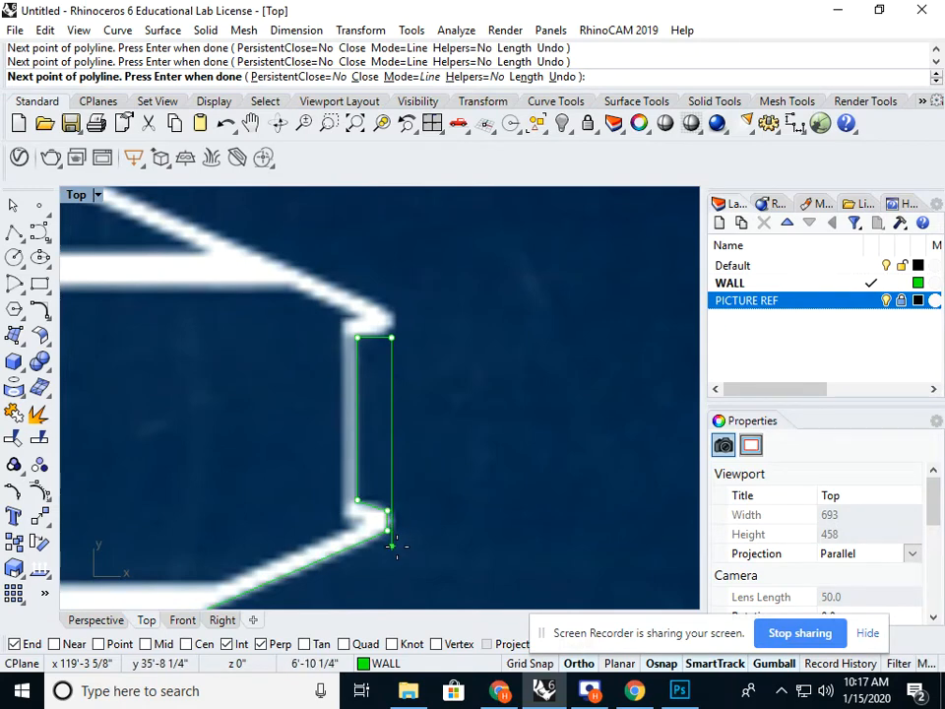
right_drag(399, 547, 398, 527)
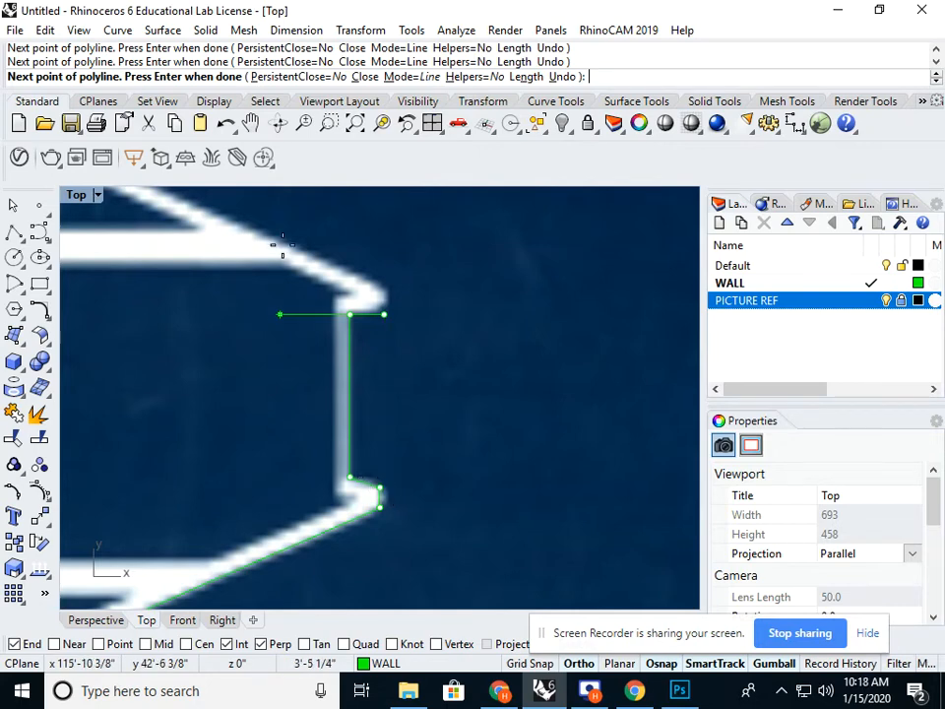
scroll(295, 292, down, 12)
right_drag(325, 250, 358, 425)
right_drag(363, 264, 363, 559)
scroll(359, 380, down, 4)
scroll(348, 560, down, 4)
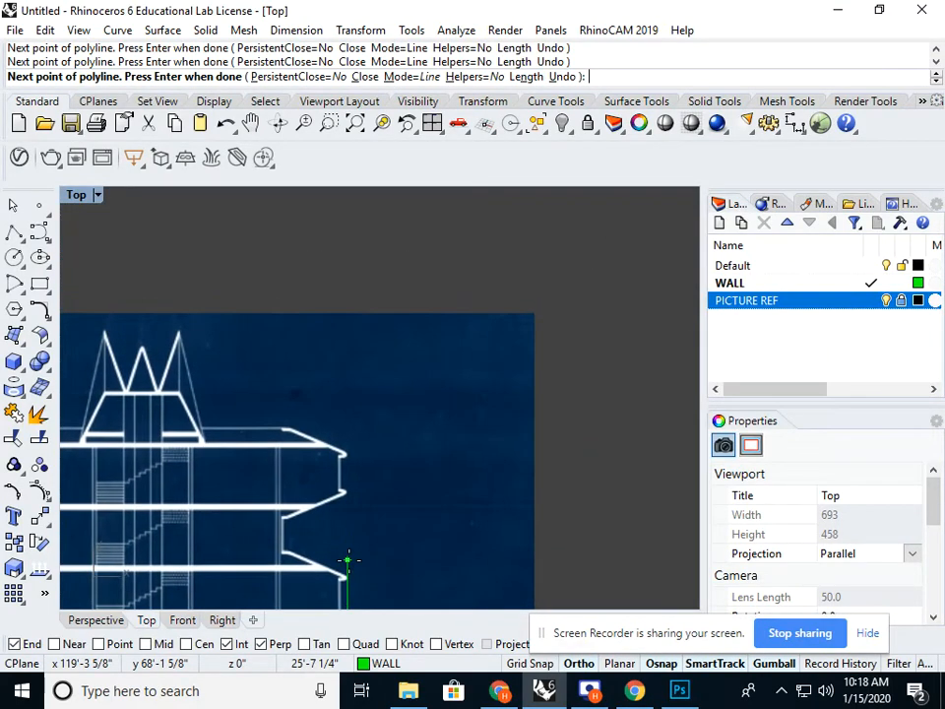
right_drag(359, 514, 353, 266)
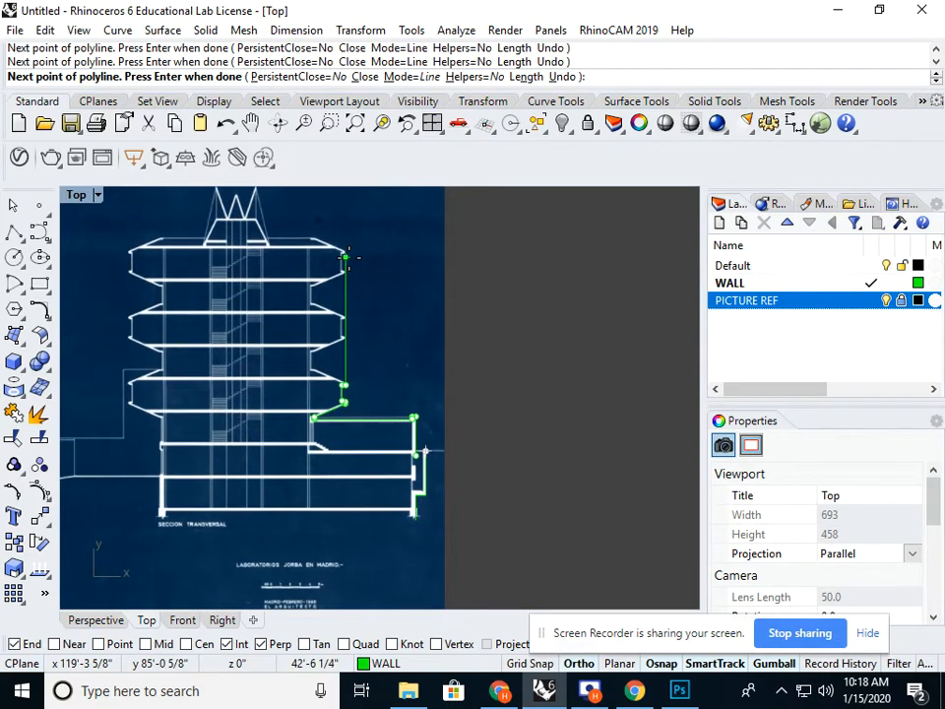
scroll(363, 388, up, 14)
right_drag(266, 399, 342, 346)
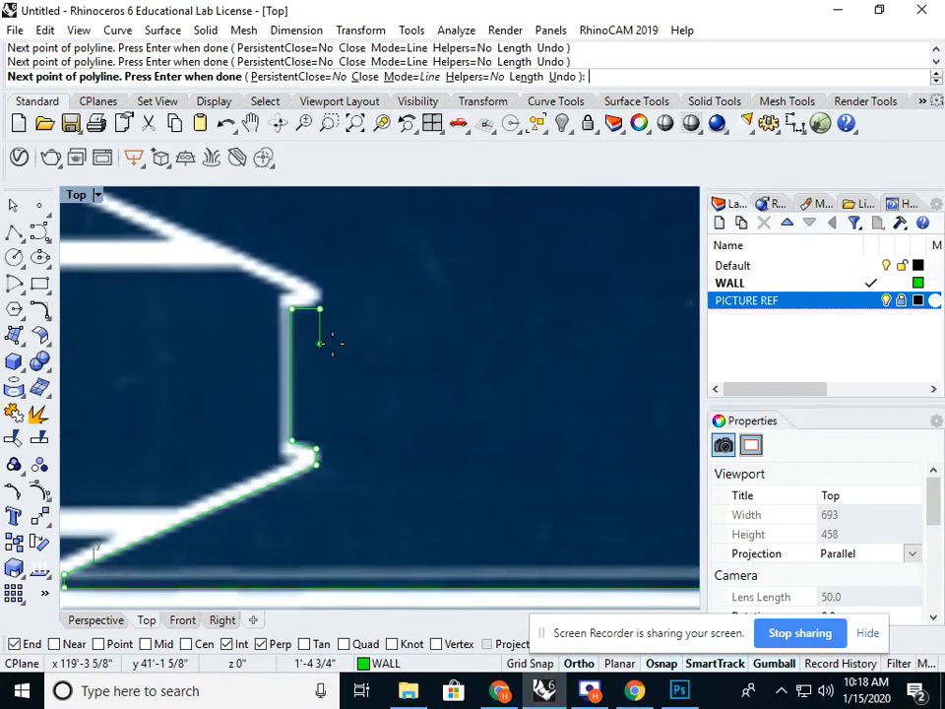
Undo the polyline's last point and finish the polyline at the upper end of the window line.
text(u)
key(Return)
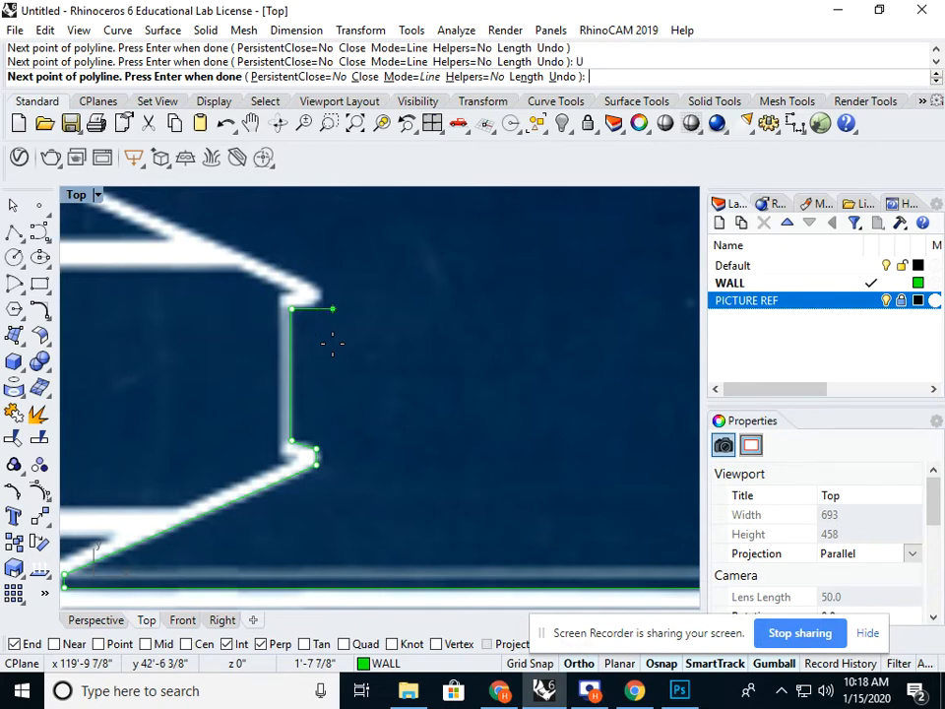
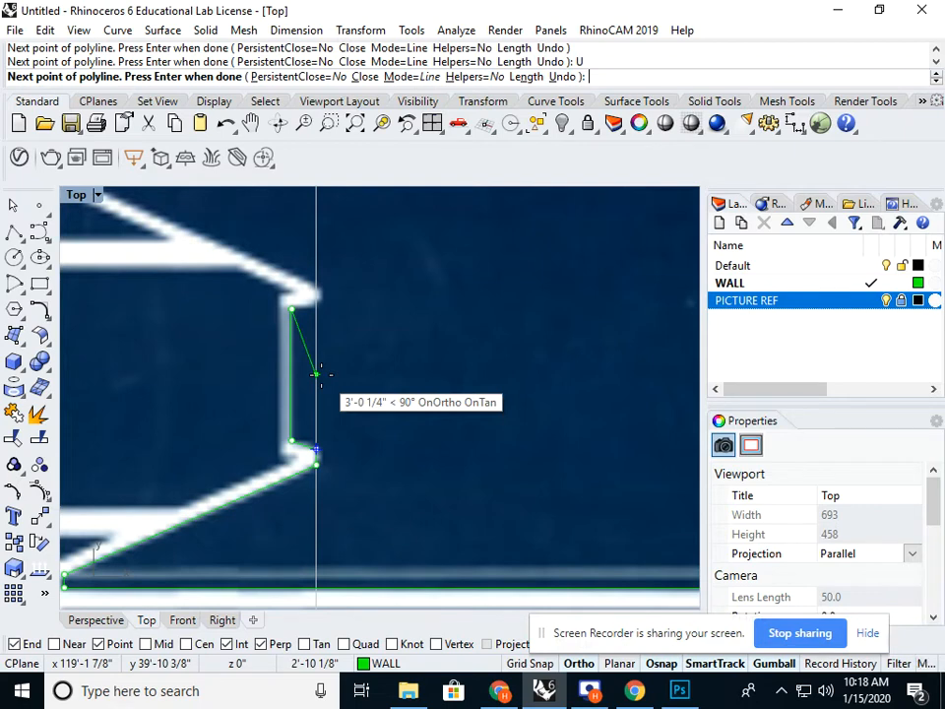
right_click(350, 293)
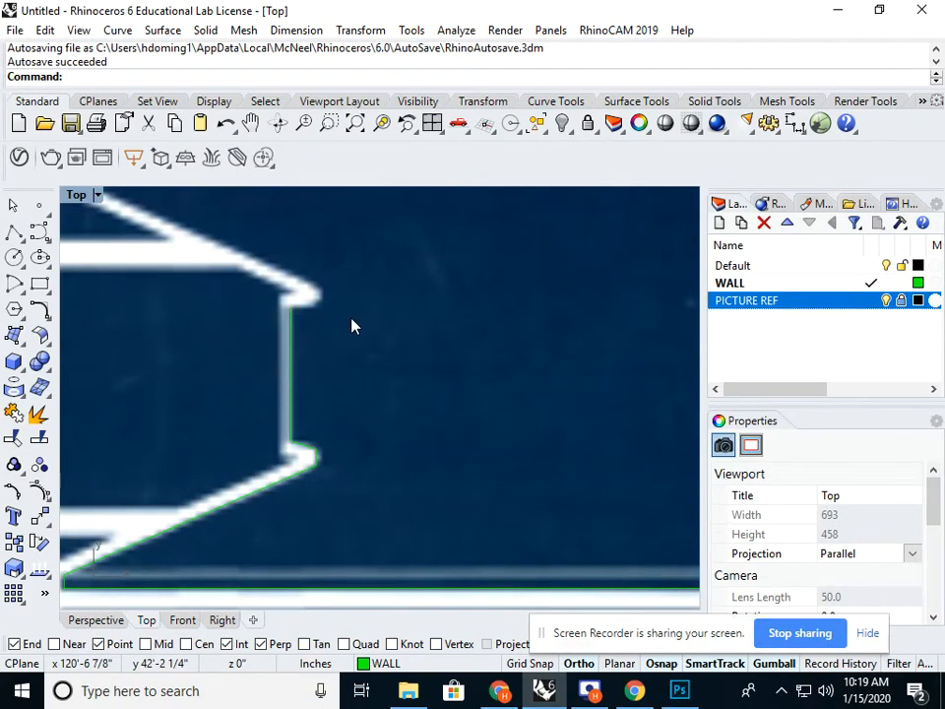
Start a new polyline at the window line's upper end and extend it about 11 7/8" outward, aligned with the lower overhang's tip.
right_click(352, 327)
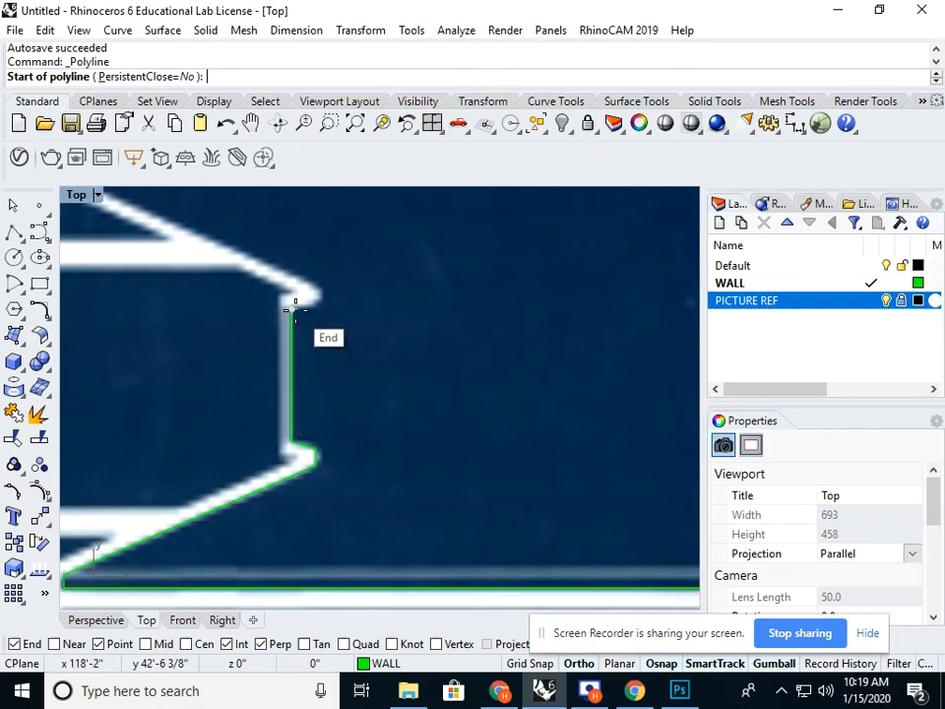
click(294, 311)
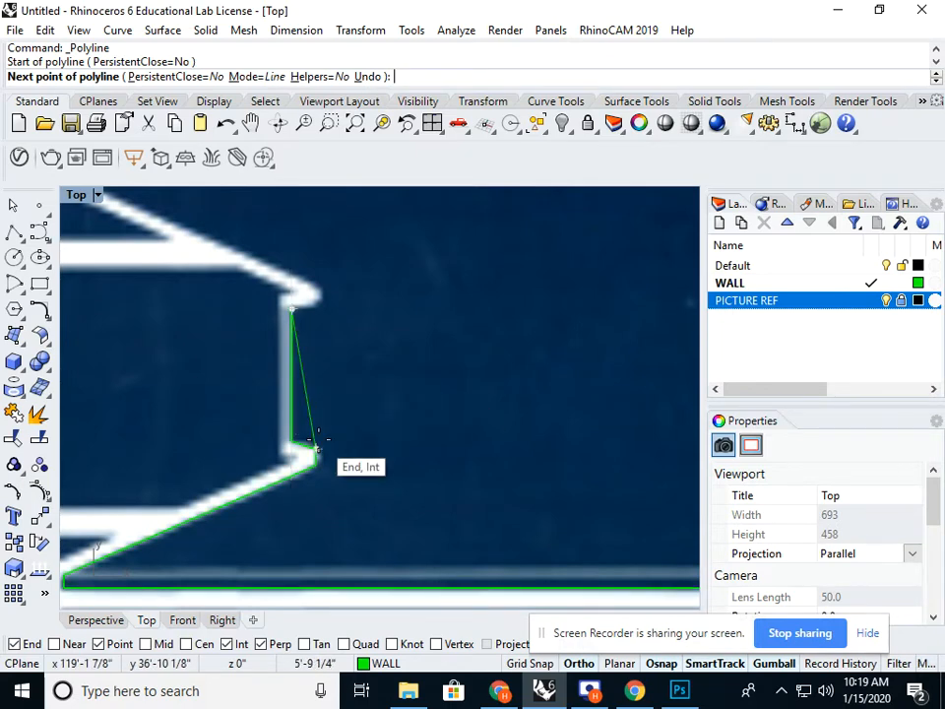
click(98, 644)
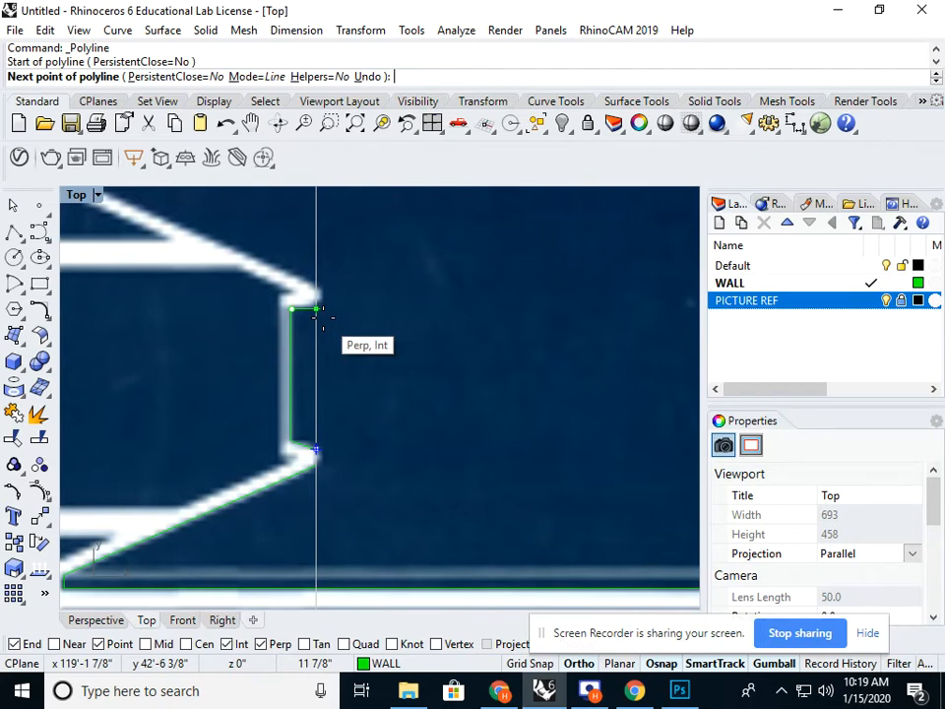
click(316, 310)
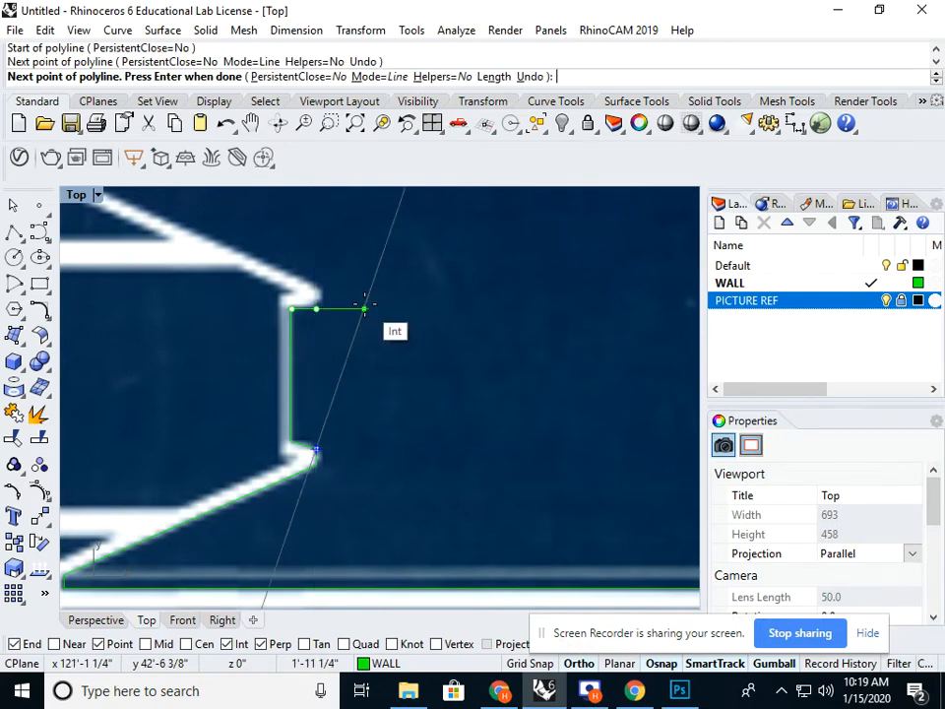
Trace the upper overhang's tip edge and its sloped top, about 10'-8" back toward the tower, and finish the polyline.
right_drag(364, 308, 373, 375)
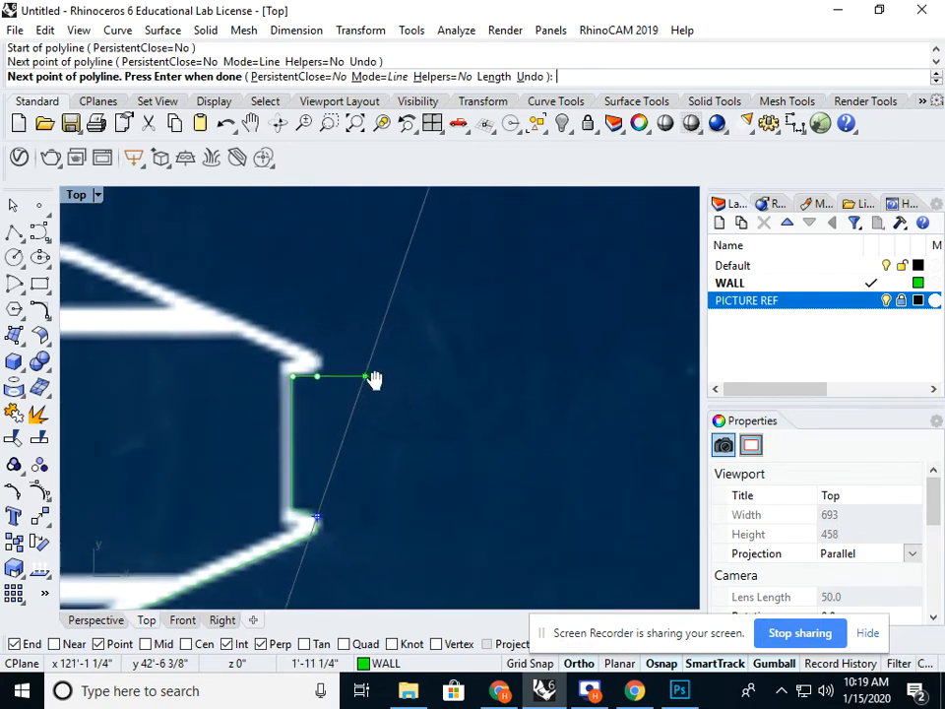
click(316, 356)
scroll(313, 358, down, 3)
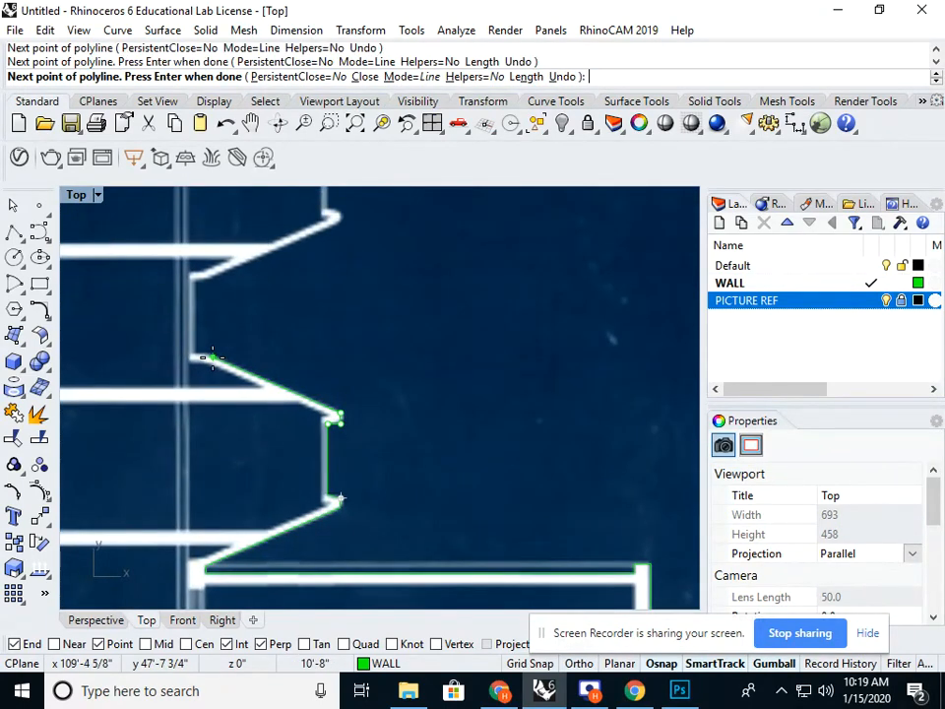
click(211, 357)
scroll(197, 355, up, 2)
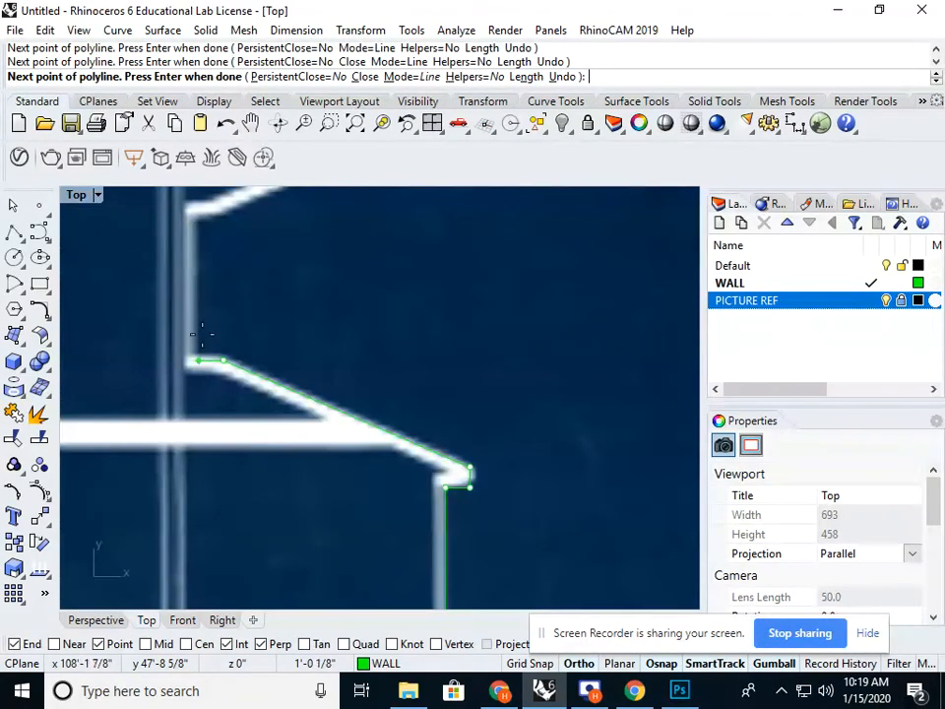
key(Return)
scroll(243, 338, down, 4)
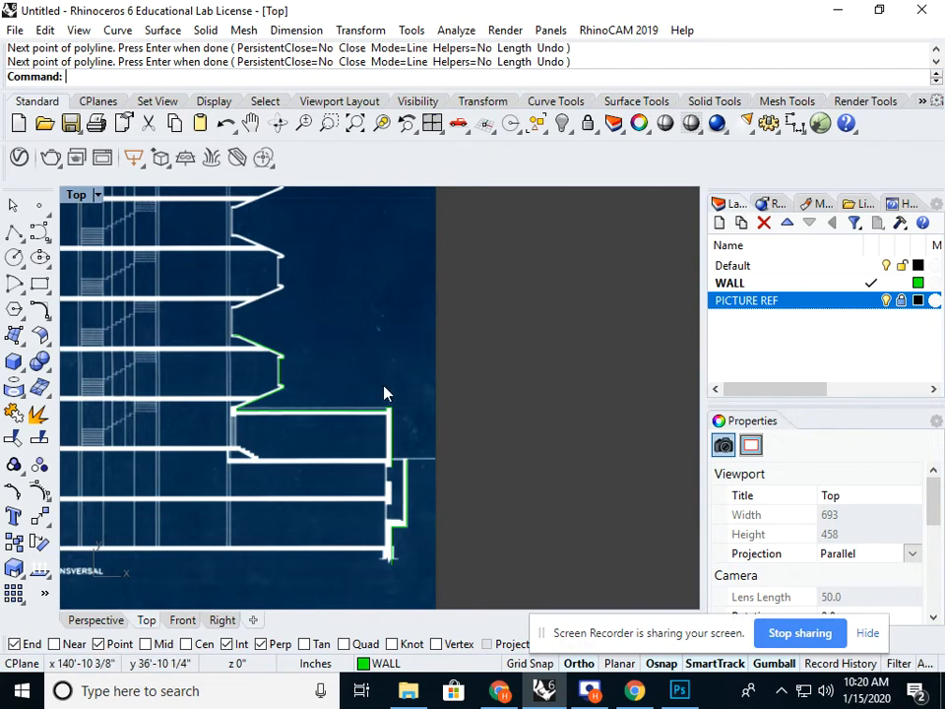
mouse_move(384, 393)
right_down()
mouse_move(334, 452)
mouse_move(343, 471)
right_up()
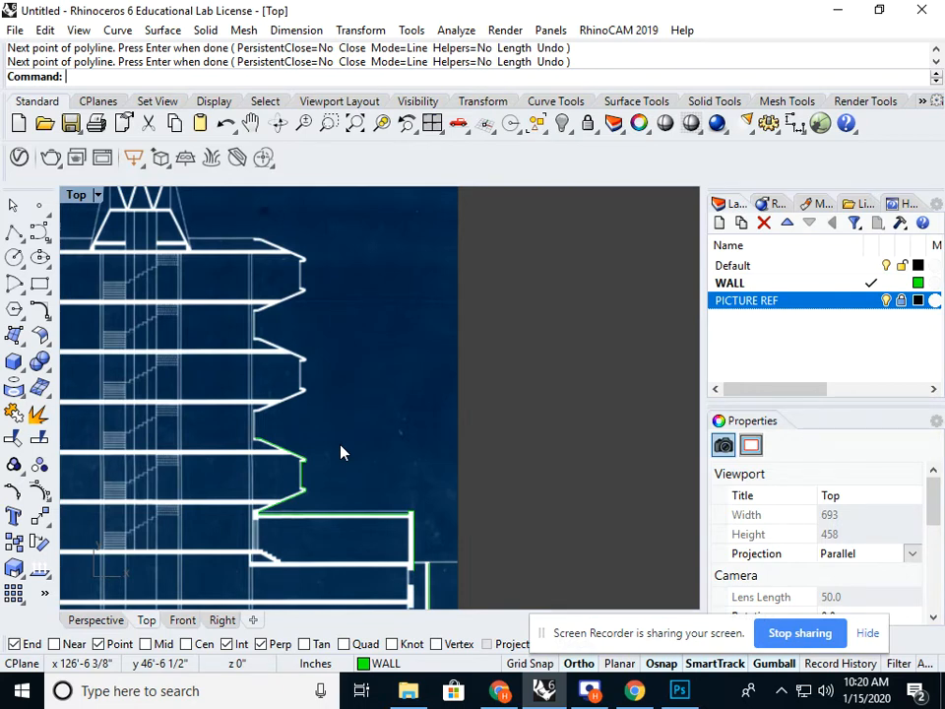
right_drag(365, 464, 404, 430)
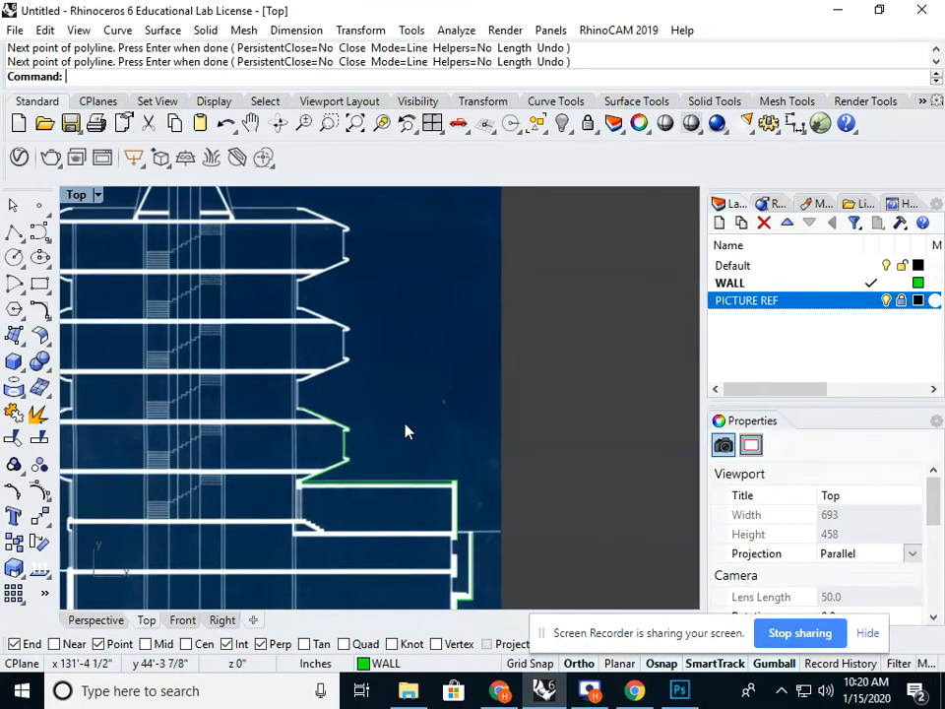
click(14, 233)
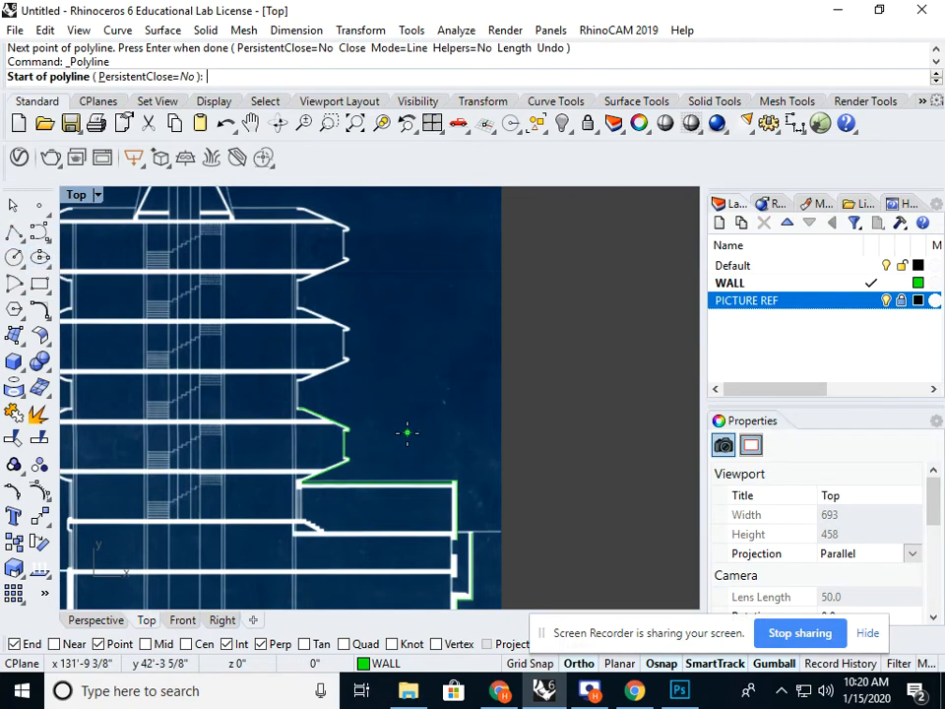
key(Escape)
Leave the unstarted polyline and add a new layer named CL.
right_click(754, 352)
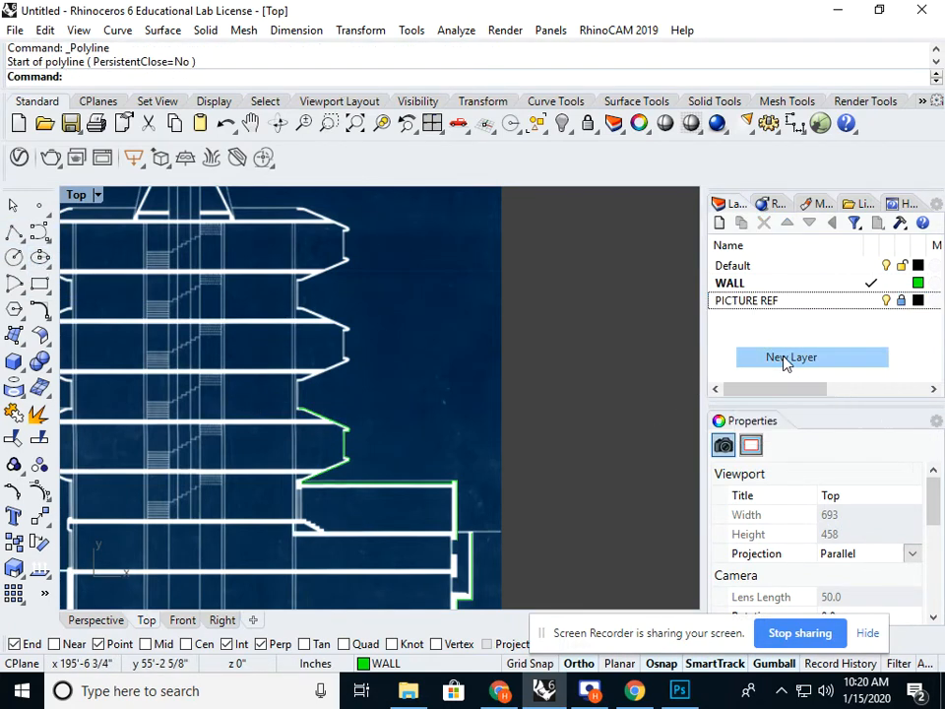
click(785, 357)
text(CONSTU)
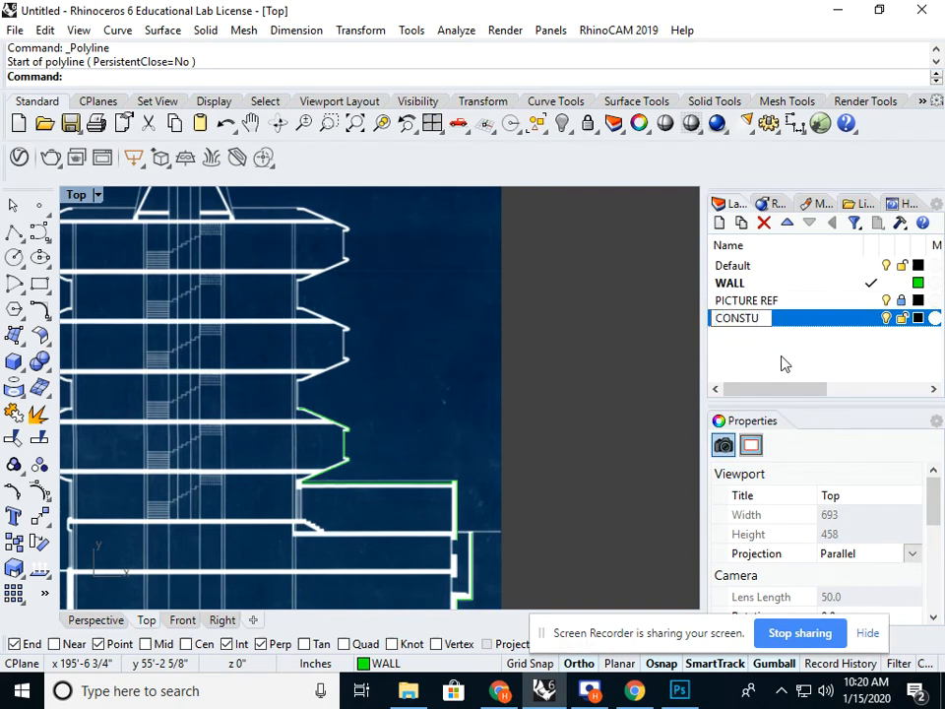
key(BackSpace)
key(BackSpace)
key(BackSpace)
key(BackSpace)
key(BackSpace)
key(BackSpace)
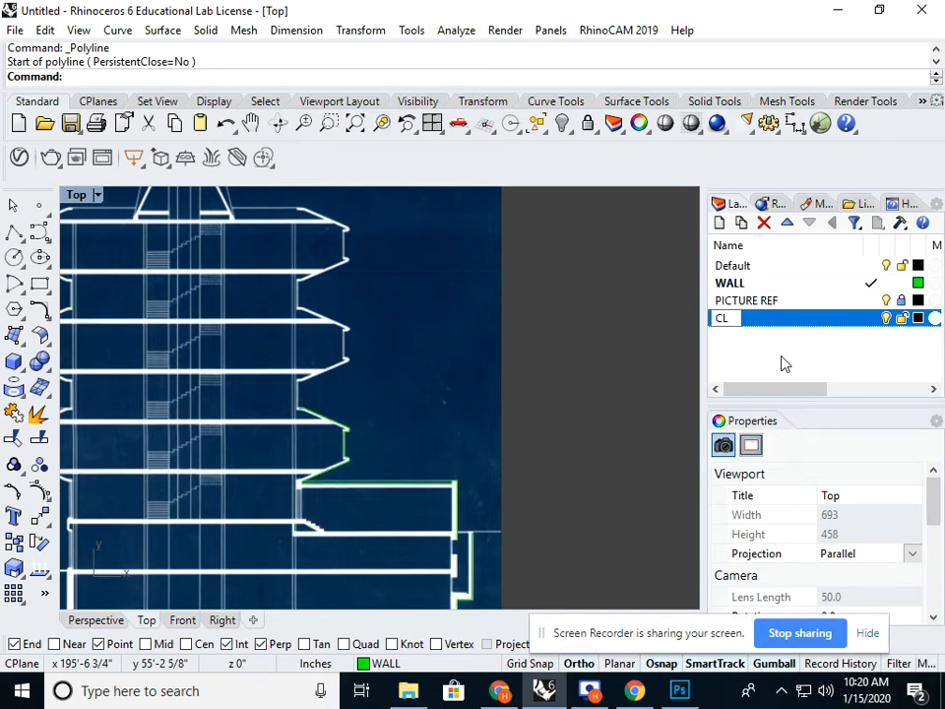
key(Return)
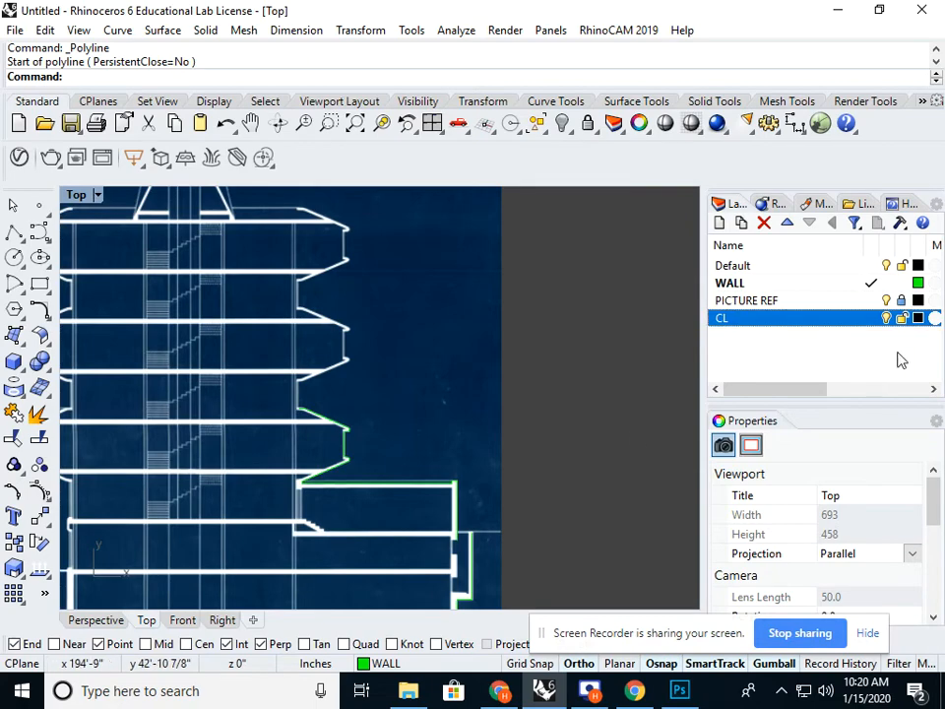
Set the CL layer's color to Light Gray and make CL the current layer.
click(918, 318)
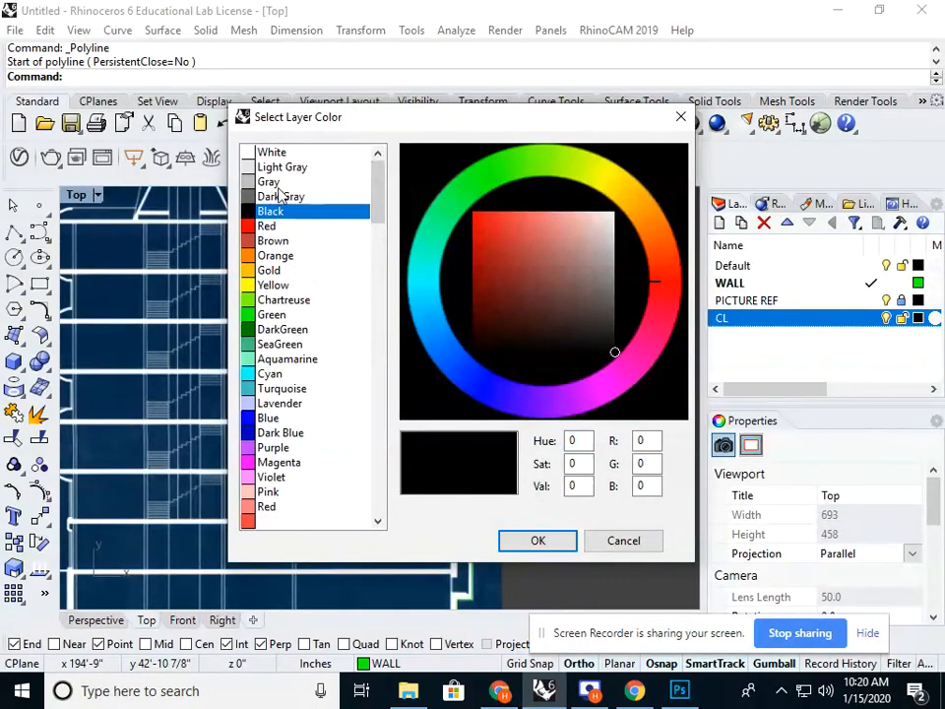
click(279, 172)
click(525, 542)
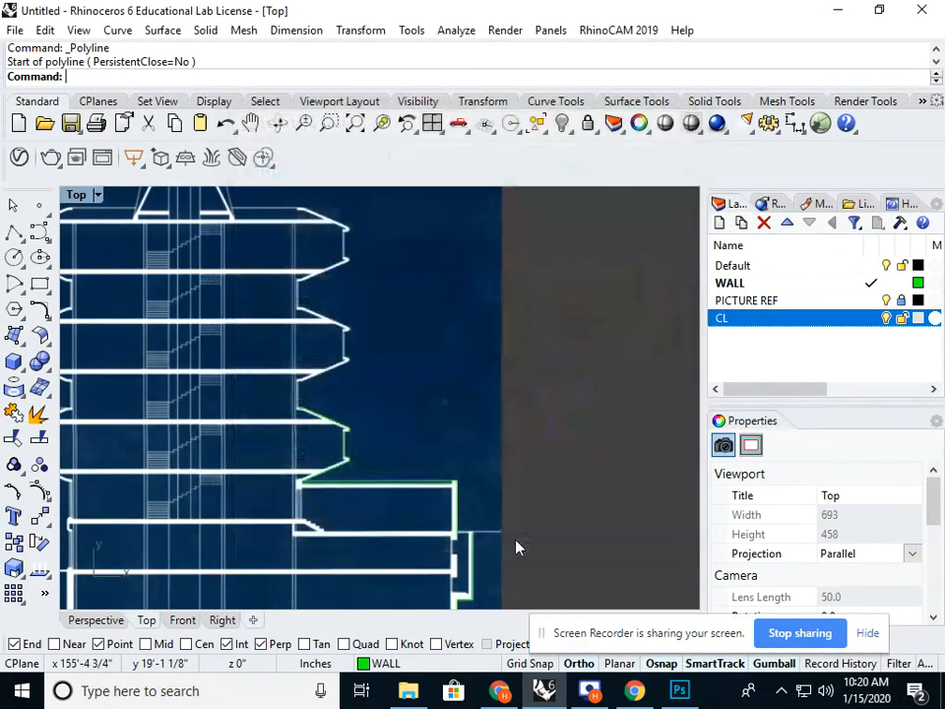
click(871, 318)
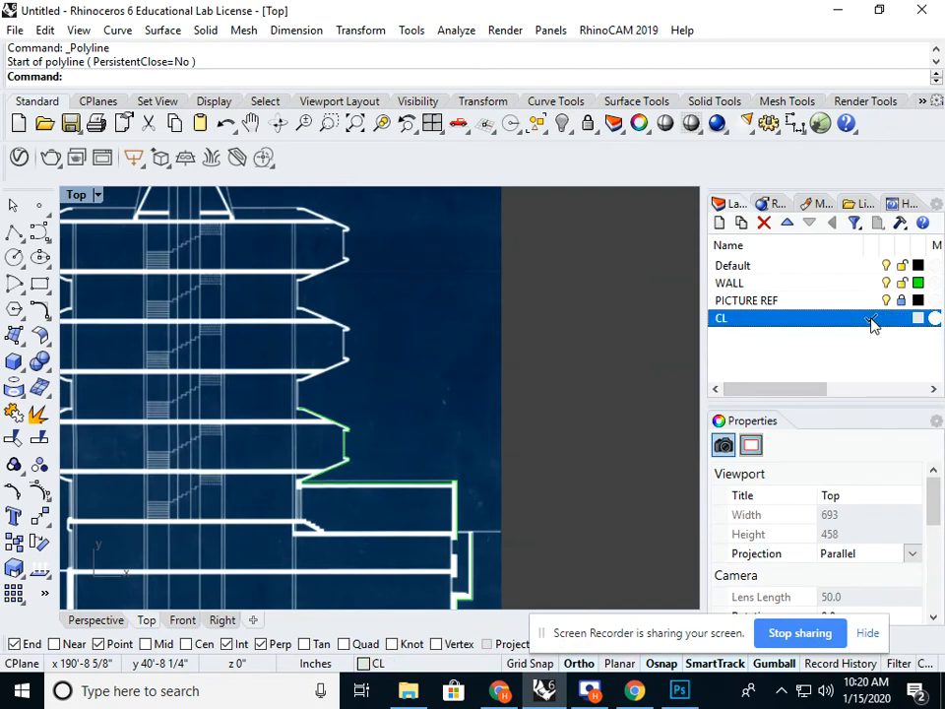
Draw a vertical guide line from the traced lower overhang's outer tip up past the top of the section image.
click(13, 230)
scroll(374, 454, up, 4)
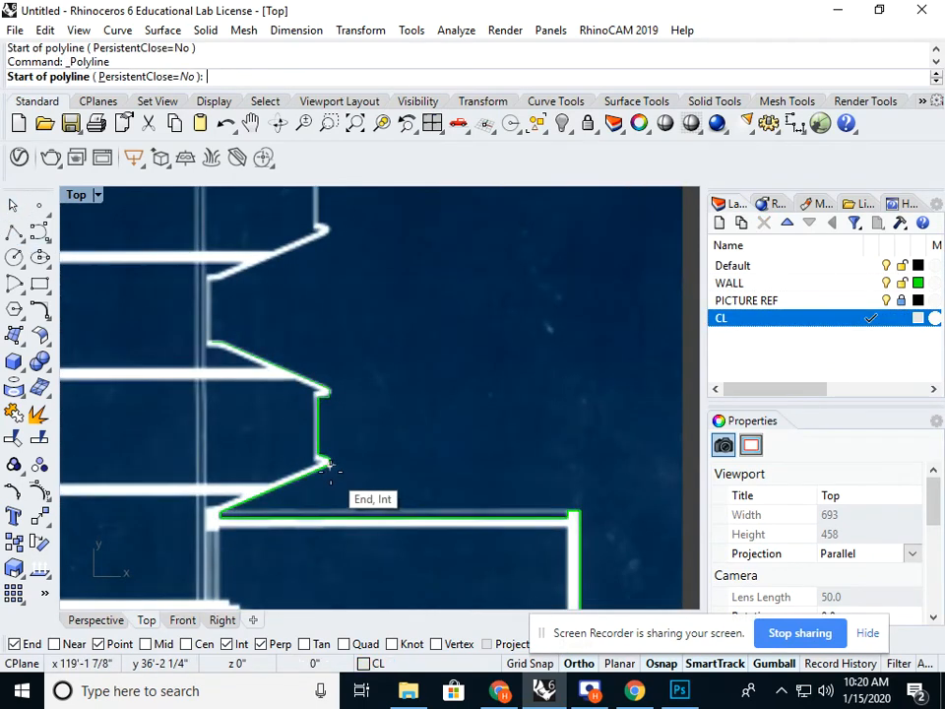
click(325, 462)
scroll(331, 469, down, 5)
right_drag(347, 438, 340, 410)
click(342, 345)
right_click(342, 351)
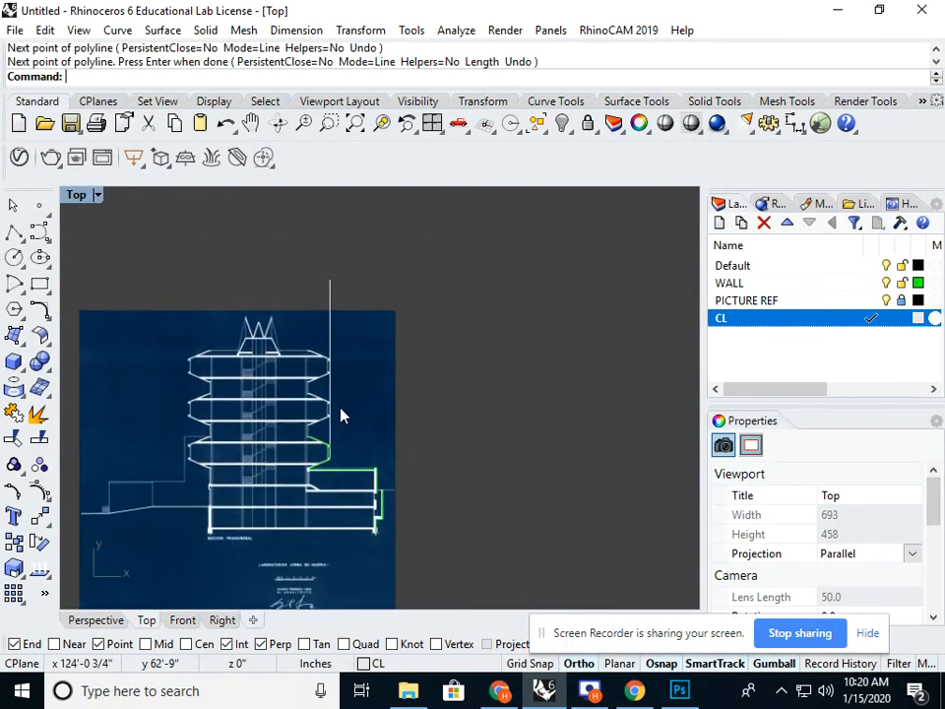
Examine how the vertical guide line lines up with the overhang tips of the floors above.
scroll(282, 432, up, 3)
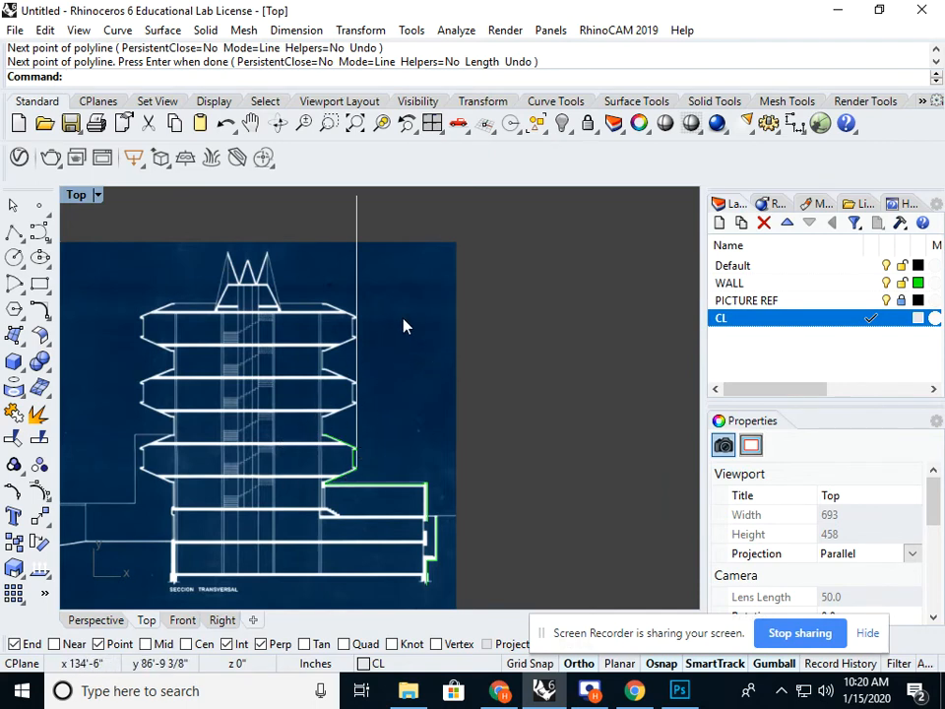
right_drag(388, 391, 387, 333)
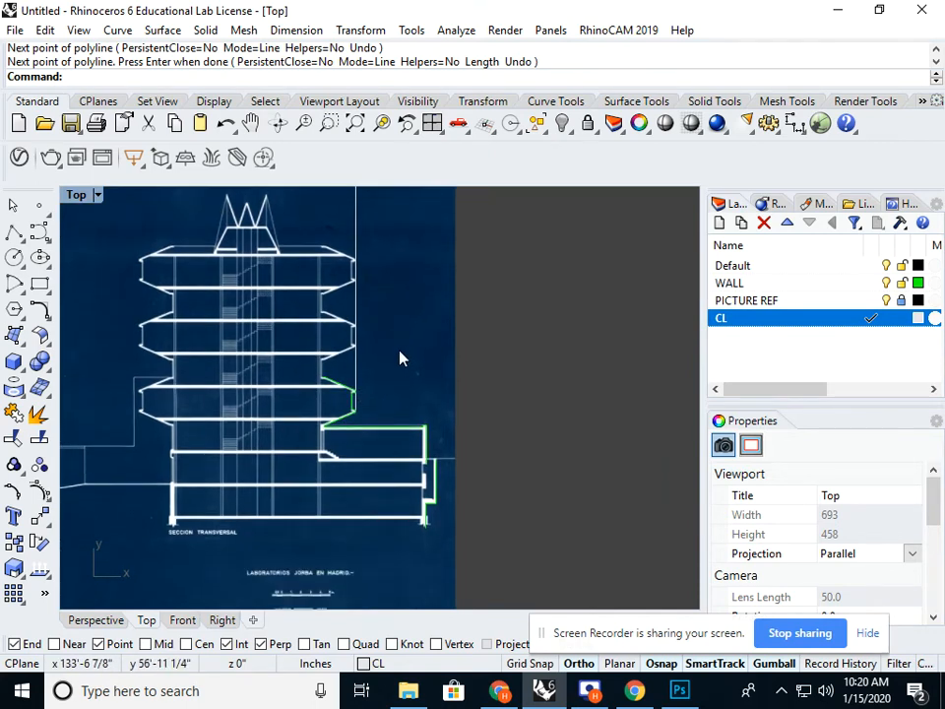
scroll(335, 382, up, 6)
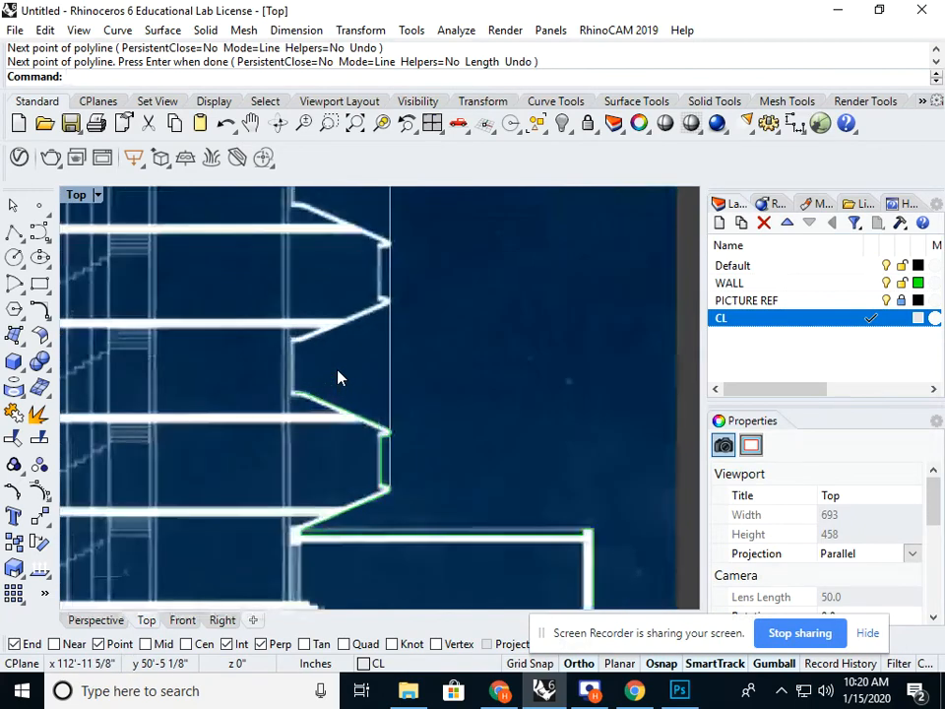
scroll(345, 389, down, 4)
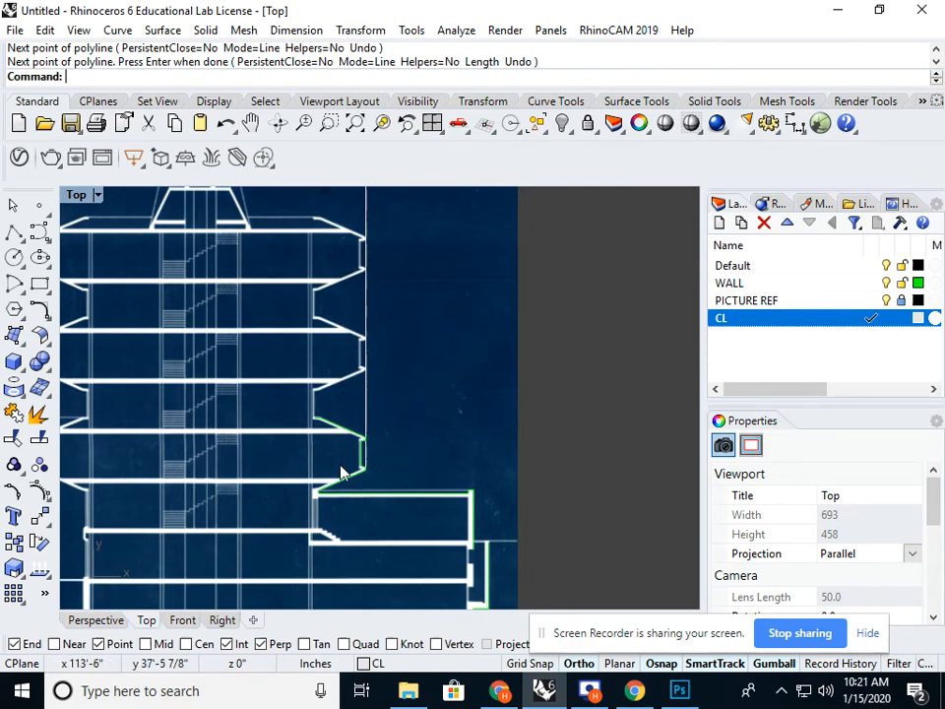
right_drag(337, 391, 338, 421)
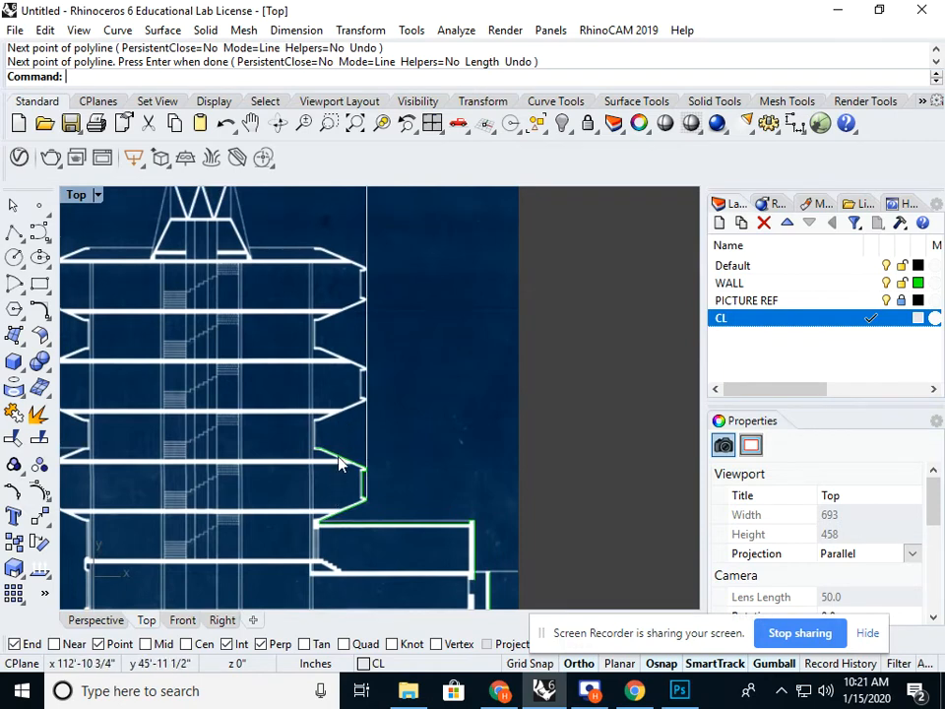
right_drag(344, 290, 343, 307)
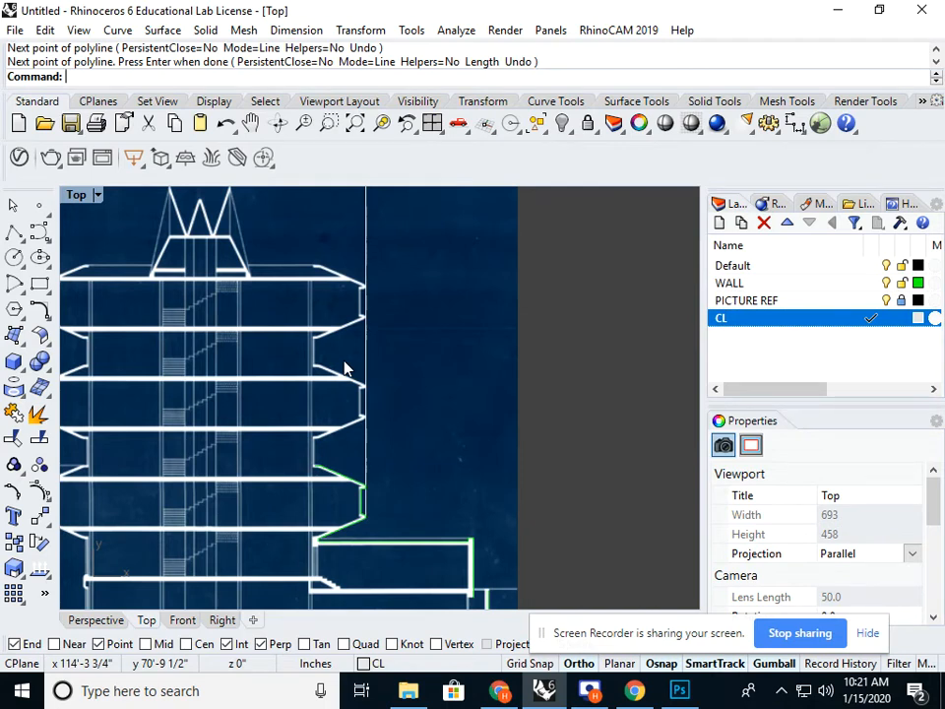
Leave the polyline started on the CL layer and make WALL the current layer.
click(14, 235)
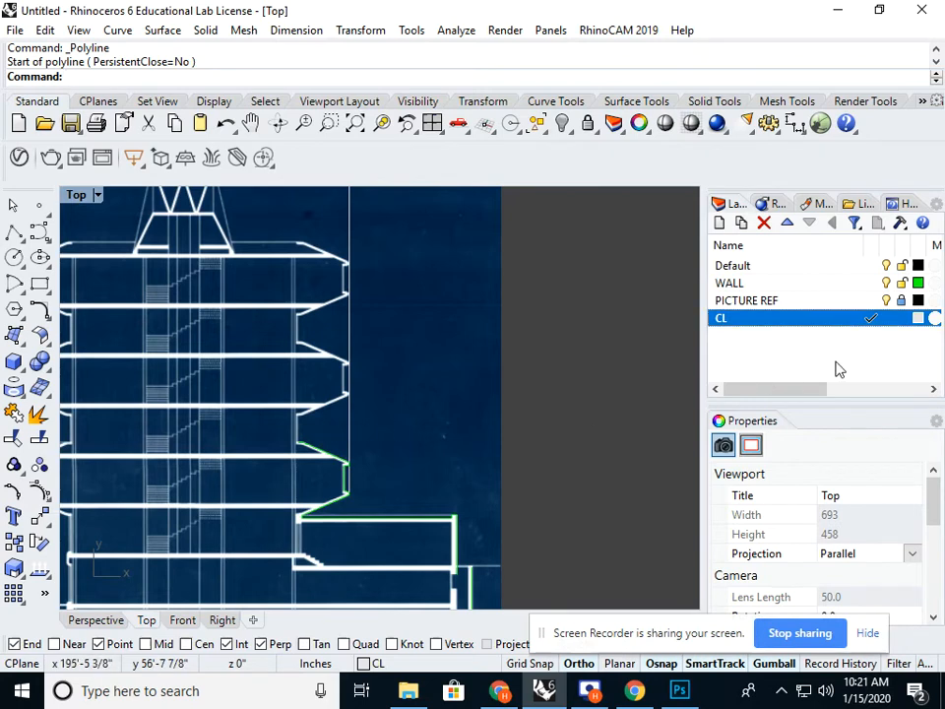
click(872, 283)
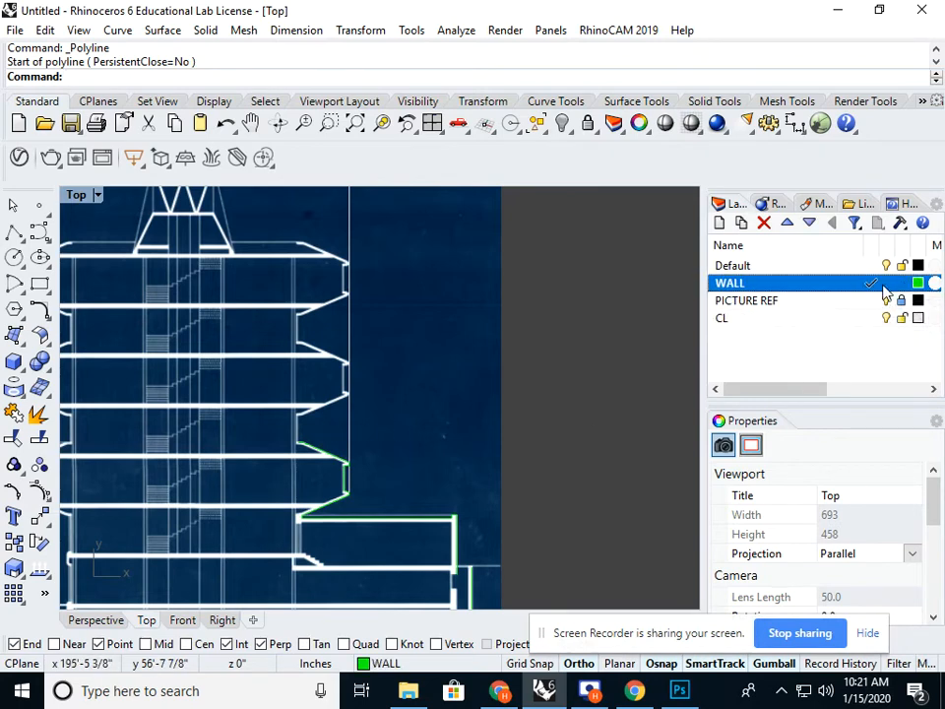
click(14, 231)
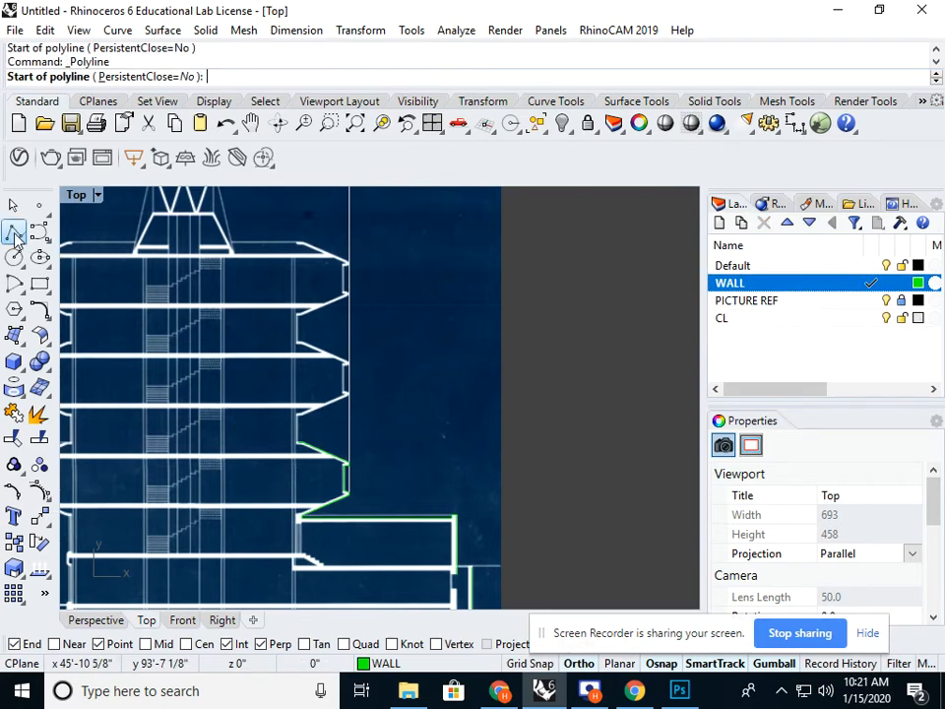
scroll(321, 402, up, 3)
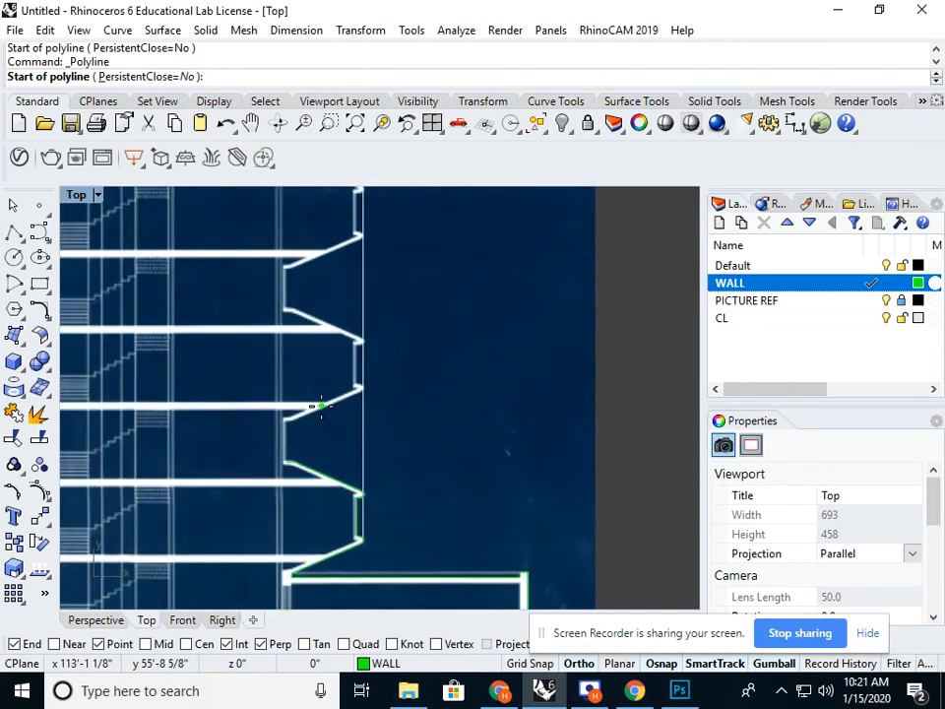
scroll(321, 406, up, 2)
scroll(307, 443, down, 2)
right_drag(306, 443, 303, 490)
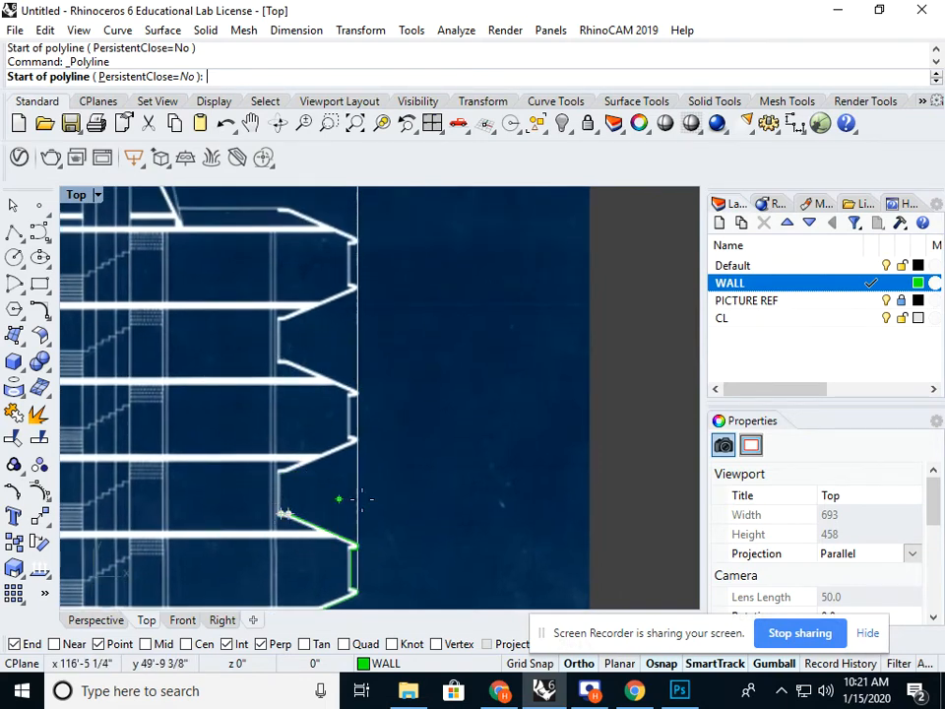
scroll(338, 451, up, 2)
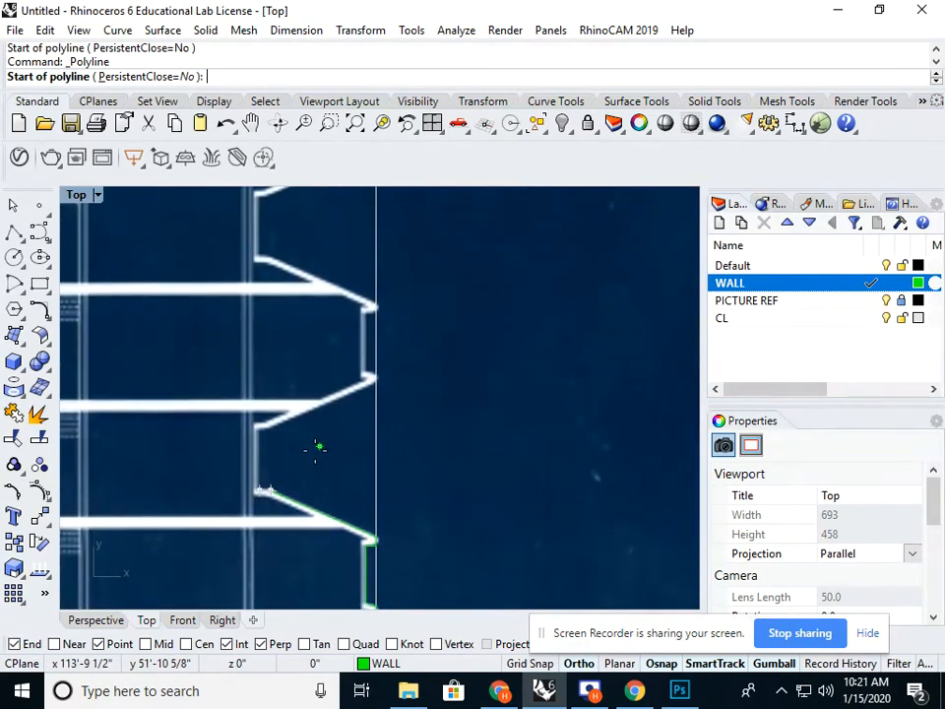
scroll(264, 474, up, 6)
key(Escape)
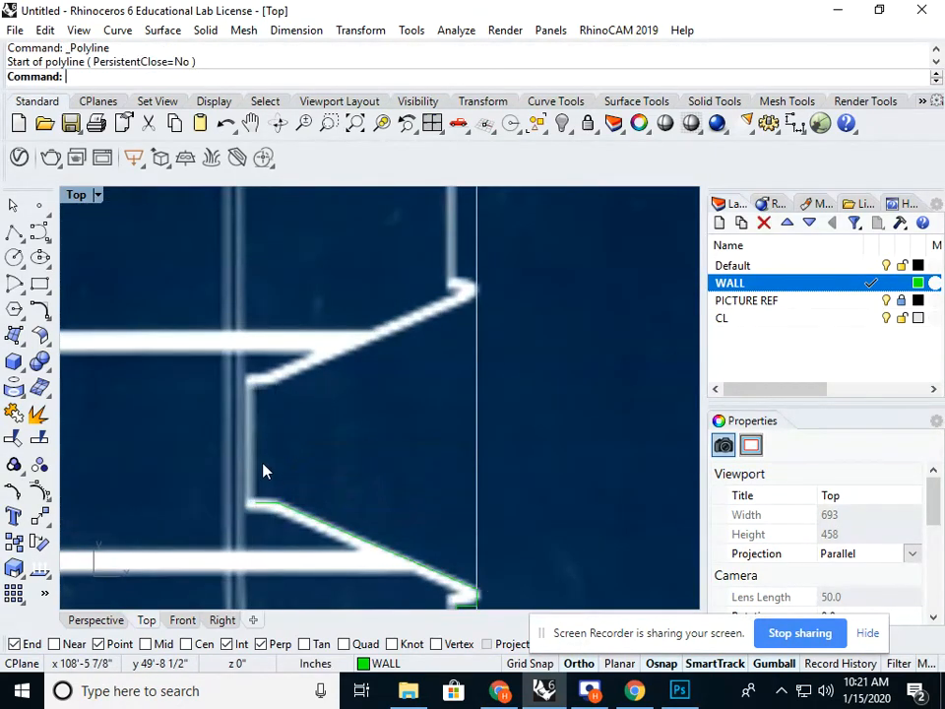
Start a polyline at the traced overhang's inner end, tracing the recessed wall line up and about 7 1/2" outward under the next overhang.
scroll(264, 464, down, 12)
right_drag(265, 465, 272, 480)
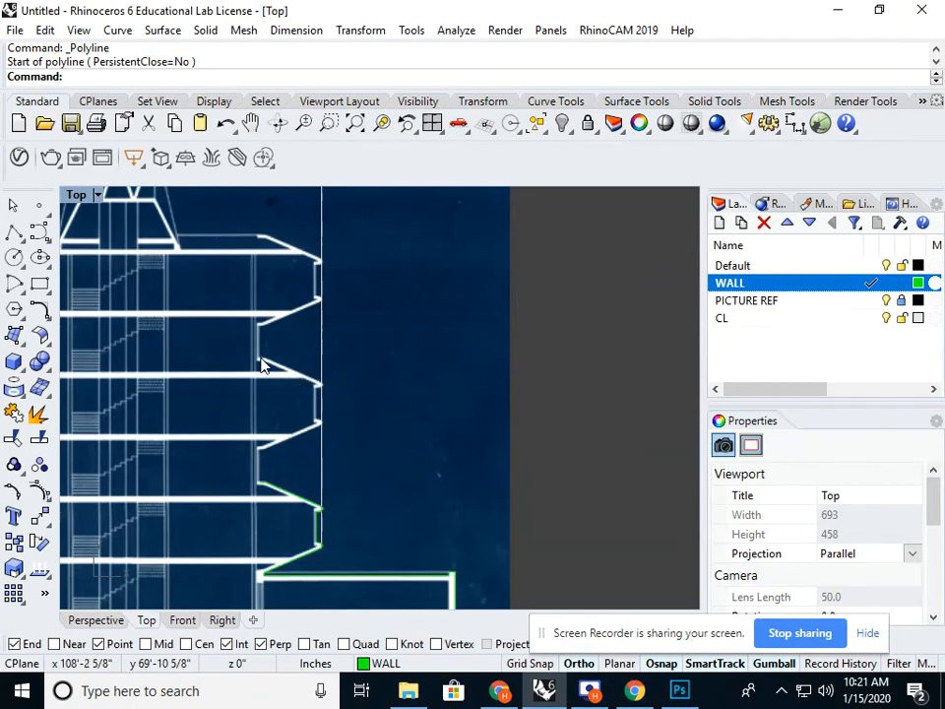
scroll(266, 384, up, 5)
key(Return)
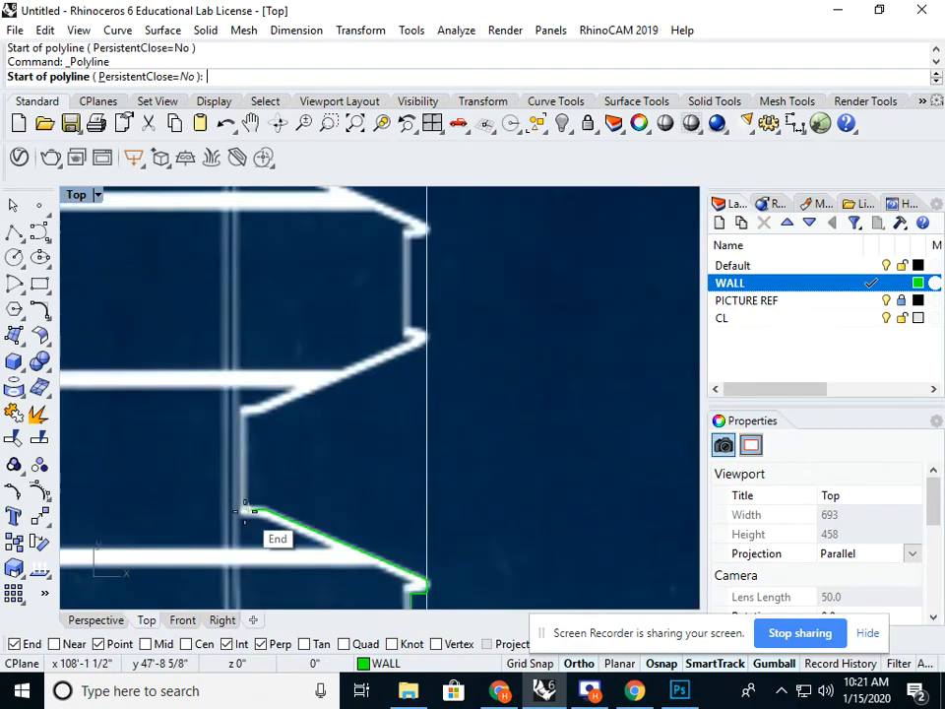
click(245, 509)
click(248, 413)
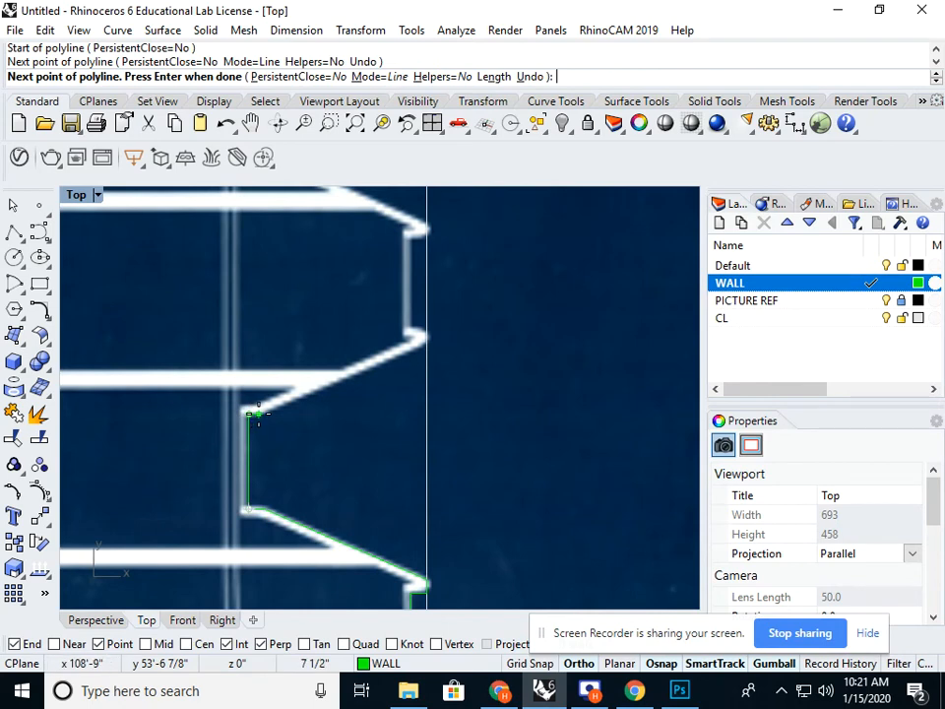
click(416, 414)
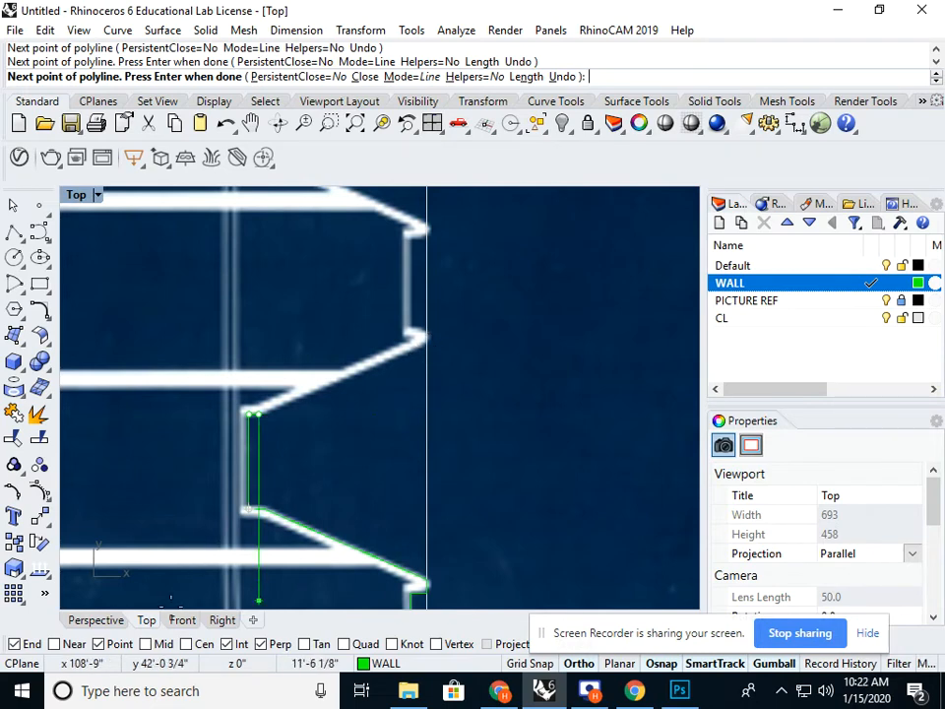
With Near snapping on, trace the overhang's sloped underside to the guide line and its tip, about 7 1/2" high, back to the window line.
click(54, 644)
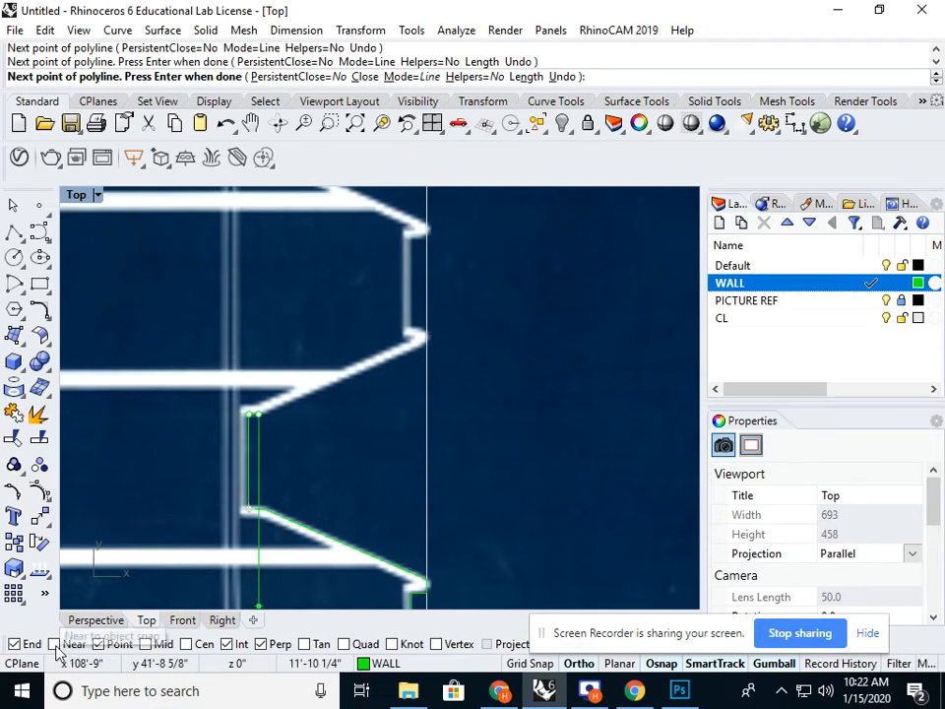
click(426, 342)
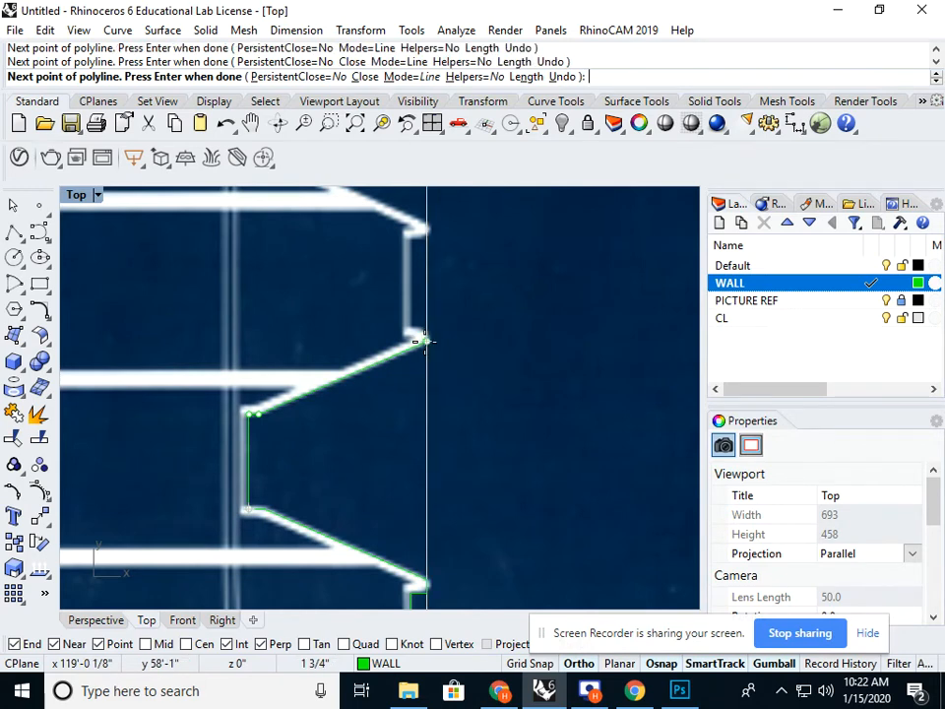
scroll(427, 339, up, 5)
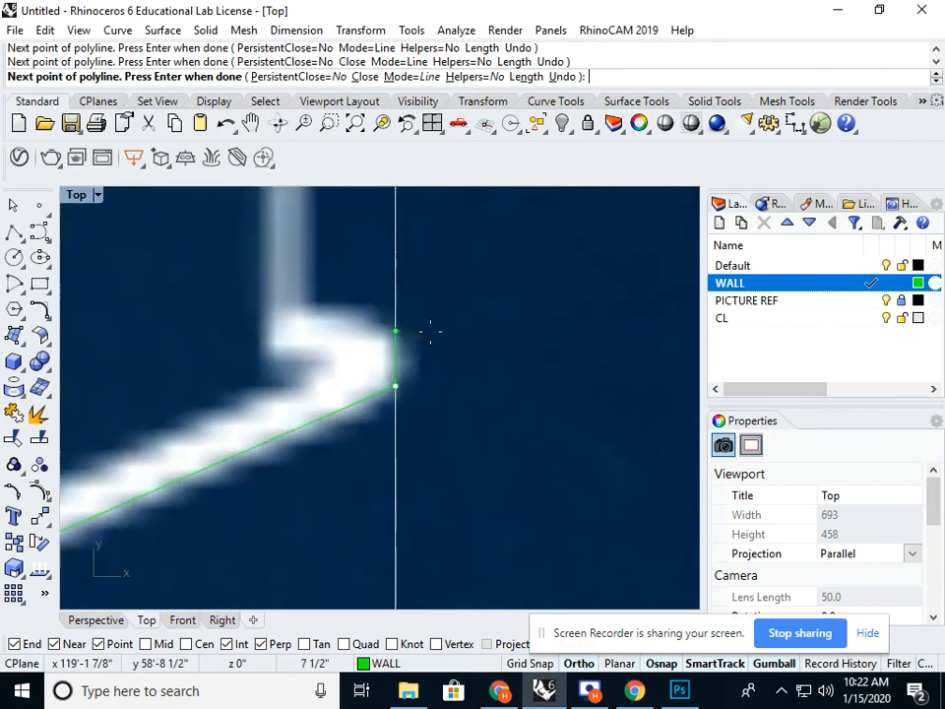
click(427, 331)
scroll(426, 331, down, 3)
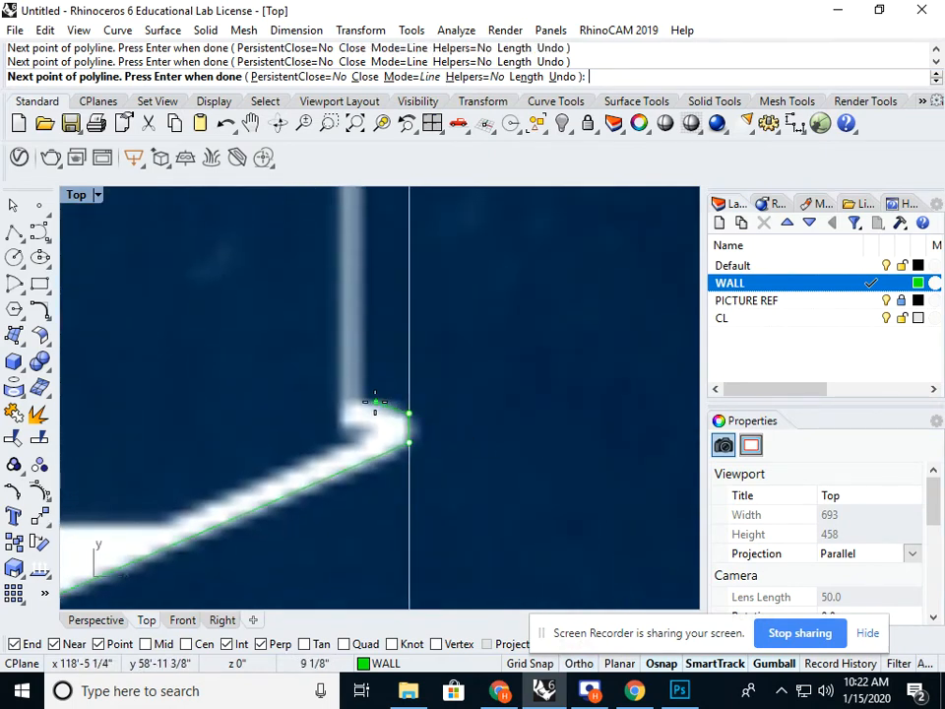
scroll(366, 401, down, 5)
Continue the polyline about 5'-4" straight up along the outer window line to the underside of the upper overhang tip.
right_drag(385, 374, 381, 460)
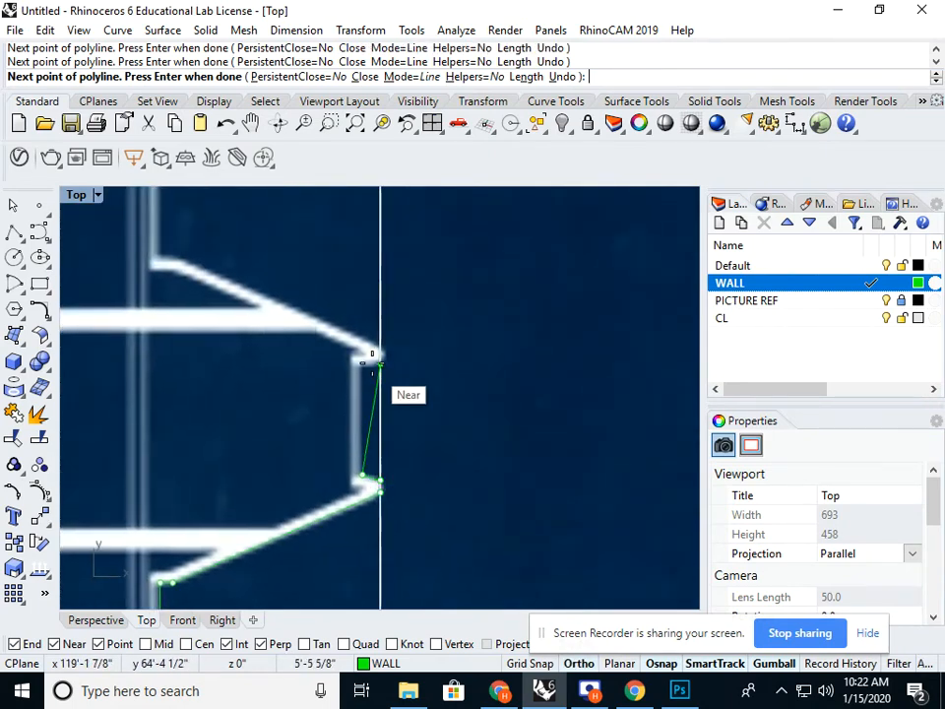
scroll(372, 355, up, 5)
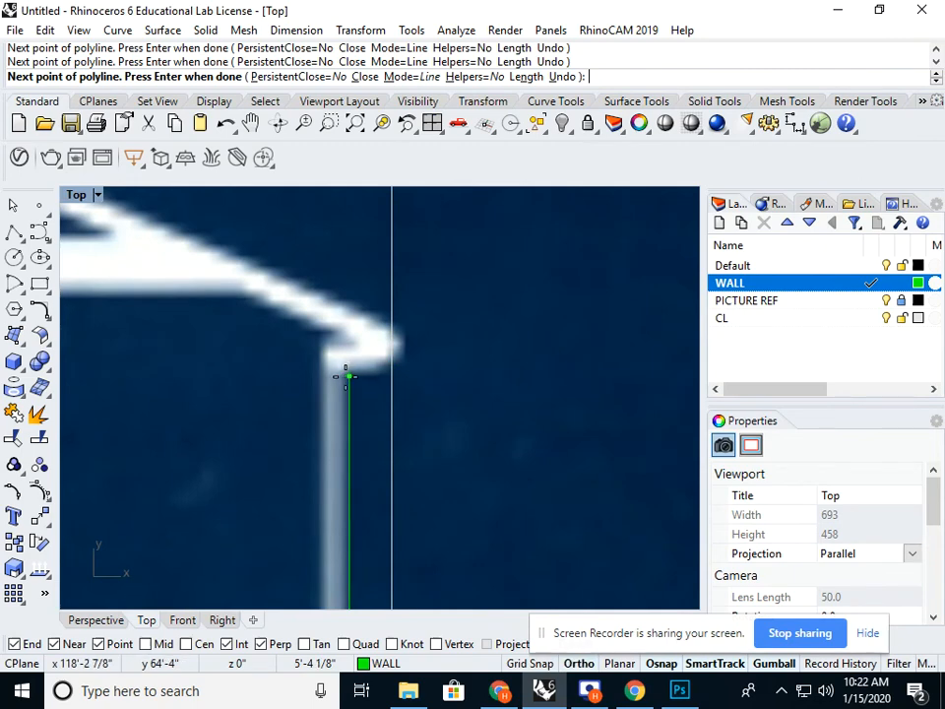
click(350, 375)
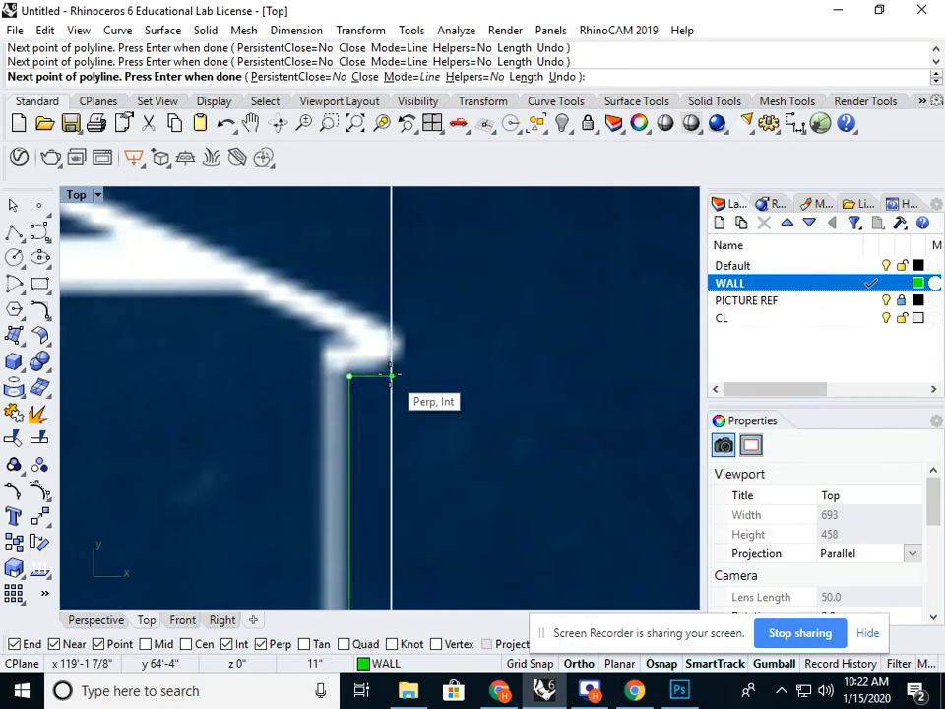
Trace the upper overhang's underside and tip on the guide, its sloped top and about 1'-1" inward to the wall line, finishing the polyline.
scroll(381, 375, down, 3)
scroll(380, 375, up, 3)
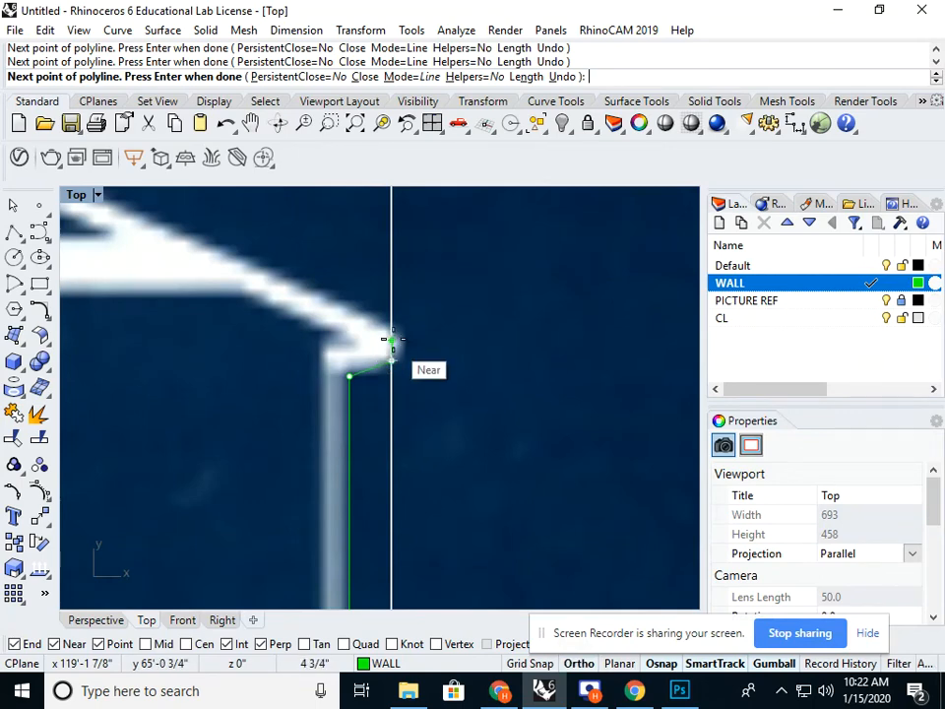
click(389, 361)
scroll(390, 361, down, 4)
key(shift)
scroll(307, 370, up, 4)
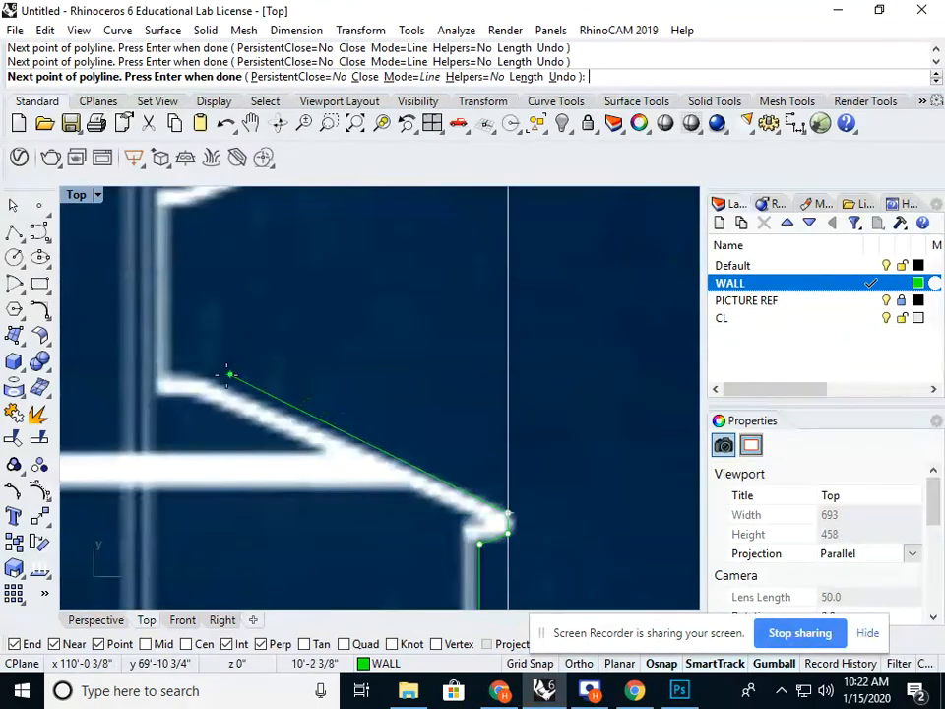
click(205, 380)
click(174, 378)
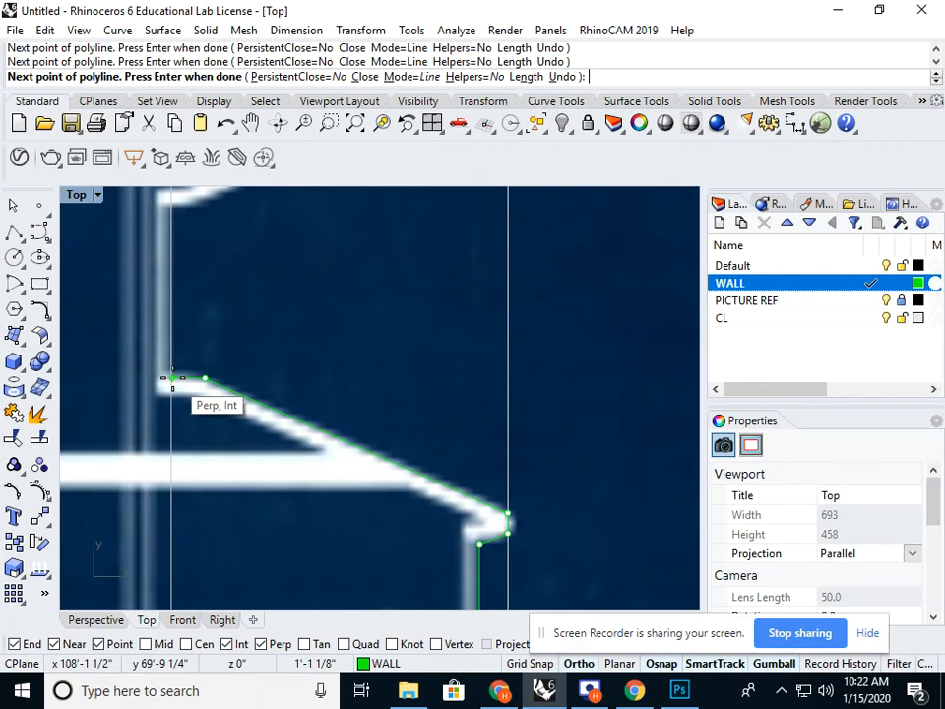
key(Return)
scroll(202, 381, down, 10)
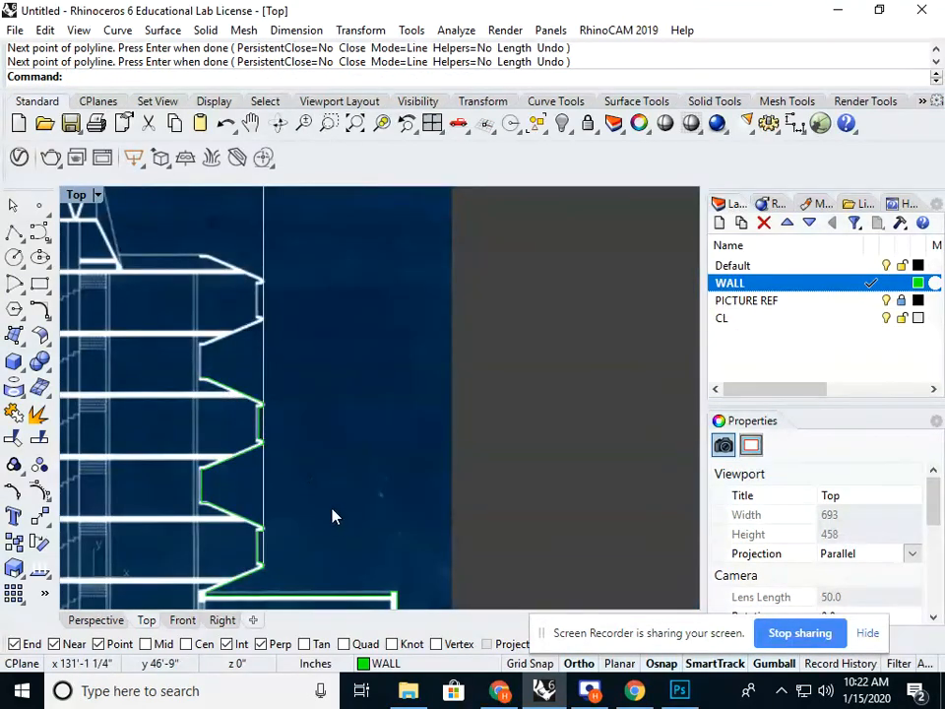
click(223, 389)
right_drag(212, 491, 251, 485)
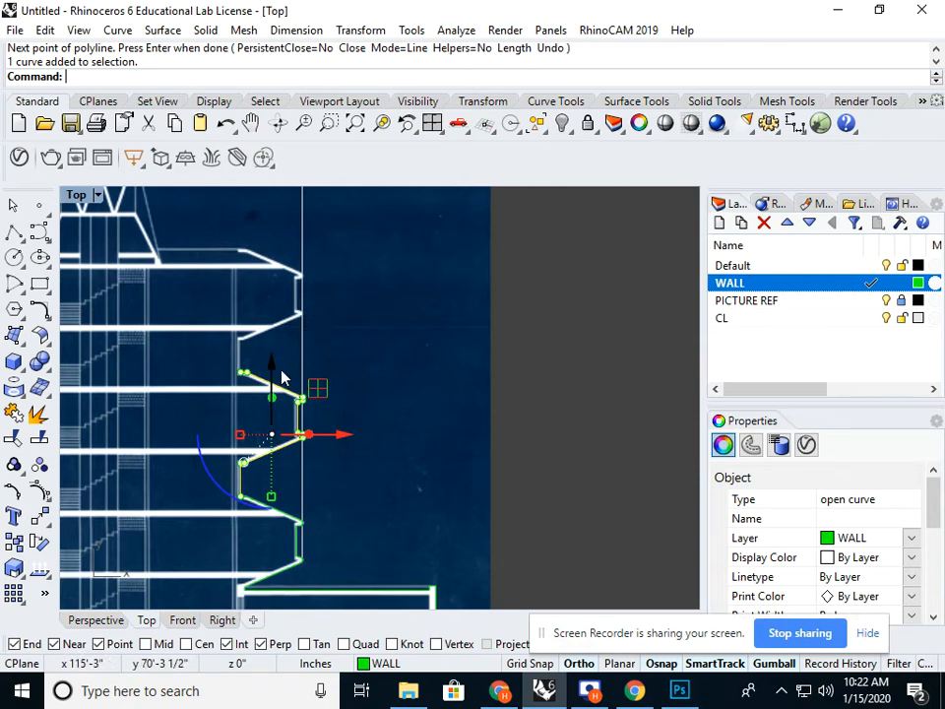
text(Copy)
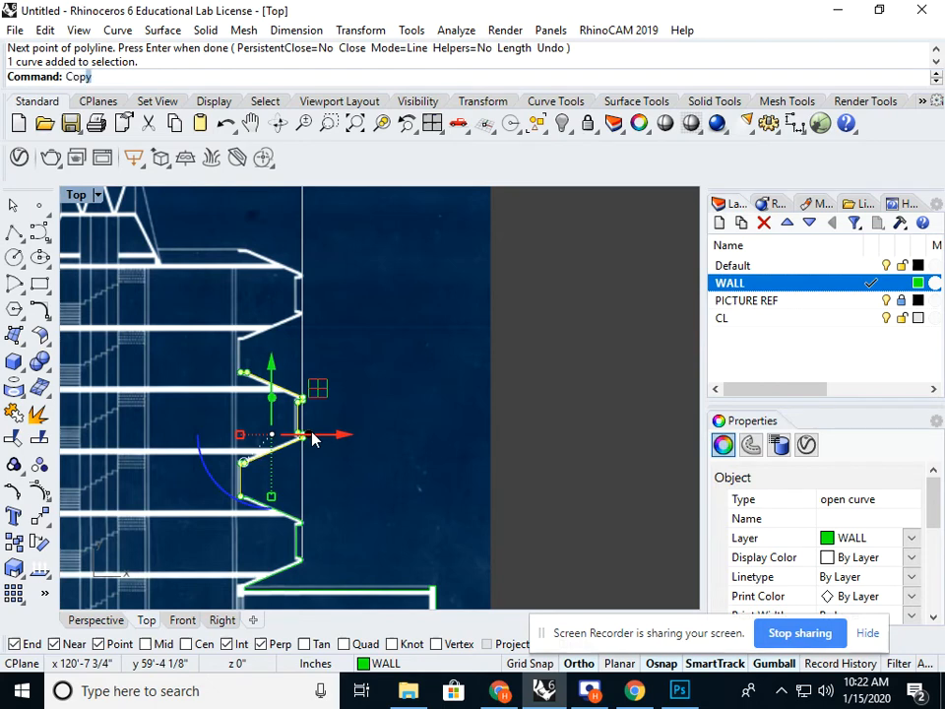
key(Return)
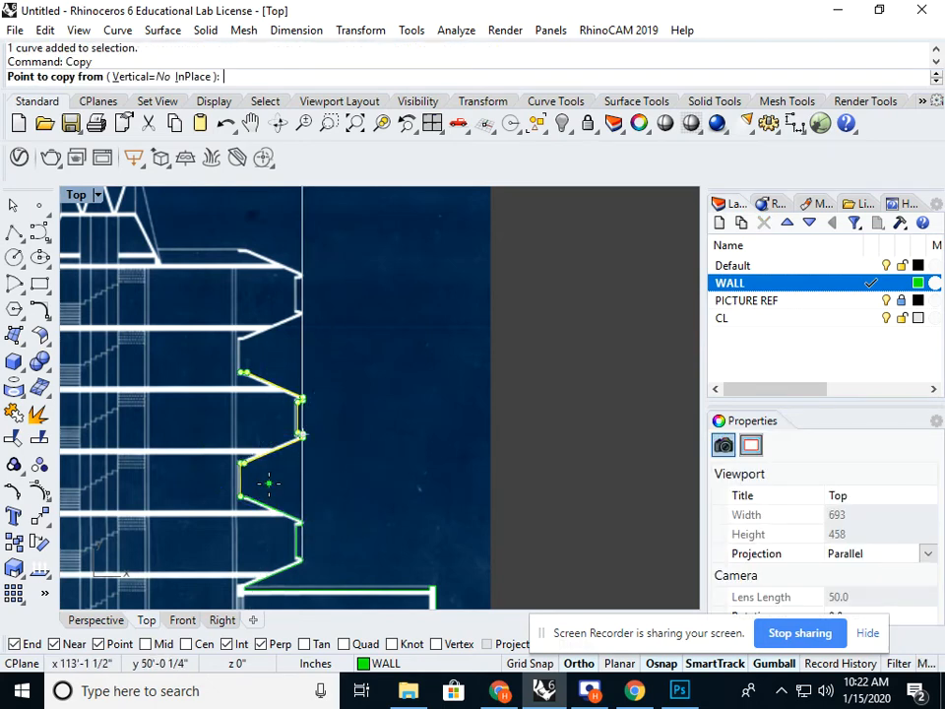
key(Escape)
key(Escape)
click(275, 449)
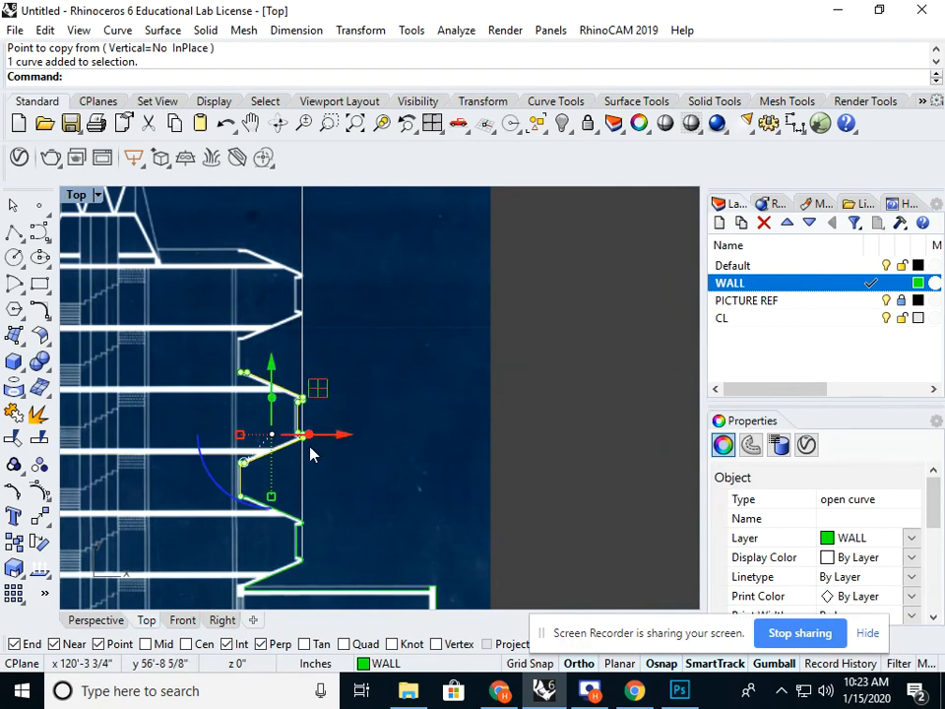
click(401, 462)
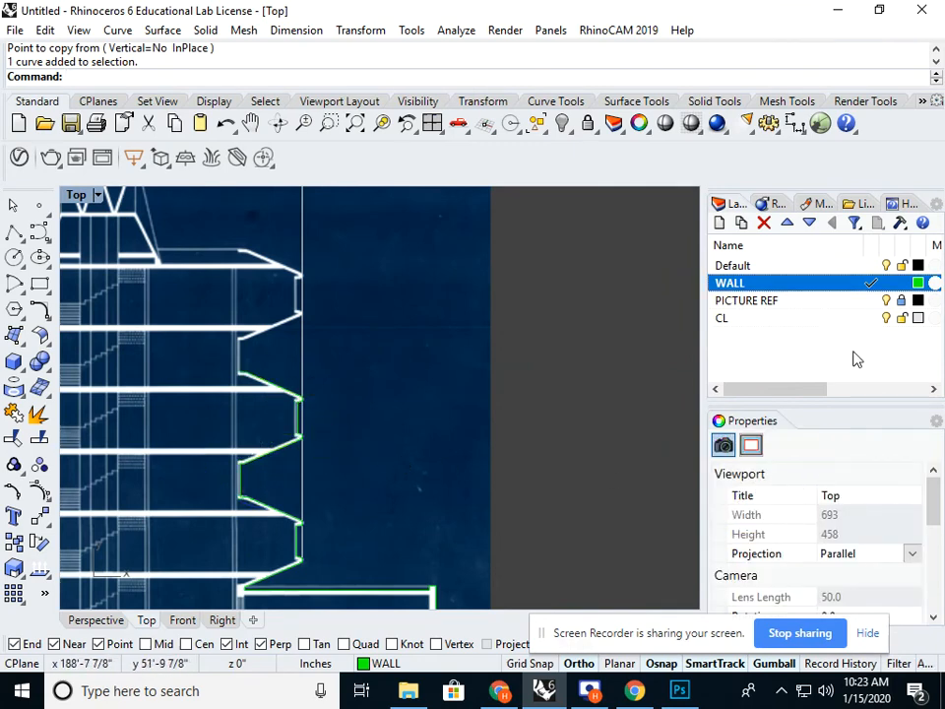
Unlock the PICTURE REF layer to try selecting curves over the section image, and lock the layer again.
click(902, 304)
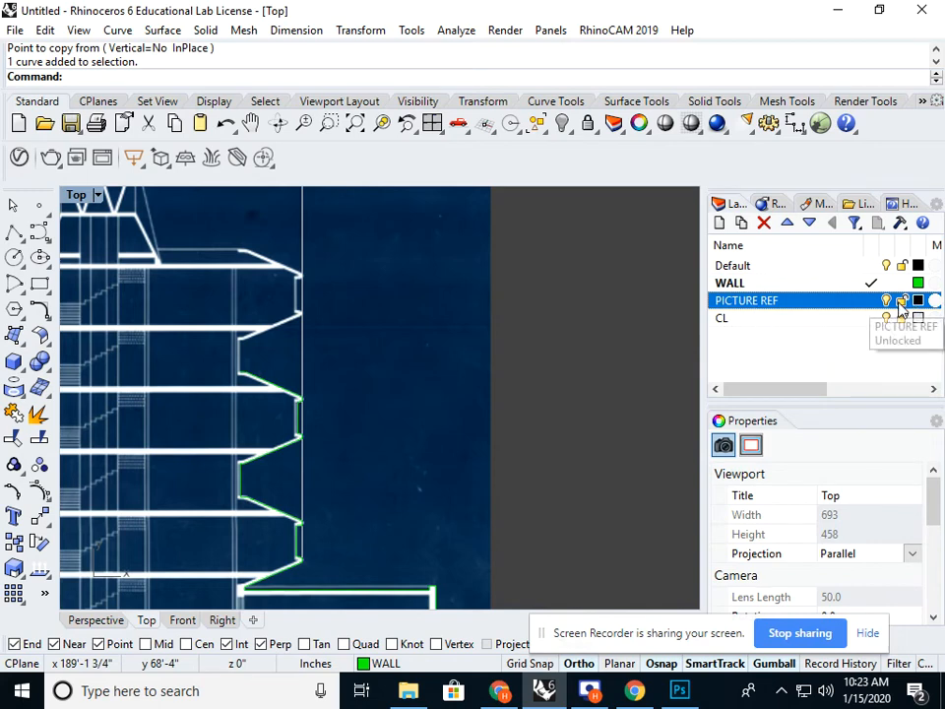
click(264, 457)
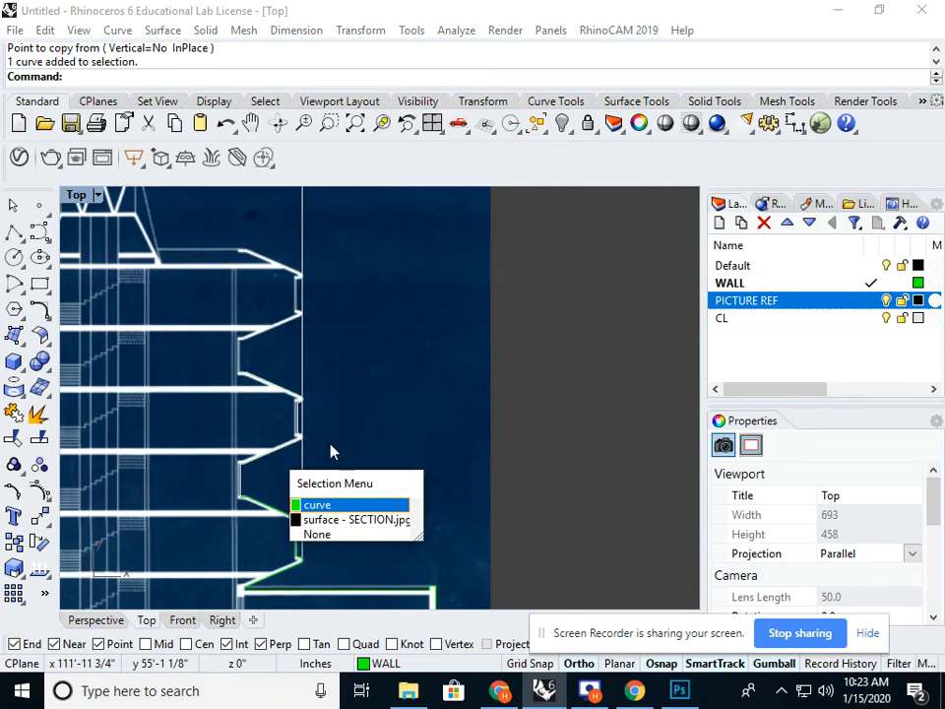
click(488, 418)
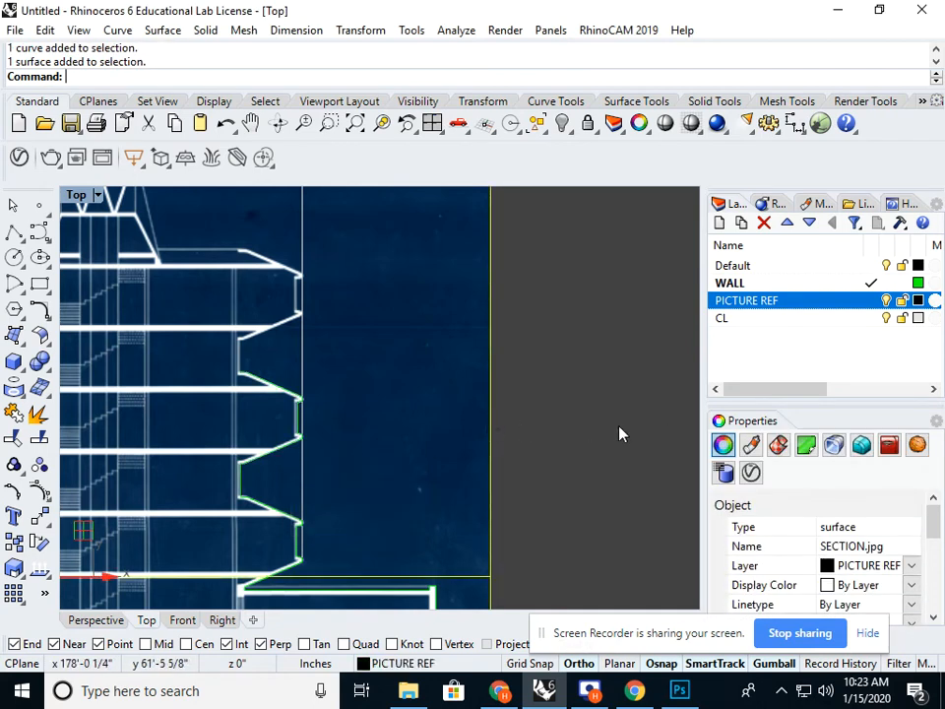
click(619, 427)
click(901, 300)
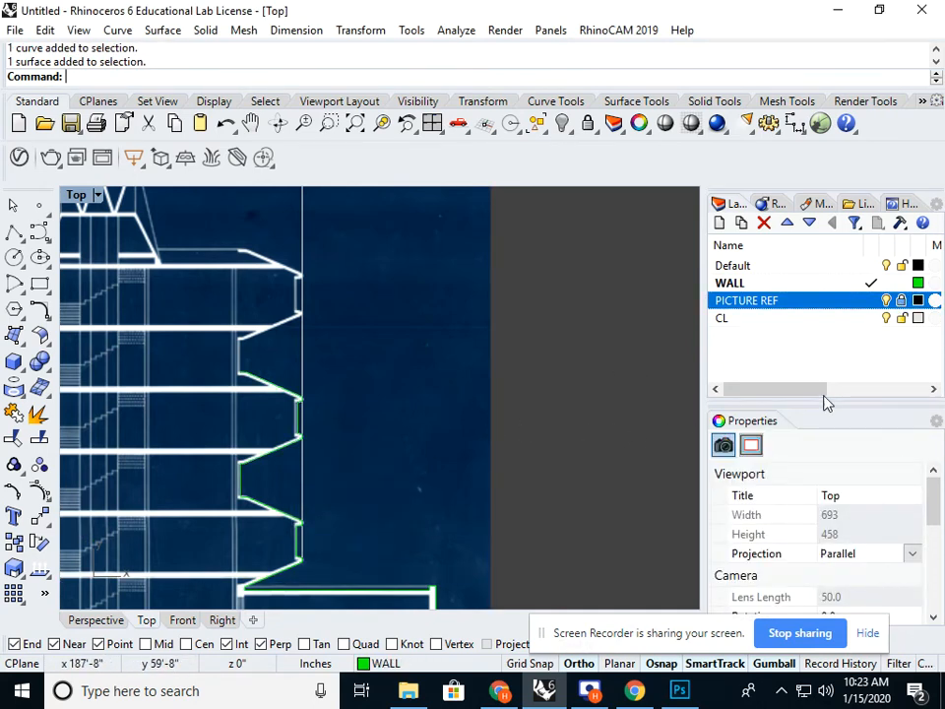
Copy the traced middle overhang curve straight up, from its lower inner end to its upper inner end.
drag(347, 388, 237, 471)
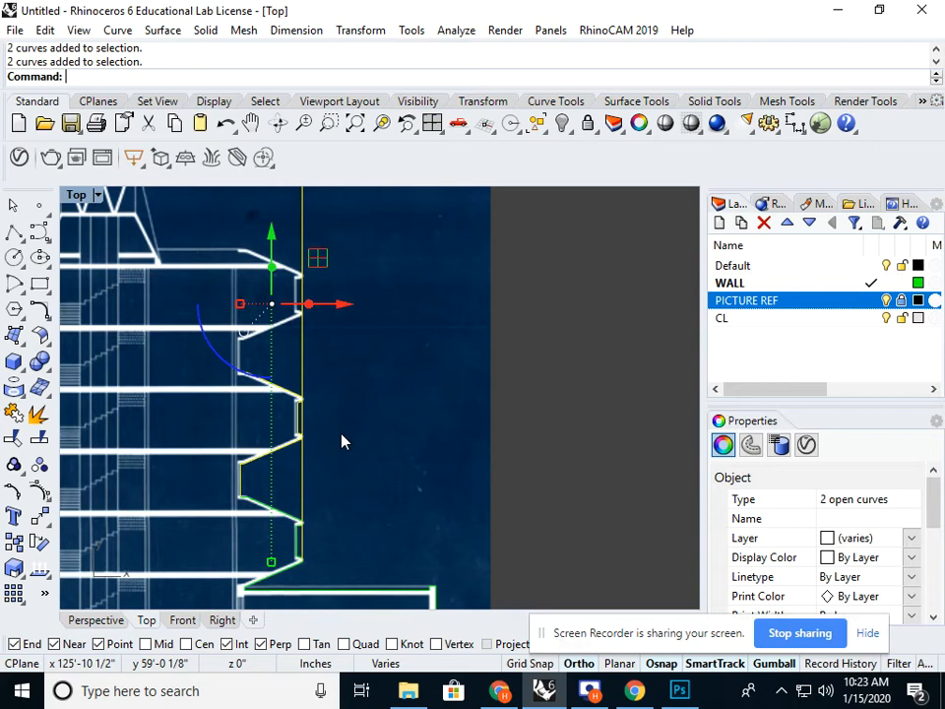
key(Escape)
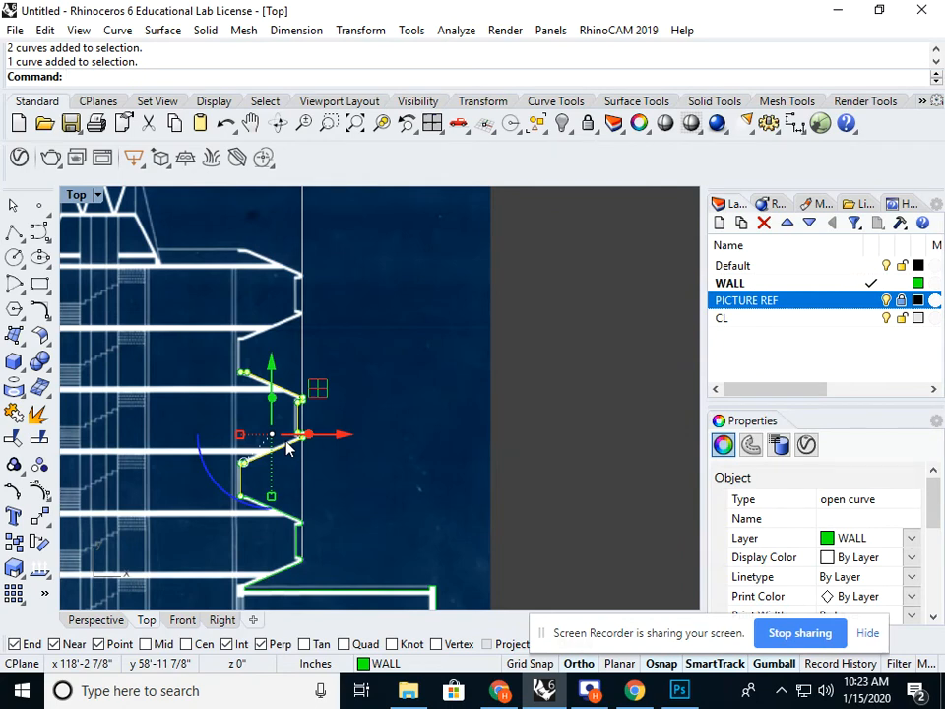
key(Return)
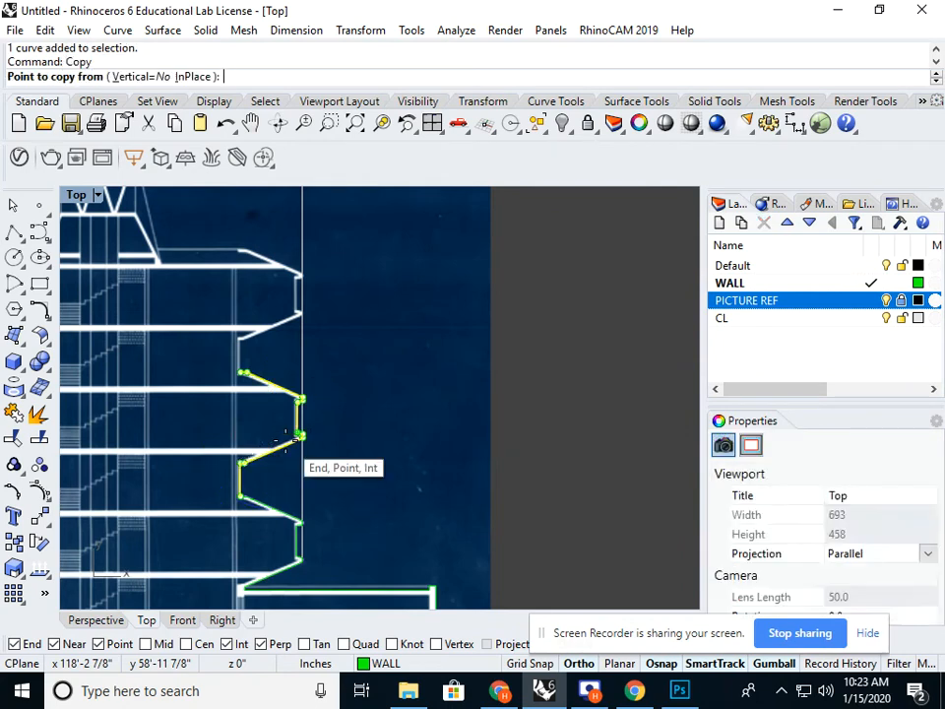
scroll(251, 481, up, 4)
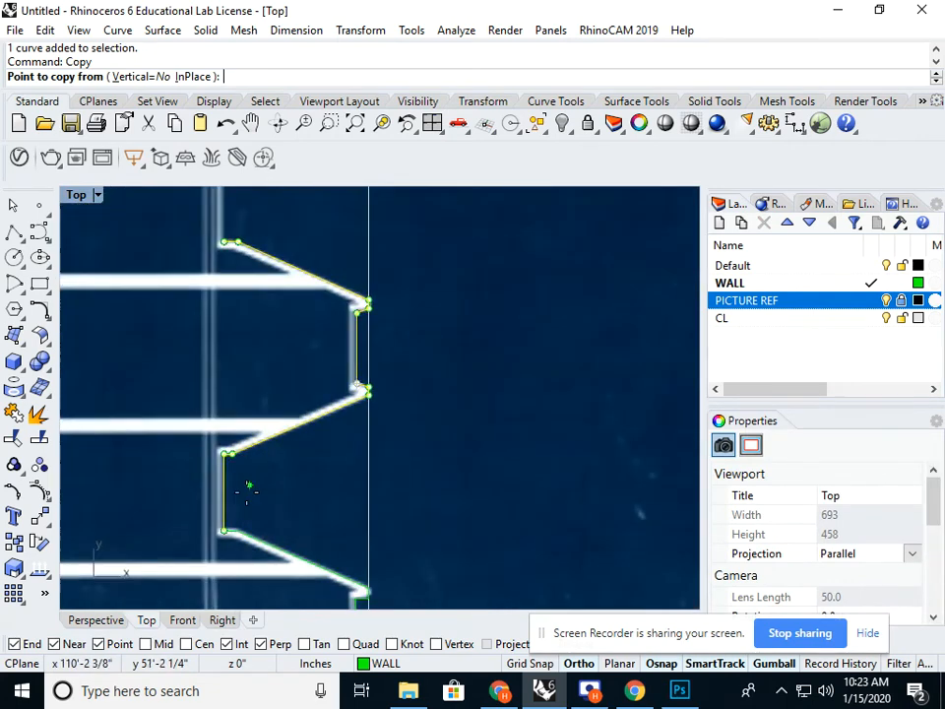
scroll(214, 535, up, 5)
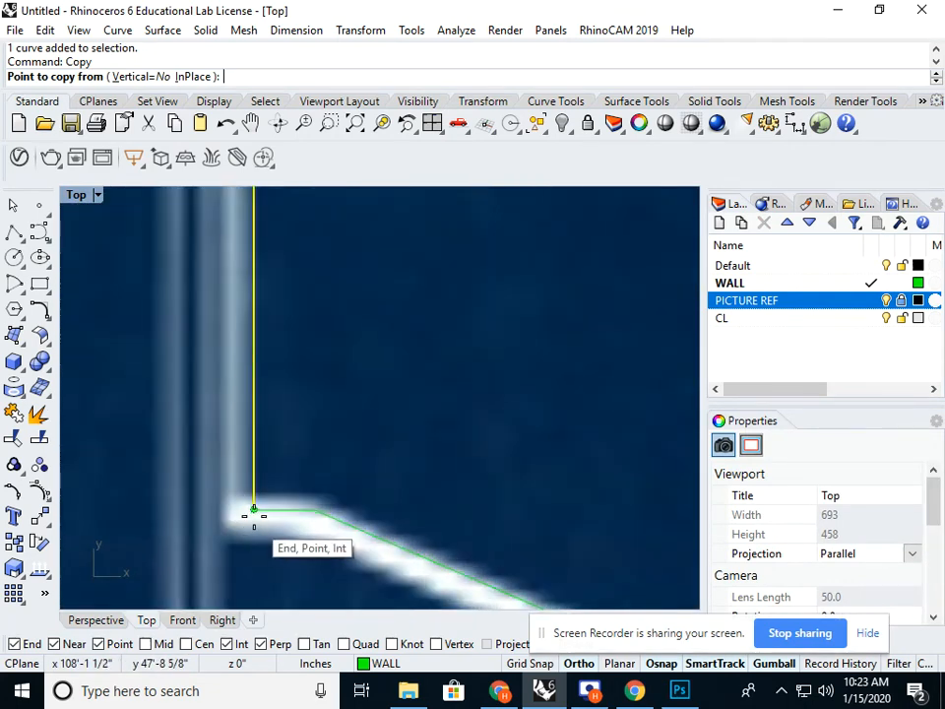
click(254, 510)
scroll(254, 510, down, 5)
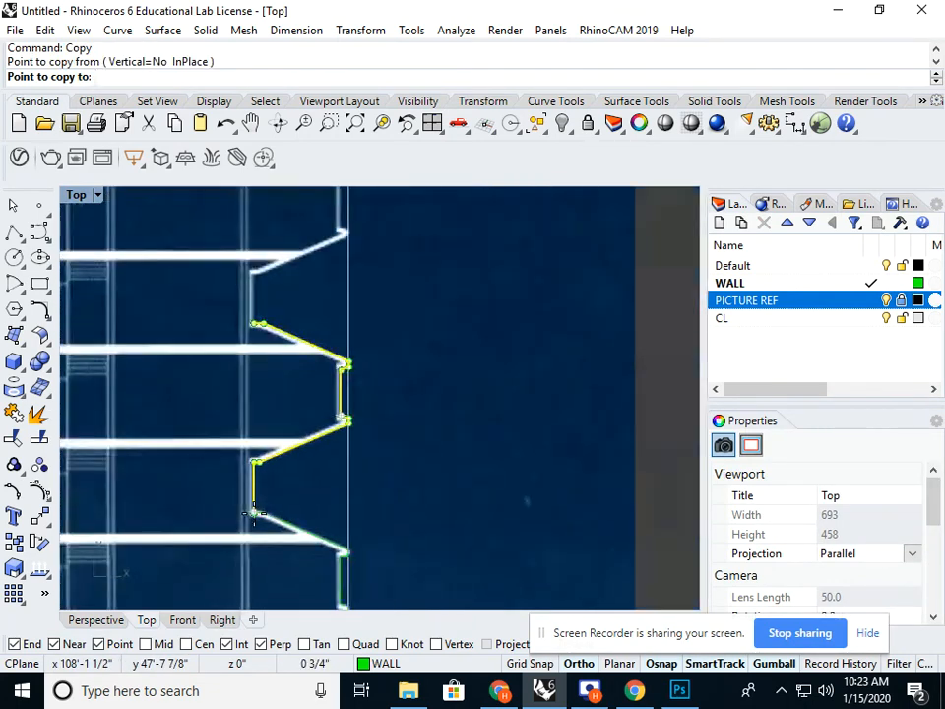
scroll(254, 380, up, 5)
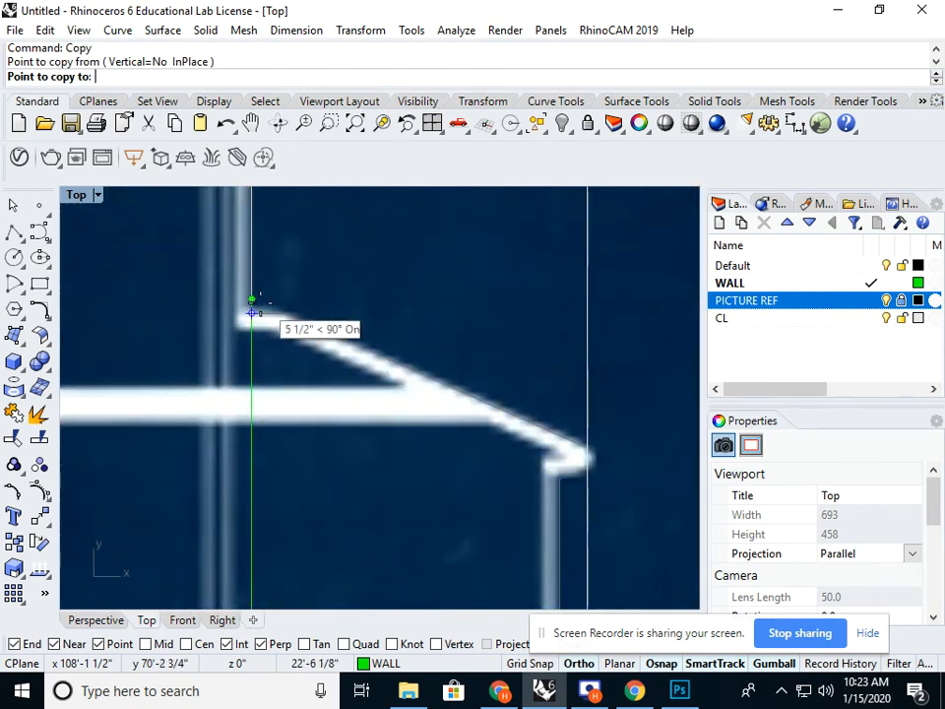
click(252, 313)
scroll(255, 333, down, 5)
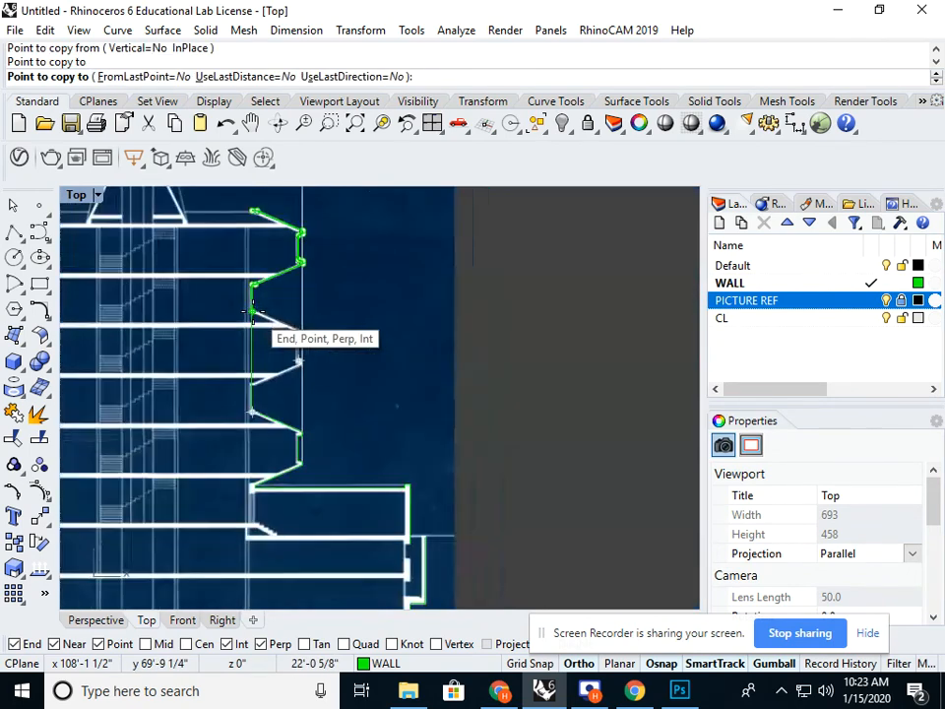
key(Return)
click(331, 391)
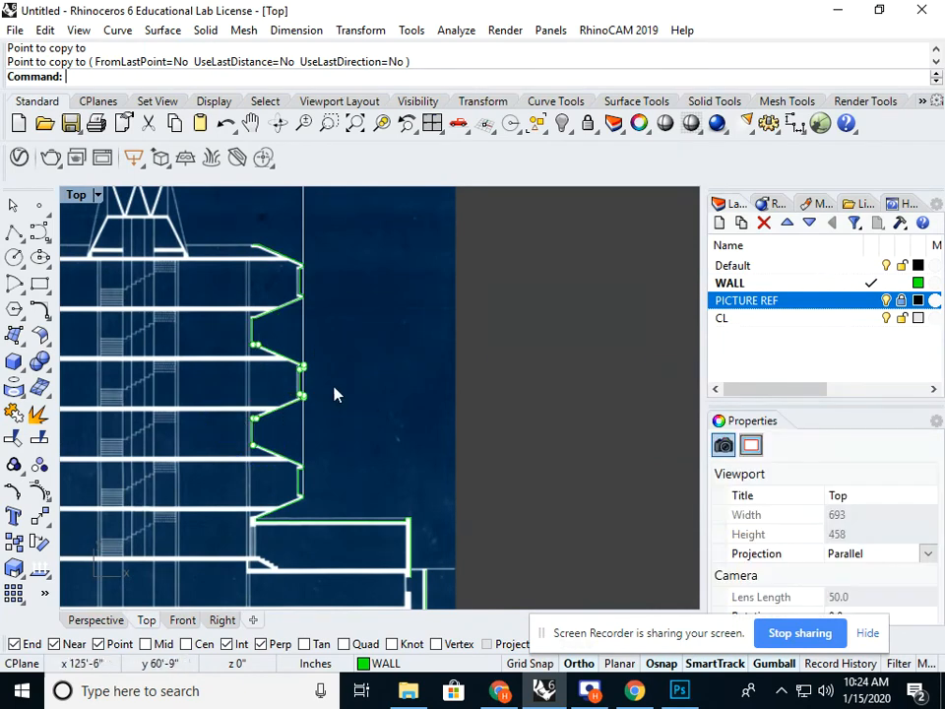
Try copying the middle overhang curve straight down, from its upper inner end to its lower inner end.
scroll(264, 253, up, 5)
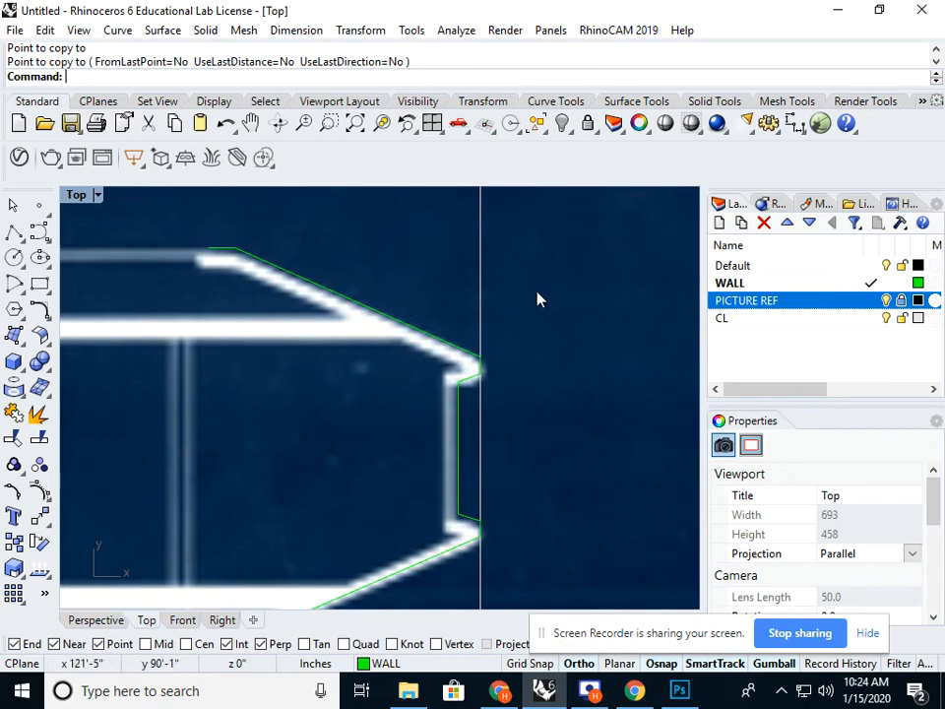
scroll(530, 306, down, 5)
right_drag(454, 397, 456, 327)
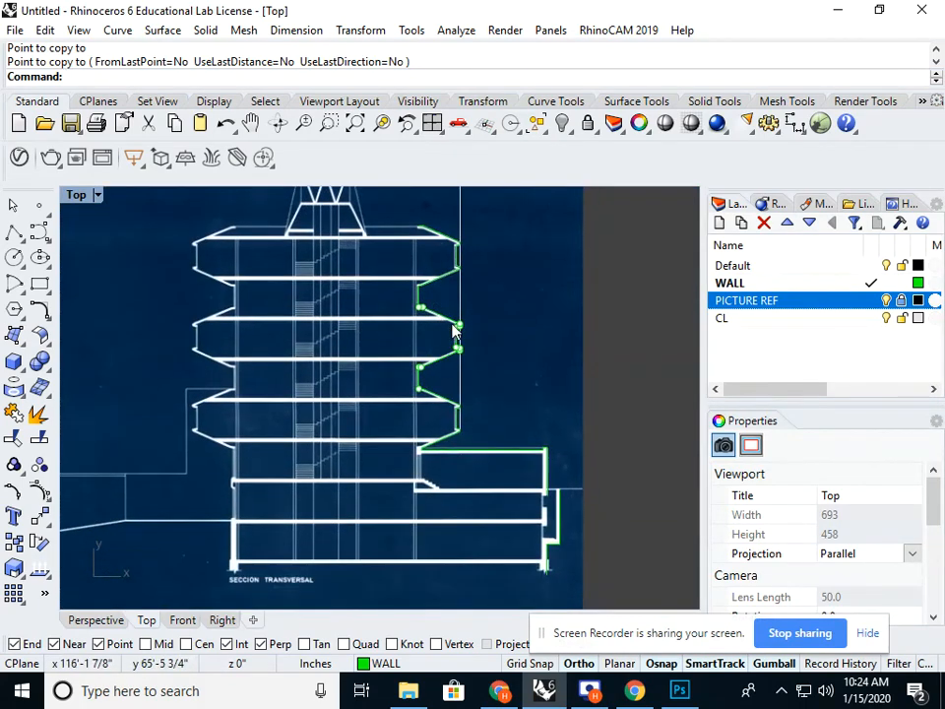
click(443, 362)
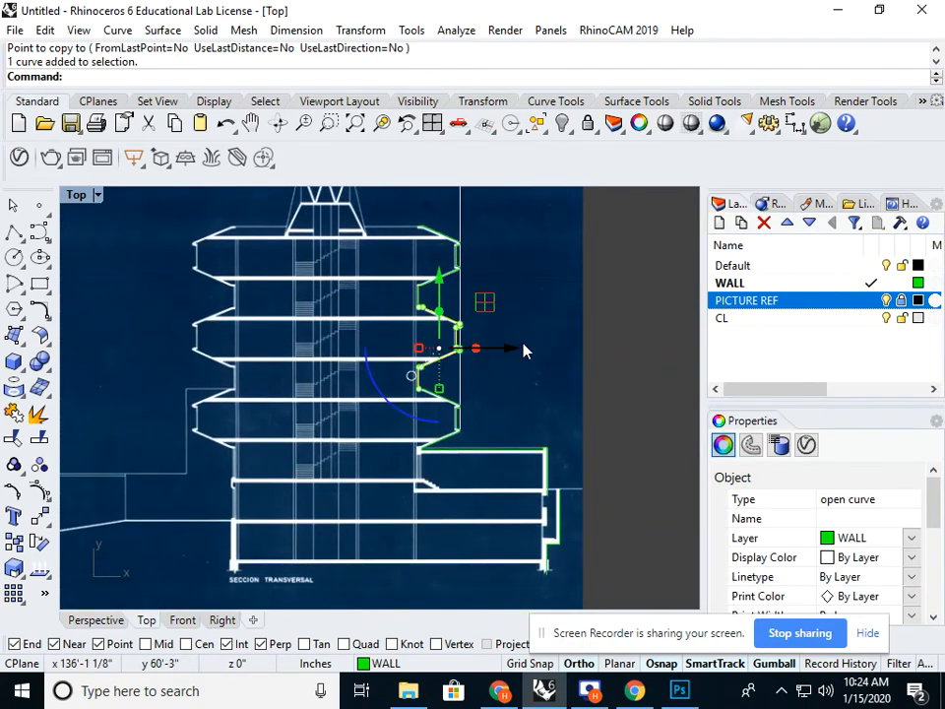
key(Return)
scroll(438, 330, up, 4)
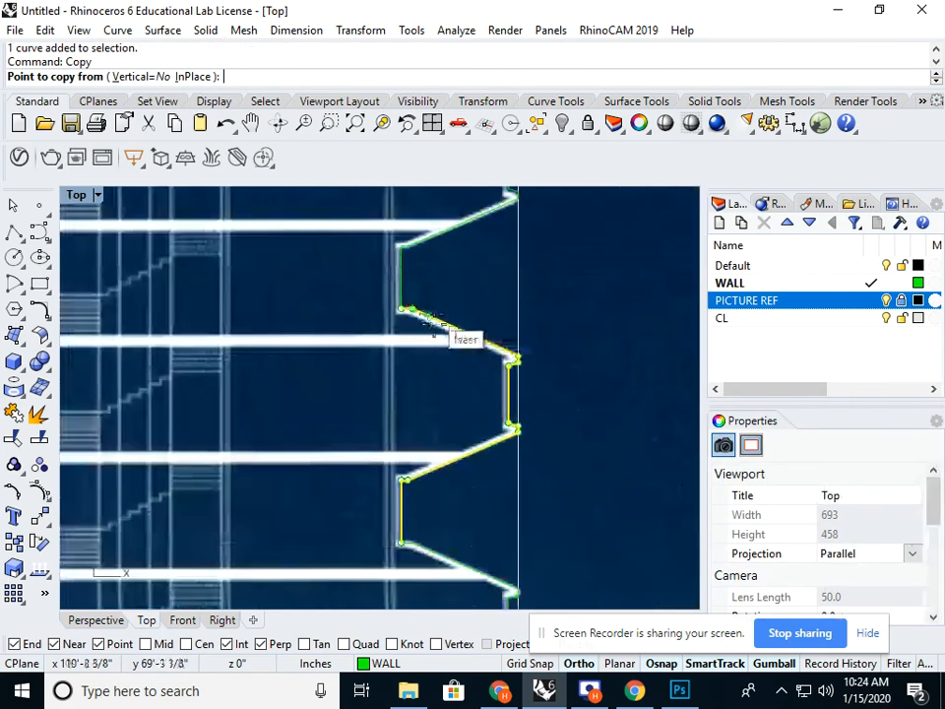
click(399, 312)
scroll(401, 312, down, 3)
scroll(407, 394, up, 3)
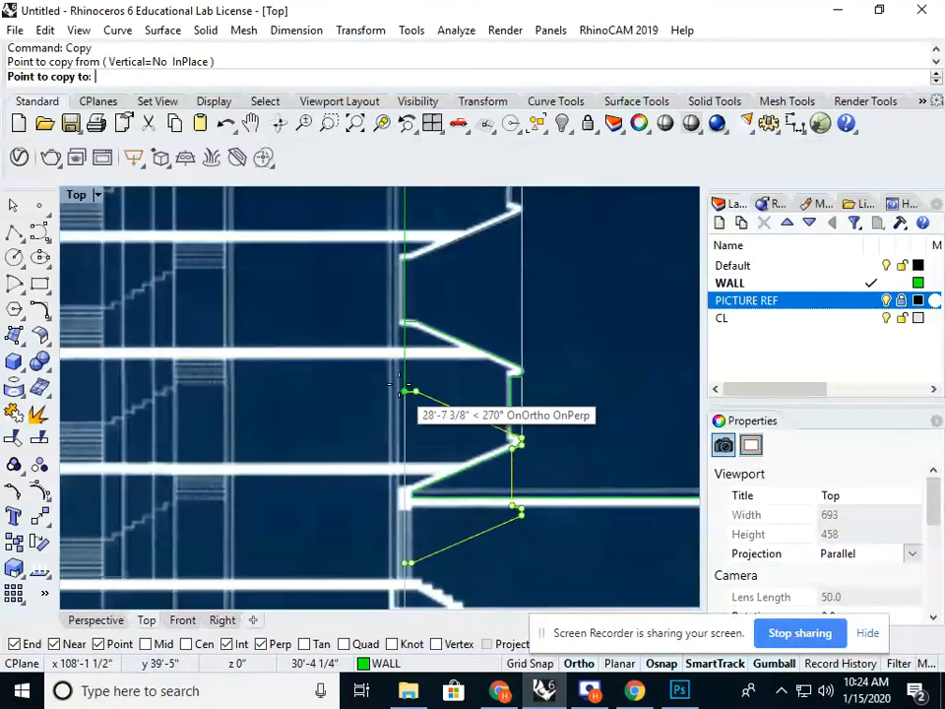
click(400, 322)
key(Return)
key(Escape)
Examine how the downward copy overlaps the lower overhang tip and undo that copy.
scroll(518, 440, up, 12)
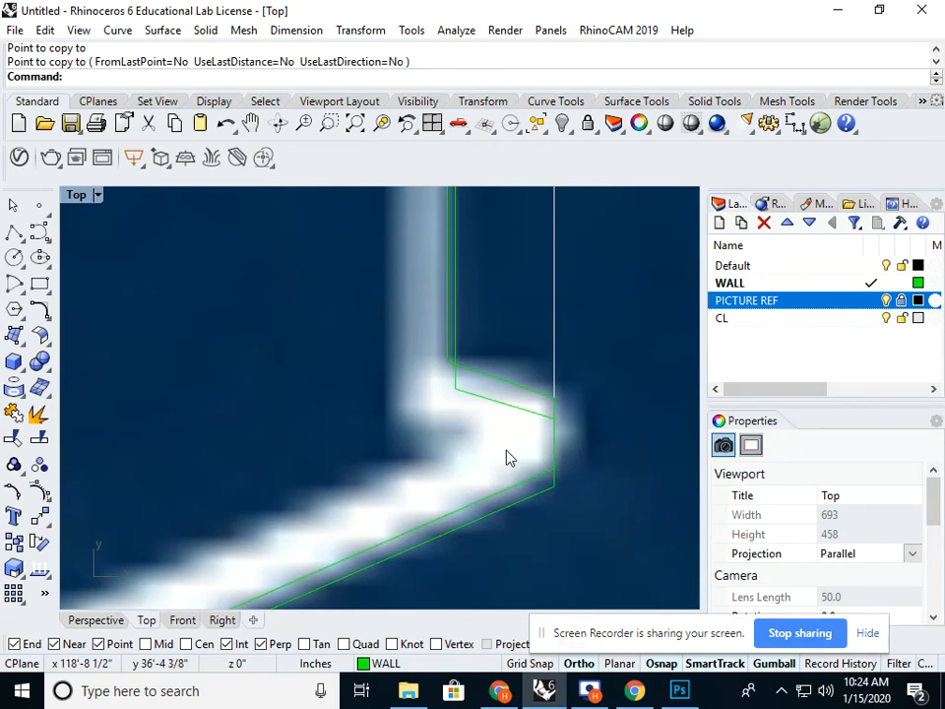
scroll(506, 456, down, 8)
key(ctrl+z)
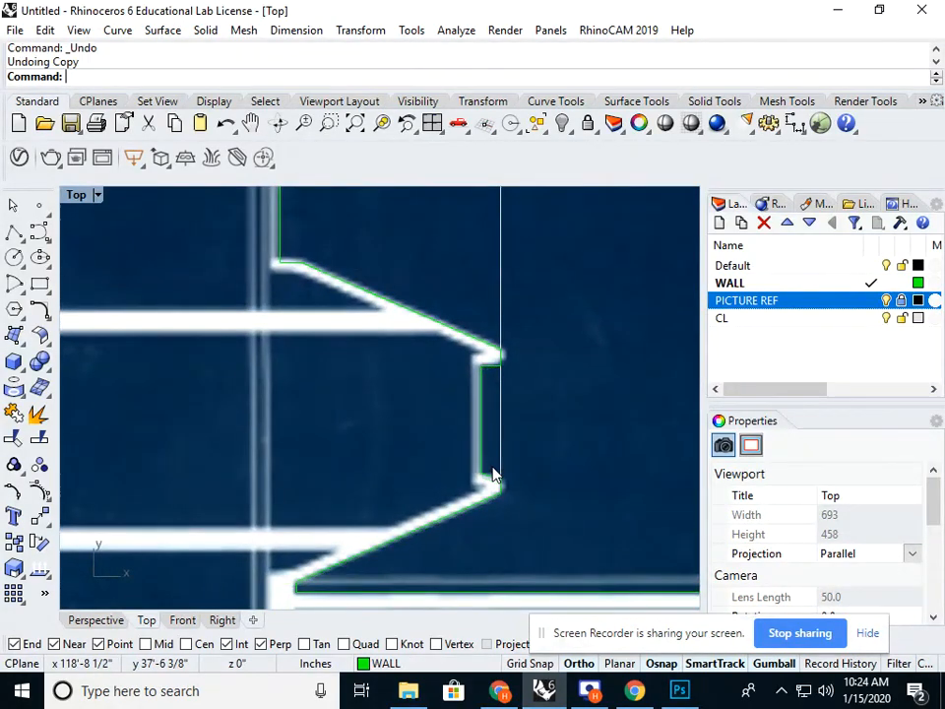
Explode the polyline that joins the lower window line and overhang underside to the low roof and outer wall.
scroll(493, 440, down, 5)
click(482, 440)
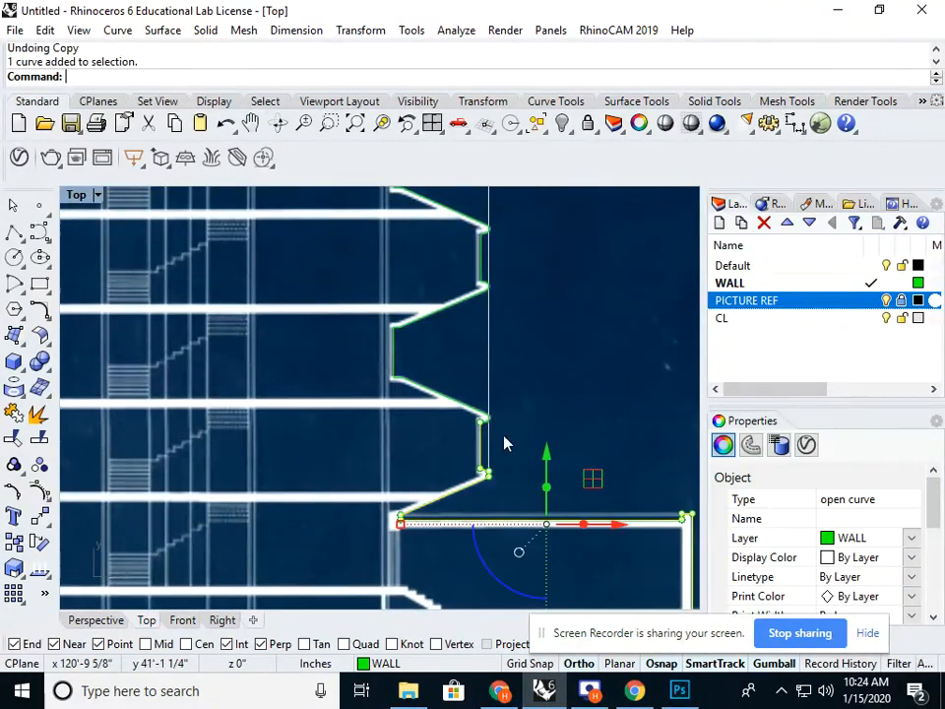
right_drag(584, 408, 431, 359)
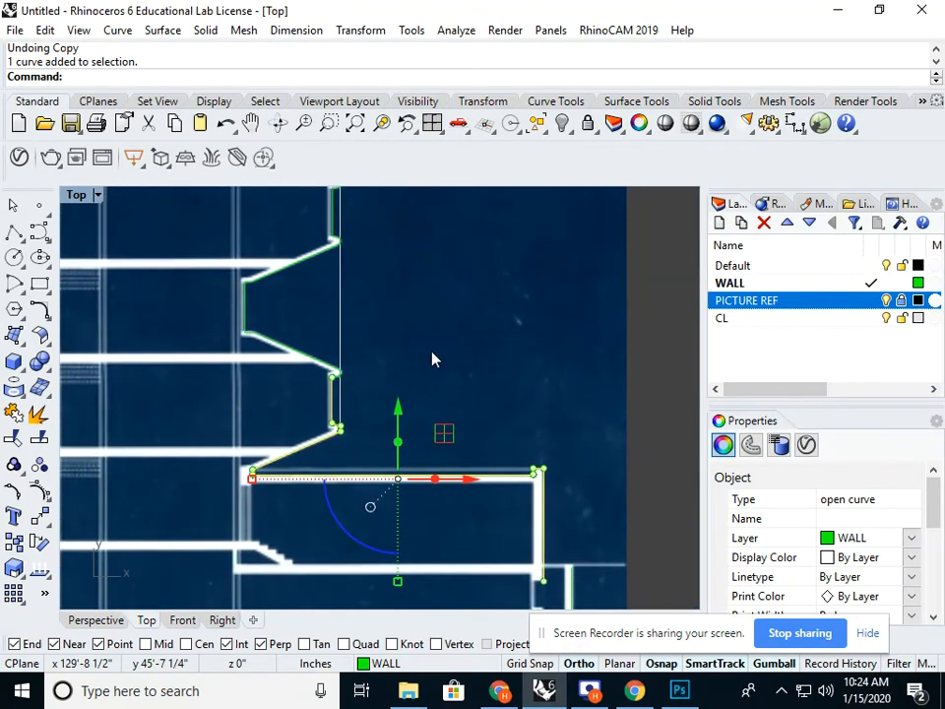
text(Explode)
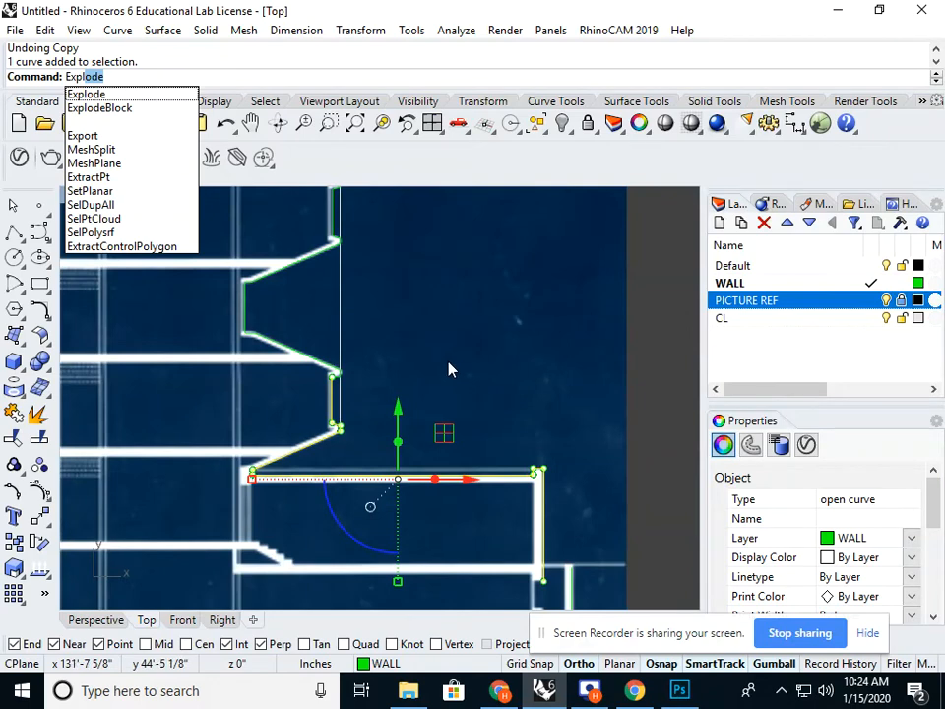
key(Return)
key(Escape)
Delete the traced segments of the lowest overhang bay, keeping the low roof and outer wall lines.
right_drag(362, 473, 386, 473)
drag(231, 506, 438, 334)
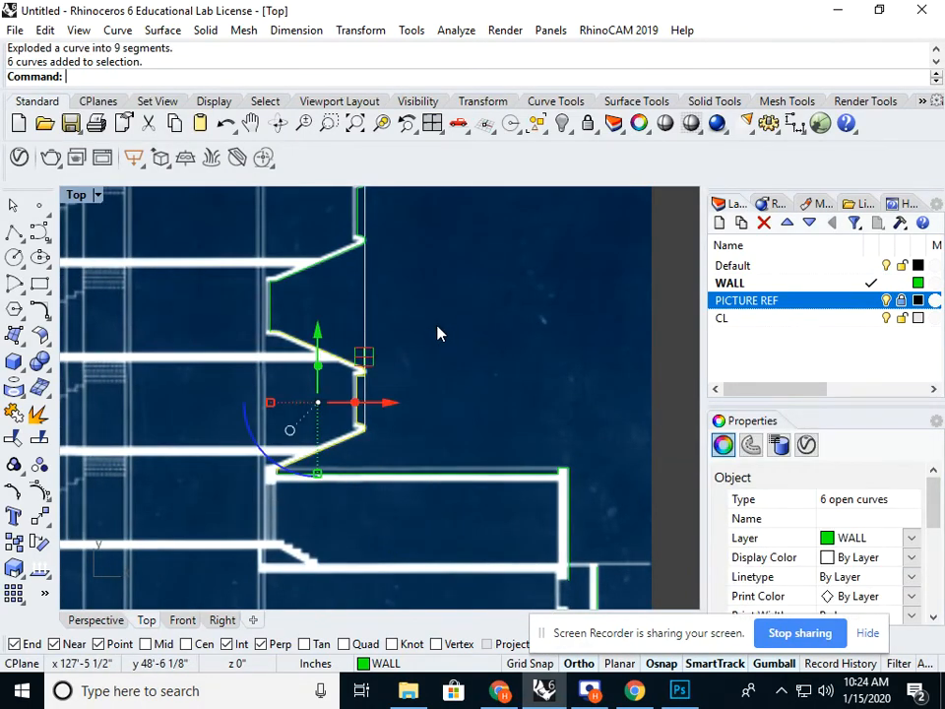
key(Delete)
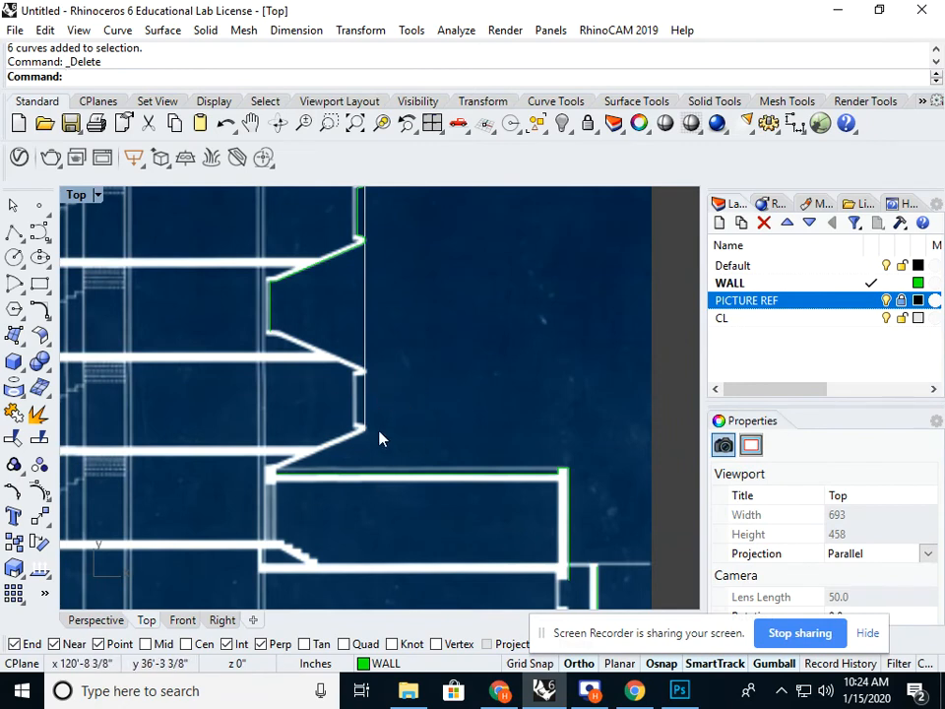
Copy the traced overhang curve straight down from its upper inner end to the inner end of the lowest bay.
click(293, 272)
right_drag(477, 329, 478, 387)
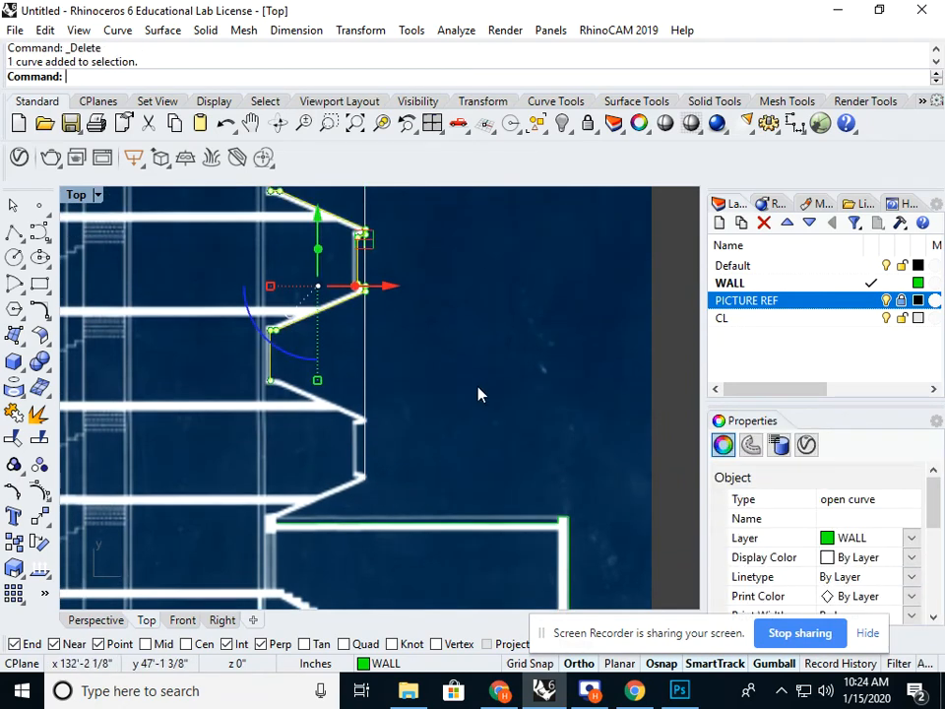
text(Copy)
key(Return)
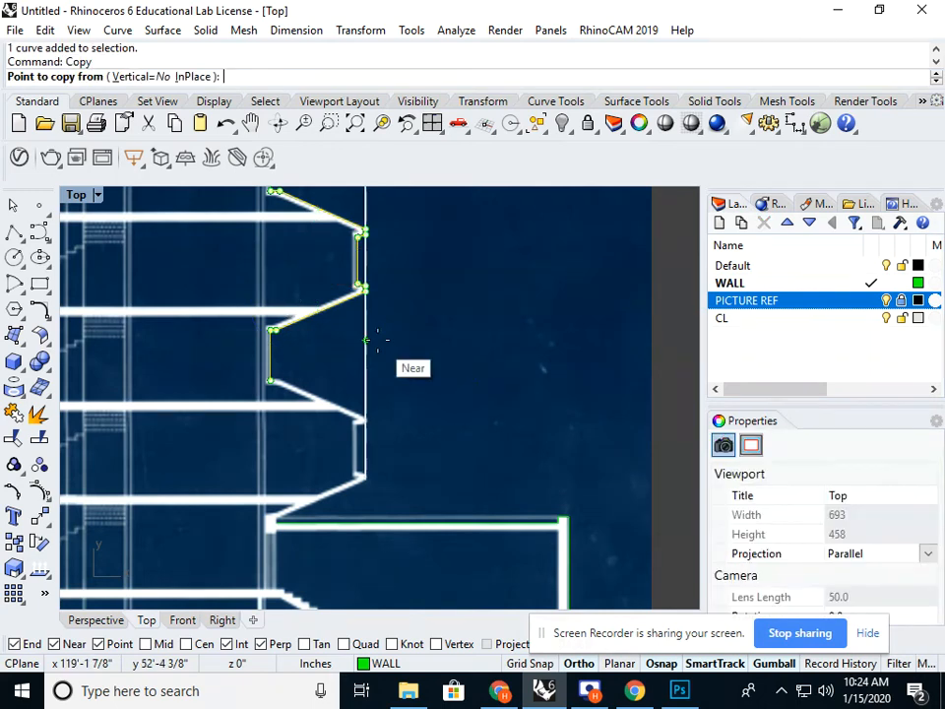
right_drag(351, 301, 359, 367)
click(280, 257)
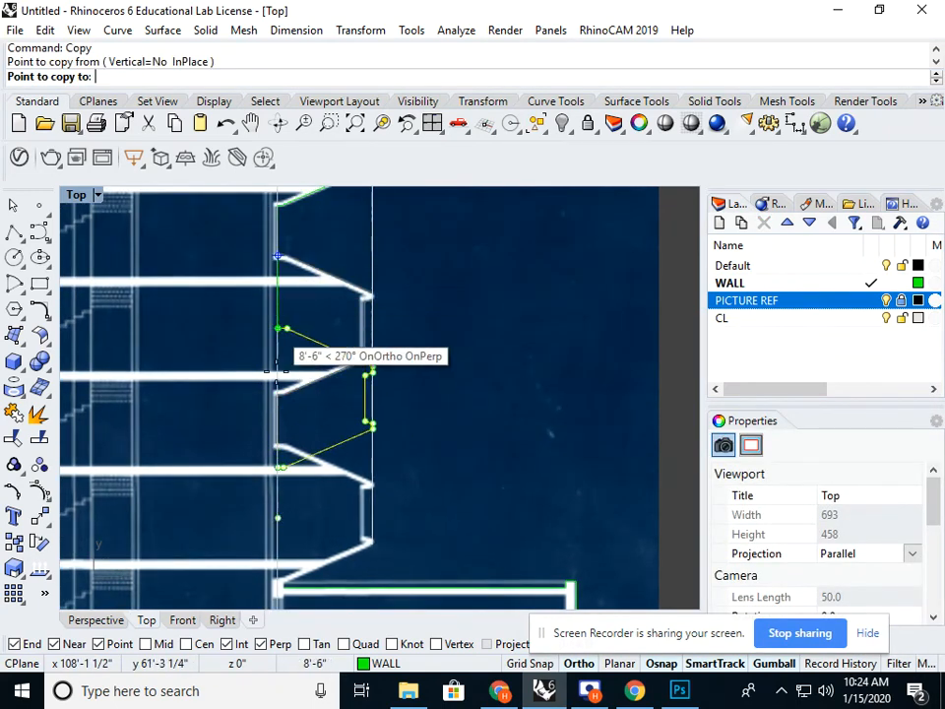
click(279, 448)
key(Return)
key(Escape)
Draw a short vertical polyline from the low roof line's inner end up past the underside of the lowest overhang.
scroll(295, 489, up, 10)
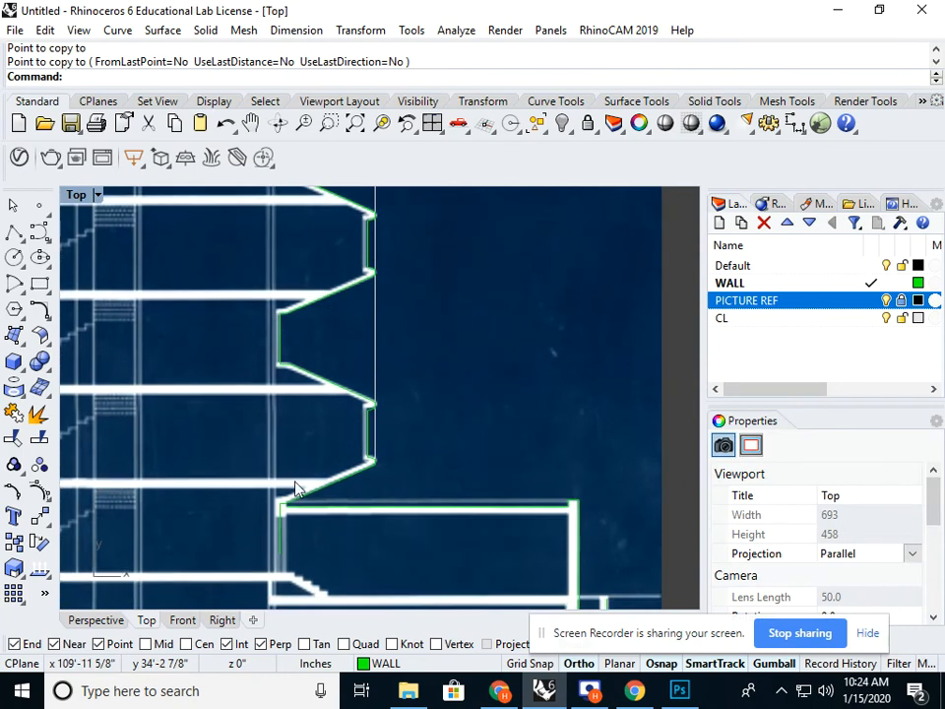
right_drag(291, 519, 262, 517)
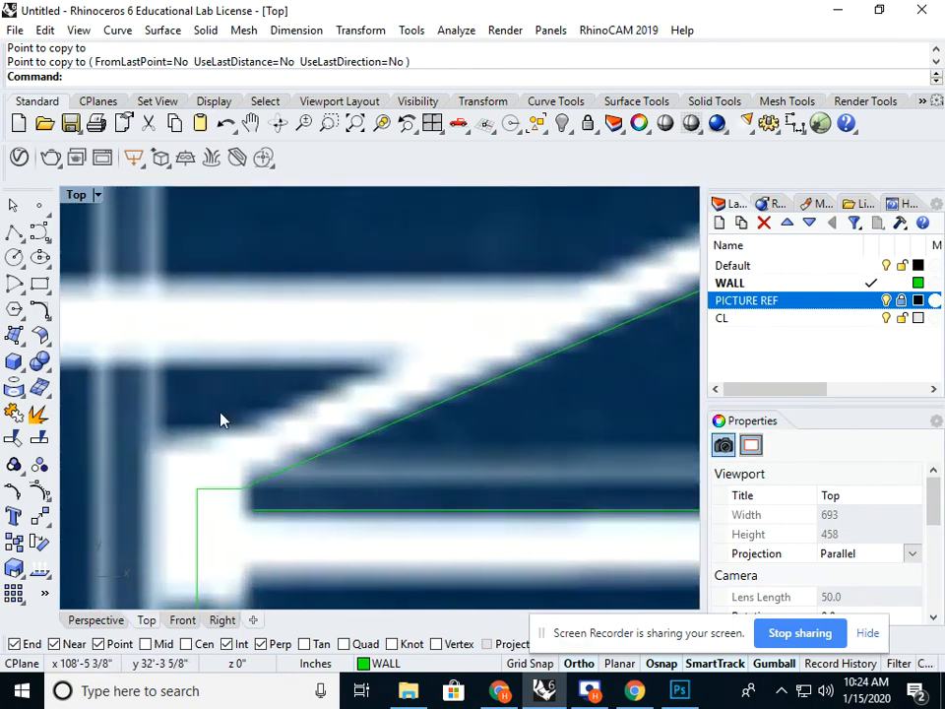
click(14, 233)
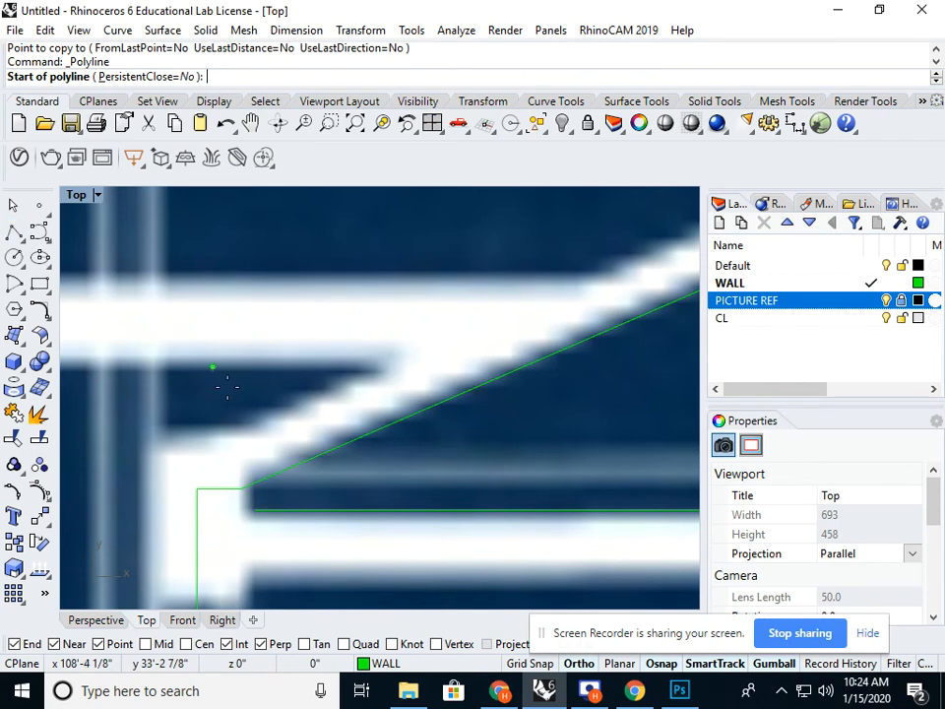
click(255, 509)
click(255, 394)
key(Return)
right_drag(282, 469, 279, 421)
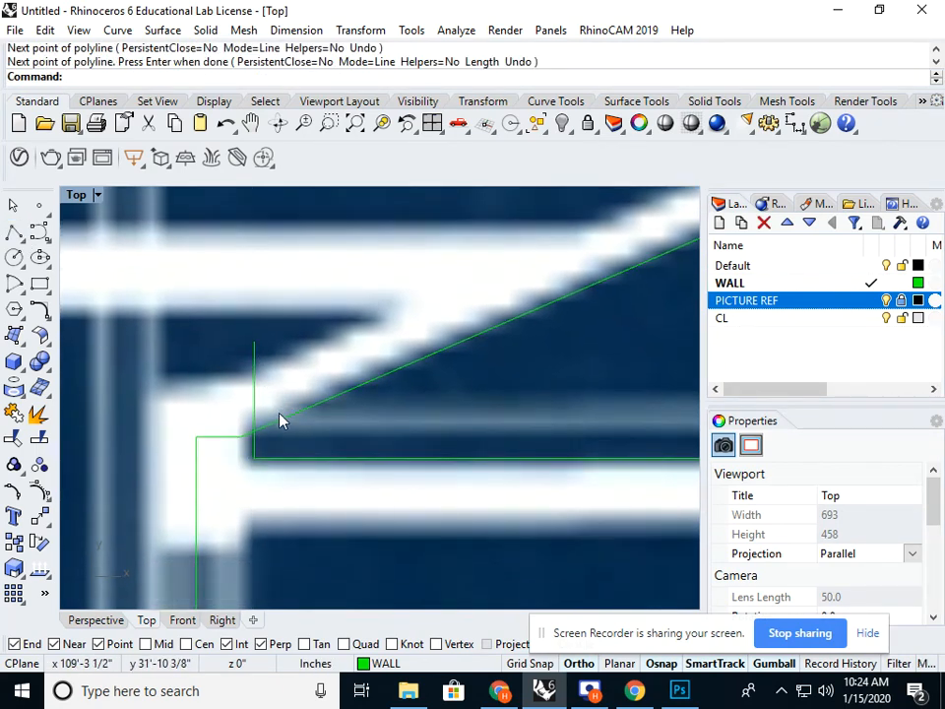
Try trimming the short vertical line and the lowest overhang curve where they cross, and undo the trim.
text(Trim)
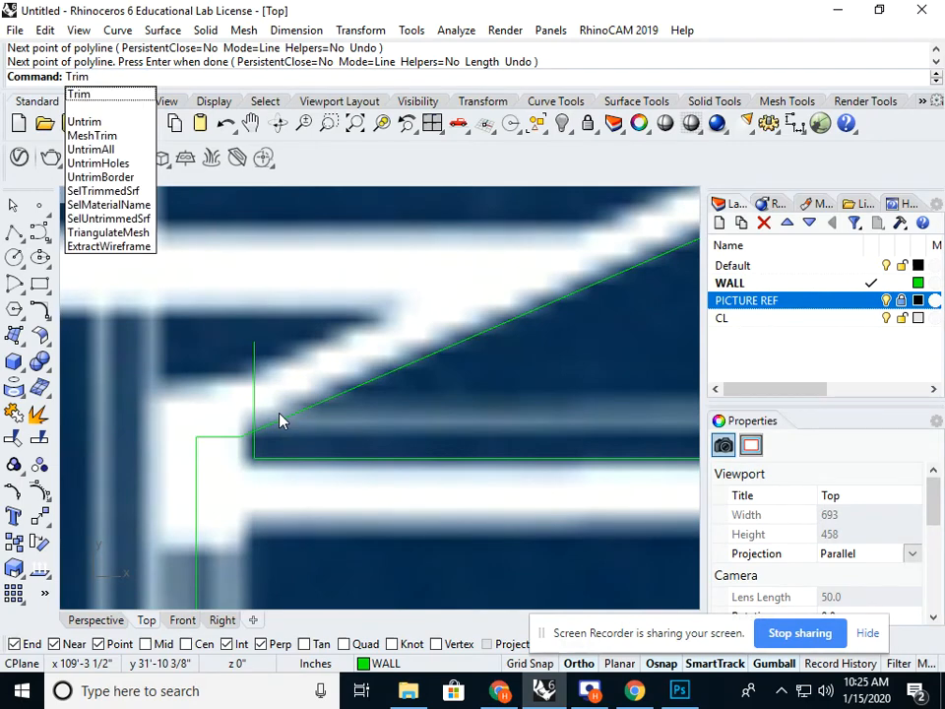
key(Return)
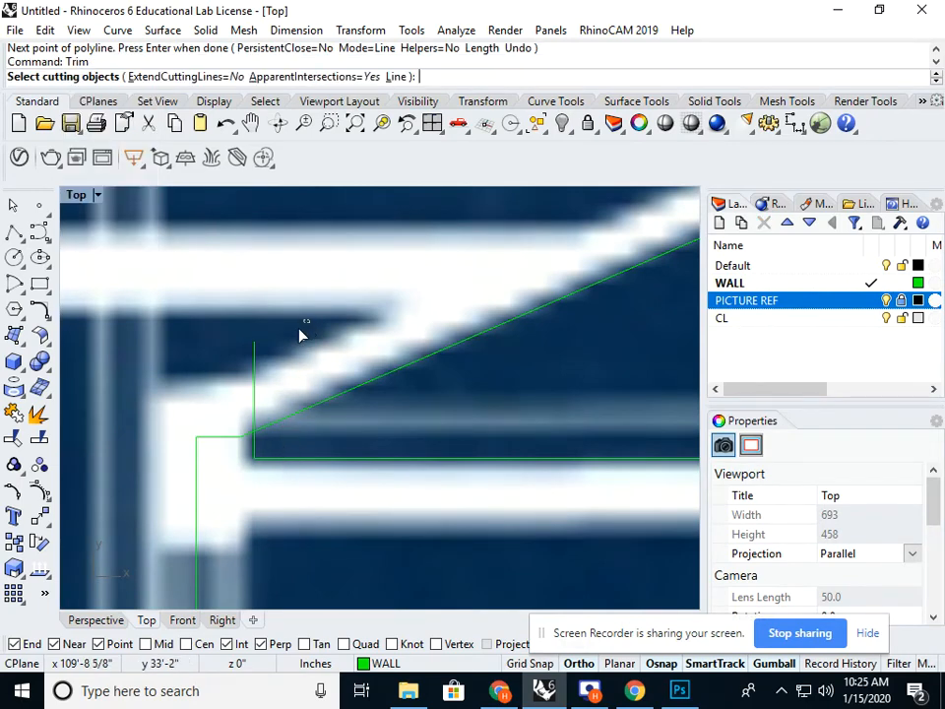
drag(309, 319, 170, 516)
scroll(313, 441, down, 5)
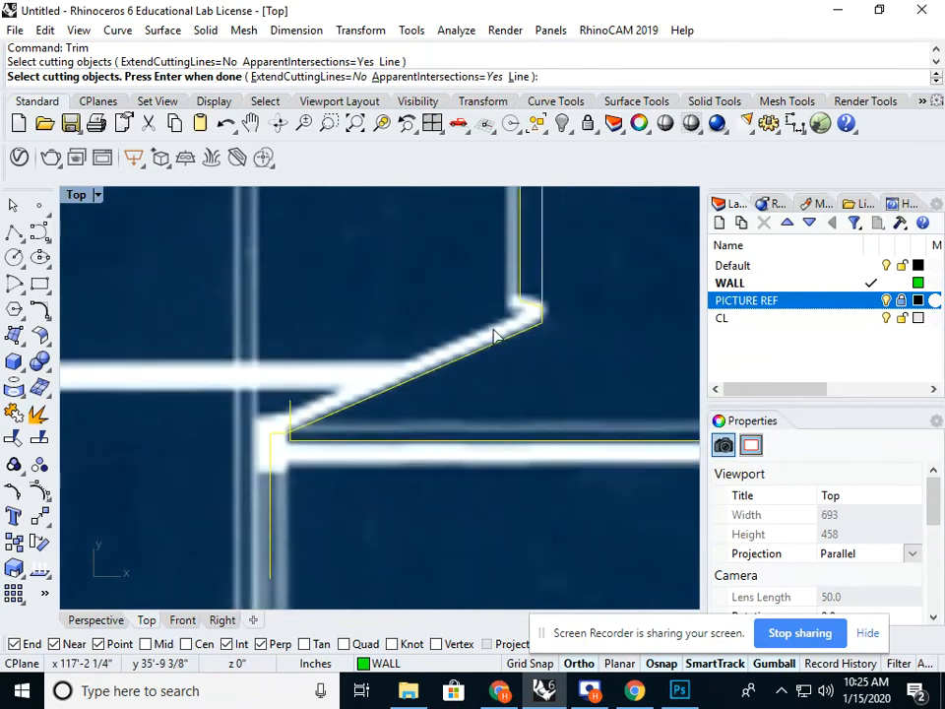
key(Return)
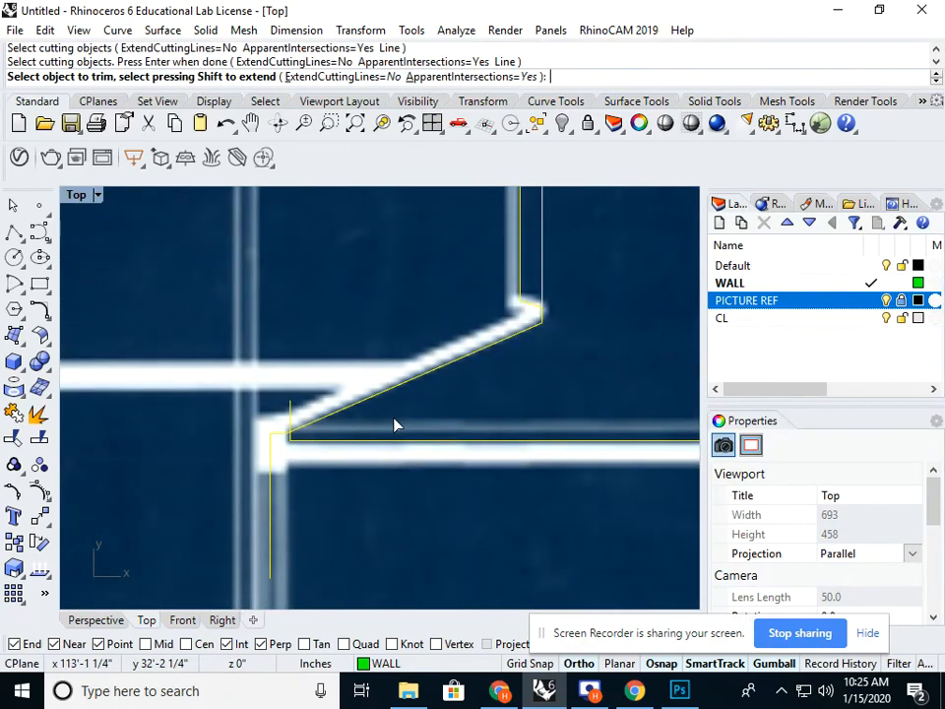
scroll(293, 425, up, 3)
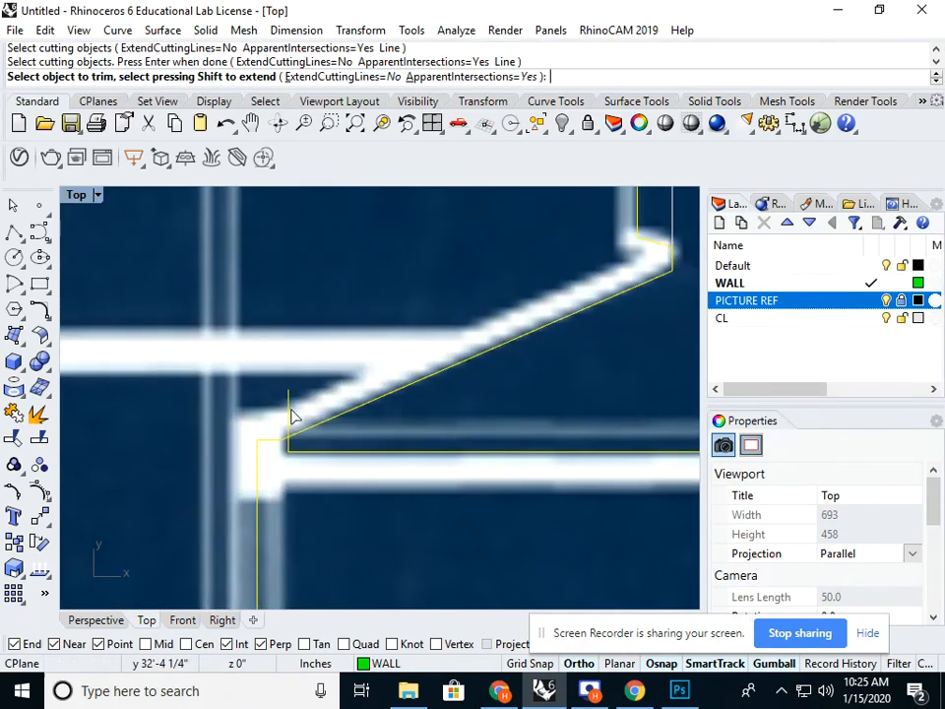
click(288, 414)
click(275, 446)
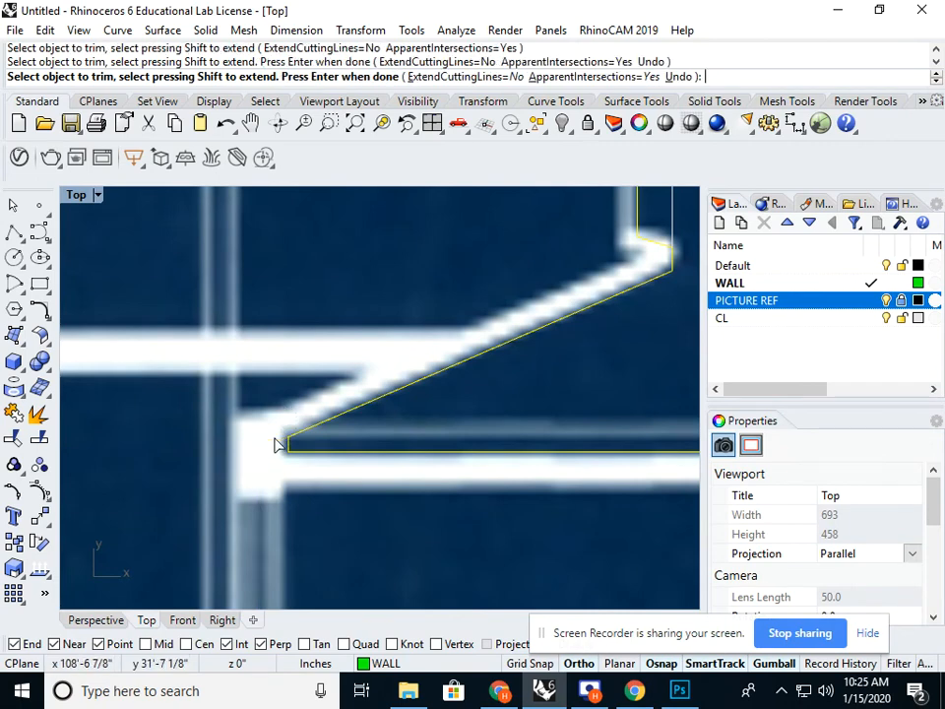
key(Return)
scroll(274, 464, down, 3)
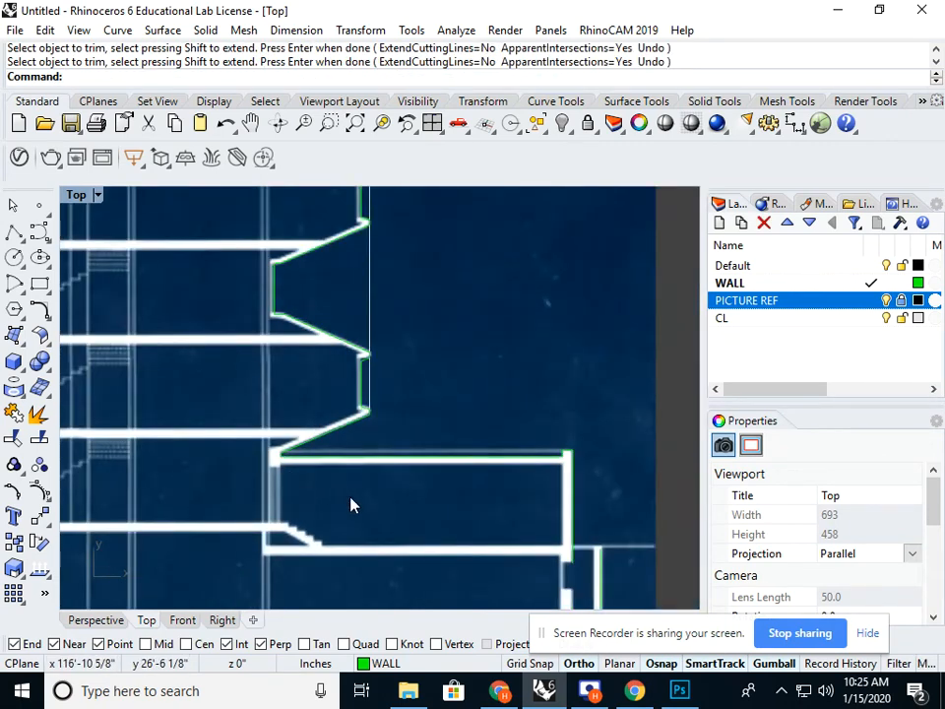
key(ctrl+z)
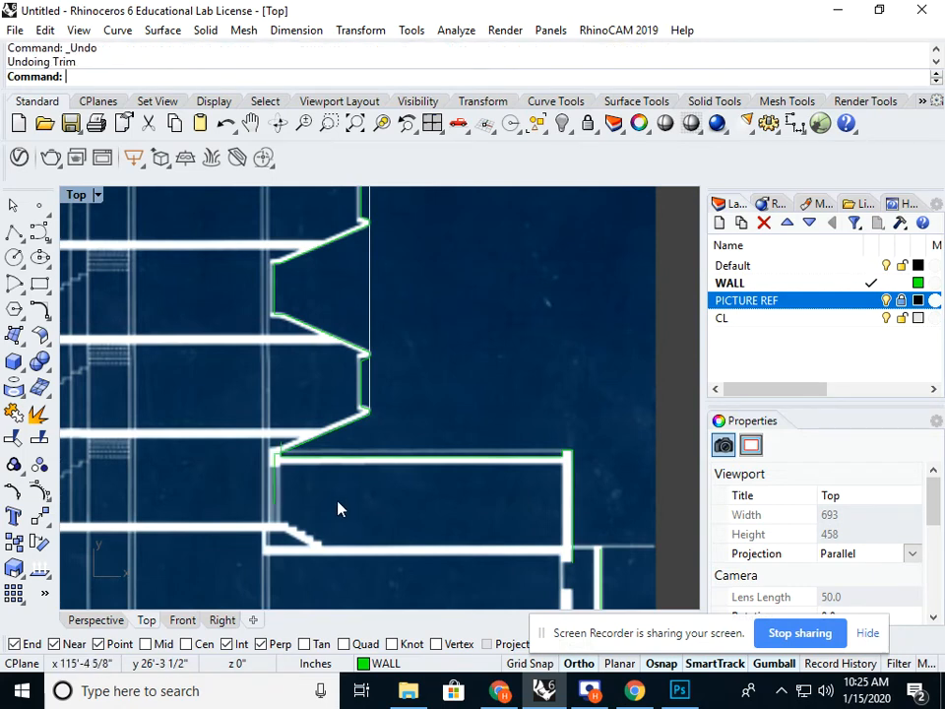
Fillet the short vertical line and the lowest overhang curve with radius 0 so they meet in a sharp corner.
scroll(315, 506, up, 4)
text(F)
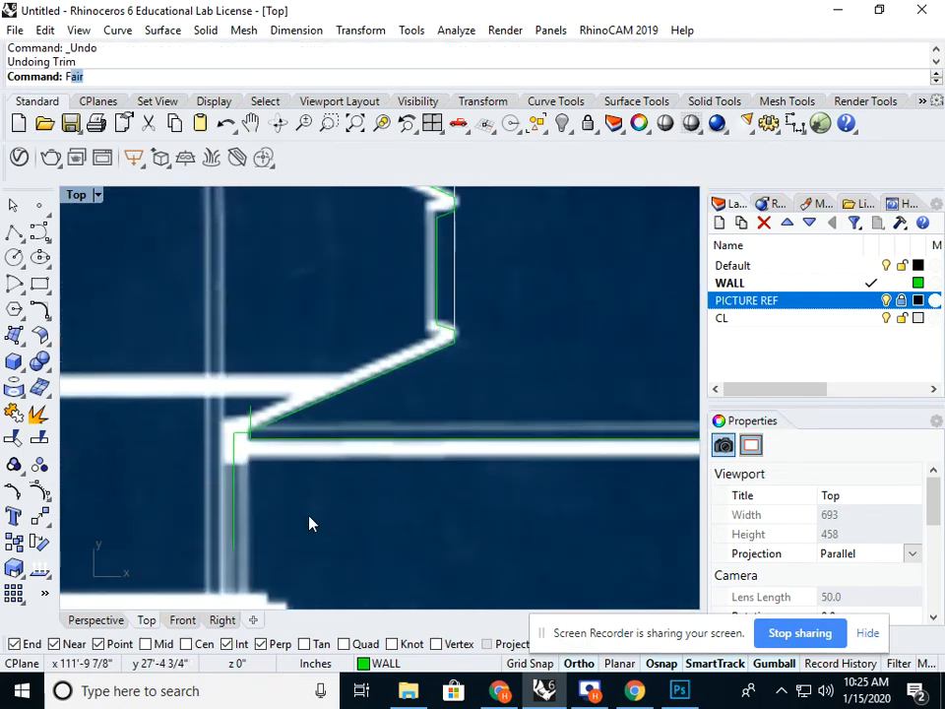
text(i)
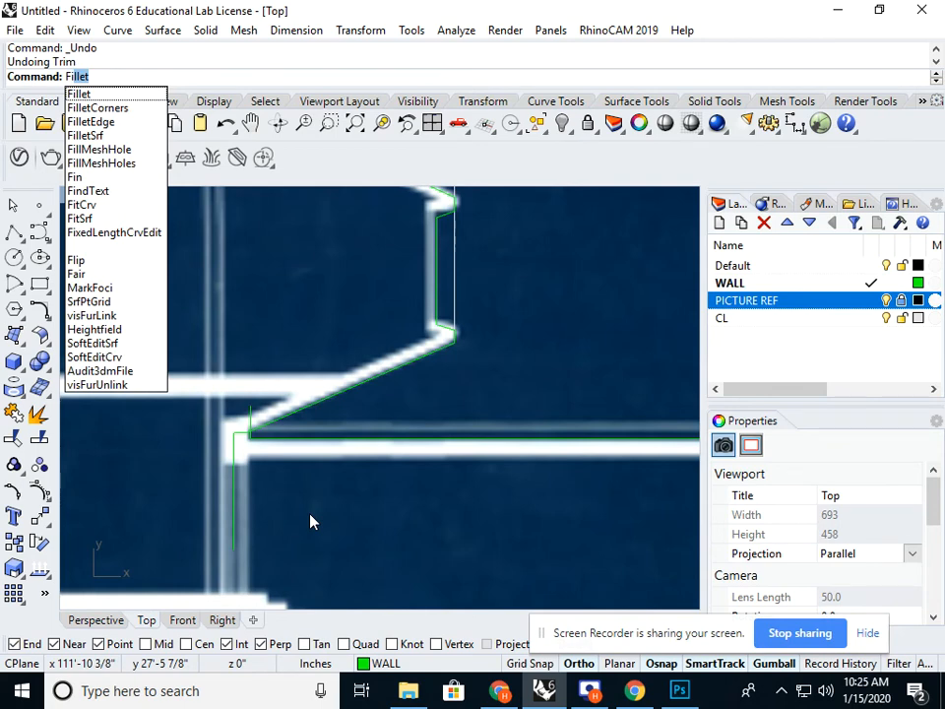
key(Return)
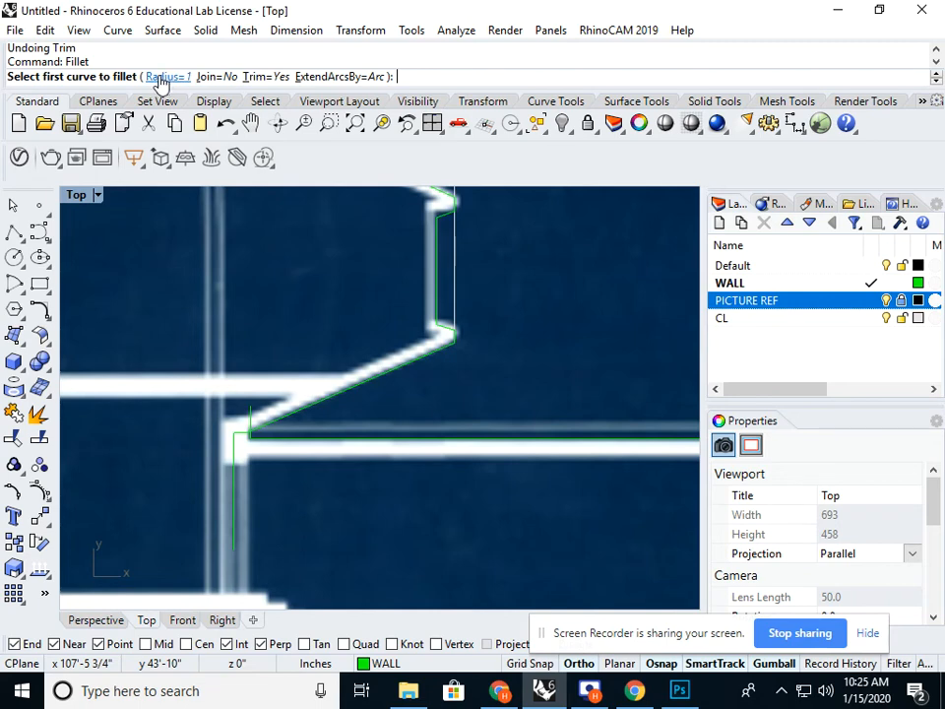
key(Return)
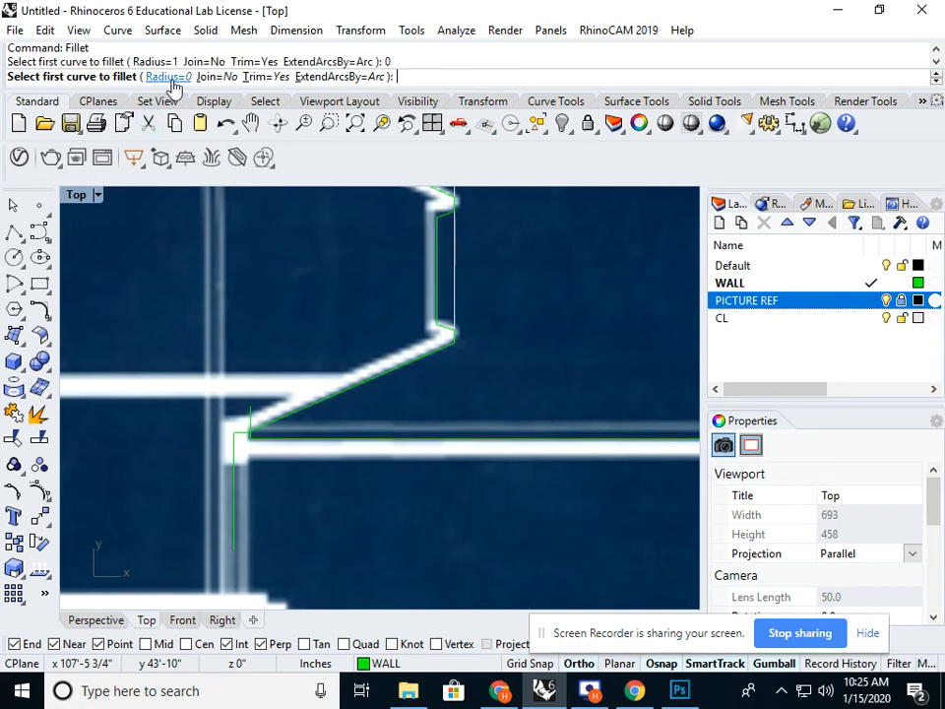
click(254, 434)
scroll(253, 436, up, 6)
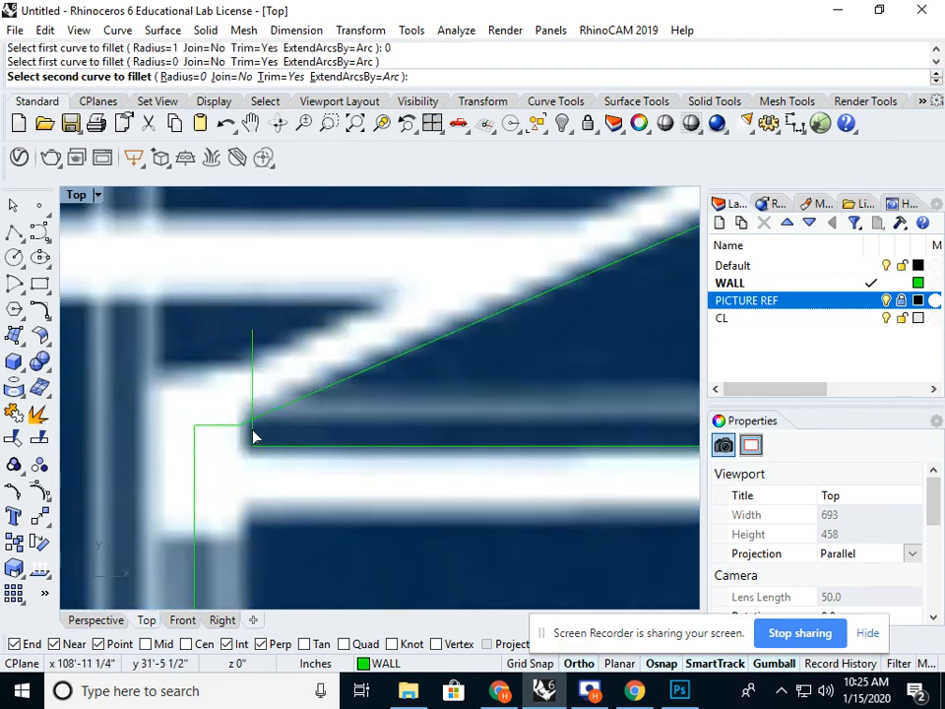
click(270, 430)
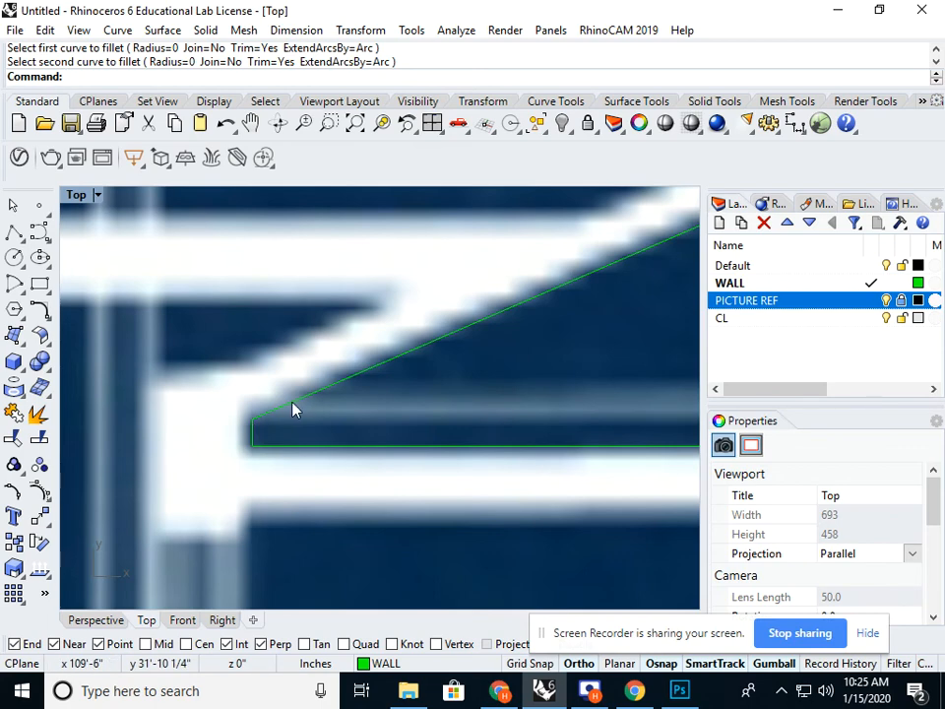
scroll(284, 417, down, 3)
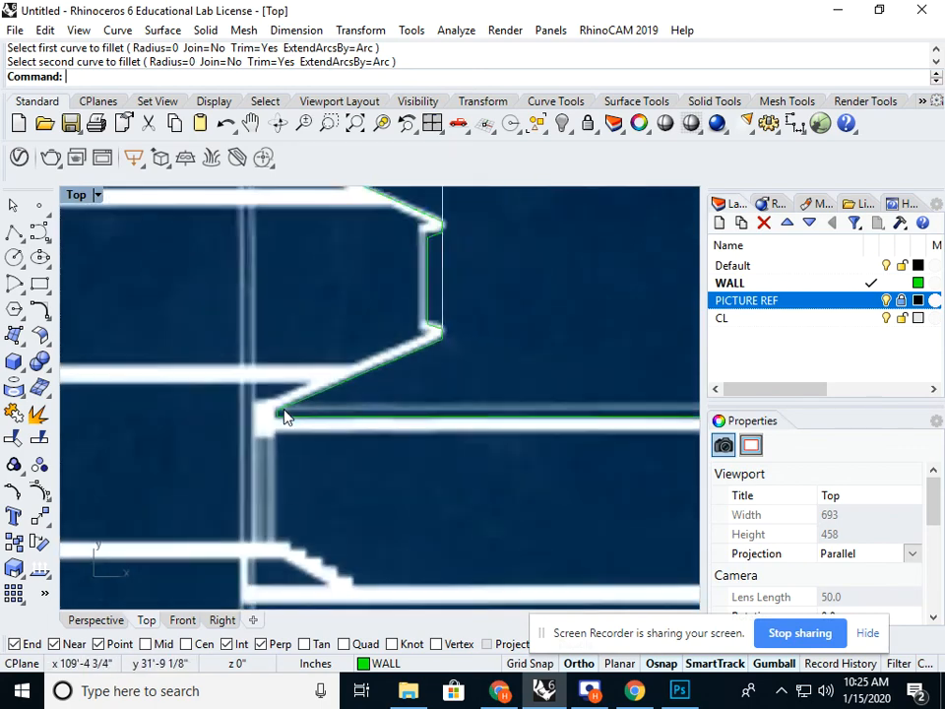
scroll(296, 422, down, 3)
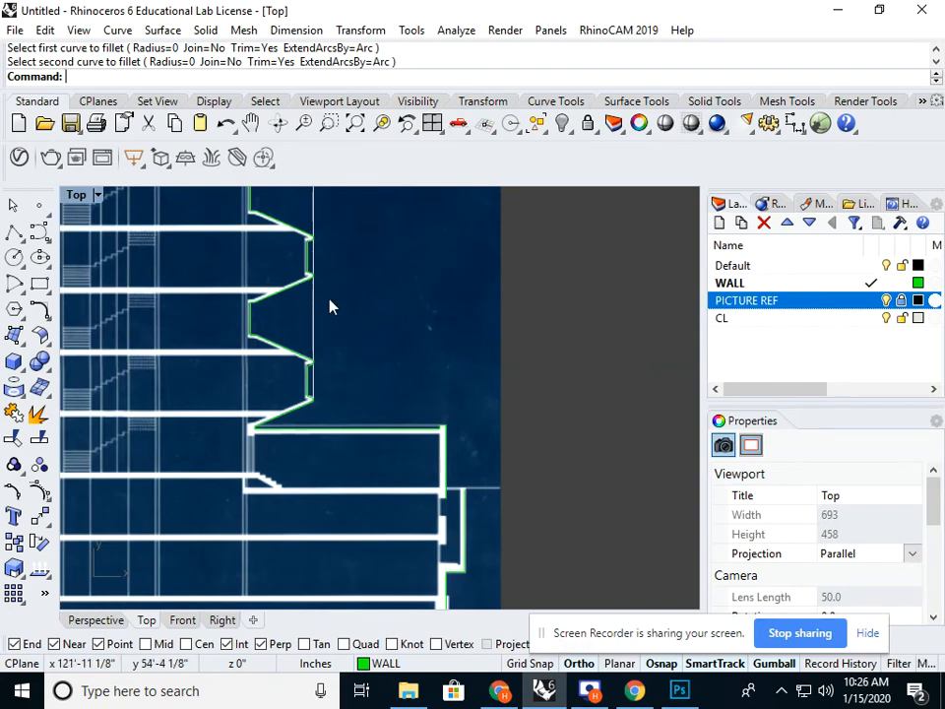
click(310, 428)
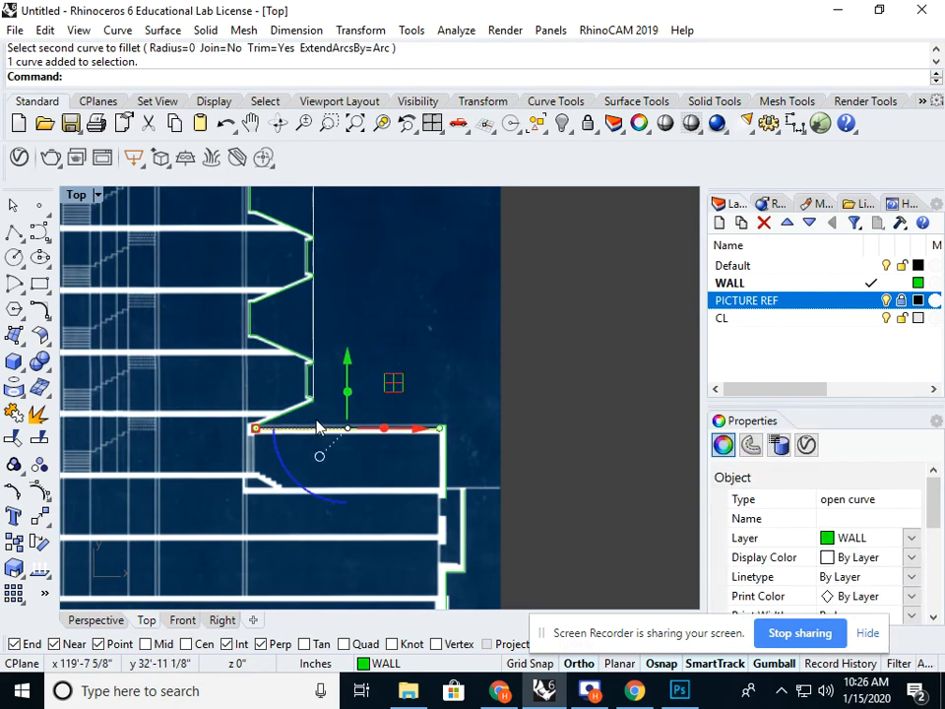
scroll(296, 423, up, 5)
shift+click(294, 399)
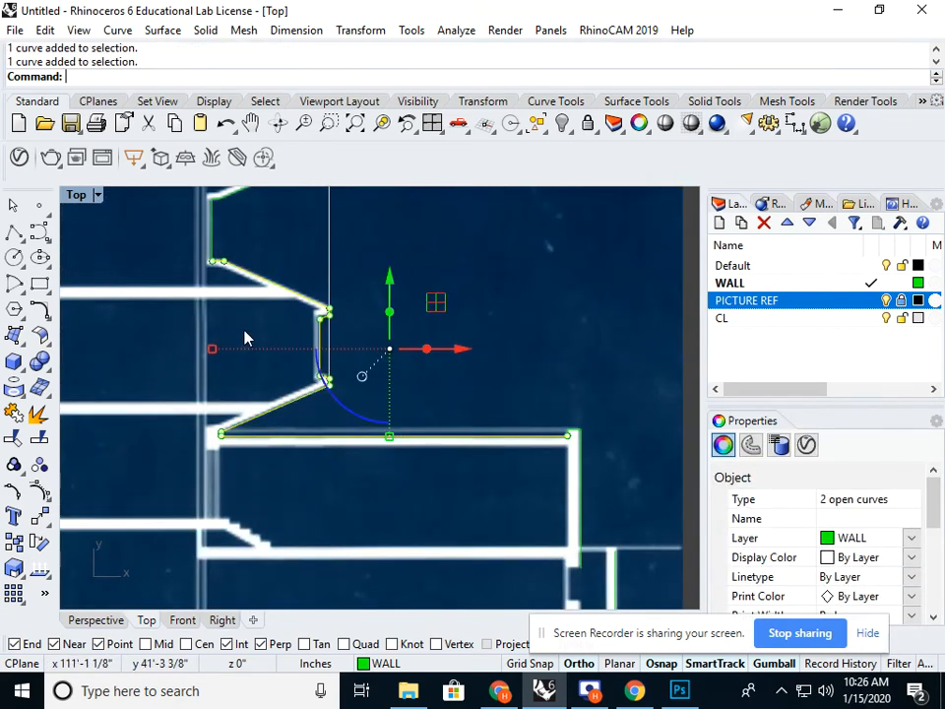
scroll(245, 338, down, 2)
scroll(346, 428, down, 4)
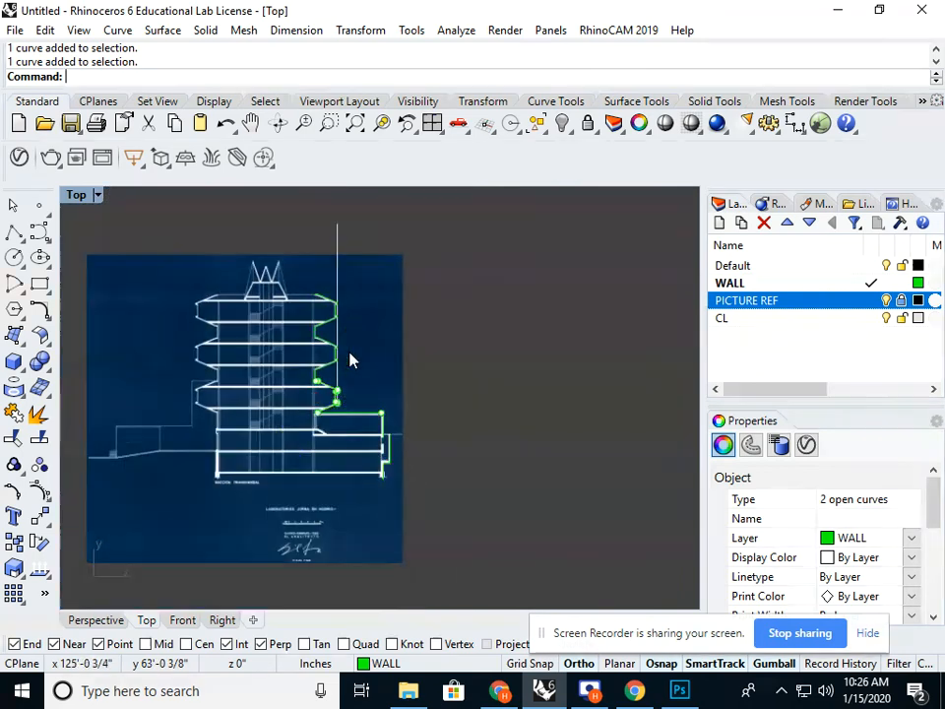
click(350, 353)
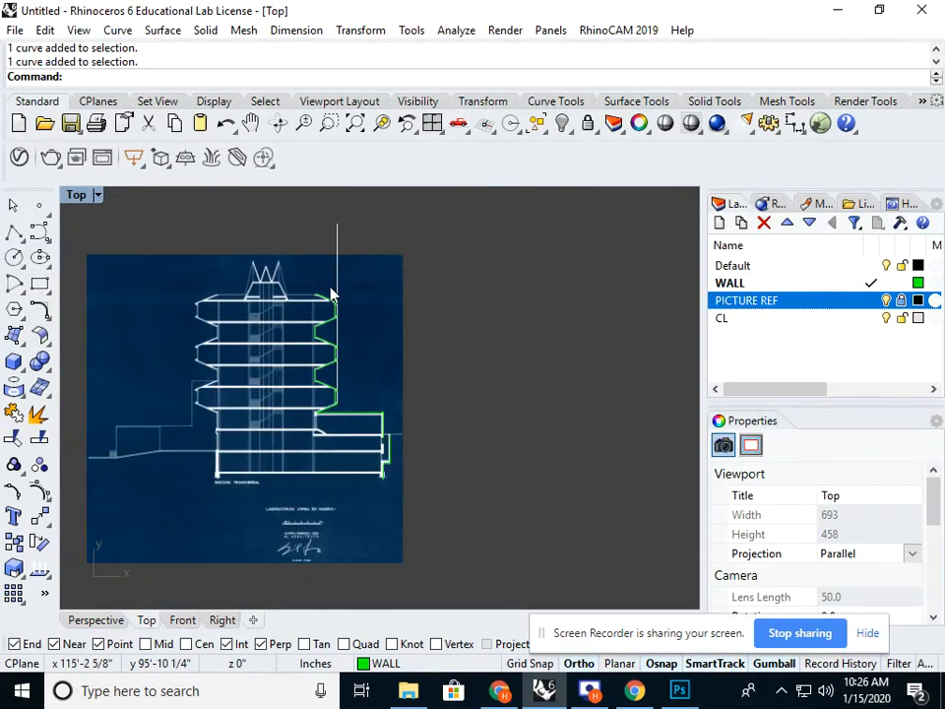
Mirror the four overhang curves to the tower's left side about a vertical axis through the central roof peak, keeping the originals.
drag(300, 272, 348, 431)
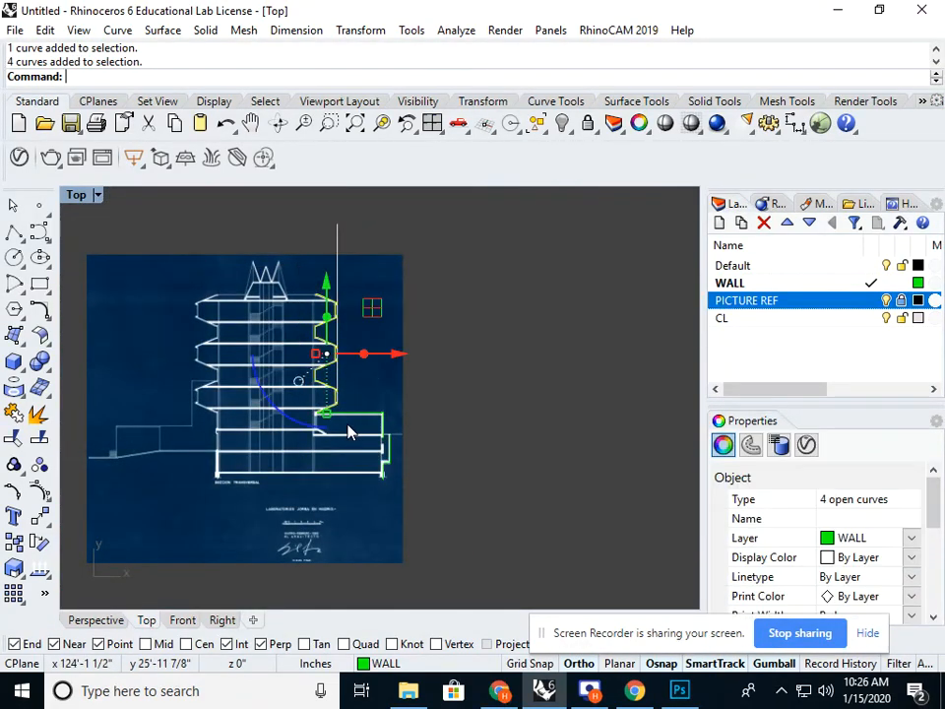
text(Mirror)
key(Return)
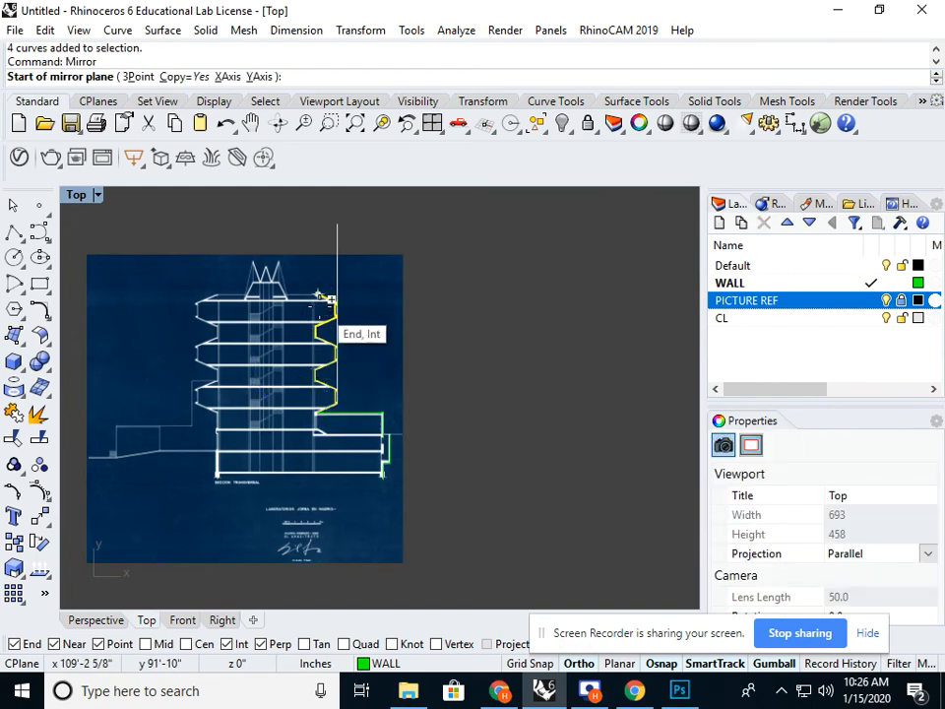
click(182, 77)
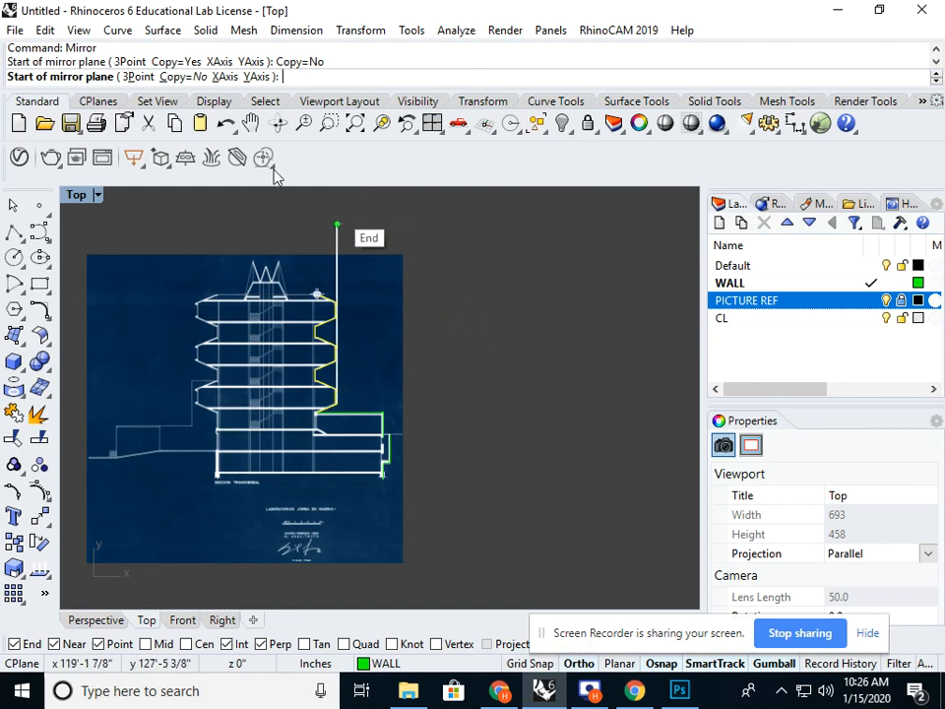
click(171, 79)
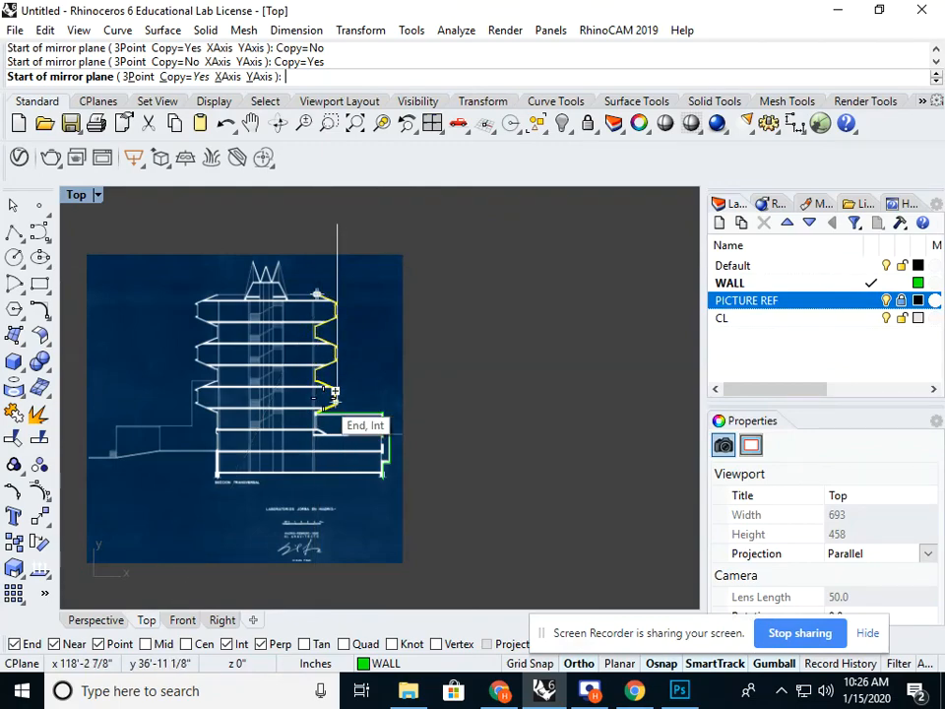
scroll(271, 283, up, 5)
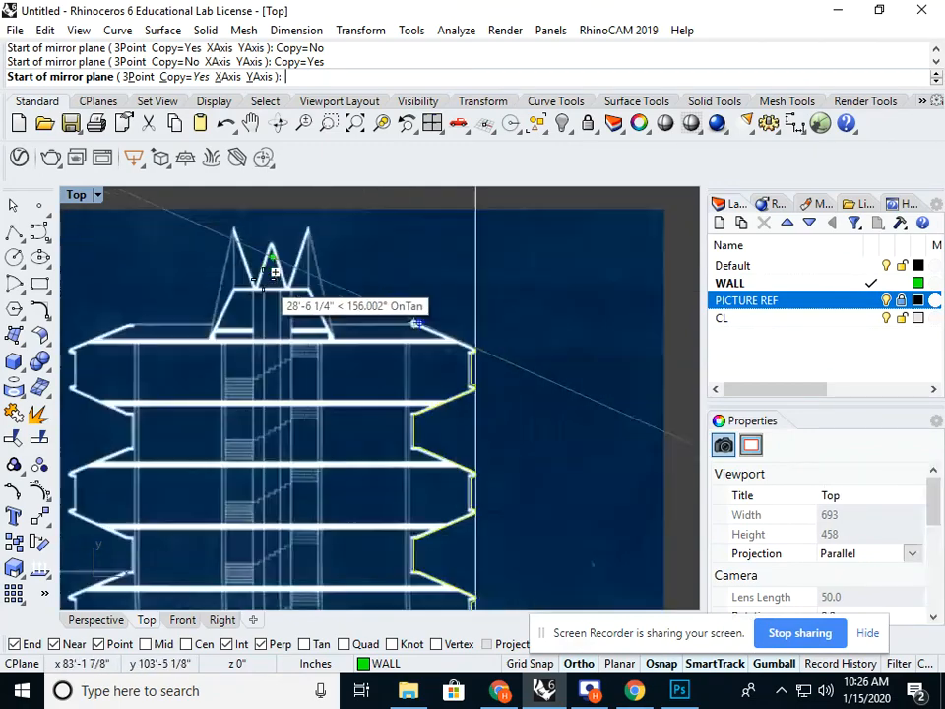
scroll(283, 281, down, 5)
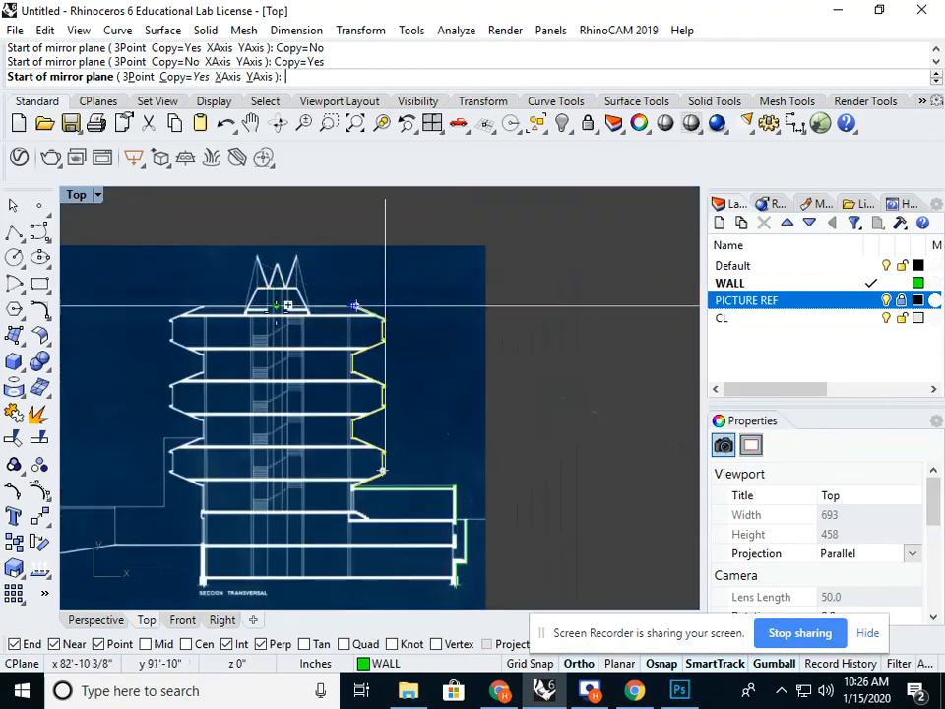
scroll(279, 306, up, 8)
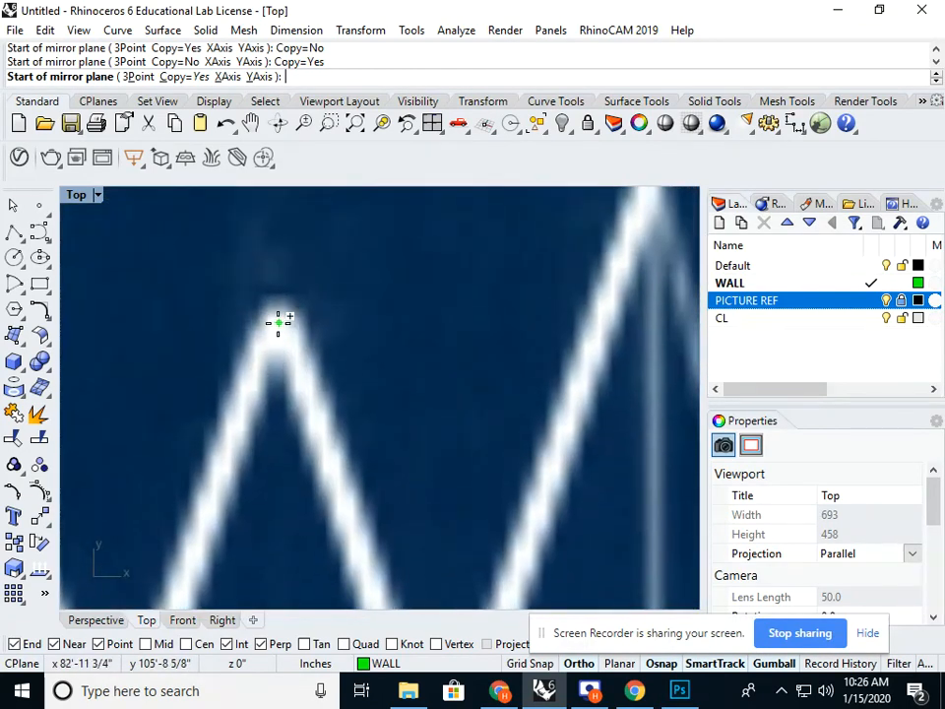
click(278, 318)
scroll(286, 315, down, 8)
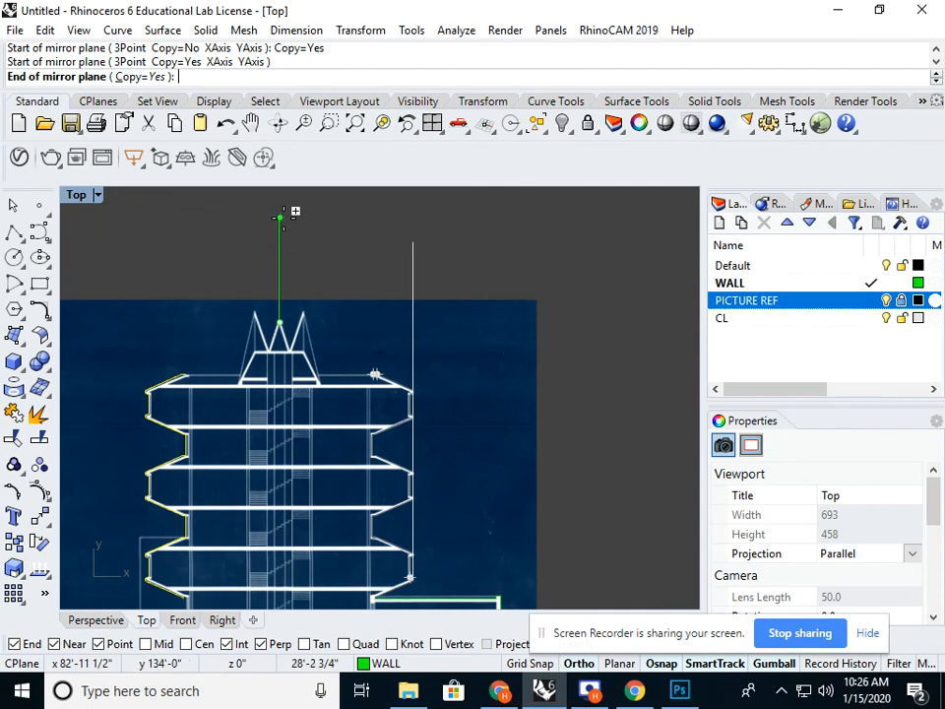
right_drag(285, 226, 292, 265)
click(271, 273)
scroll(272, 274, down, 8)
Delete the tall vertical guide line along the outer tips of the tower's right overhangs.
drag(177, 271, 400, 454)
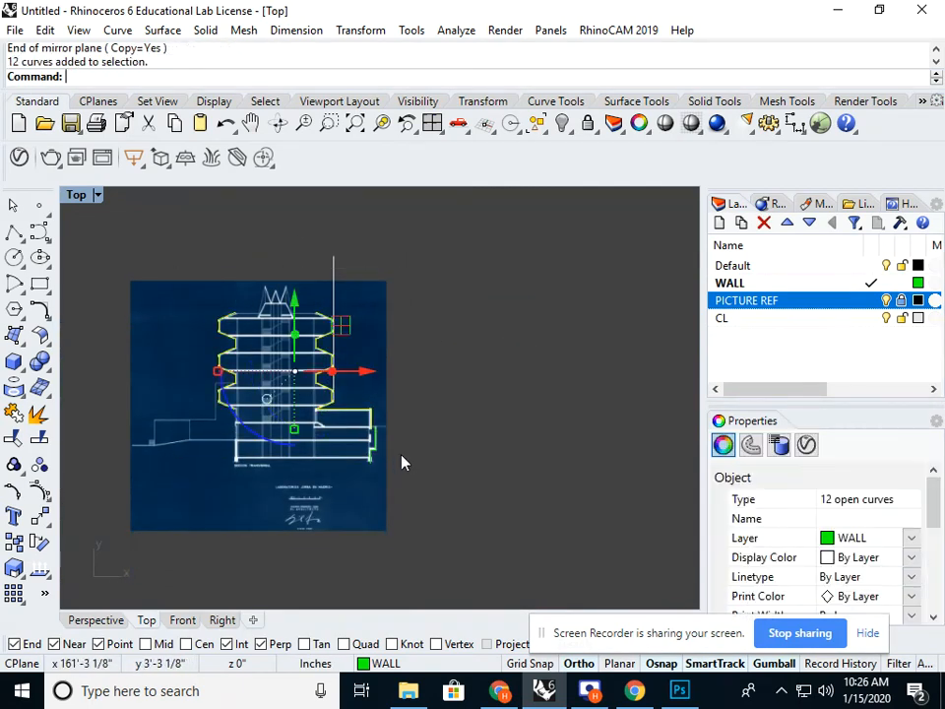
click(483, 419)
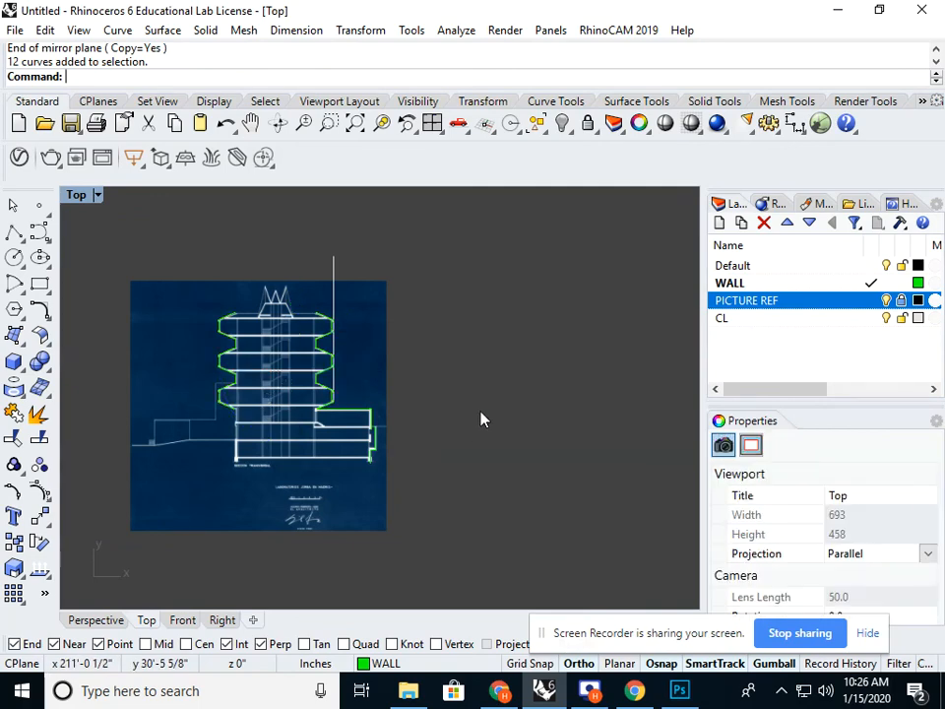
click(333, 262)
key(Delete)
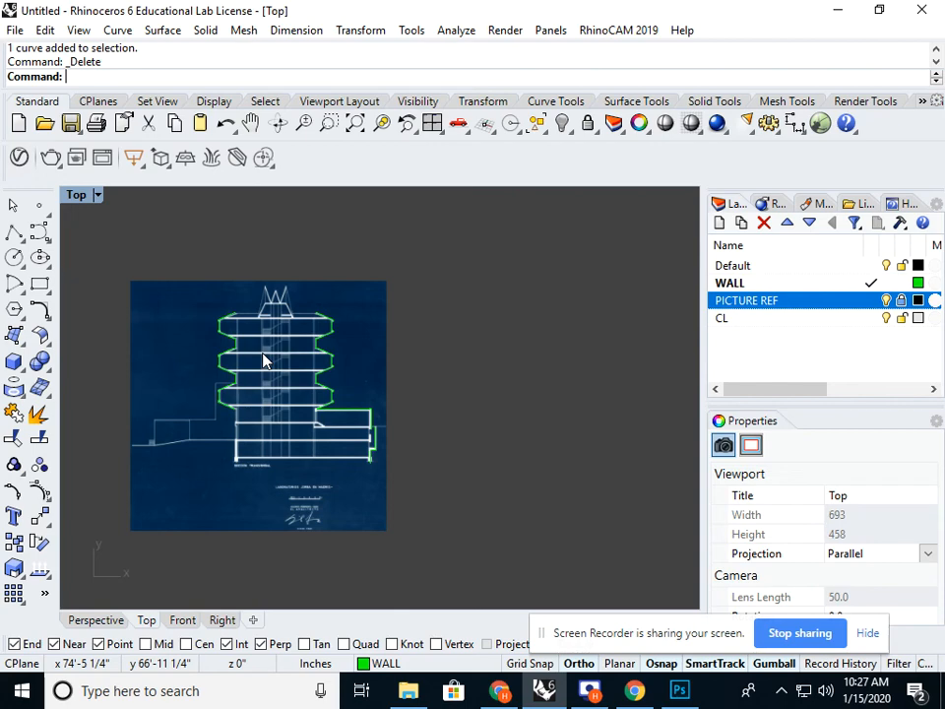
Examine how closely the traced overhang curves follow the section image along the tower's sides.
scroll(269, 339, up, 4)
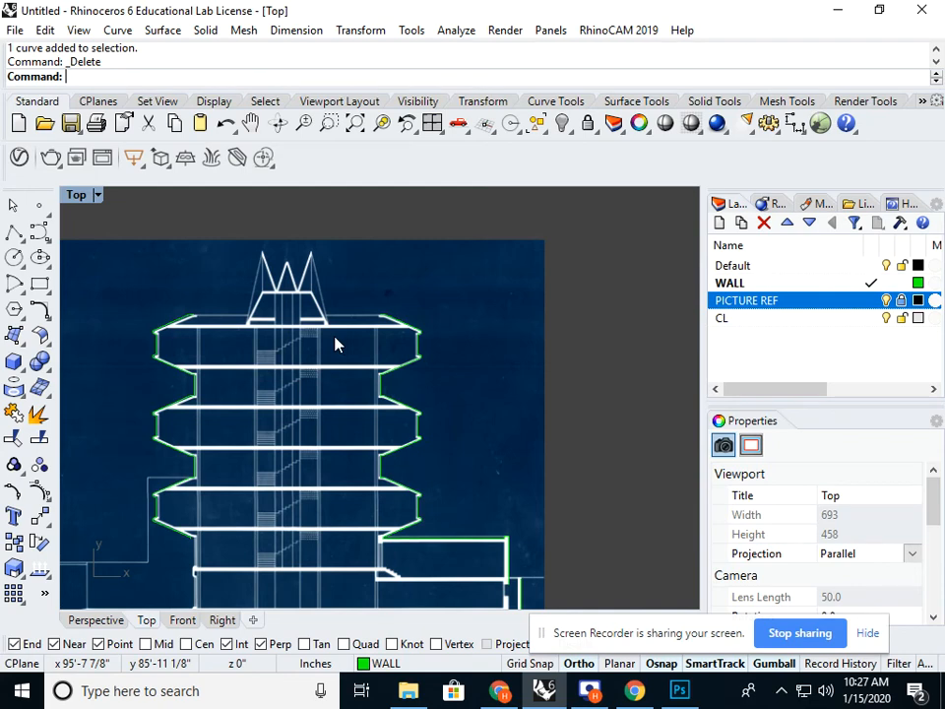
right_drag(365, 359, 335, 314)
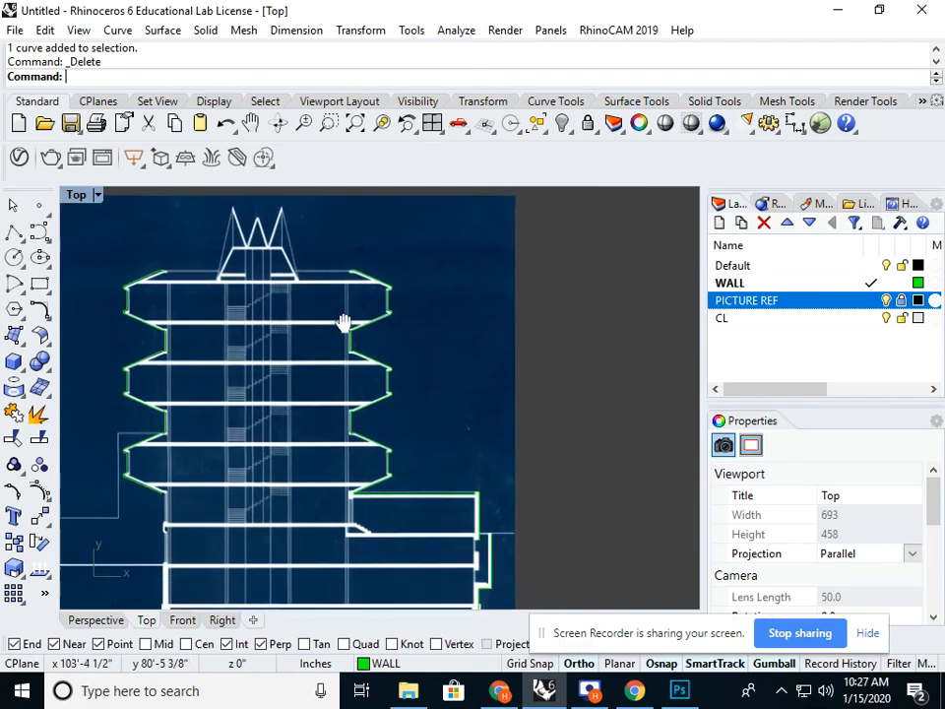
click(387, 304)
click(386, 222)
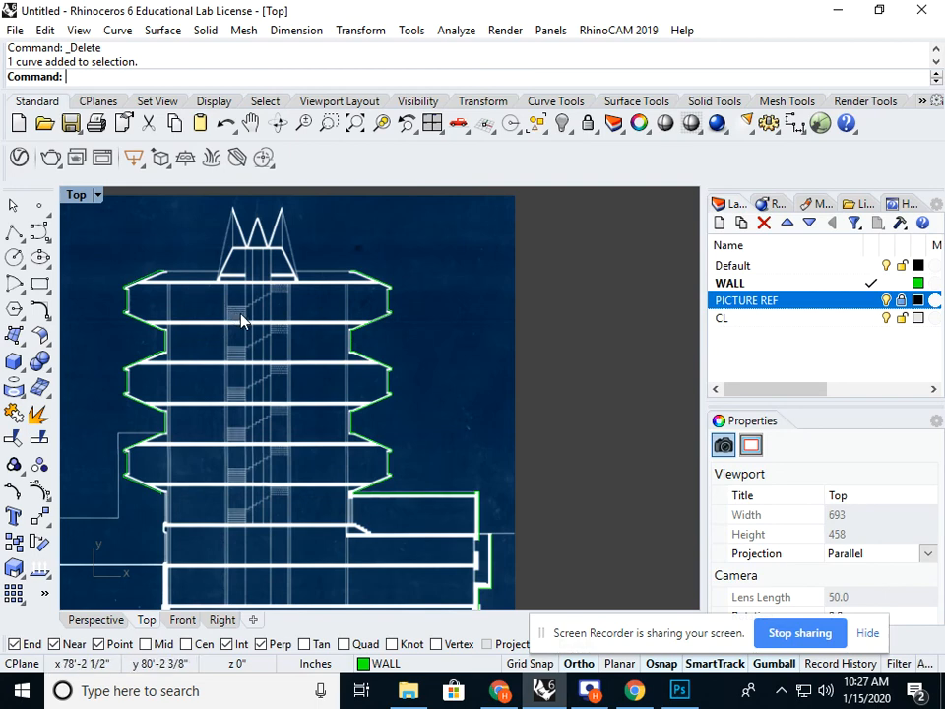
right_drag(249, 412, 340, 382)
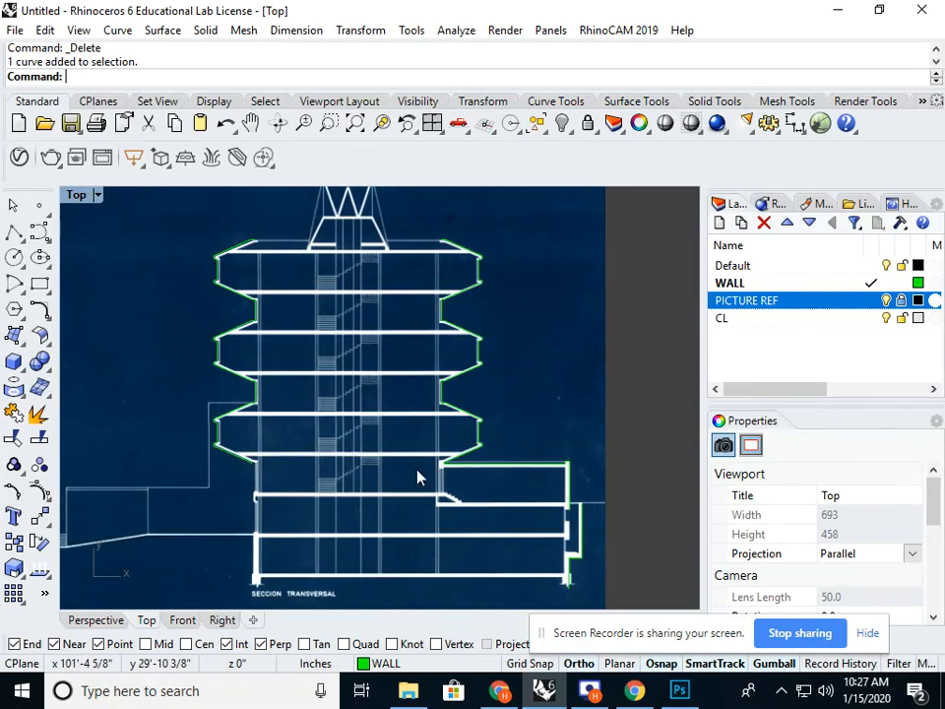
scroll(417, 477, up, 5)
scroll(292, 513, down, 5)
scroll(292, 513, down, 1)
scroll(399, 347, up, 5)
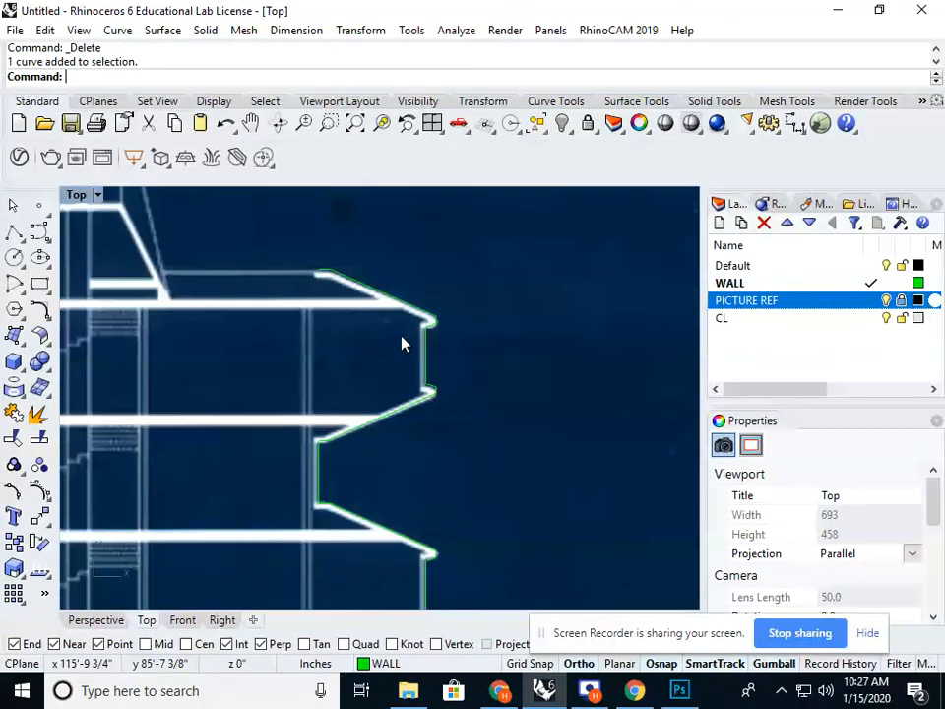
scroll(377, 458, up, 4)
right_drag(382, 461, 384, 315)
right_drag(385, 408, 341, 291)
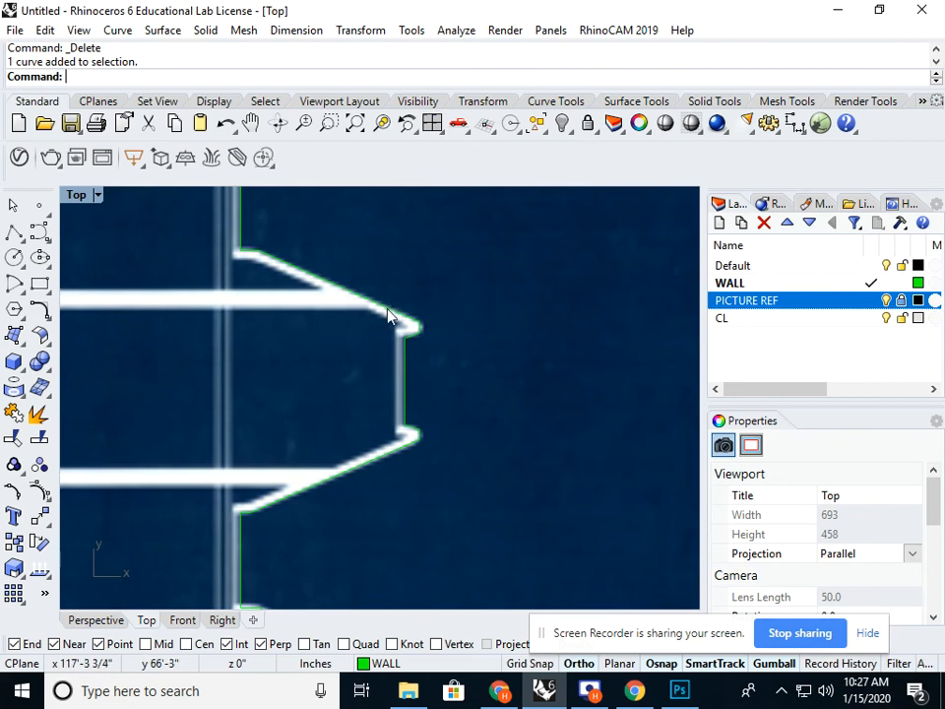
right_drag(261, 257, 274, 310)
scroll(278, 306, up, 2)
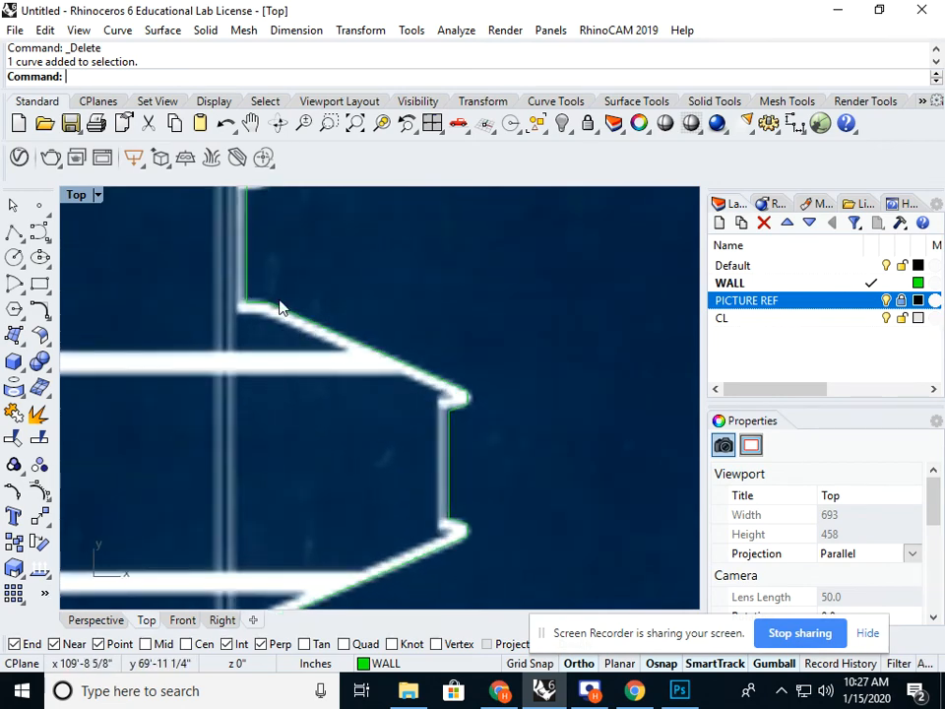
Start offsetting a curve and set the distance to about 6.58 inches by picking two points across the sloped wall's thickness.
scroll(277, 308, up, 2)
text(Offset)
key(Return)
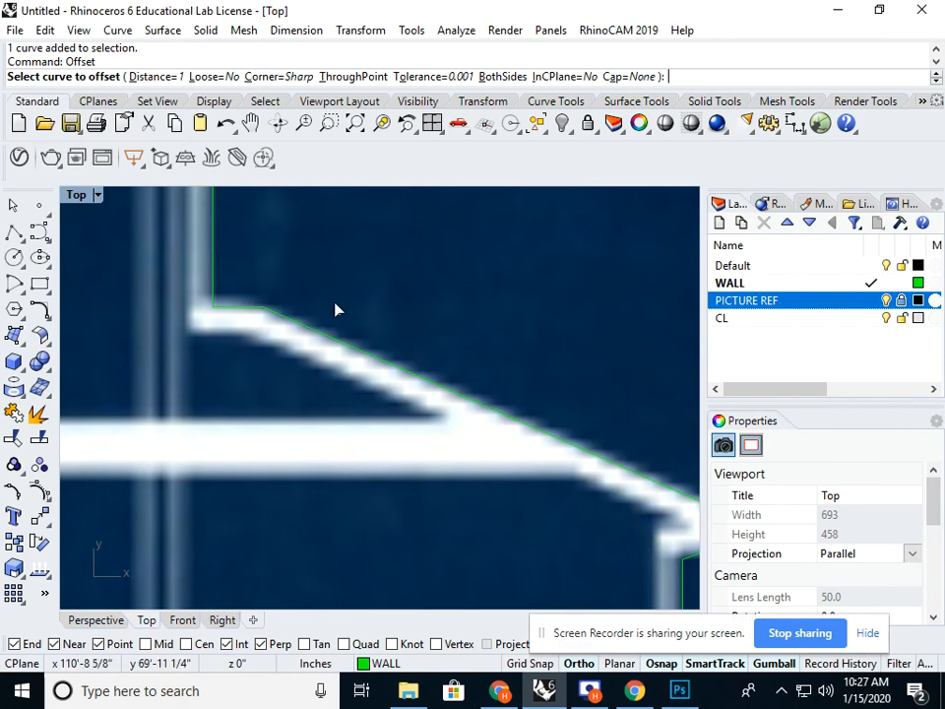
scroll(335, 311, down, 5)
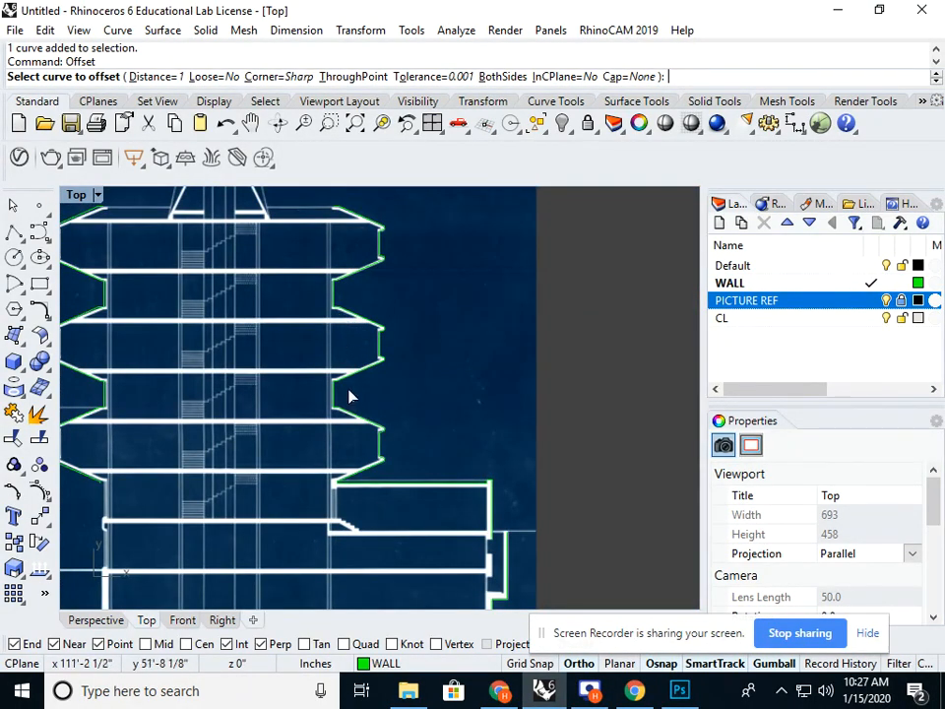
scroll(344, 380, up, 4)
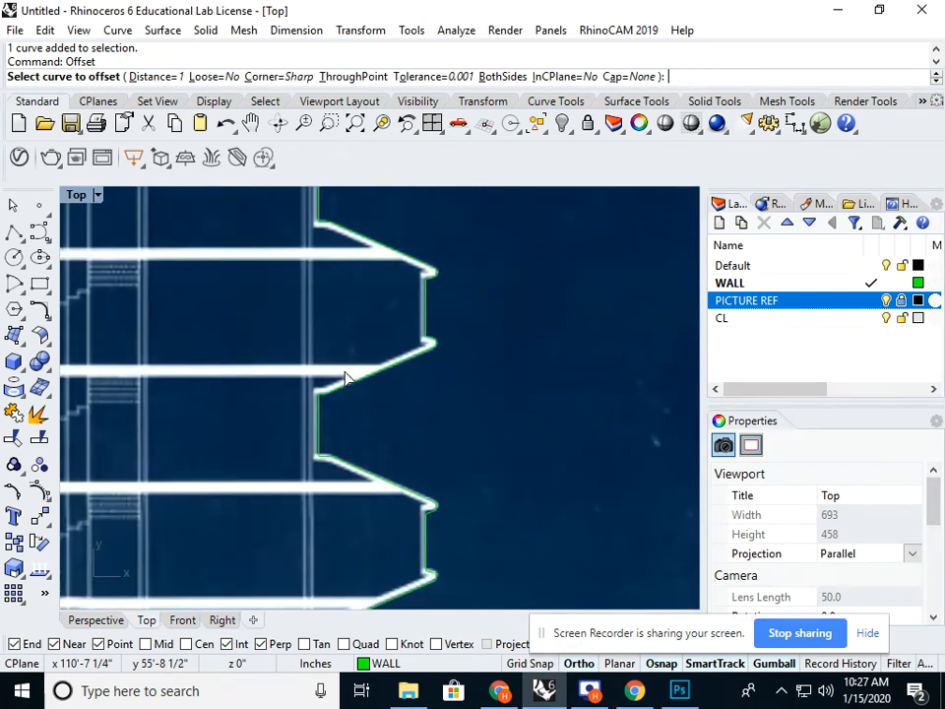
scroll(345, 379, up, 4)
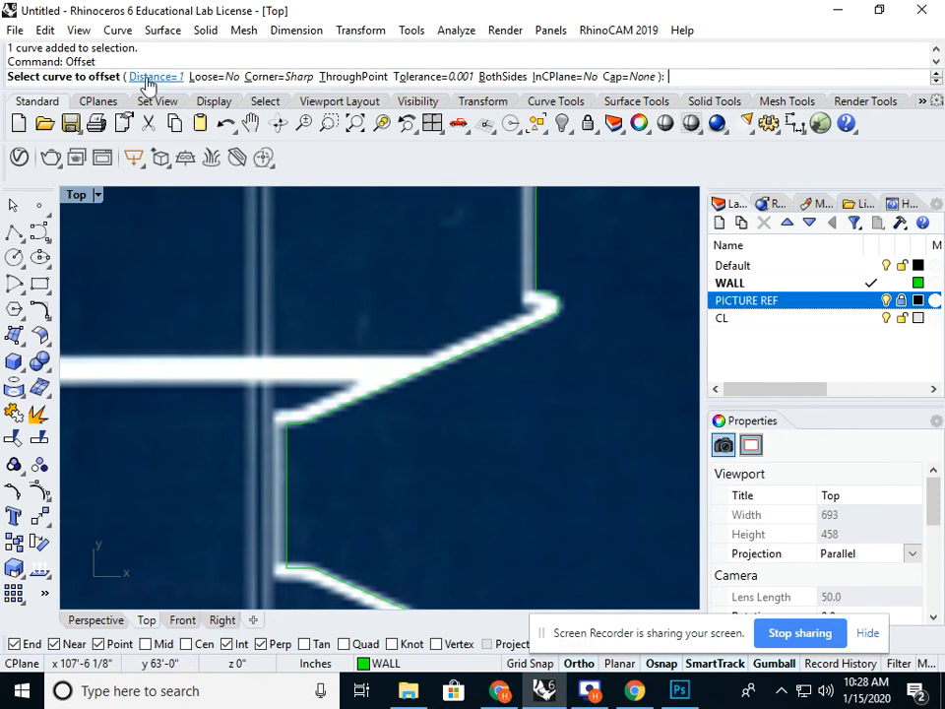
text(D)
key(Return)
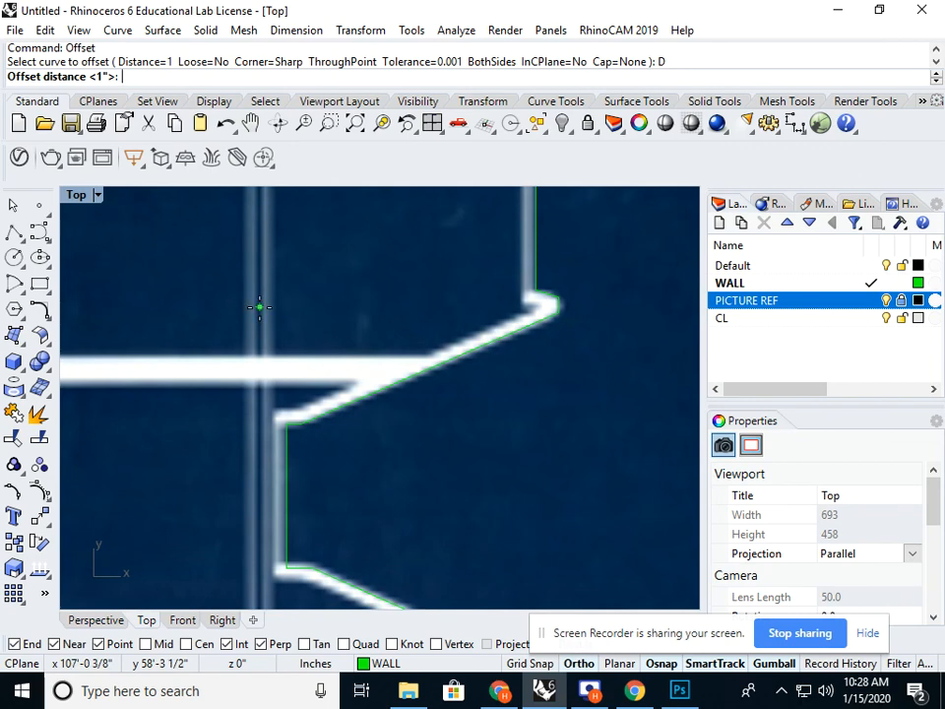
scroll(489, 333, up, 4)
click(482, 343)
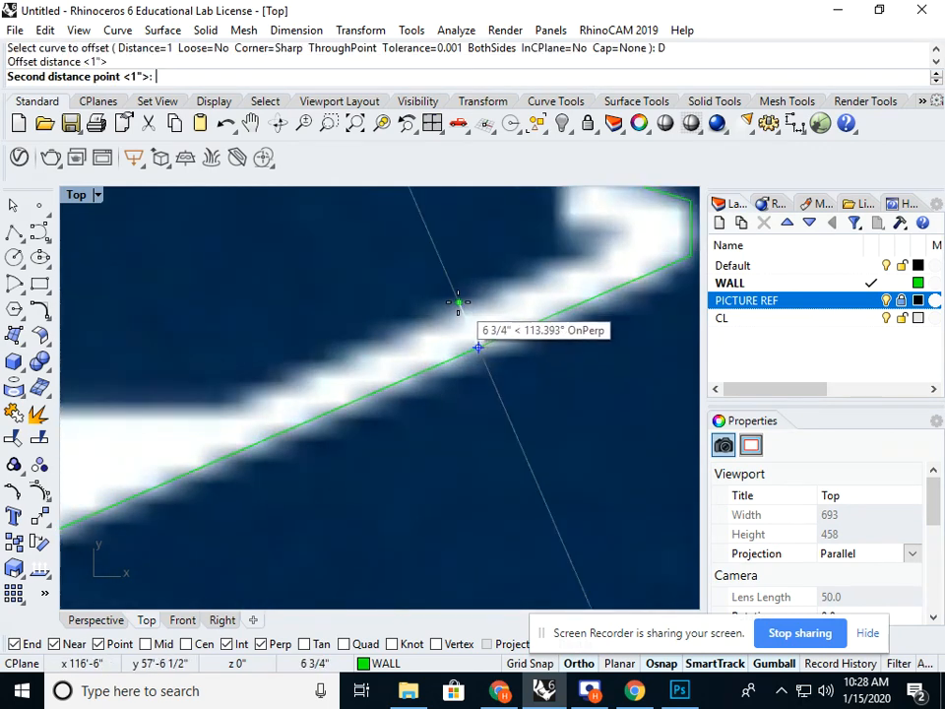
click(459, 304)
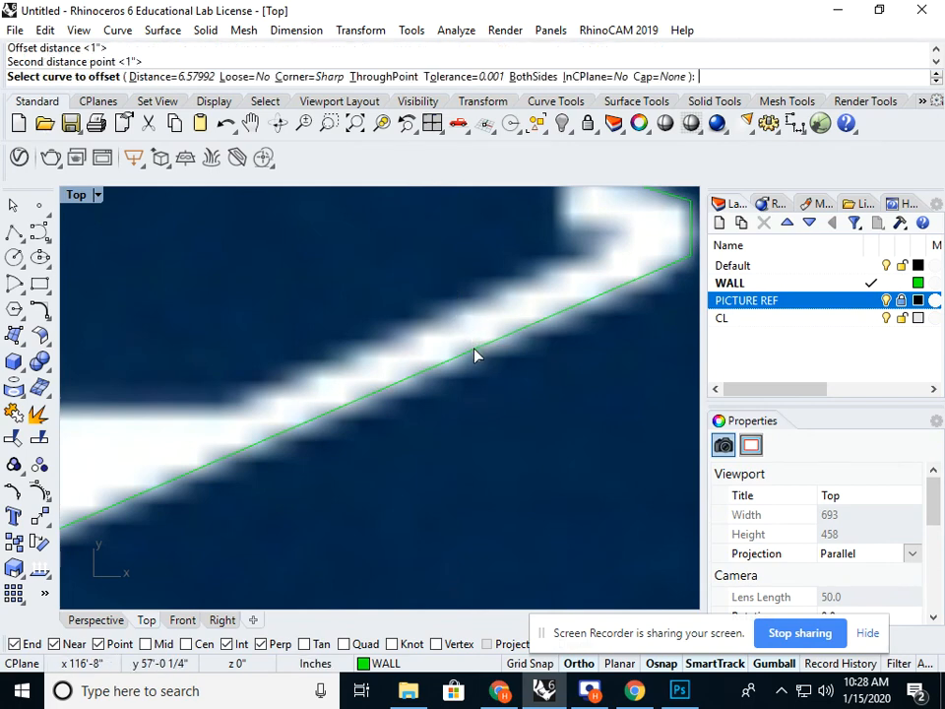
Offset the uppermost overhang curve toward the tower's interior to form the wall's inner face.
scroll(475, 355, down, 6)
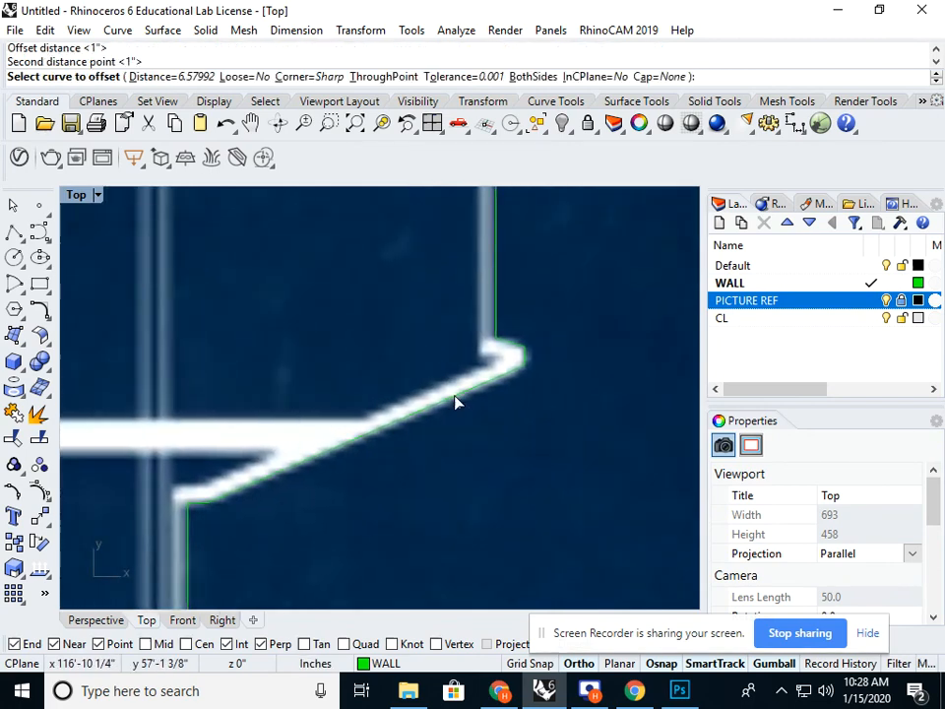
scroll(458, 380, up, 1)
scroll(466, 264, up, 1)
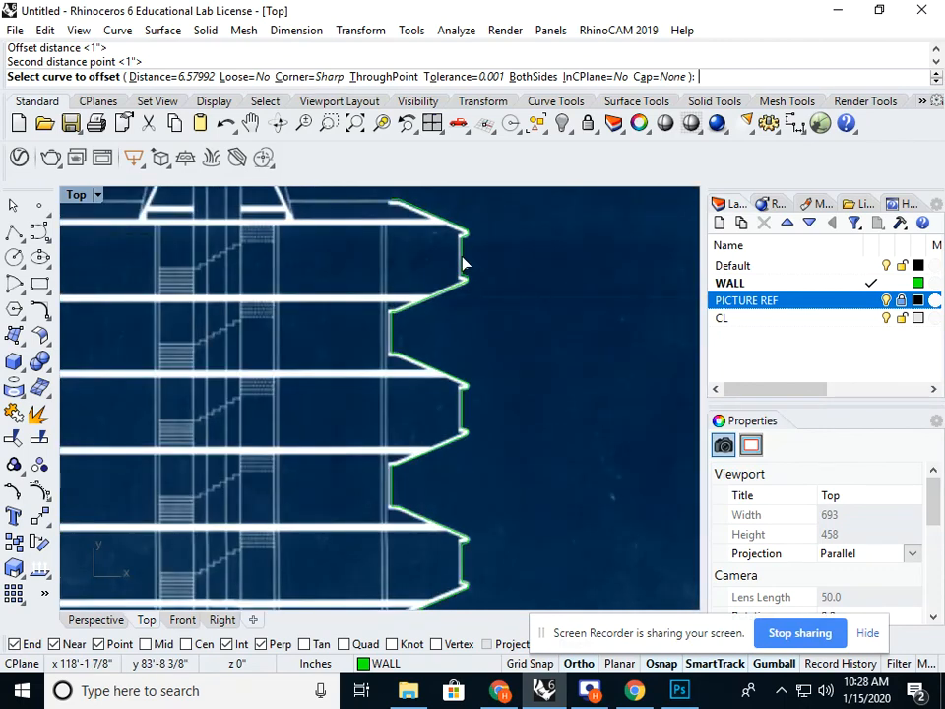
scroll(443, 297, up, 3)
click(448, 310)
click(448, 310)
click(408, 269)
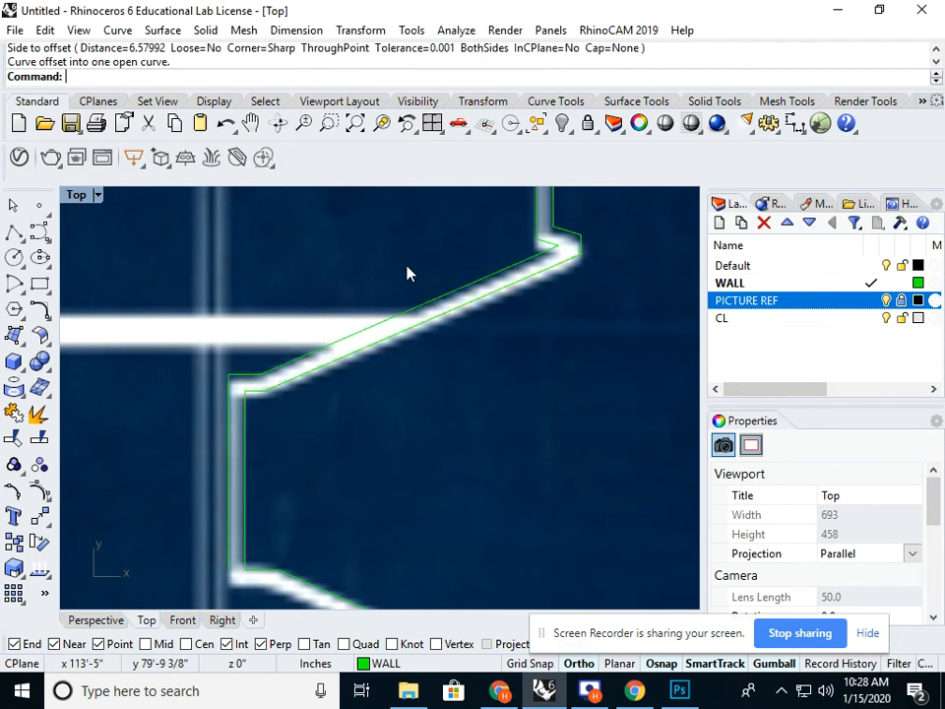
Offset the middle overhang curve inward by the same wall thickness.
scroll(449, 423, down, 4)
scroll(439, 460, up, 3)
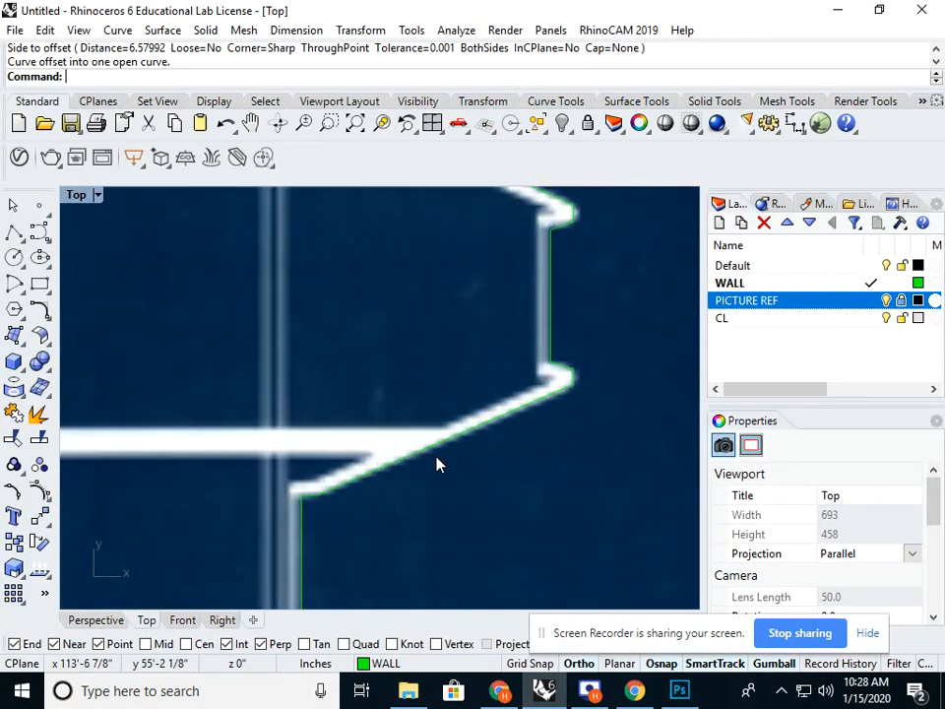
right_click(439, 448)
click(439, 434)
click(421, 396)
Offset the lowest overhang curve inward by the same wall thickness.
scroll(423, 382, down, 9)
right_click(424, 473)
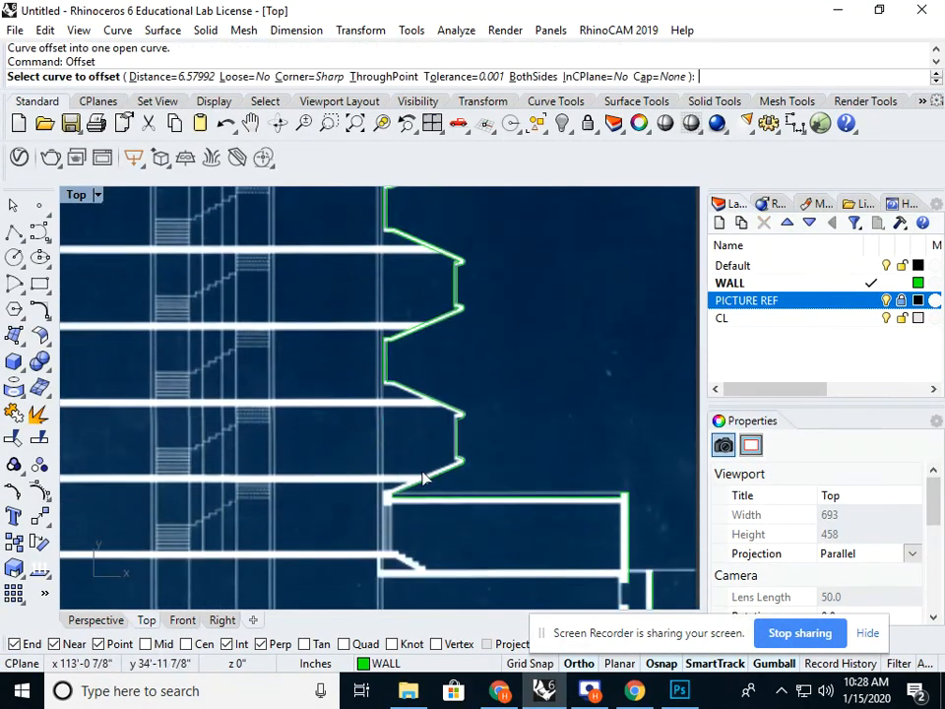
scroll(423, 480, up, 5)
click(435, 484)
click(433, 441)
scroll(440, 443, down, 4)
scroll(425, 354, down, 3)
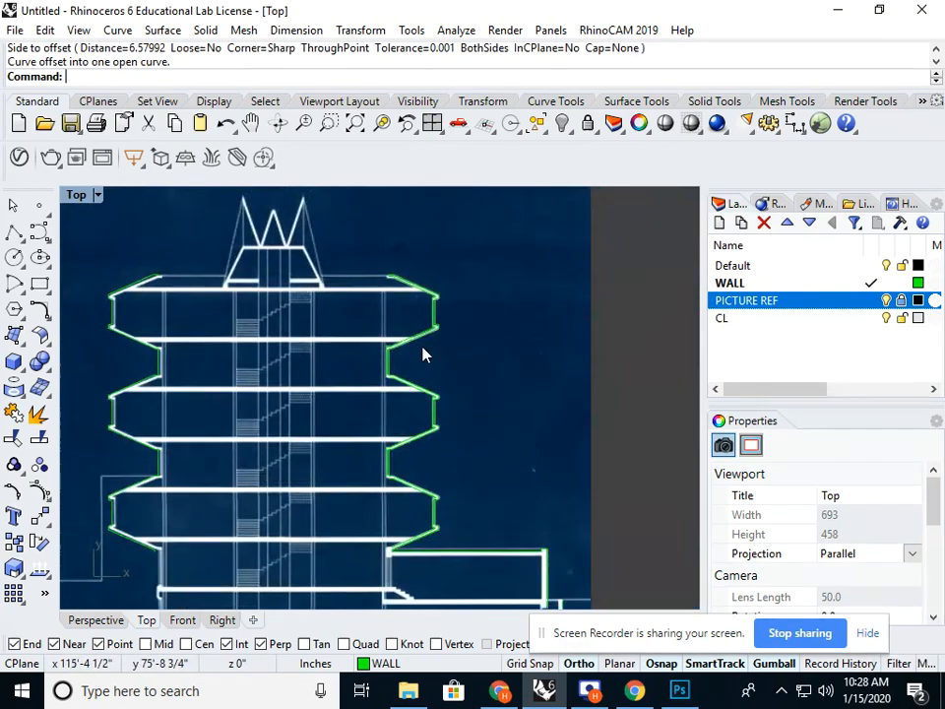
Delete the four mirrored single-line overhang curves on the tower's left side.
scroll(411, 301, up, 7)
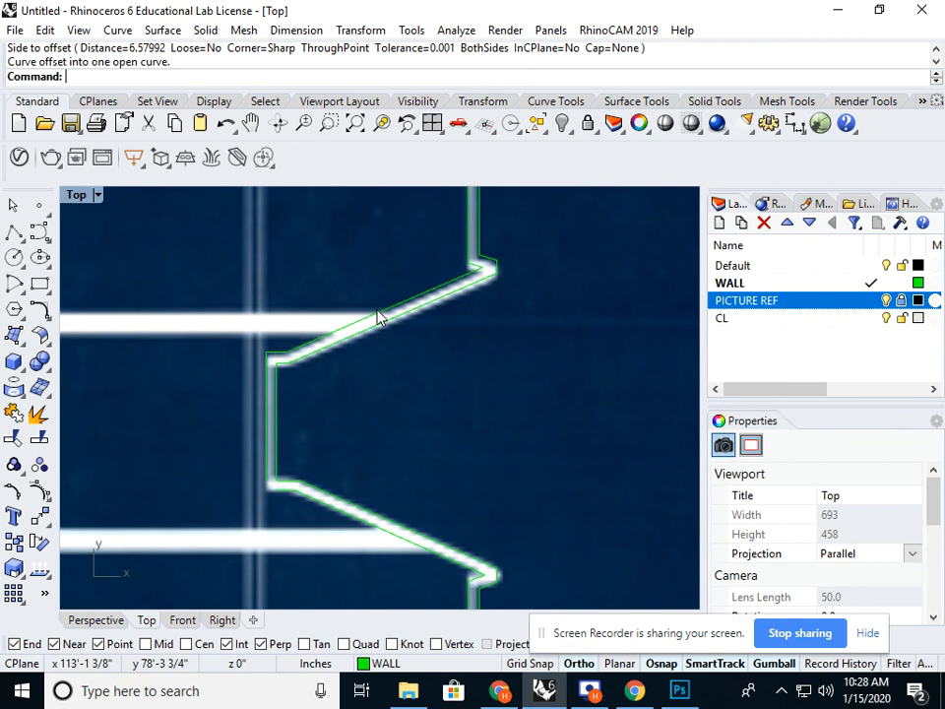
scroll(379, 314, down, 6)
right_drag(395, 333, 427, 228)
right_drag(427, 384, 443, 247)
scroll(431, 274, down, 10)
right_drag(409, 303, 453, 349)
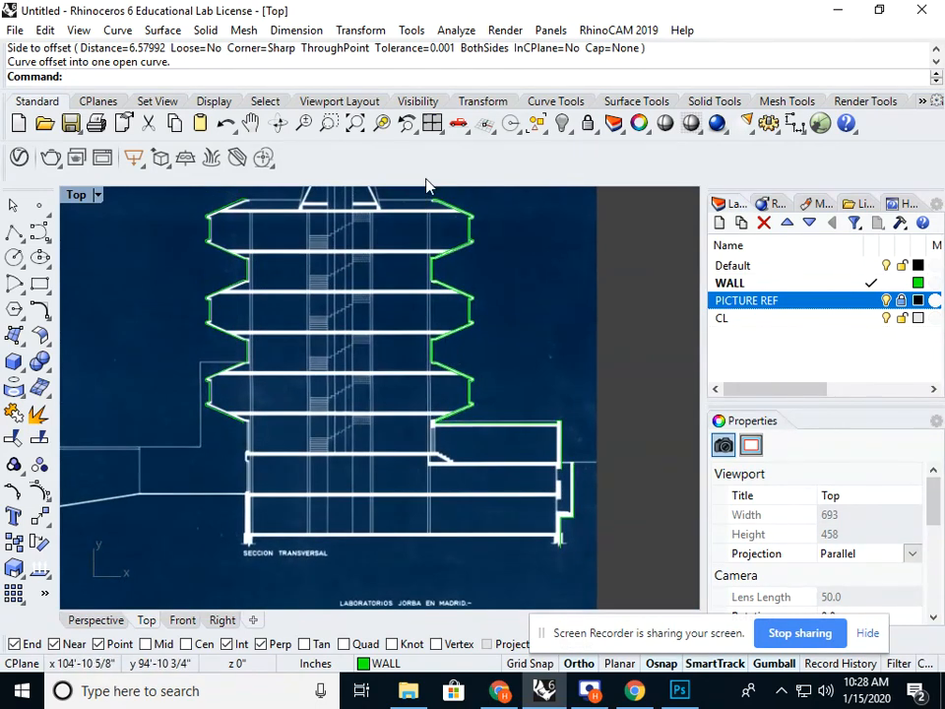
right_drag(272, 227, 334, 281)
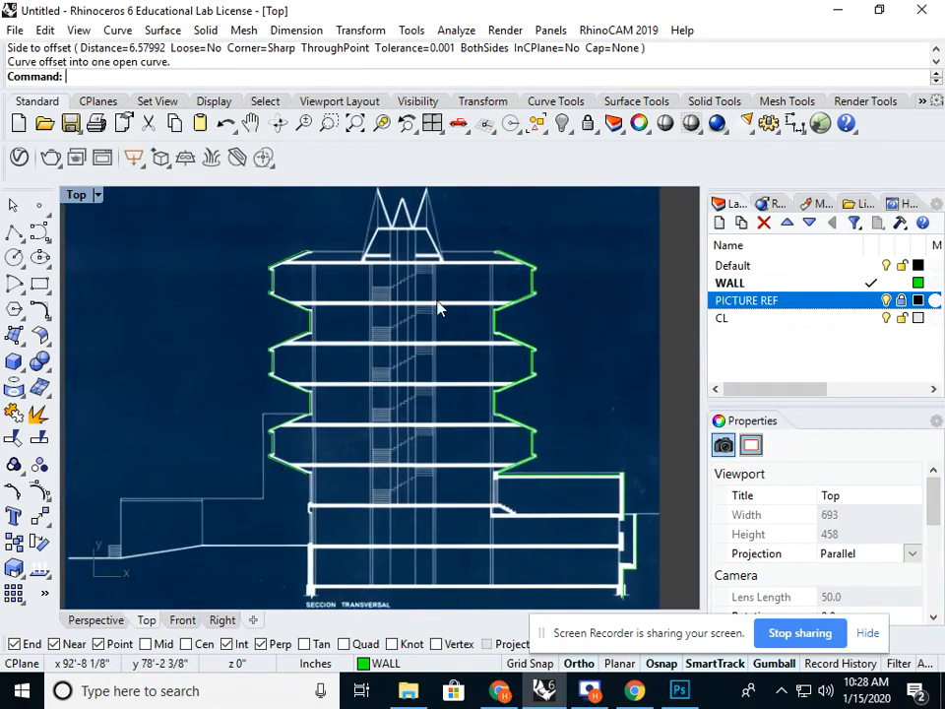
drag(316, 211, 187, 520)
key(Delete)
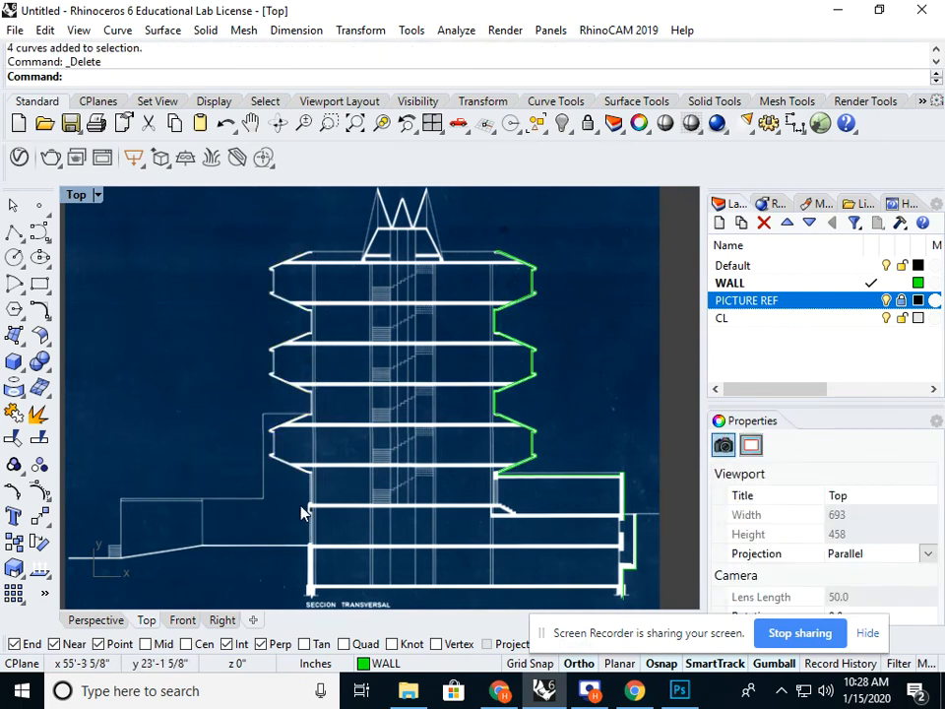
Create a new layer named FLOOR and set its colour to Cyan.
right_drag(522, 464, 412, 448)
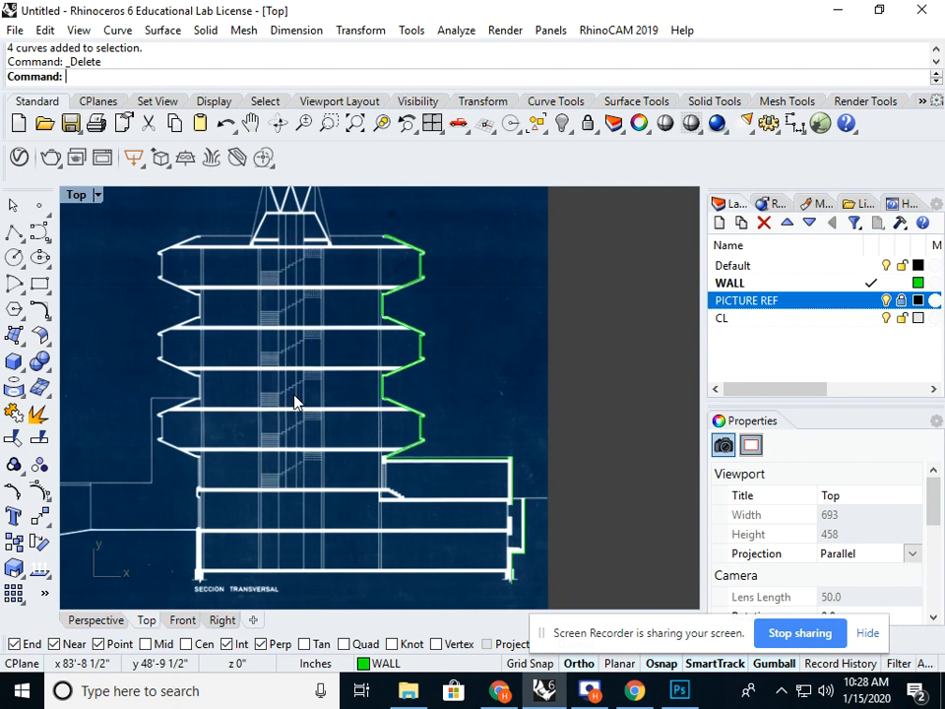
right_click(766, 342)
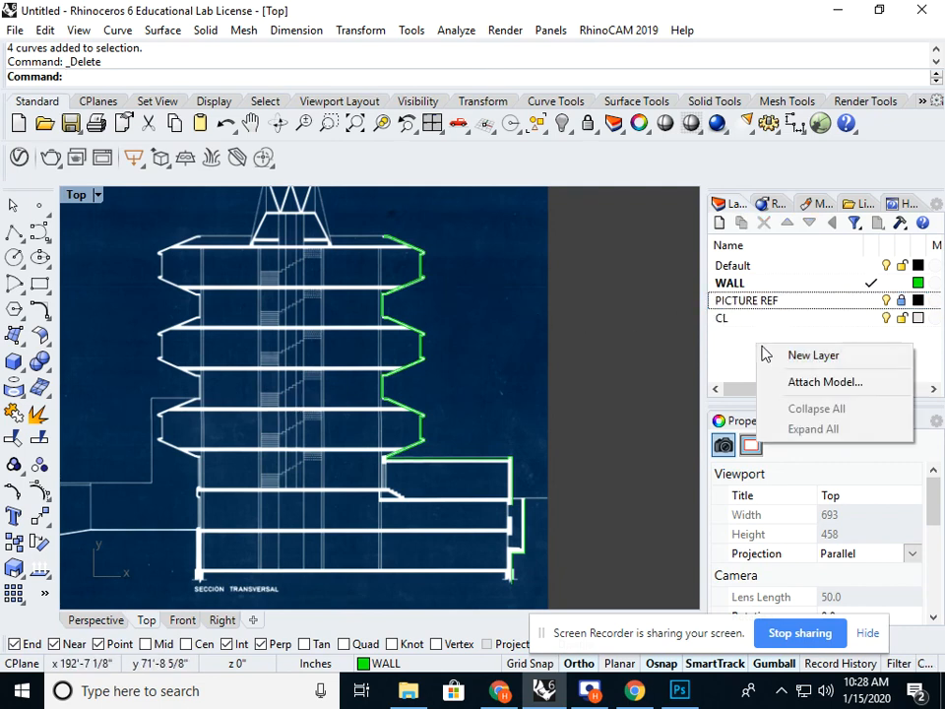
click(794, 357)
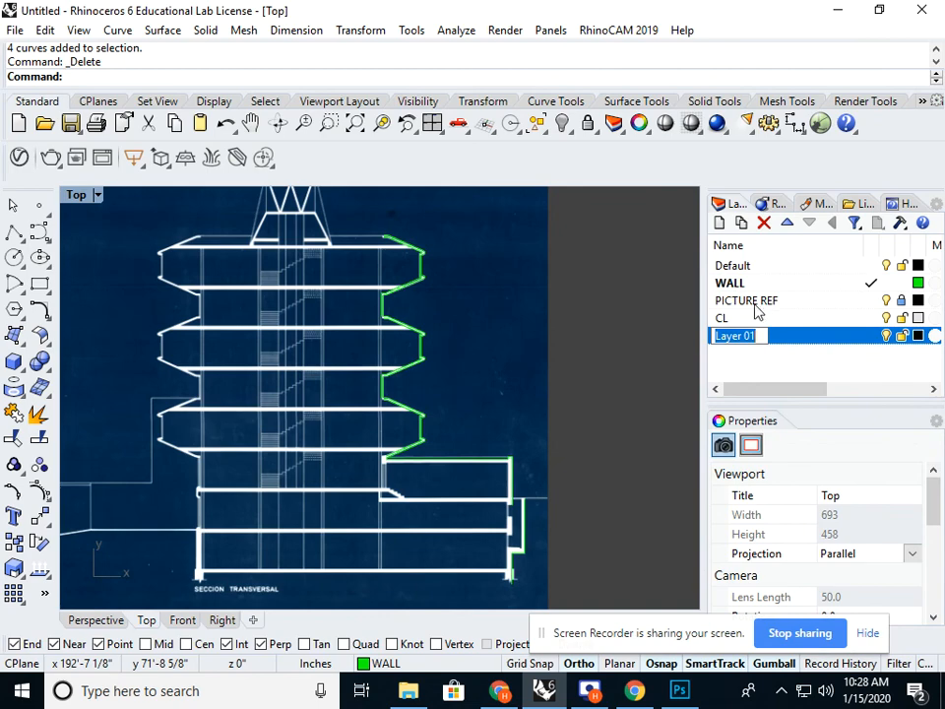
text(FLOOR)
key(Return)
click(919, 334)
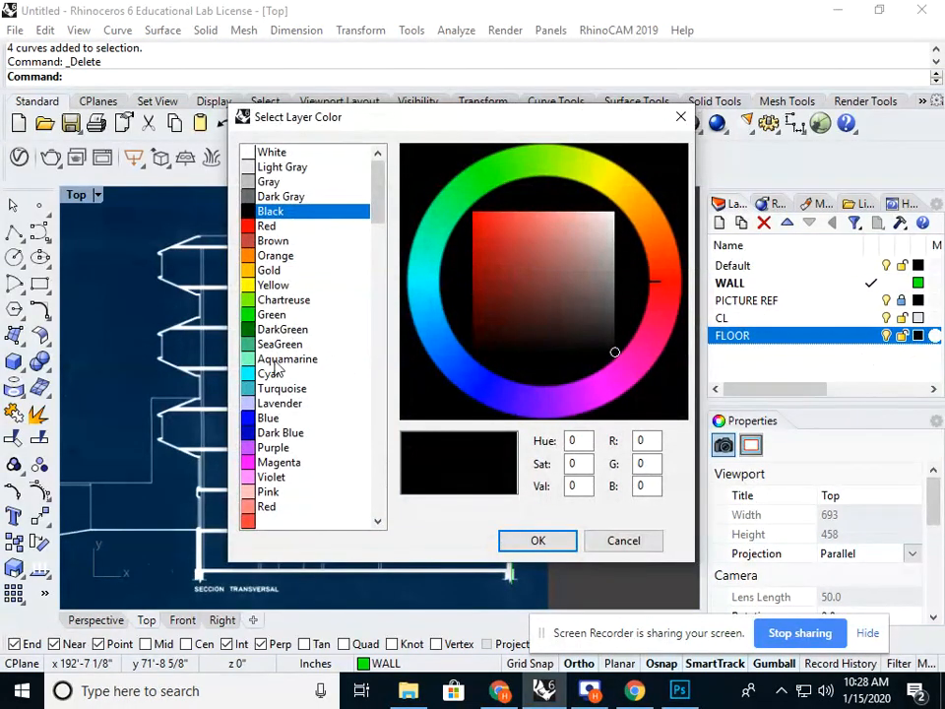
click(273, 374)
click(517, 543)
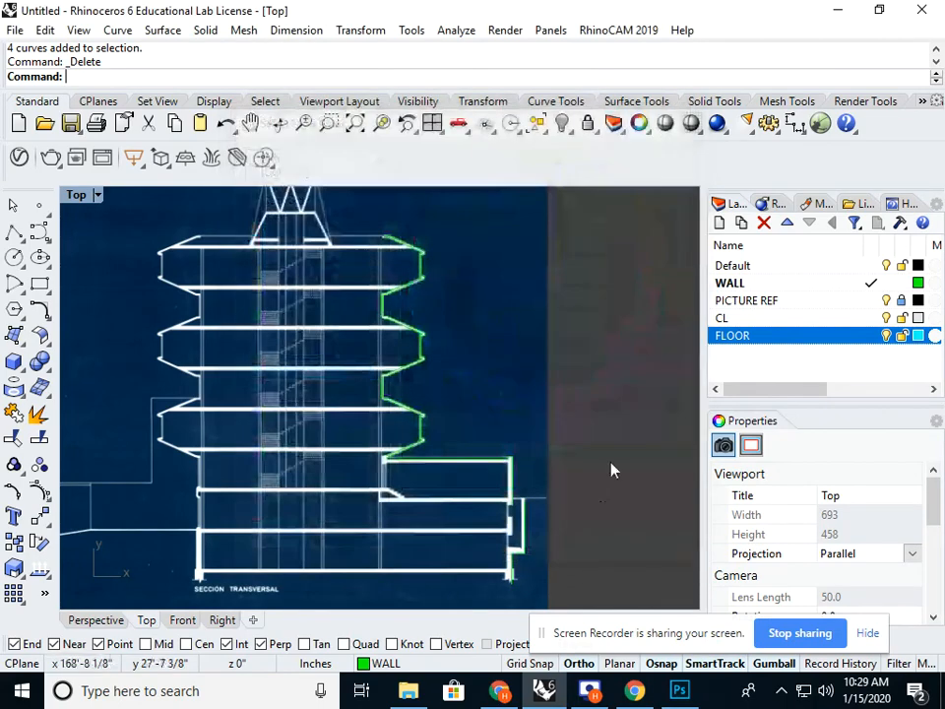
click(13, 231)
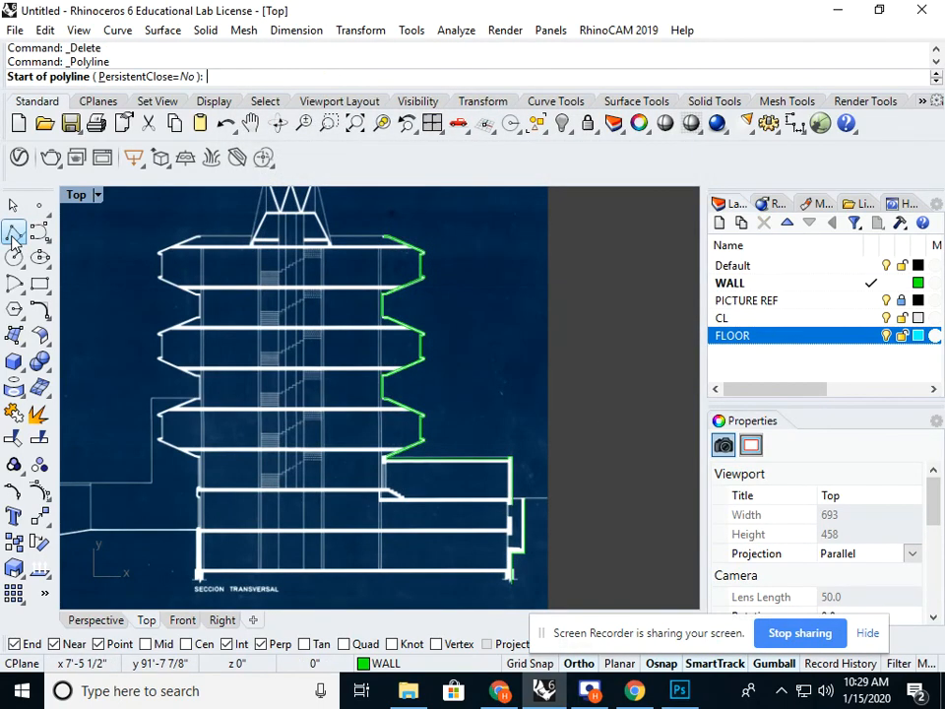
scroll(189, 285, up, 5)
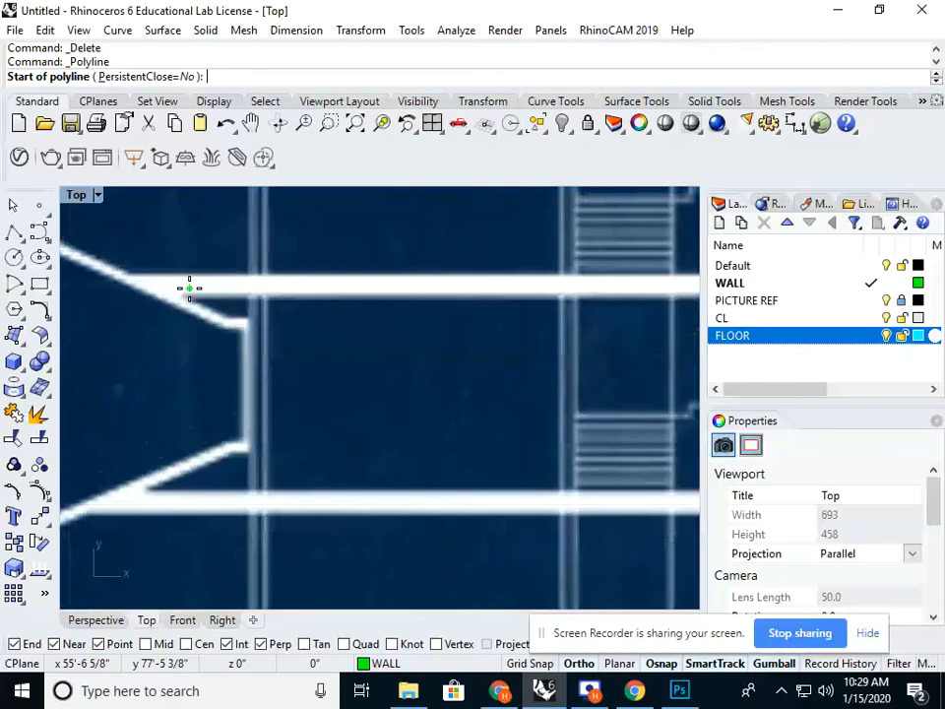
click(129, 274)
scroll(129, 276, down, 4)
right_drag(274, 274, 114, 303)
key(Escape)
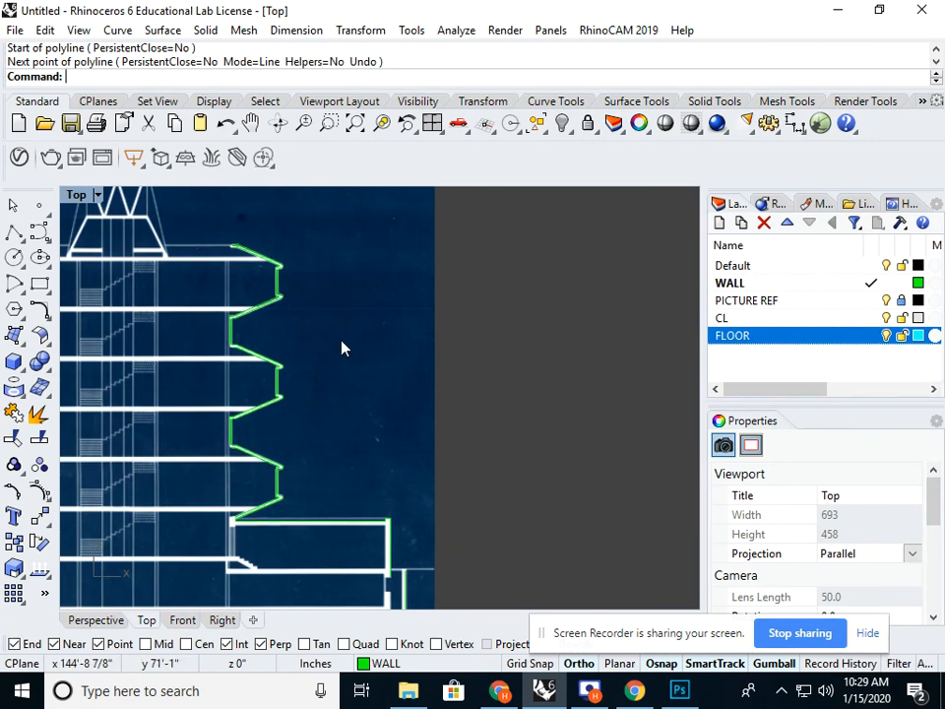
Make the FLOOR layer current and draw a horizontal line along the top edge of the tower's second-highest slab, extending past the right-hand overhang.
right_drag(129, 351, 311, 369)
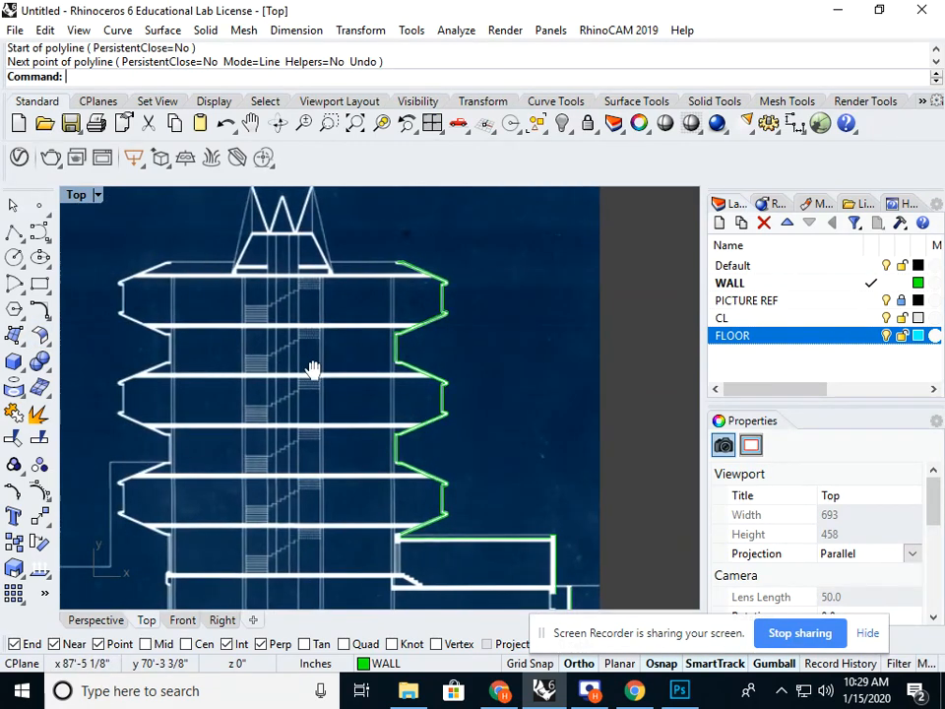
click(872, 336)
click(15, 232)
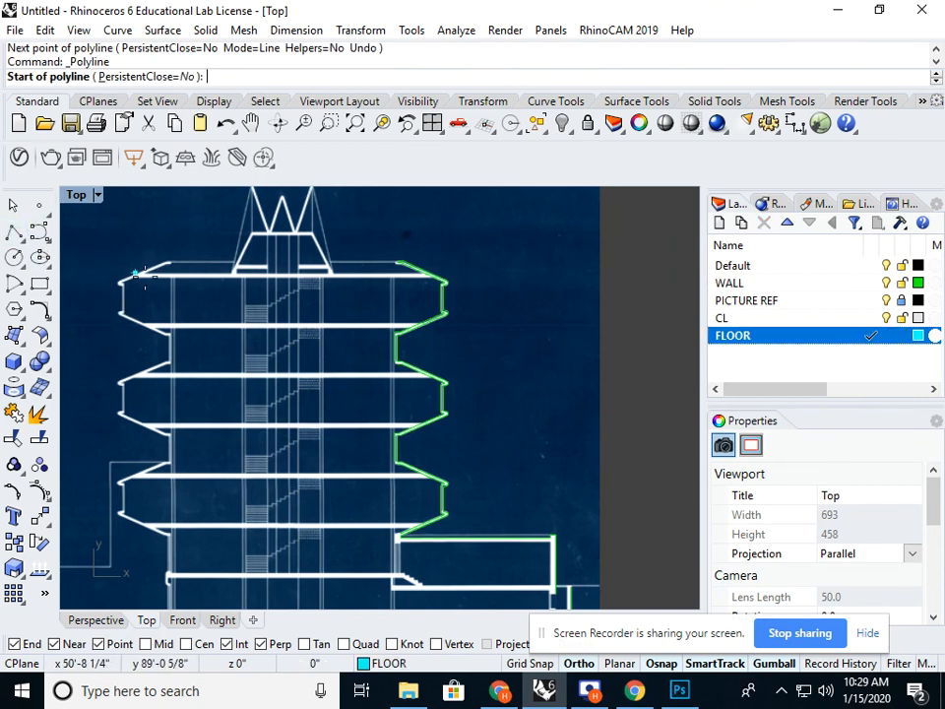
scroll(106, 331, up, 5)
click(105, 331)
scroll(112, 338, down, 5)
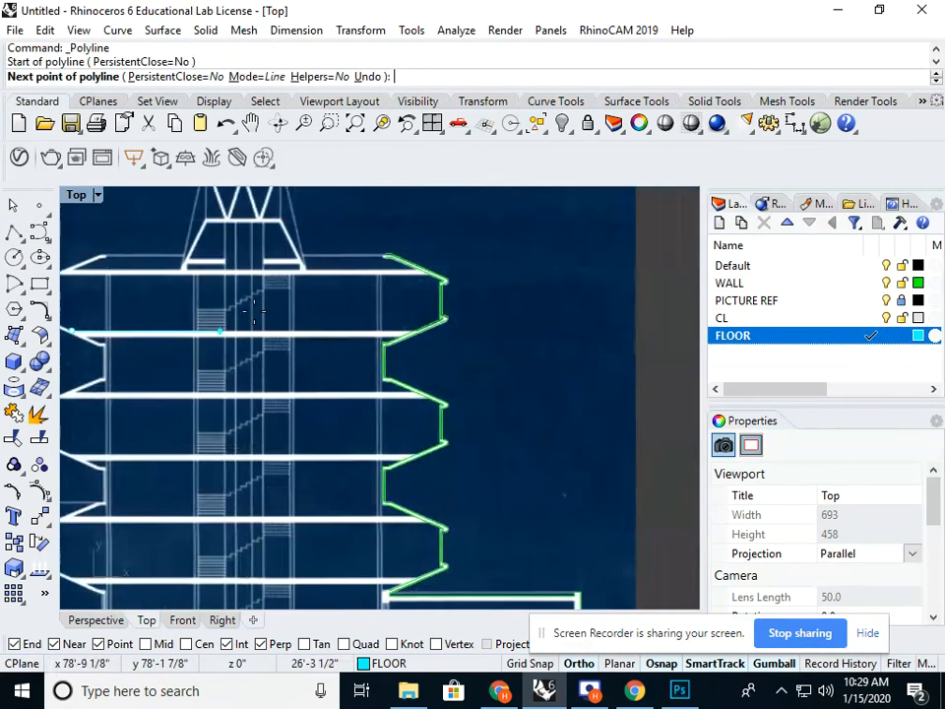
click(485, 331)
key(Return)
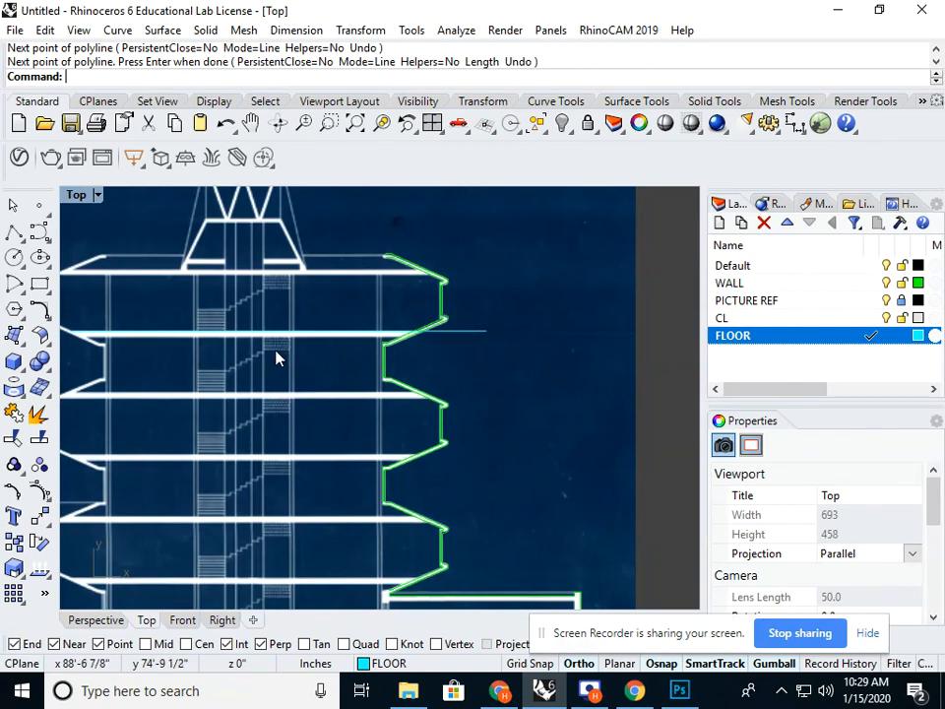
Offset the floor line downward by the slab thickness picked from the section image, about 13.45 inches.
right_drag(277, 358, 346, 364)
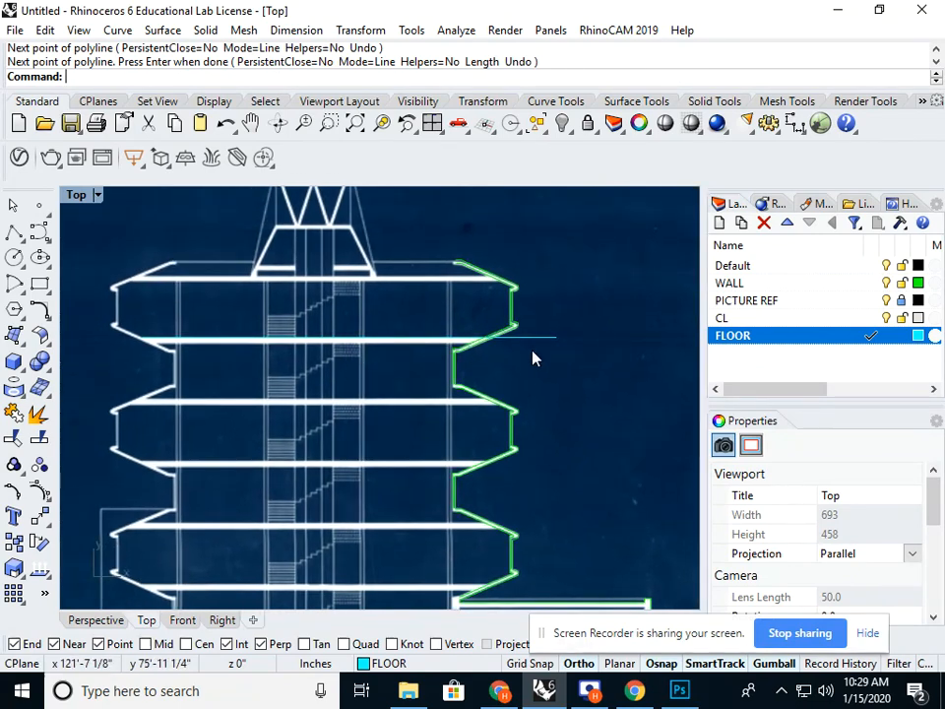
scroll(533, 358, up, 5)
click(579, 315)
text(ffset)
key(Return)
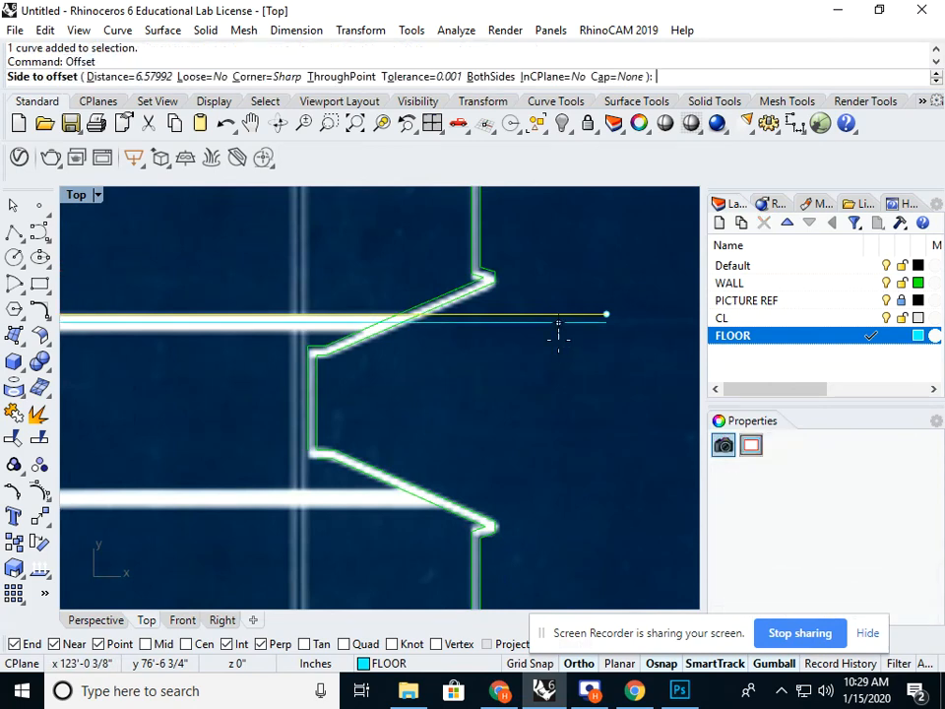
text(D)
key(Return)
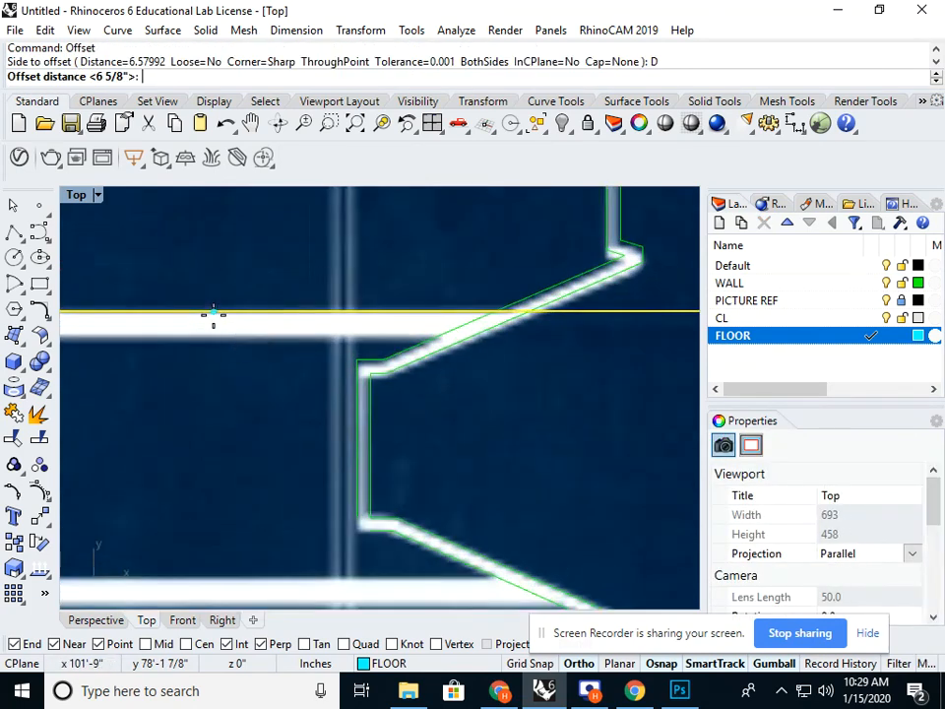
click(213, 316)
click(212, 344)
click(220, 371)
scroll(227, 418, down, 5)
scroll(382, 456, down, 3)
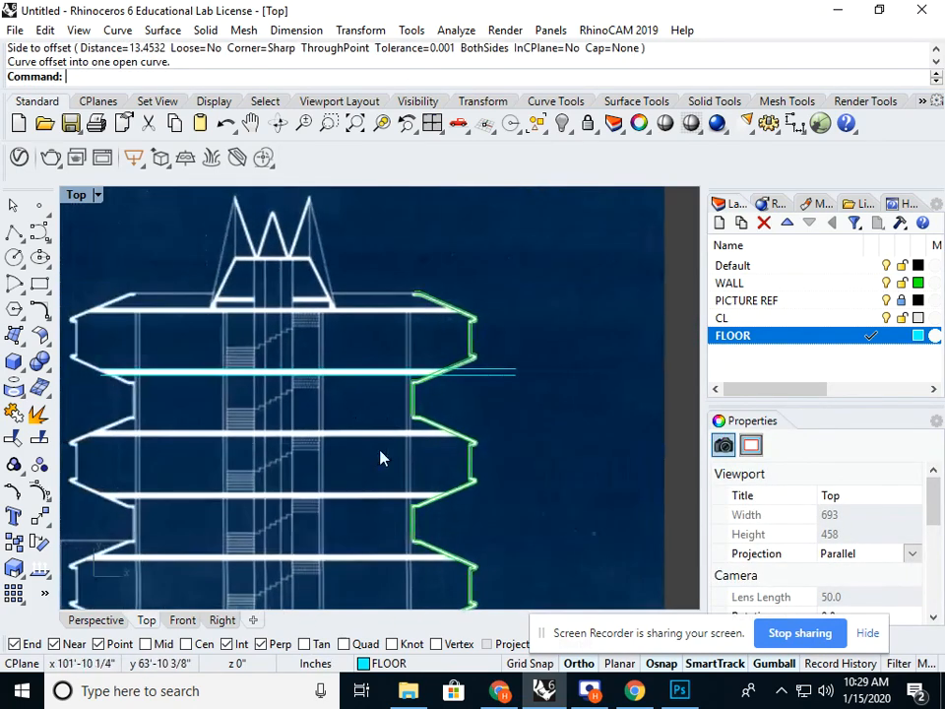
scroll(372, 459, down, 4)
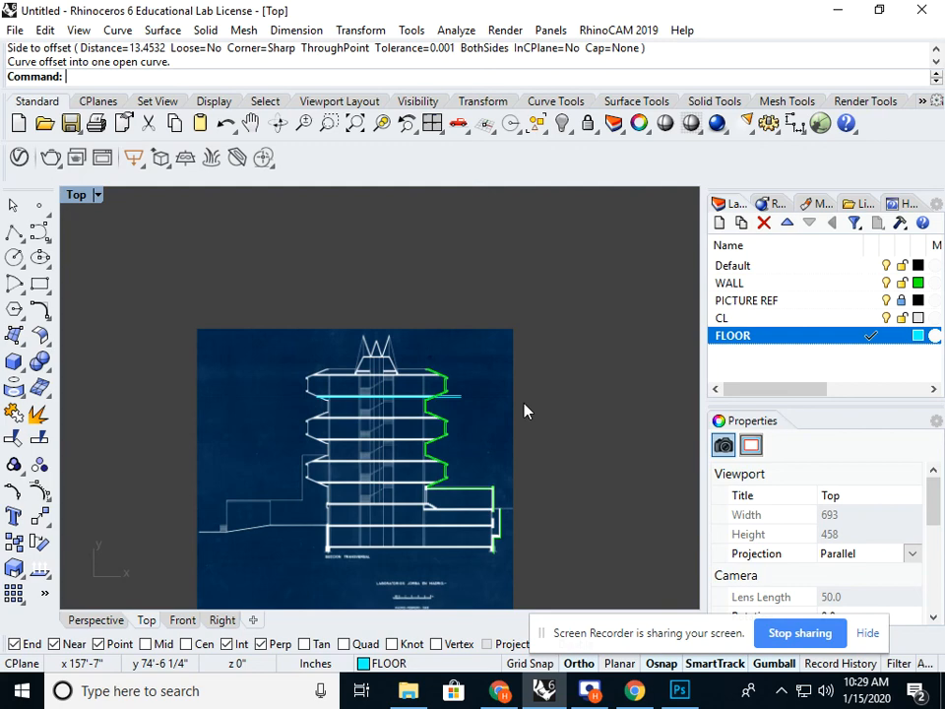
click(589, 692)
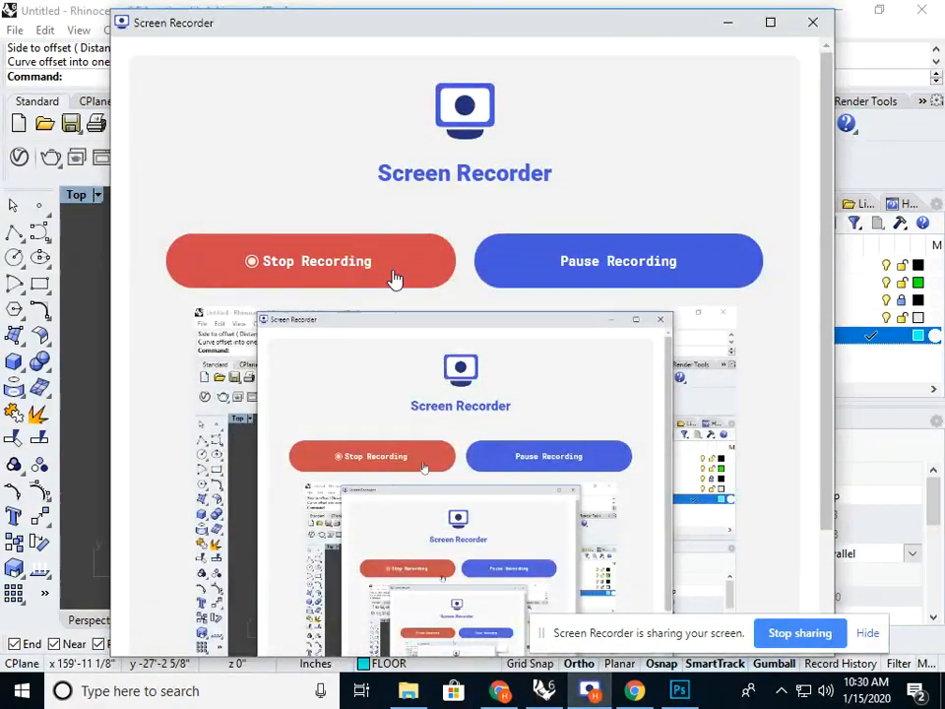